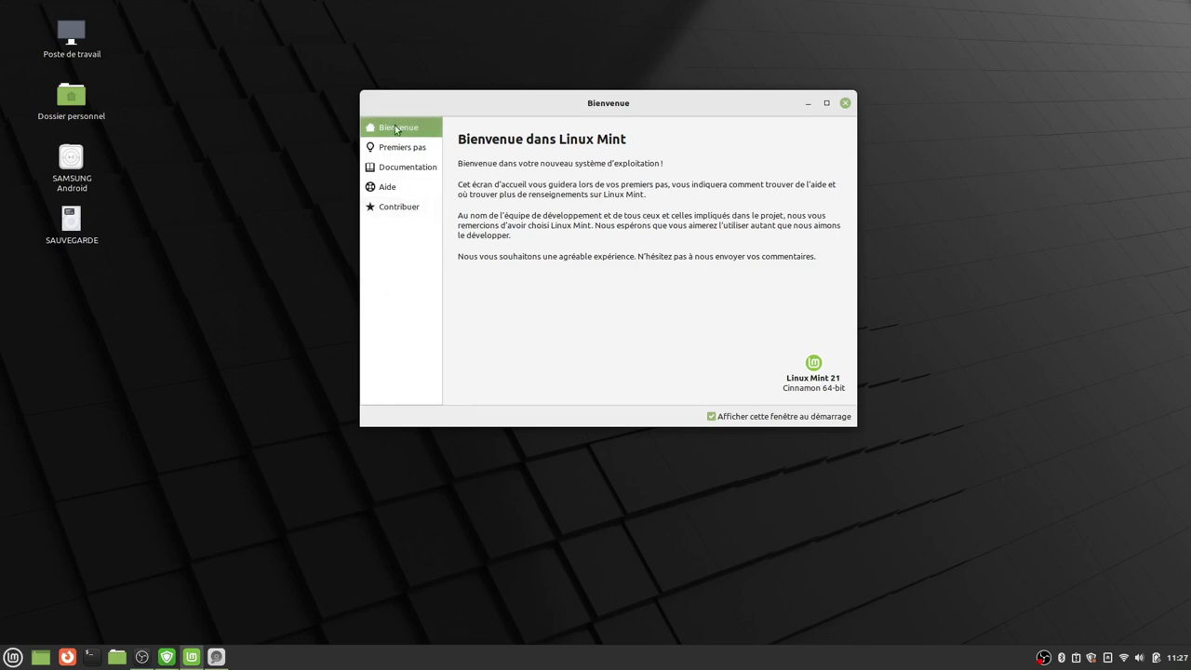
- Examine the Linux Mint 21 partitions 4 and 6 and the SAUVEGARDE partition of the 500 GB disk in Disks, and close it
{"action": "left_click_drag", "start_coordinate": [605, 109], "coordinate": [609, 137]}
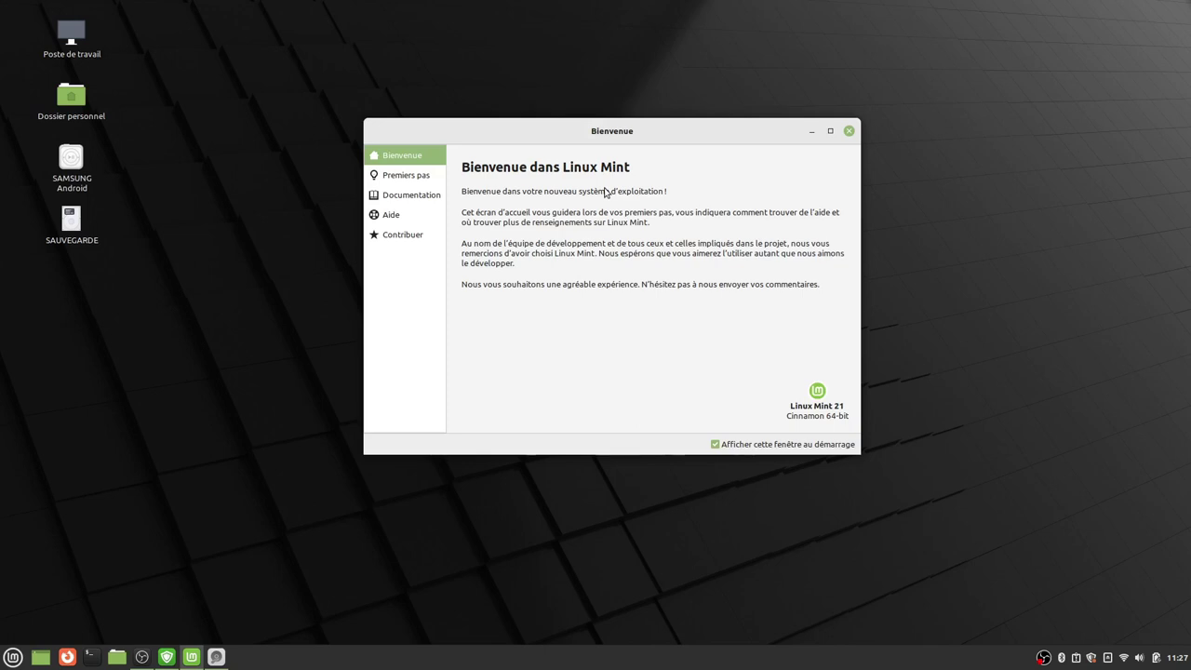
{"action": "left_click", "coordinate": [215, 657]}
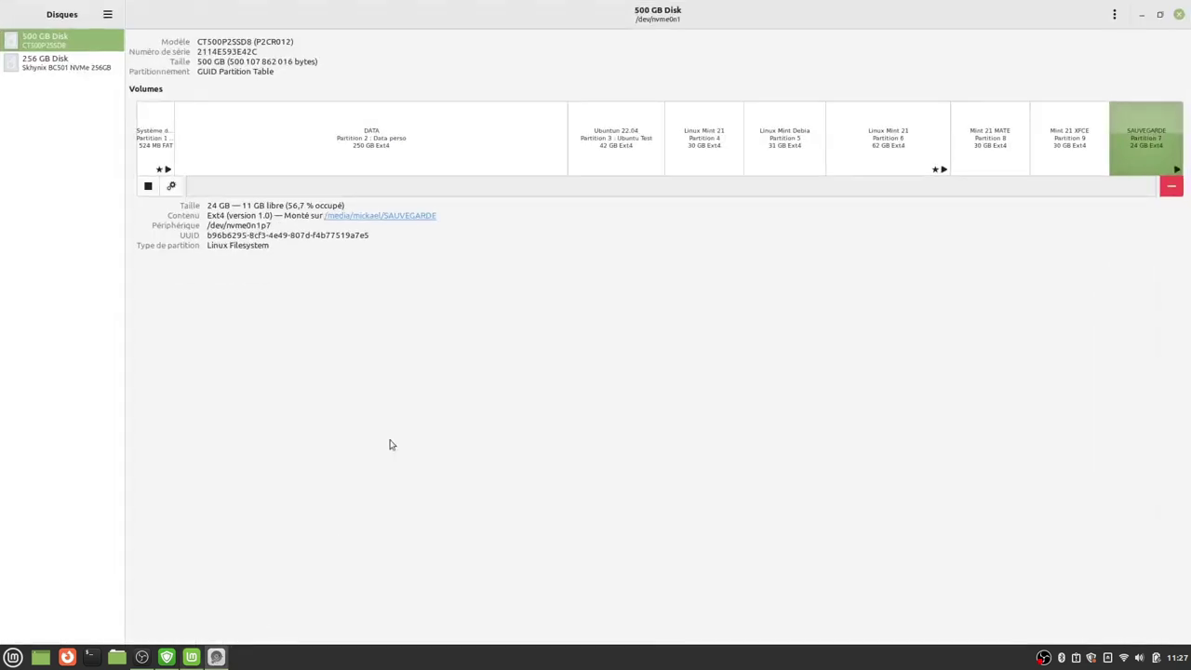
{"action": "left_click", "coordinate": [890, 141]}
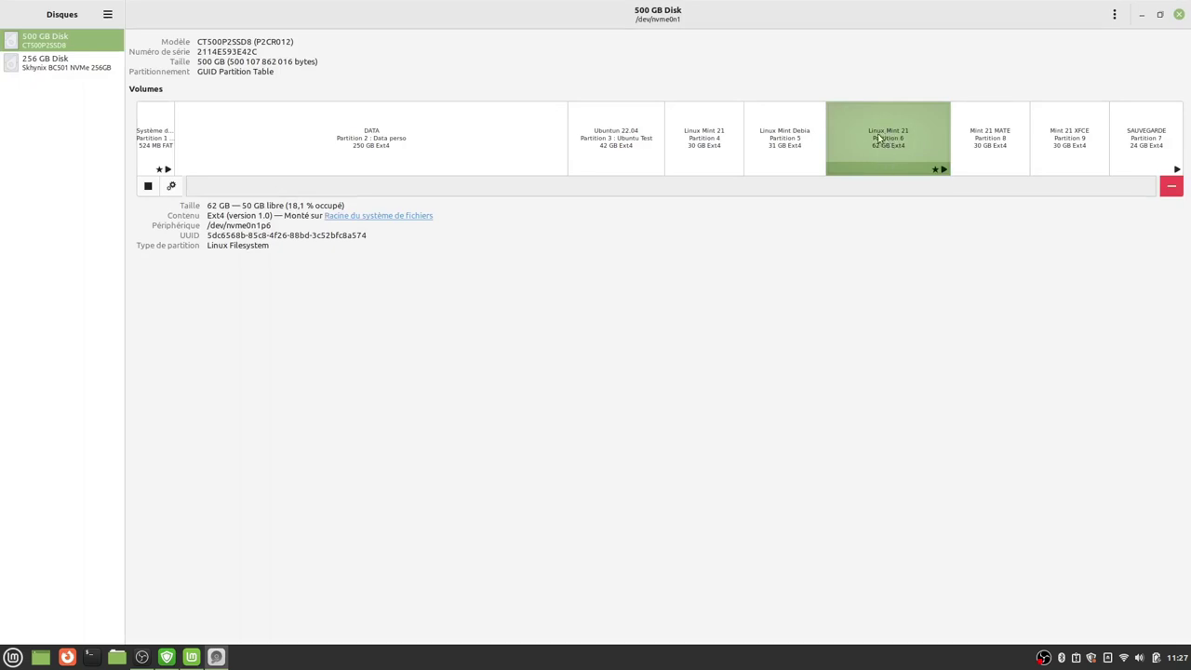
{"action": "left_click", "coordinate": [698, 143]}
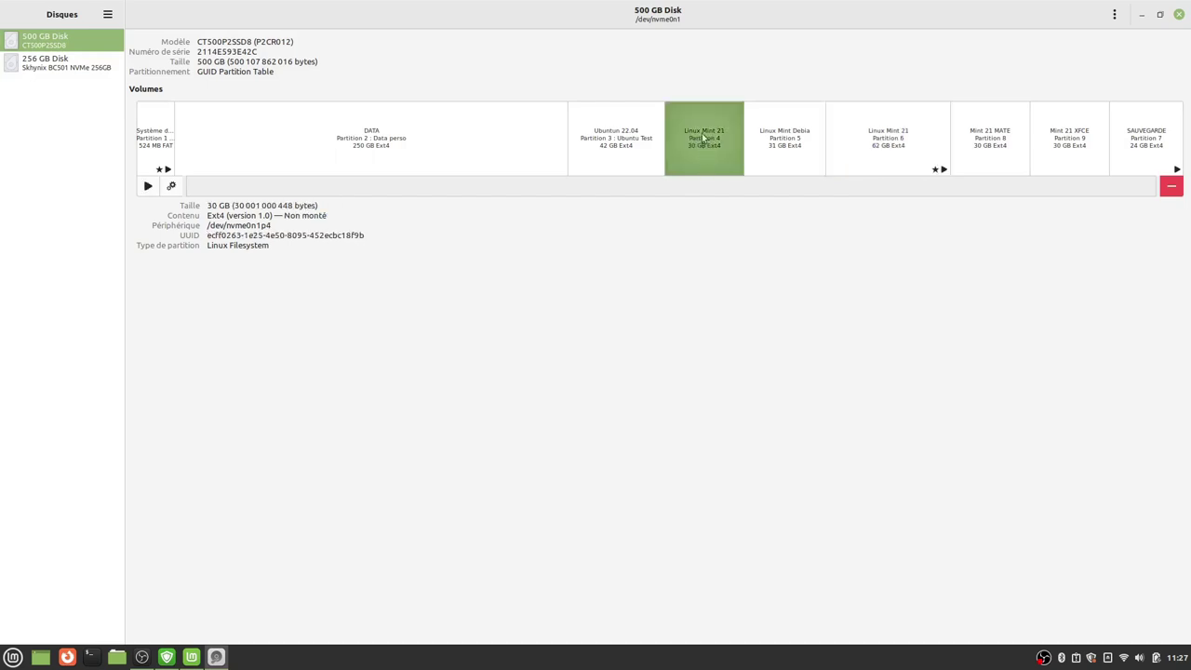
{"action": "left_click", "coordinate": [850, 146]}
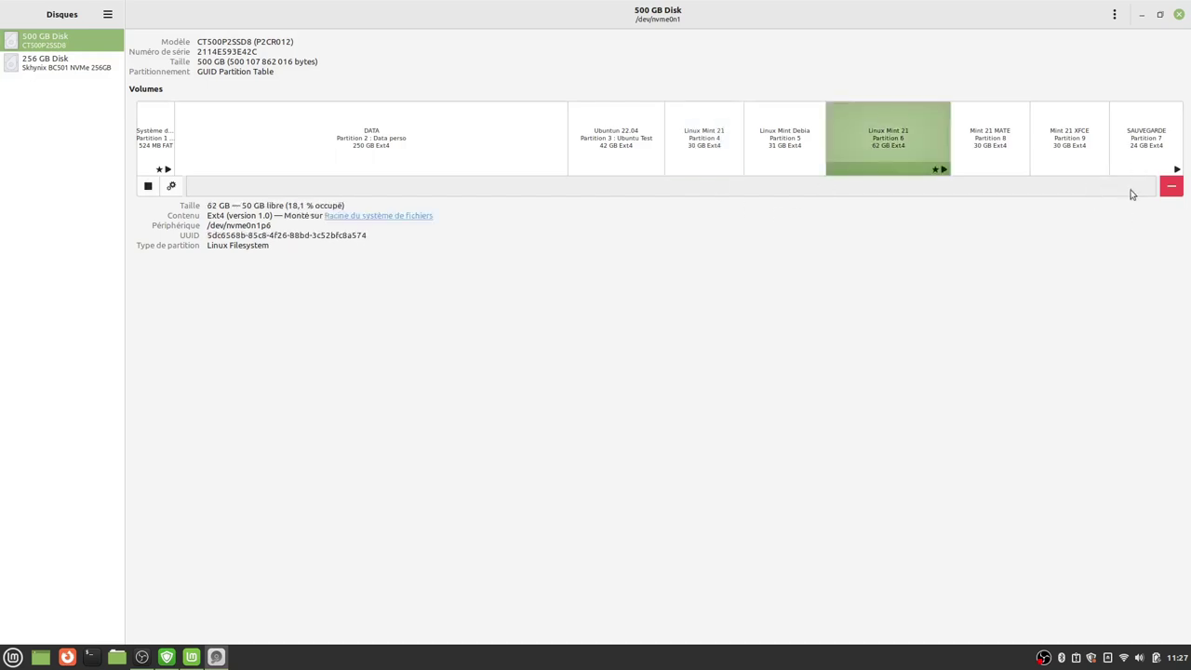
{"action": "left_click", "coordinate": [1145, 142]}
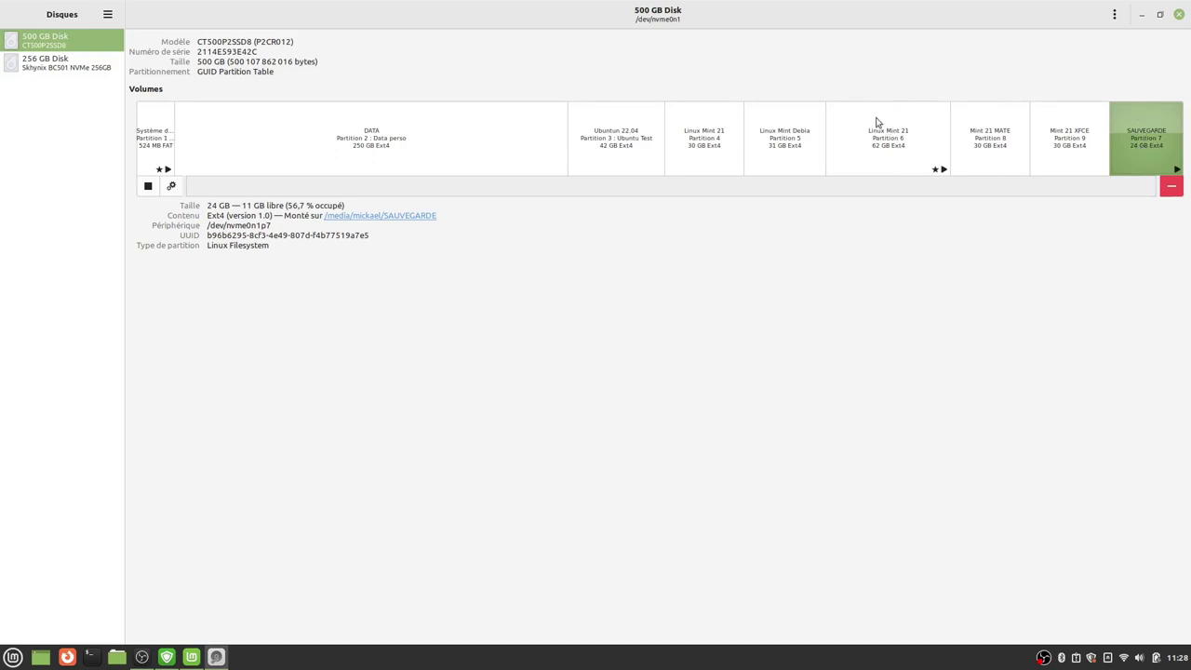
{"action": "left_click", "coordinate": [1179, 14]}
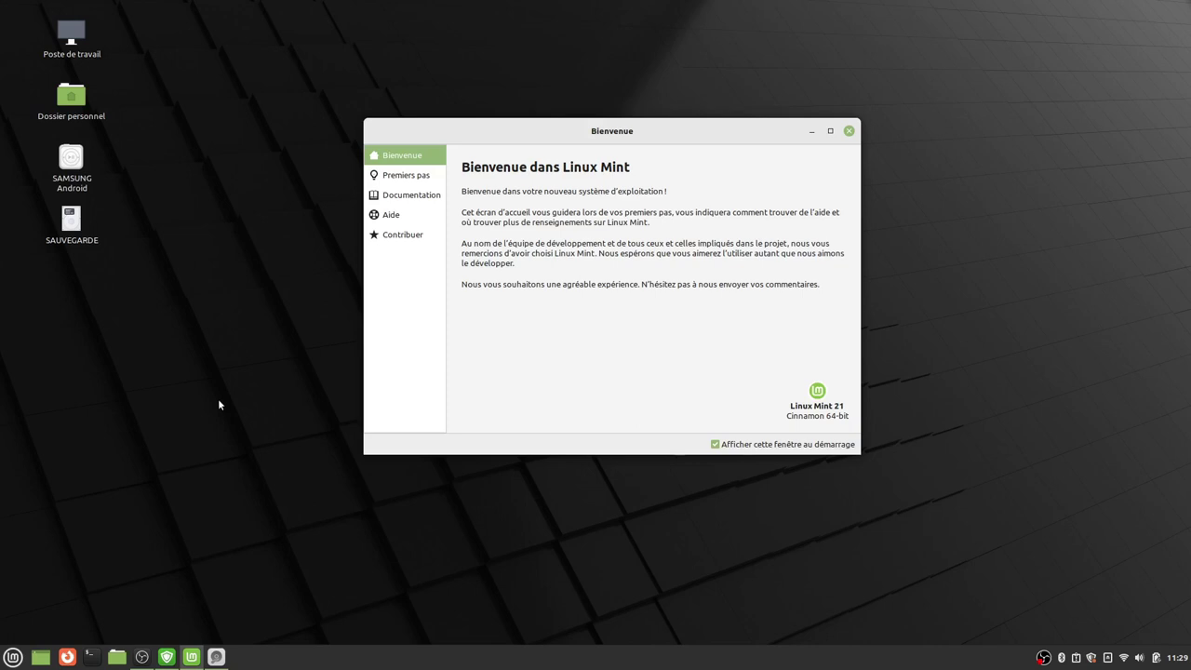
- Open the Update Manager, accept its introduction, and agree to use a local mirror, entering the account password to open the software sources
{"action": "left_click", "coordinate": [167, 657]}
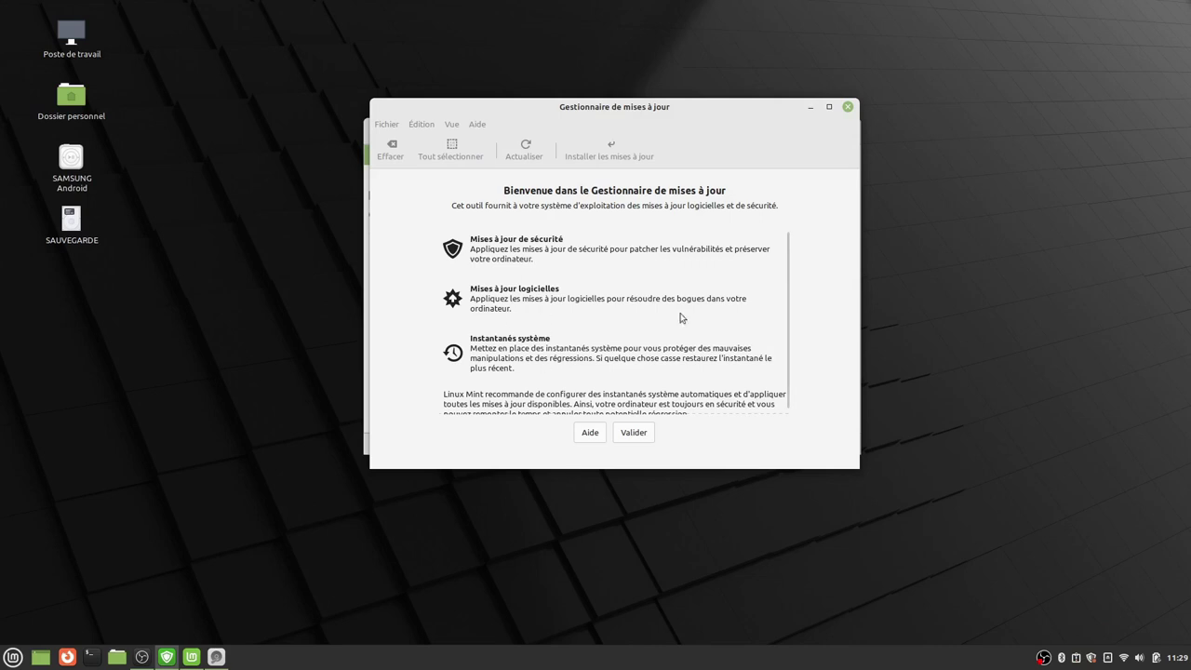
{"action": "left_click", "coordinate": [633, 432]}
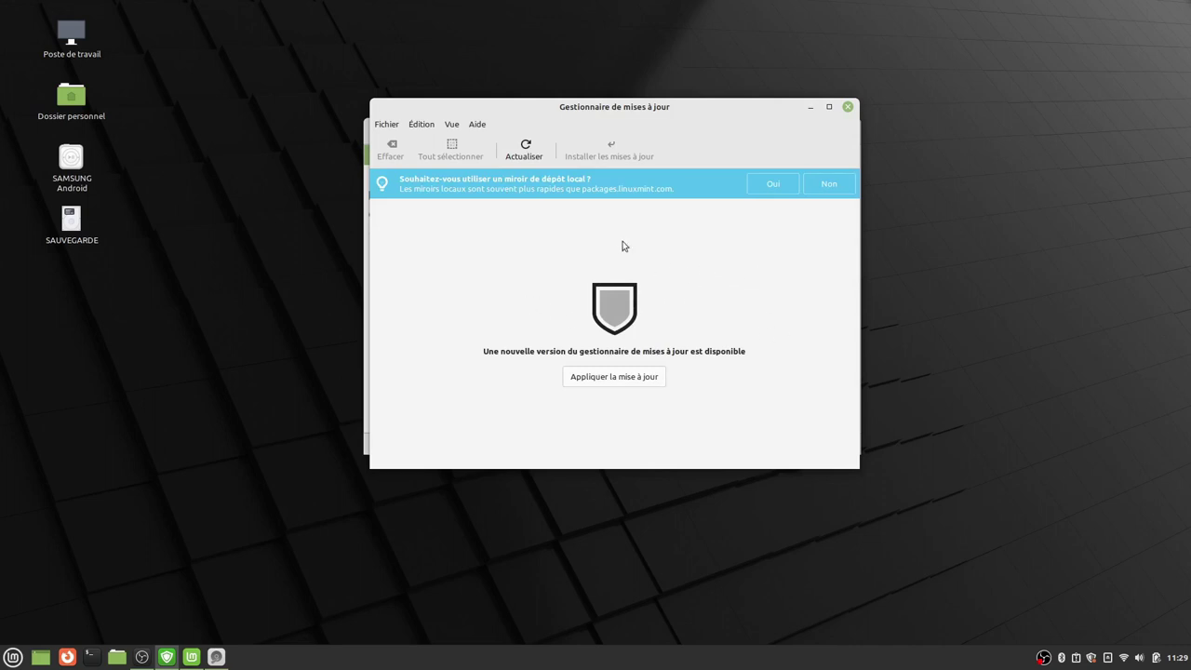
{"action": "left_click", "coordinate": [760, 185]}
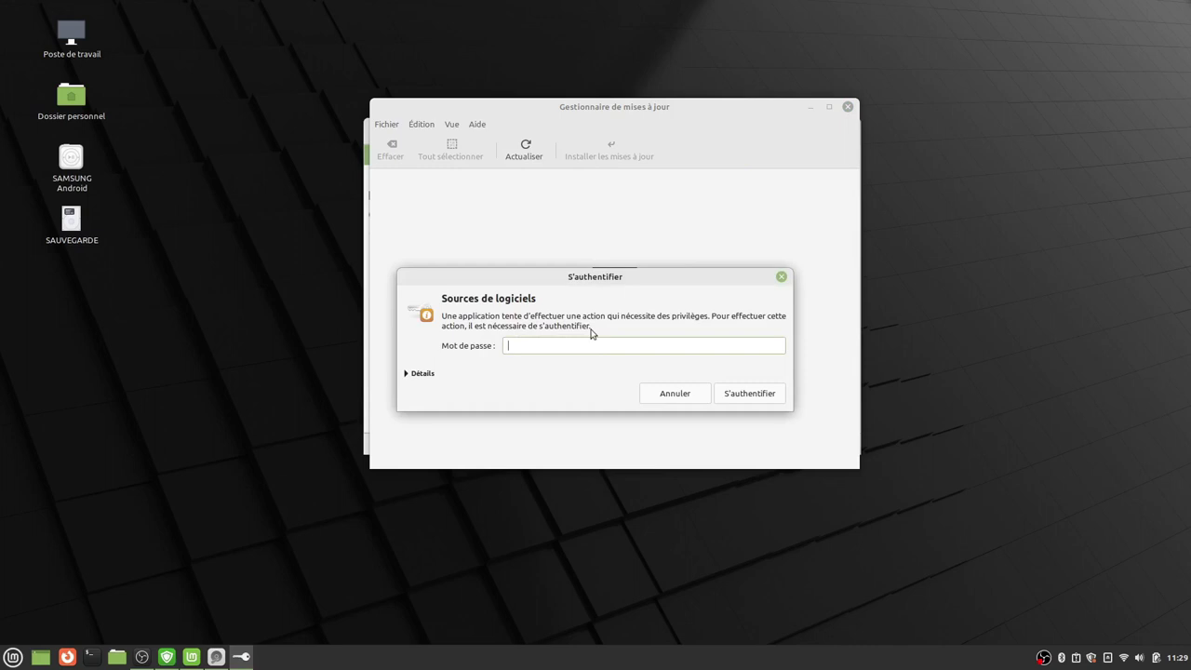
{"action": "key", "text": "Return"}
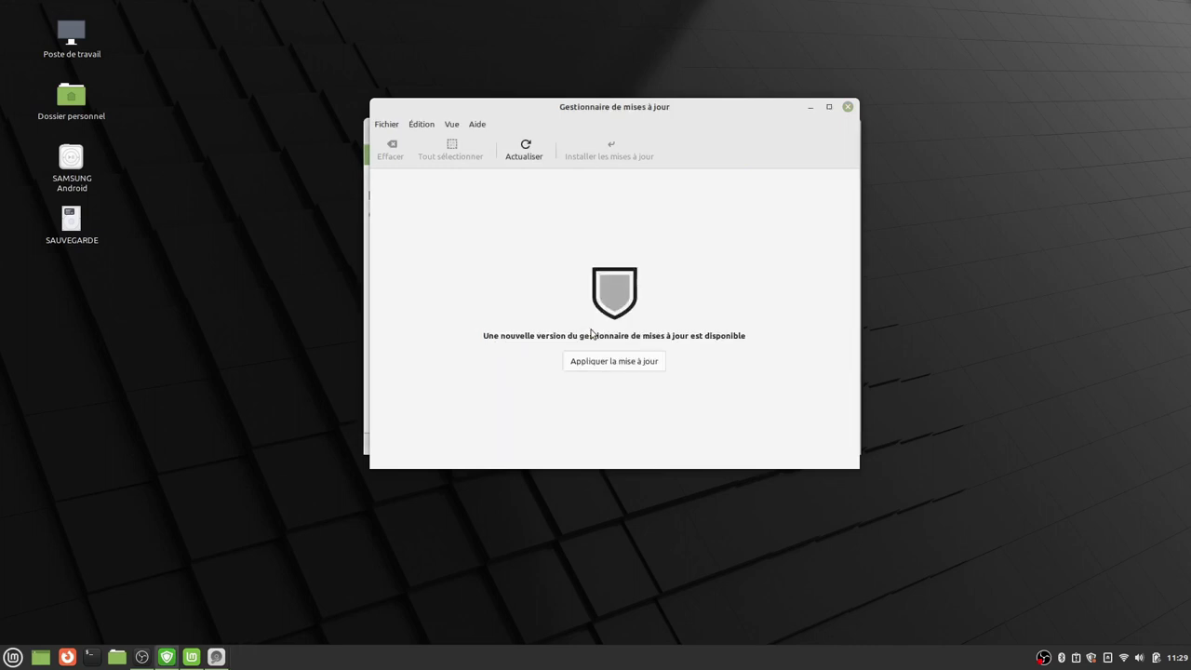
{"action": "left_click_drag", "start_coordinate": [407, 48], "coordinate": [802, 101]}
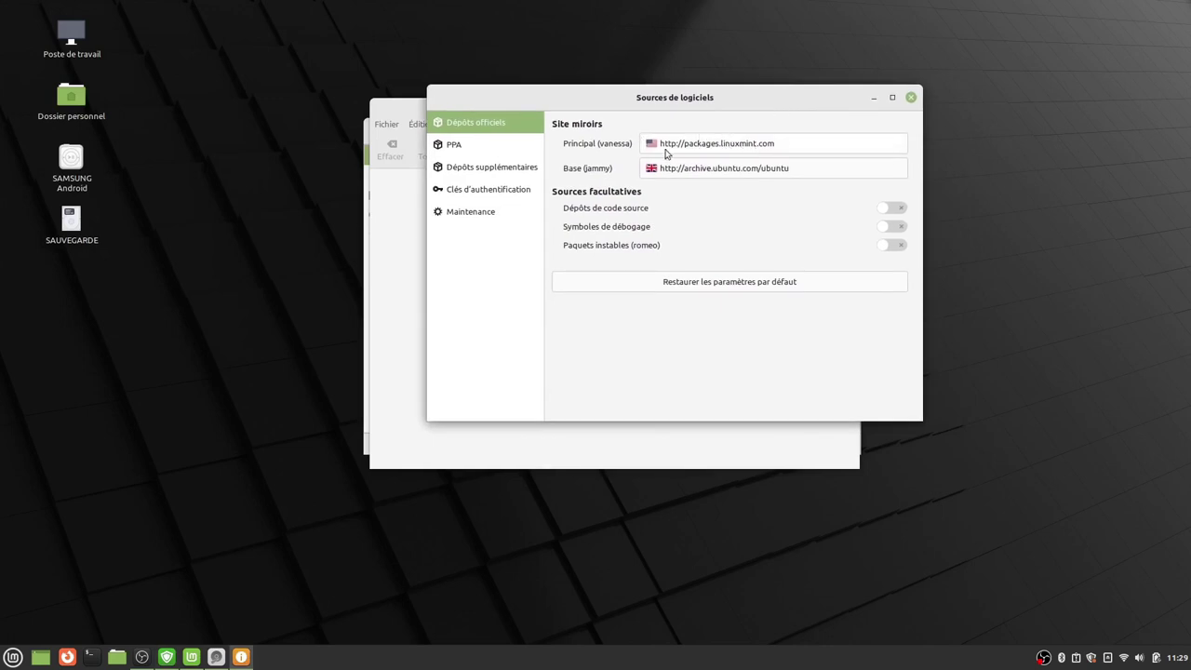
- Review the available mirrors for the main (vanessa) repository and the PPA list without changing anything, and close the software sources
{"action": "left_click", "coordinate": [777, 149]}
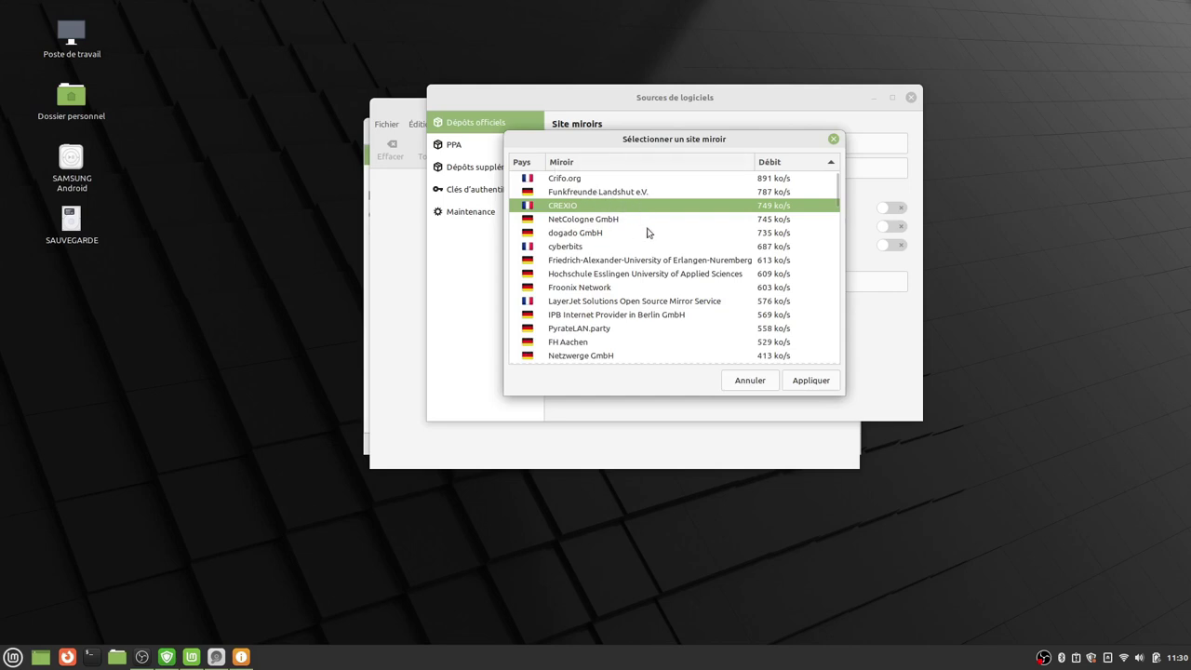
{"action": "left_click", "coordinate": [736, 382]}
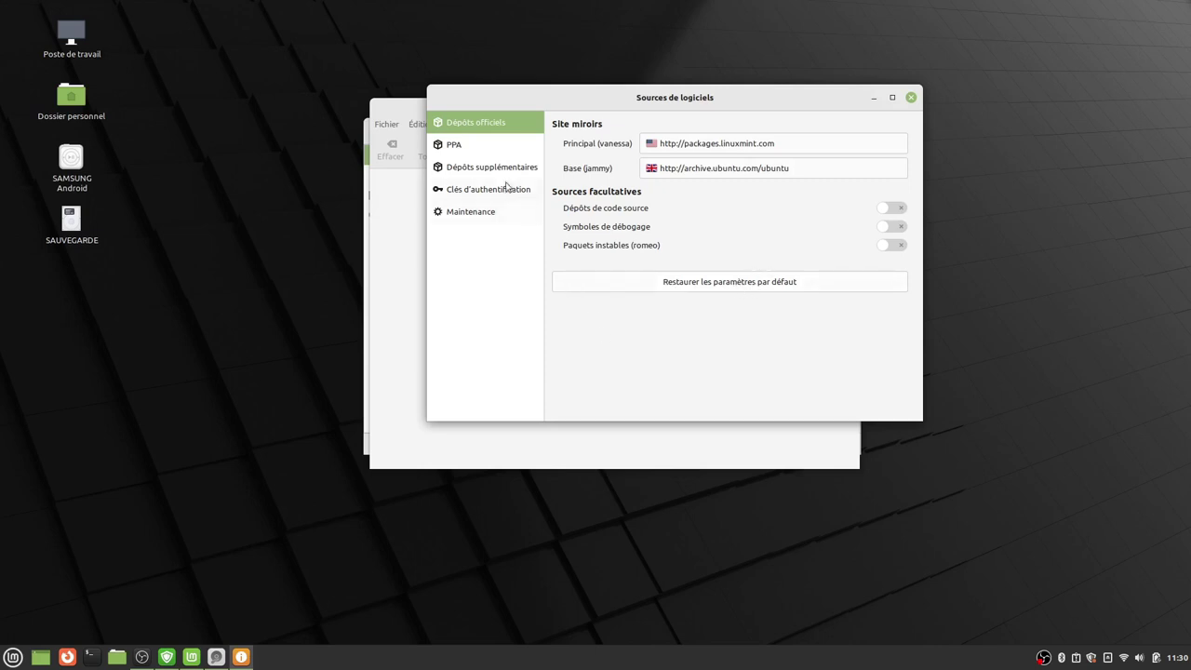
{"action": "left_click", "coordinate": [466, 149]}
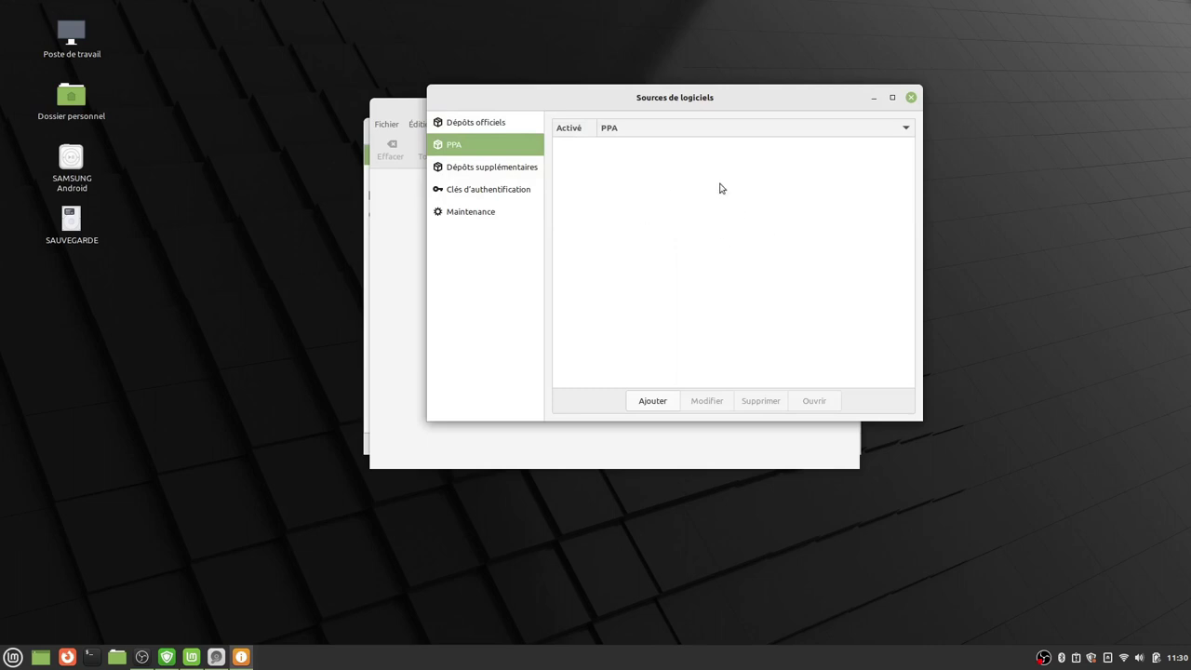
{"action": "left_click", "coordinate": [493, 128]}
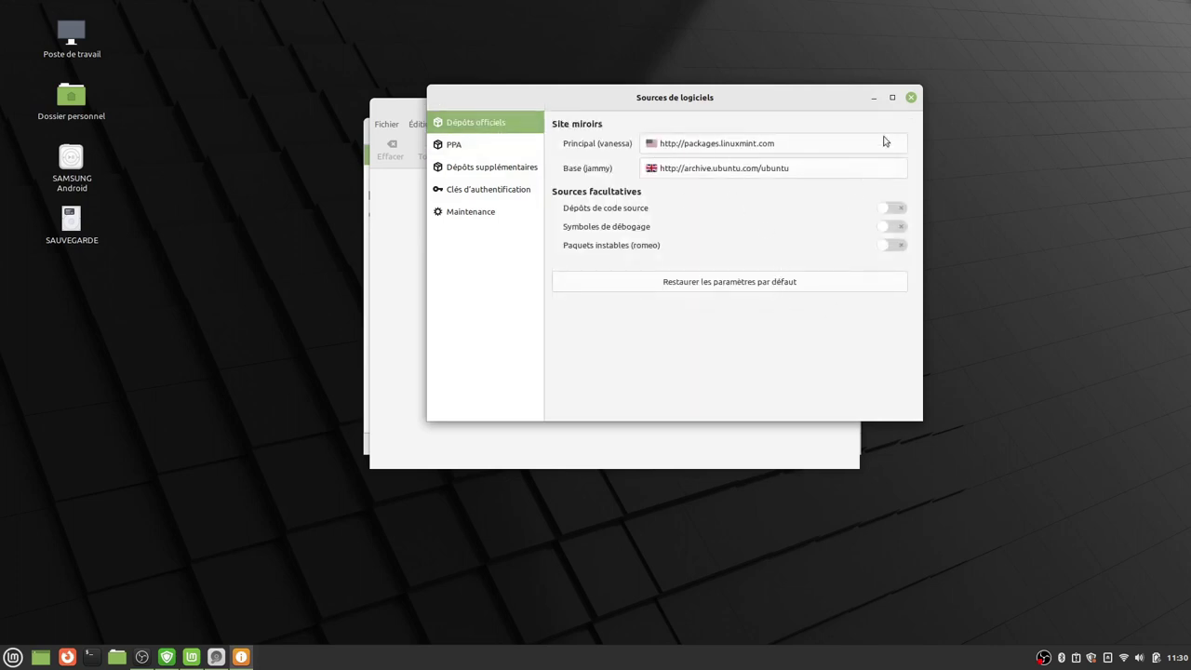
{"action": "left_click", "coordinate": [911, 98]}
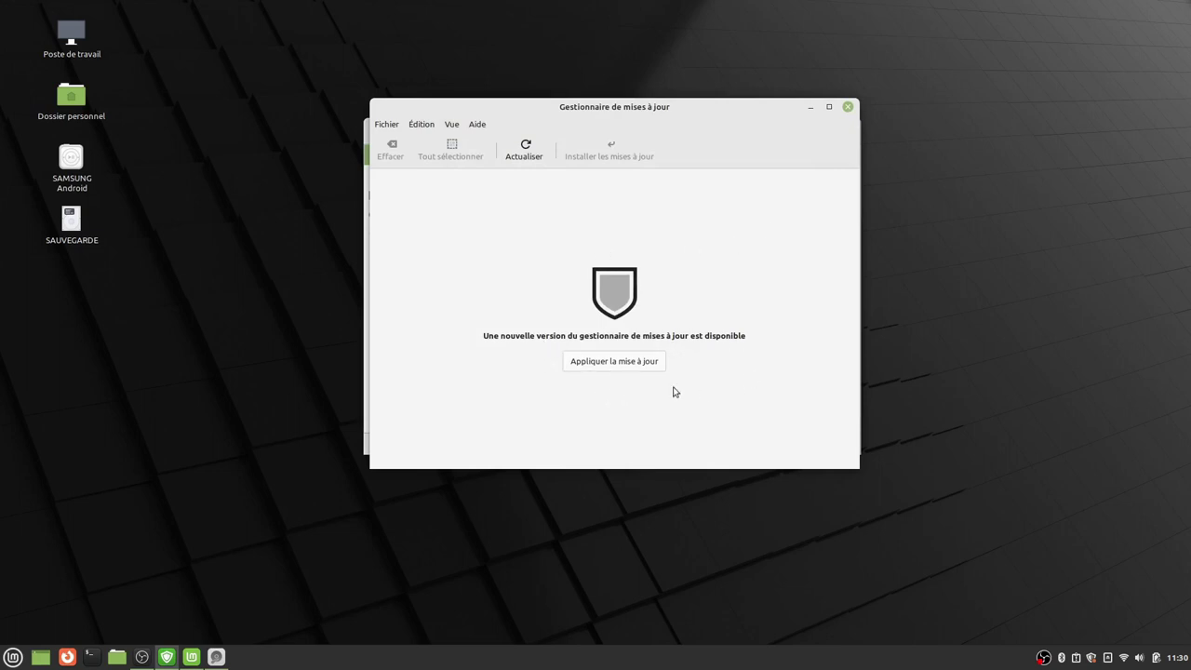
- Apply the new version of the Update Manager with the account password and decline the local mirror suggestion
{"action": "left_click", "coordinate": [609, 363]}
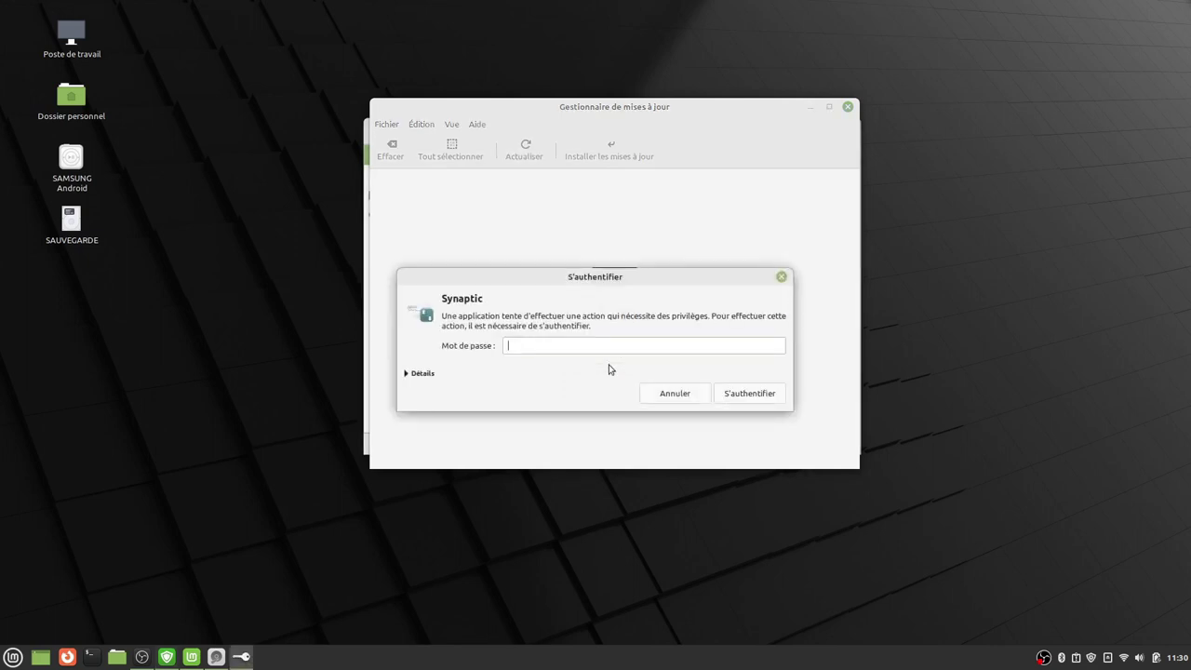
{"action": "key", "text": "Return"}
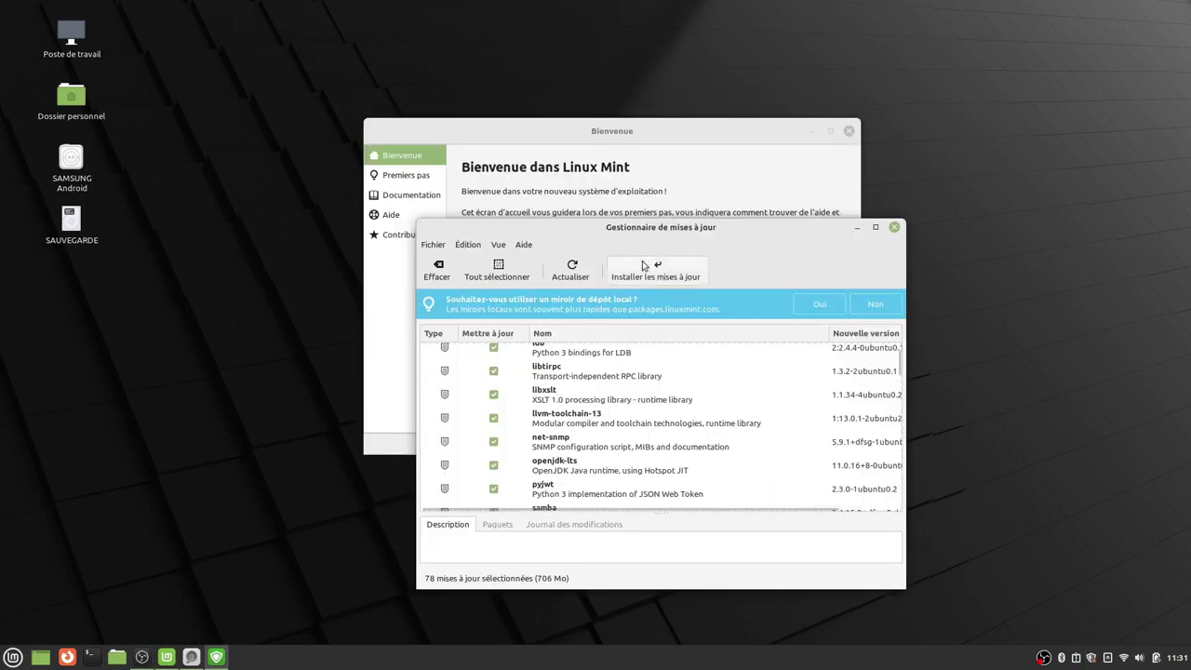
{"action": "left_click", "coordinate": [875, 306]}
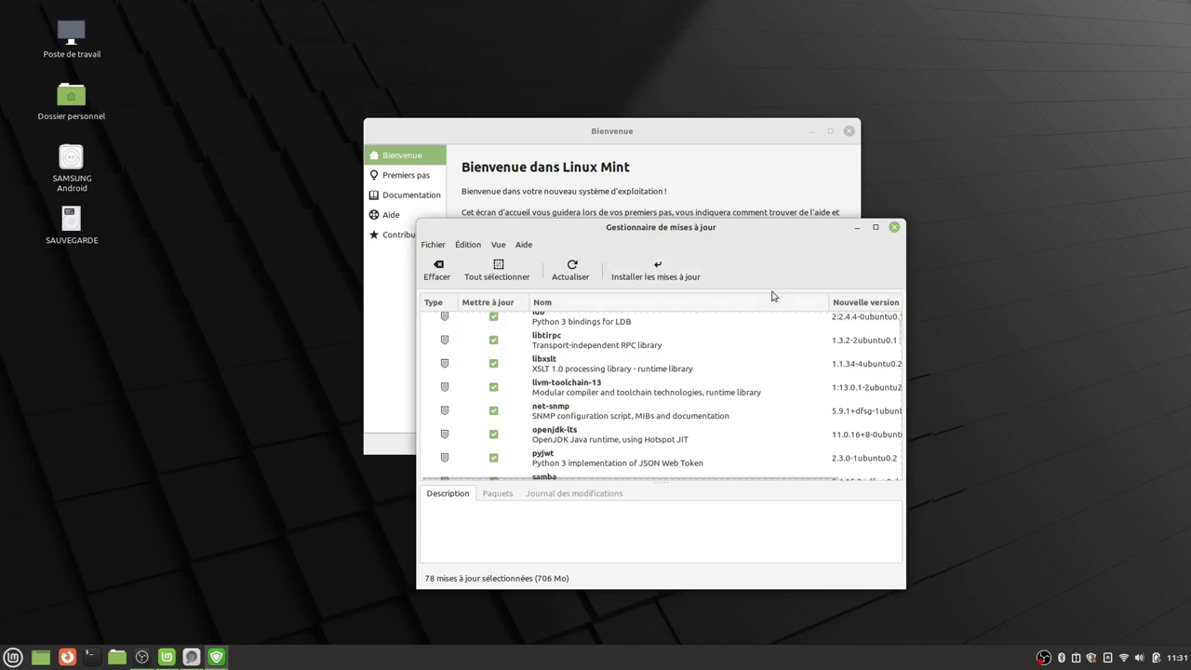
- Install the selected updates, accepting the additional Linux 5.15.0-47 packages and entering the account password
{"action": "left_click", "coordinate": [652, 277]}
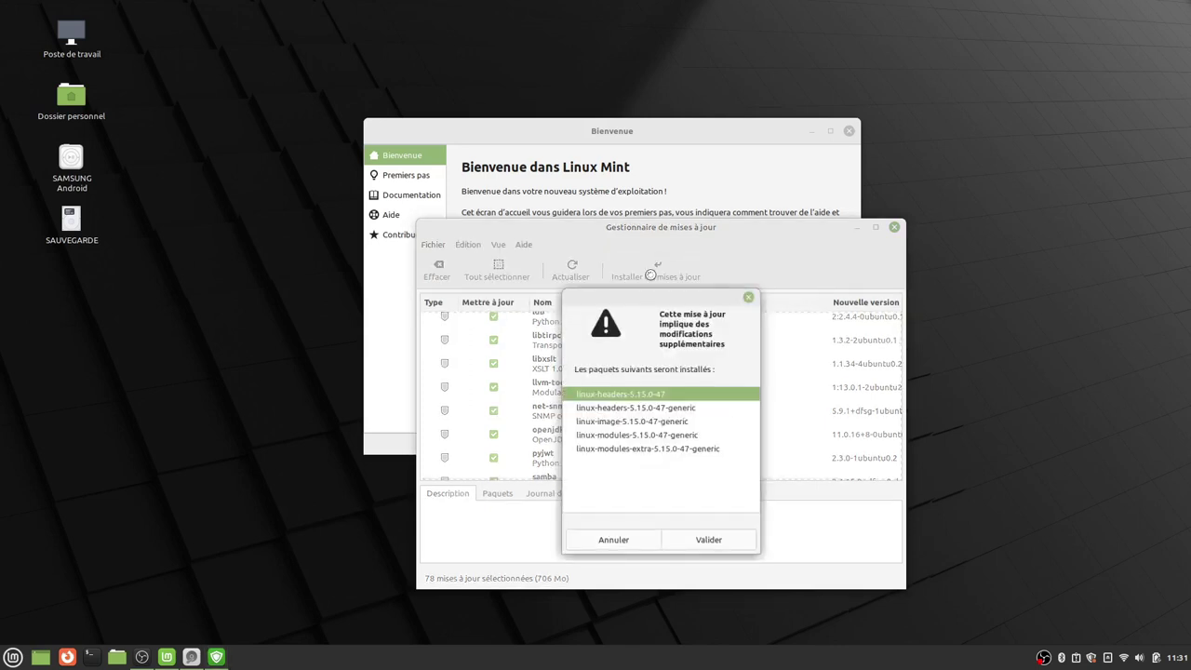
{"action": "left_click", "coordinate": [713, 544]}
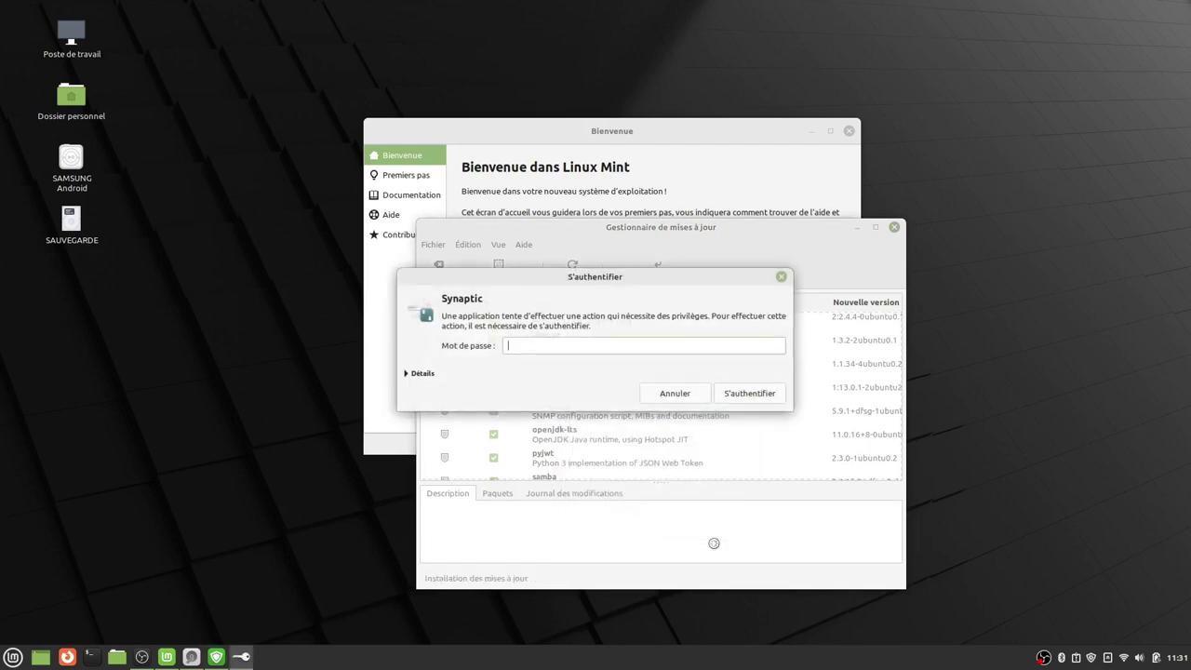
{"action": "key", "text": "Return"}
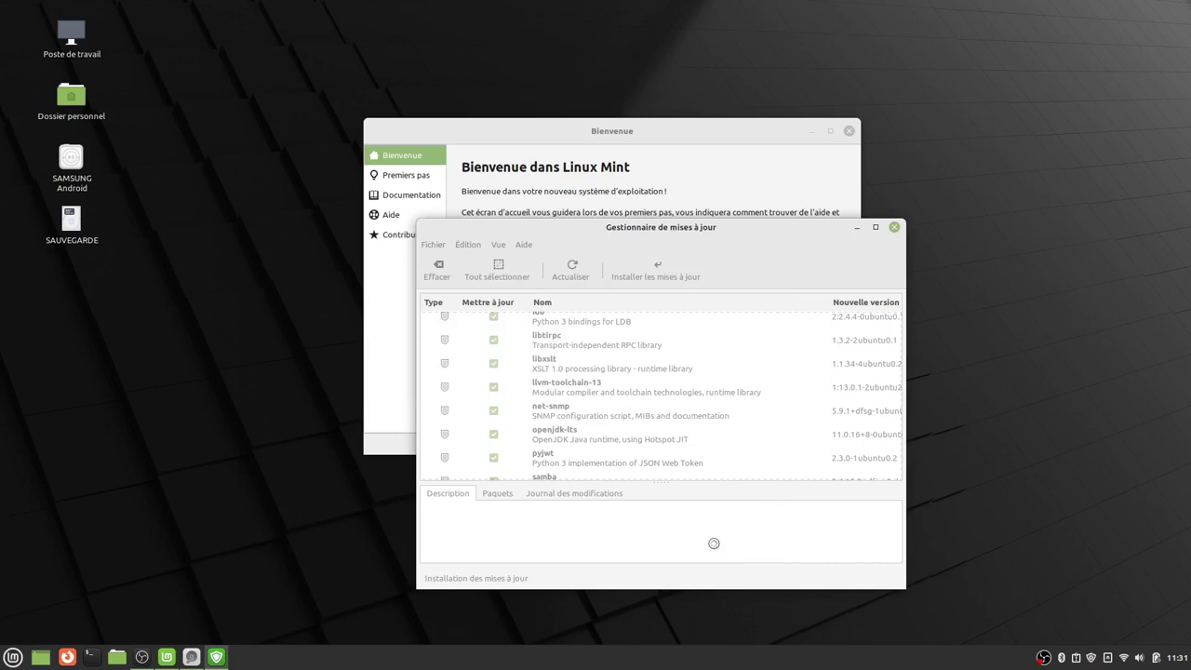
- Show the individual files in the update download window and reposition that window
{"action": "left_click", "coordinate": [531, 372]}
{"action": "left_click_drag", "start_coordinate": [642, 270], "coordinate": [573, 128]}
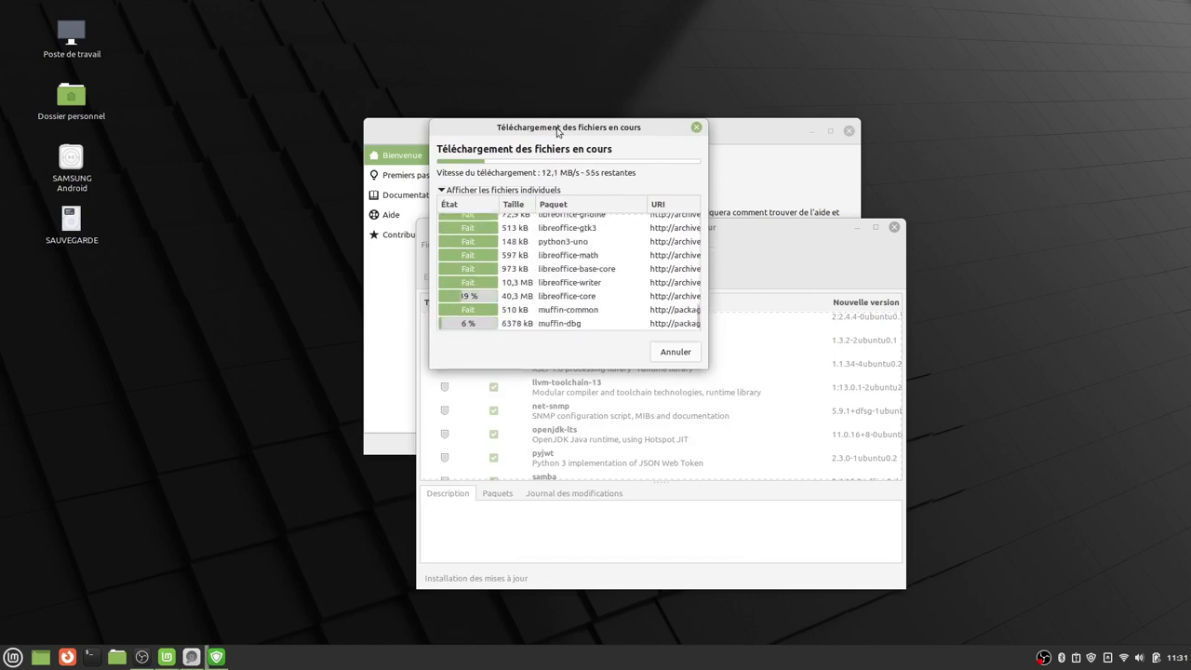
{"action": "left_click_drag", "start_coordinate": [558, 132], "coordinate": [648, 175]}
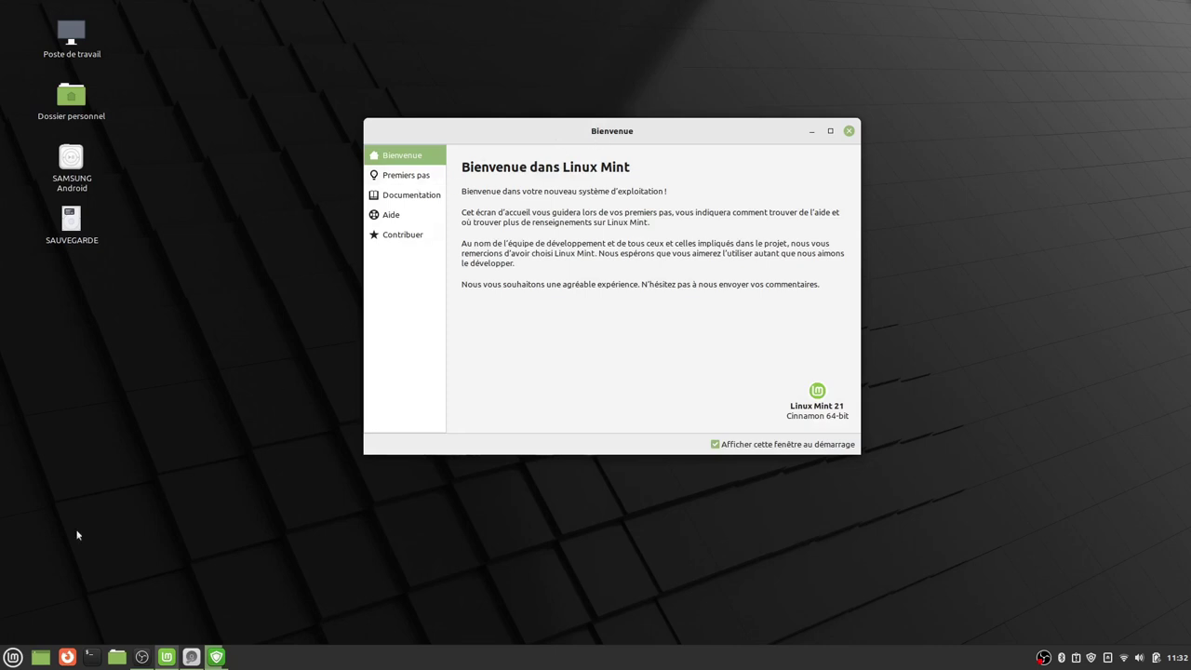
- Find the Écran d'accueil entry among the Préférences applications and return to the open welcome window
{"action": "left_click", "coordinate": [11, 656]}
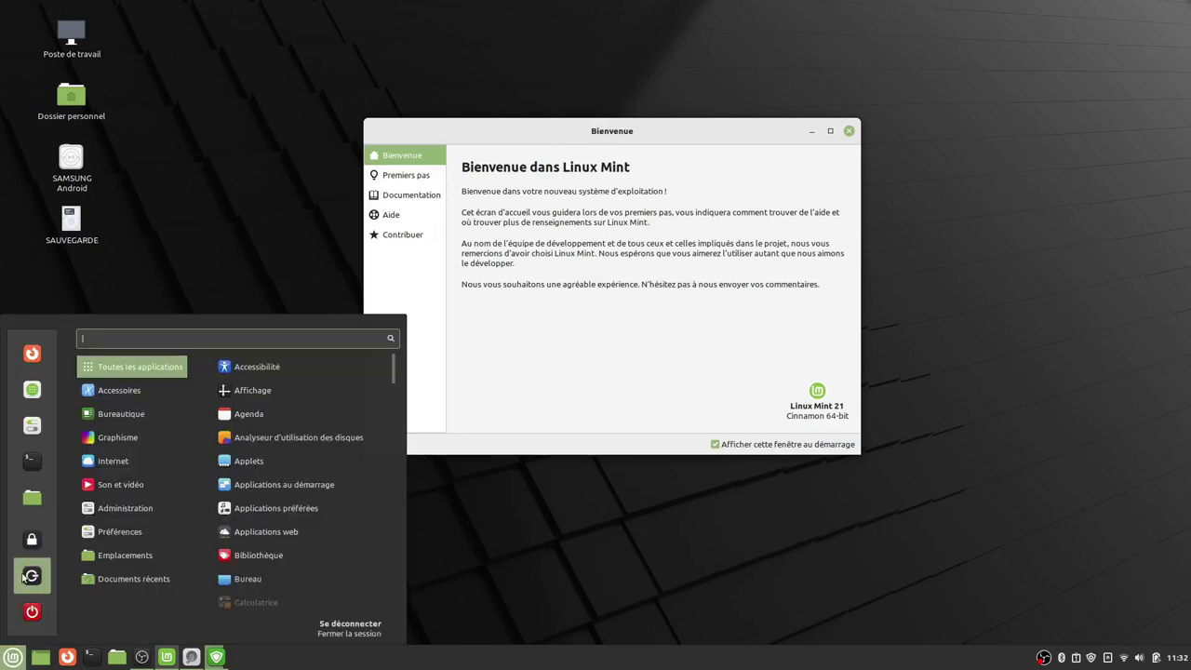
{"action": "mouse_move", "coordinate": [127, 534]}
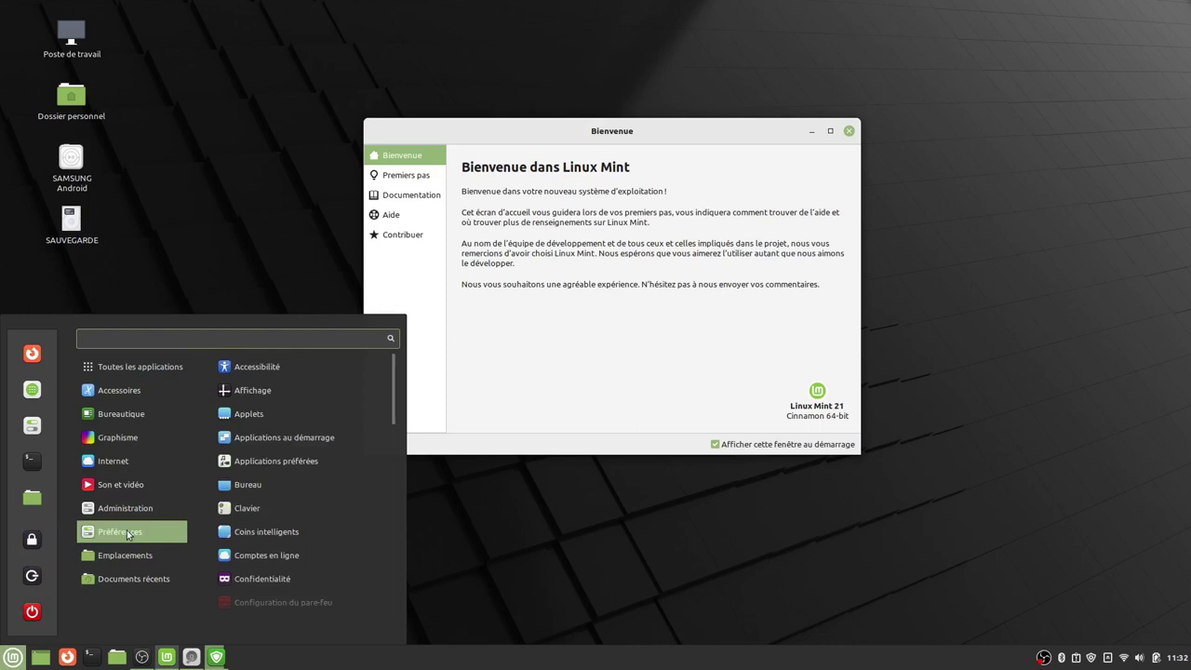
{"action": "scroll", "coordinate": [273, 534], "scroll_direction": "down", "scroll_amount": 6}
{"action": "scroll", "coordinate": [273, 534], "scroll_direction": "down", "scroll_amount": 5}
{"action": "scroll", "coordinate": [273, 531], "scroll_direction": "up", "scroll_amount": 5}
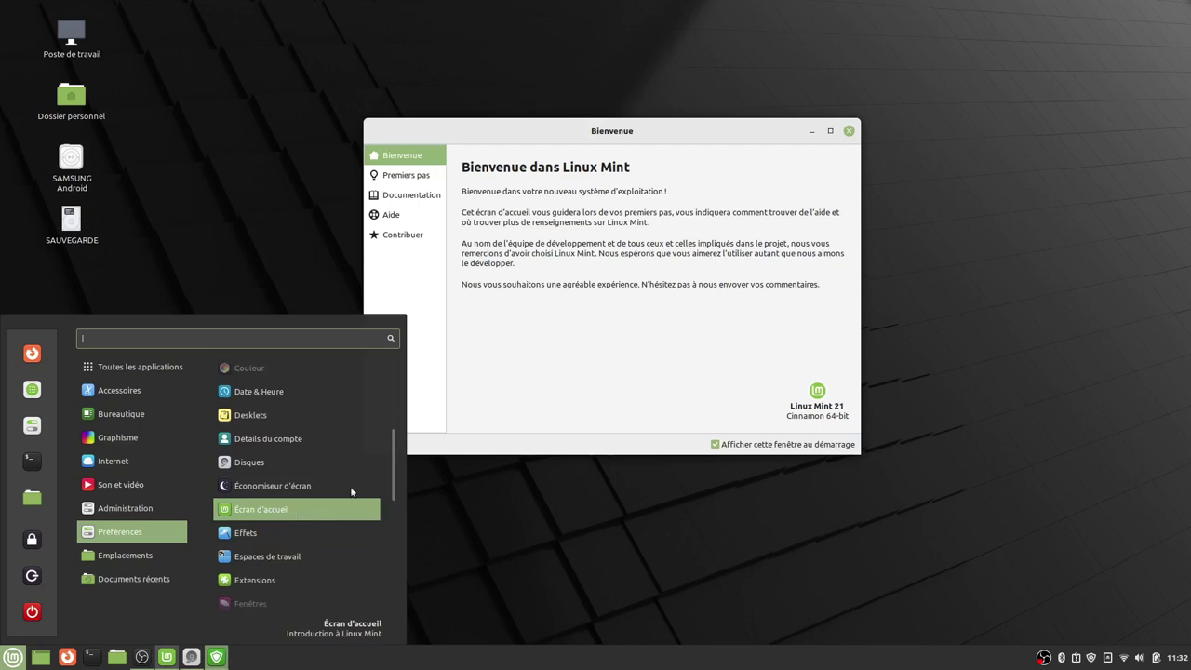
{"action": "left_click", "coordinate": [707, 134]}
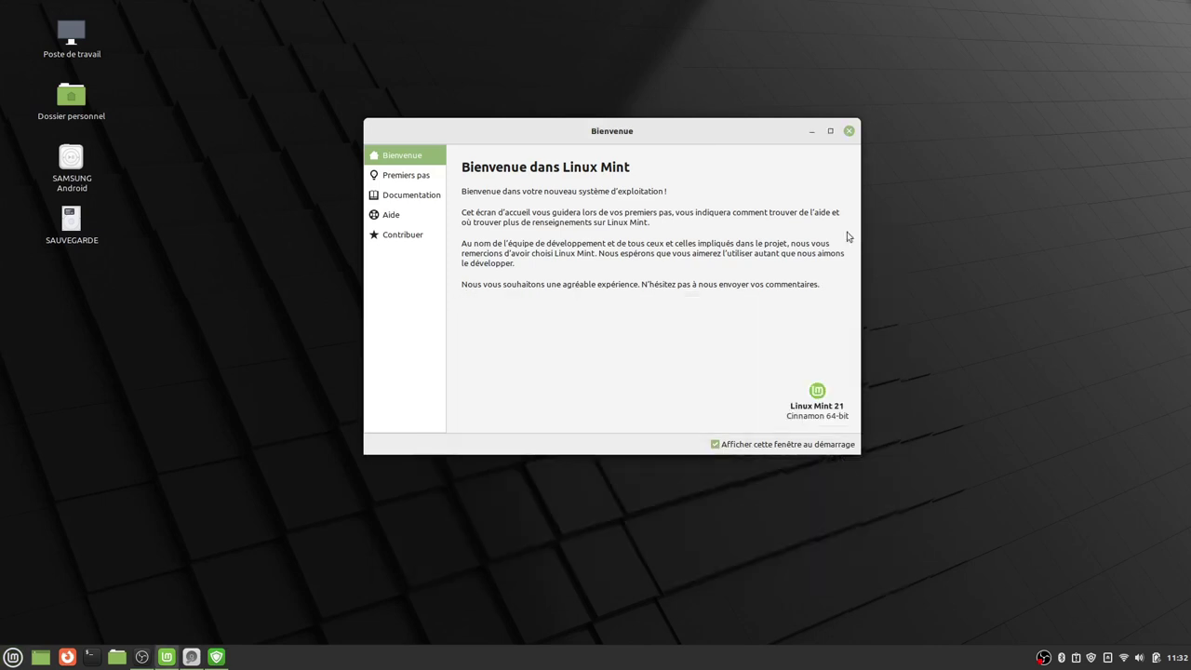
- Show the welcome window's Premiers pas page tiled on the right half of the screen, with the home folder tiled on the left half
{"action": "left_click", "coordinate": [407, 177]}
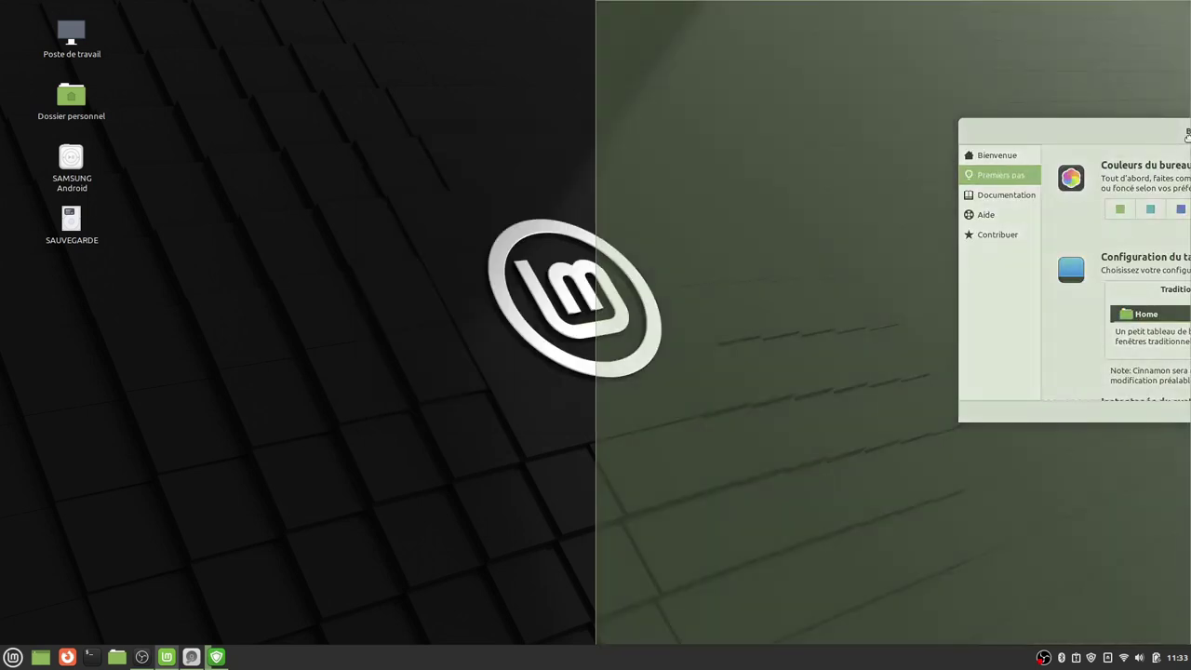
{"action": "left_click_drag", "start_coordinate": [1188, 135], "coordinate": [1188, 136]}
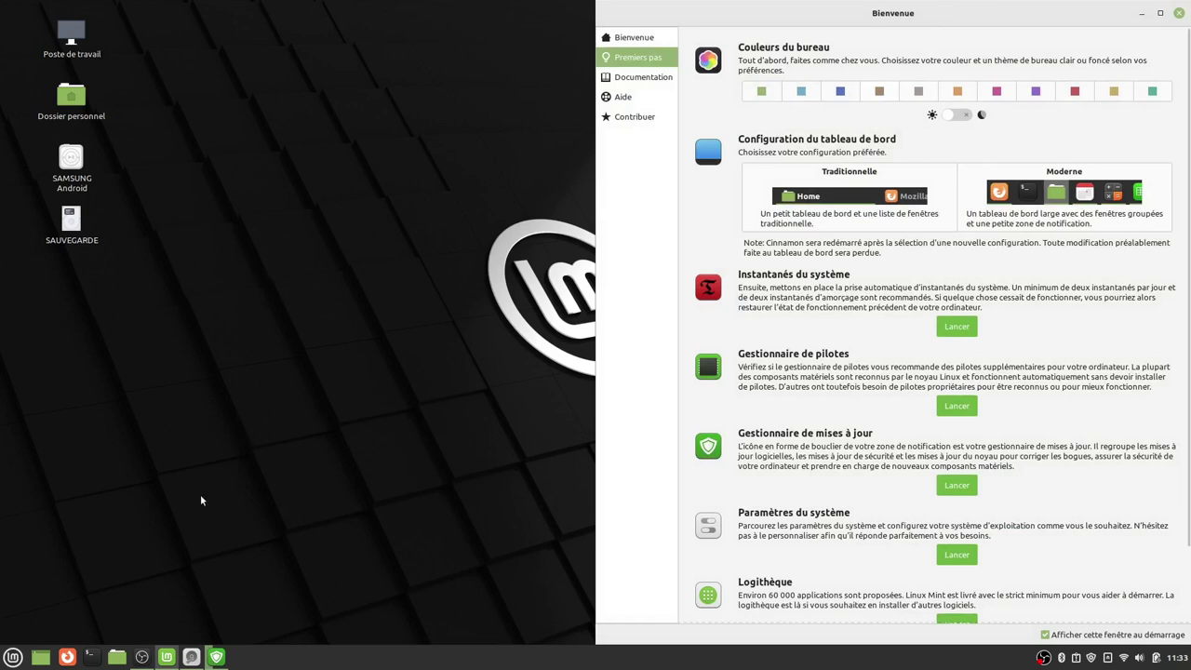
{"action": "left_click", "coordinate": [115, 658]}
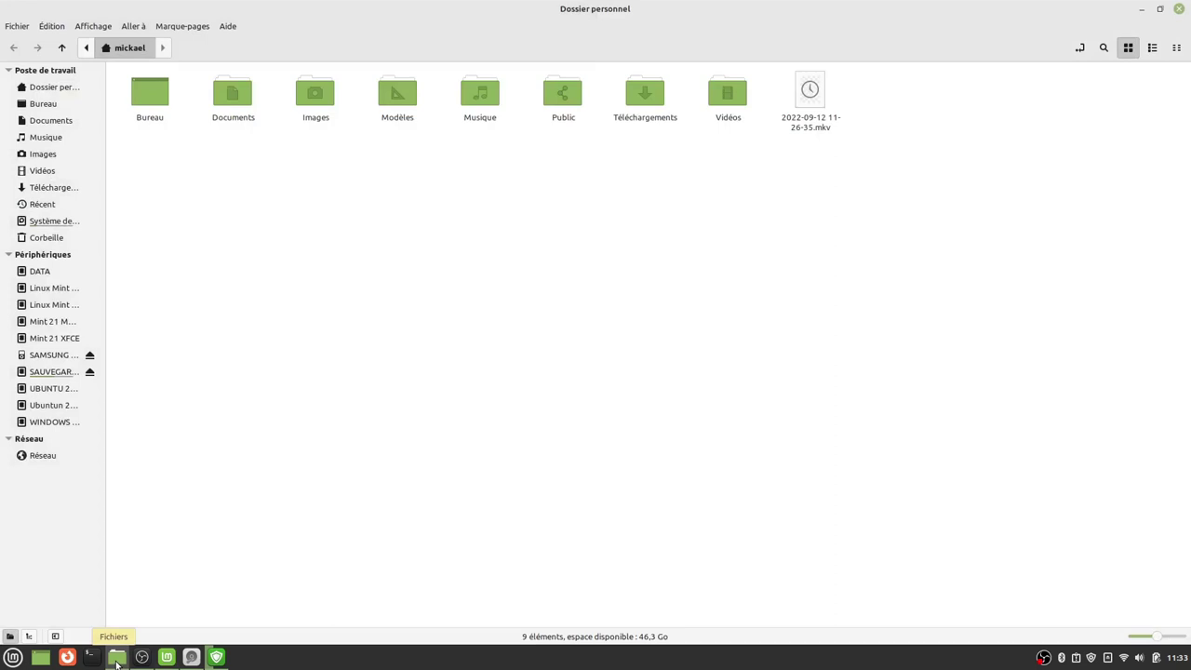
{"action": "left_click_drag", "start_coordinate": [863, 12], "coordinate": [1, 200]}
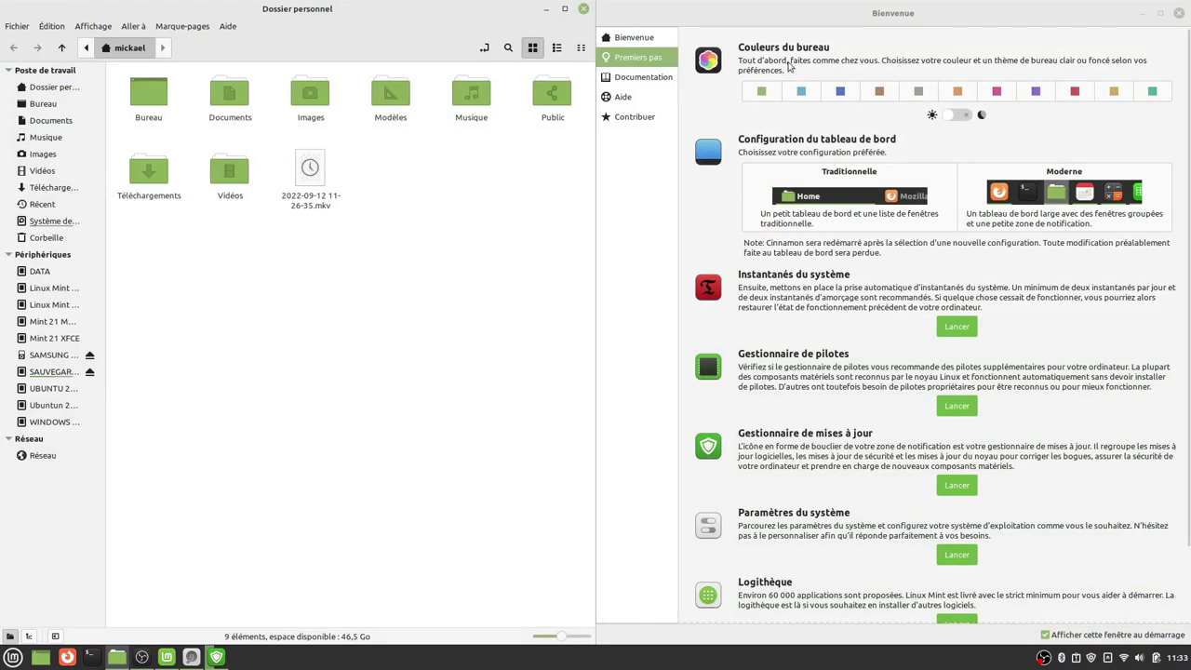
- Switch the desktop colour to blue and then to red in Couleurs du bureau
{"action": "left_click", "coordinate": [840, 96]}
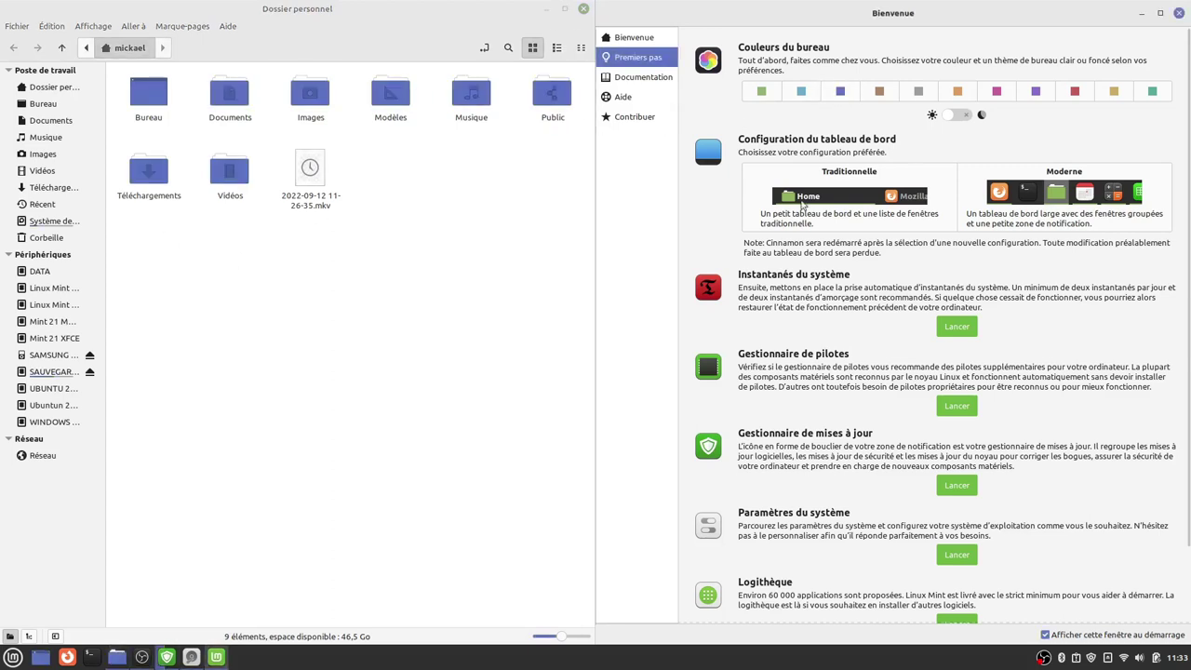
{"action": "left_click", "coordinate": [1074, 92]}
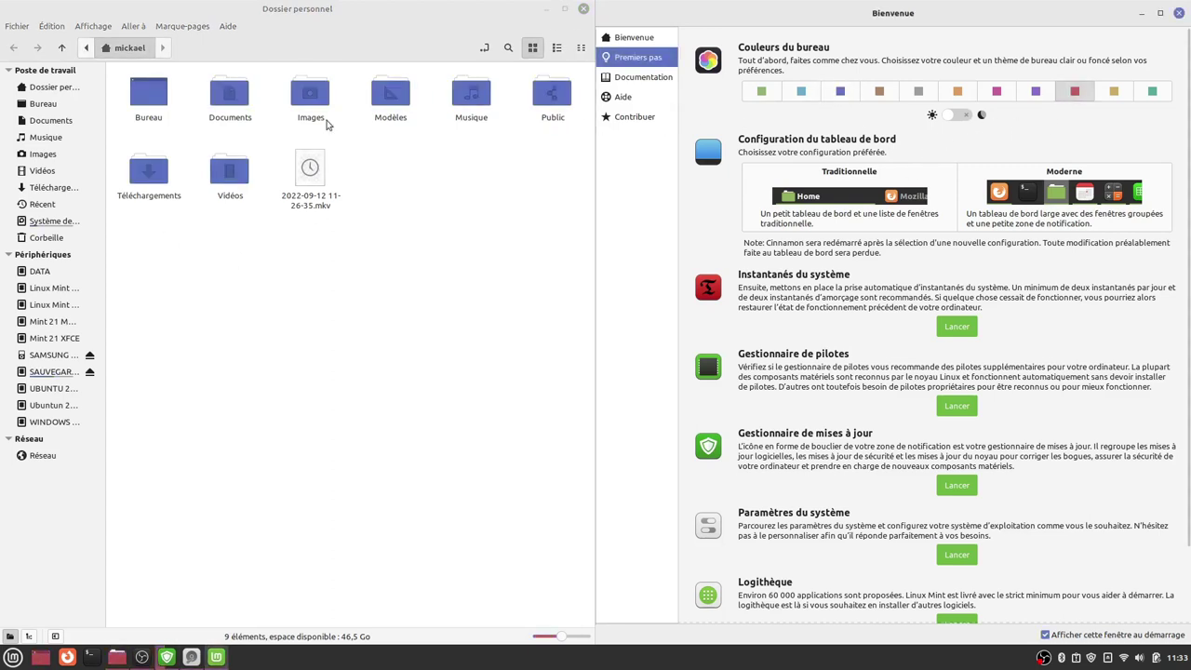
- Set the desktop colour to green in Couleurs du bureau
{"action": "left_click", "coordinate": [761, 92]}
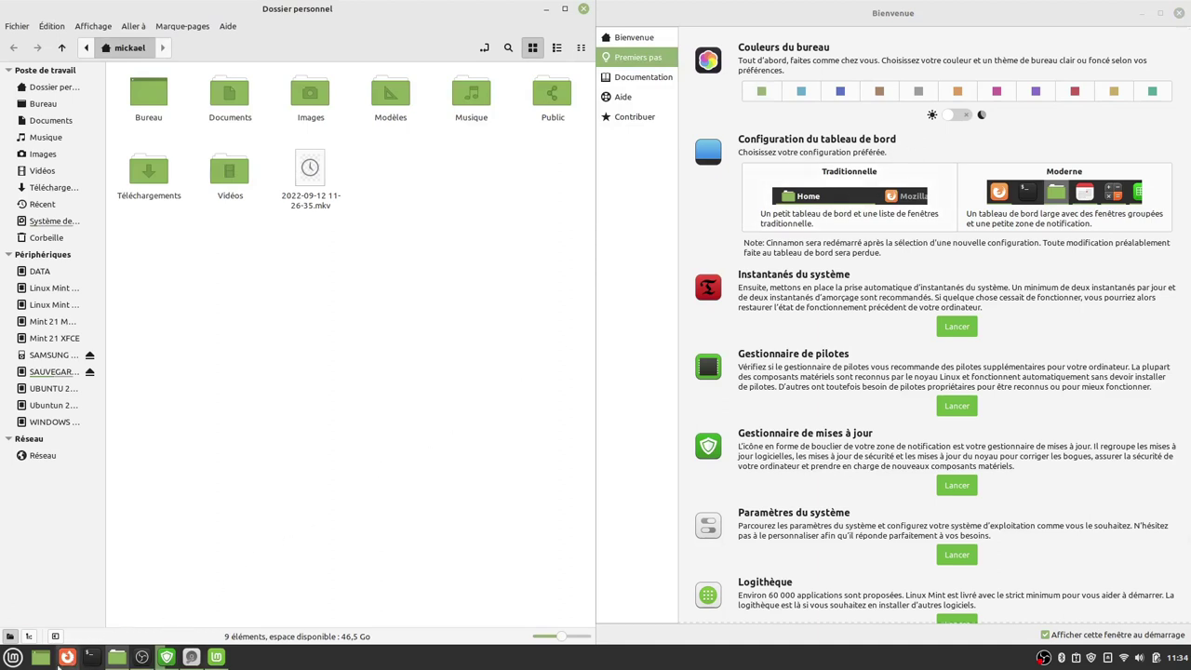
{"action": "mouse_move", "coordinate": [141, 661]}
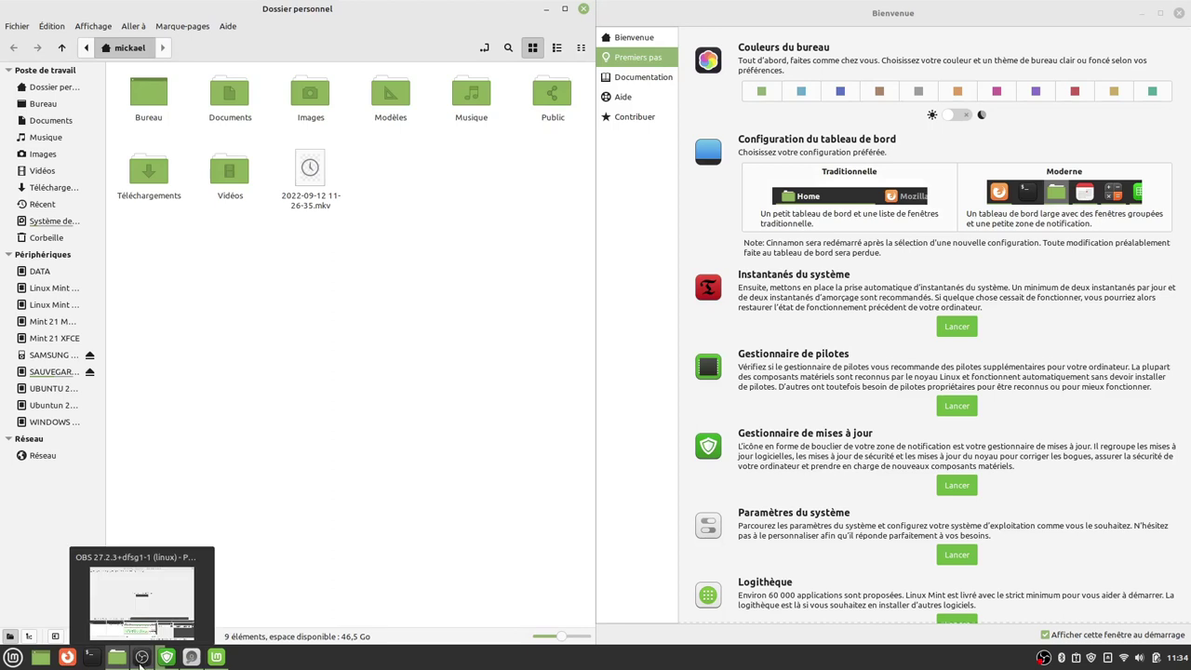
- Apply the Traditionnelle panel layout and look through the application menu's categories in that layout
{"action": "left_click", "coordinate": [855, 186]}
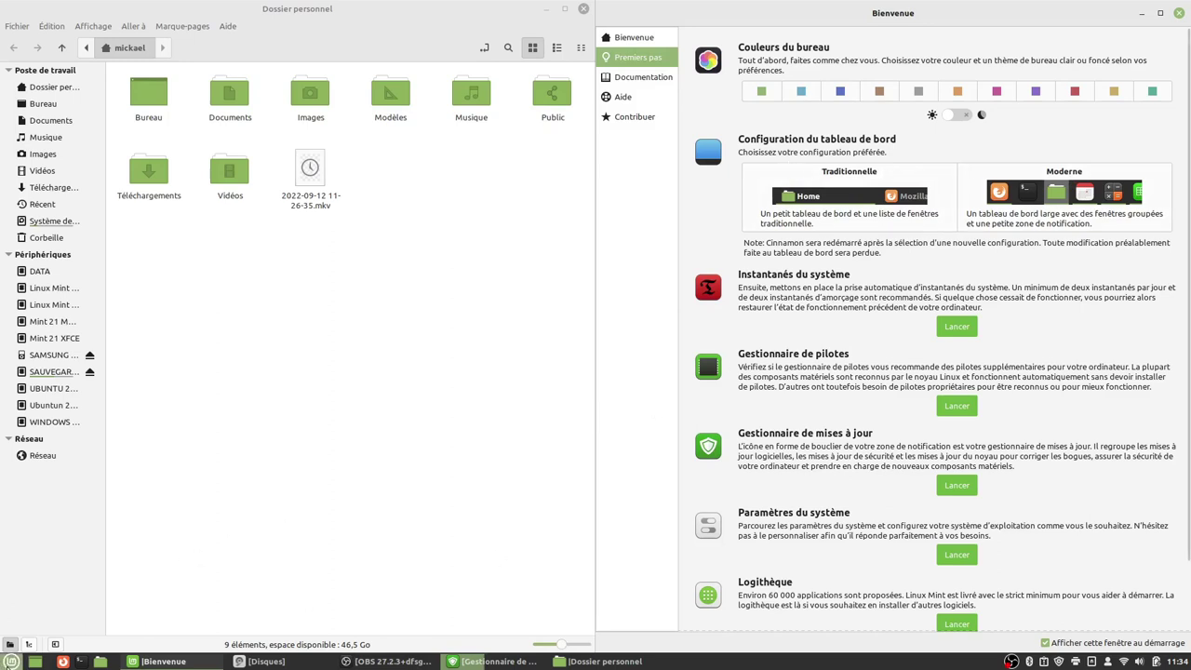
{"action": "left_click", "coordinate": [12, 660]}
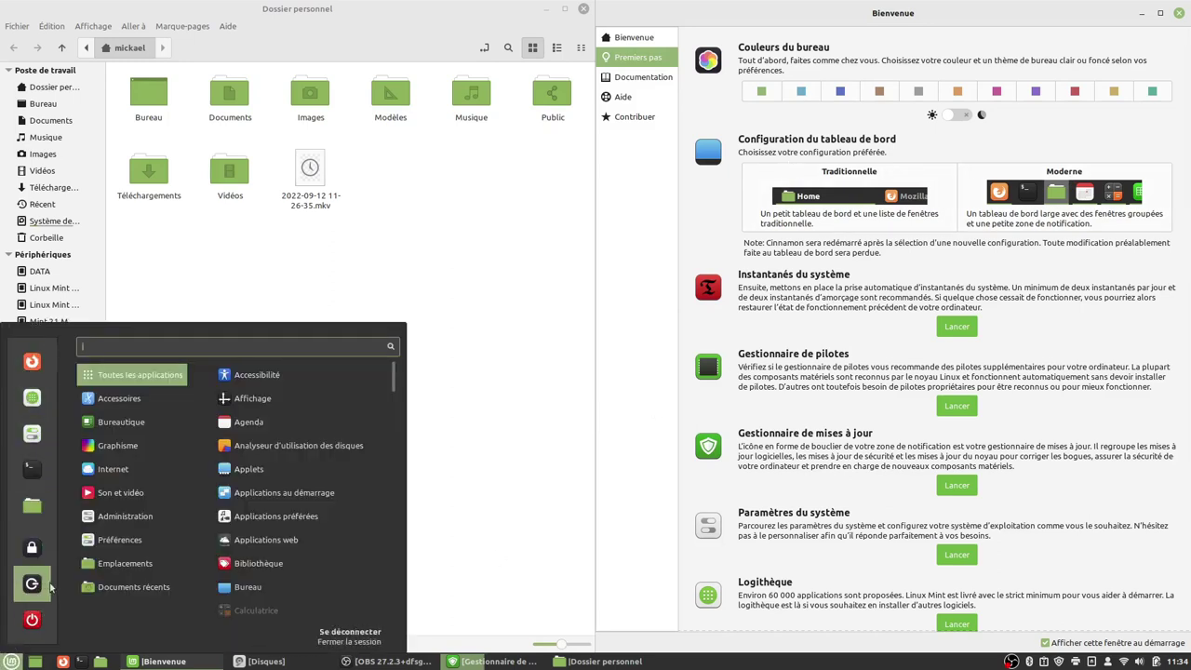
{"action": "mouse_move", "coordinate": [121, 569]}
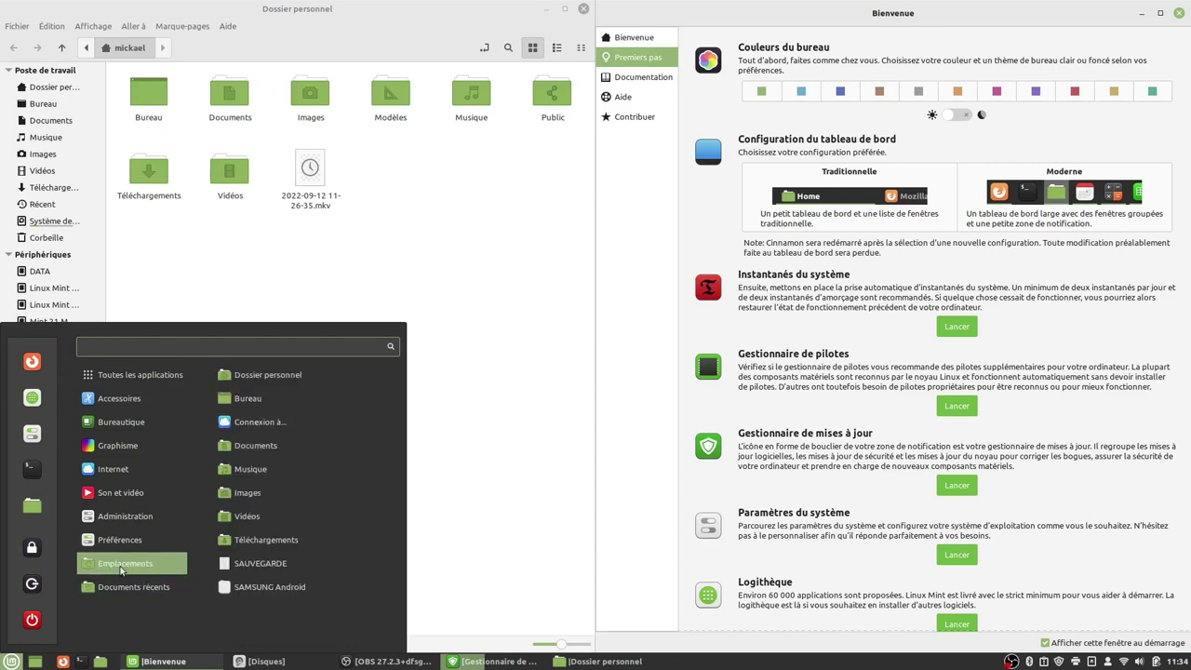
{"action": "mouse_move", "coordinate": [128, 529]}
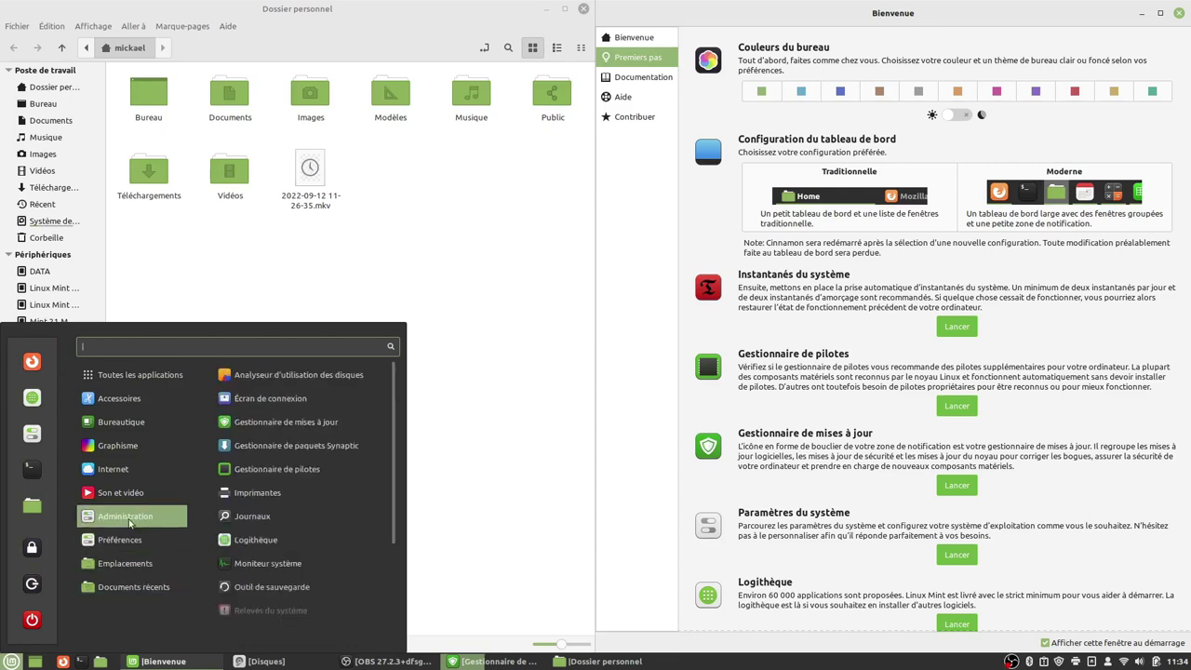
{"action": "mouse_move", "coordinate": [129, 496]}
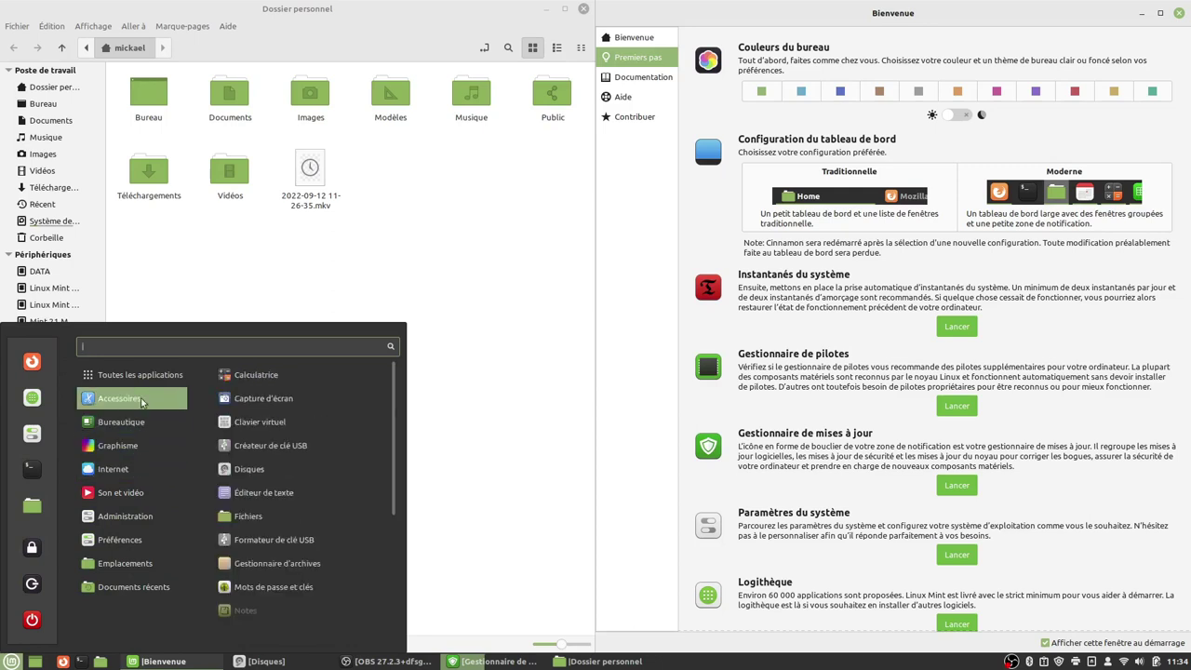
{"action": "mouse_move", "coordinate": [132, 402]}
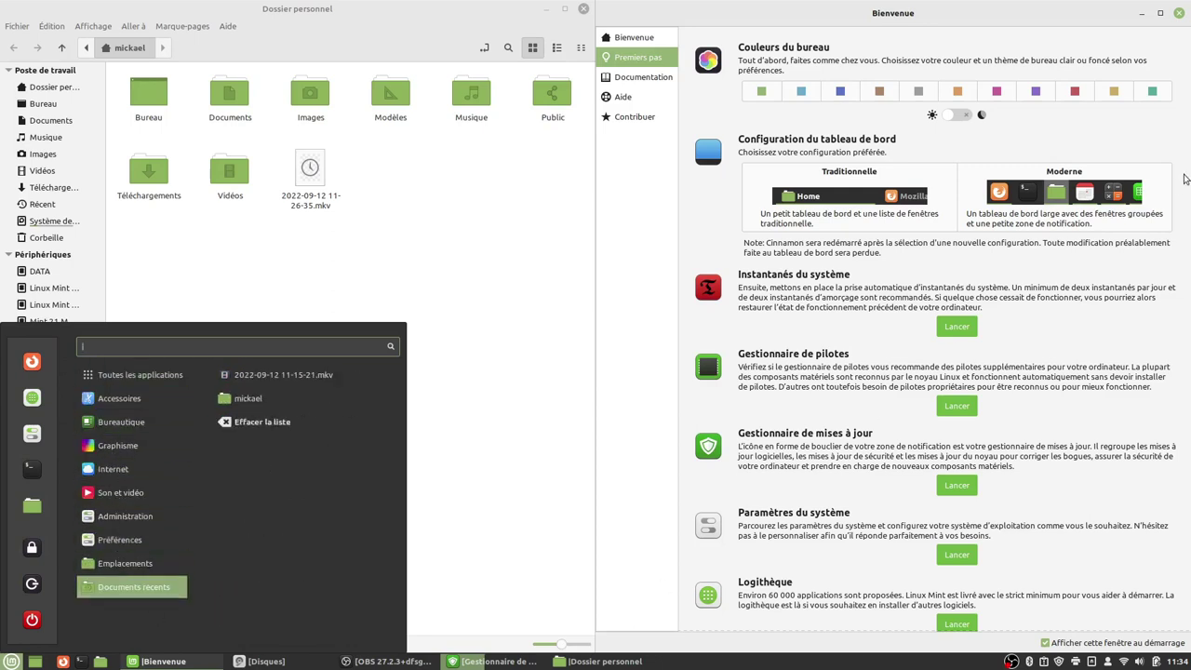
- Apply the Moderne panel layout and look through the application menu in that layout
{"action": "left_click", "coordinate": [1033, 182]}
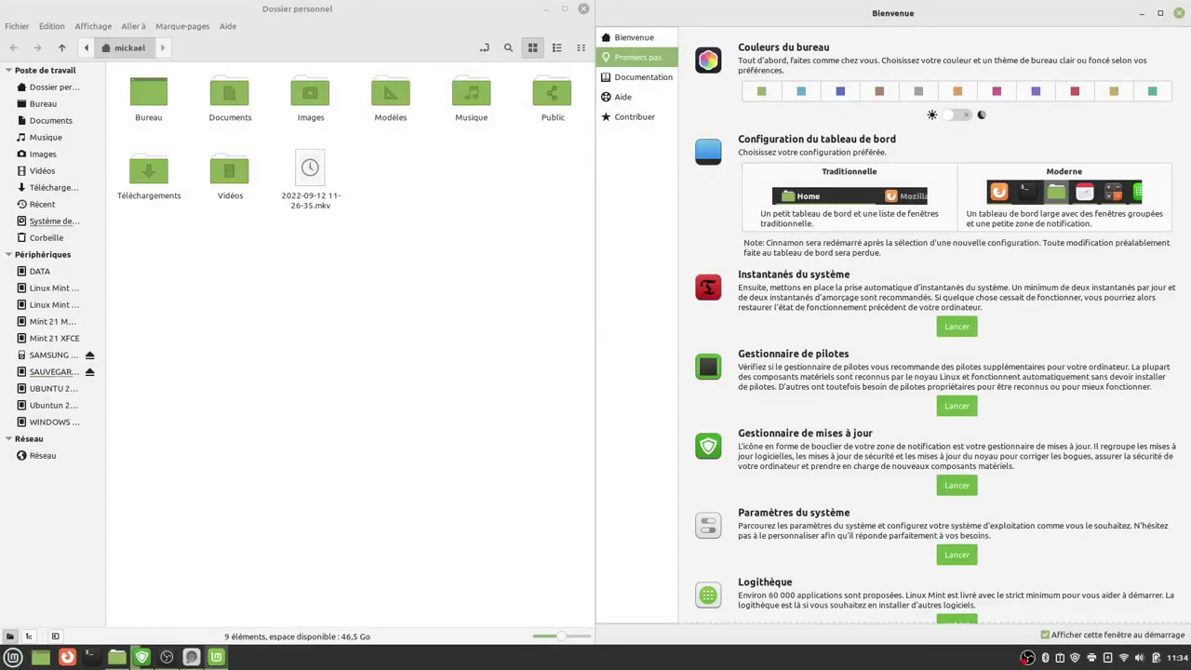
{"action": "left_click", "coordinate": [13, 660]}
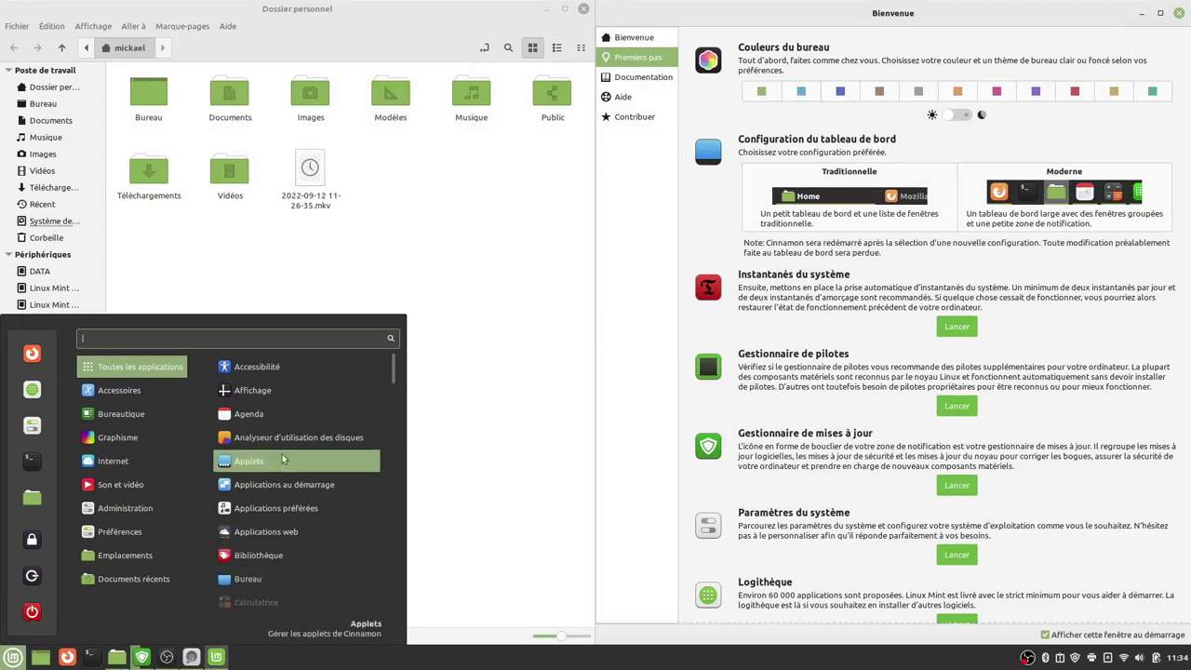
{"action": "mouse_move", "coordinate": [121, 445]}
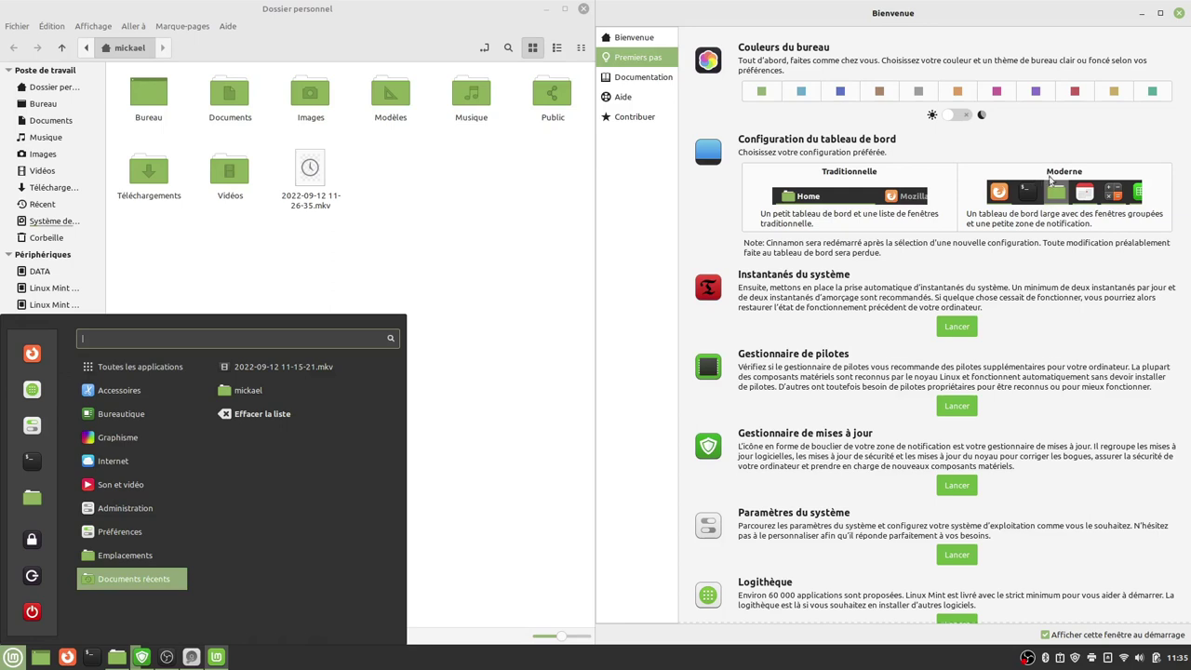
{"action": "left_click", "coordinate": [500, 201]}
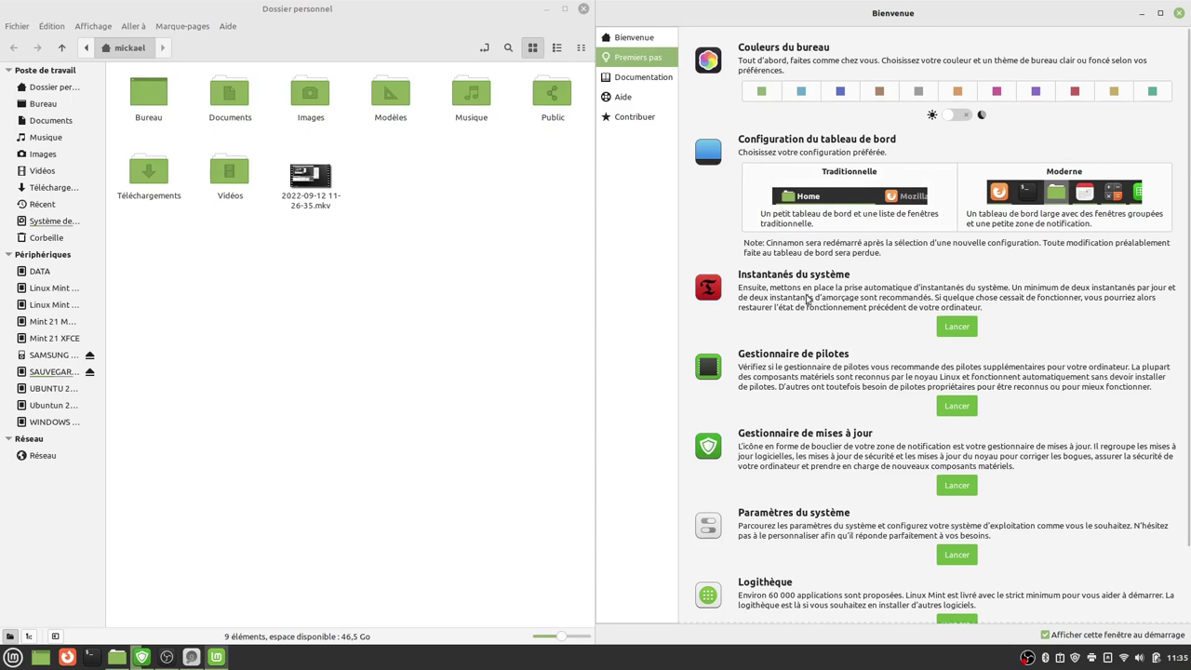
{"action": "left_click", "coordinate": [955, 329]}
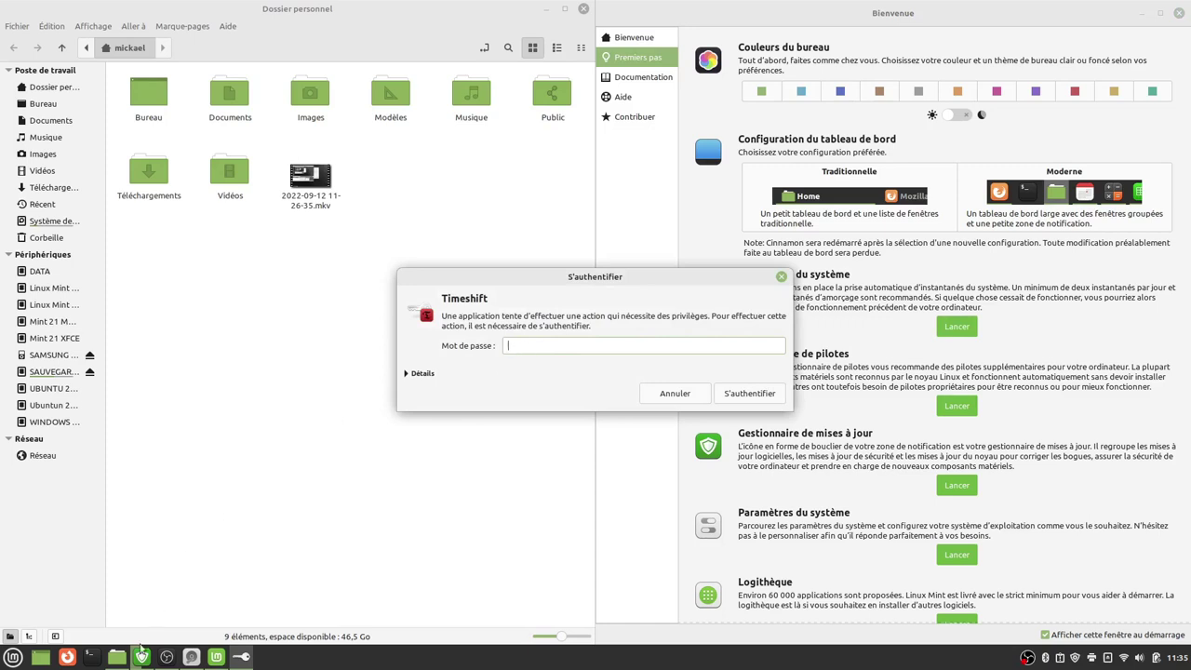
{"action": "mouse_move", "coordinate": [121, 664]}
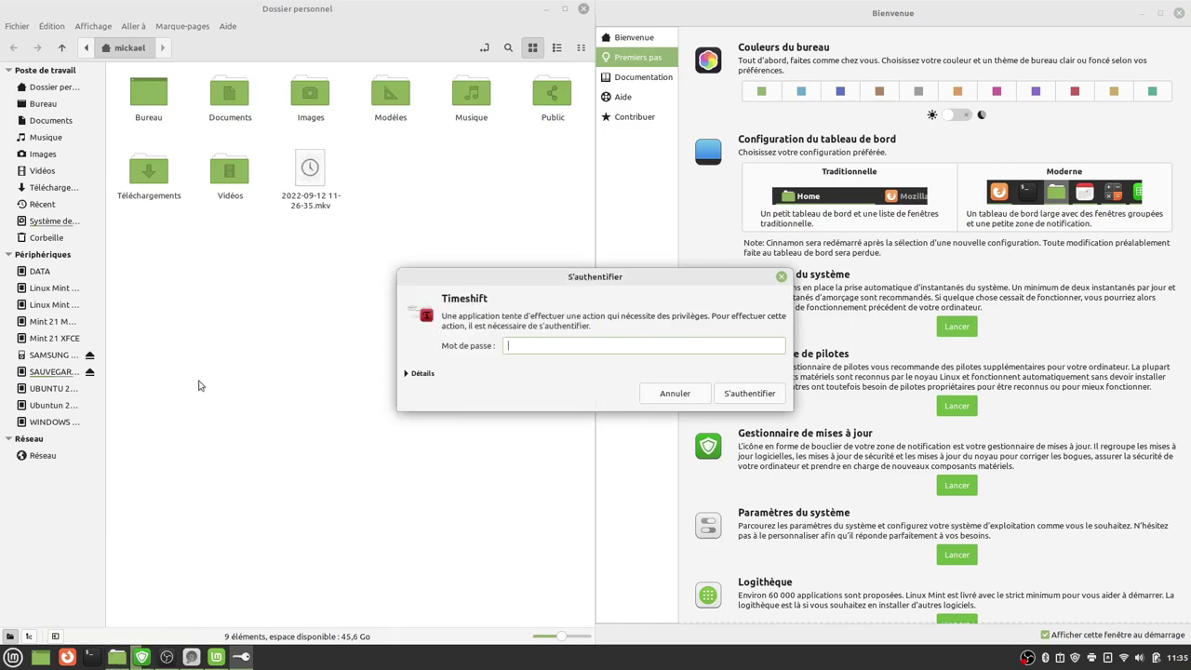
{"action": "left_click", "coordinate": [221, 350]}
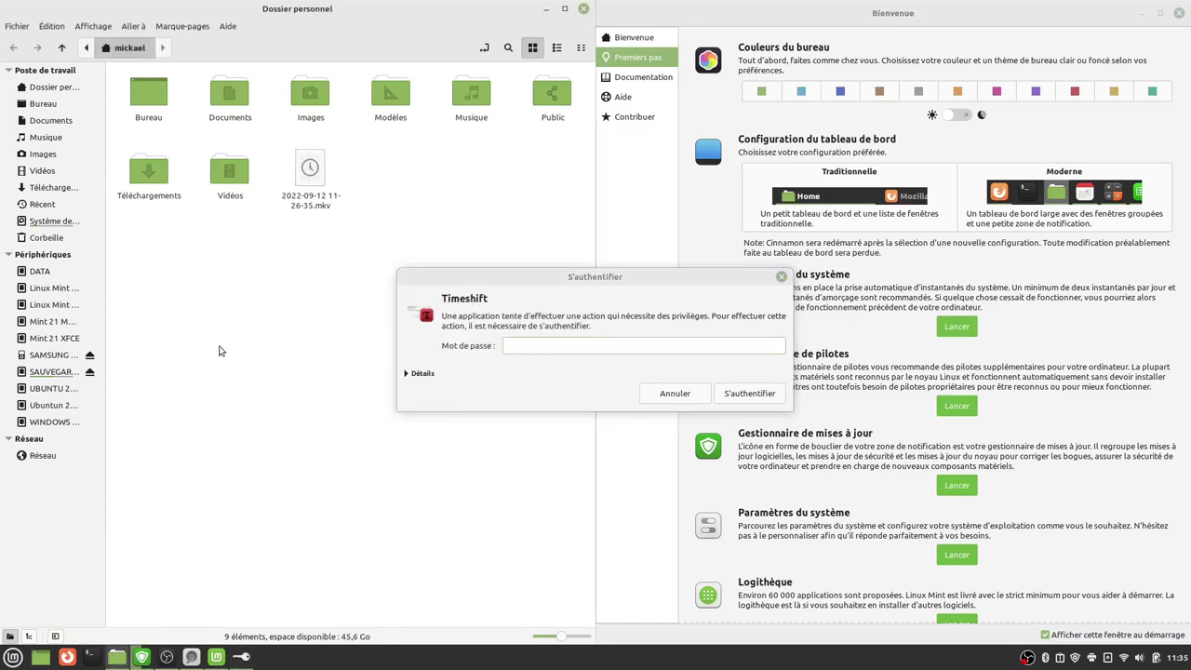
{"action": "left_click", "coordinate": [675, 394]}
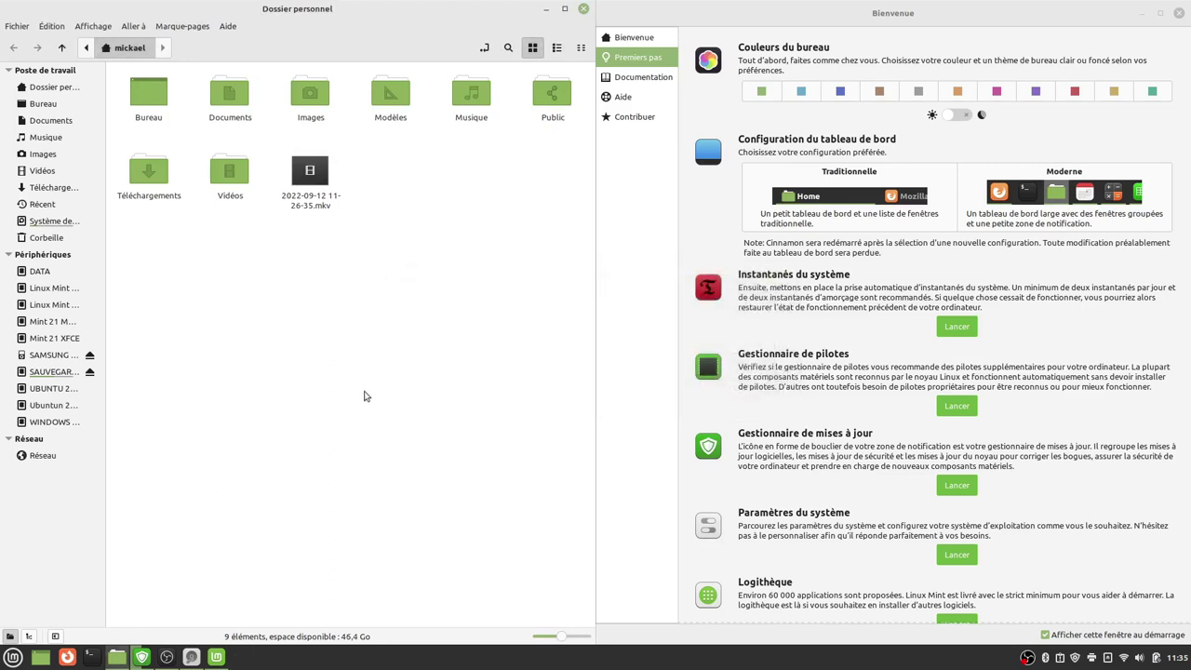
- Try to permanently delete the timeshift folder on the SAUVEGARDE volume with normal user rights
{"action": "left_click", "coordinate": [42, 374]}
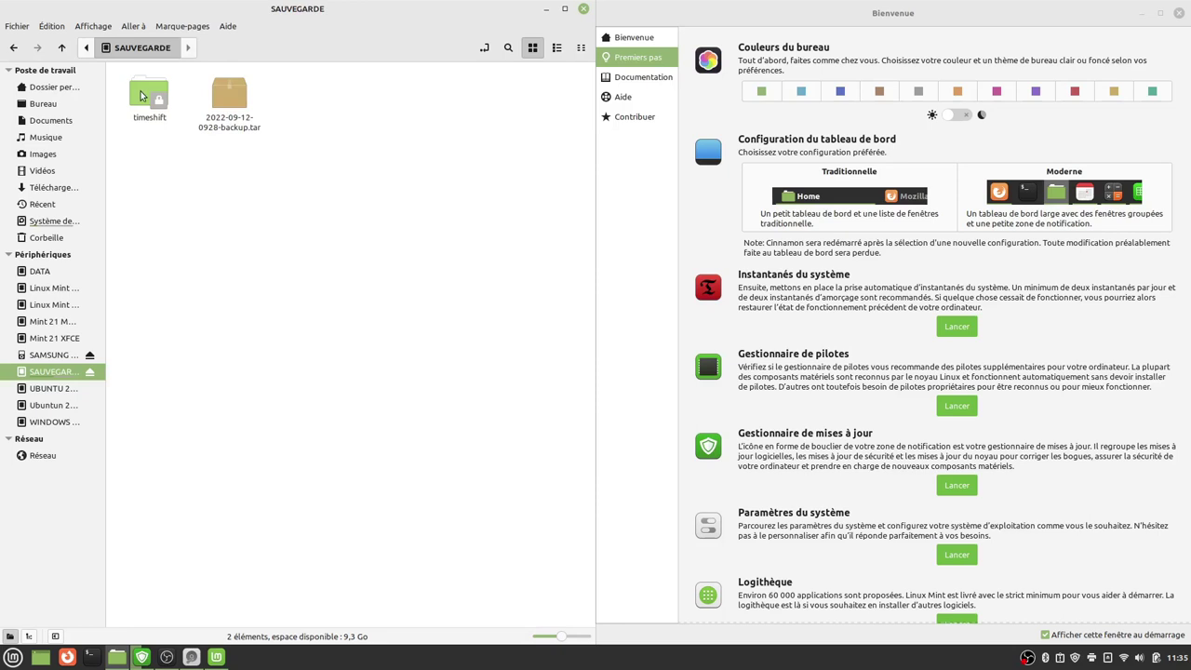
{"action": "right_click", "coordinate": [141, 95]}
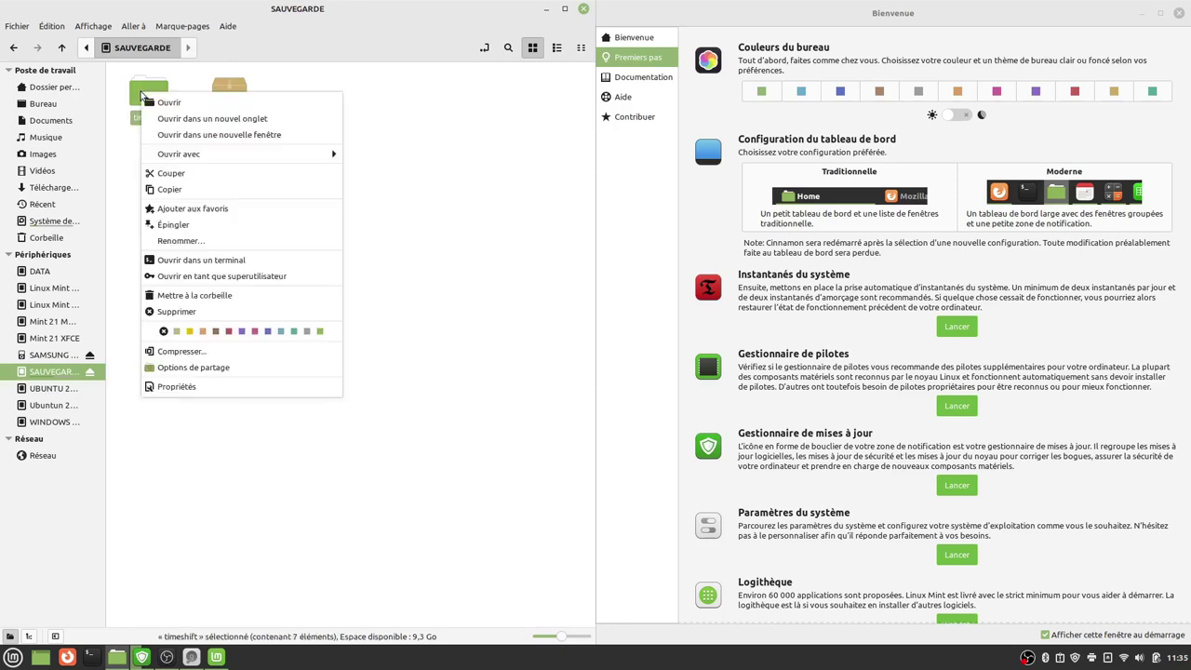
{"action": "left_click", "coordinate": [186, 318]}
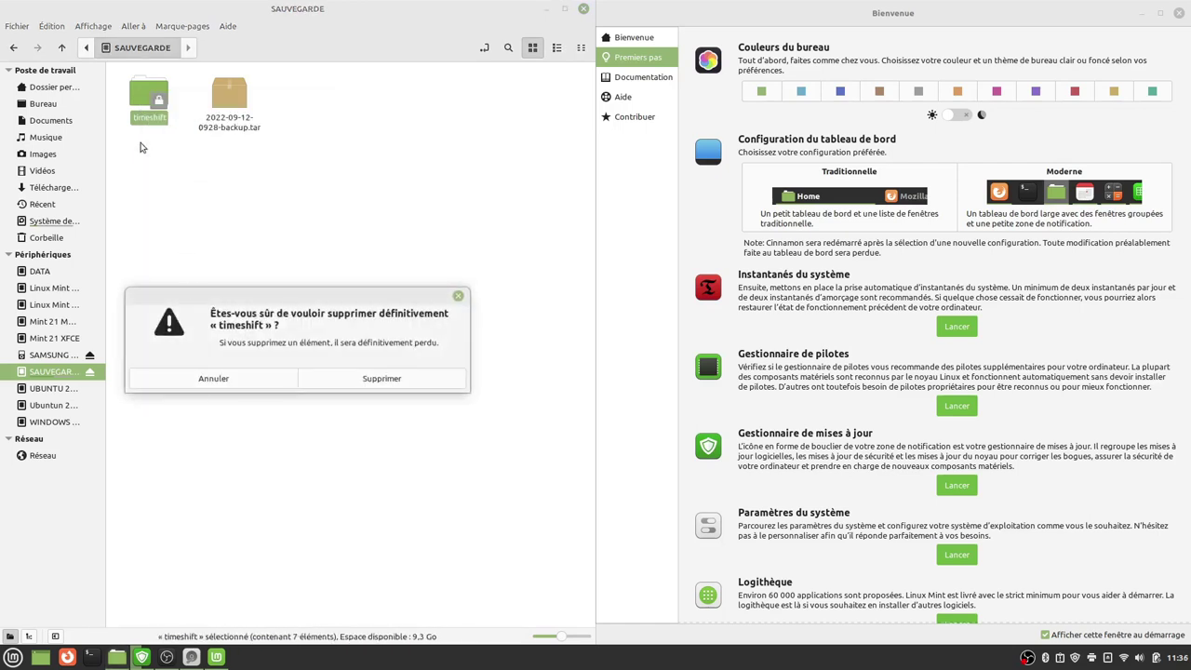
{"action": "left_click", "coordinate": [434, 389]}
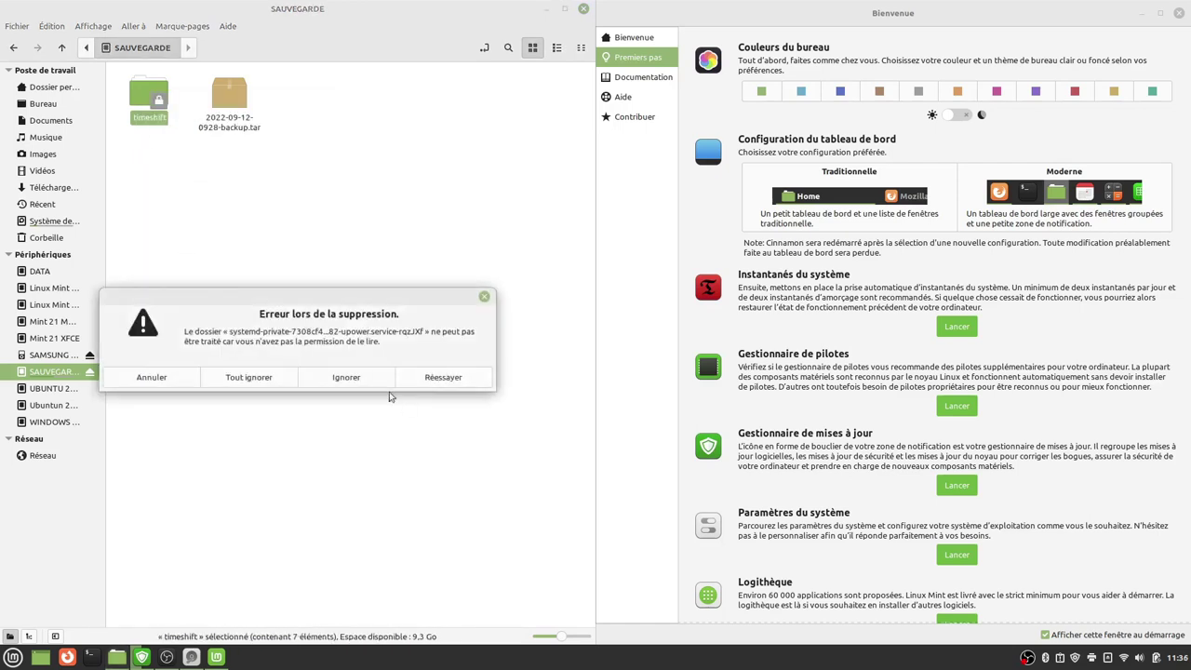
{"action": "left_click", "coordinate": [140, 380]}
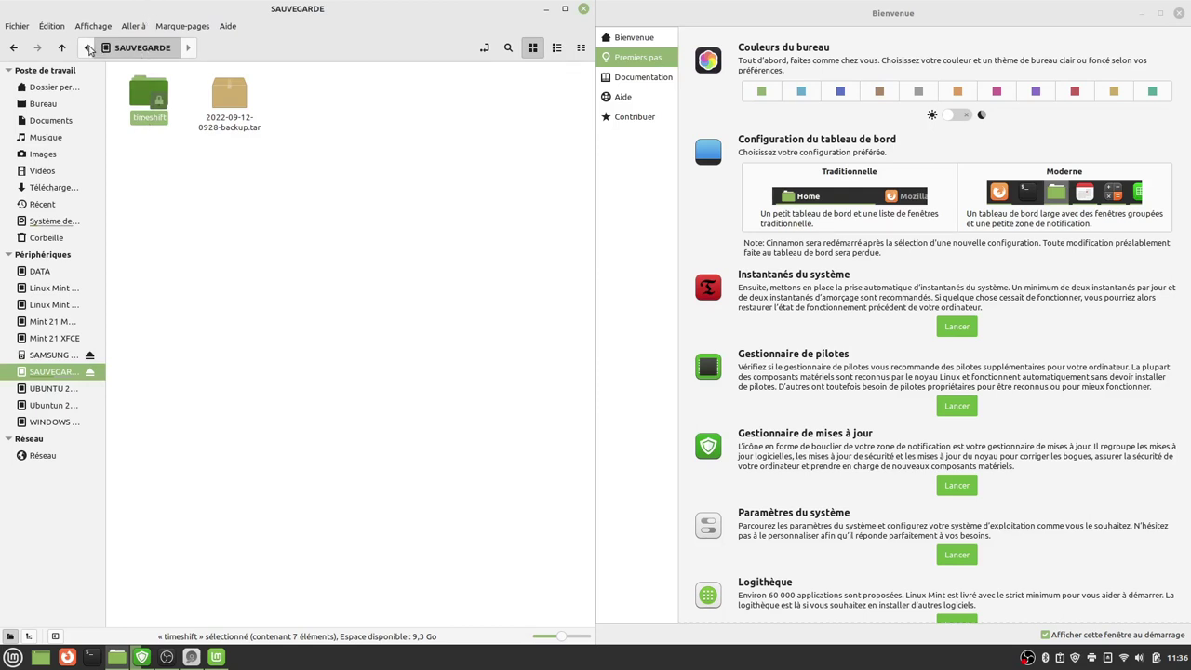
- Open the SAUVEGARDE volume's folder as superuser from its parent folder, authenticating with the account password
{"action": "left_click", "coordinate": [87, 48]}
{"action": "left_click", "coordinate": [184, 49]}
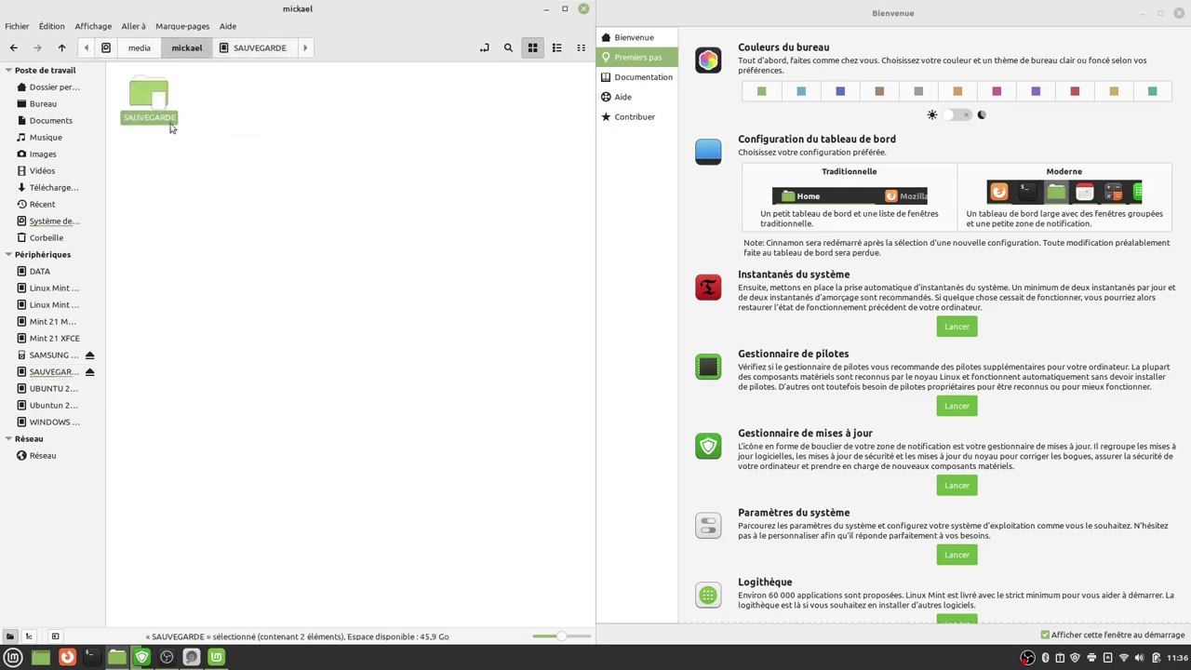
{"action": "right_click", "coordinate": [156, 98]}
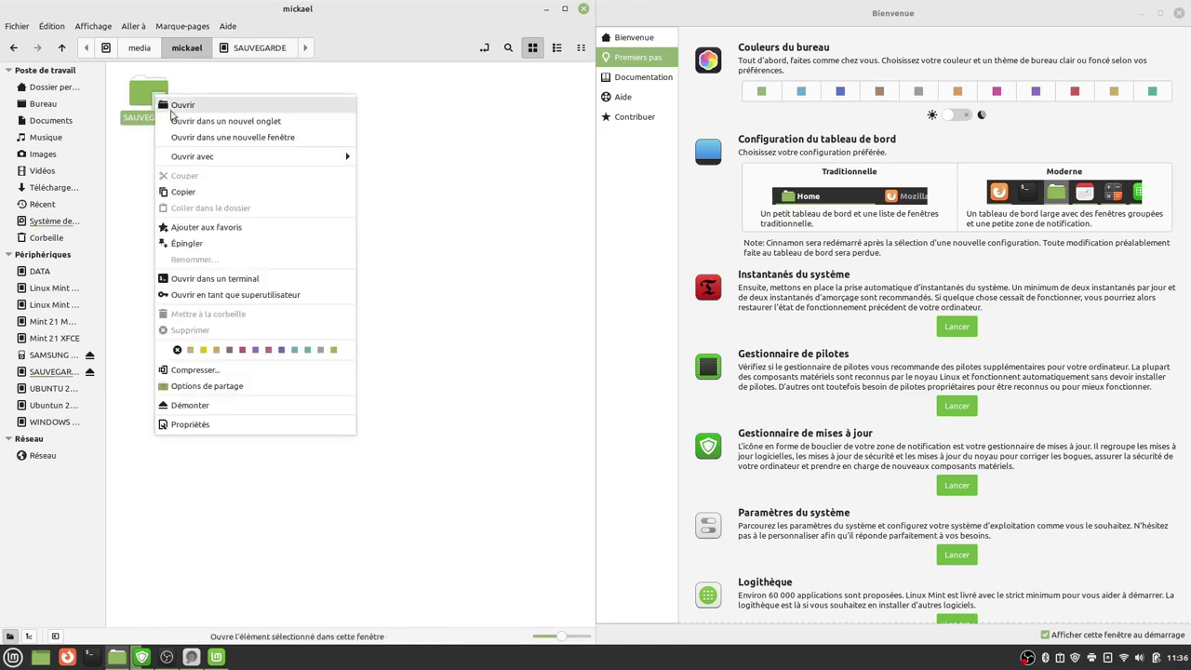
{"action": "left_click", "coordinate": [223, 295]}
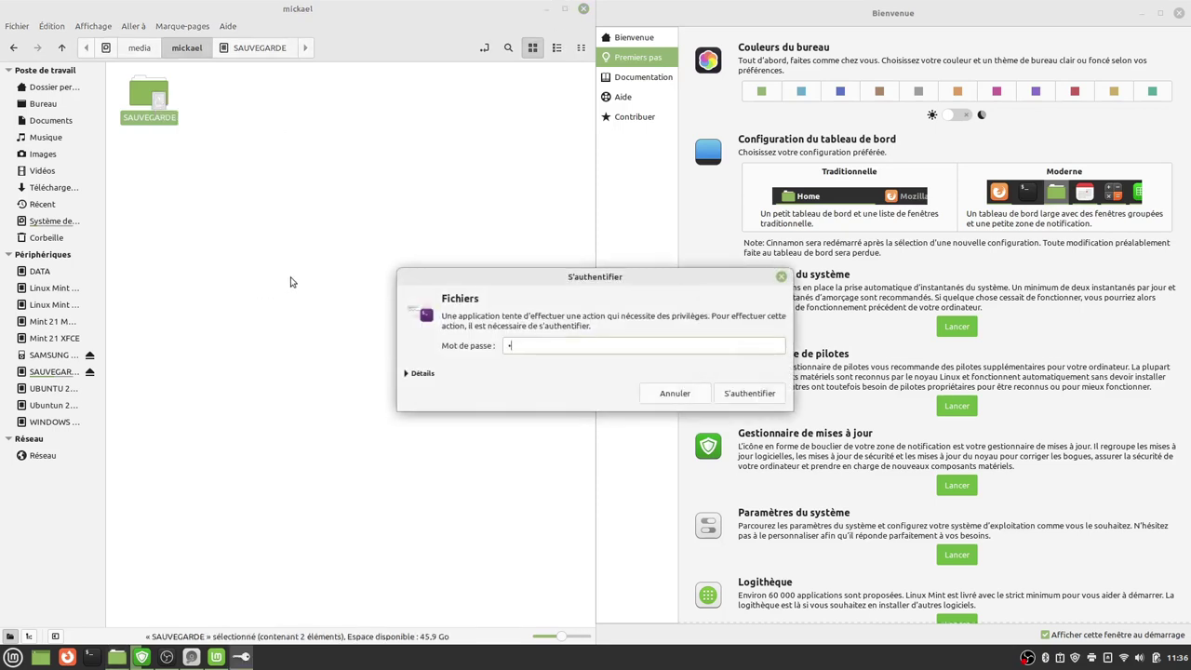
{"action": "key", "text": "Return"}
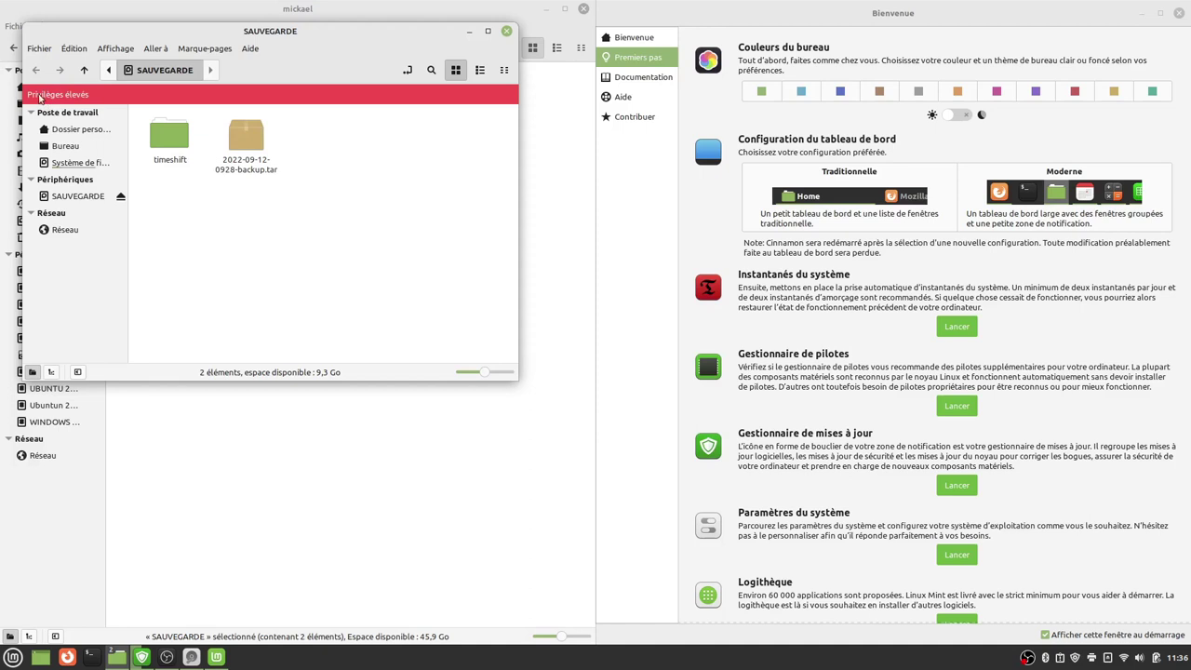
{"action": "left_click", "coordinate": [169, 140]}
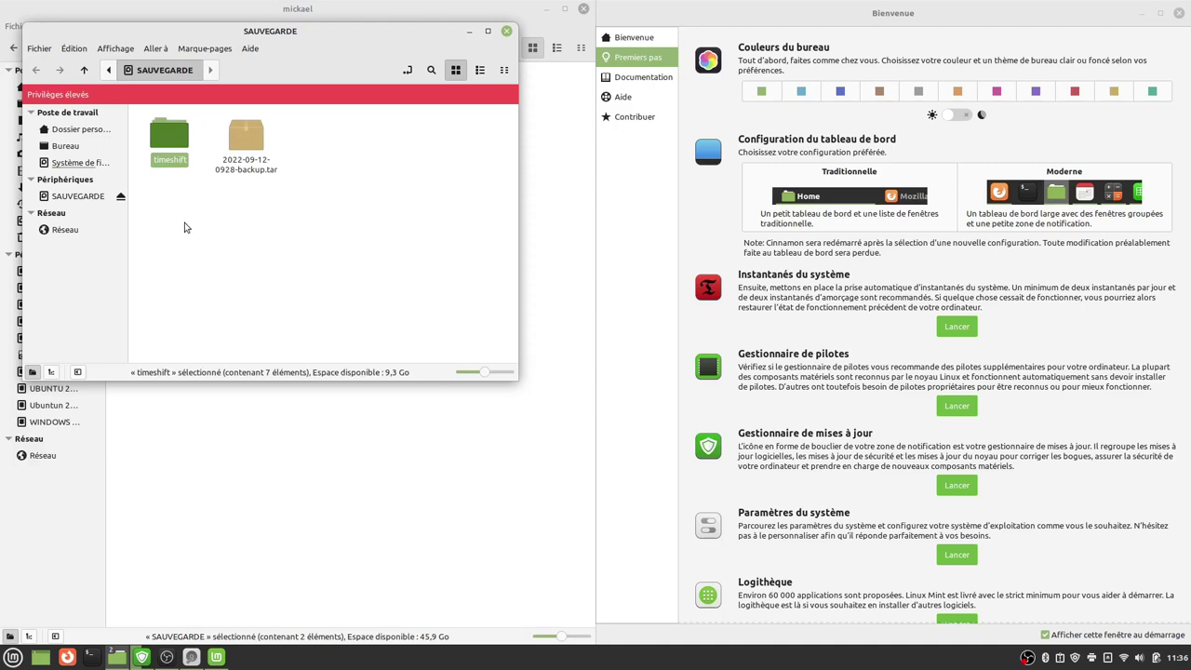
{"action": "key", "text": "shift+Delete"}
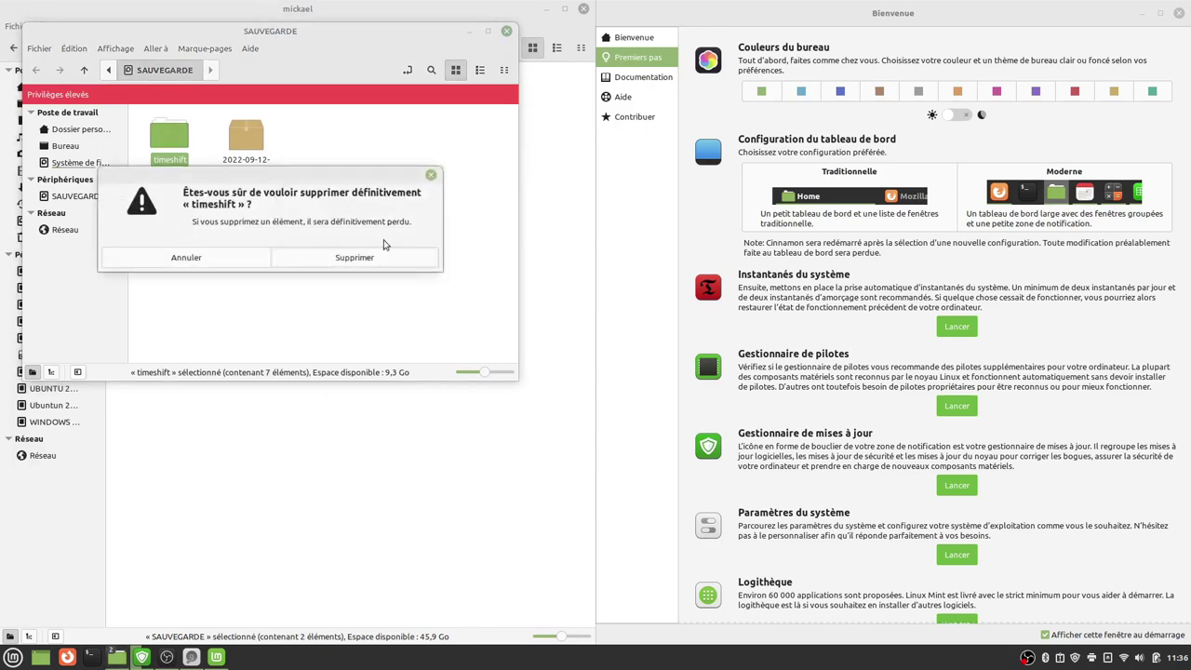
{"action": "left_click", "coordinate": [236, 263]}
{"action": "left_click", "coordinate": [235, 263]}
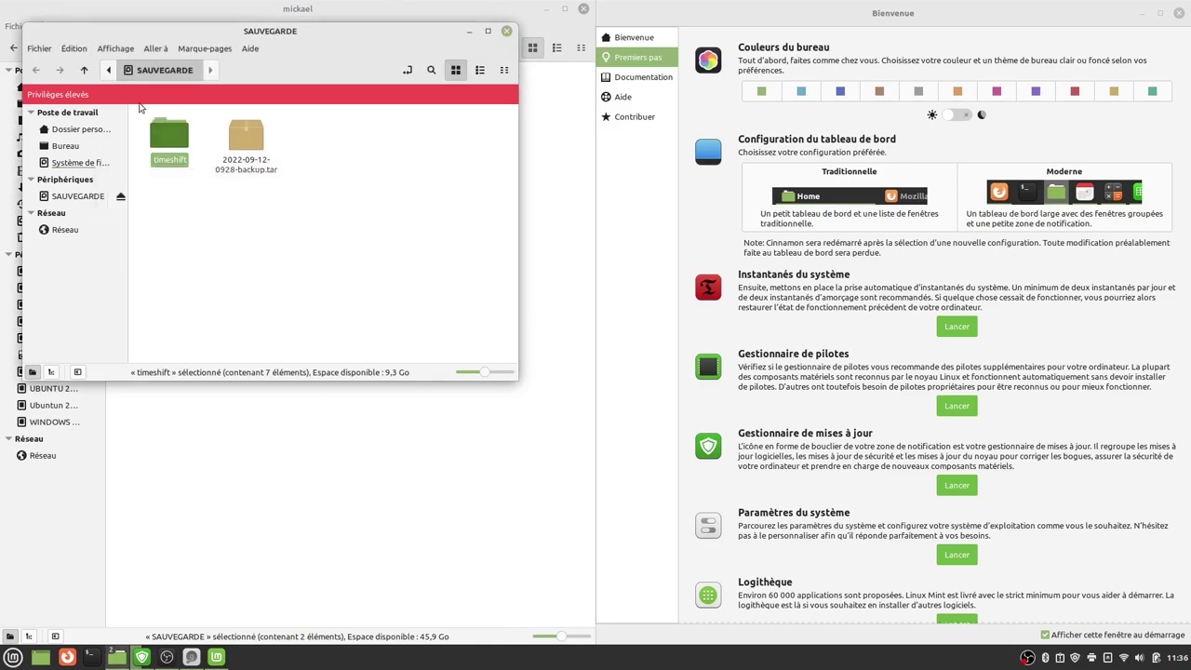
{"action": "right_click", "coordinate": [158, 142]}
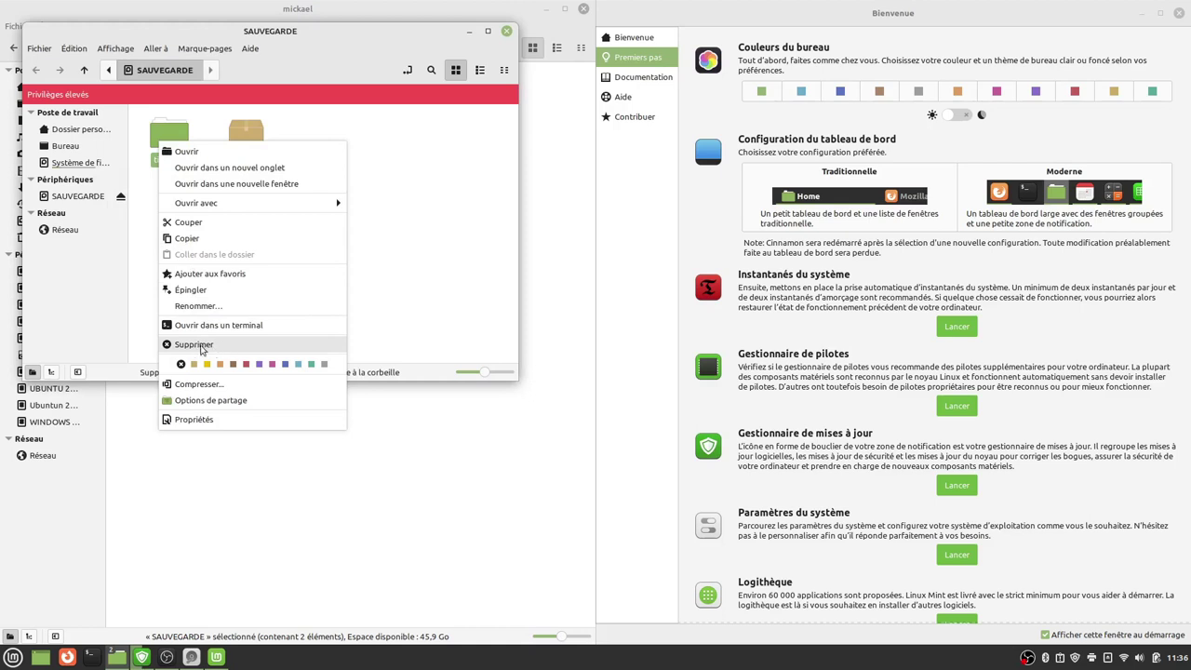
{"action": "left_click", "coordinate": [410, 288]}
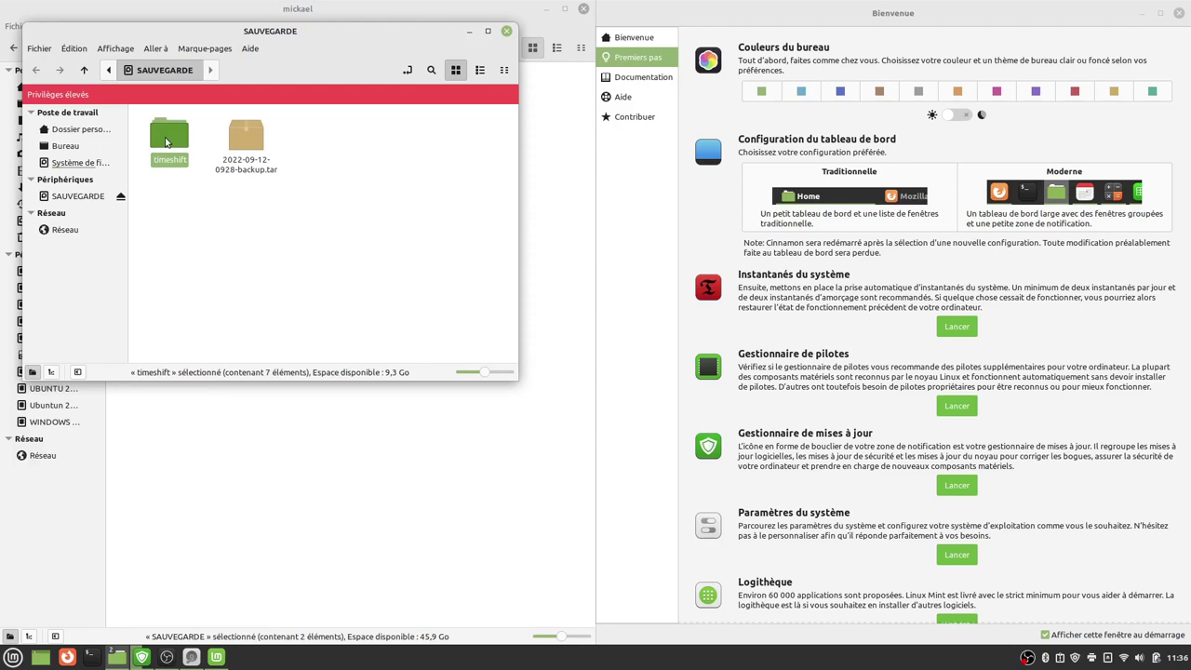
- Permanently delete the timeshift folder in the elevated SAUVEGARDE window and close that window
{"action": "key", "text": "Delete"}
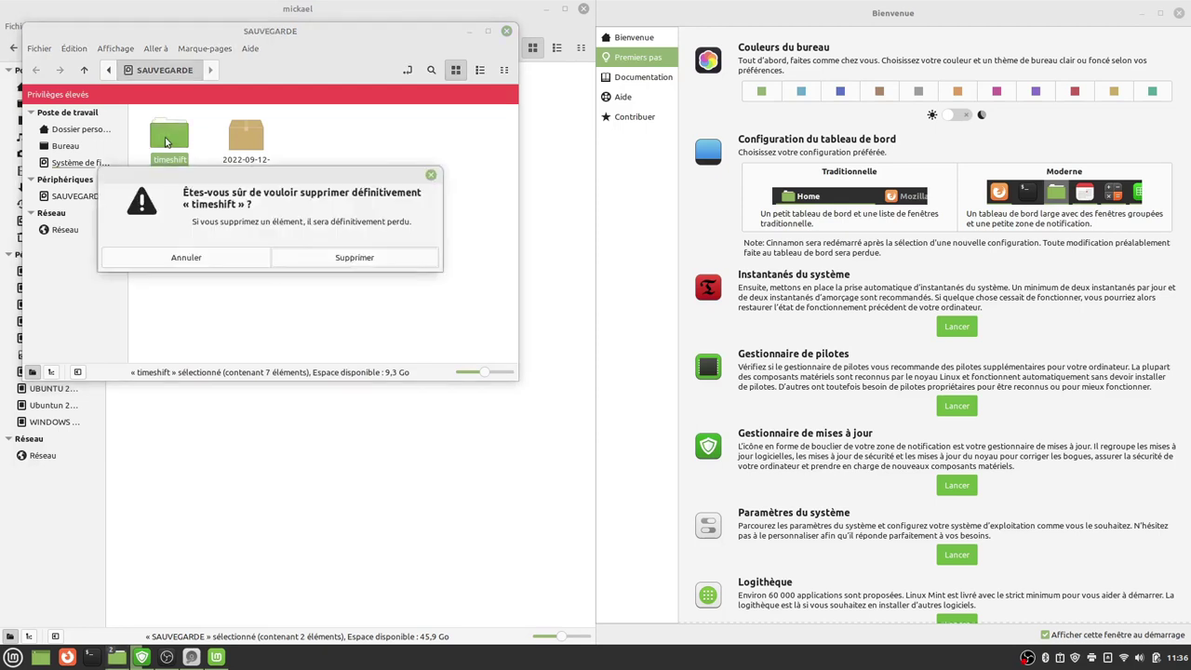
{"action": "left_click", "coordinate": [346, 257]}
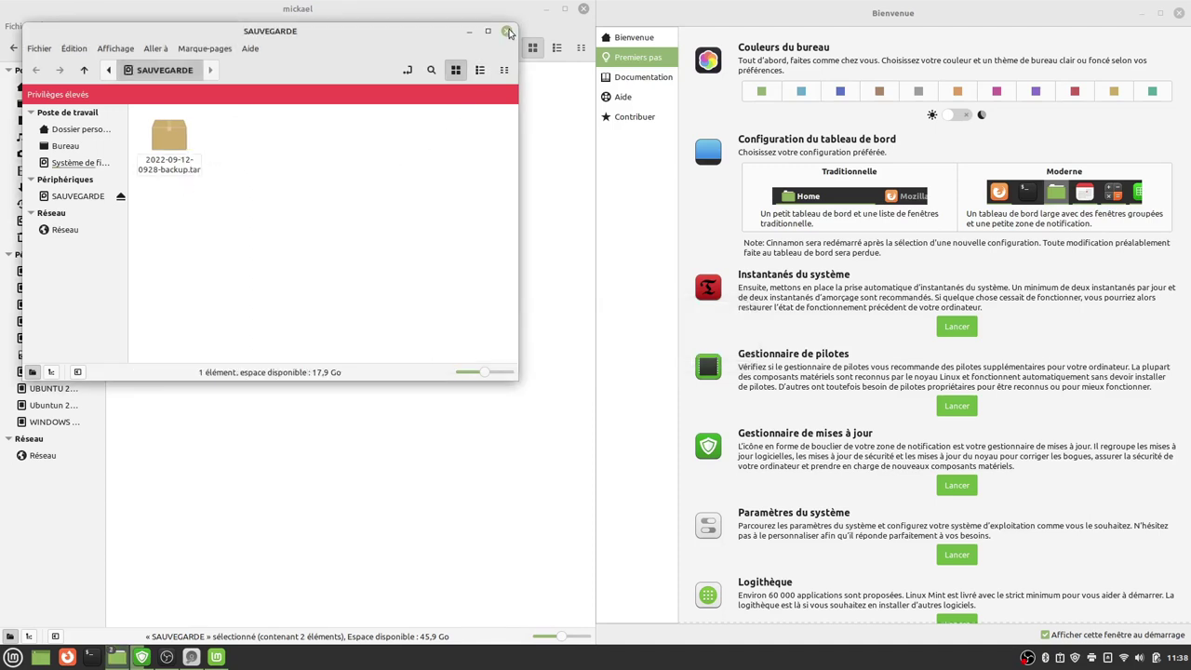
{"action": "left_click", "coordinate": [508, 32]}
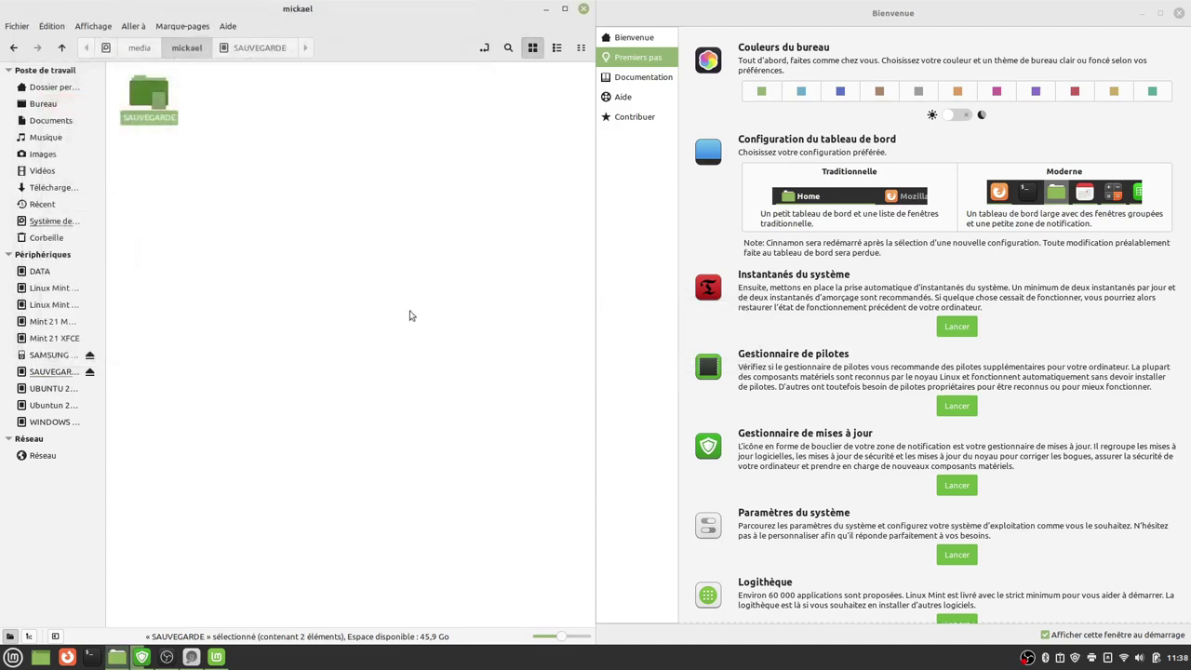
- Switch the desktop to the dark theme and back to the light theme in Couleurs du bureau
{"action": "left_click", "coordinate": [956, 117]}
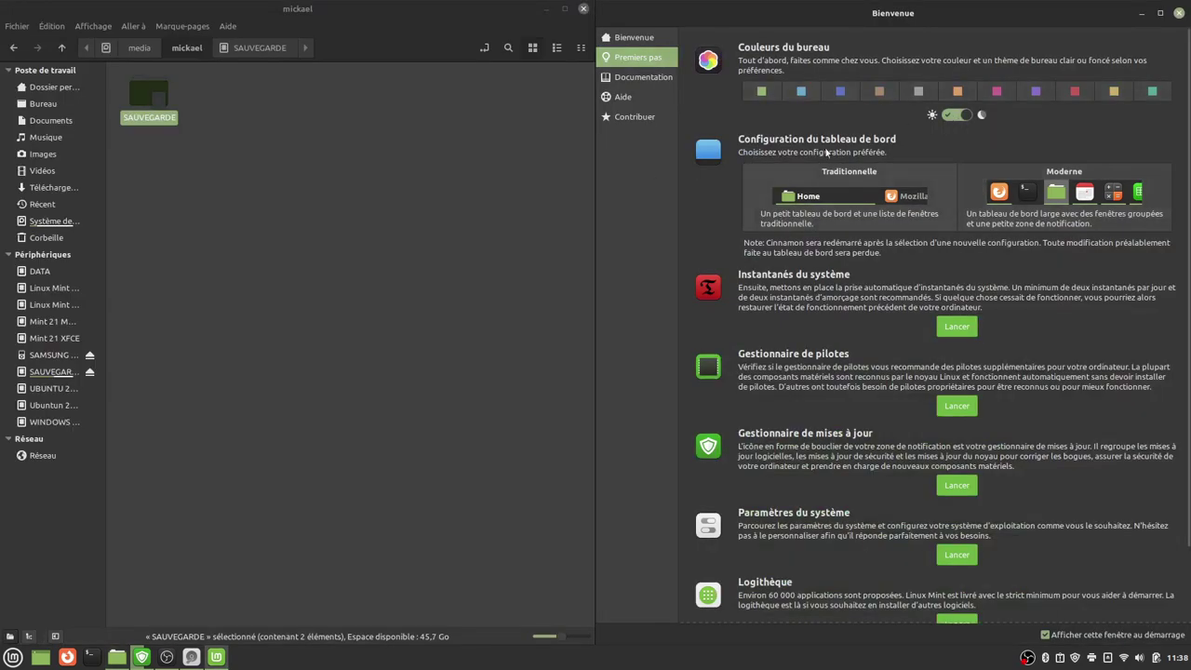
{"action": "left_click", "coordinate": [953, 117]}
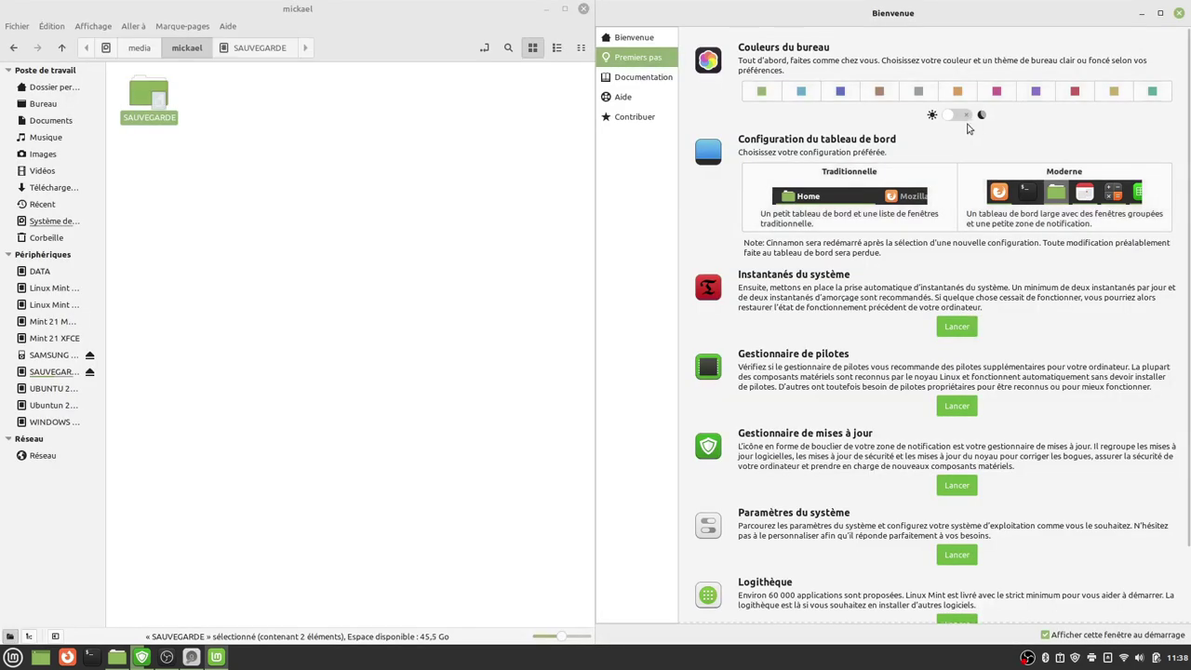
- Launch the system snapshots tool, authenticating with the account password, and accept RSYNC as the snapshot type
{"action": "left_click", "coordinate": [953, 328]}
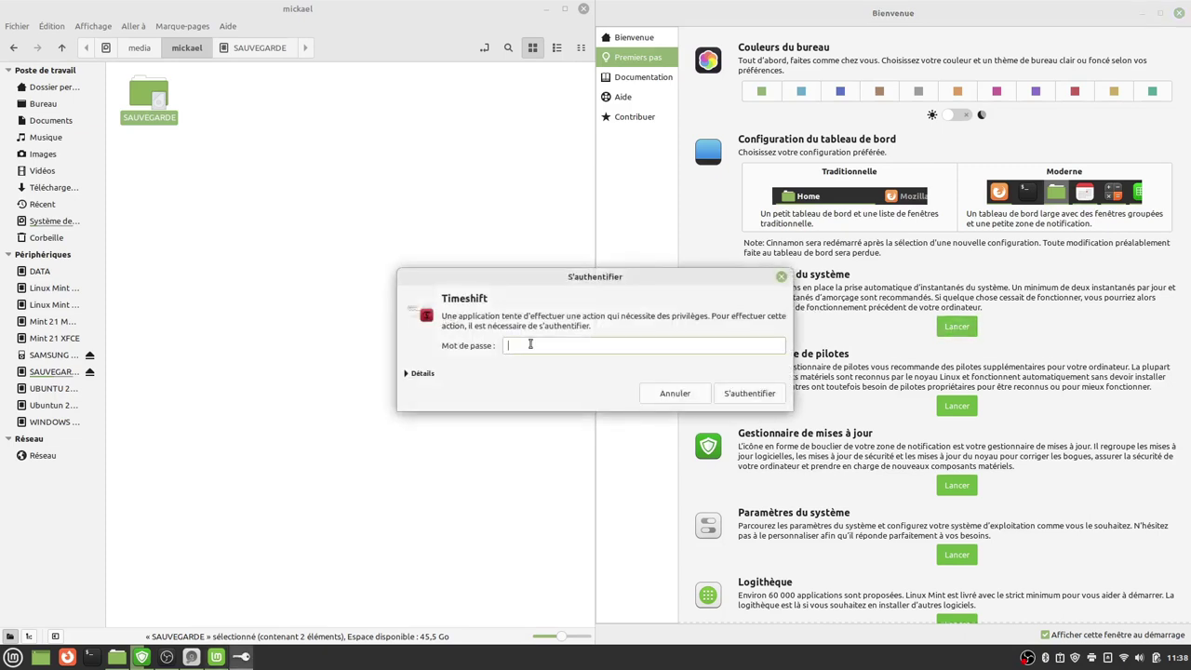
{"action": "key", "text": "Return"}
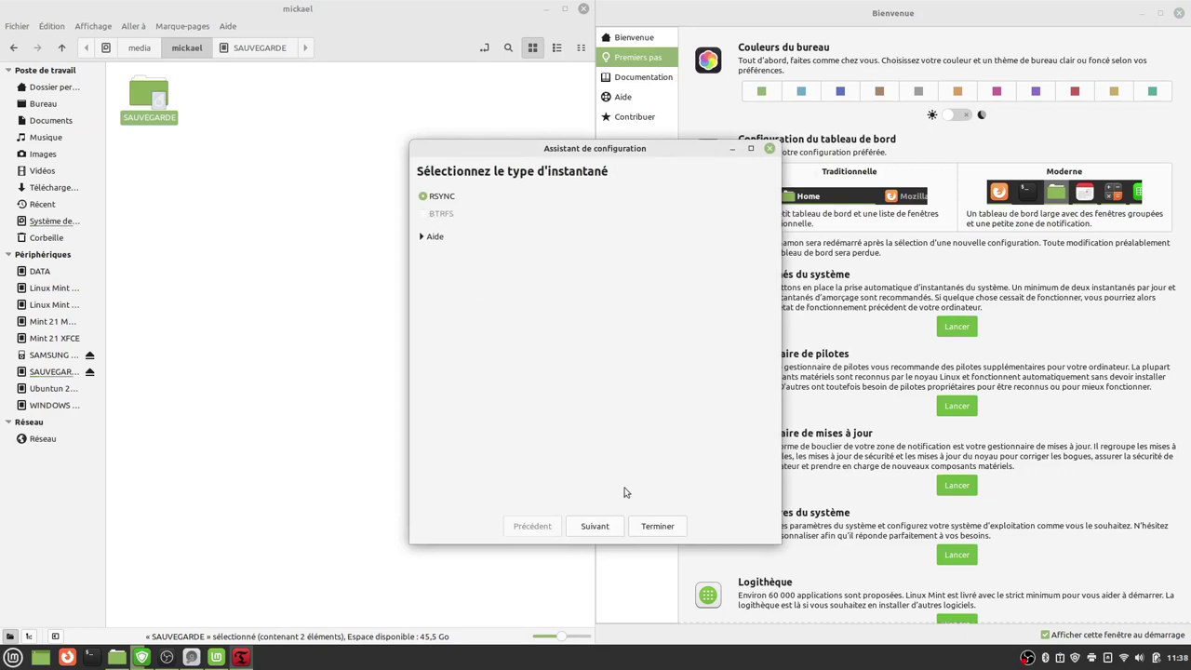
{"action": "left_click", "coordinate": [616, 527]}
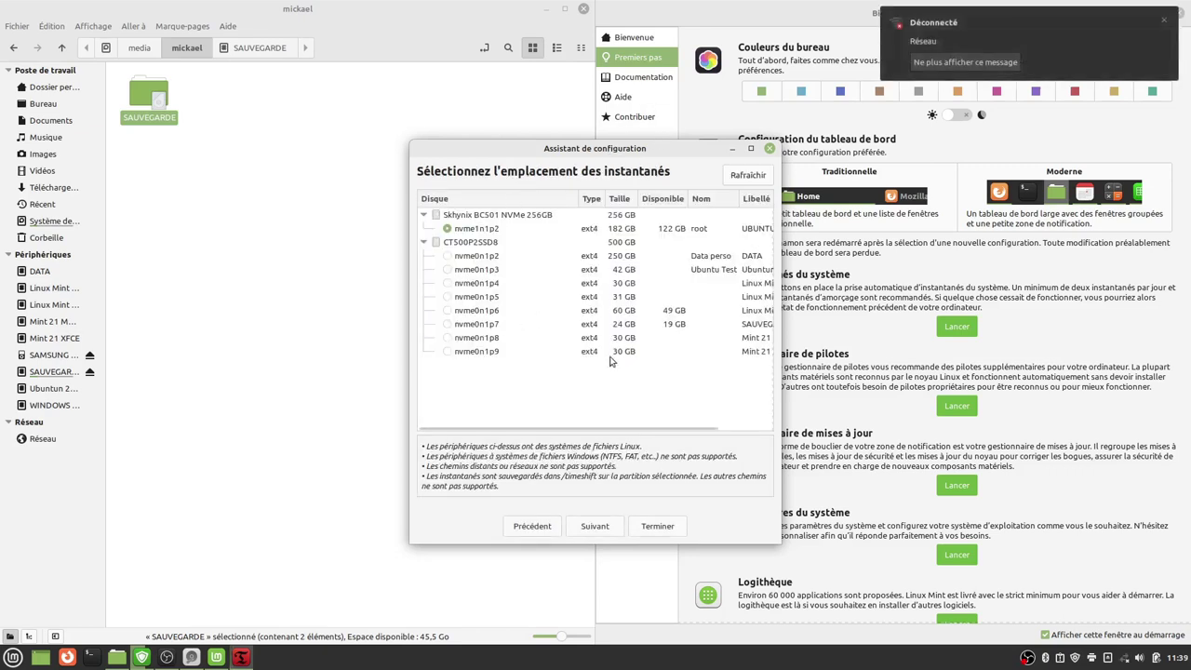
- Choose the SAUVEGARDE partition nvme0n1p7 as the snapshot location in the configuration assistant
{"action": "left_click_drag", "start_coordinate": [626, 153], "coordinate": [507, 148]}
{"action": "left_click_drag", "start_coordinate": [659, 408], "coordinate": [826, 406]}
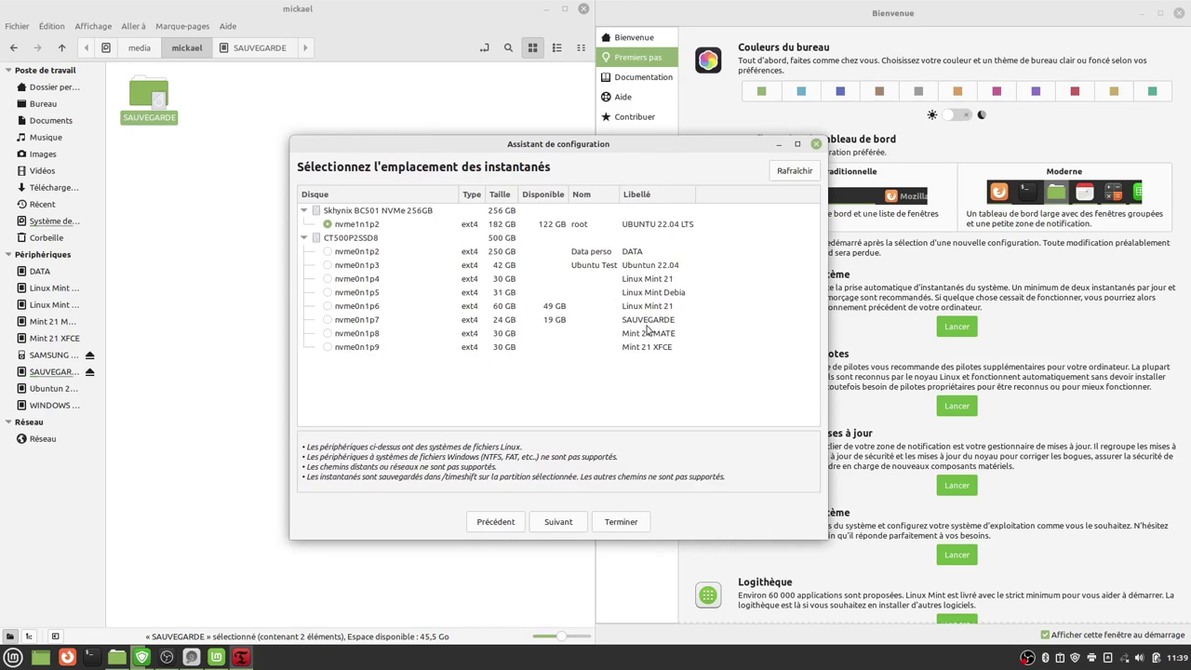
{"action": "left_click", "coordinate": [353, 324]}
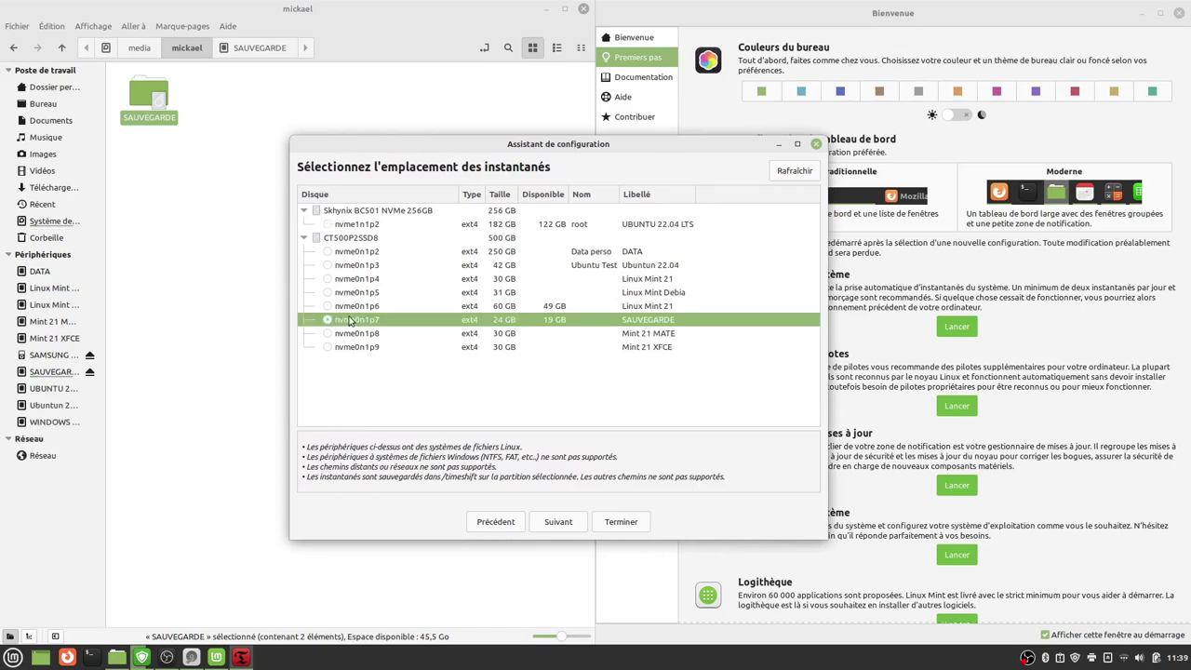
{"action": "left_click", "coordinate": [557, 526]}
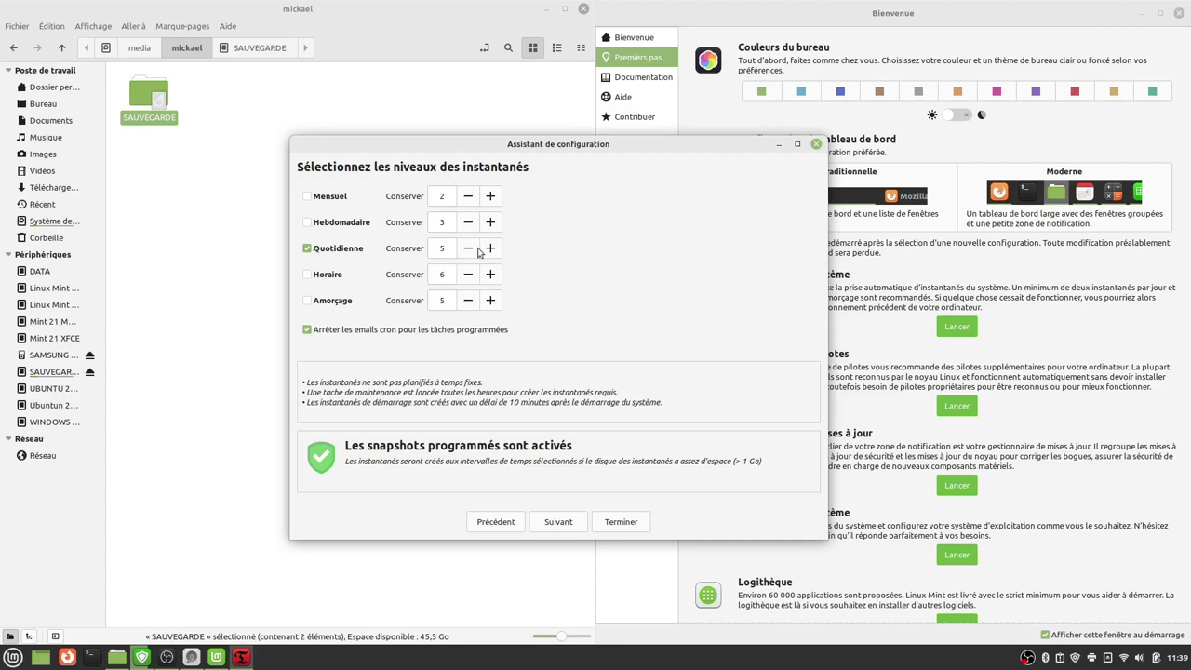
- Enable monthly snapshots with 1 kept, and complete the configuration assistant with the default home folder exclusions
{"action": "left_click", "coordinate": [308, 198]}
{"action": "left_click", "coordinate": [467, 196]}
{"action": "left_click", "coordinate": [556, 523]}
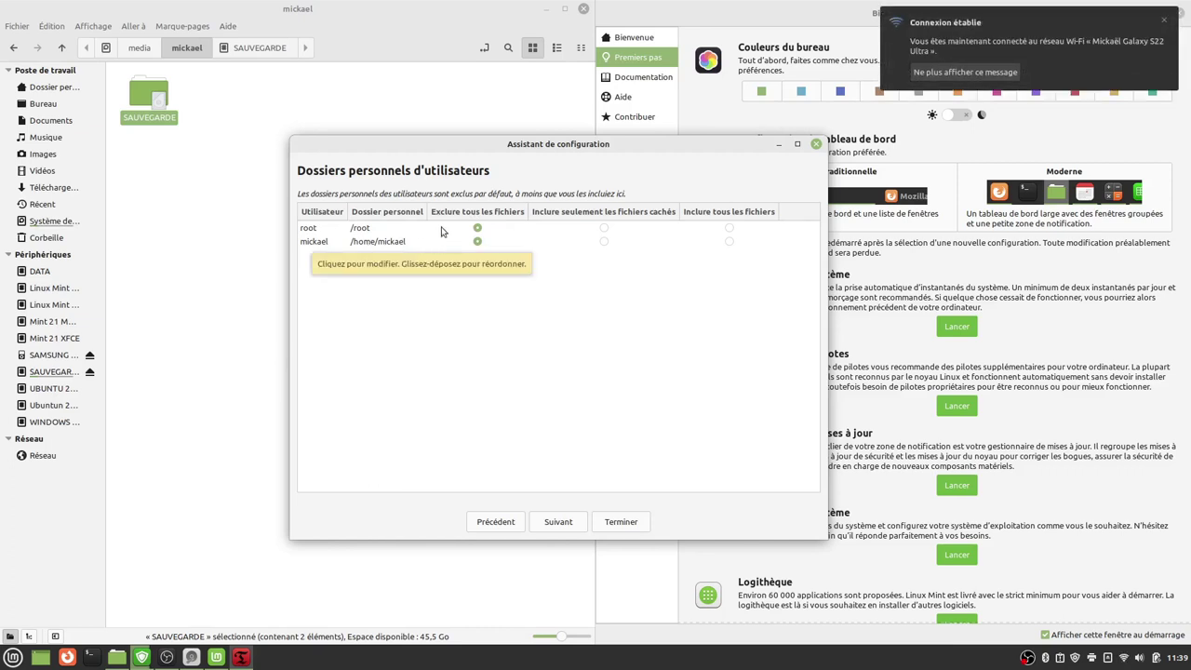
{"action": "left_click", "coordinate": [559, 524]}
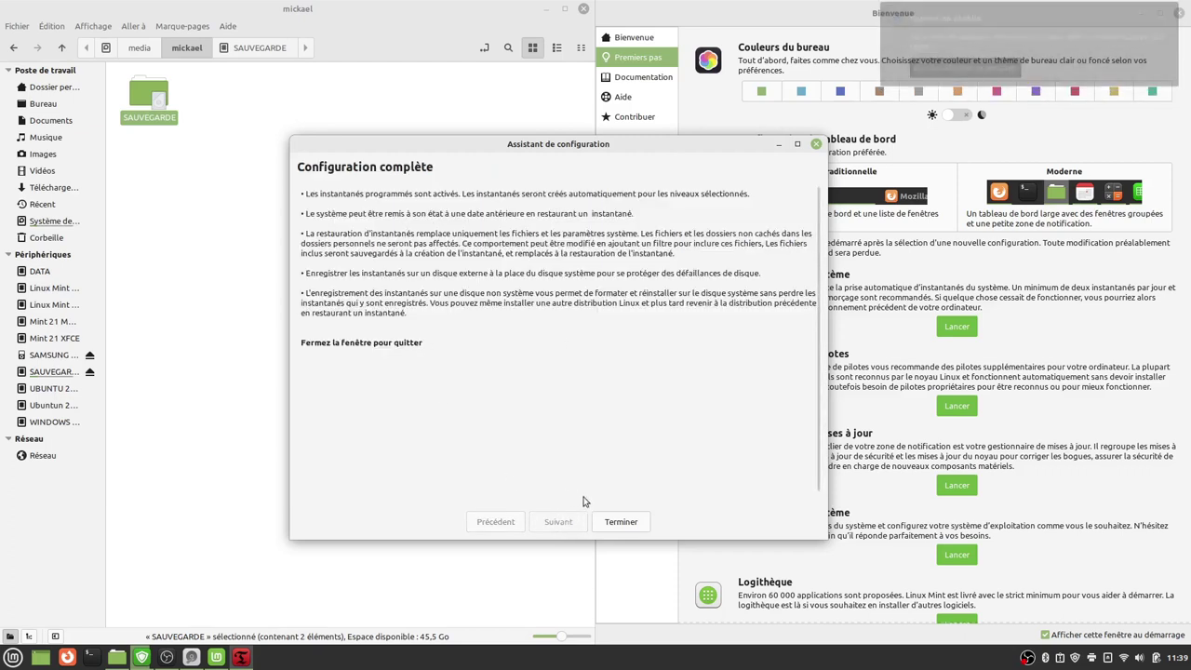
{"action": "left_click", "coordinate": [619, 523]}
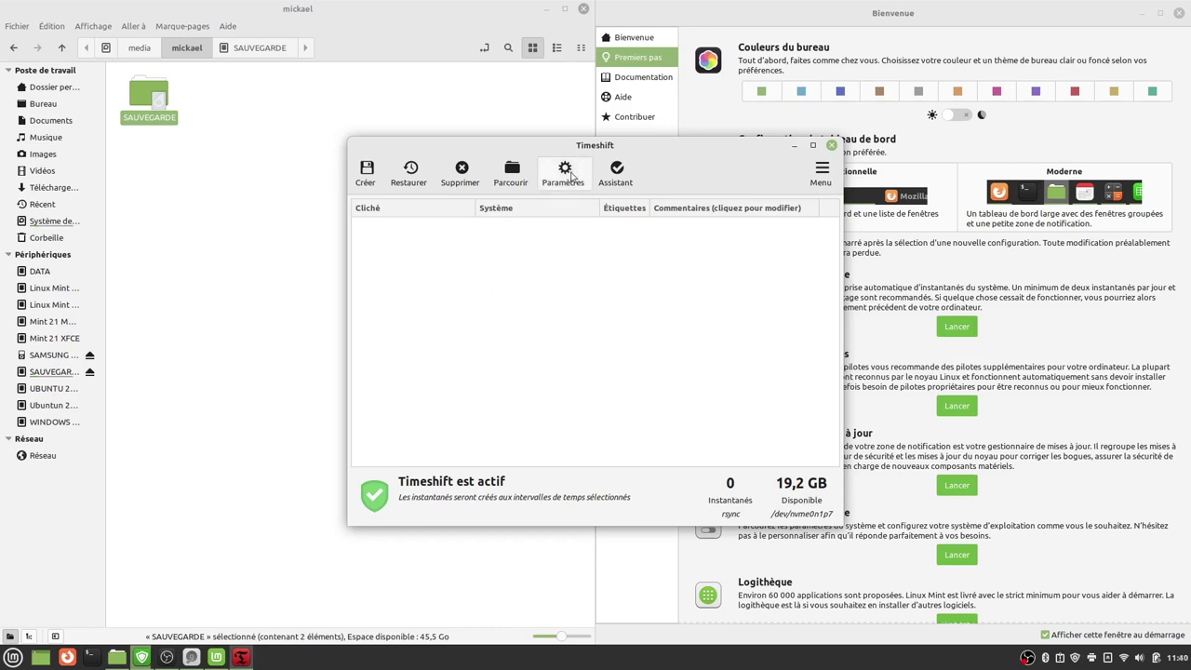
- Review the Timeshift settings for snapshot type, location, schedule, users, filters and date format, leaving them as they are
{"action": "left_click", "coordinate": [563, 173]}
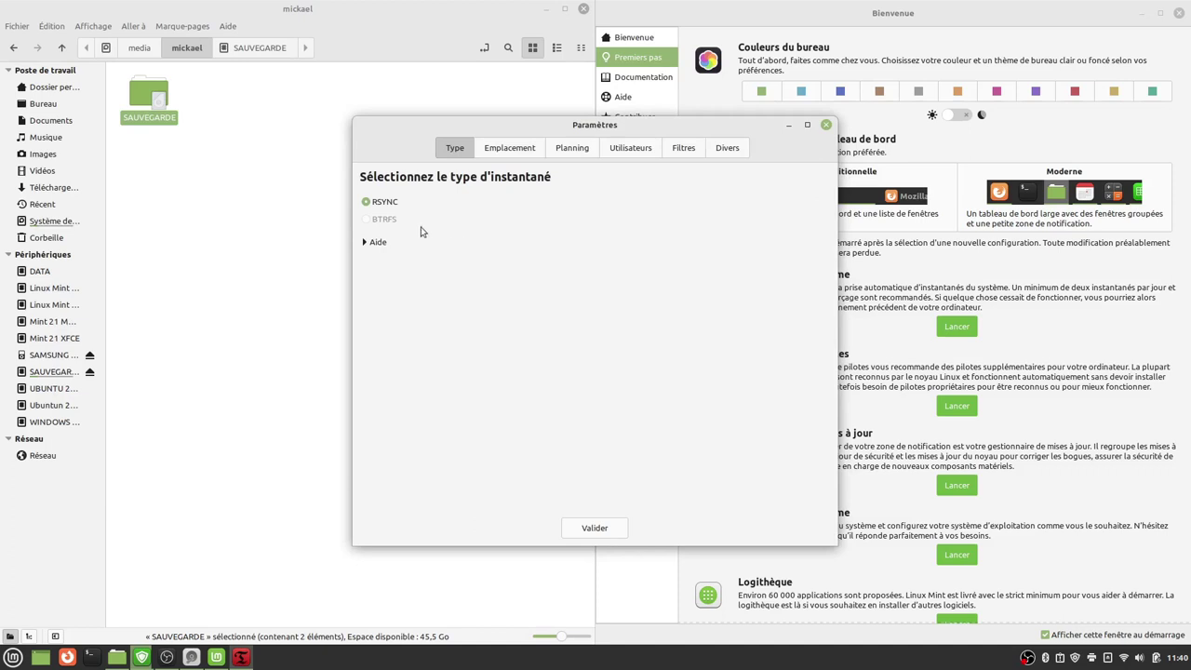
{"action": "left_click", "coordinate": [500, 150]}
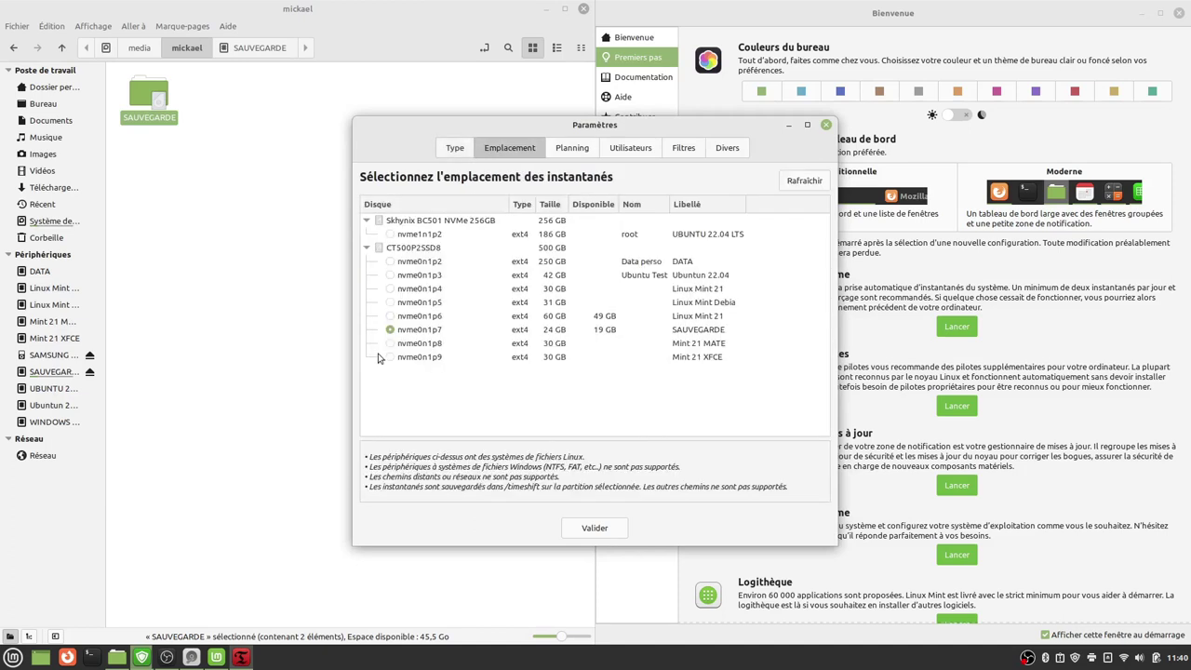
{"action": "left_click", "coordinate": [564, 155]}
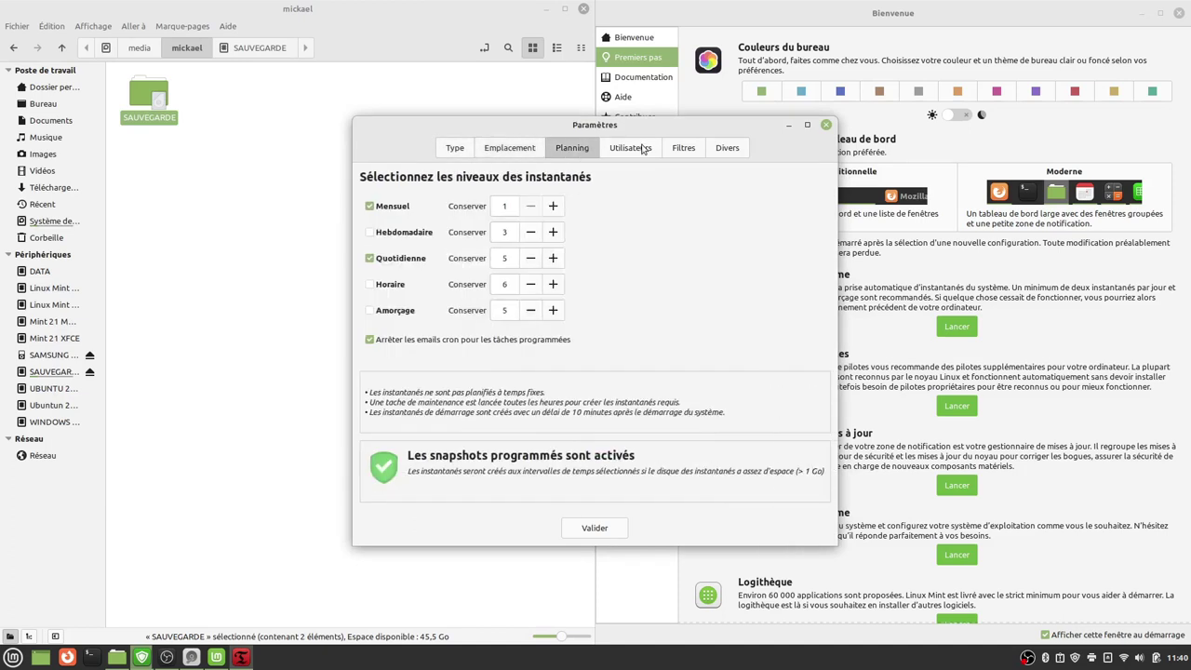
{"action": "left_click", "coordinate": [642, 151]}
{"action": "left_click", "coordinate": [693, 152]}
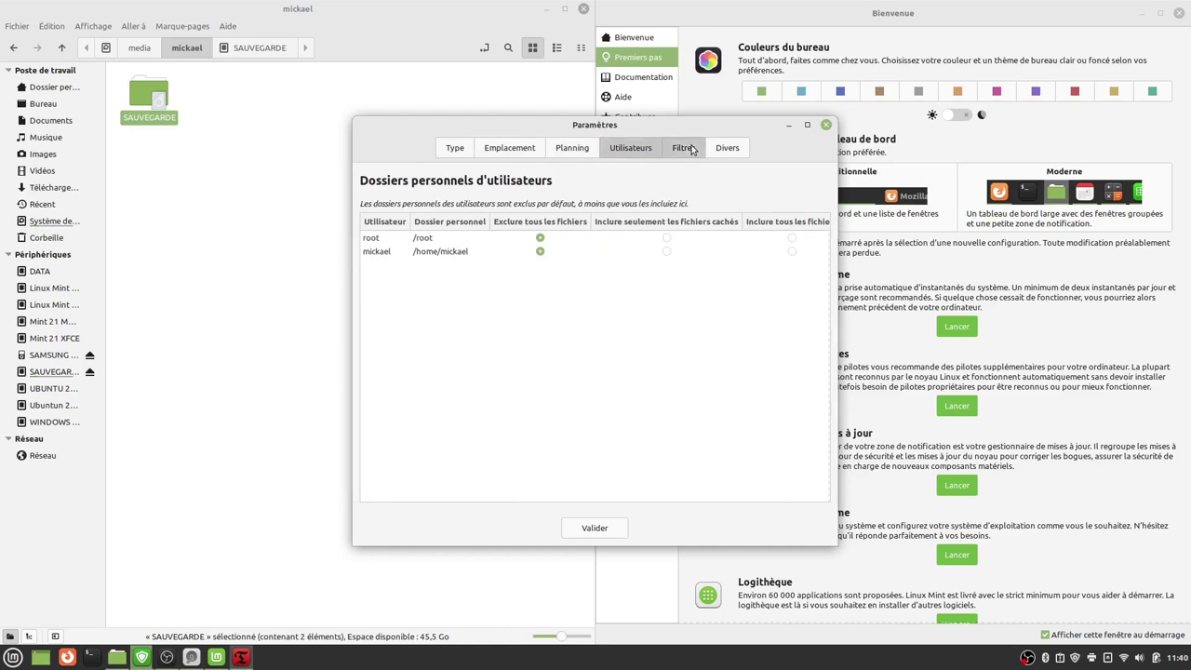
{"action": "left_click", "coordinate": [729, 154]}
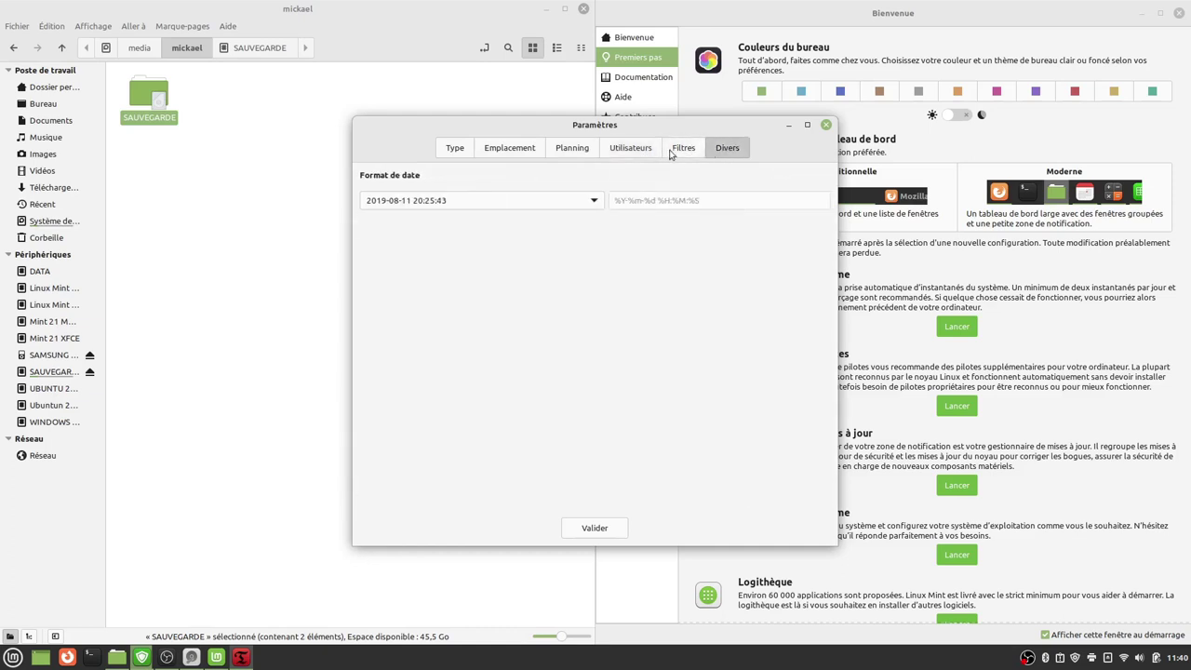
{"action": "left_click", "coordinate": [638, 154]}
{"action": "left_click", "coordinate": [682, 150]}
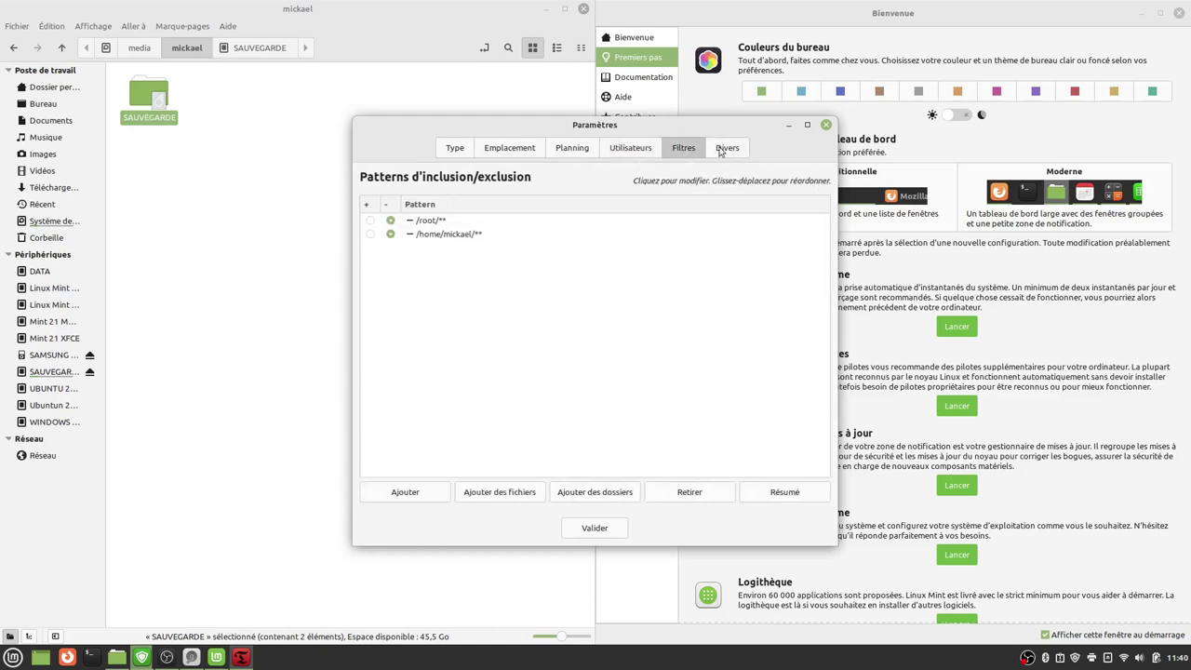
{"action": "left_click", "coordinate": [724, 151]}
{"action": "left_click", "coordinate": [638, 153]}
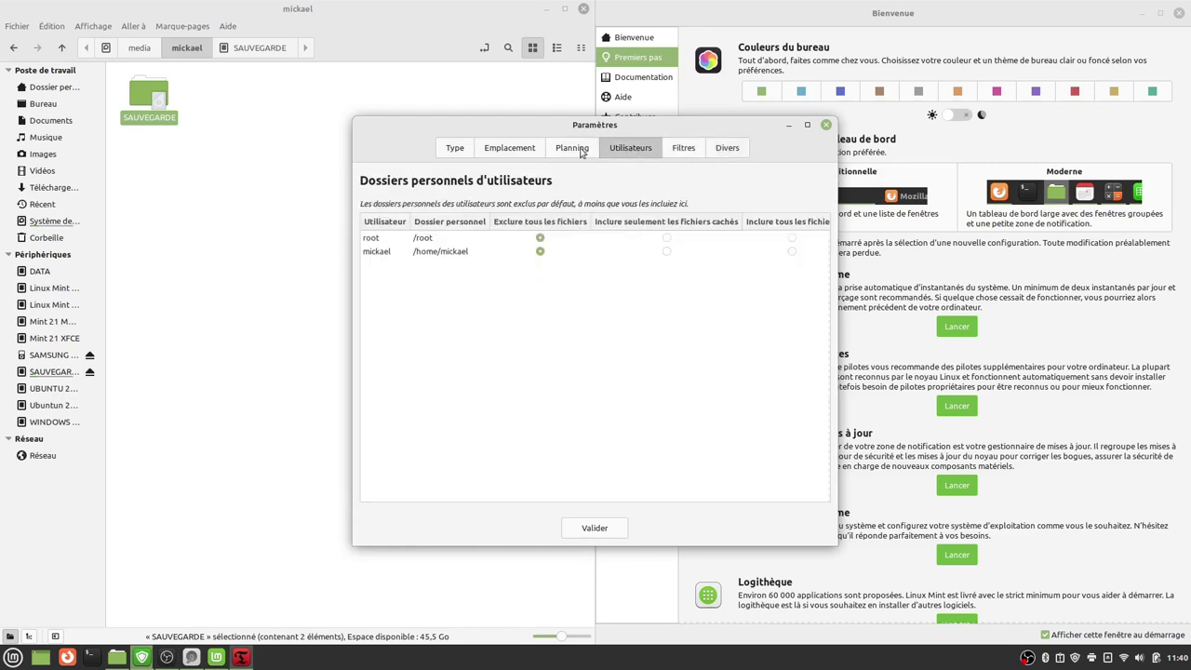
{"action": "left_click", "coordinate": [581, 153]}
{"action": "left_click", "coordinate": [524, 154]}
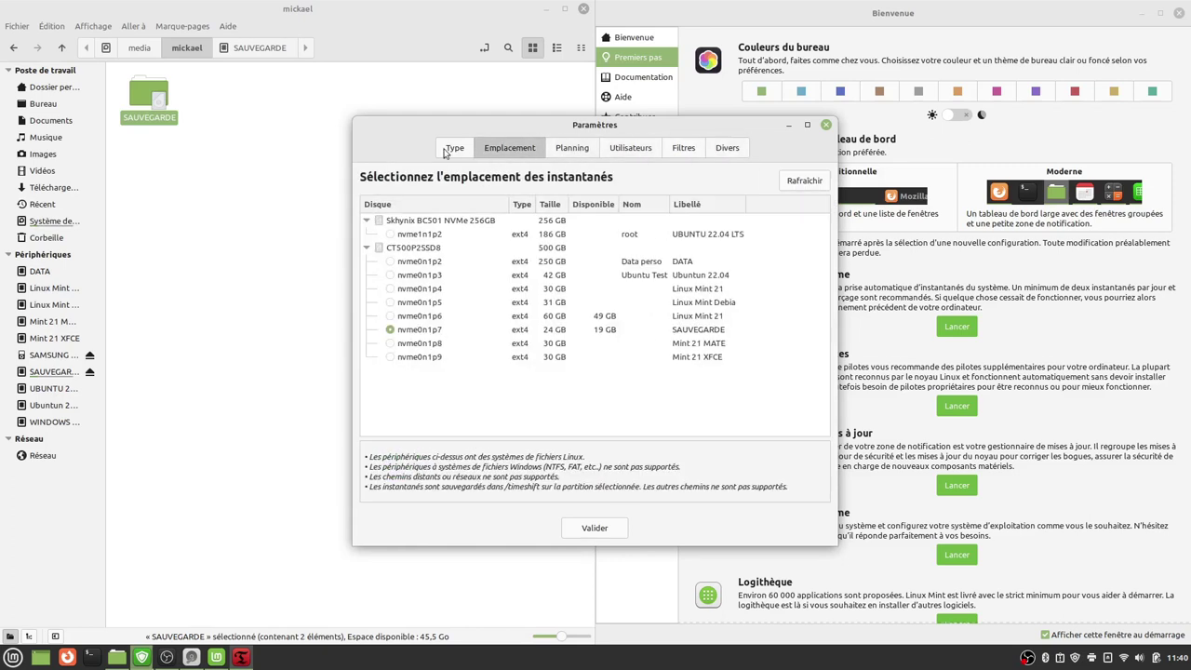
{"action": "left_click", "coordinate": [452, 151]}
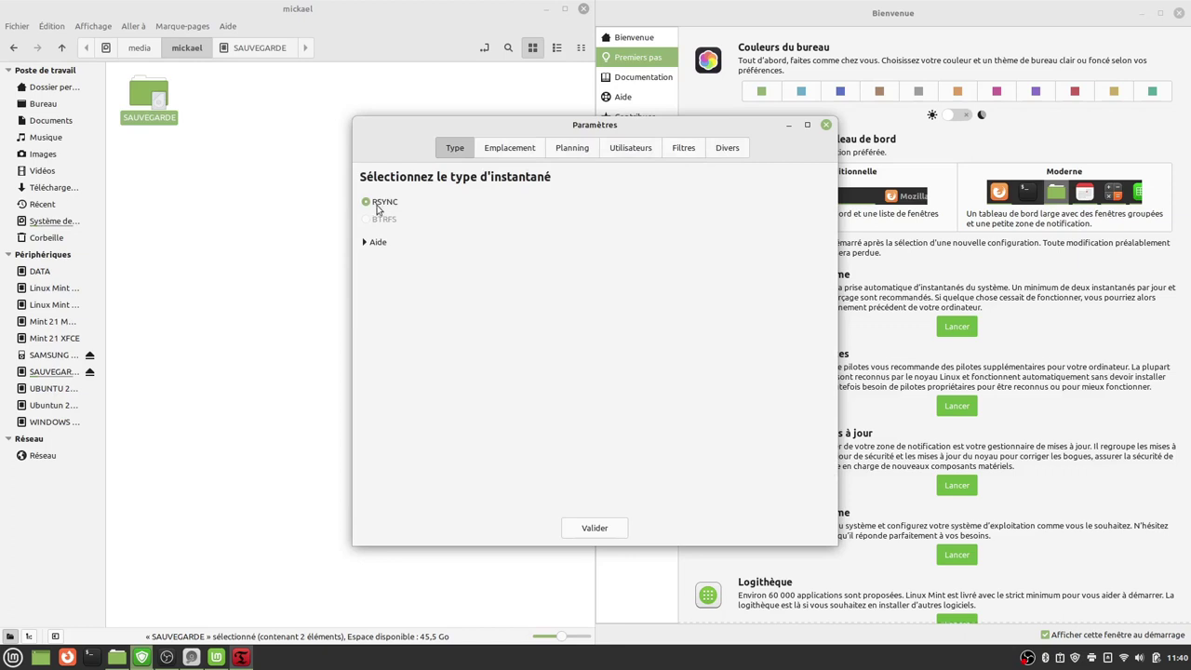
{"action": "left_click", "coordinate": [593, 528]}
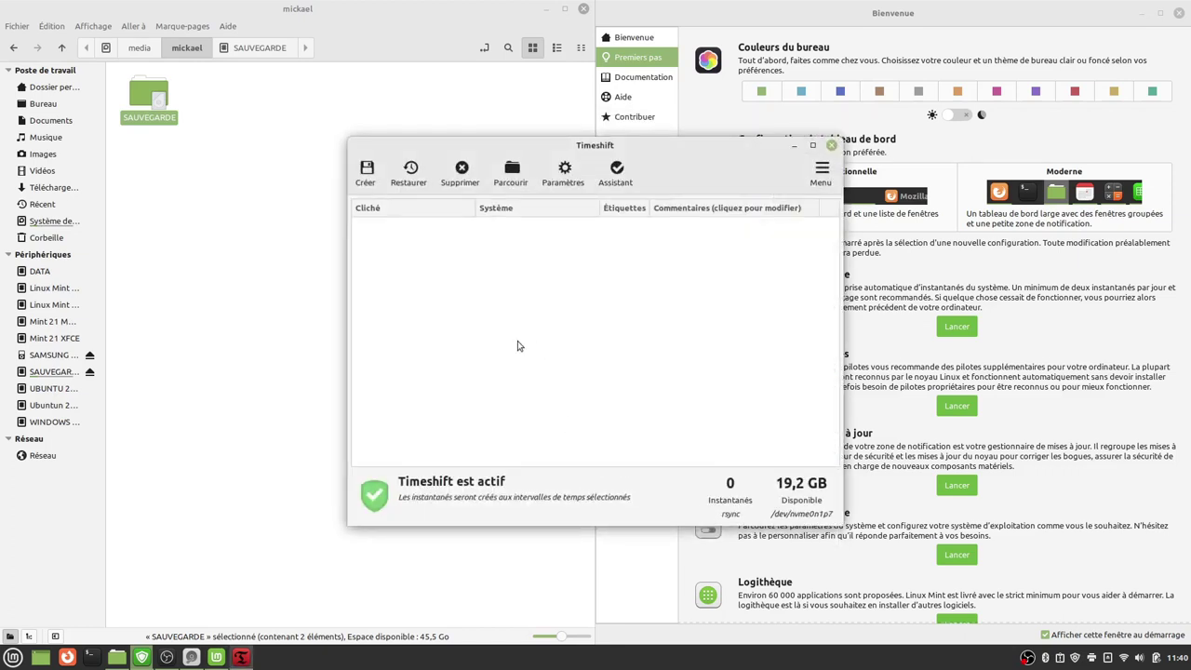
- Create a manual system snapshot in Timeshift, and turn off the monthly and daily scheduled snapshots
{"action": "left_click", "coordinate": [365, 174]}
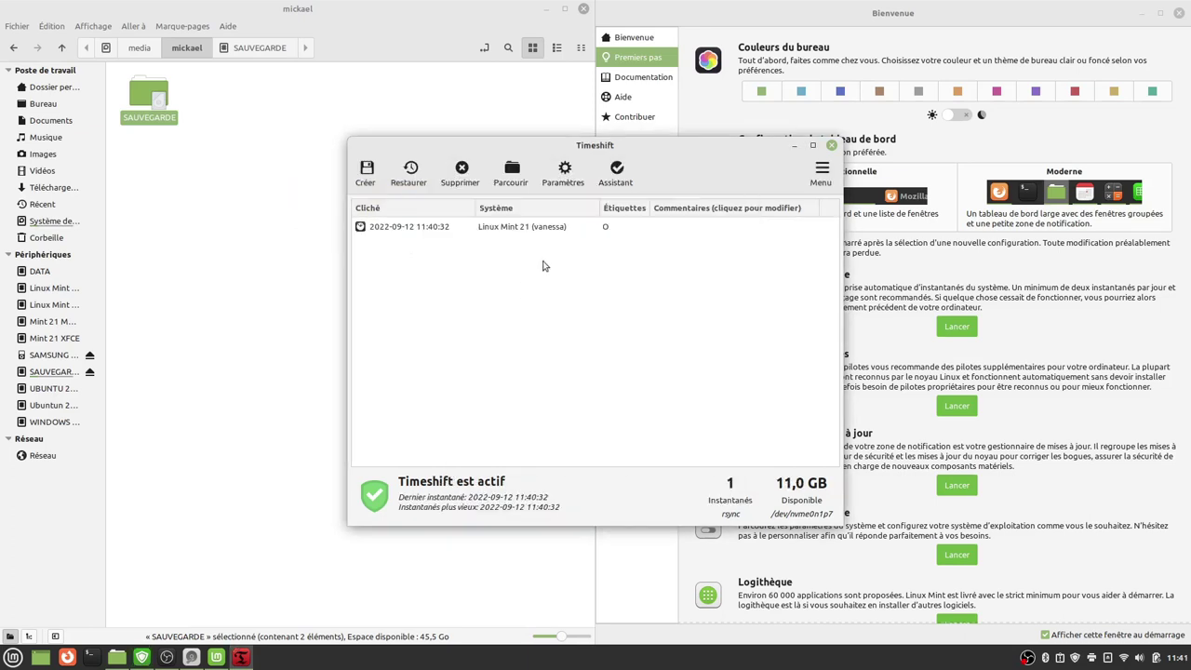
{"action": "left_click", "coordinate": [563, 177]}
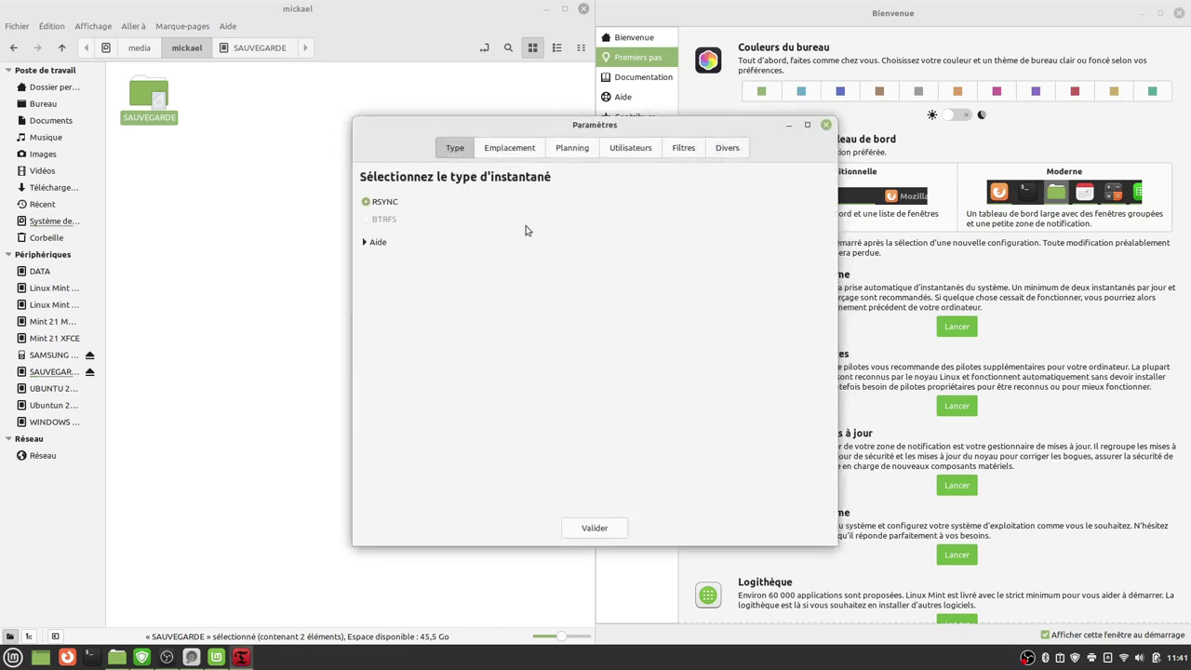
{"action": "left_click", "coordinate": [565, 152]}
{"action": "left_click", "coordinate": [370, 206]}
{"action": "left_click", "coordinate": [370, 257]}
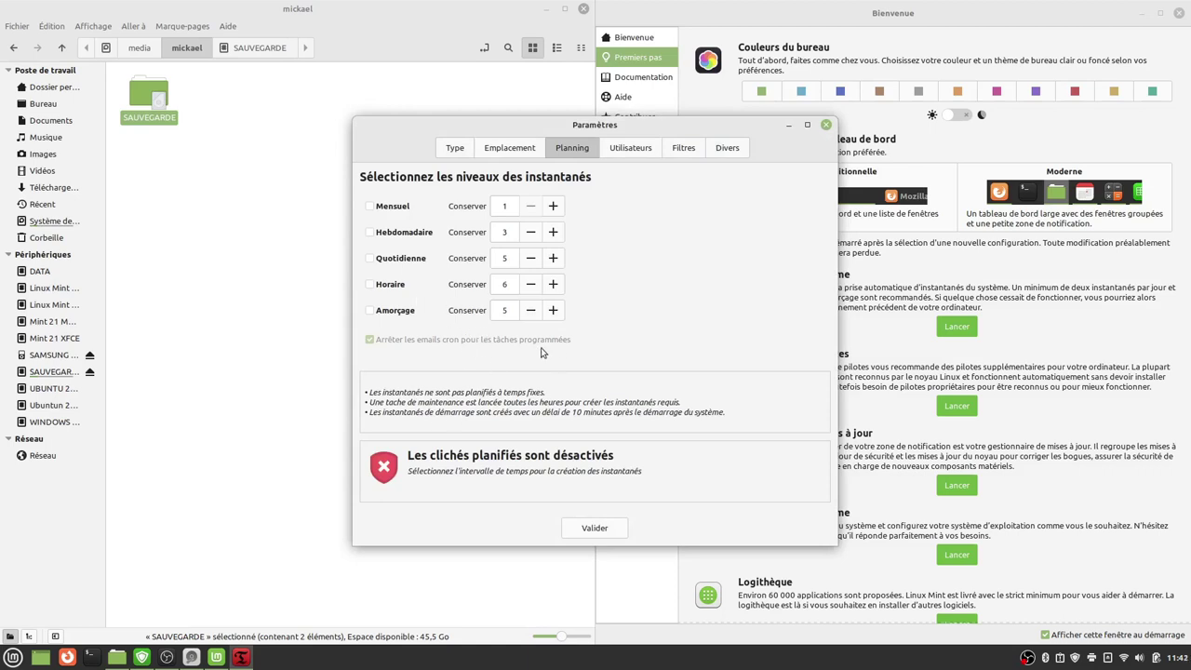
{"action": "left_click", "coordinate": [596, 530]}
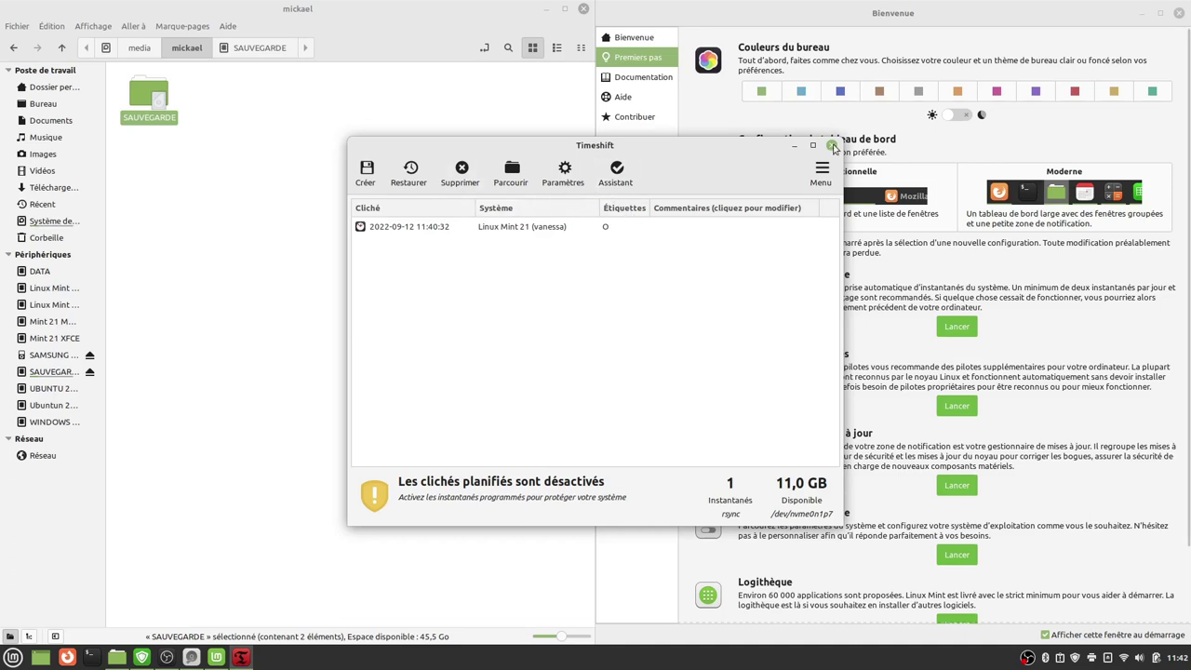
{"action": "left_click", "coordinate": [833, 146]}
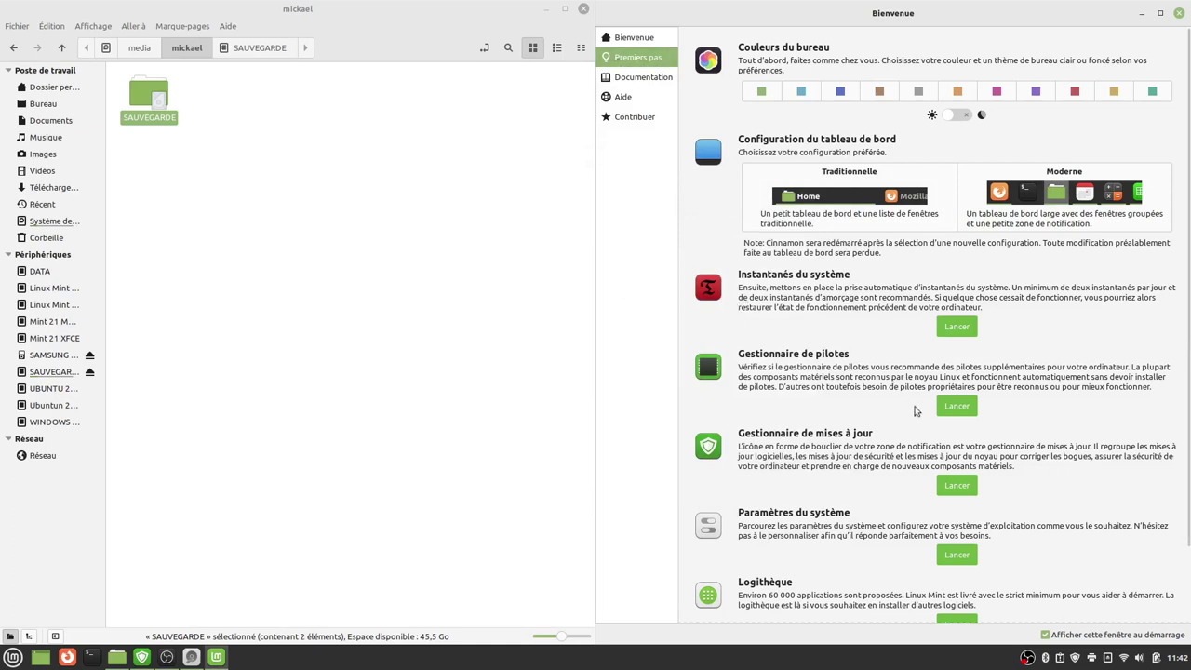
- Check for additional hardware drivers in the driver manager, authenticating with the account password, and close it
{"action": "left_click", "coordinate": [954, 407]}
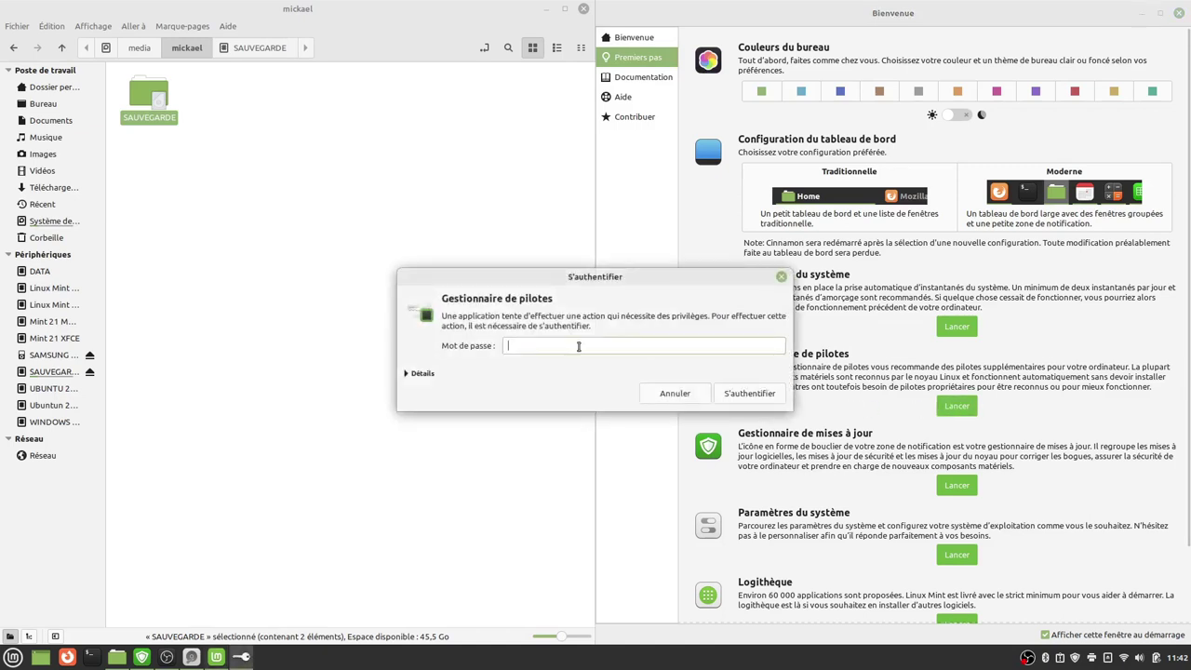
{"action": "type", "text": "*"}
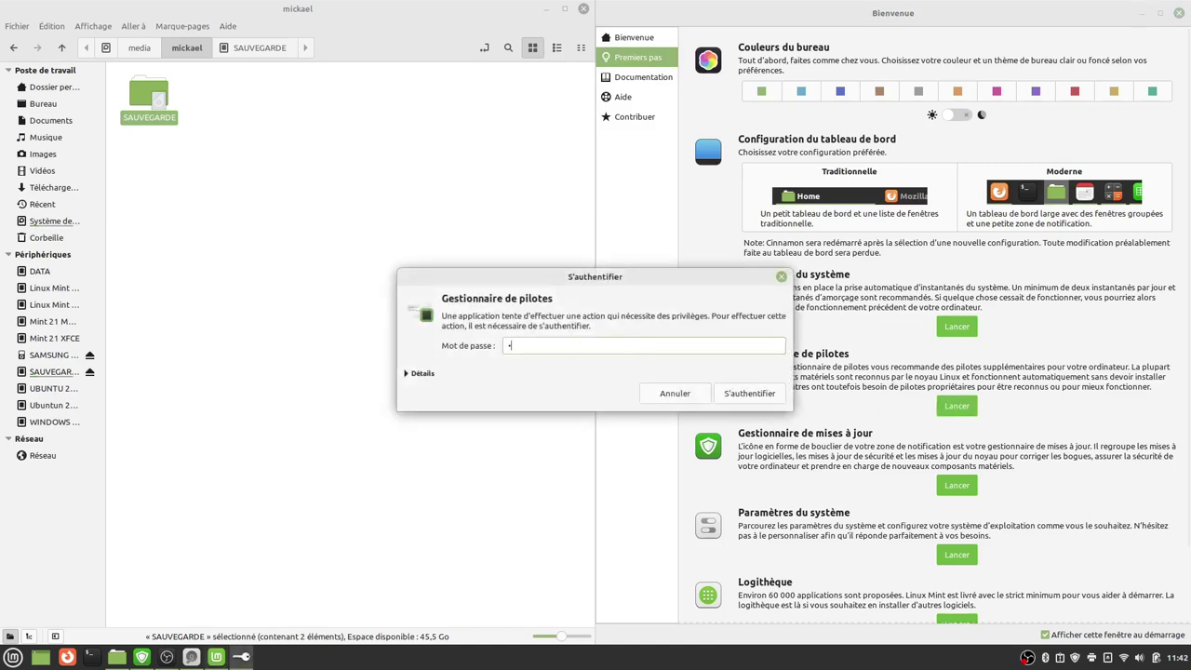
{"action": "key", "text": "Return"}
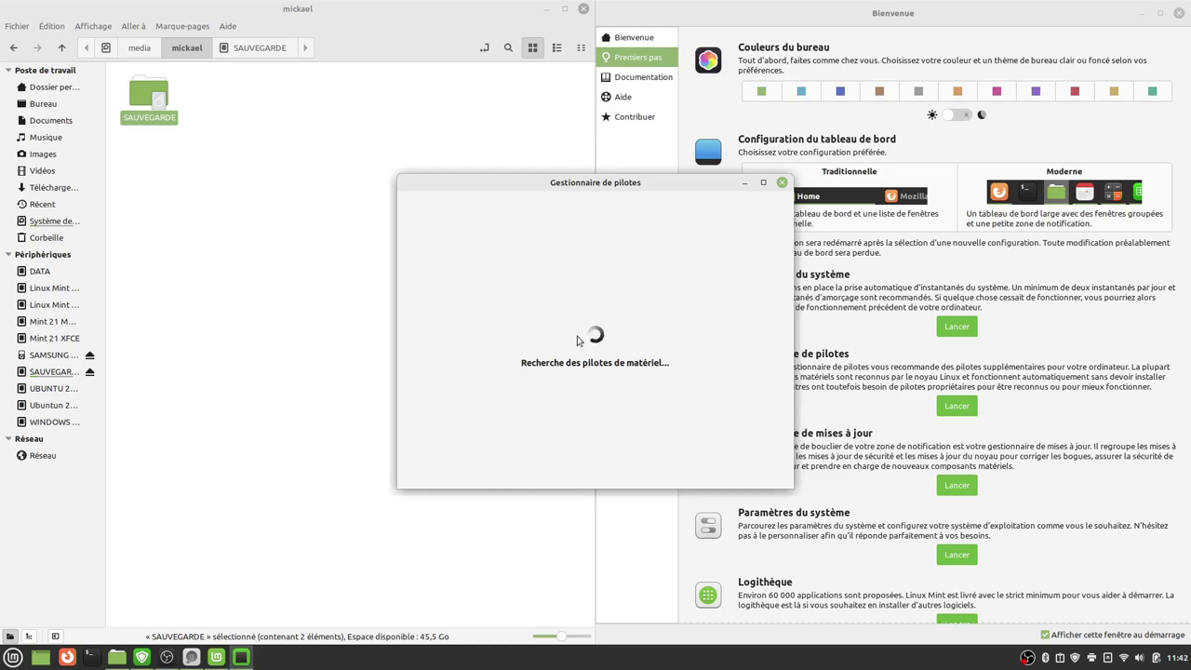
{"action": "left_click", "coordinate": [782, 183]}
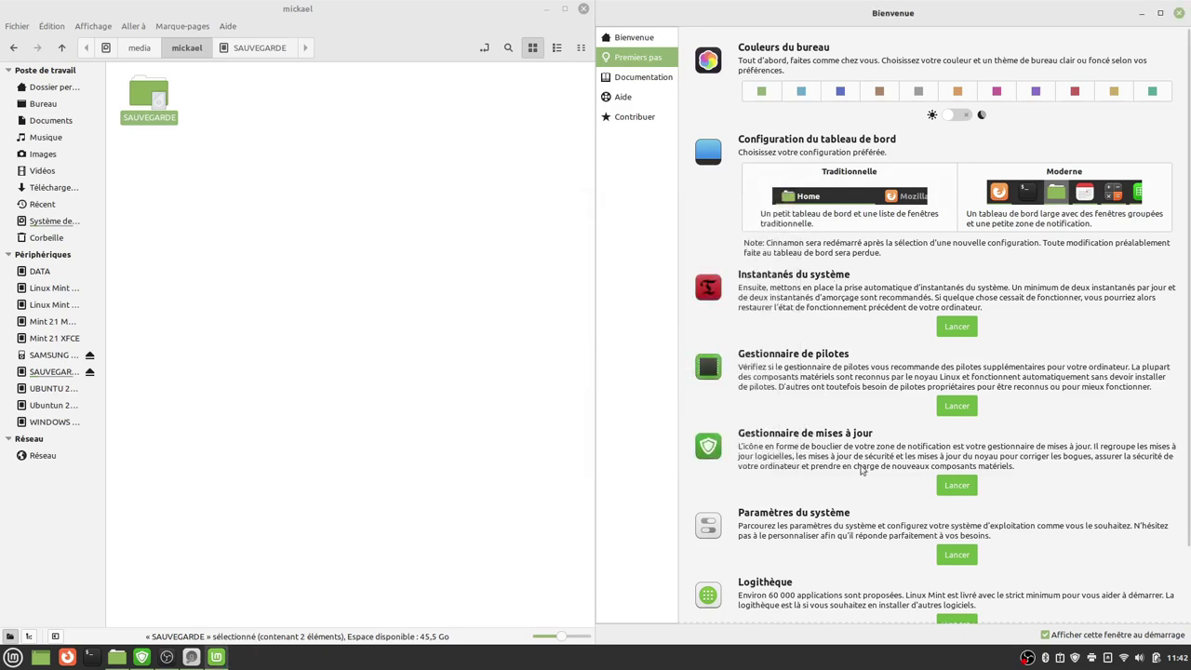
- Check the available updates in the update manager, and close both it and the welcome window
{"action": "left_click", "coordinate": [953, 488]}
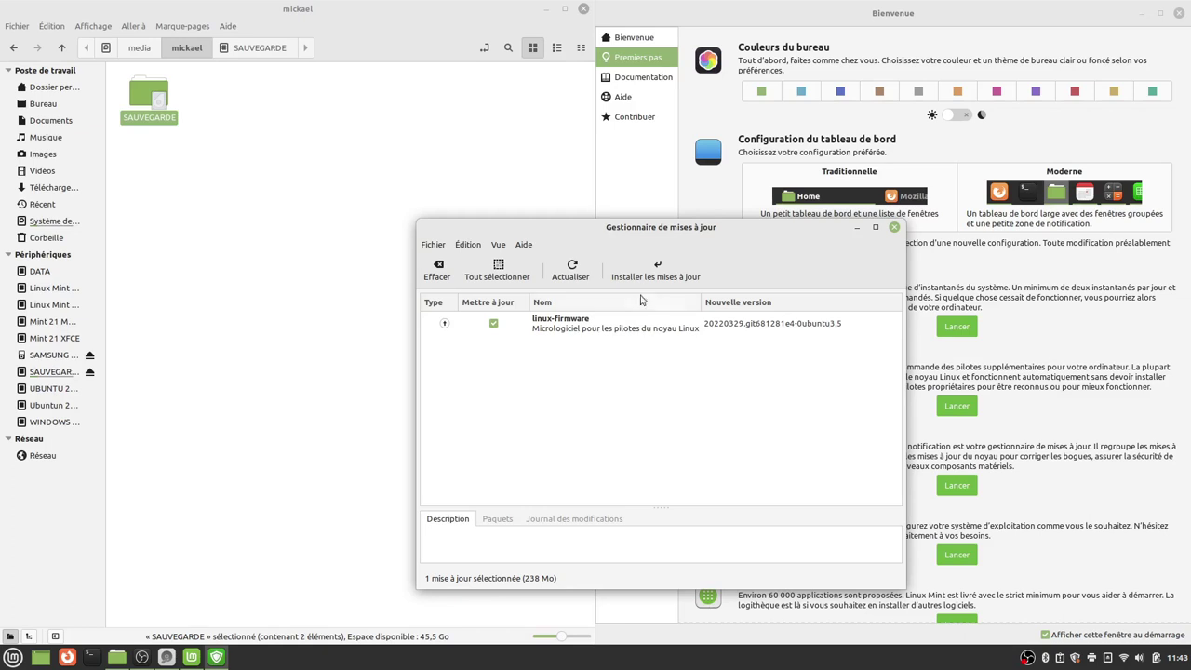
{"action": "left_click", "coordinate": [894, 228]}
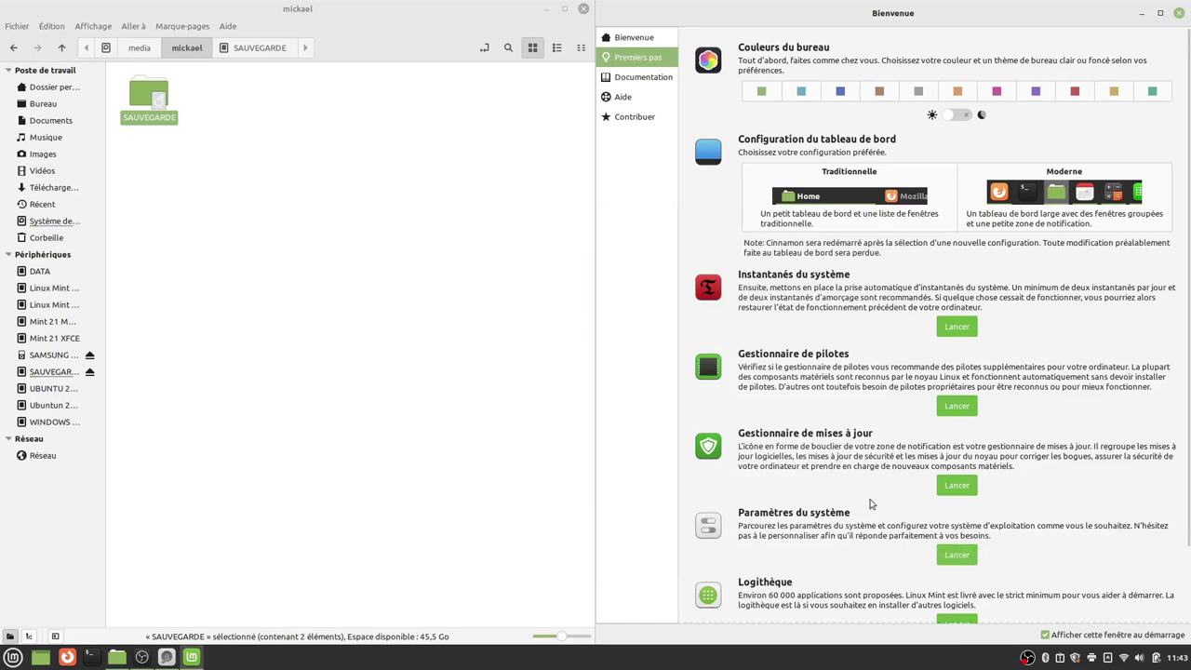
{"action": "scroll", "coordinate": [837, 498], "scroll_direction": "down", "scroll_amount": 2}
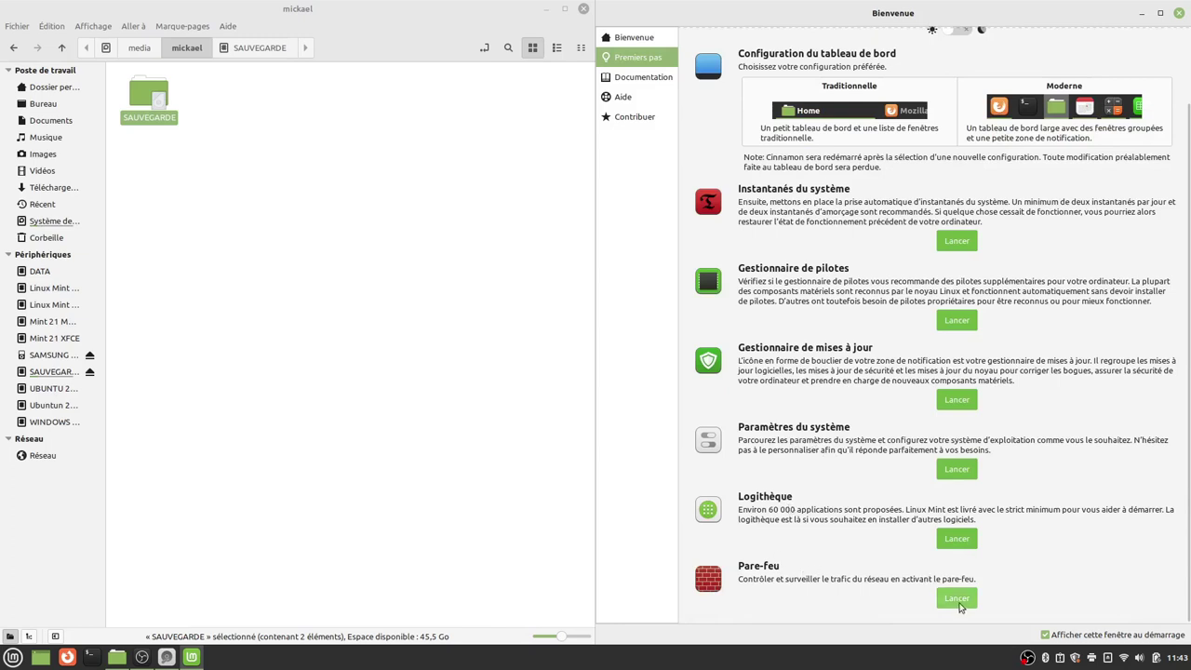
{"action": "key", "text": "alt+F4"}
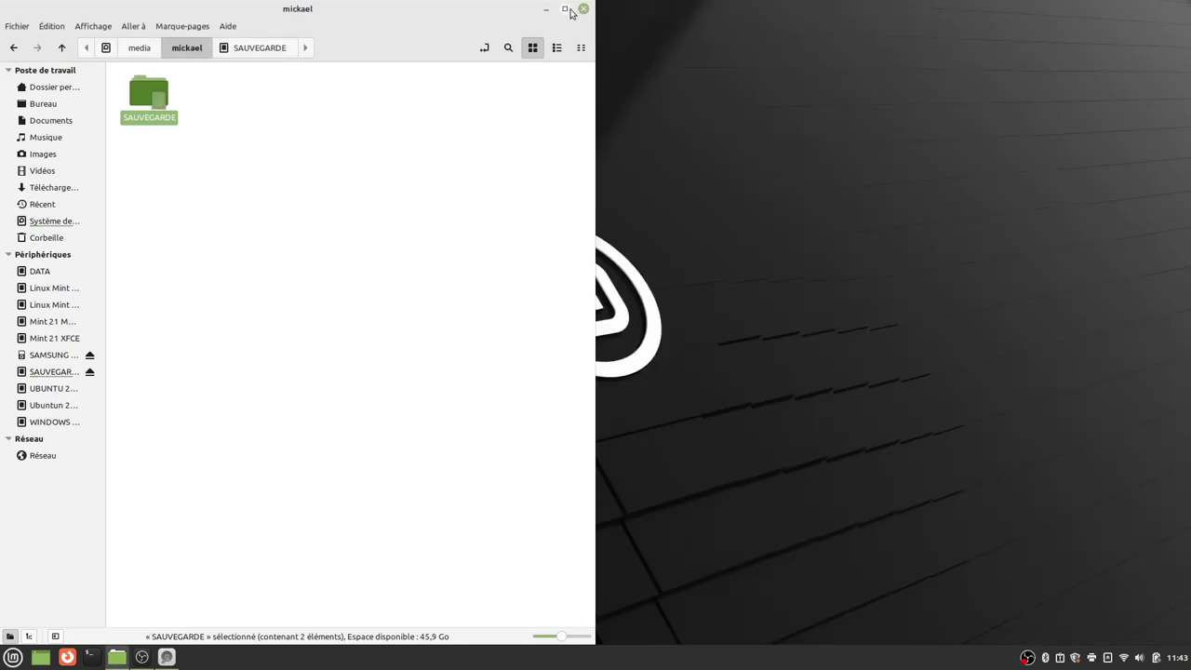
- Maximize the file manager window and open the SAUVEGARDE volume
{"action": "left_click", "coordinate": [565, 9]}
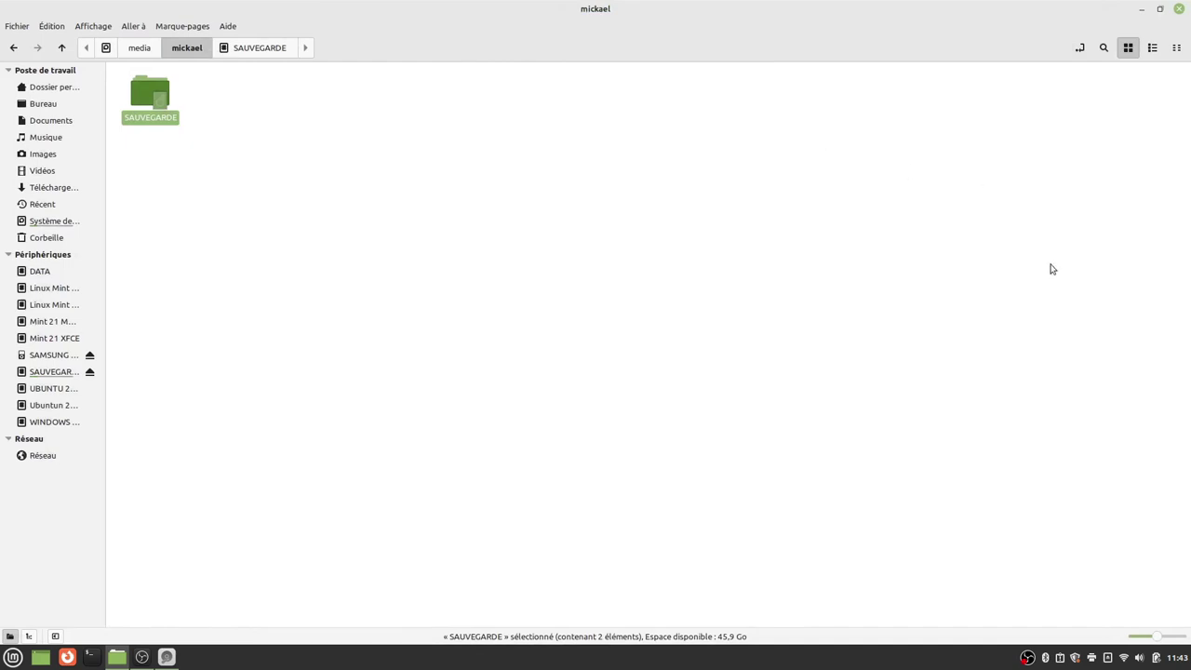
{"action": "double_click", "coordinate": [147, 97]}
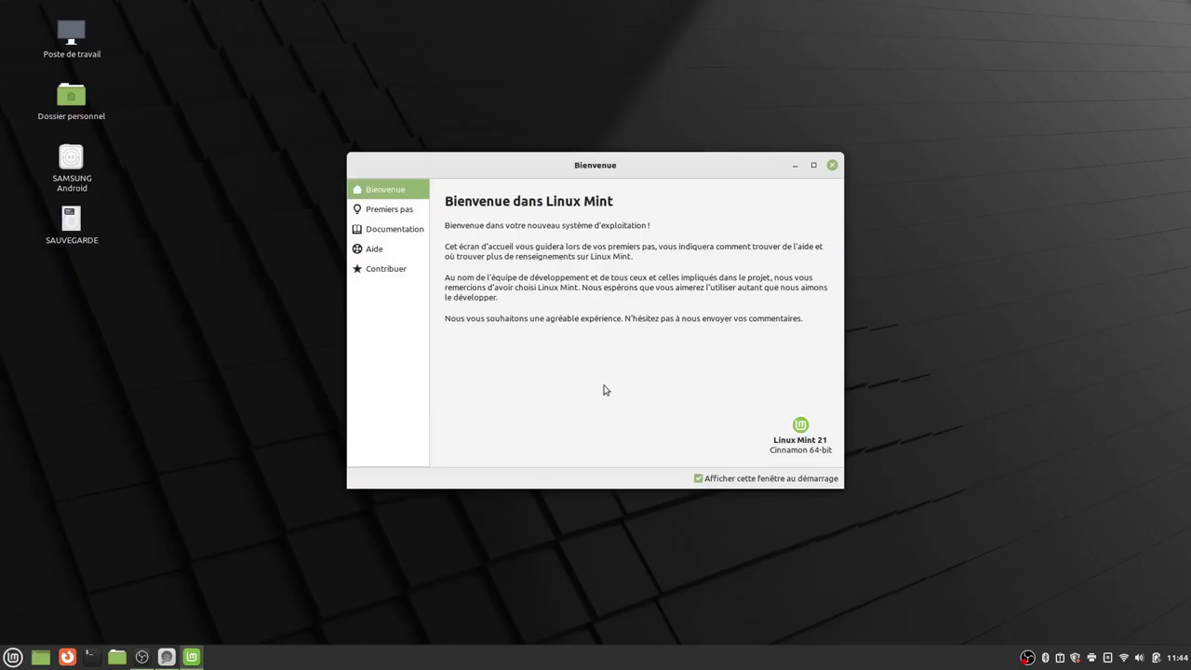
- Open the French Linux Mint installation guide from the welcome screen's documentation, with the browser window maximized
{"action": "left_click", "coordinate": [403, 232]}
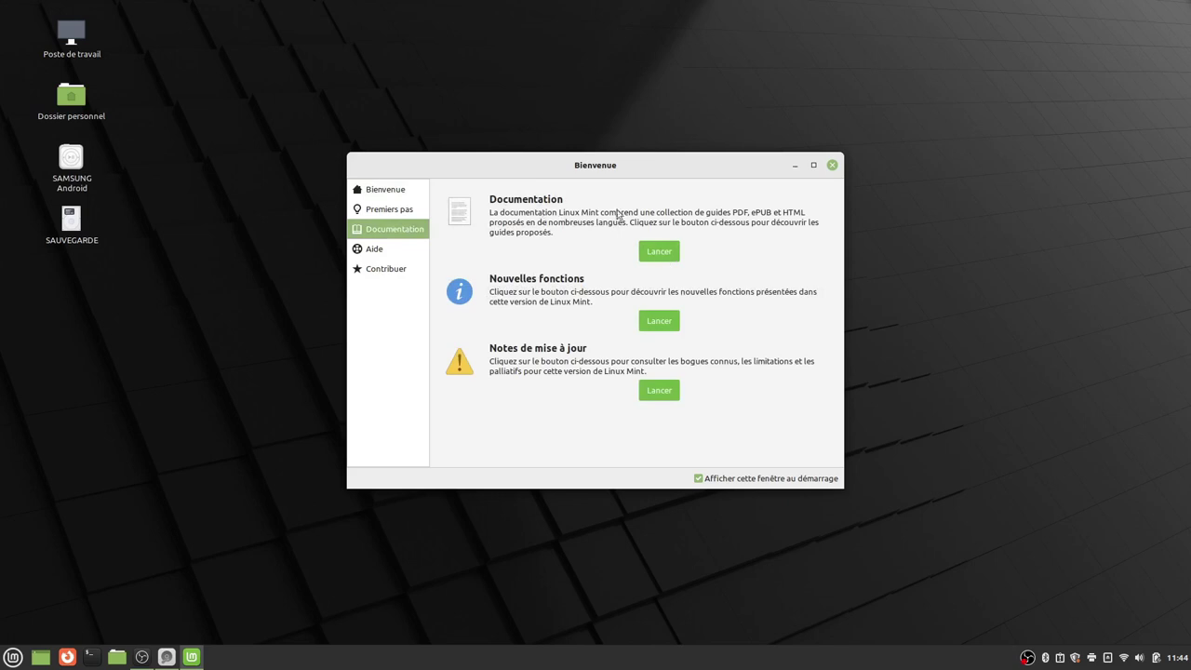
{"action": "left_click", "coordinate": [658, 251]}
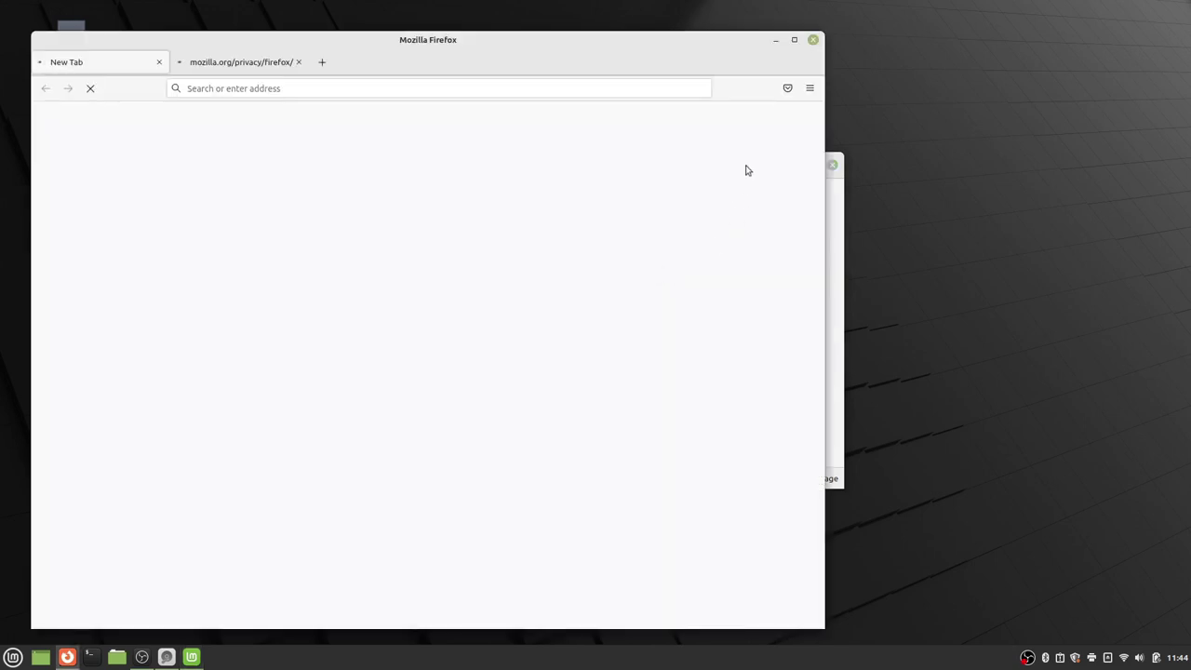
{"action": "left_click", "coordinate": [795, 40]}
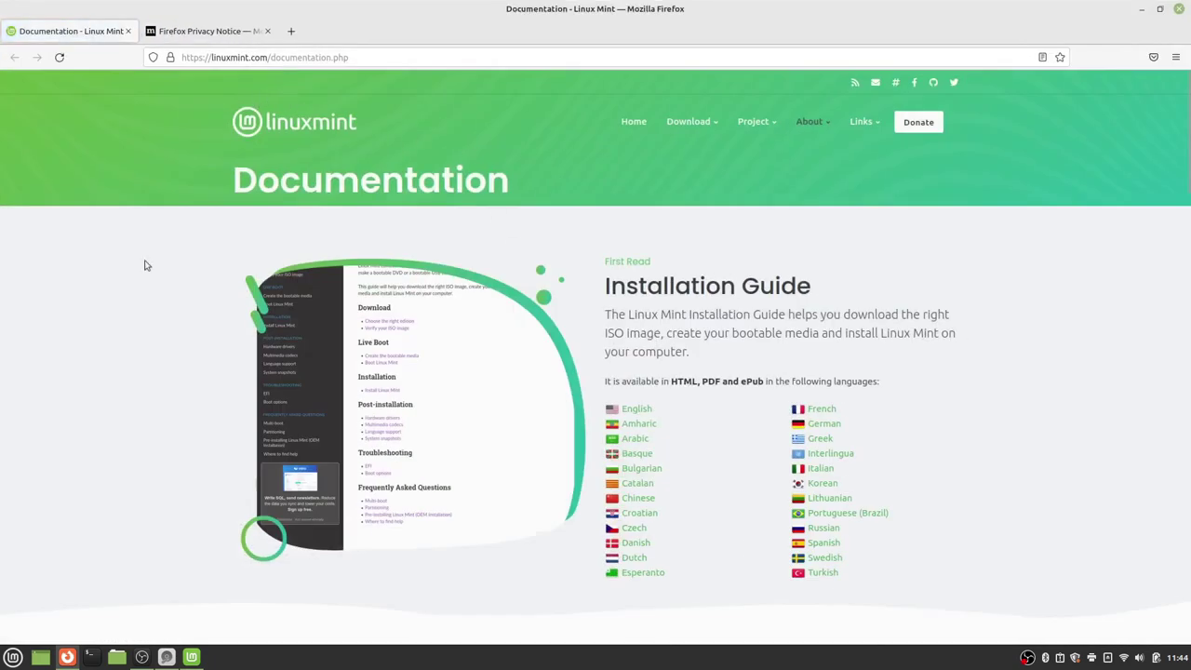
{"action": "left_click", "coordinate": [821, 410]}
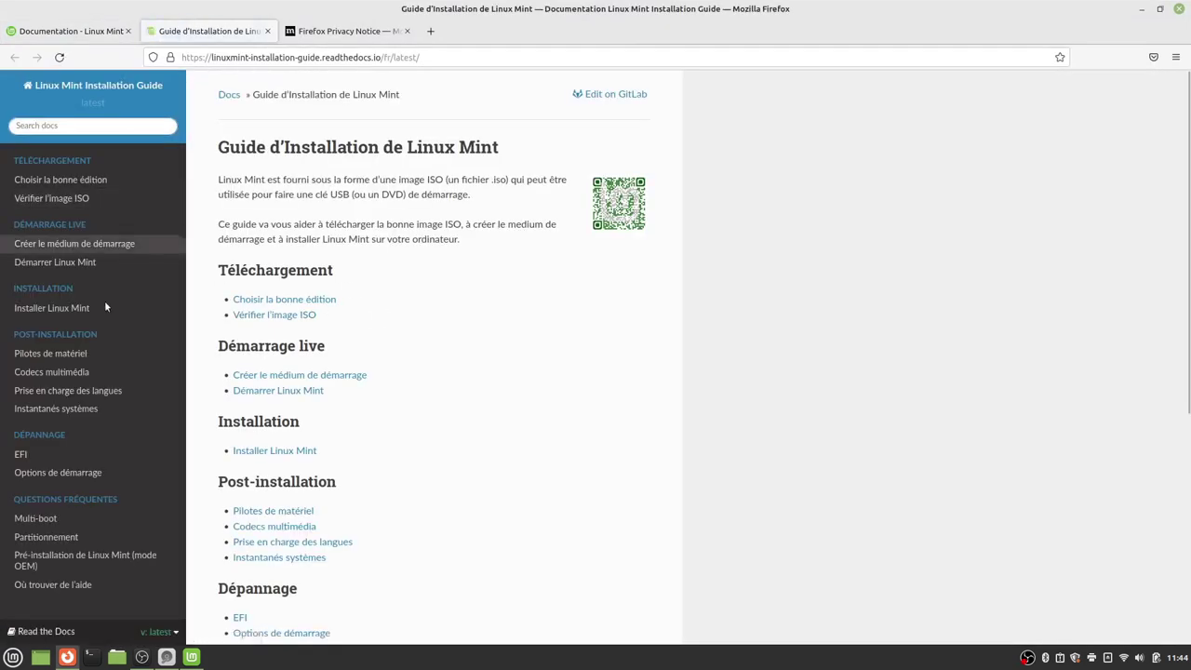
- Read the guide's pages on choosing an edition, hardware drivers and system snapshots, and close the browser
{"action": "left_click", "coordinate": [60, 179]}
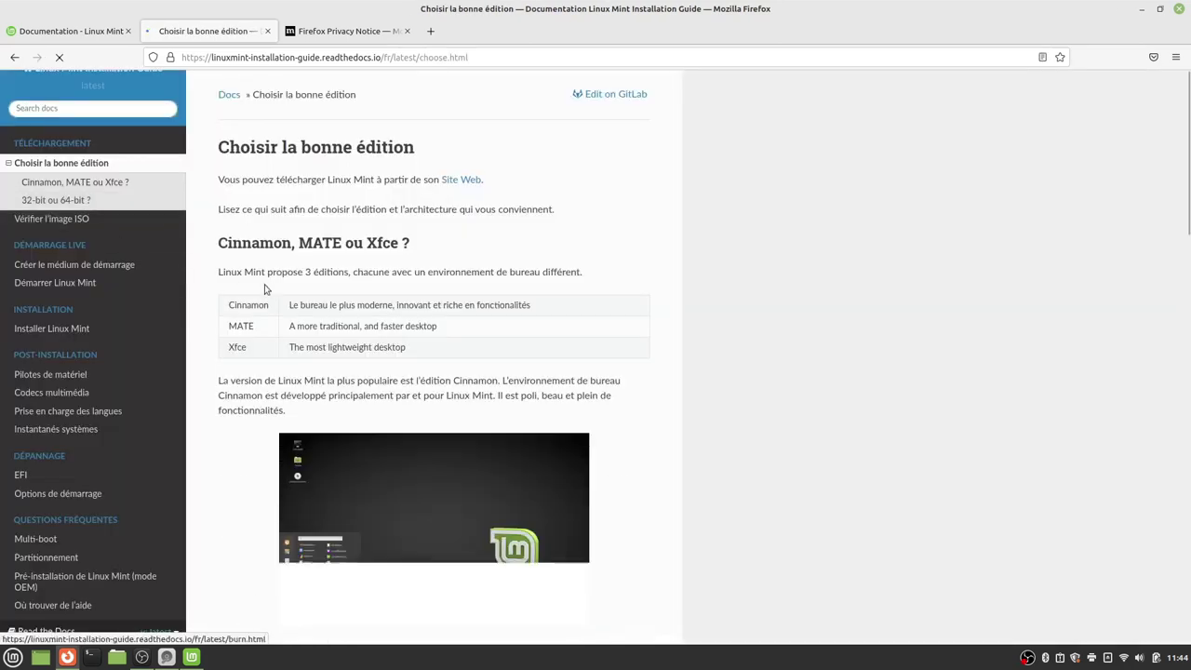
{"action": "scroll", "coordinate": [337, 372], "scroll_direction": "down", "scroll_amount": 10}
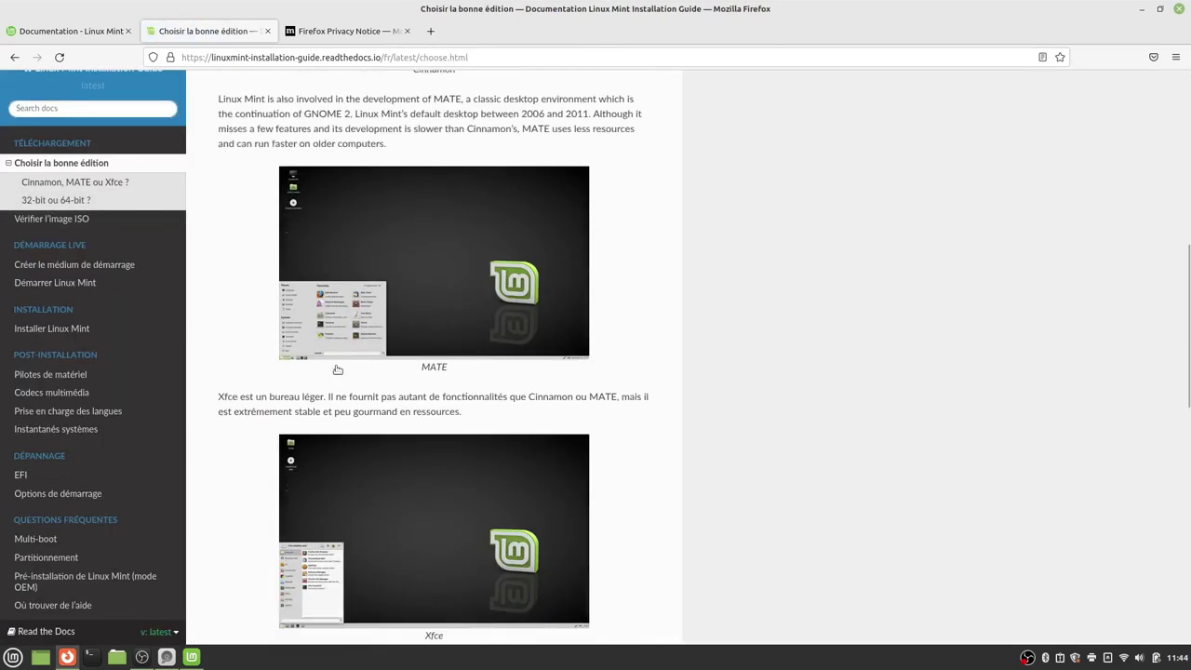
{"action": "scroll", "coordinate": [334, 373], "scroll_direction": "up", "scroll_amount": 1}
{"action": "scroll", "coordinate": [335, 372], "scroll_direction": "down", "scroll_amount": 4}
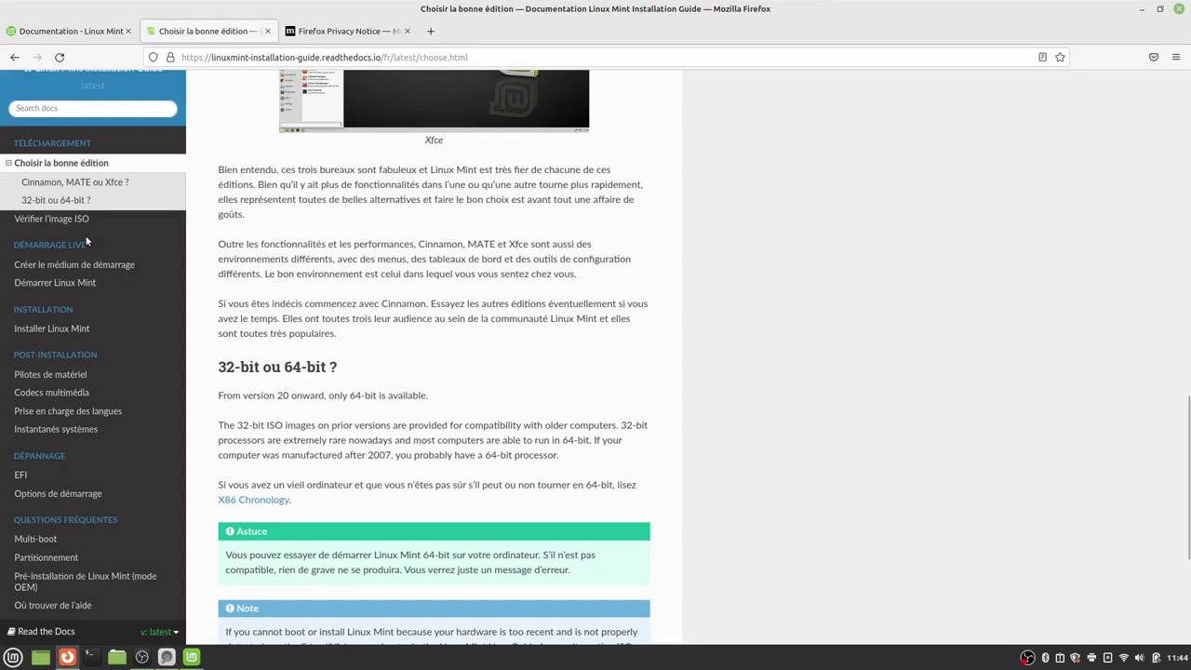
{"action": "left_click", "coordinate": [68, 268]}
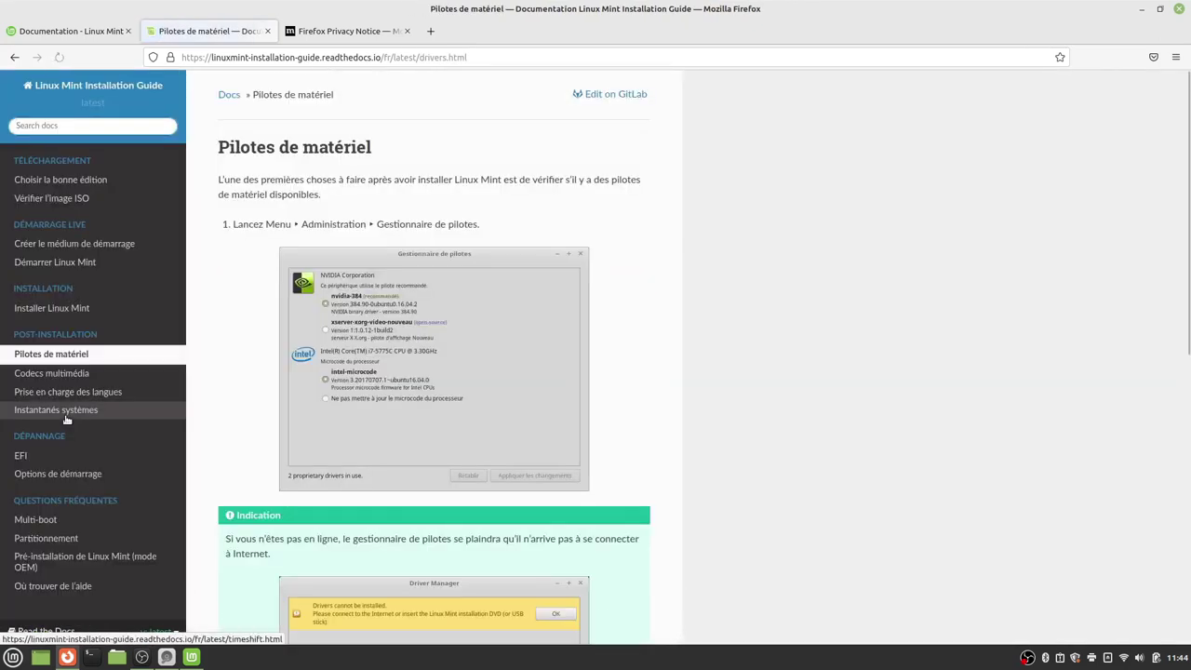
{"action": "left_click", "coordinate": [68, 414]}
{"action": "scroll", "coordinate": [471, 391], "scroll_direction": "down", "scroll_amount": 5}
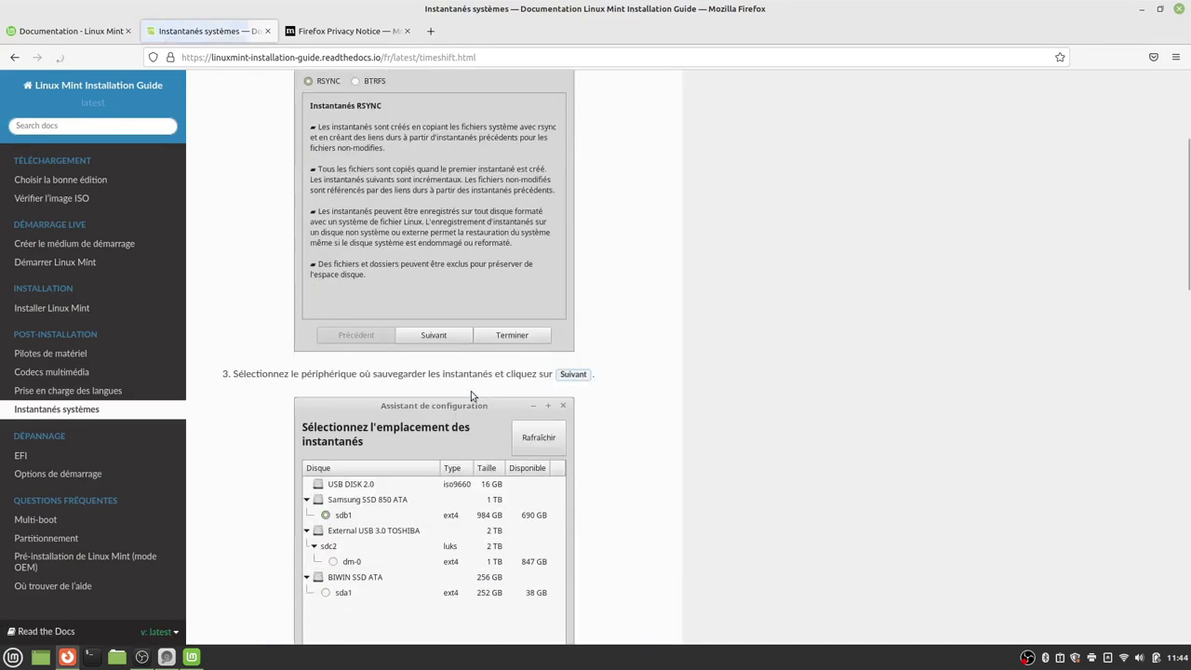
{"action": "scroll", "coordinate": [471, 391], "scroll_direction": "up", "scroll_amount": 5}
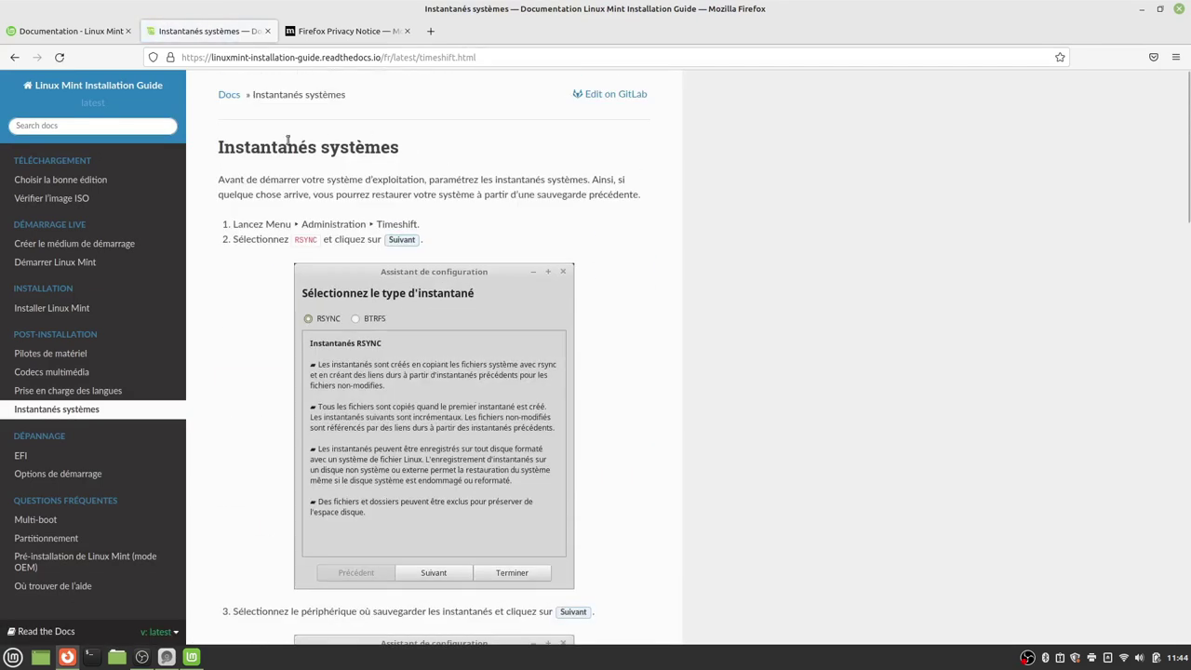
{"action": "left_click", "coordinate": [406, 30]}
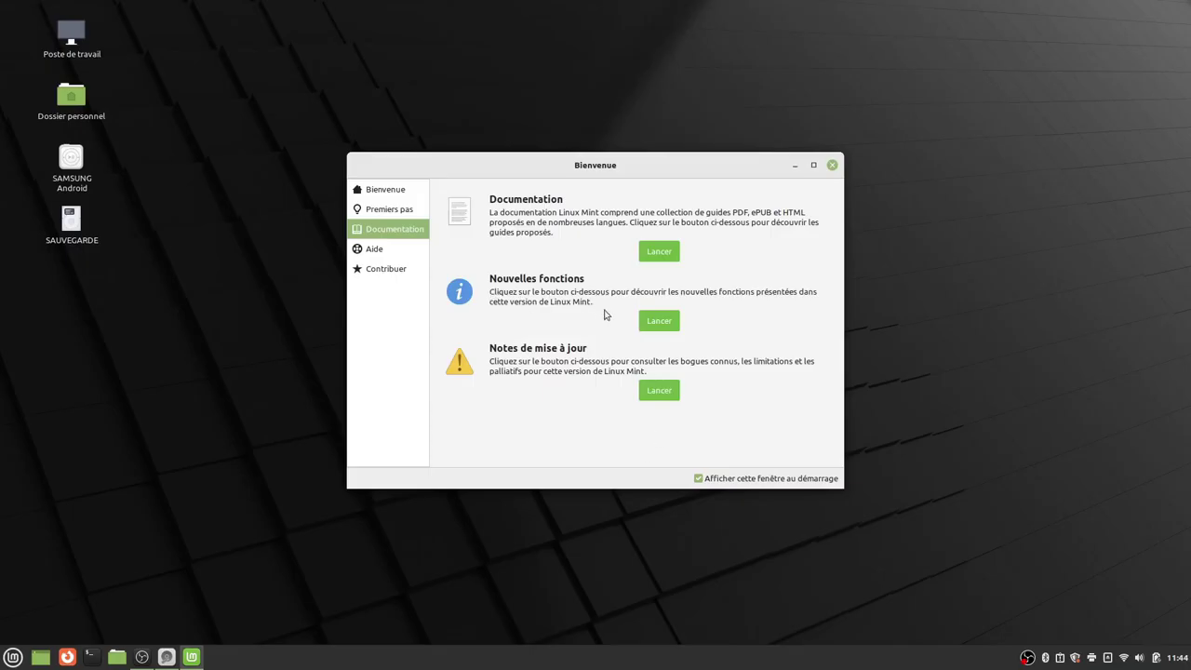
- Look over the Linux Mint 21 new features page and the welcome screen's help and contribution sections, and close the welcome window
{"action": "left_click", "coordinate": [656, 321]}
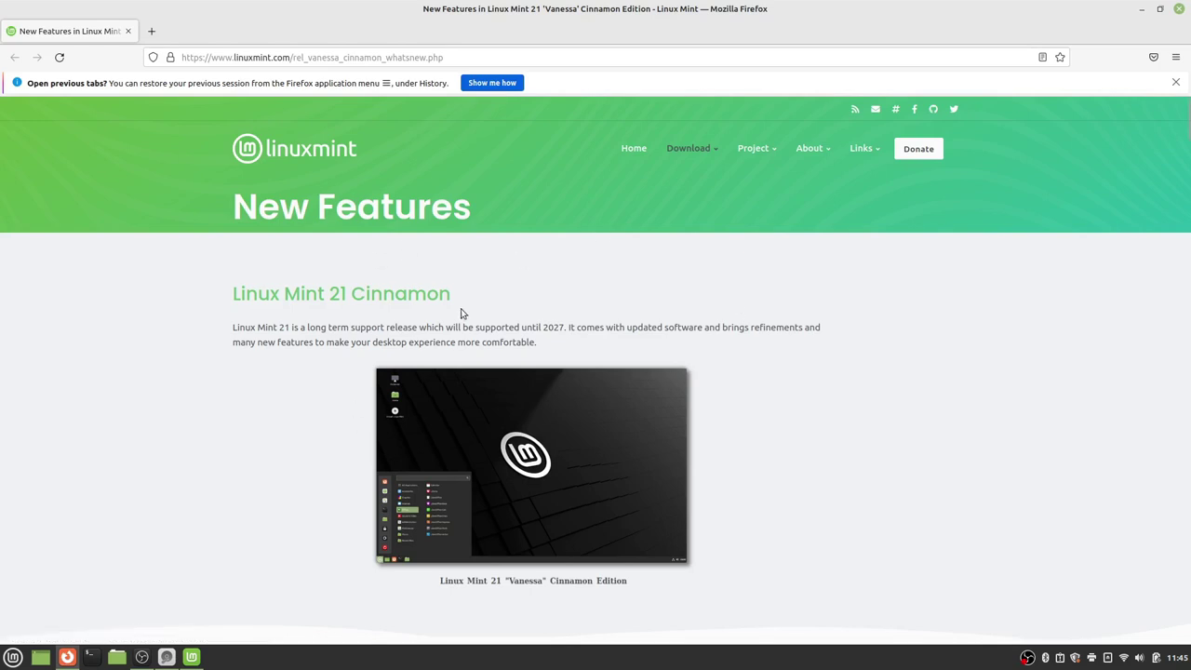
{"action": "left_click", "coordinate": [1178, 9]}
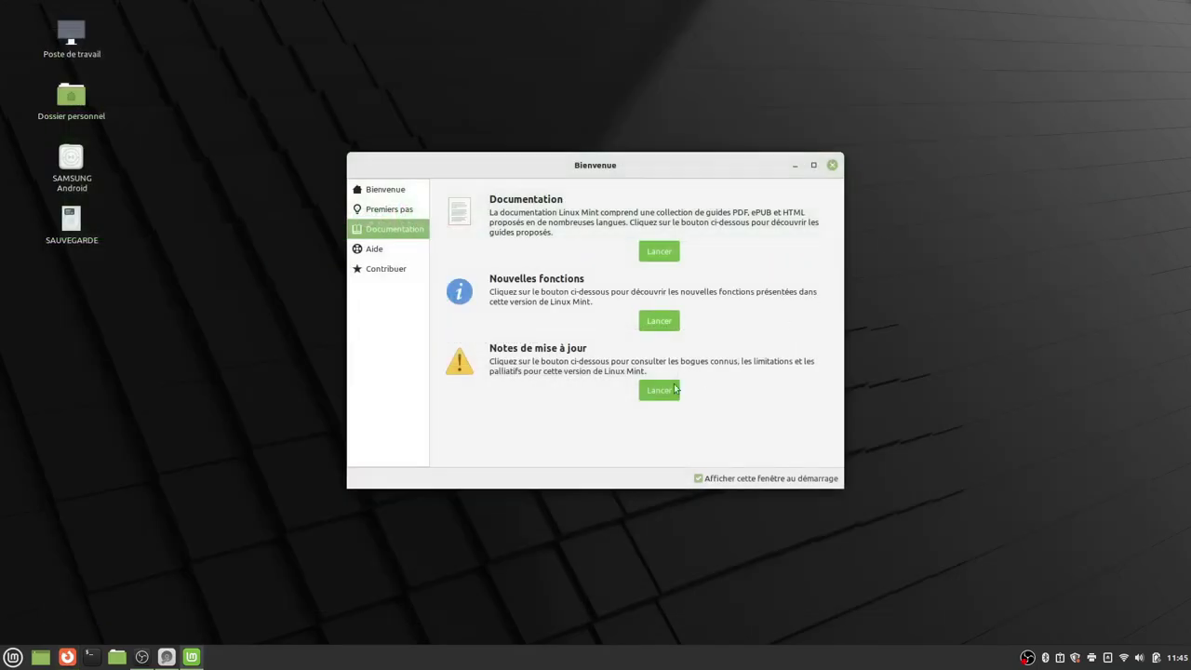
{"action": "left_click", "coordinate": [374, 249]}
{"action": "left_click", "coordinate": [398, 273]}
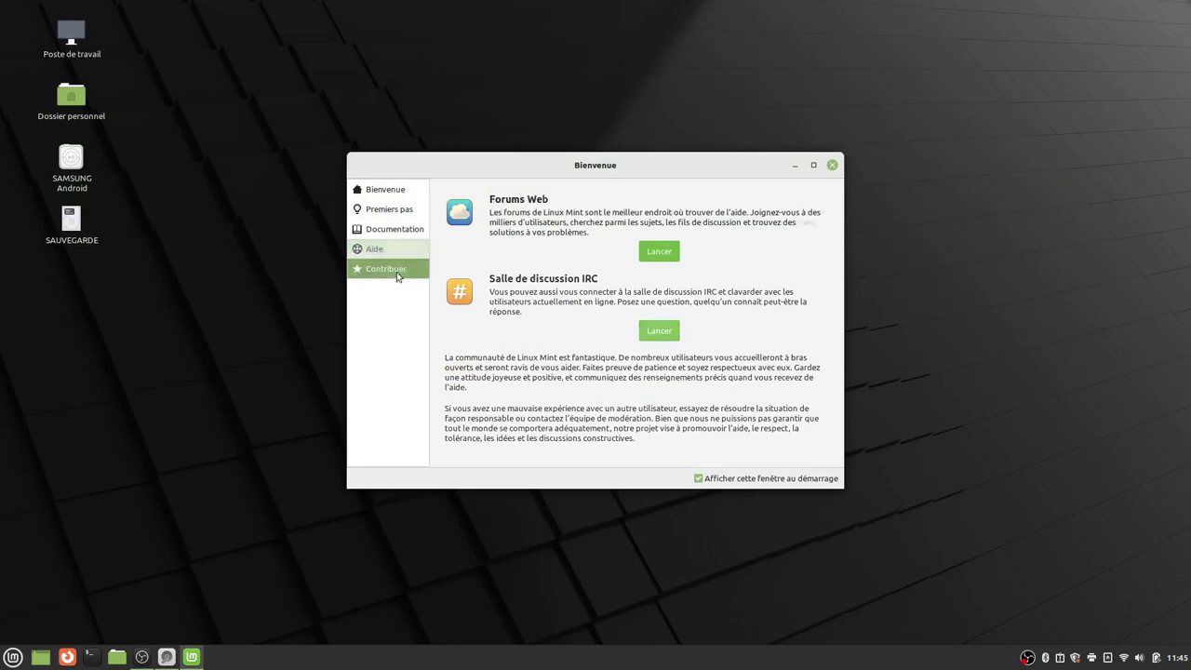
{"action": "left_click", "coordinate": [832, 165]}
- Add the Calculatrice application from the Accessoires category to the menu favorites
{"action": "key", "text": "super"}
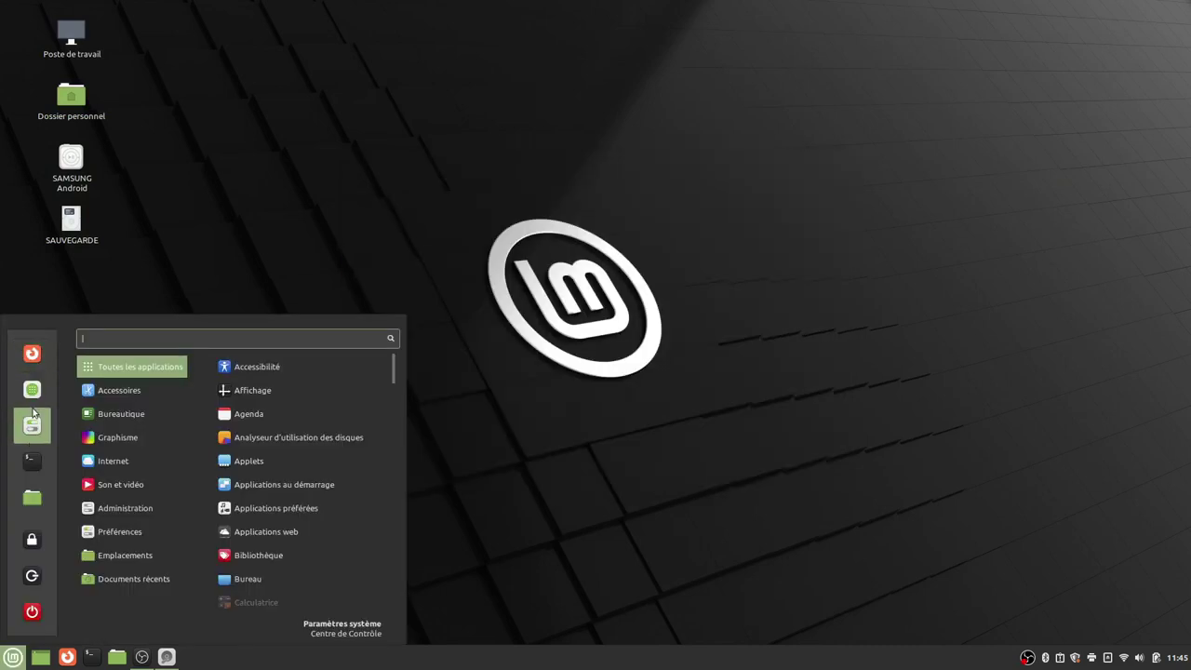
{"action": "mouse_move", "coordinate": [119, 409]}
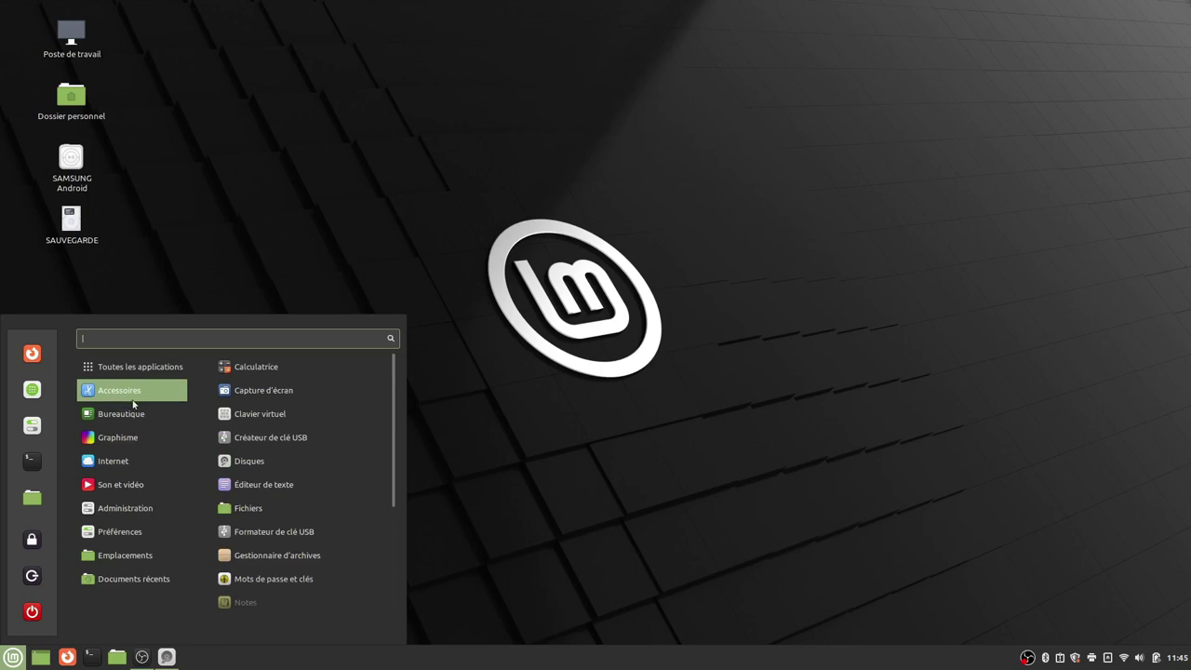
{"action": "mouse_move", "coordinate": [177, 411]}
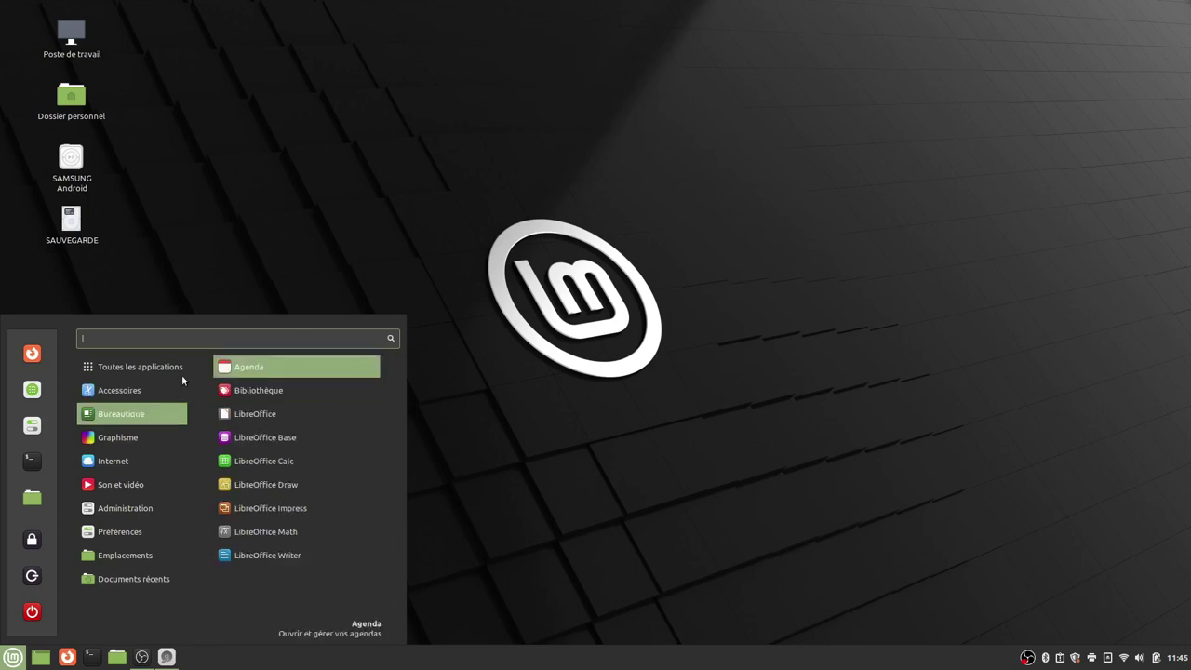
{"action": "mouse_move", "coordinate": [80, 392]}
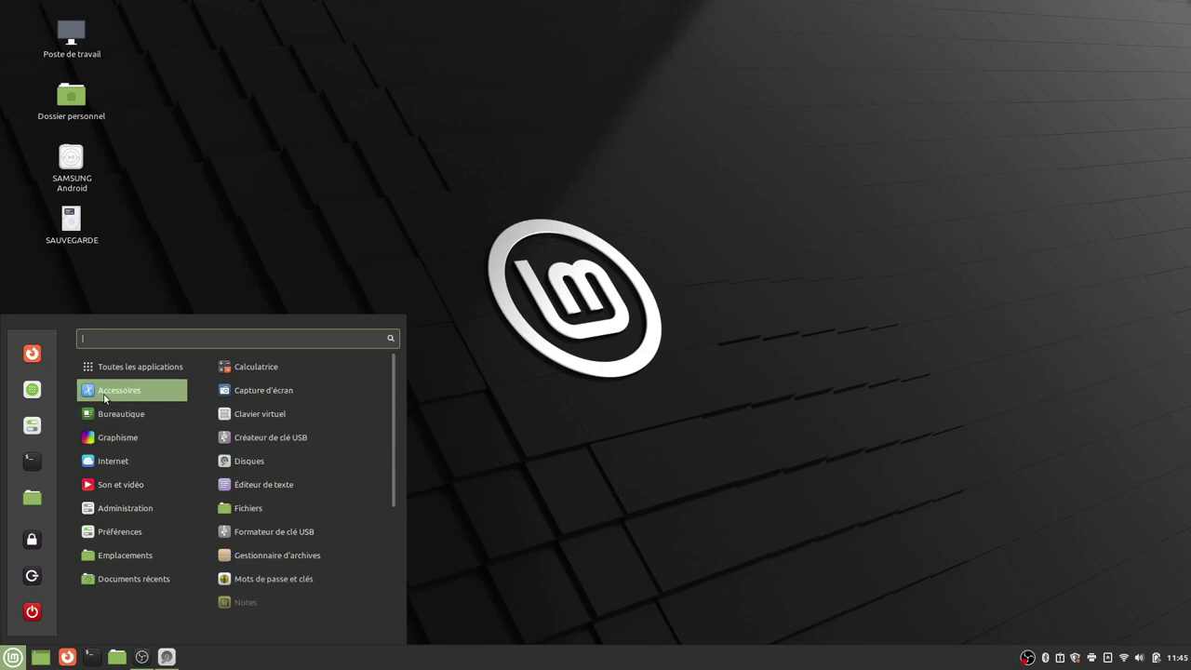
{"action": "right_click", "coordinate": [284, 371]}
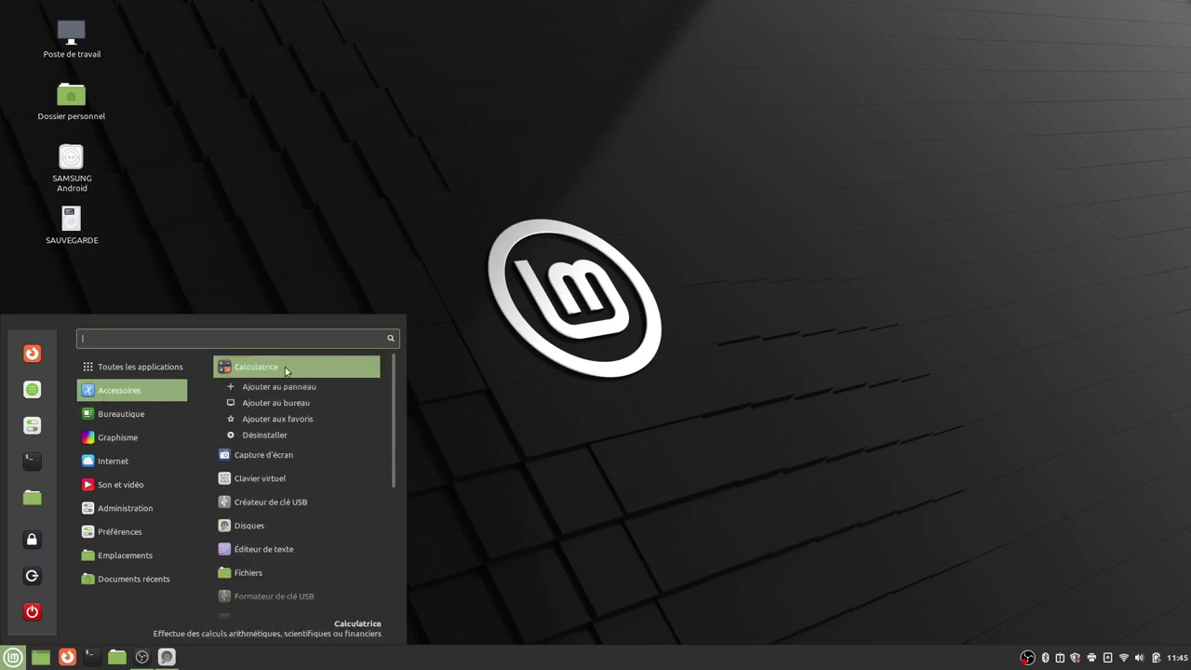
{"action": "left_click", "coordinate": [292, 426]}
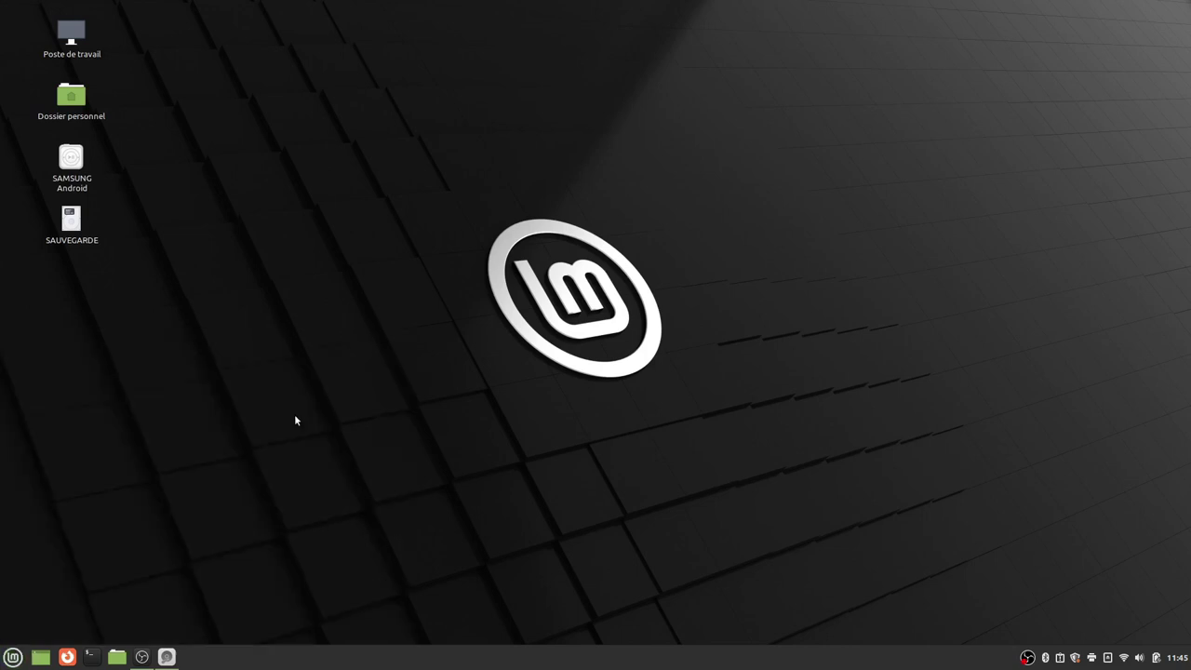
- Add a Calculatrice launcher from the Accessoires category to the panel
{"action": "left_click", "coordinate": [9, 658]}
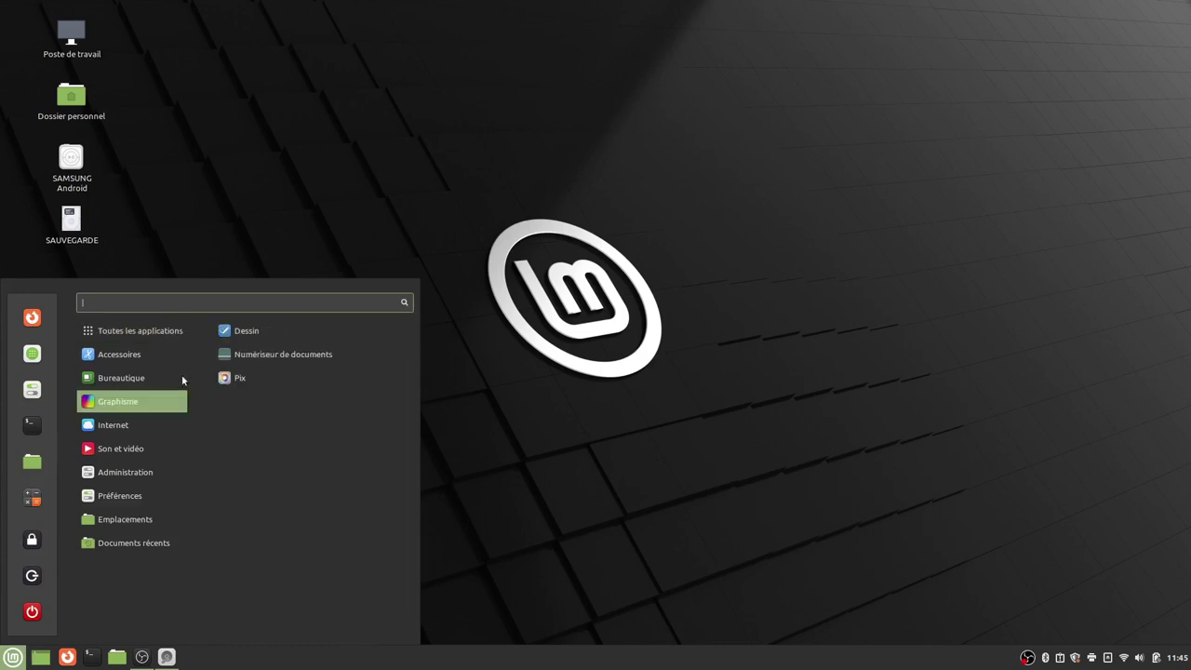
{"action": "right_click", "coordinate": [256, 331]}
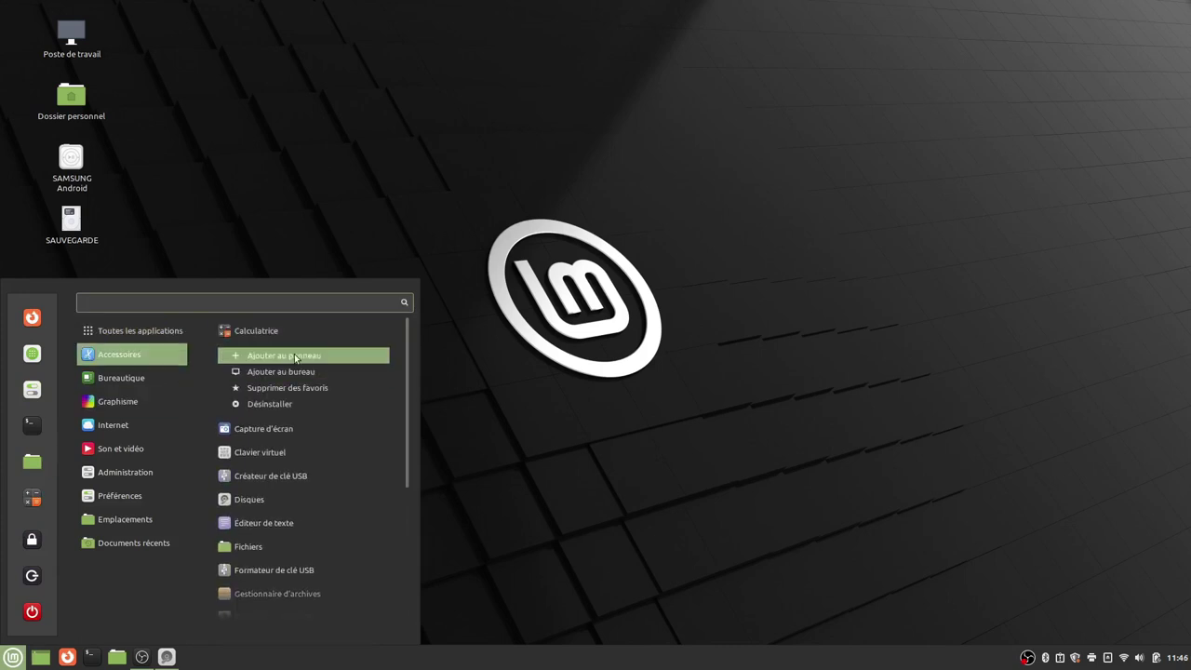
{"action": "left_click", "coordinate": [286, 356]}
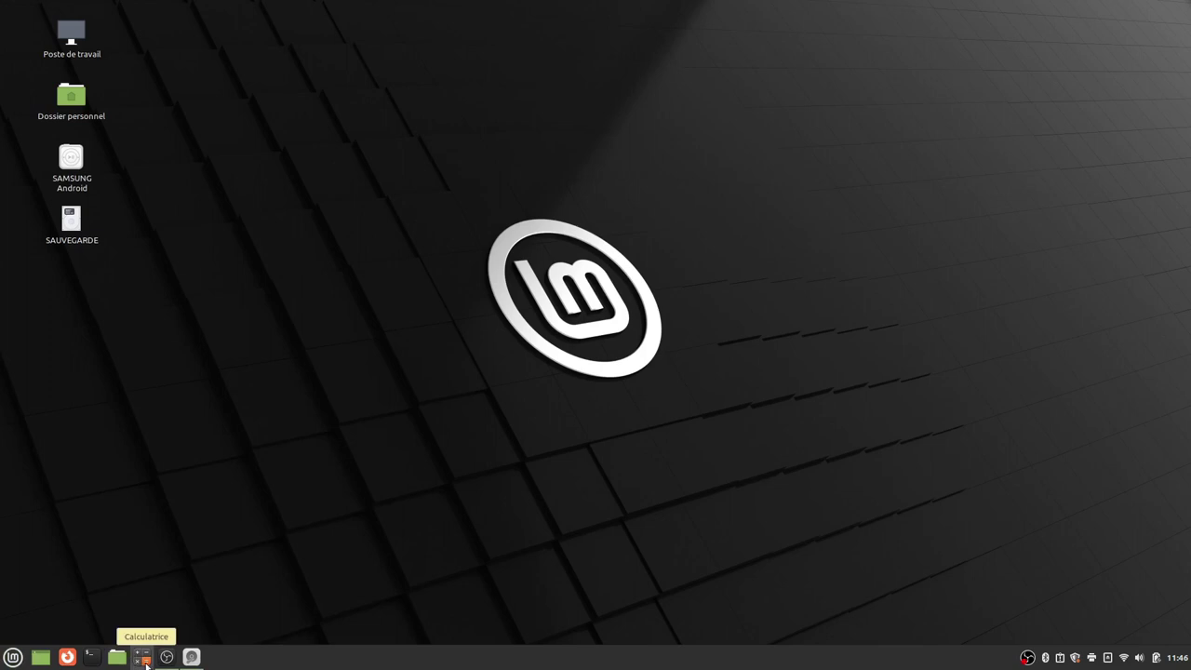
- Open the Capture d'écran tool, try its window and selection capture areas, and close it
{"action": "key", "text": "super"}
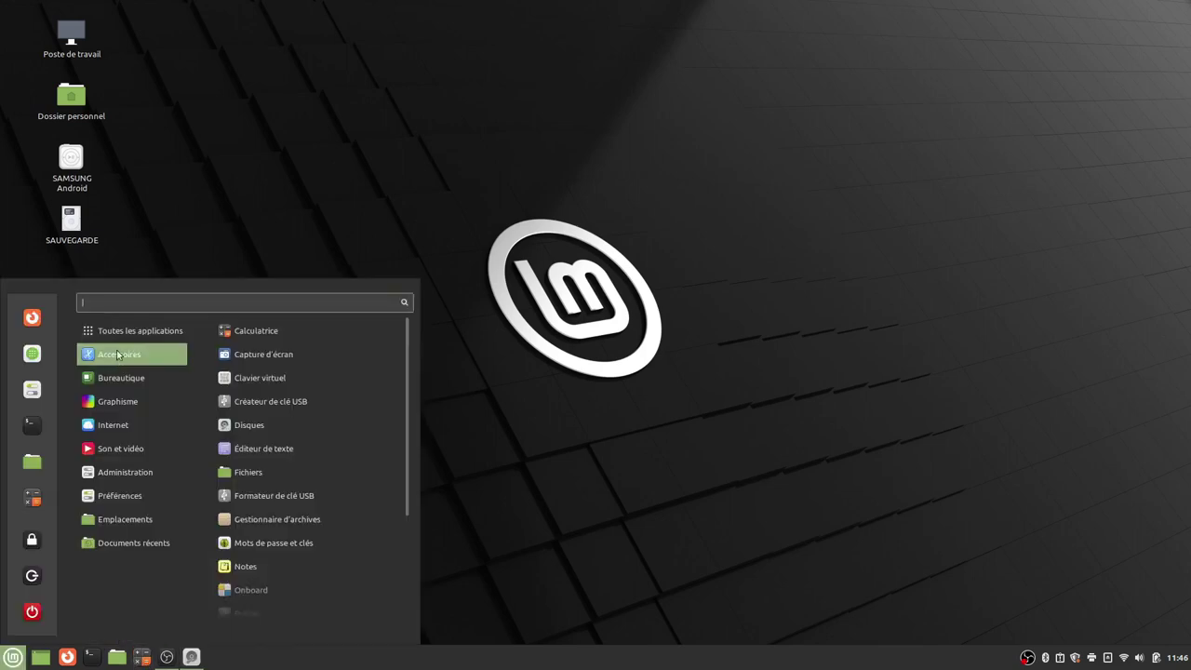
{"action": "left_click", "coordinate": [289, 363]}
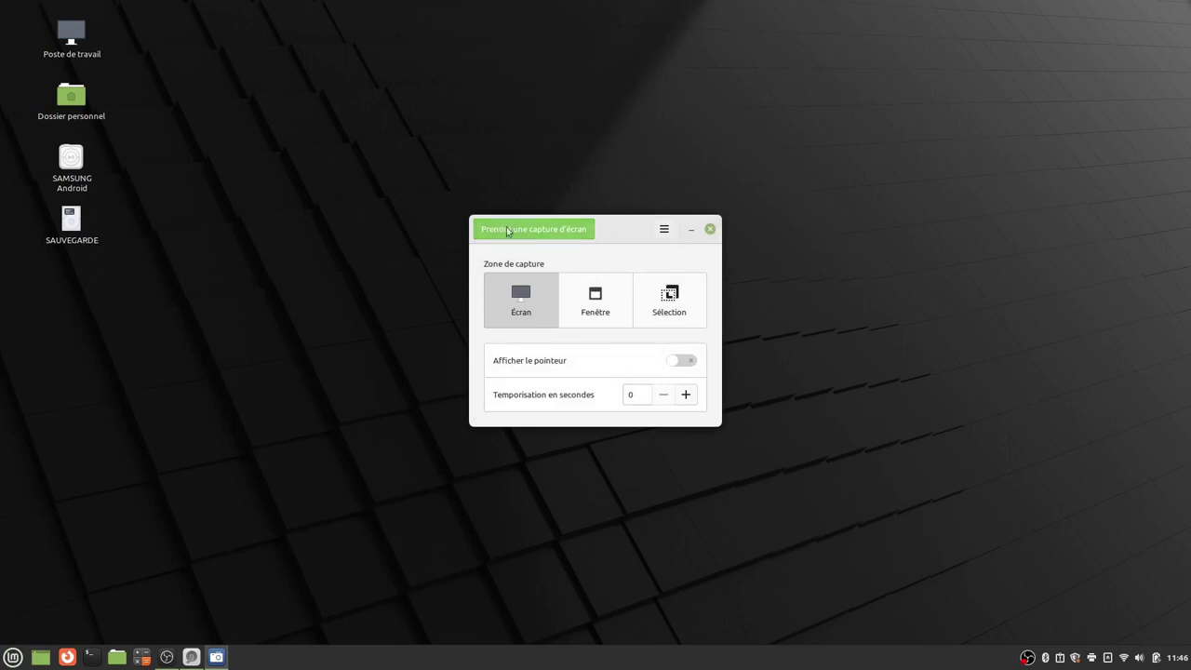
{"action": "left_click", "coordinate": [574, 318]}
{"action": "left_click", "coordinate": [661, 314]}
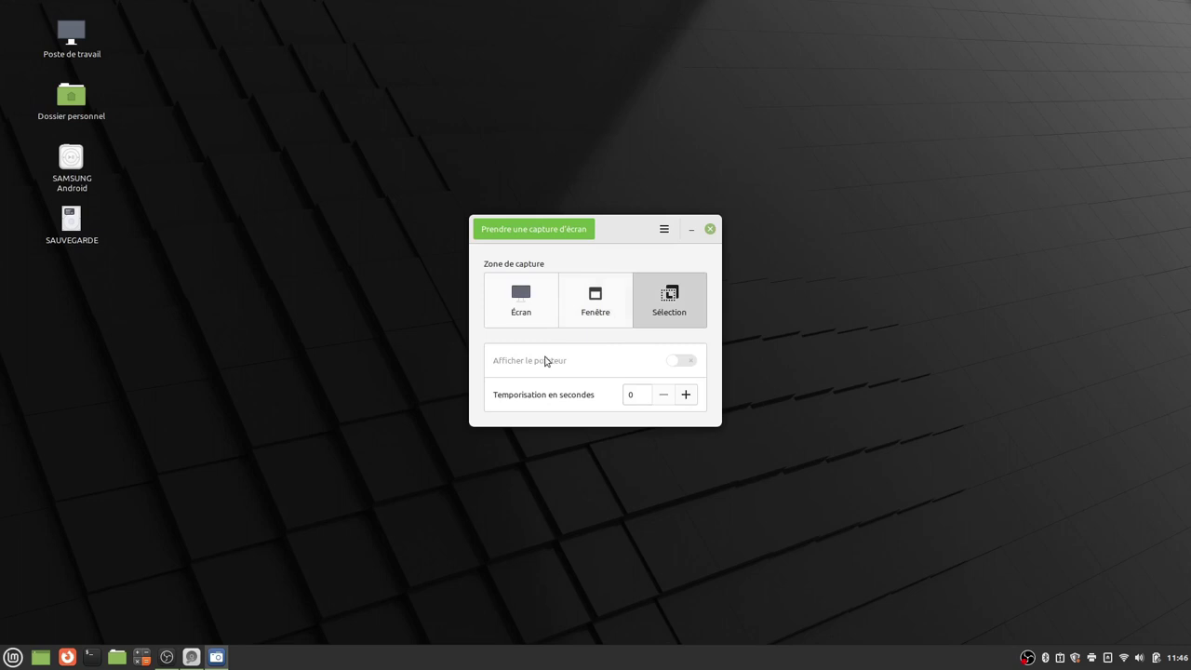
{"action": "left_click", "coordinate": [709, 230]}
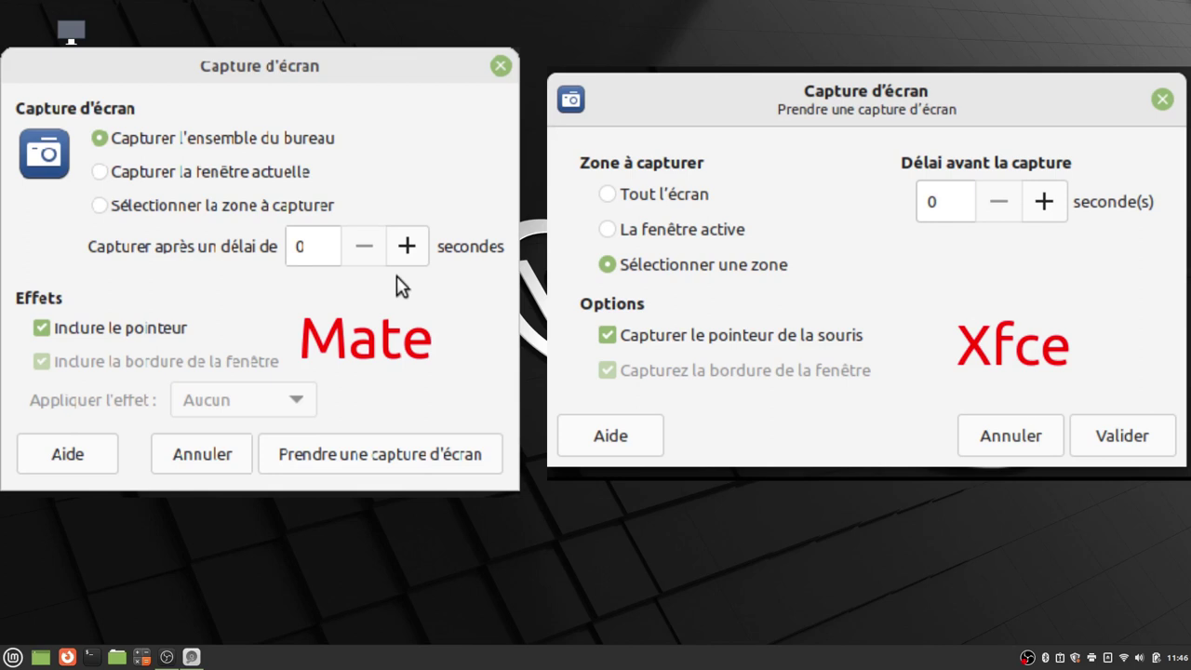
- Open the text editor and examine its name and version in the about information
{"action": "key", "text": "super"}
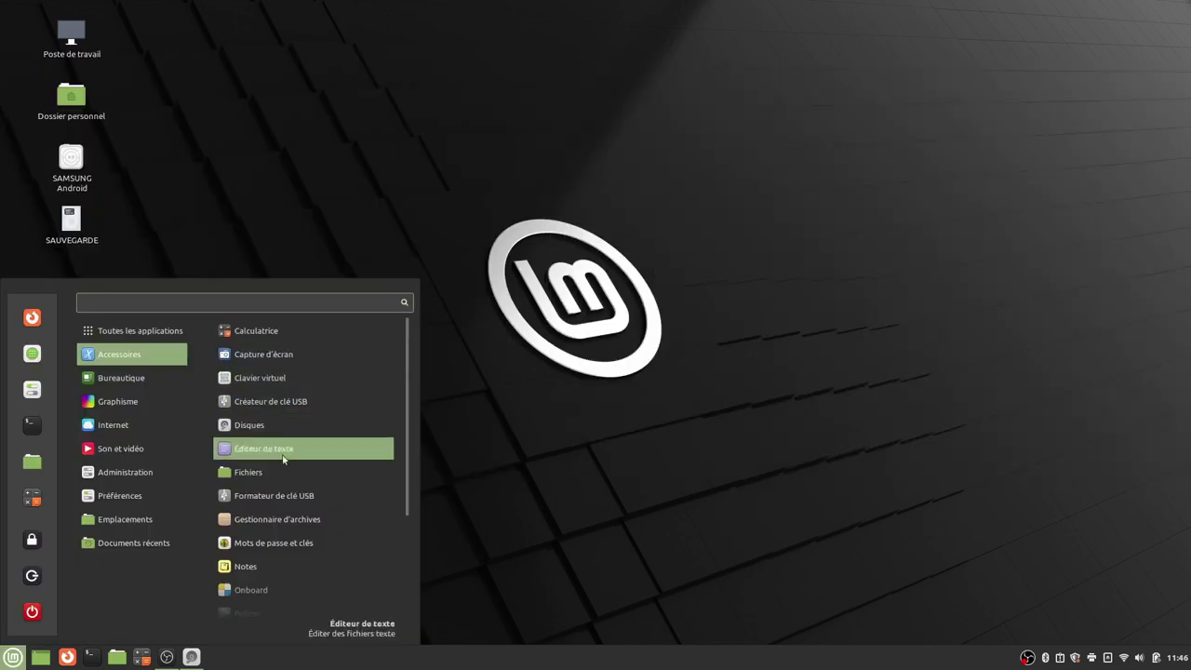
{"action": "left_click", "coordinate": [303, 448]}
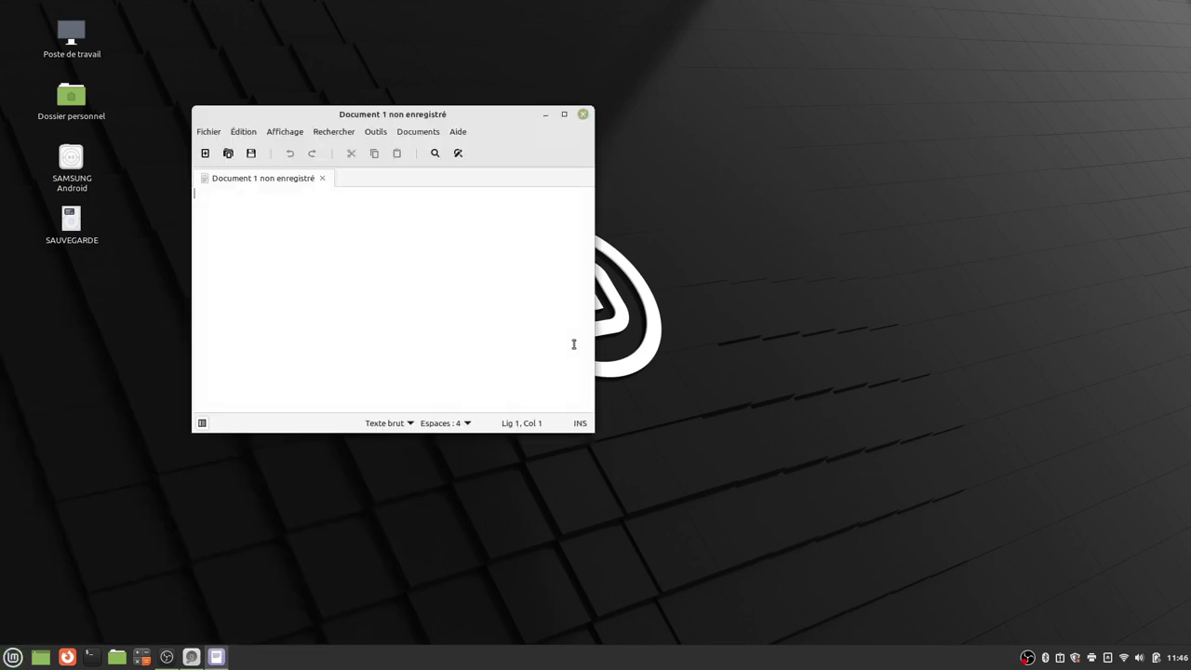
{"action": "left_click", "coordinate": [458, 133]}
{"action": "left_click", "coordinate": [475, 187]}
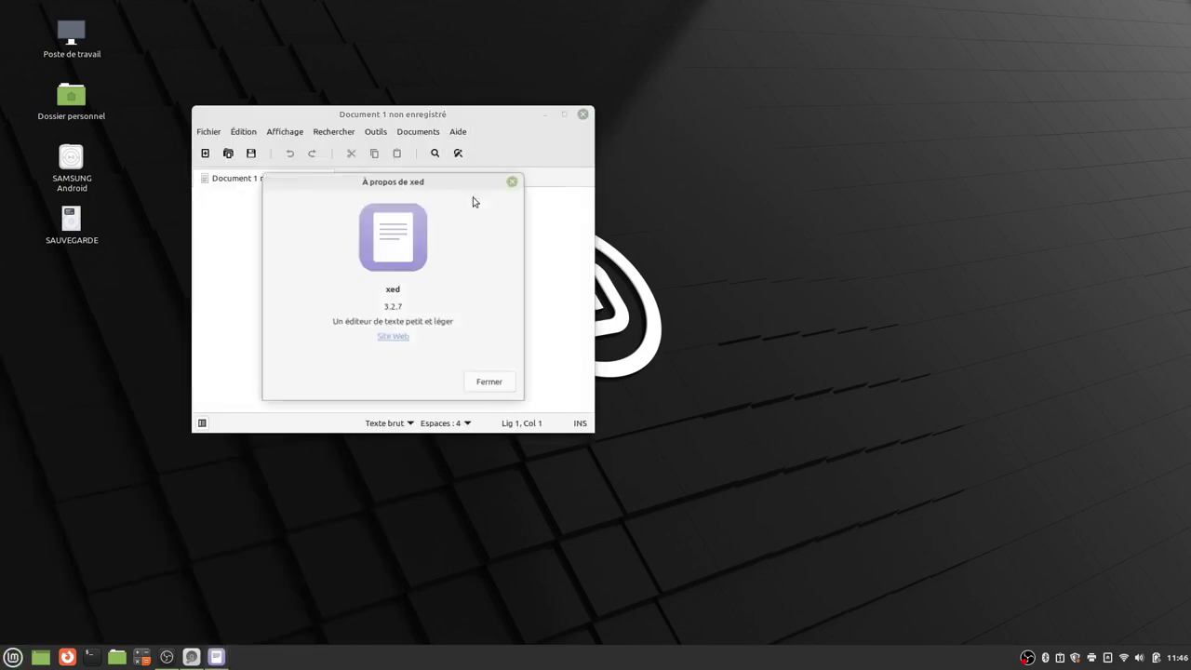
{"action": "left_click_drag", "start_coordinate": [379, 289], "coordinate": [453, 287]}
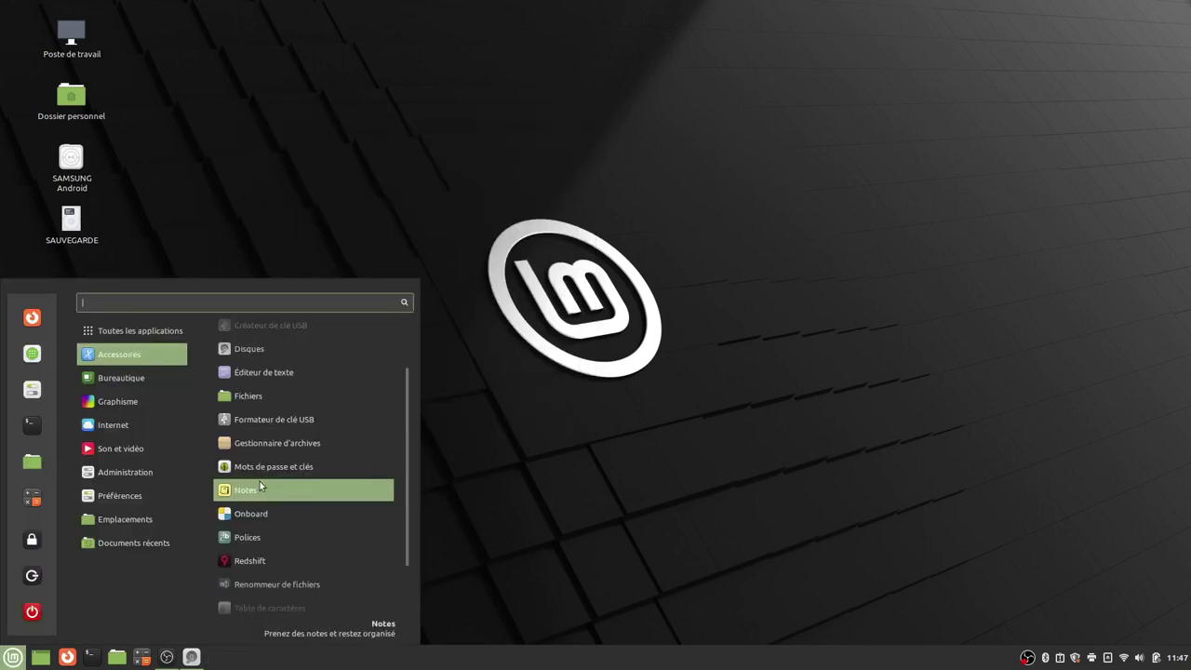
- Open Warpinator from the Accessoires category, check for other computers on the network, and close it
{"action": "scroll", "coordinate": [260, 483], "scroll_direction": "down", "scroll_amount": 2}
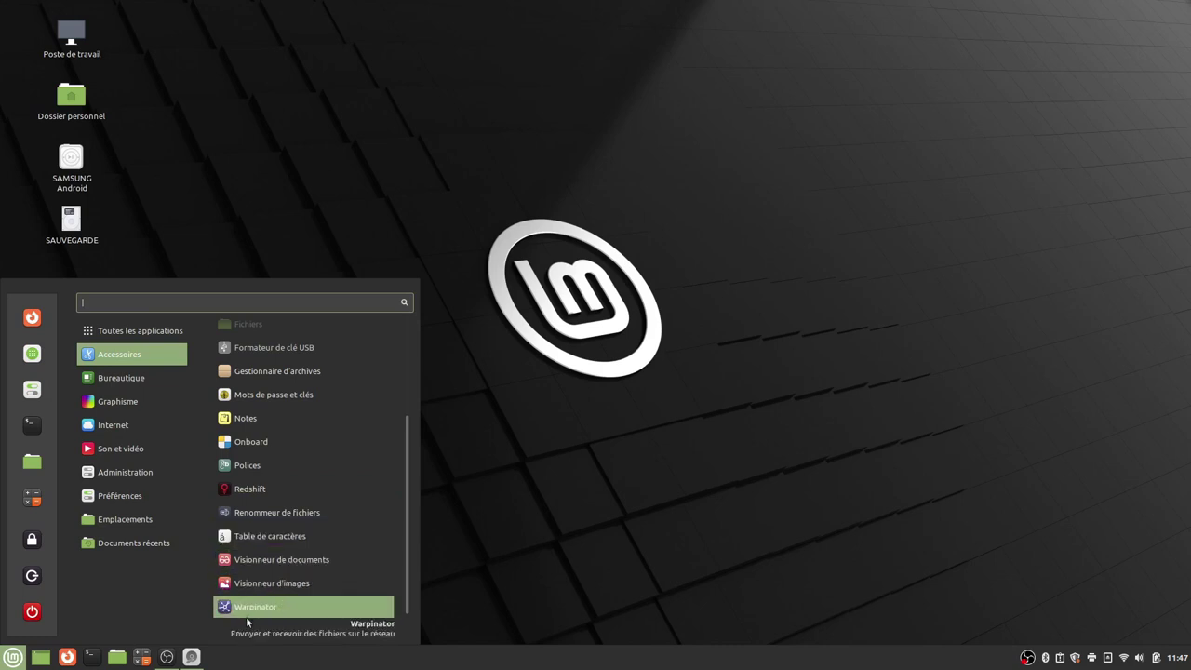
{"action": "left_click", "coordinate": [288, 607]}
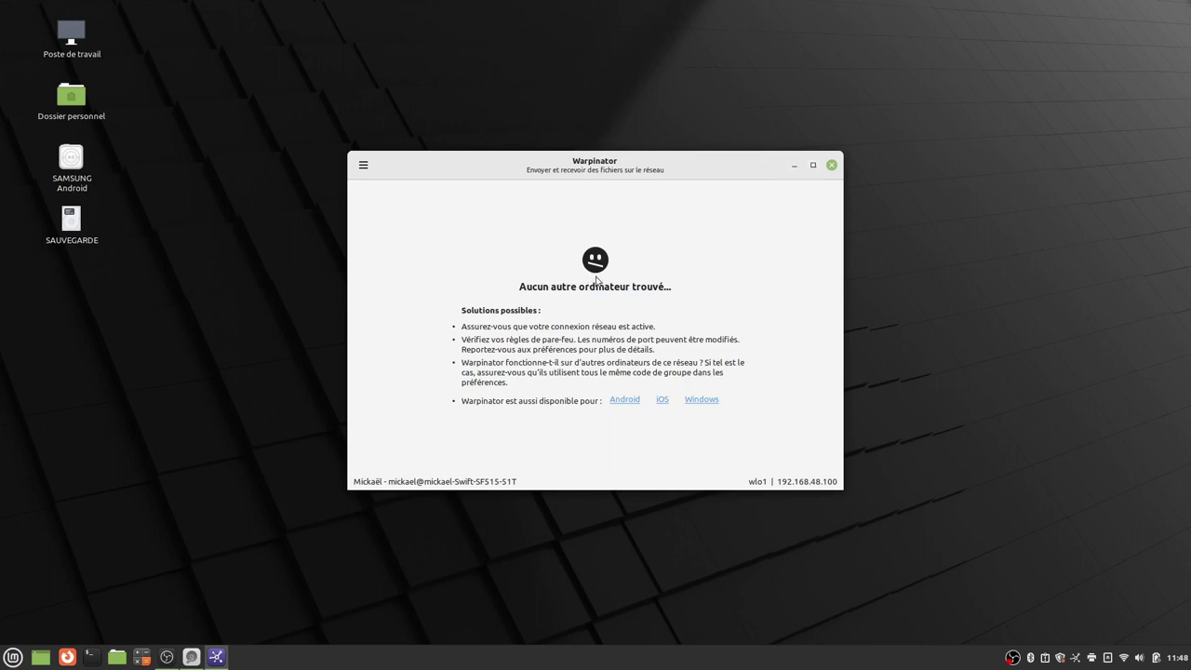
{"action": "left_click", "coordinate": [832, 166]}
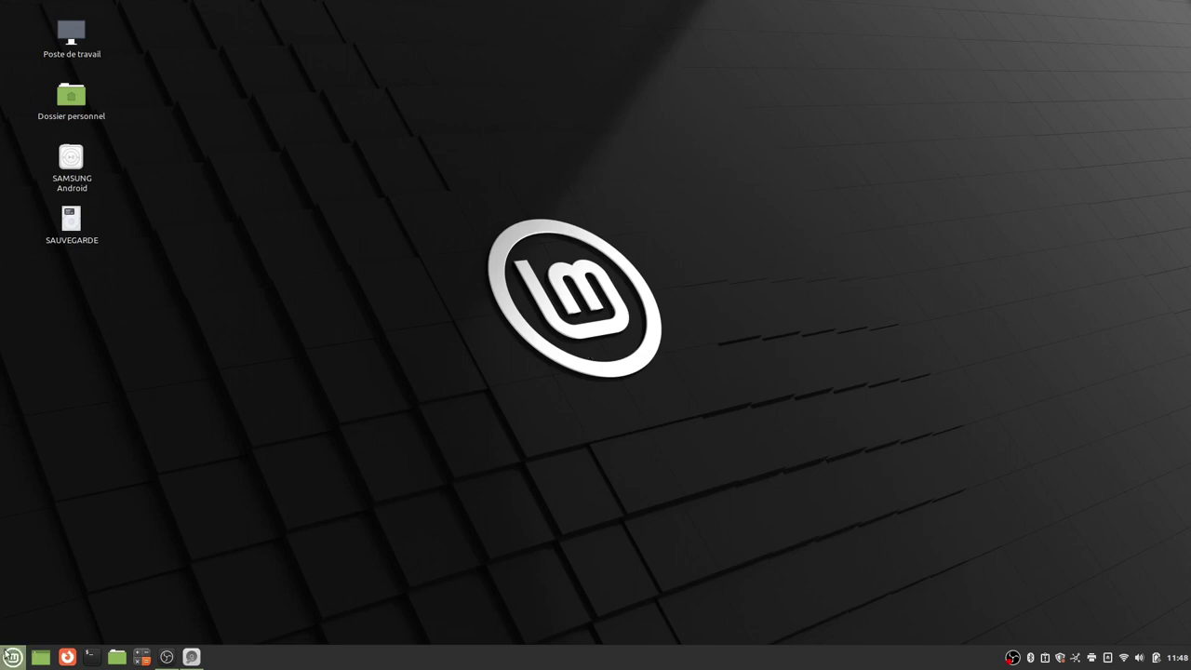
- Uninstall LibreOffice Impress from the Bureautique category, authenticating with the account password and confirming removal of the libreoffice-impress package
{"action": "left_click", "coordinate": [6, 661]}
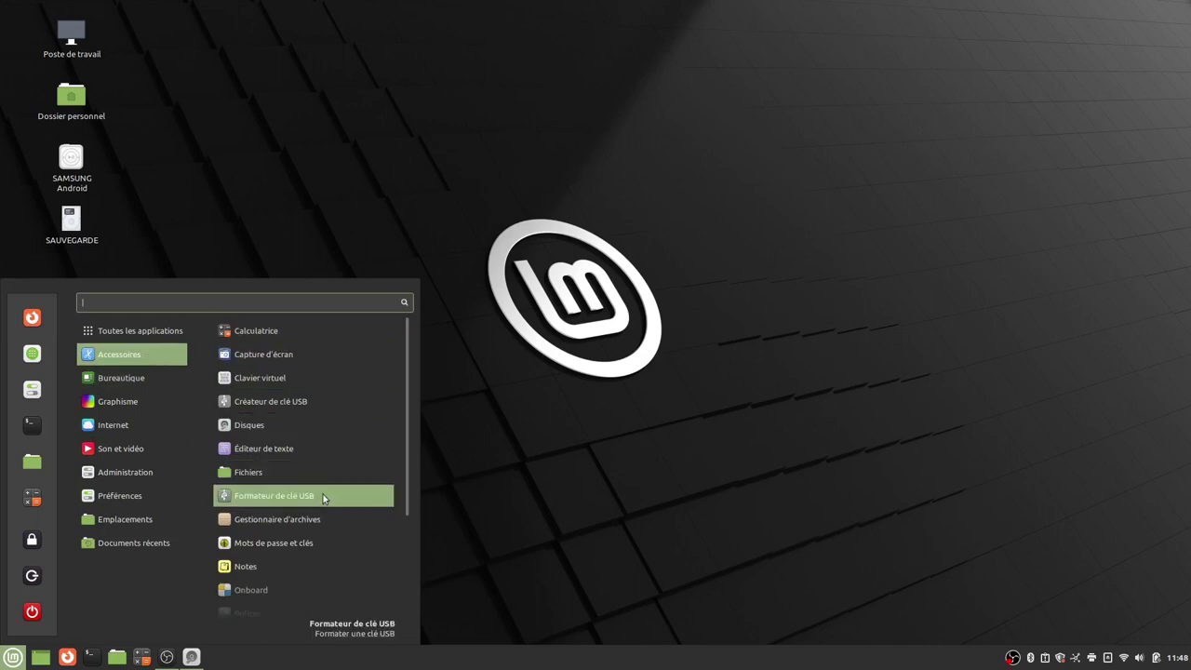
{"action": "scroll", "coordinate": [323, 494], "scroll_direction": "down", "scroll_amount": 3}
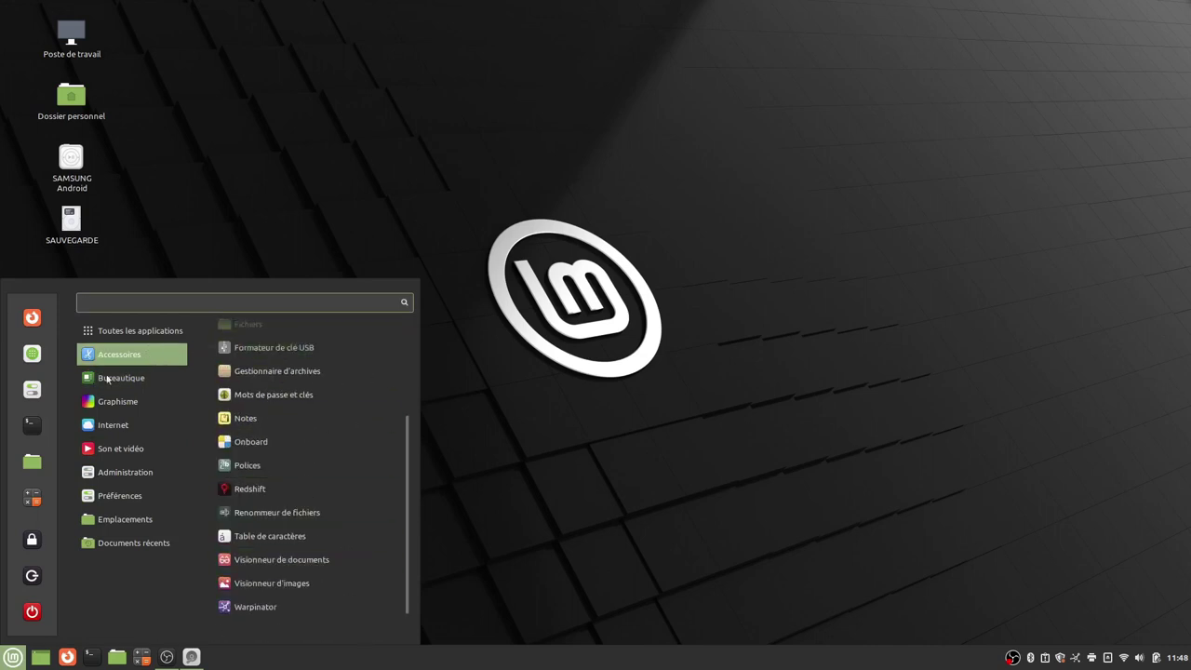
{"action": "mouse_move", "coordinate": [116, 383]}
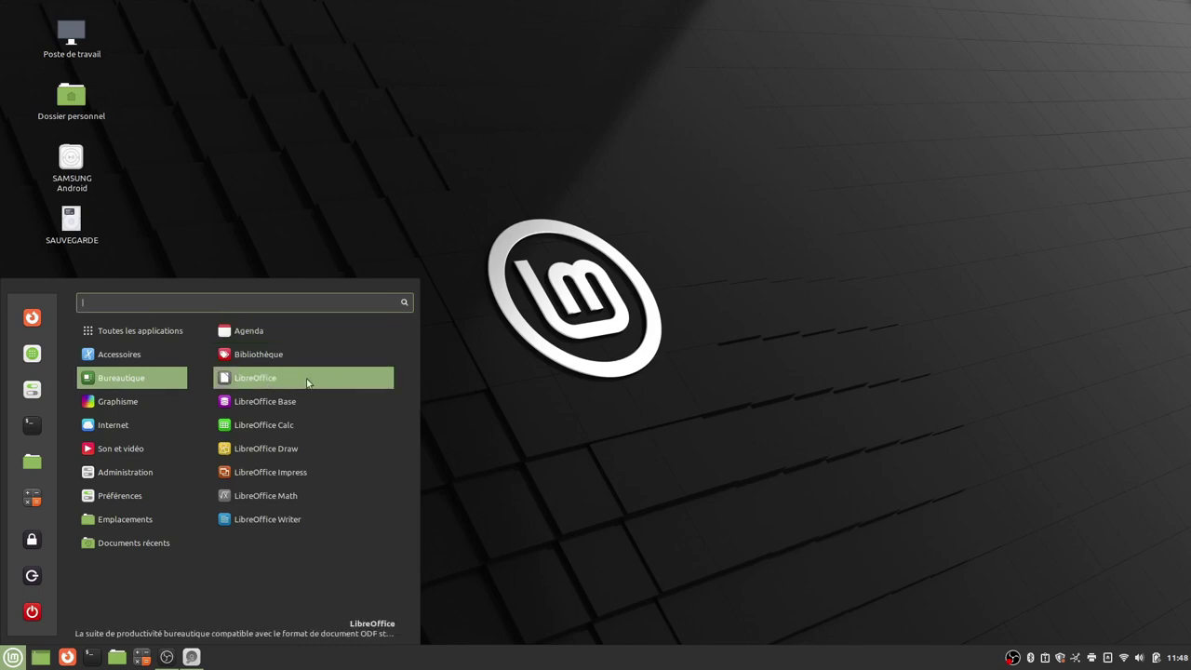
{"action": "right_click", "coordinate": [285, 475]}
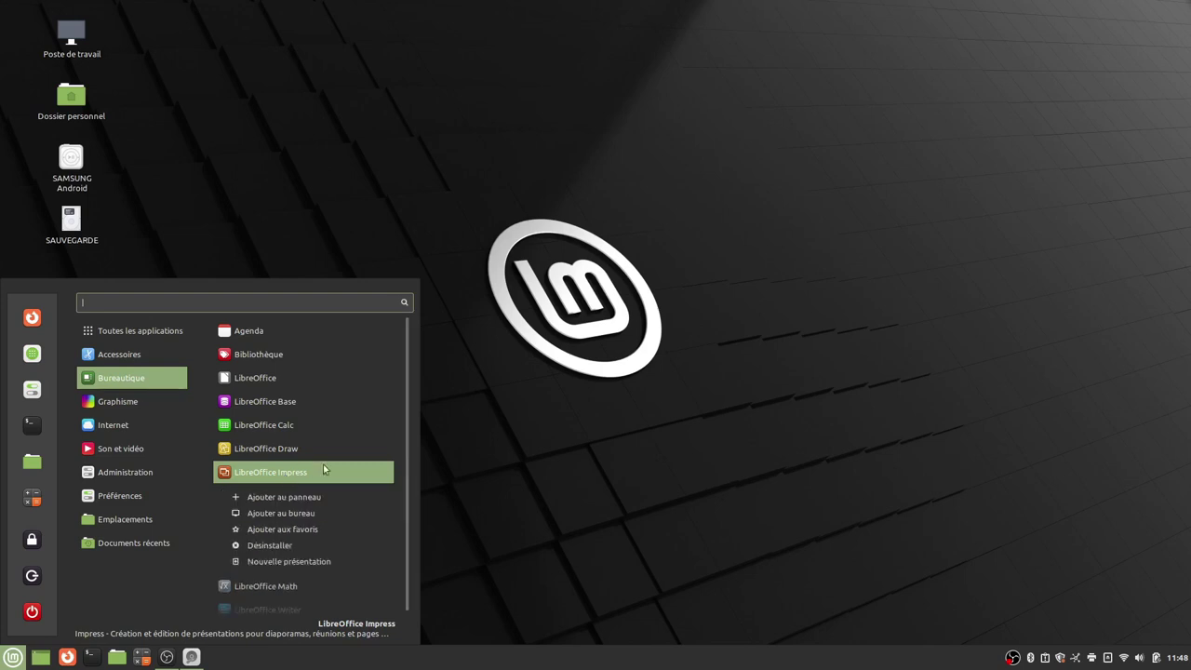
{"action": "left_click", "coordinate": [277, 550]}
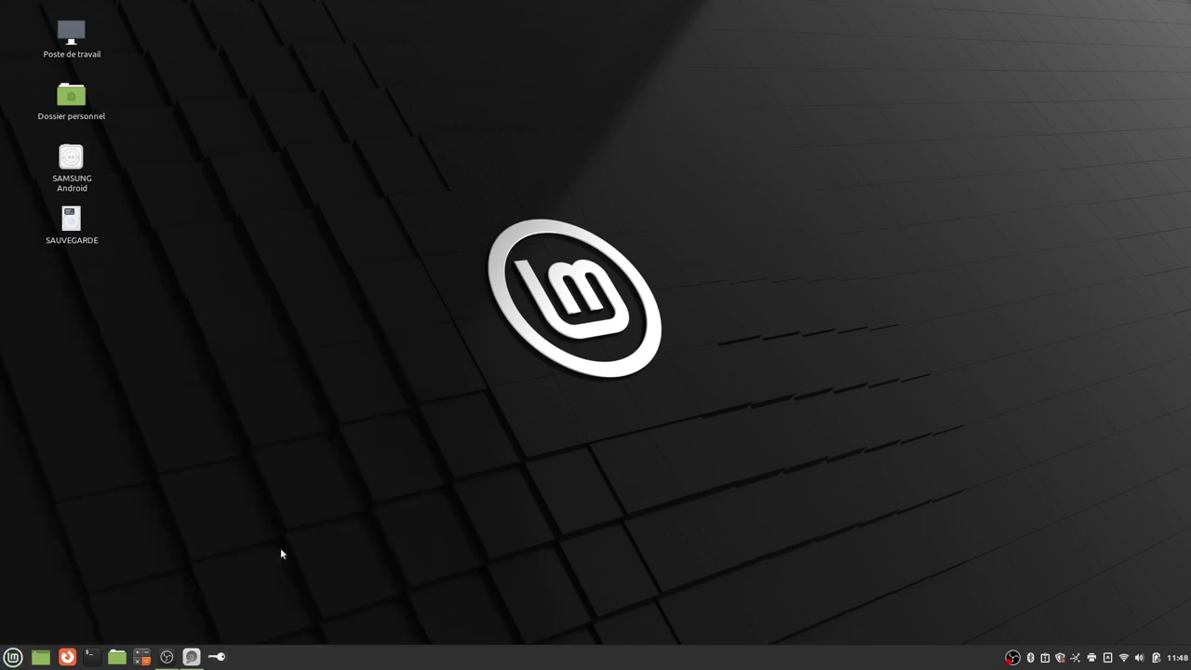
{"action": "key", "text": "Return"}
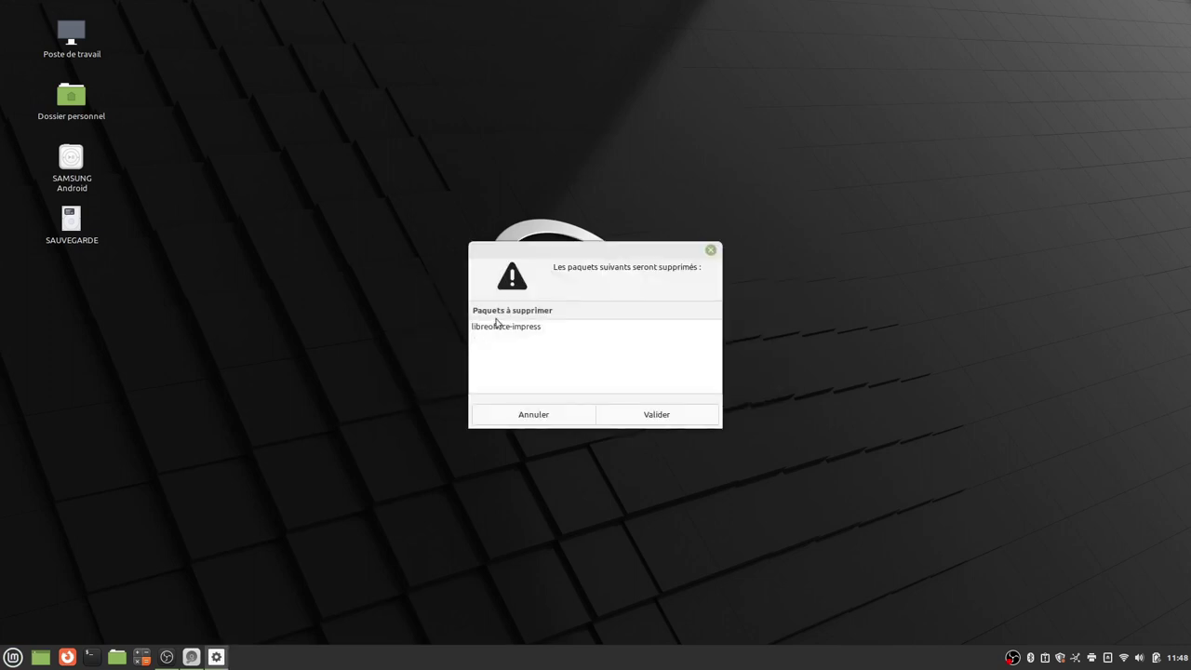
{"action": "left_click", "coordinate": [494, 327]}
{"action": "left_click", "coordinate": [644, 418]}
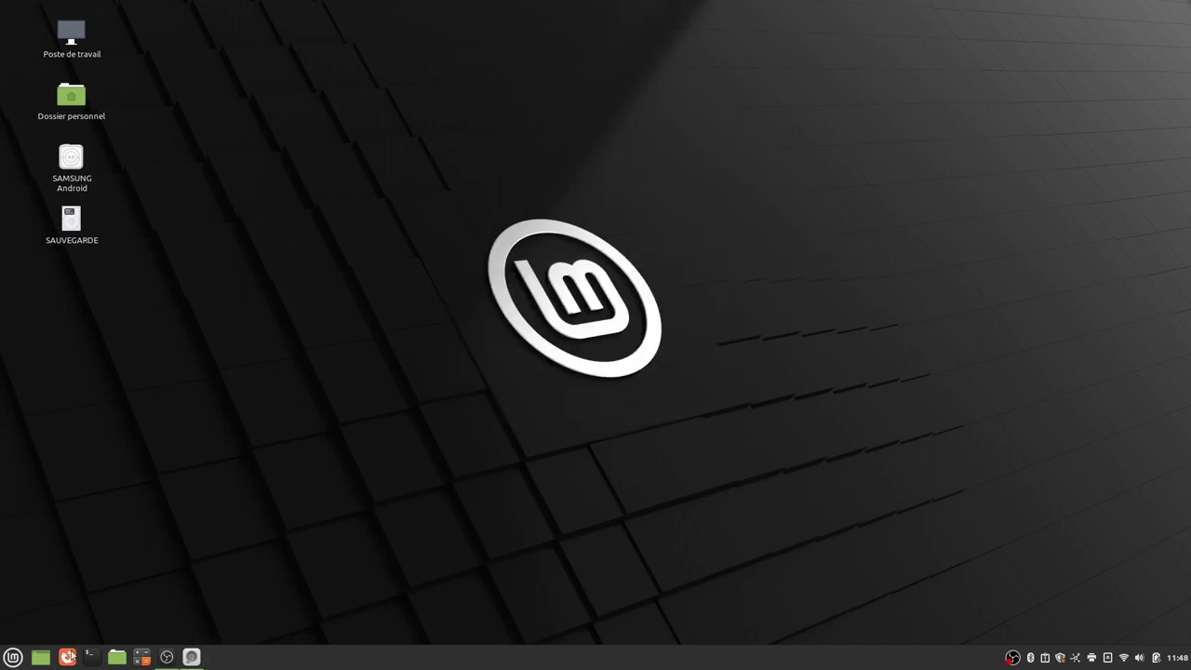
- Check the Bureautique category, open the LibreOffice start centre, and try to create an Impress presentation
{"action": "left_click", "coordinate": [13, 656]}
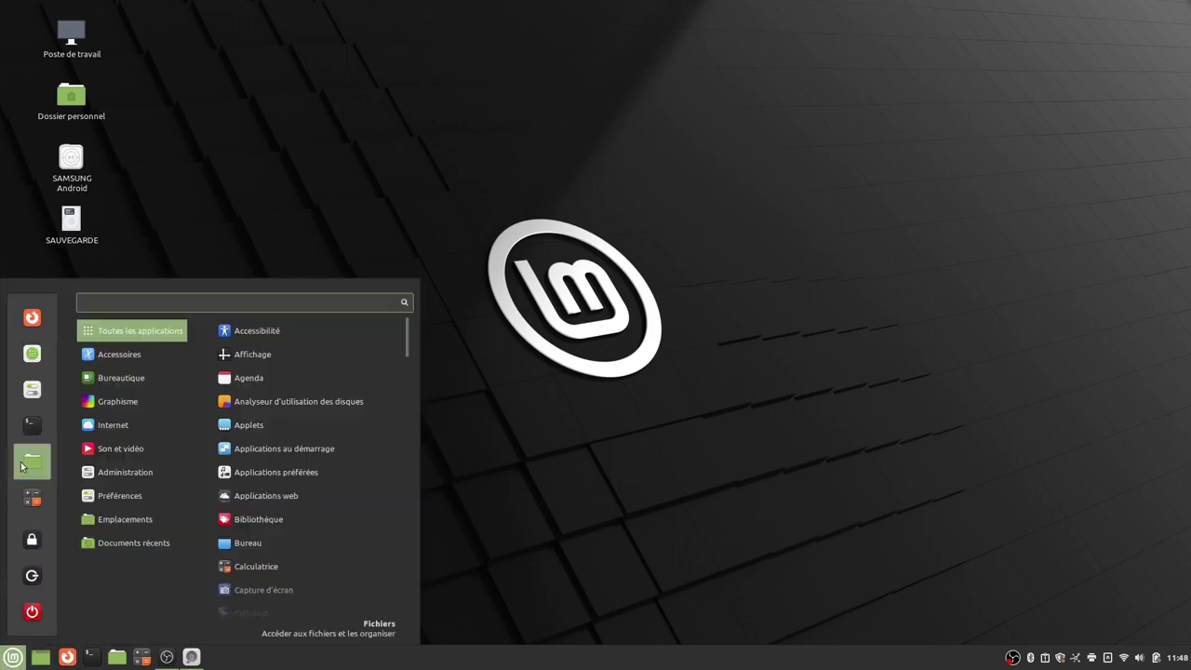
{"action": "mouse_move", "coordinate": [157, 460]}
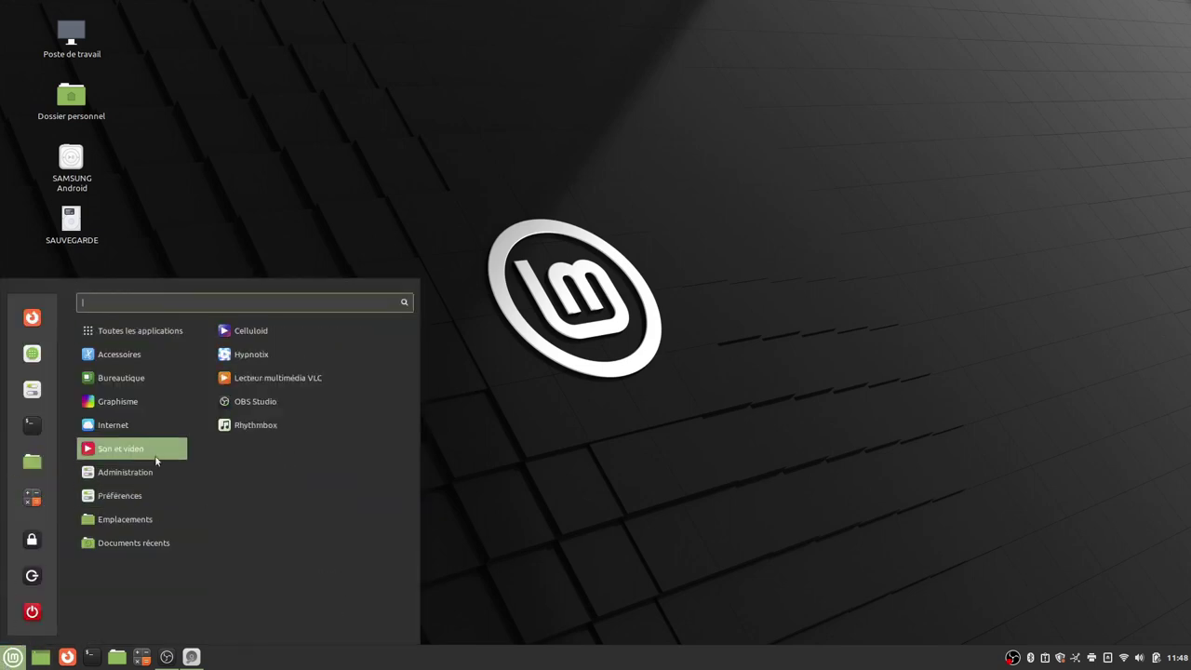
{"action": "mouse_move", "coordinate": [167, 378]}
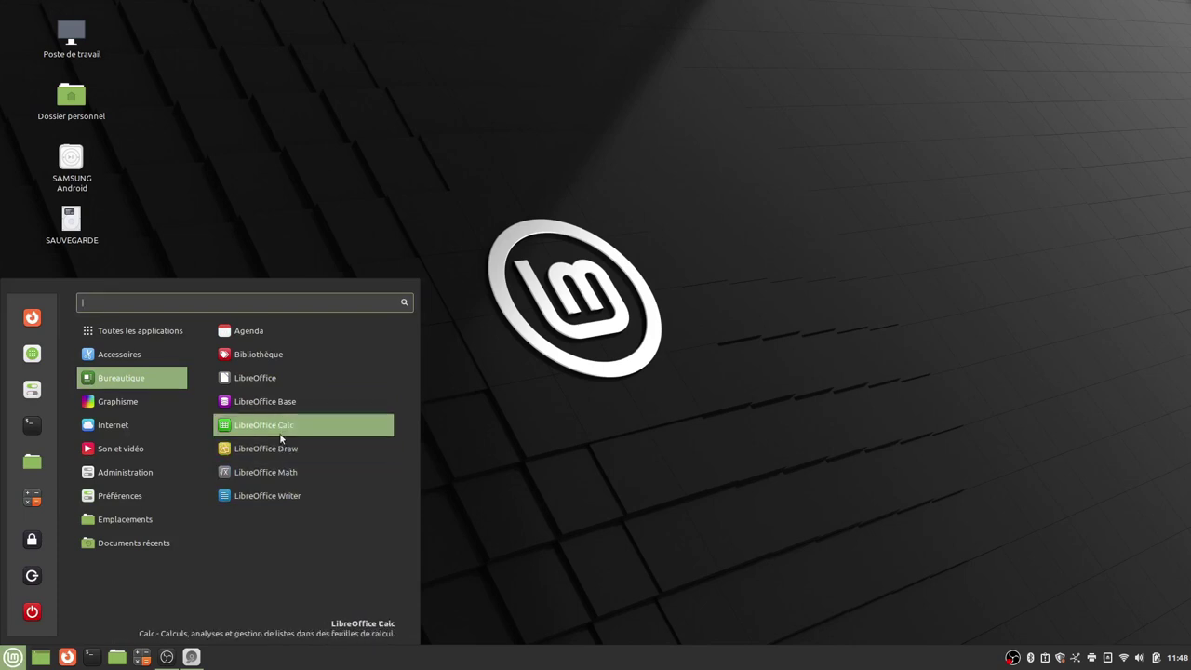
{"action": "left_click", "coordinate": [266, 382]}
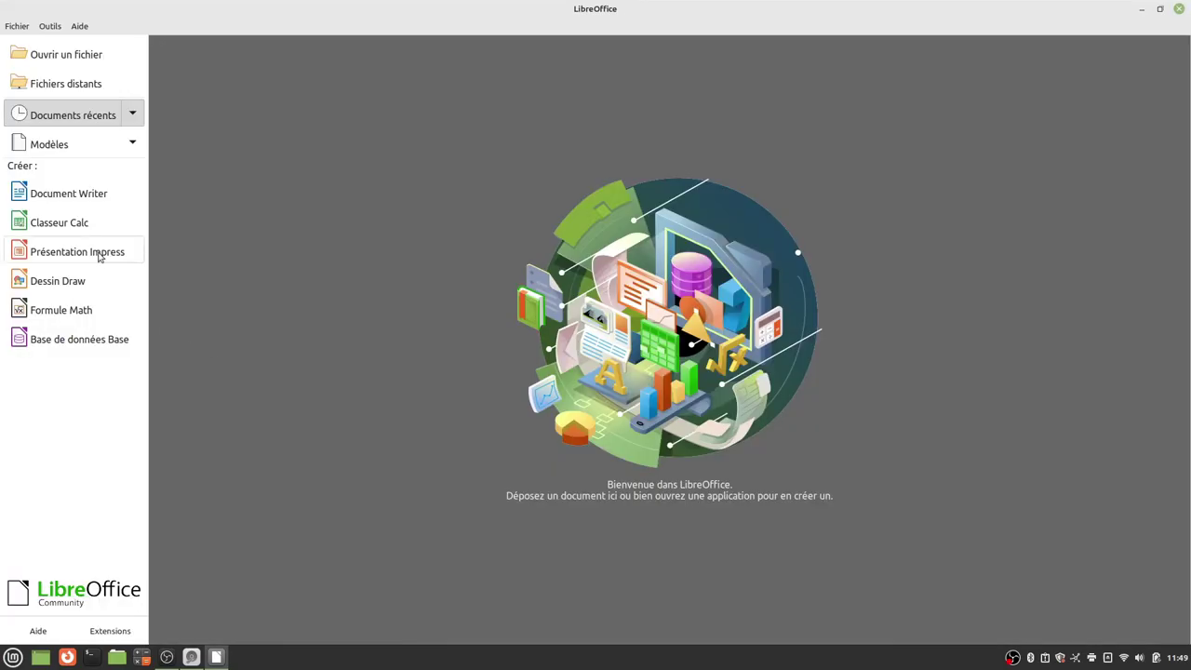
{"action": "left_click", "coordinate": [99, 256]}
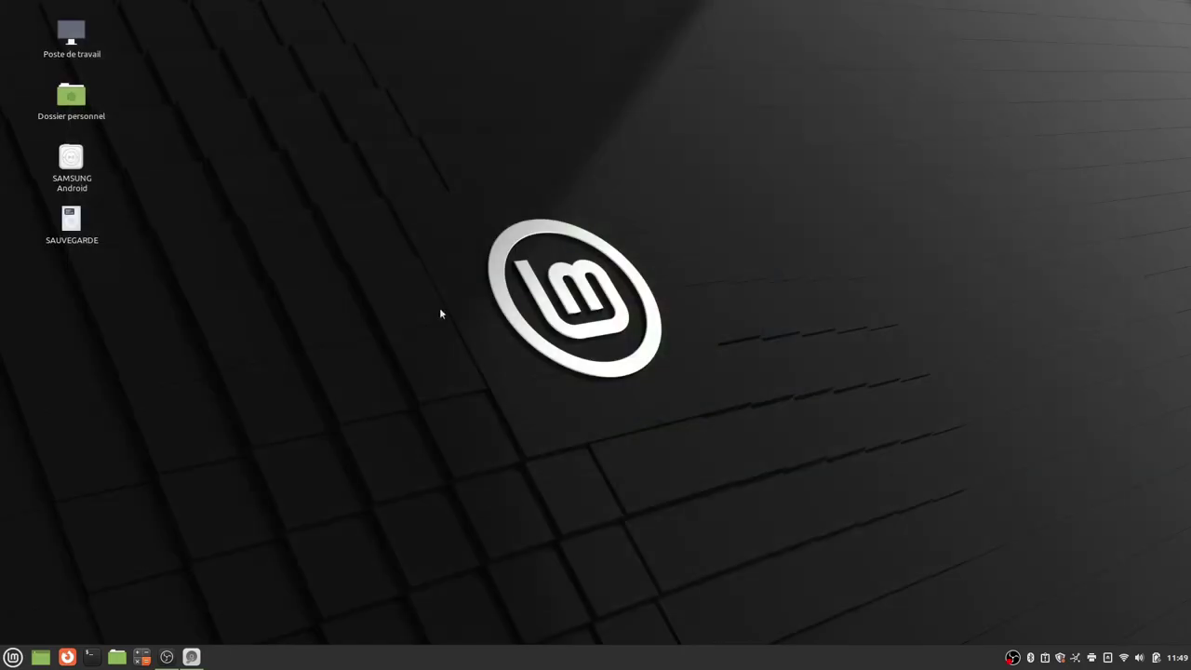
- Open Dessin from the Graphisme category, read its release notes and close them, and maximize the drawing window
{"action": "left_click", "coordinate": [13, 657]}
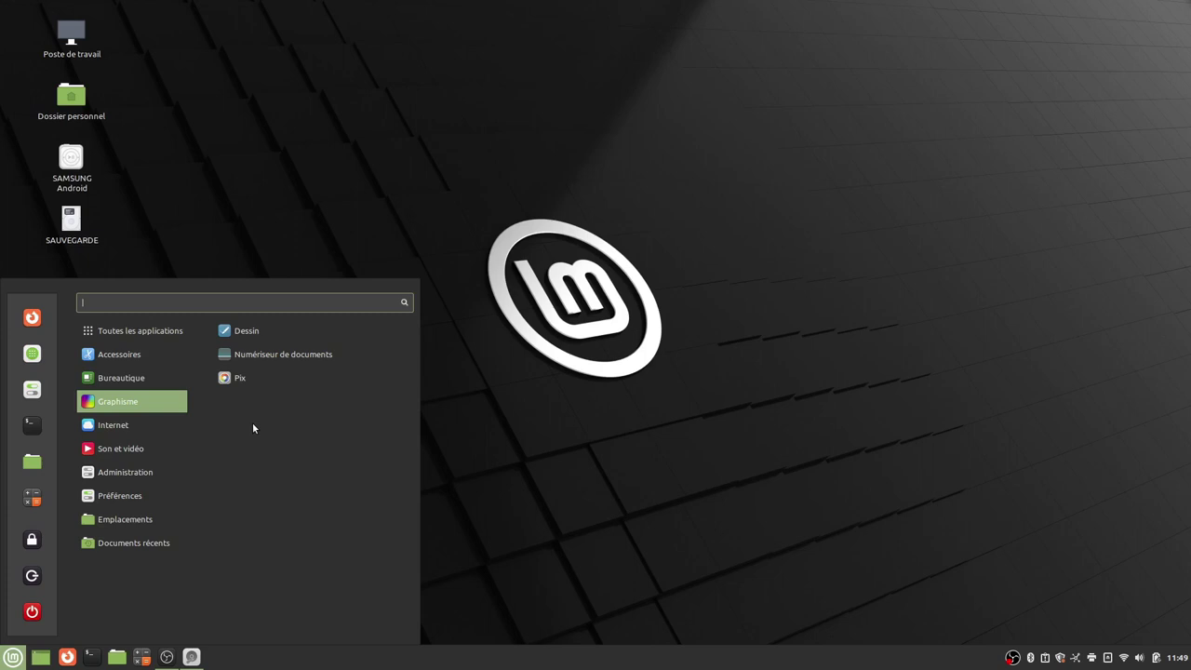
{"action": "left_click", "coordinate": [259, 331]}
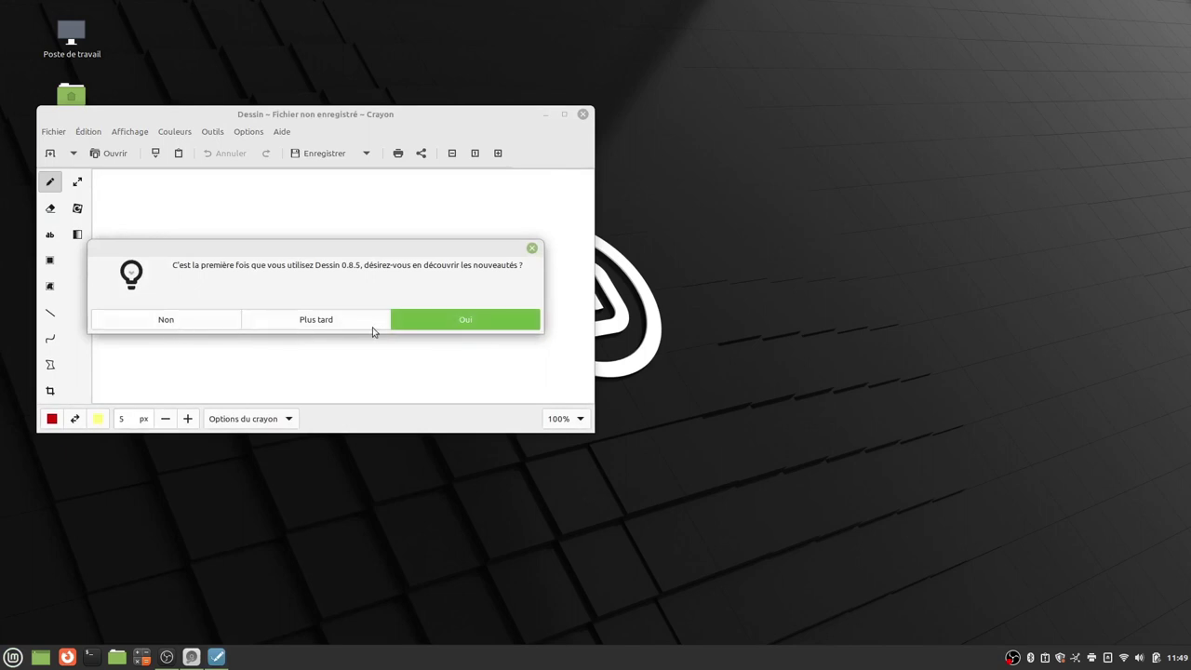
{"action": "left_click", "coordinate": [437, 327]}
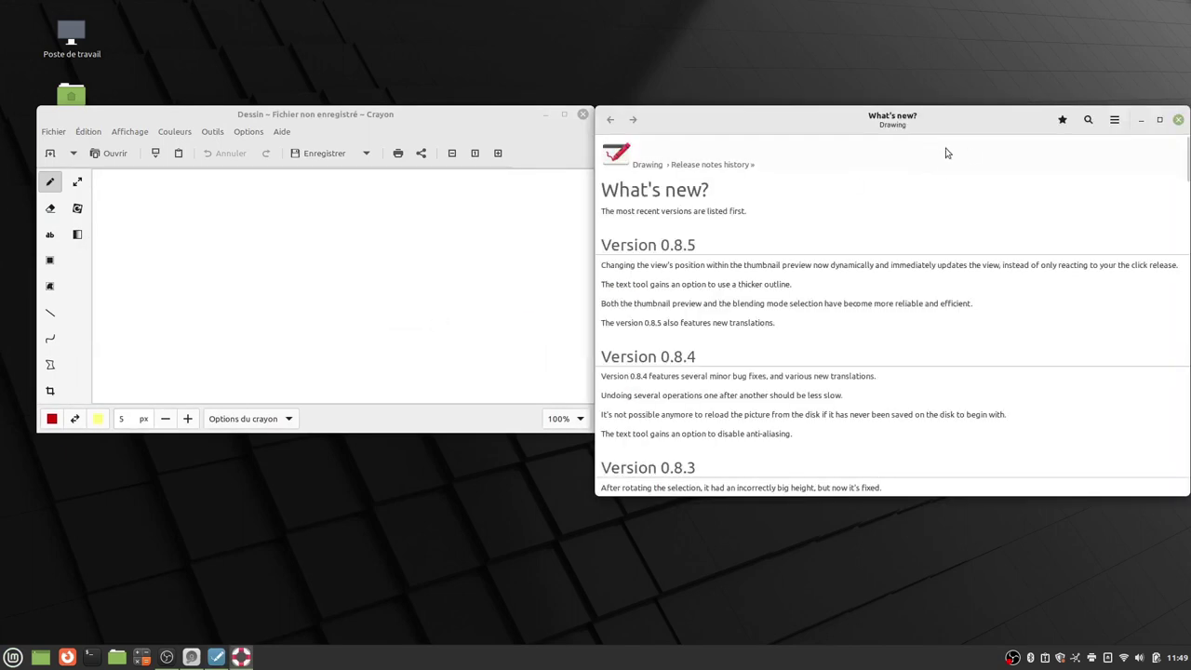
{"action": "scroll", "coordinate": [907, 212], "scroll_direction": "down", "scroll_amount": 1}
{"action": "scroll", "coordinate": [901, 211], "scroll_direction": "down", "scroll_amount": 10}
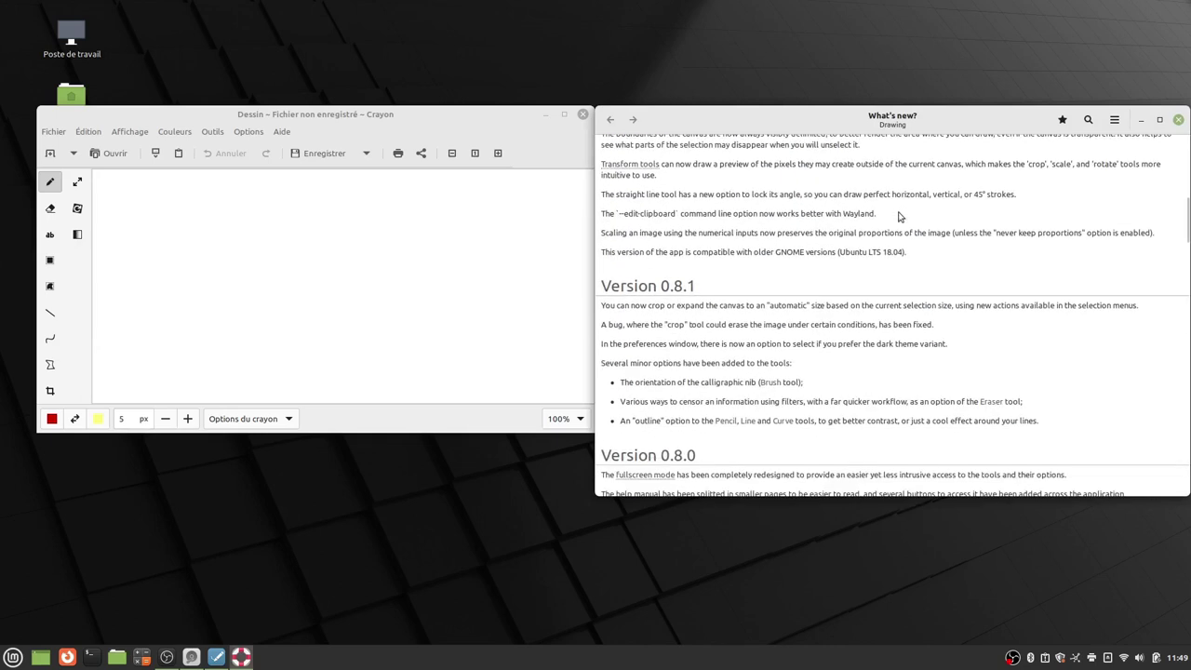
{"action": "left_click", "coordinate": [1178, 119]}
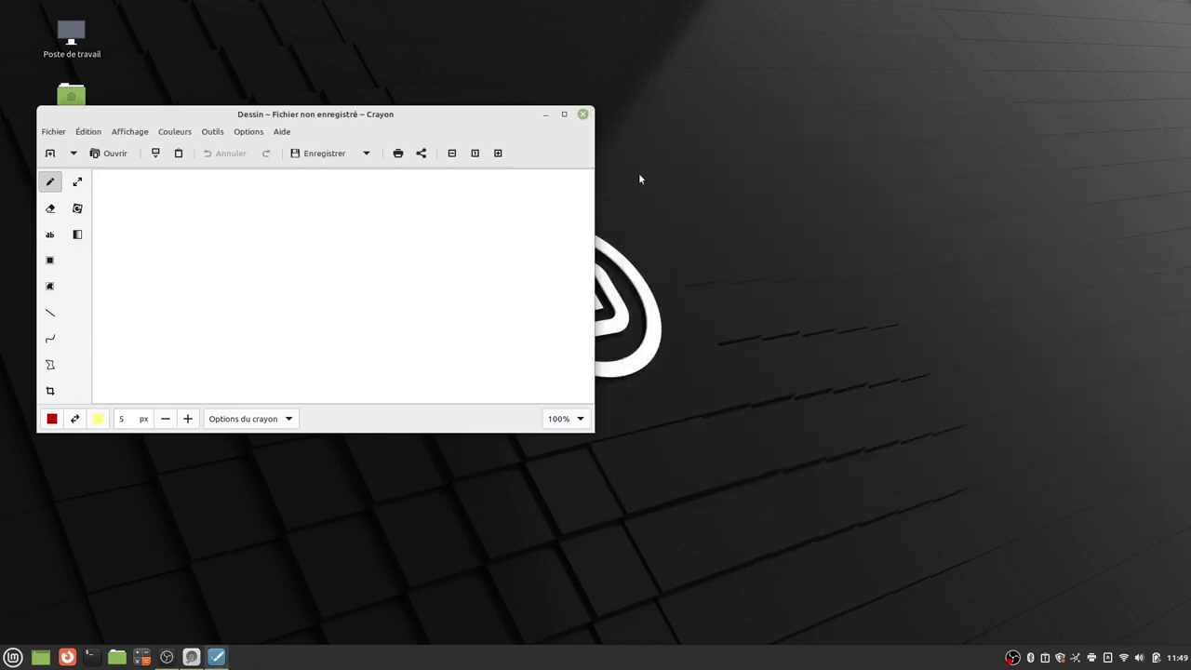
{"action": "left_click", "coordinate": [563, 115]}
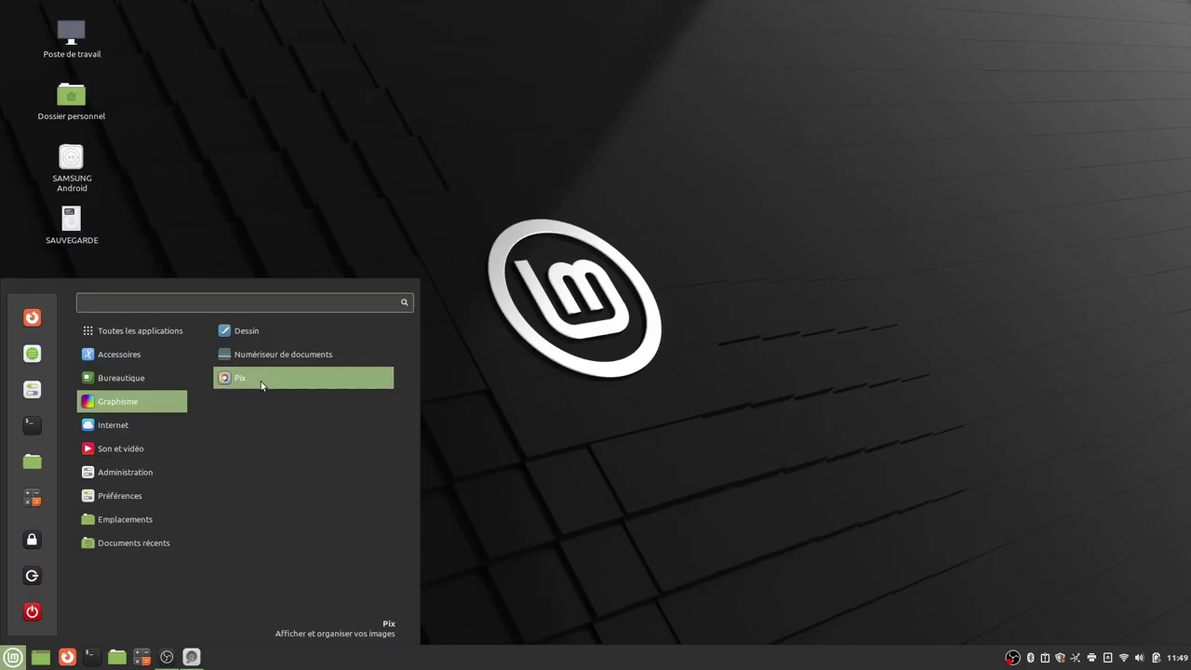
- Open Pix from the Graphisme category, examine its maximized image browser, and close it
{"action": "left_click", "coordinate": [260, 380]}
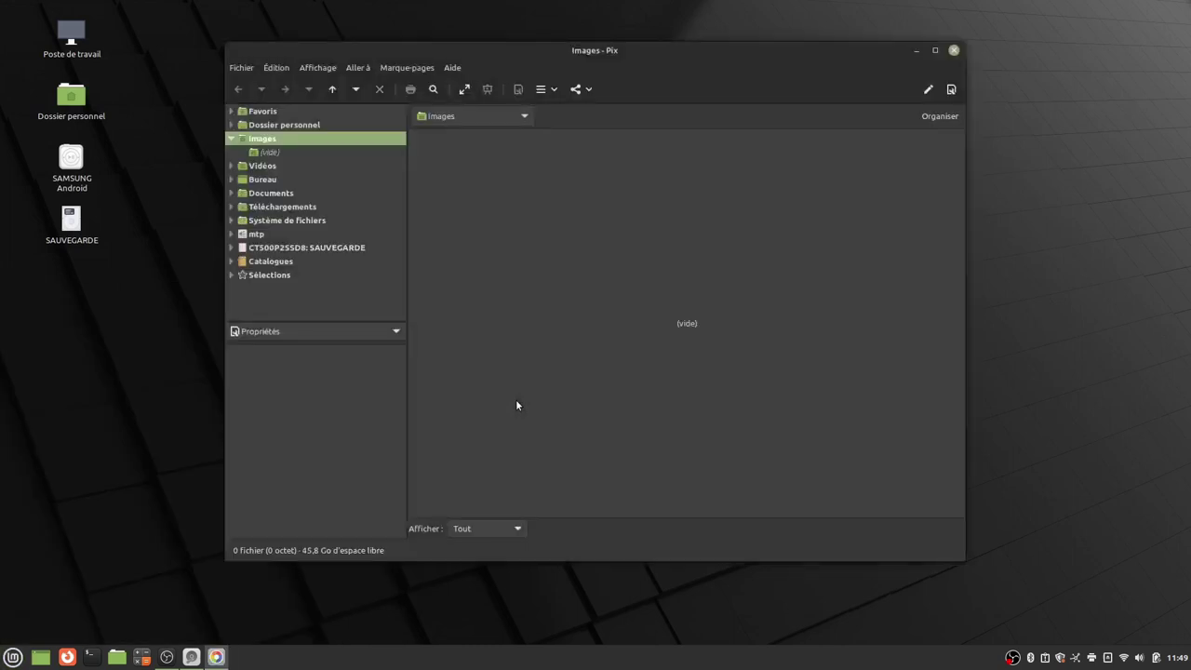
{"action": "left_click", "coordinate": [935, 51]}
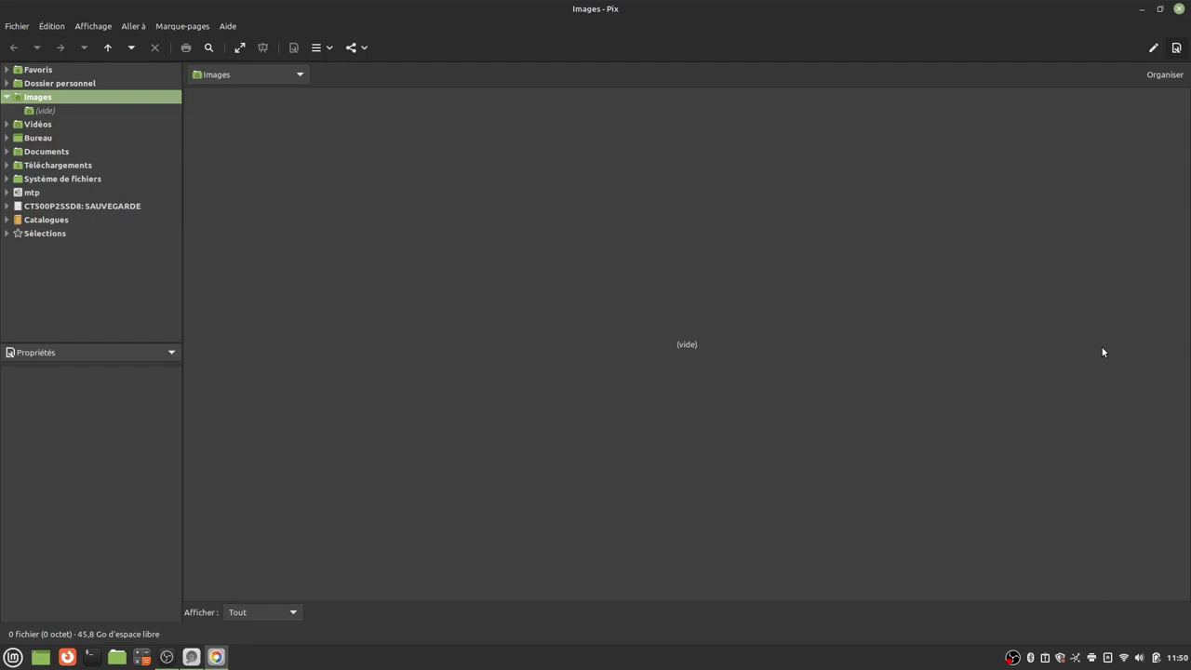
{"action": "left_click", "coordinate": [1180, 10]}
- Open Applications web from the Internet category and move its window to the middle of the desktop
{"action": "key", "text": "super"}
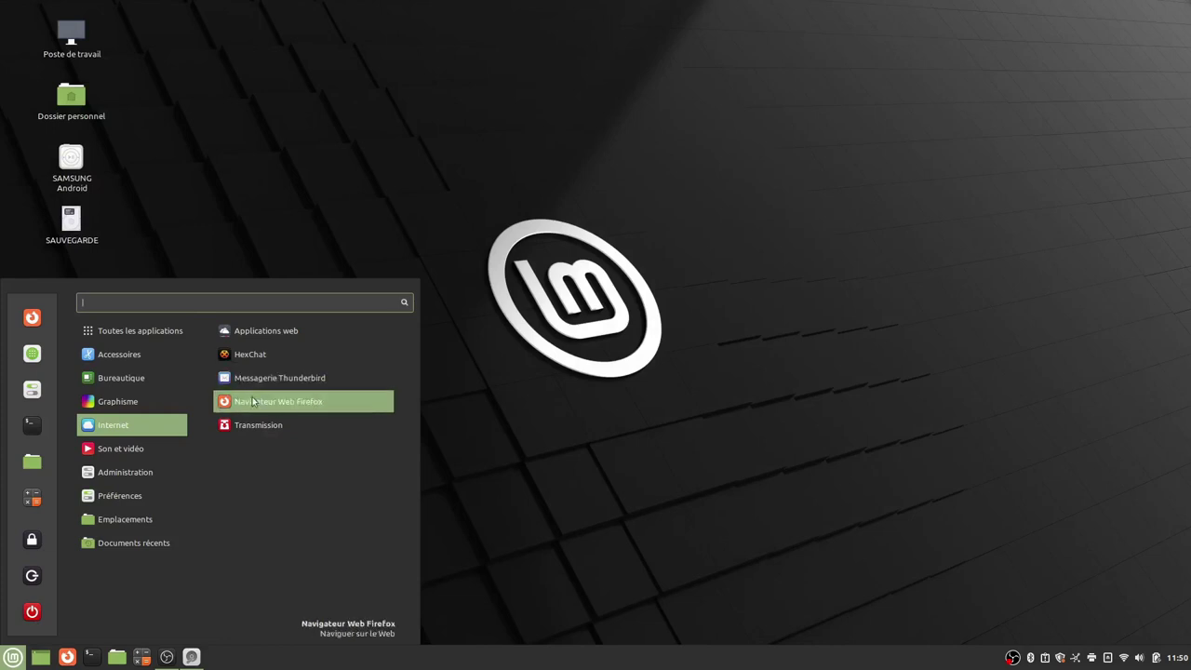
{"action": "left_click", "coordinate": [266, 333]}
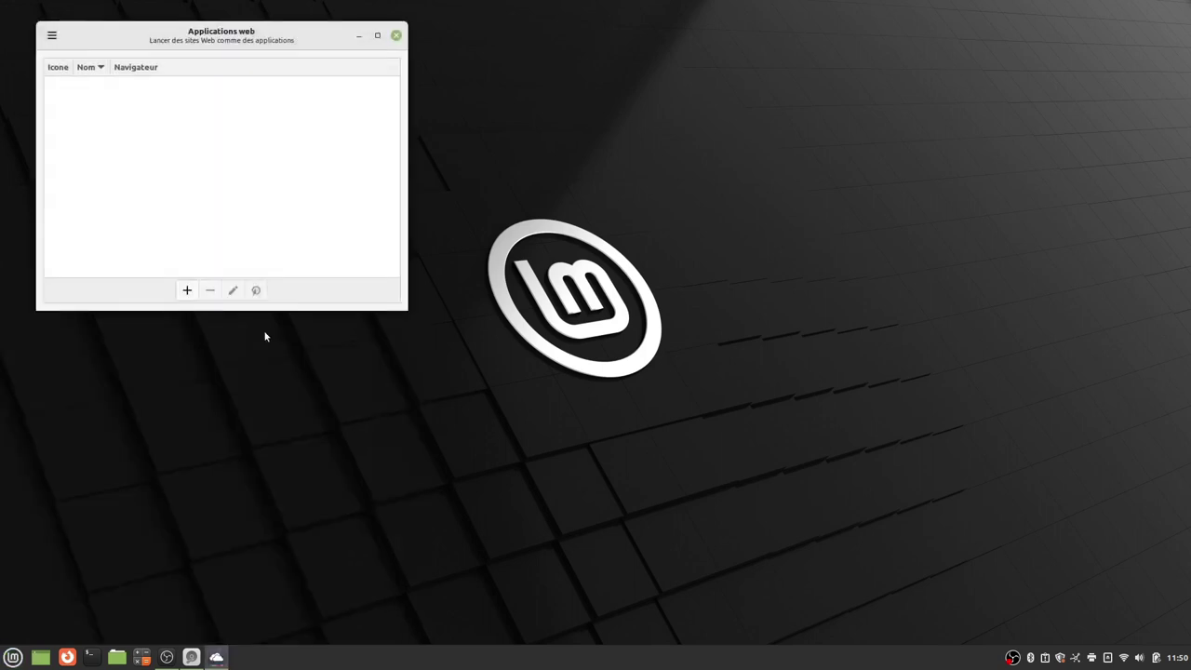
{"action": "left_click_drag", "start_coordinate": [231, 34], "coordinate": [596, 121]}
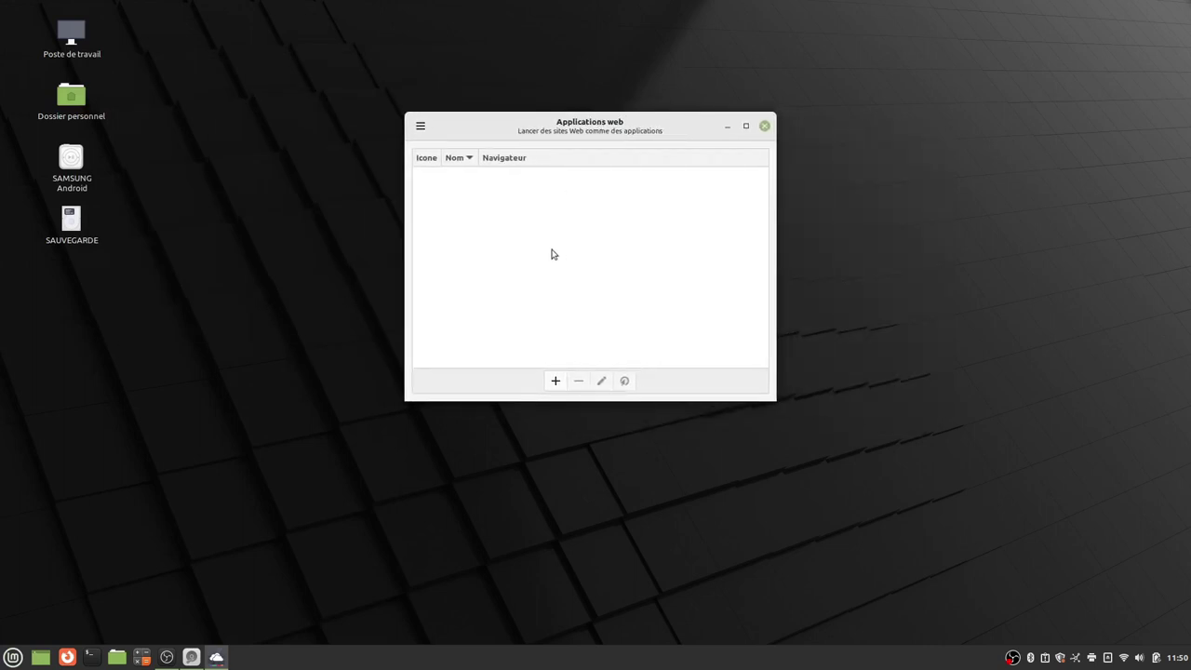
- Switch to Firefox and search the web for "libre a quimperle"
{"action": "left_click", "coordinate": [68, 657]}
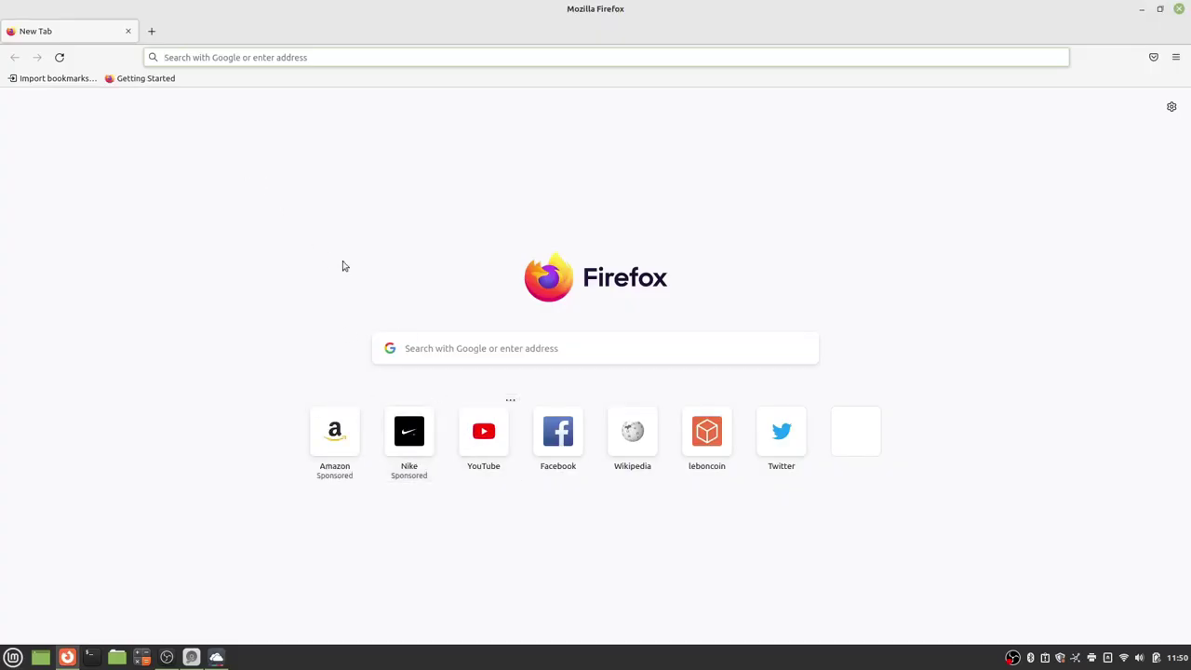
{"action": "left_click", "coordinate": [206, 58]}
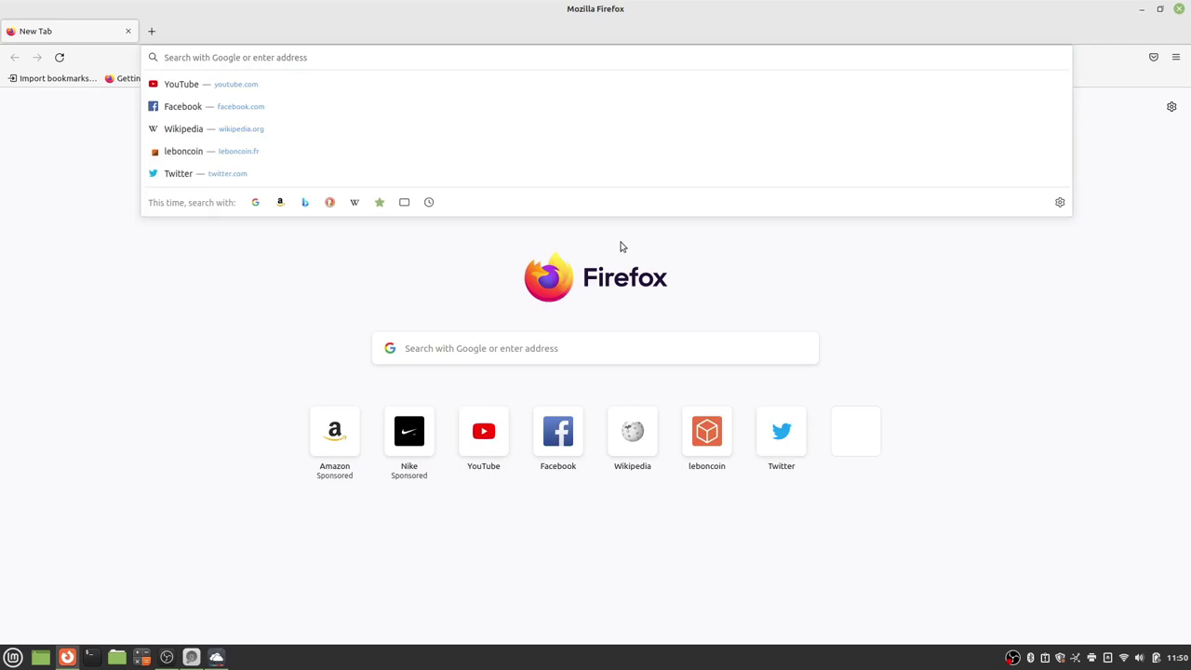
{"action": "type", "text": "libre a quimperle"}
{"action": "key", "text": "Return"}
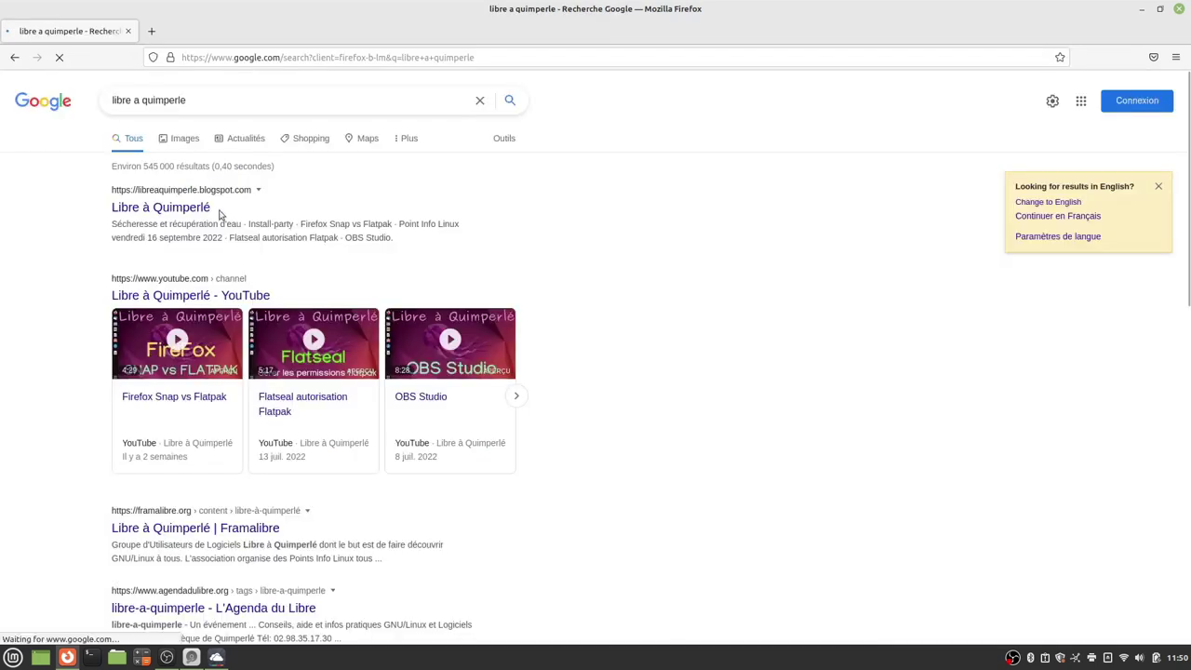
- Open the Libre à Quimperlé blog from the search results, accept its cookie notice, and go to the Htop à vide page
{"action": "left_click", "coordinate": [198, 206]}
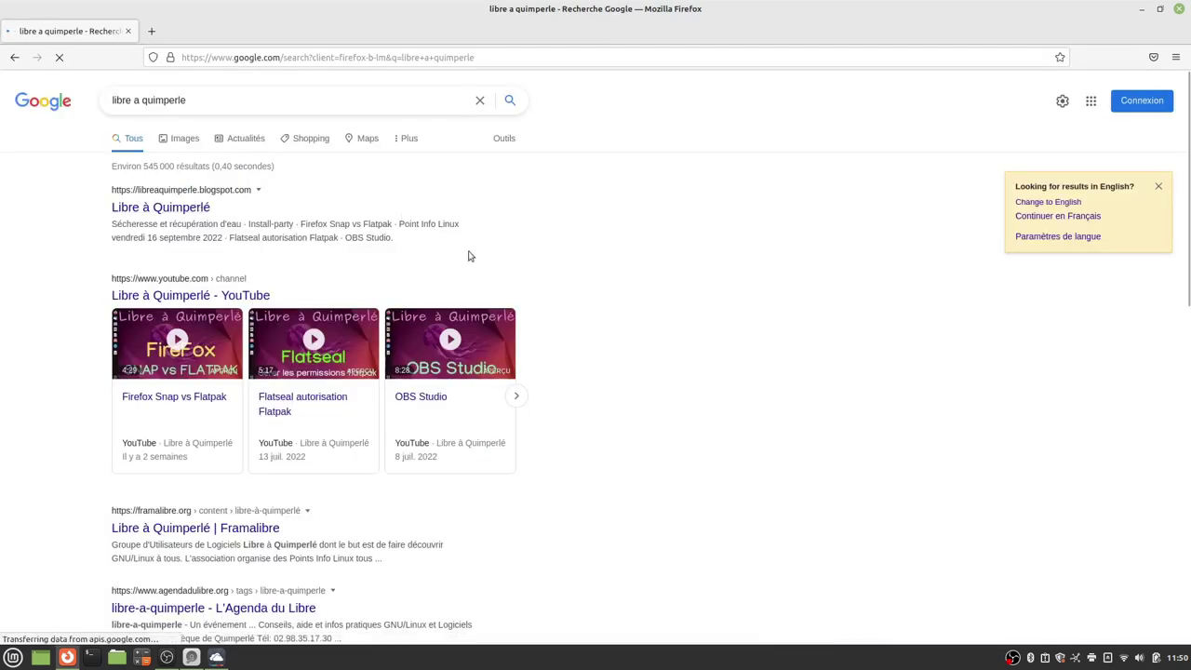
{"action": "left_click", "coordinate": [295, 204]}
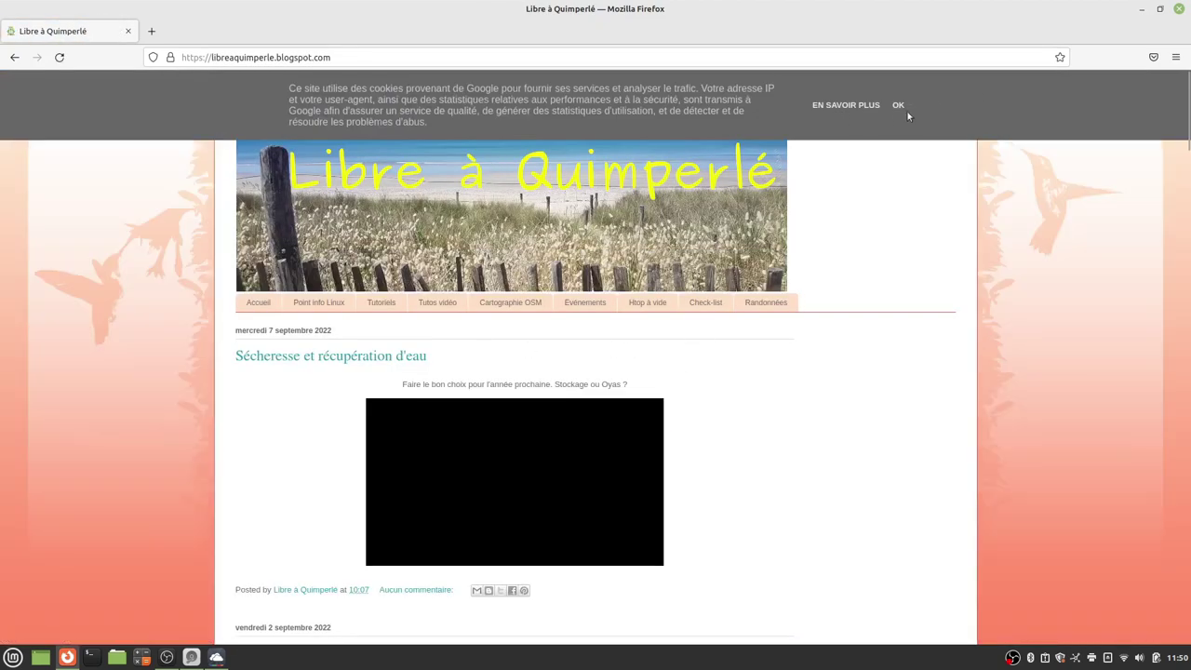
{"action": "left_click", "coordinate": [899, 105]}
{"action": "left_click", "coordinate": [649, 311]}
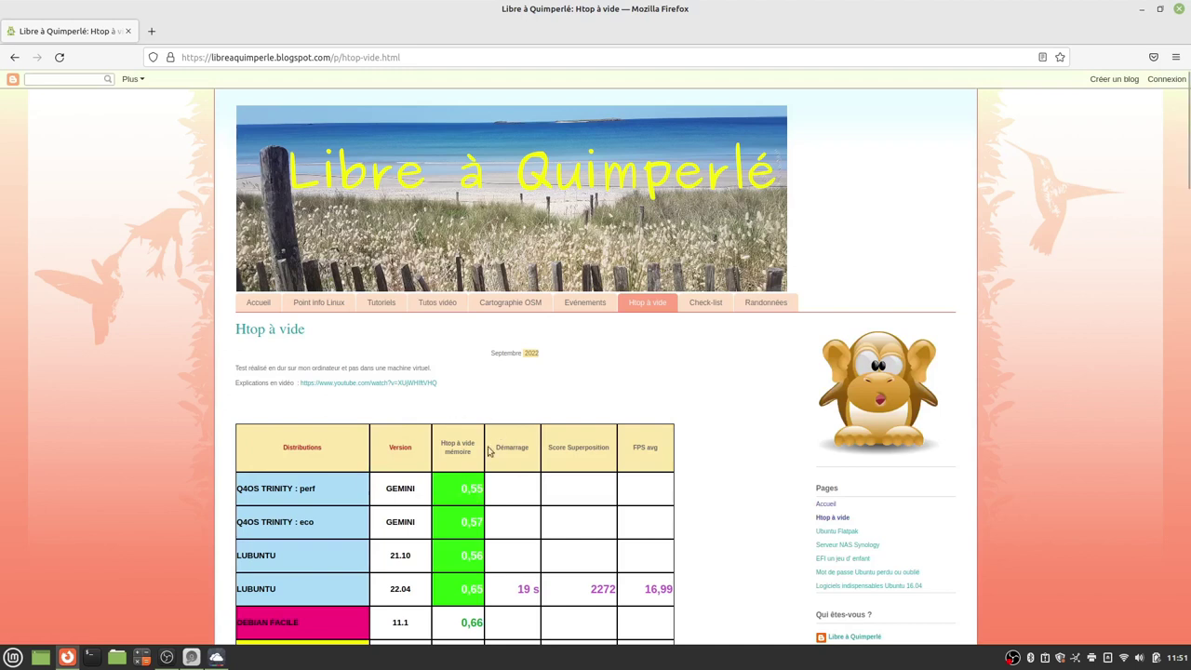
- Examine the Htop à vide table, comparing idle memory use of the Linux Mint 21 Cinnamon, Mate and Xfce editions with other distributions
{"action": "scroll", "coordinate": [510, 474], "scroll_direction": "down", "scroll_amount": 5}
{"action": "scroll", "coordinate": [510, 475], "scroll_direction": "down", "scroll_amount": 5}
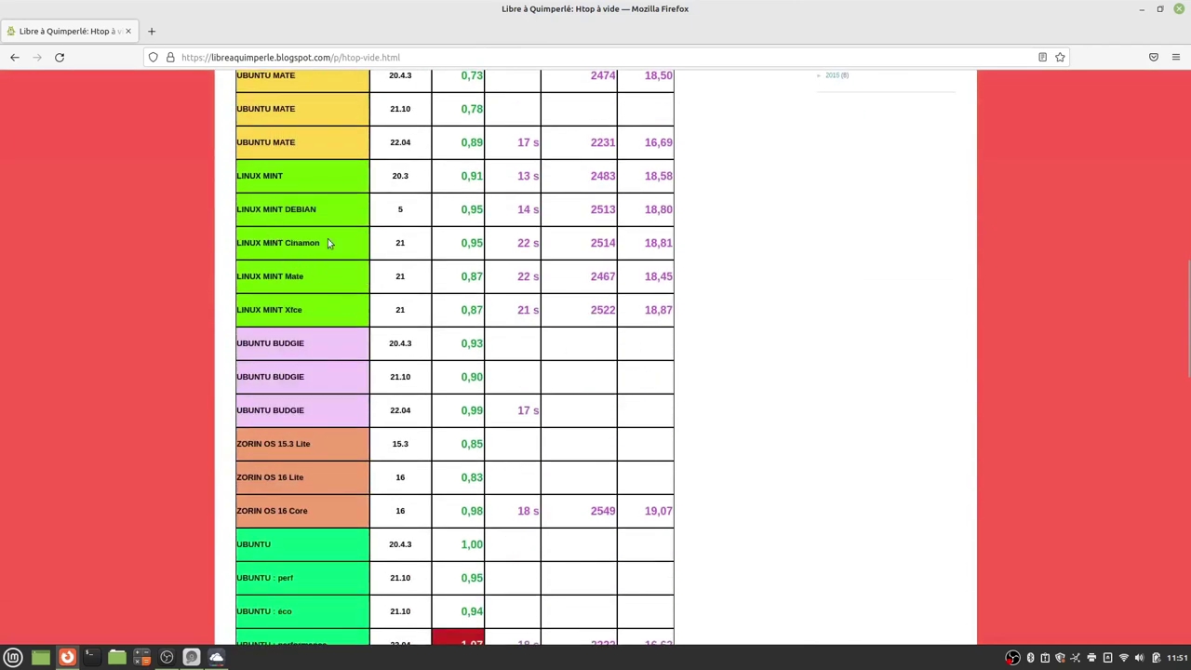
{"action": "scroll", "coordinate": [549, 312], "scroll_direction": "up", "scroll_amount": 10}
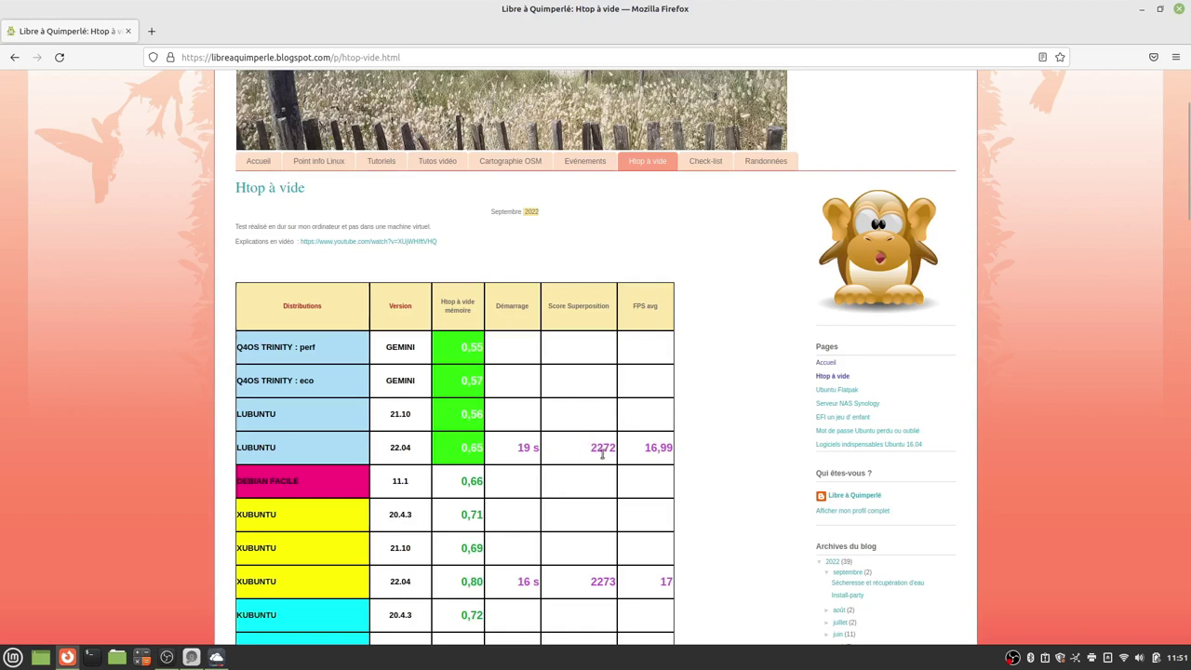
{"action": "scroll", "coordinate": [592, 449], "scroll_direction": "down", "scroll_amount": 10}
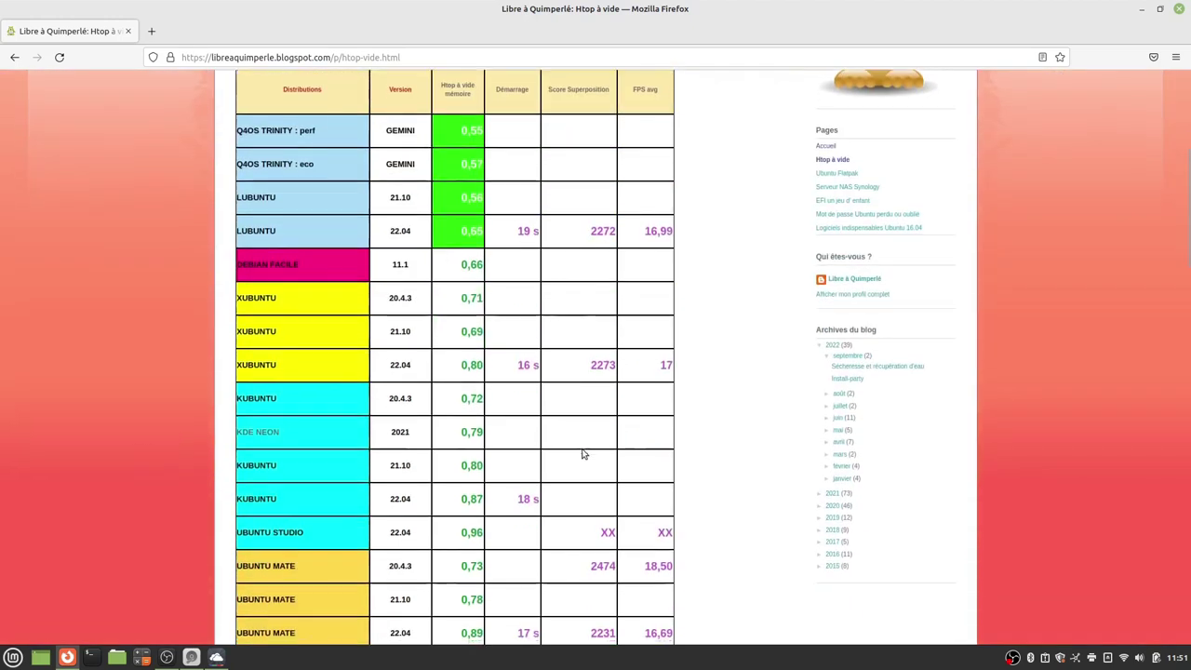
{"action": "scroll", "coordinate": [580, 452], "scroll_direction": "up", "scroll_amount": 1}
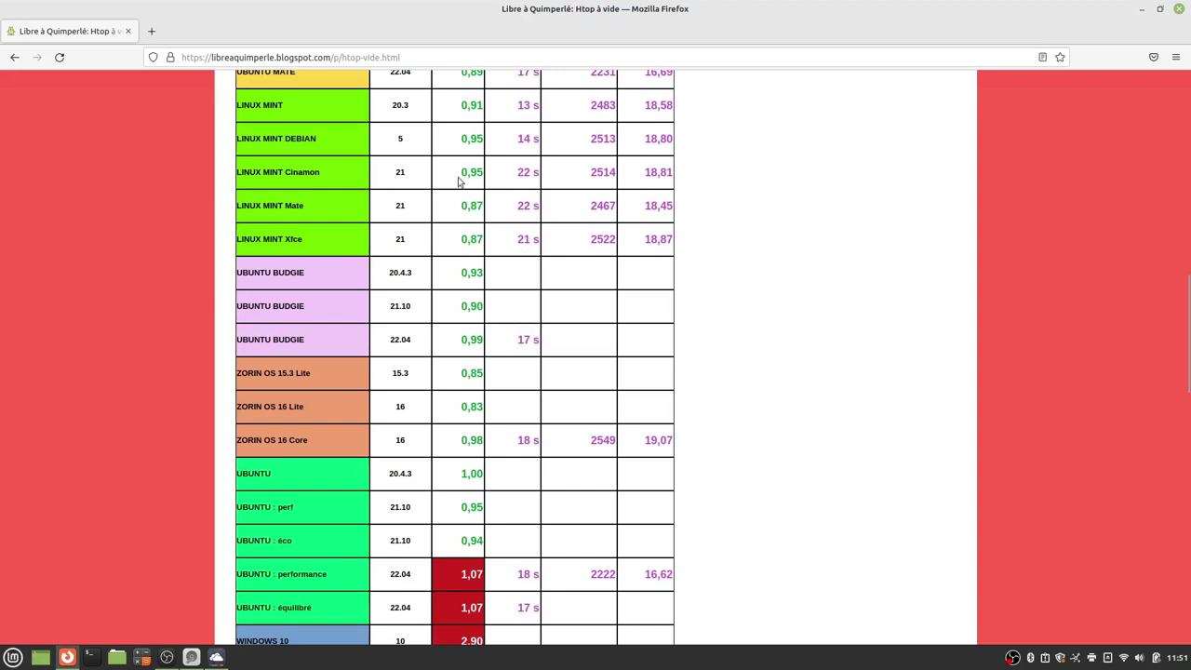
{"action": "left_click_drag", "start_coordinate": [457, 180], "coordinate": [492, 182]}
{"action": "mouse_move", "coordinate": [455, 208]}
{"action": "left_mouse_down"}
{"action": "mouse_move", "coordinate": [480, 208]}
{"action": "mouse_move", "coordinate": [458, 207]}
{"action": "left_mouse_up"}
{"action": "left_click_drag", "start_coordinate": [457, 239], "coordinate": [485, 240]}
{"action": "scroll", "coordinate": [474, 257], "scroll_direction": "up", "scroll_amount": 10}
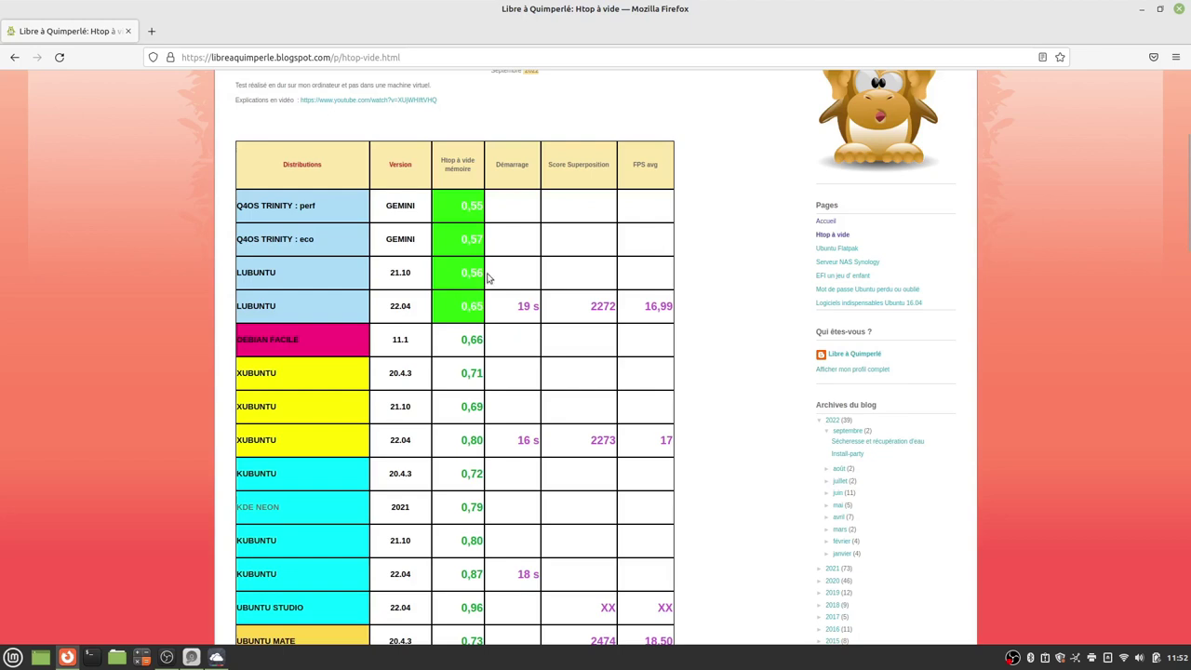
{"action": "scroll", "coordinate": [521, 330], "scroll_direction": "down", "scroll_amount": 10}
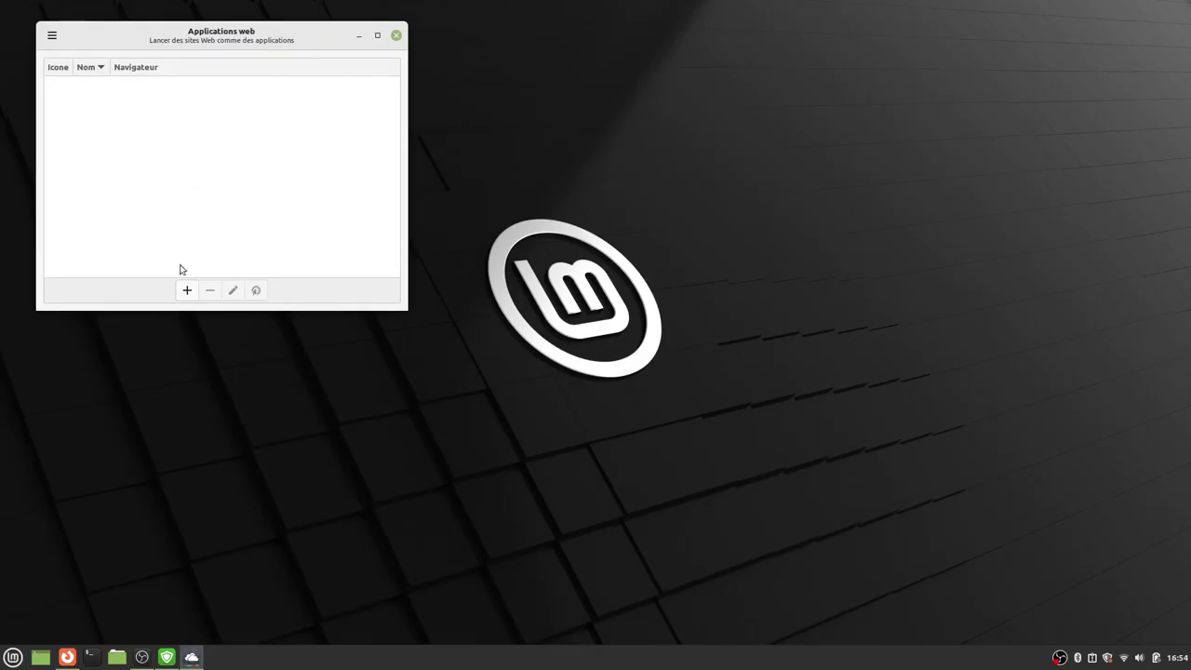
{"action": "left_click", "coordinate": [187, 291]}
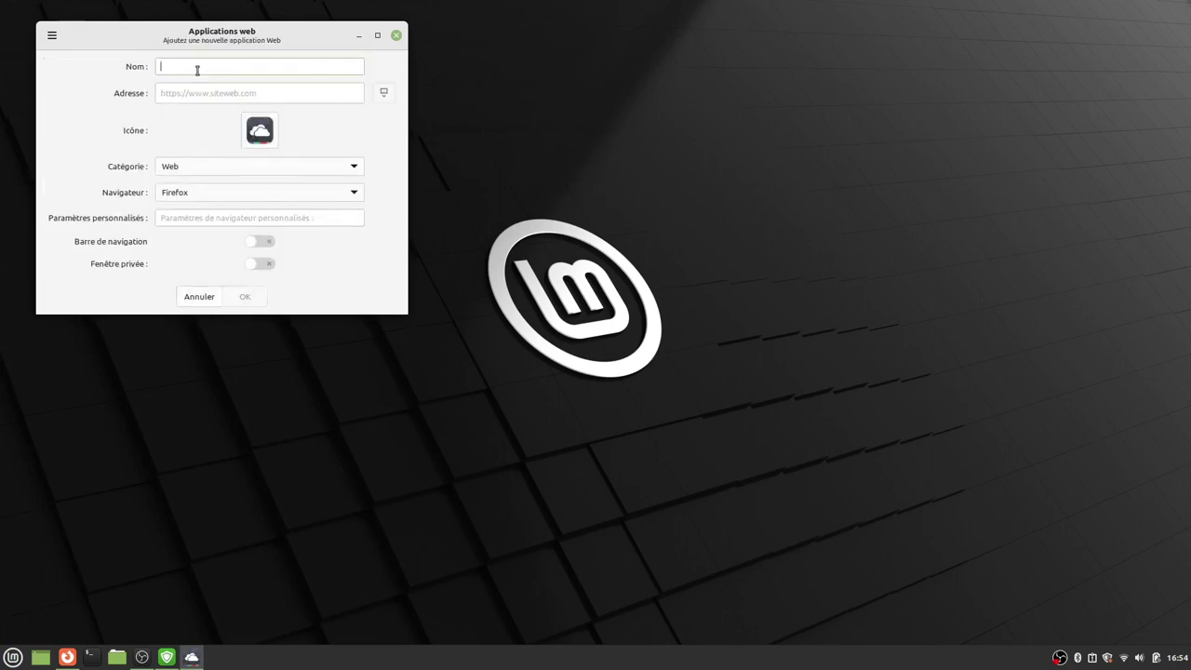
{"action": "type", "text": "Libre à Quimperlé"}
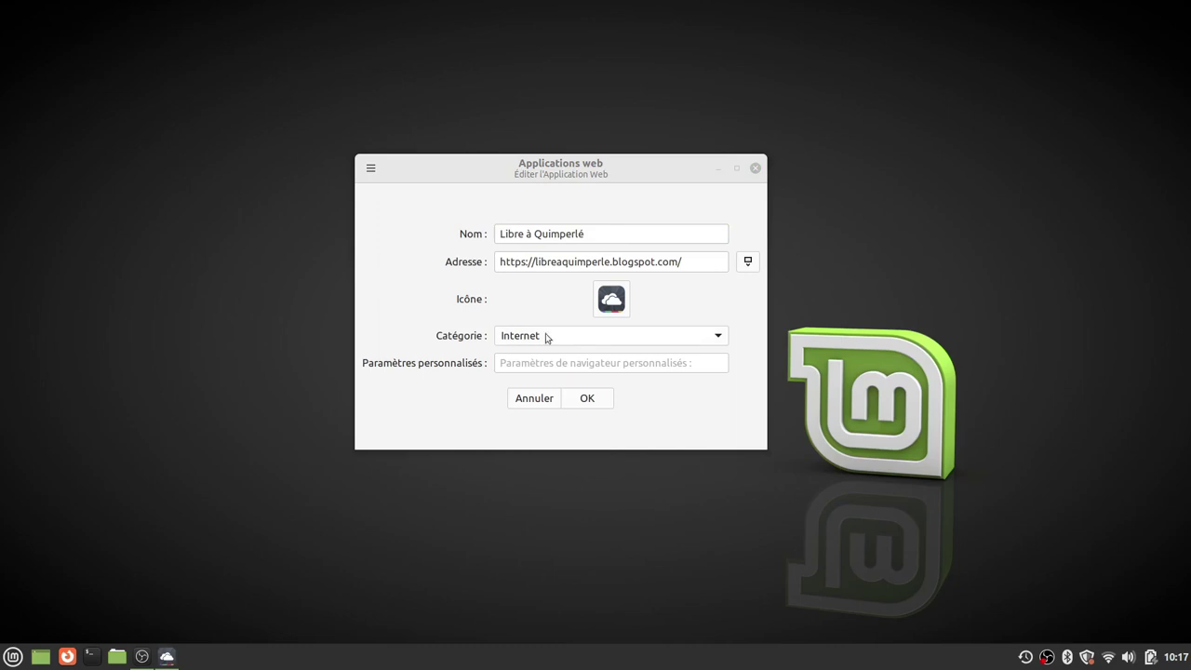
{"action": "left_click", "coordinate": [614, 336]}
{"action": "left_click", "coordinate": [611, 338]}
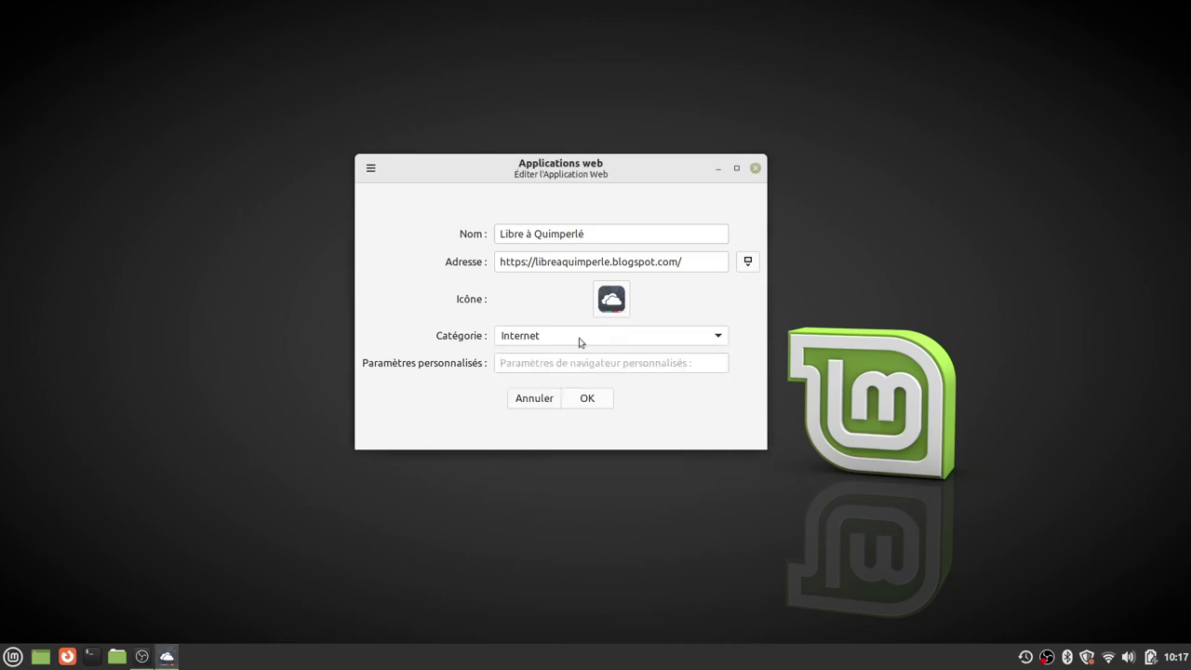
- Launch the Libre à Quimperlé web application from the Internet category and look over its home page
{"action": "left_click", "coordinate": [5, 661]}
{"action": "mouse_move", "coordinate": [140, 393]}
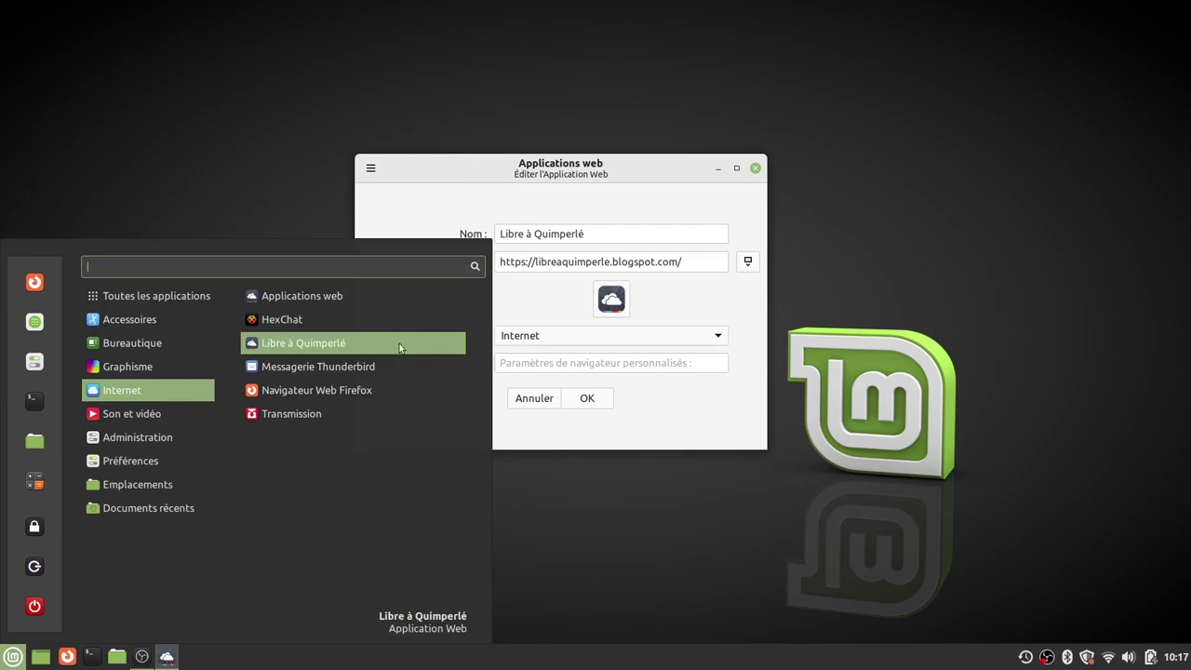
{"action": "left_click", "coordinate": [344, 349]}
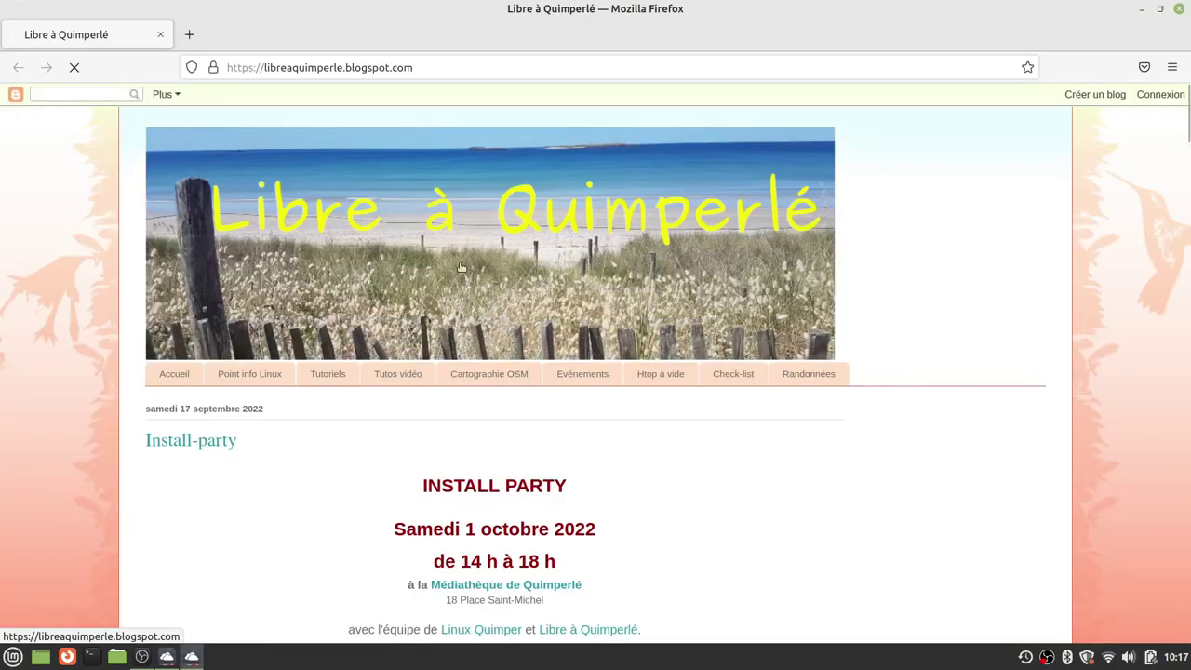
{"action": "scroll", "coordinate": [580, 502], "scroll_direction": "down", "scroll_amount": 3}
{"action": "scroll", "coordinate": [579, 500], "scroll_direction": "up", "scroll_amount": 3}
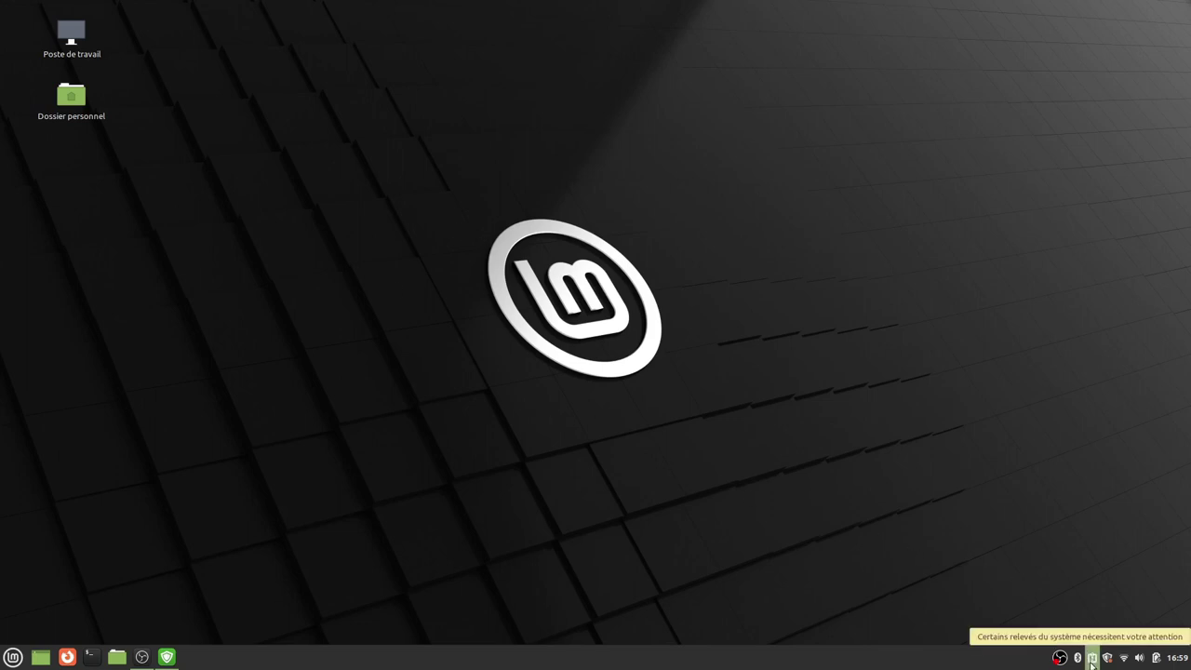
- Open the system reports and install the missing firefox-locale-fr language pack, authenticating with the account password
{"action": "left_click", "coordinate": [1092, 659]}
{"action": "left_click", "coordinate": [1091, 659]}
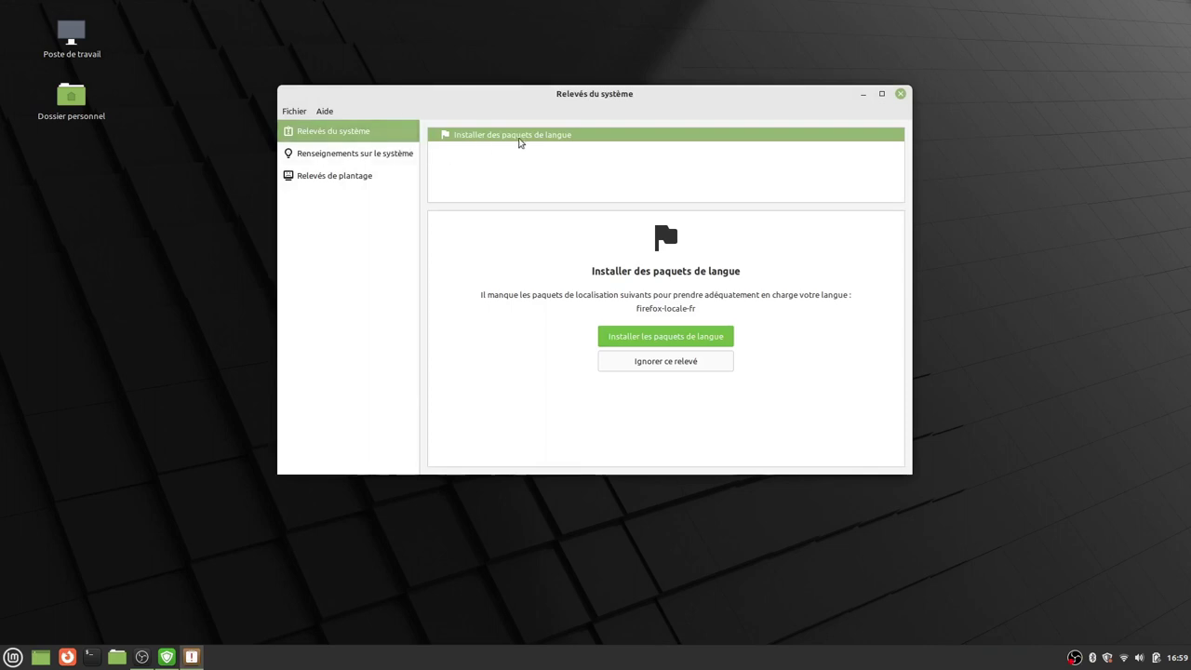
{"action": "left_click", "coordinate": [660, 340]}
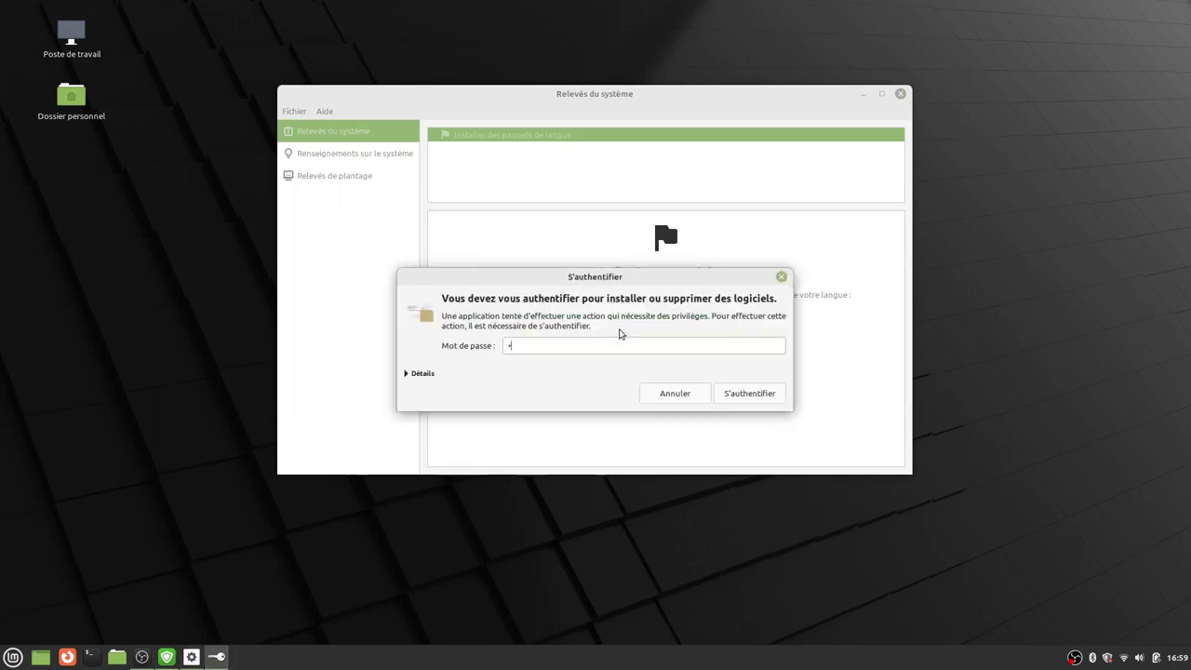
{"action": "key", "text": "Escape"}
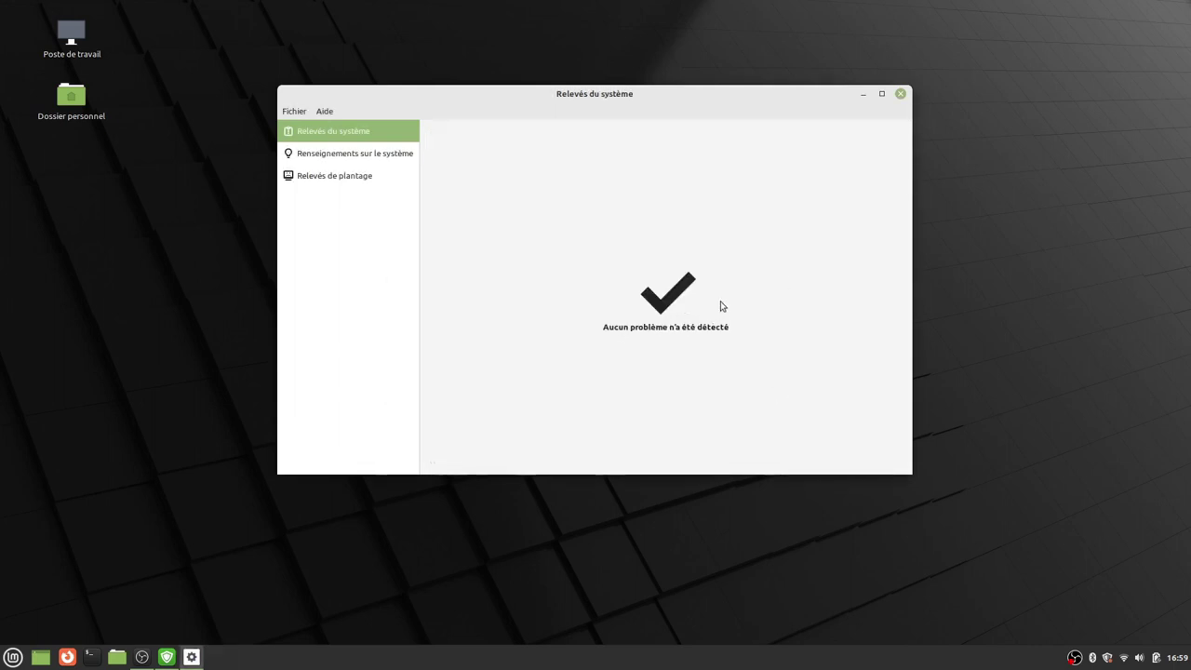
- Examine the full system information in a maximized Relevés du système window, from hardware to repositories, and close the window
{"action": "left_click", "coordinate": [353, 156]}
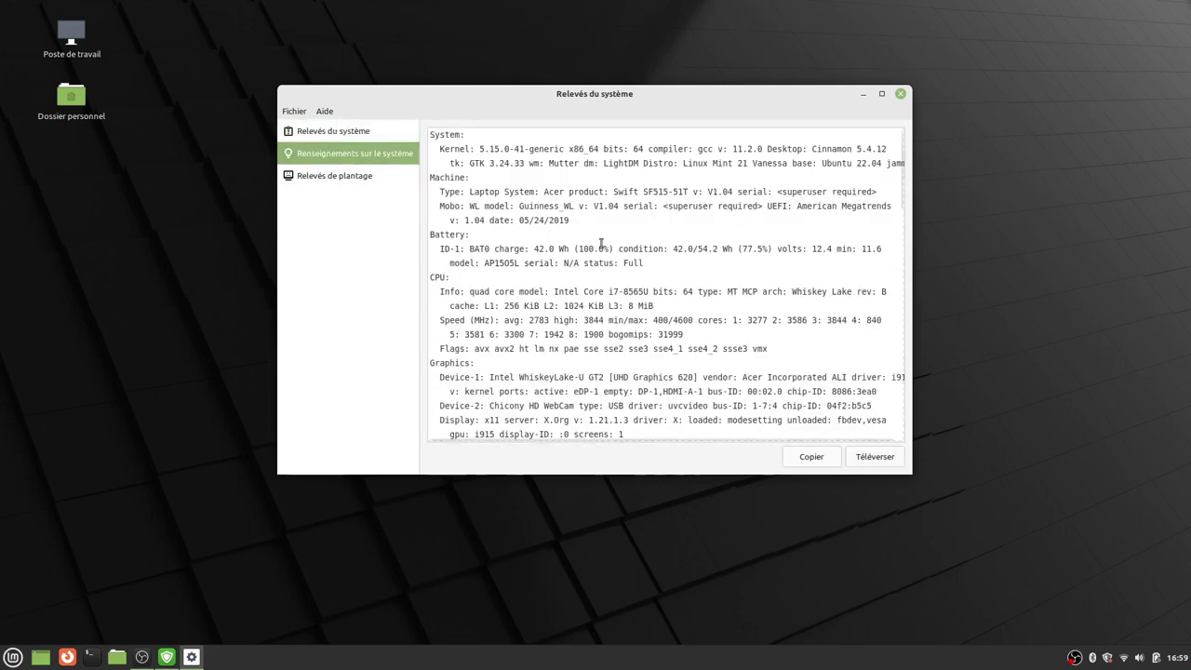
{"action": "left_click", "coordinate": [883, 97]}
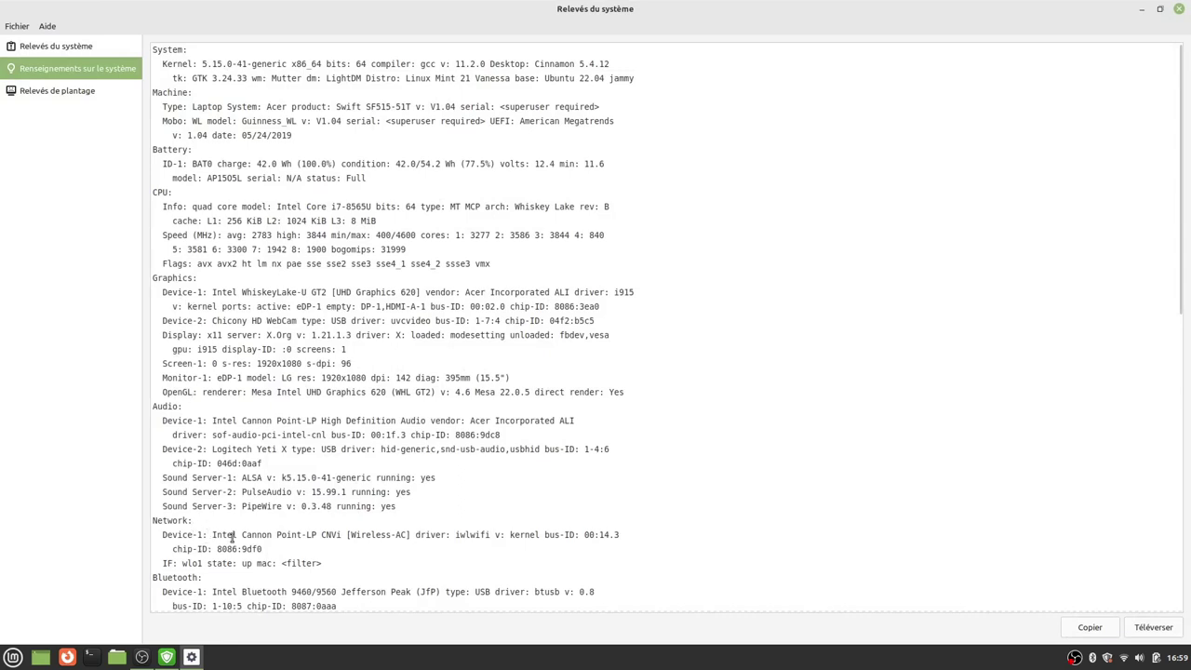
{"action": "scroll", "coordinate": [232, 537], "scroll_direction": "down", "scroll_amount": 10}
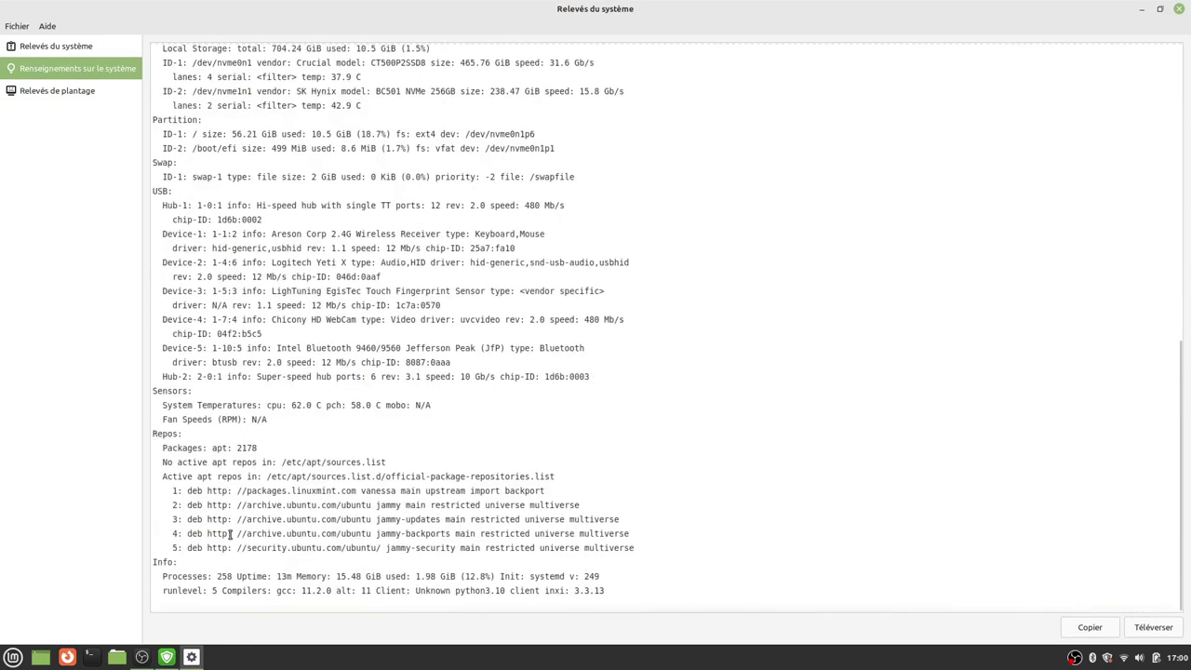
{"action": "scroll", "coordinate": [264, 439], "scroll_direction": "up", "scroll_amount": 6}
{"action": "key", "text": "alt+F4"}
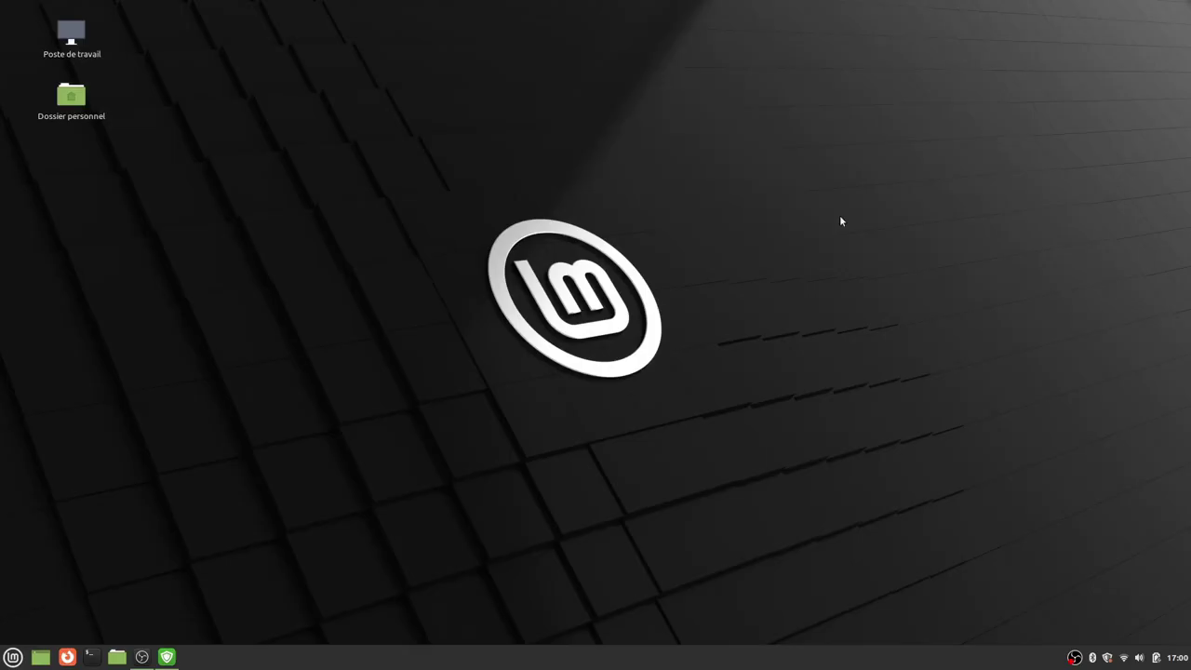
- Switch to Firefox, look through its main application menu, and close the browser
{"action": "left_click", "coordinate": [65, 658]}
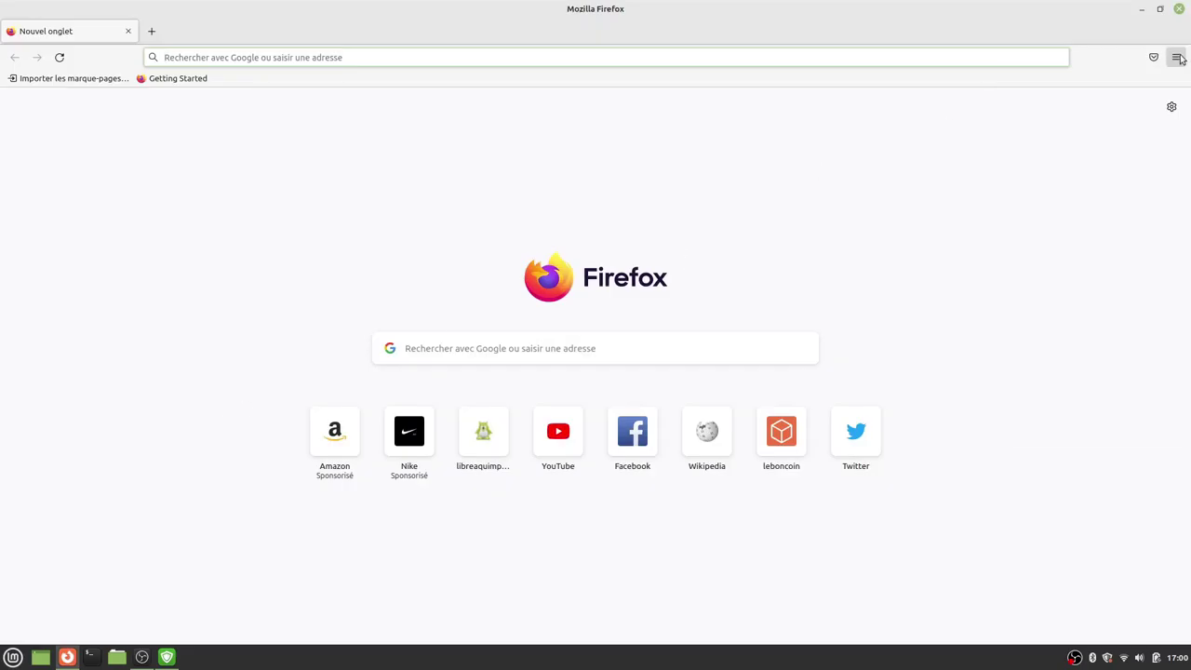
{"action": "left_click", "coordinate": [1178, 57]}
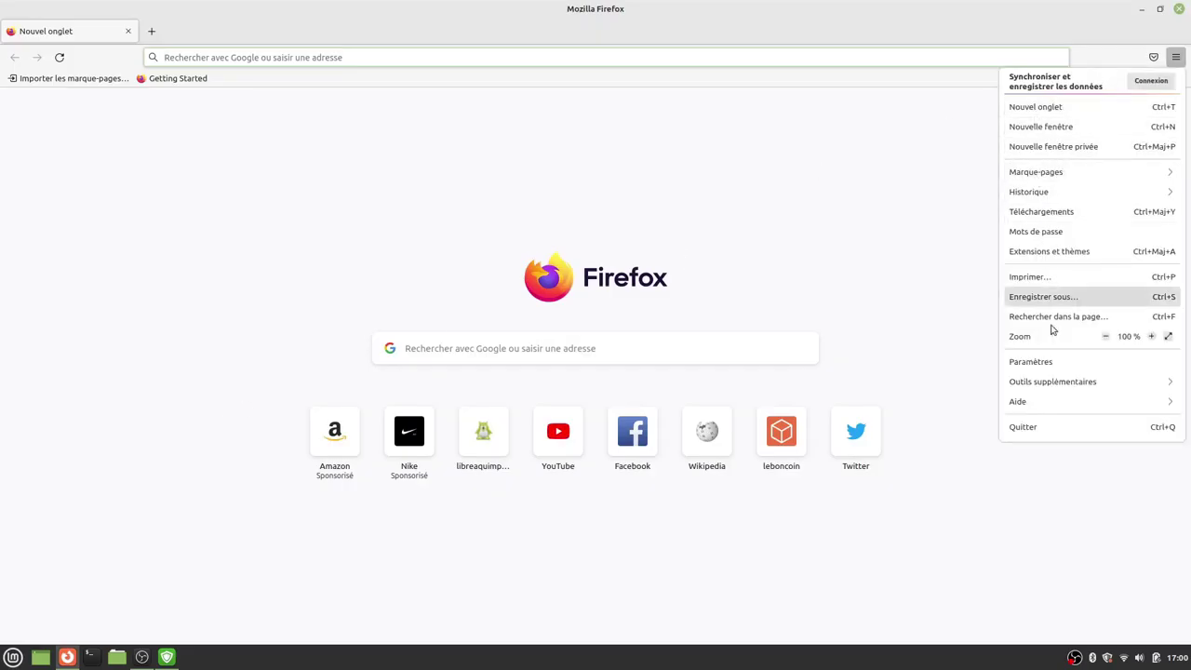
{"action": "left_click", "coordinate": [682, 139]}
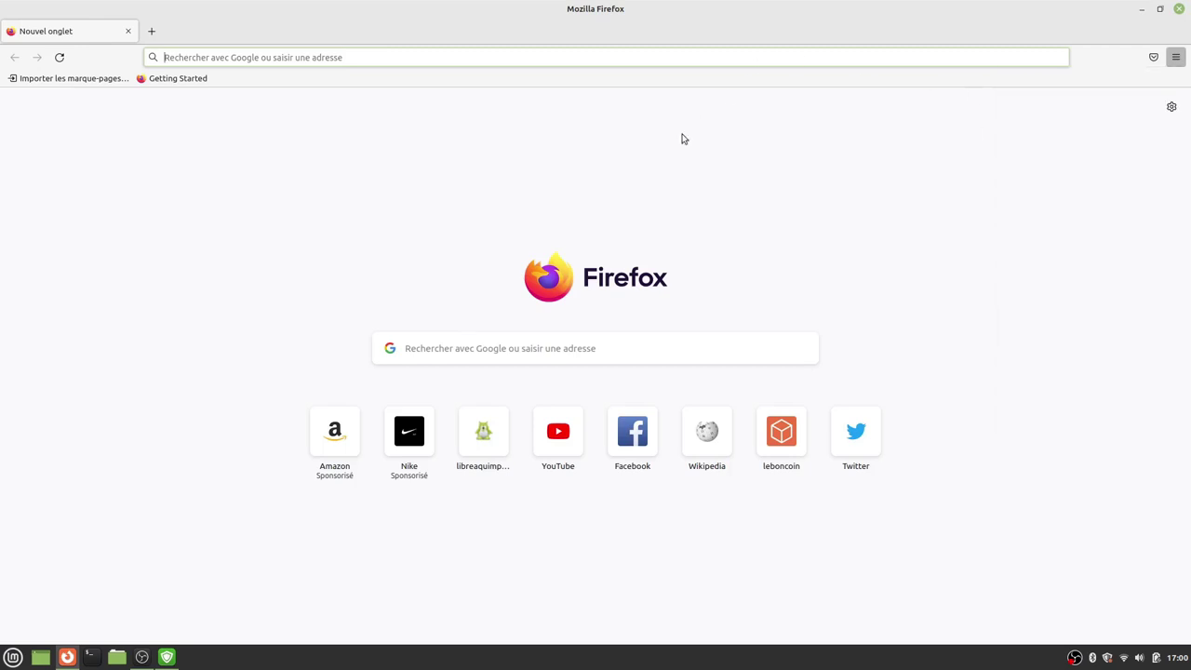
{"action": "left_click", "coordinate": [1179, 9]}
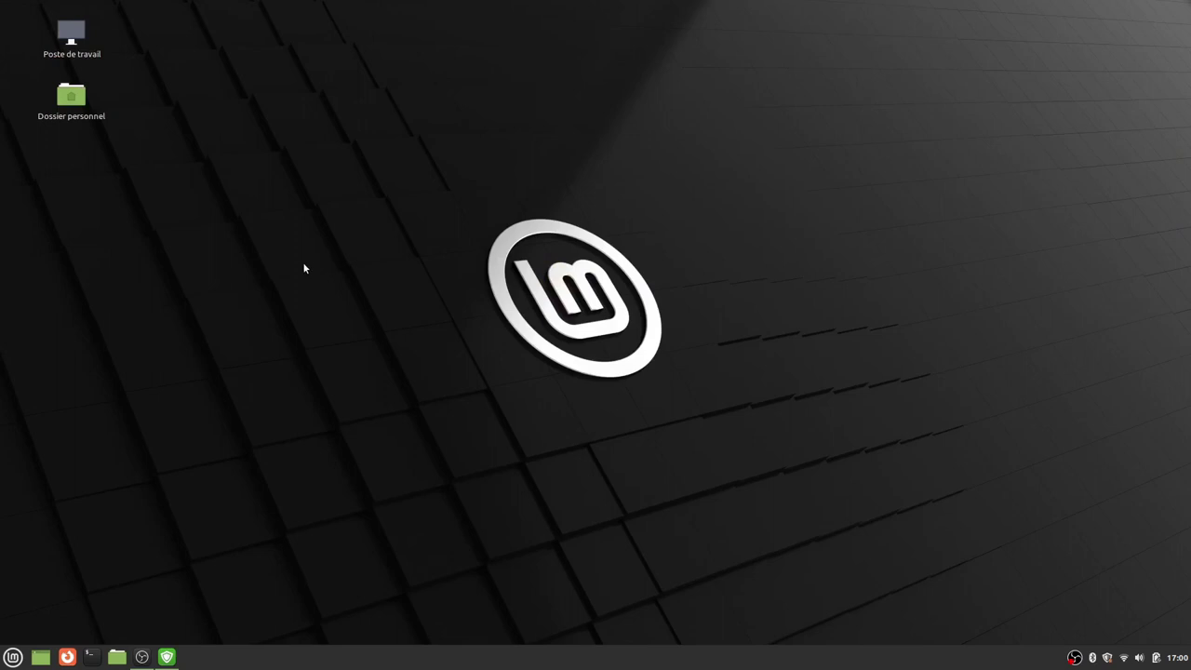
- Download the 64-bit Linux Mint 21 Cinnamon torrent from linuxmint.com in Firefox, open it in Transmission and accept the file-sharing terms
{"action": "left_click", "coordinate": [13, 660]}
{"action": "mouse_move", "coordinate": [111, 429]}
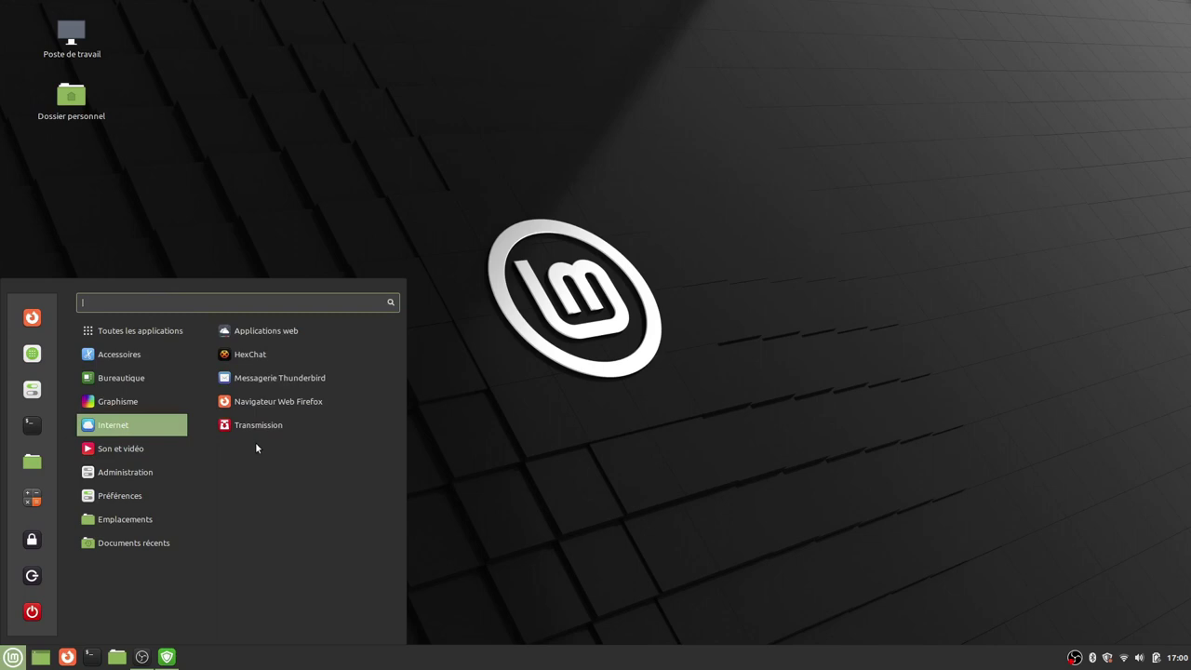
{"action": "left_click", "coordinate": [67, 657]}
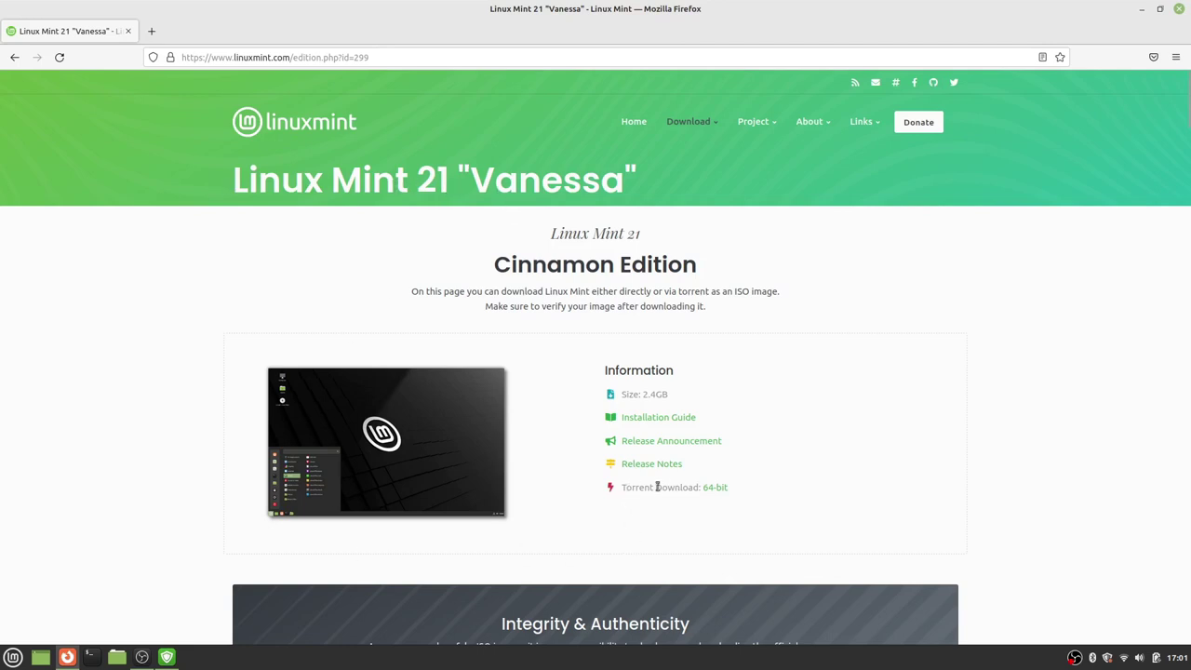
{"action": "left_click", "coordinate": [717, 488]}
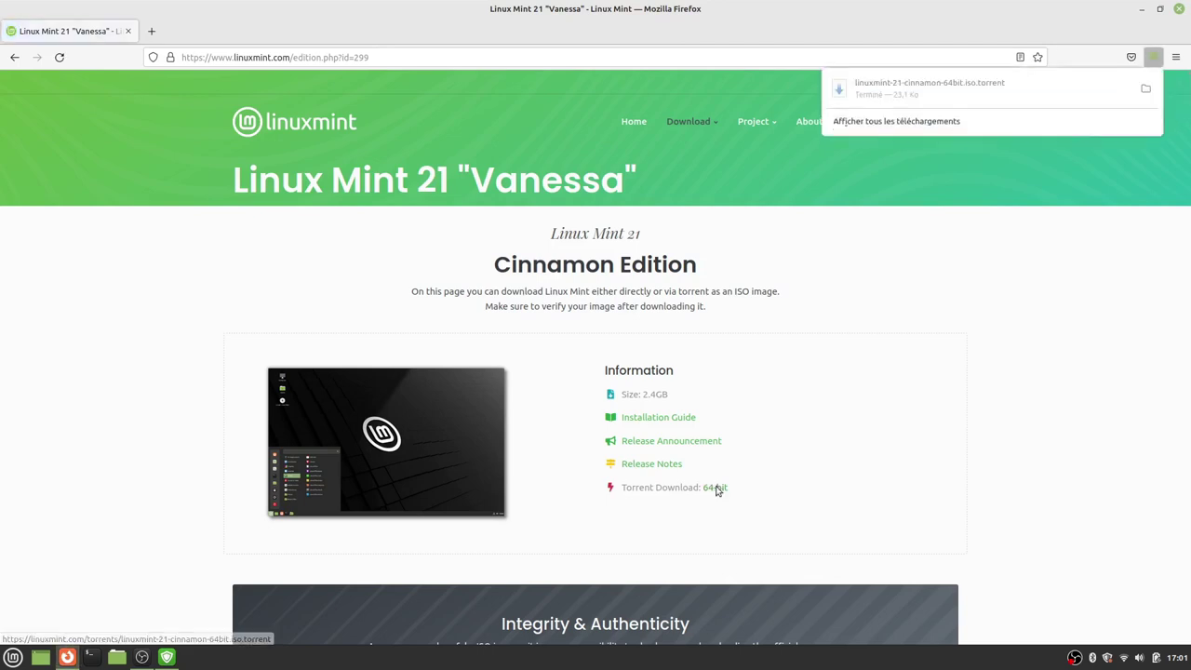
{"action": "left_click", "coordinate": [882, 94]}
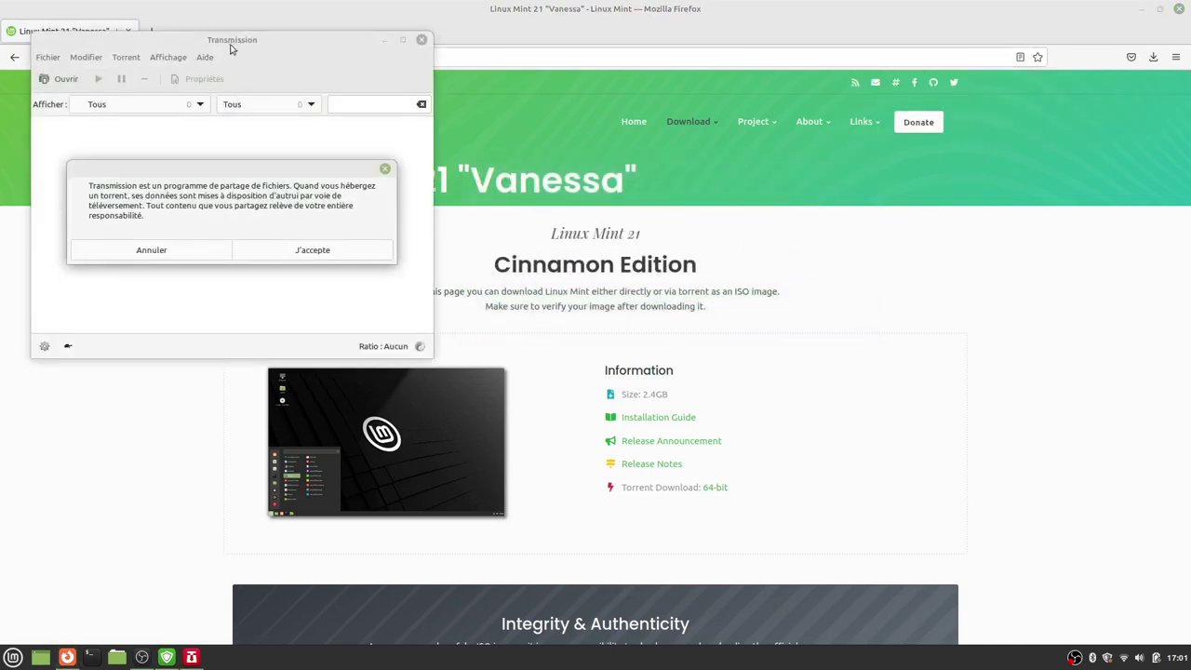
{"action": "left_click", "coordinate": [285, 258]}
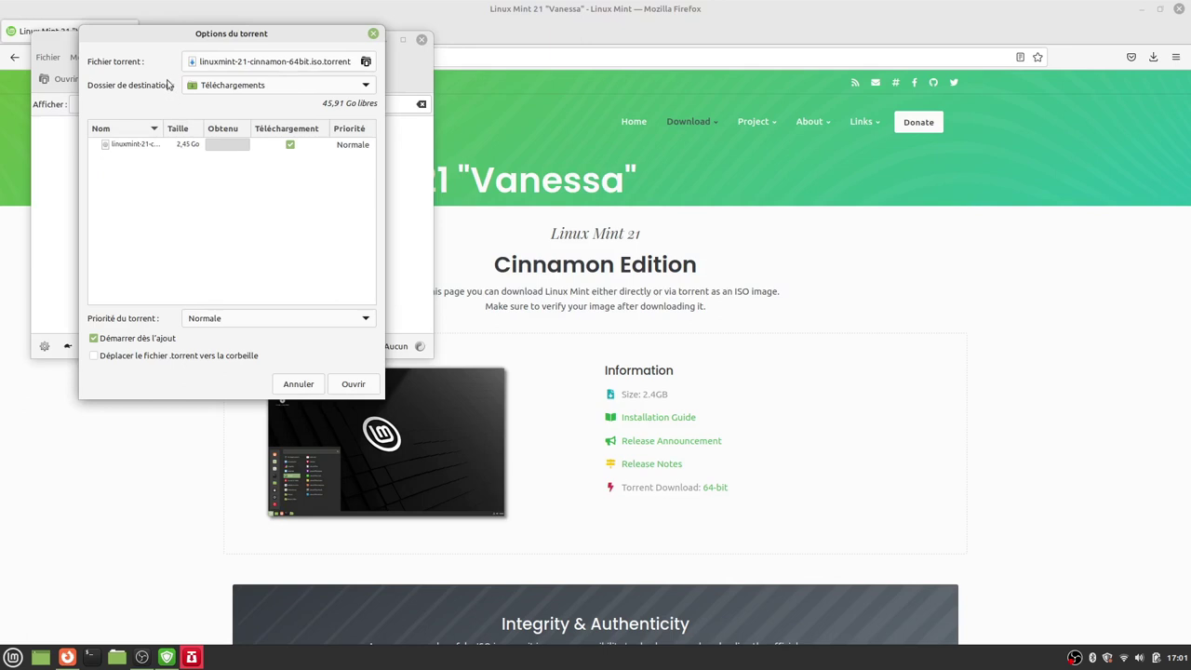
- Browse to the ISO folder on DATA as a possible torrent destination, cancel adding the torrent and close Transmission
{"action": "left_click", "coordinate": [221, 88]}
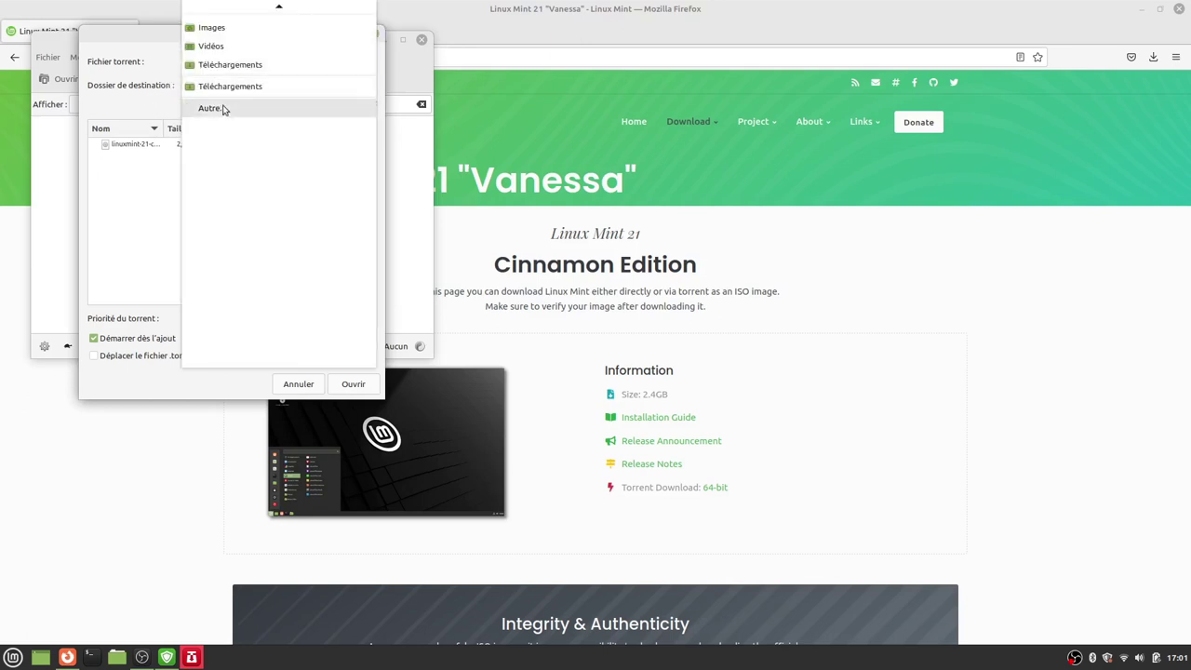
{"action": "scroll", "coordinate": [257, 21], "scroll_direction": "up", "scroll_amount": 1}
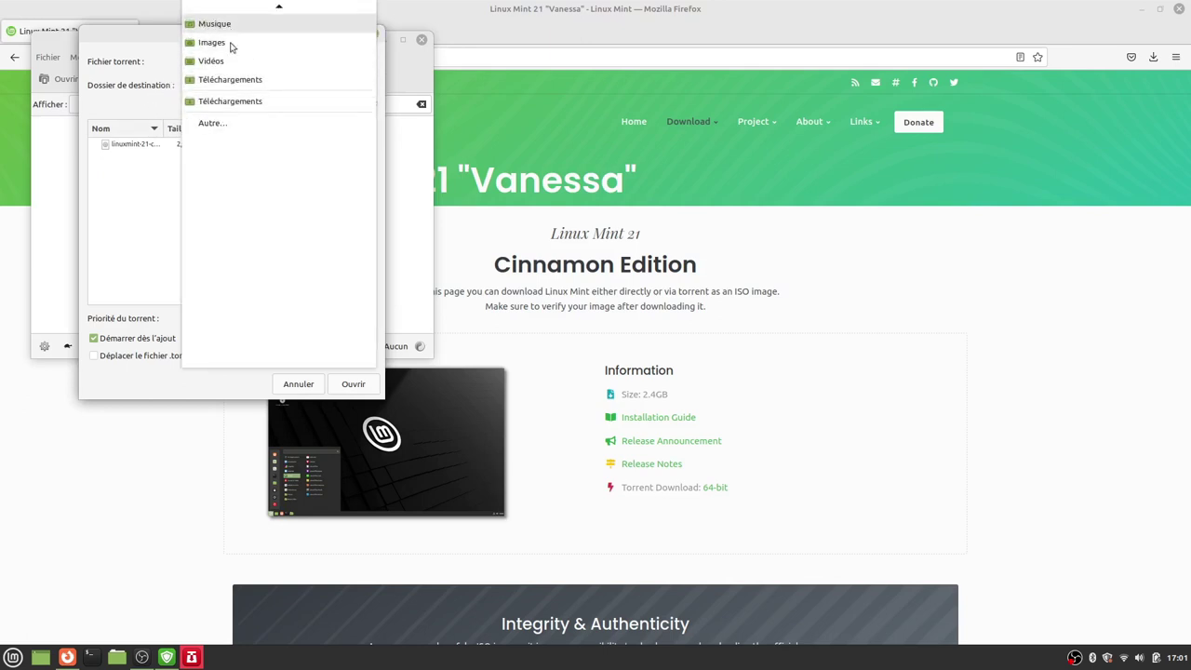
{"action": "left_click", "coordinate": [223, 123]}
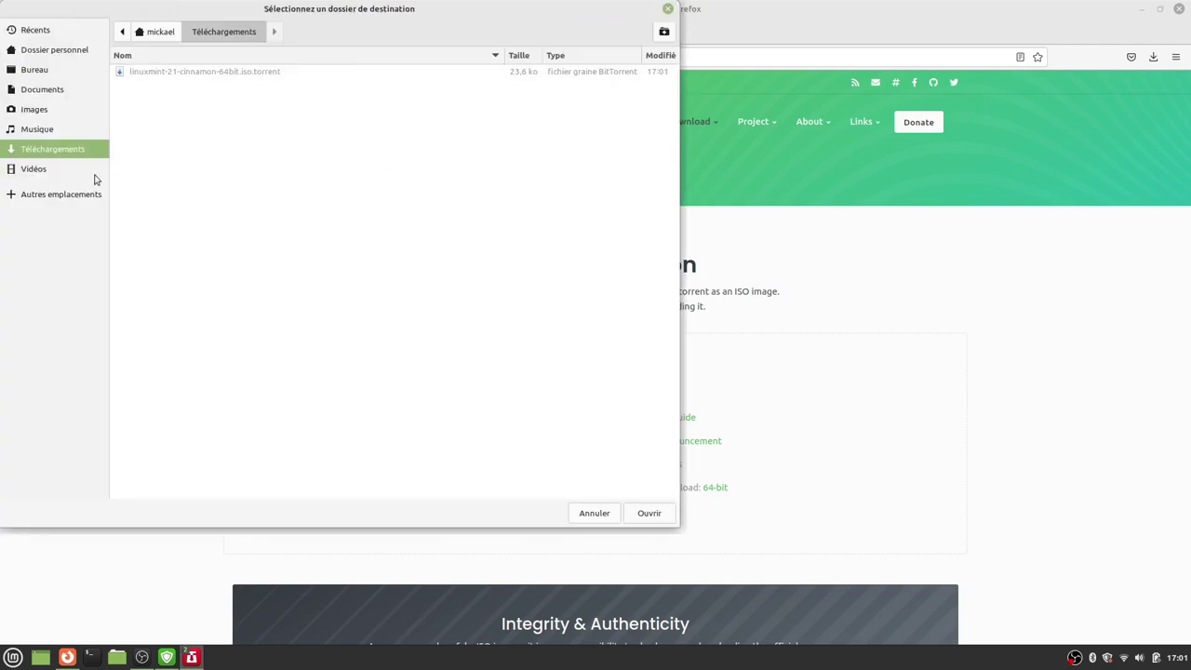
{"action": "left_click", "coordinate": [11, 199]}
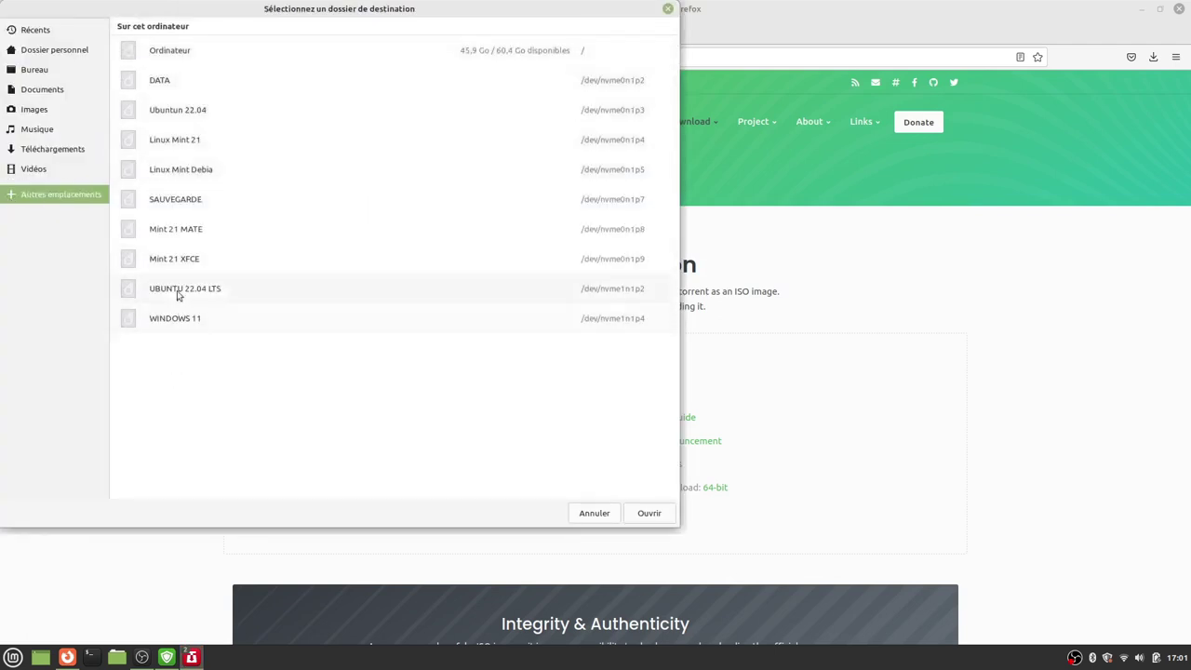
{"action": "left_click", "coordinate": [178, 84]}
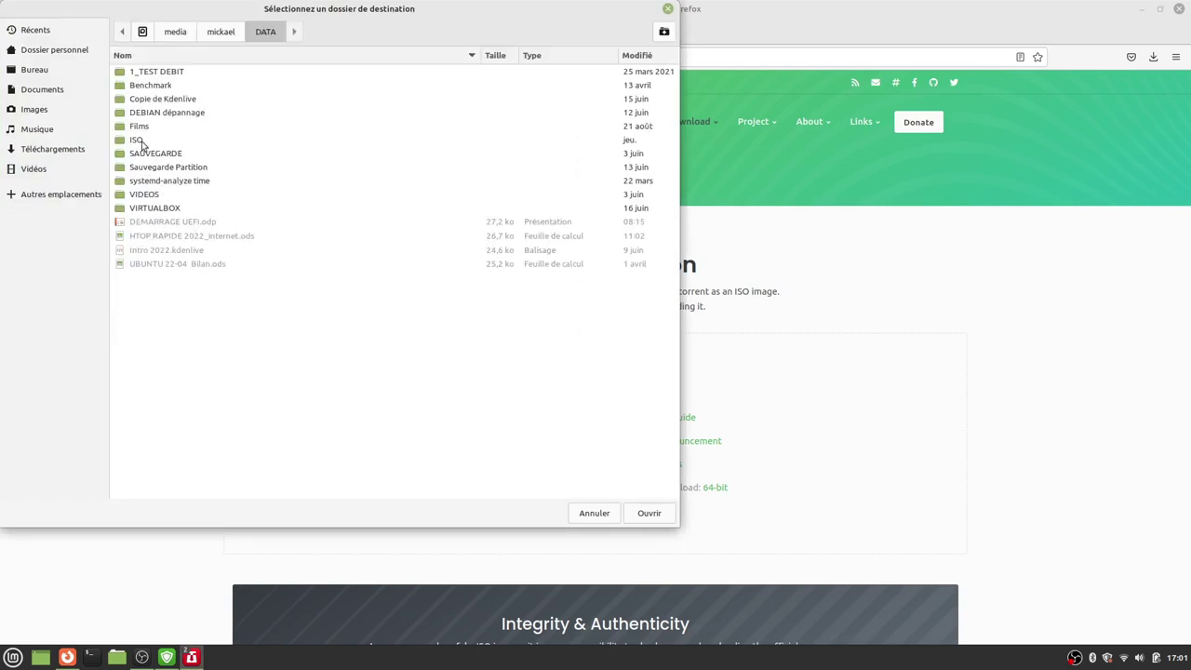
{"action": "double_click", "coordinate": [144, 140]}
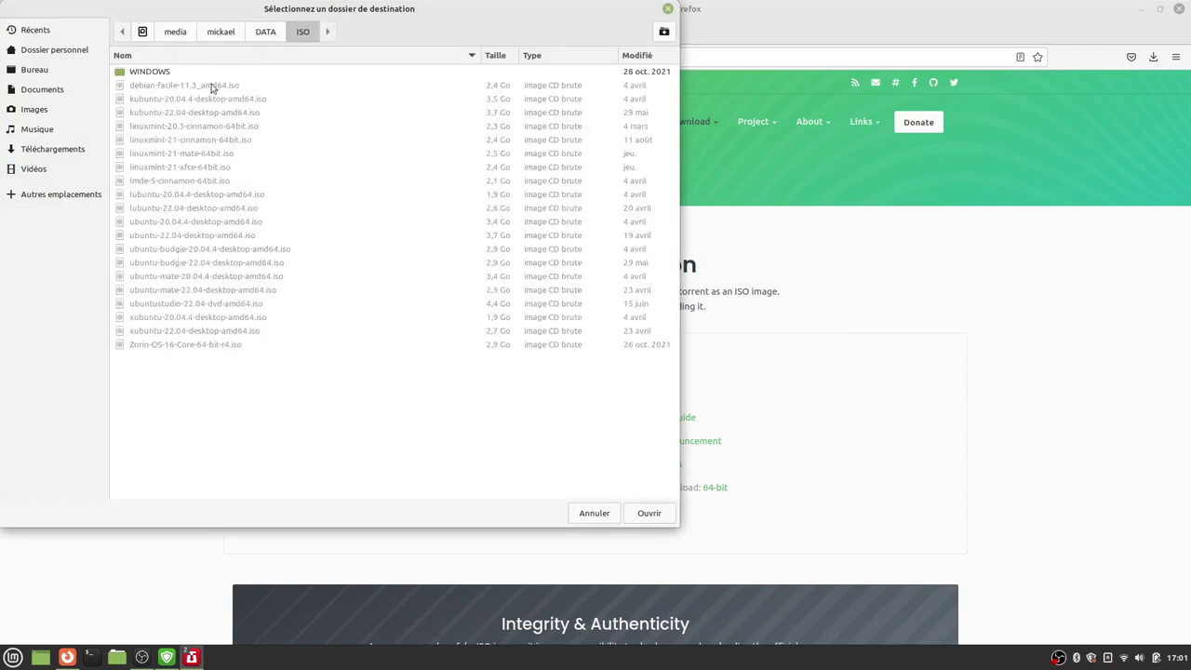
{"action": "left_click", "coordinate": [667, 11]}
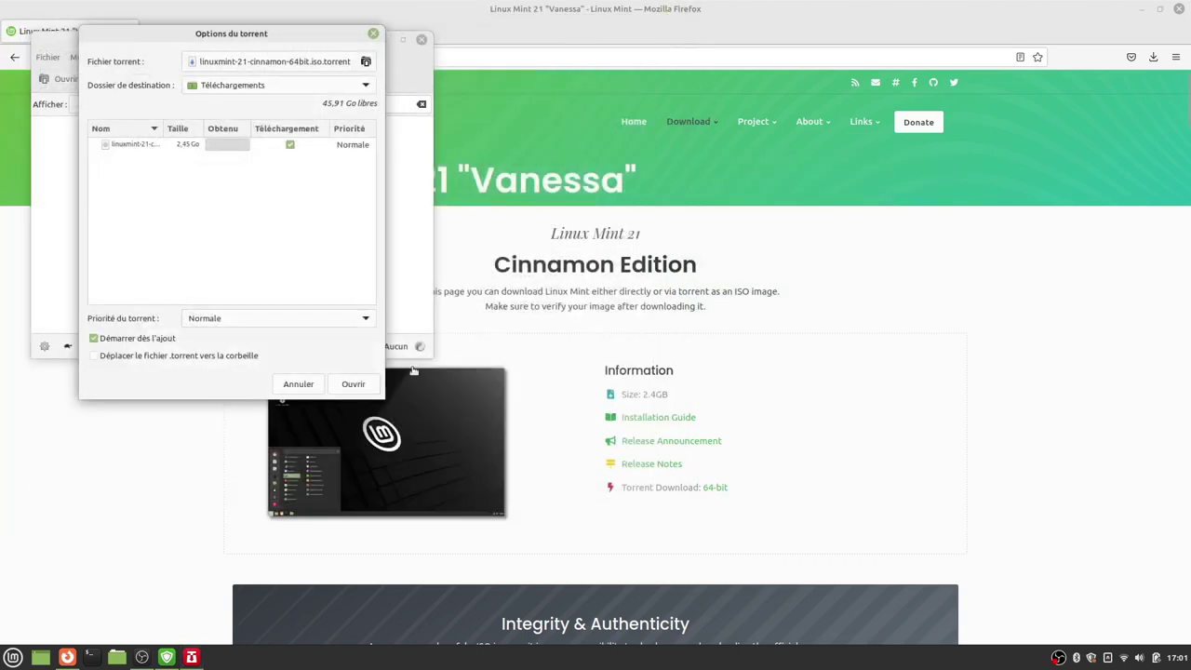
{"action": "left_click", "coordinate": [373, 34]}
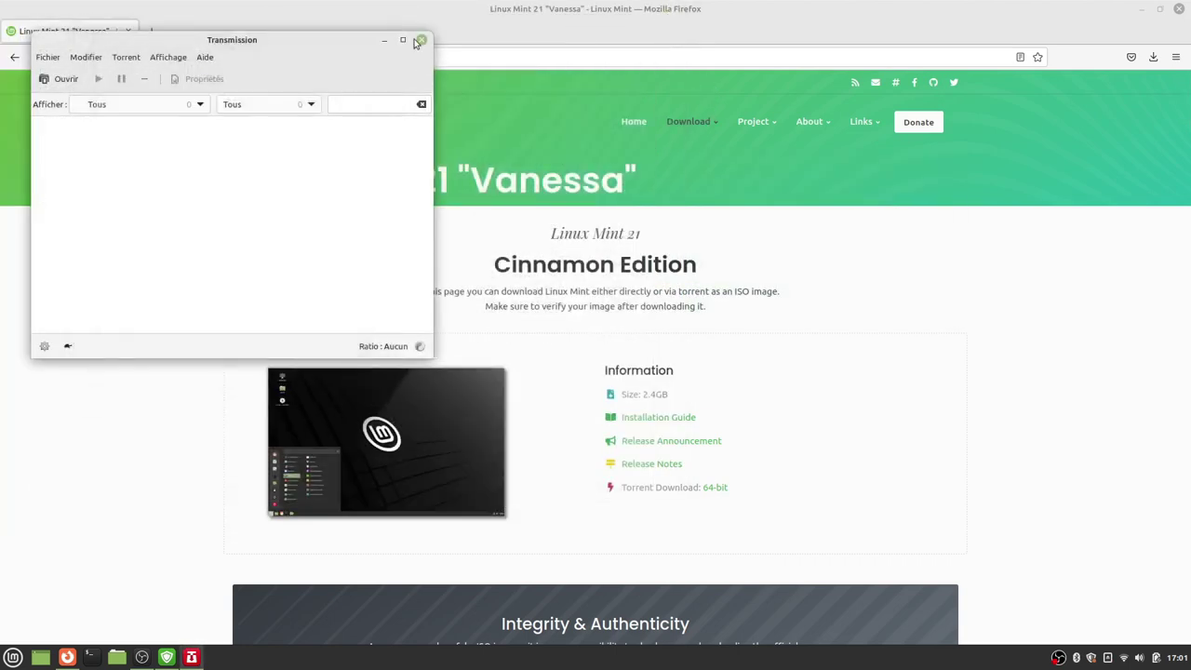
{"action": "left_click", "coordinate": [422, 41]}
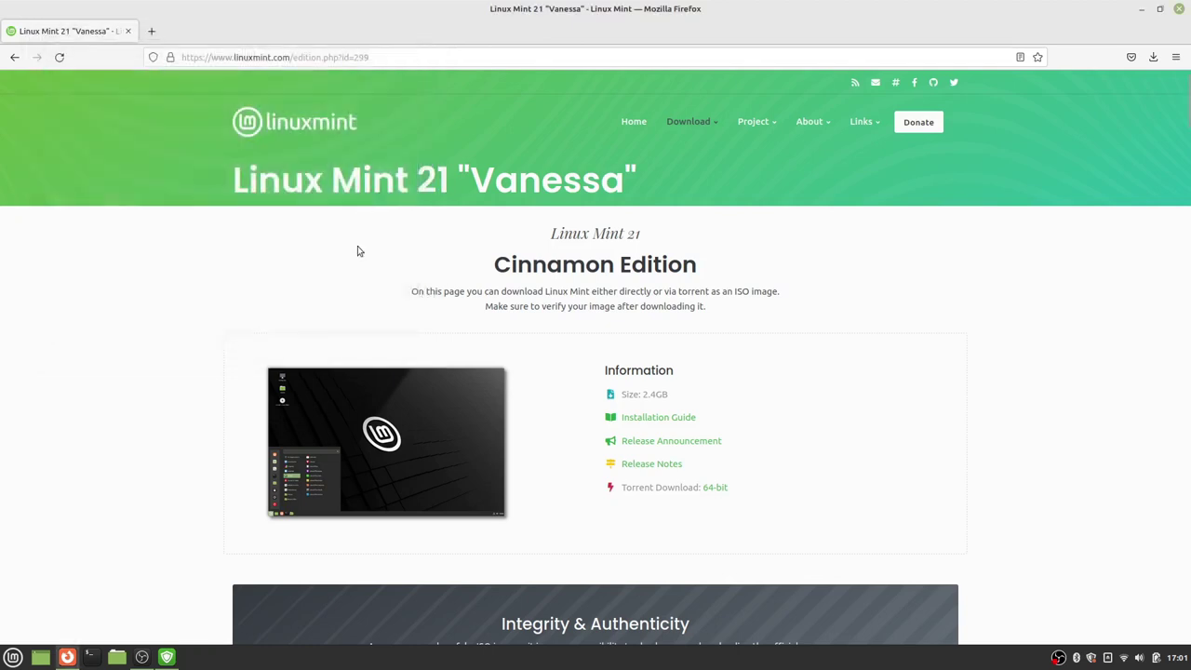
- Launch Hypnotix from the Son et vidéo category and open the list of TV channels for France
{"action": "left_click", "coordinate": [13, 657]}
{"action": "mouse_move", "coordinate": [115, 458]}
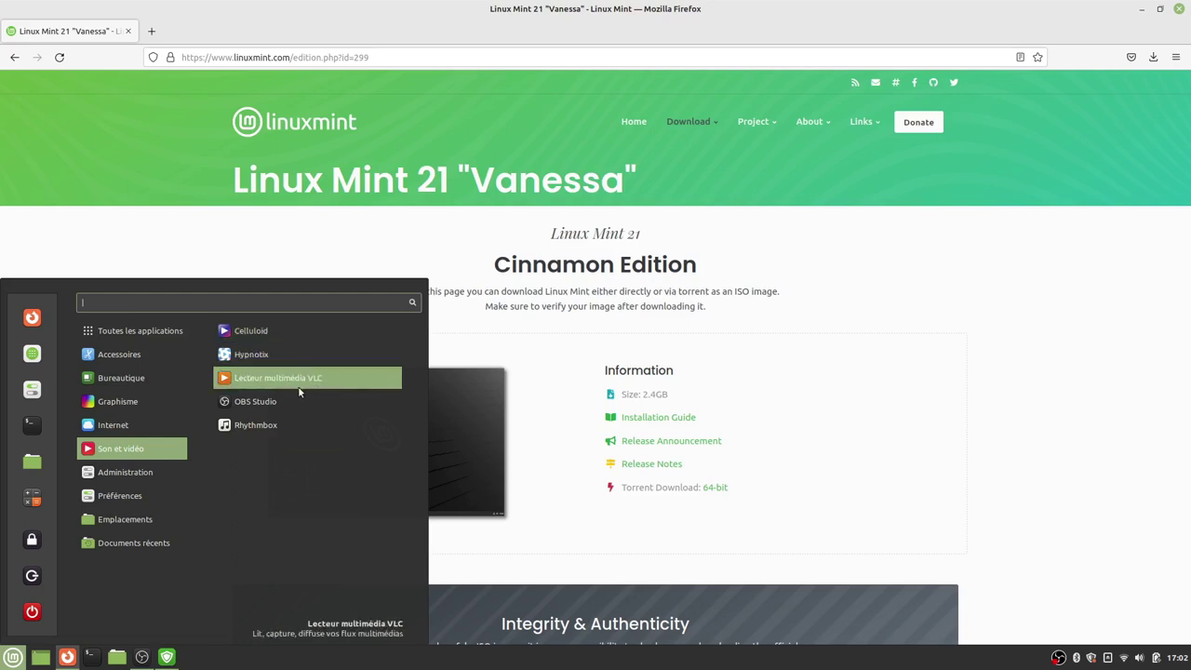
{"action": "left_click", "coordinate": [251, 355]}
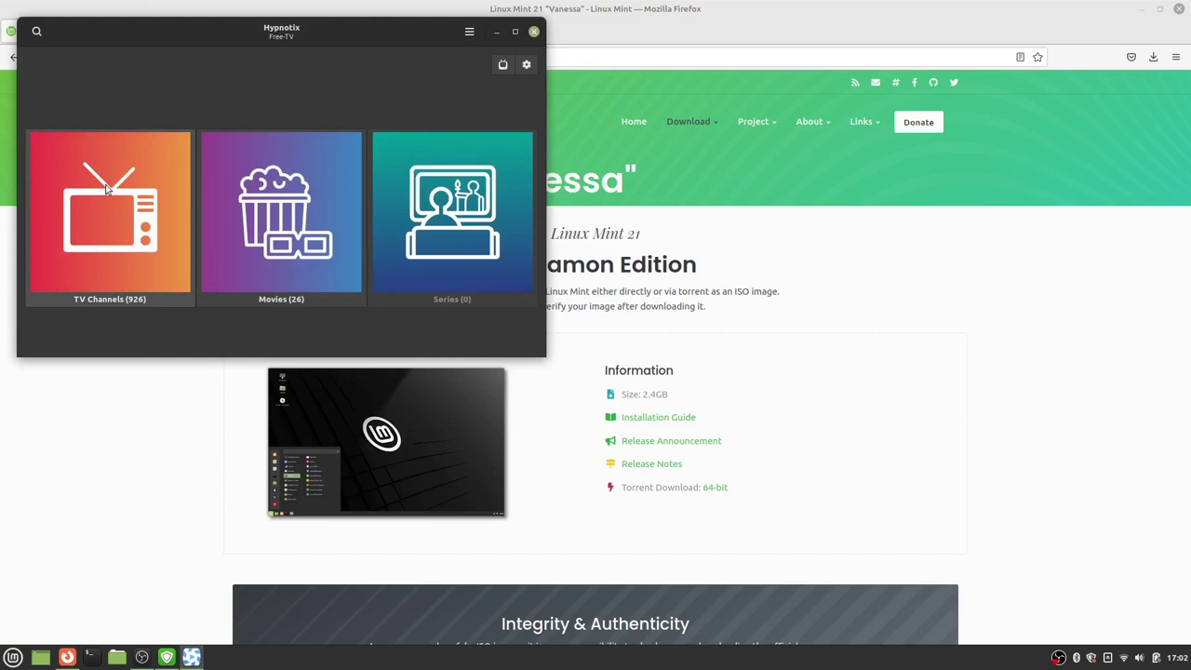
{"action": "left_click", "coordinate": [106, 189]}
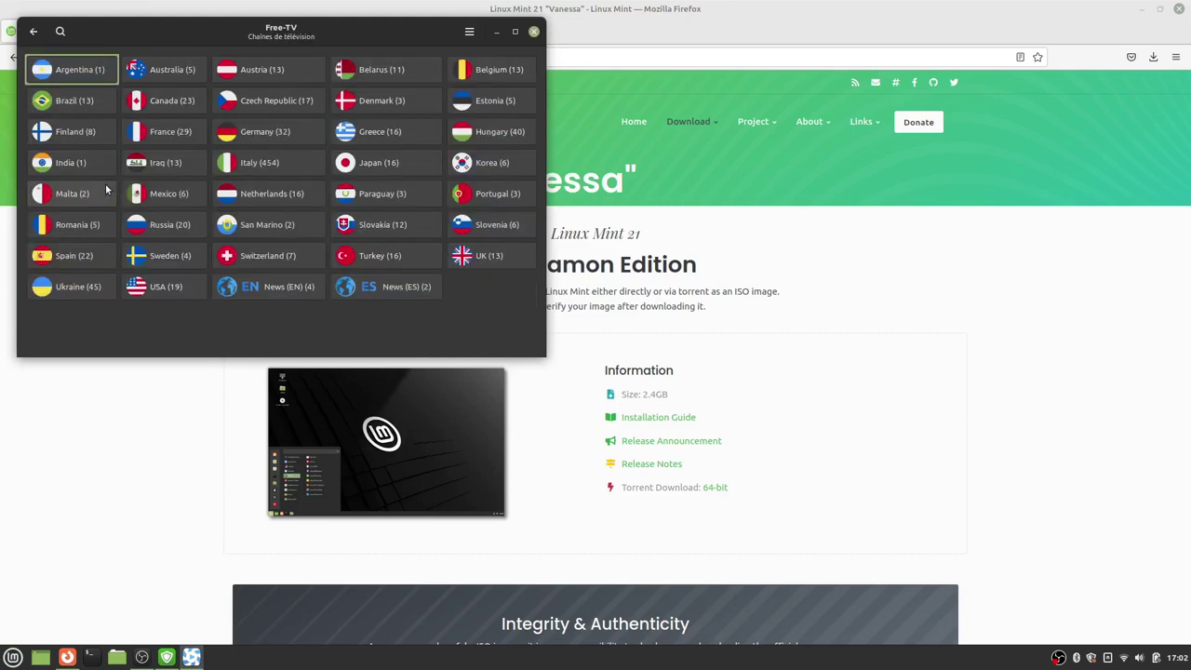
{"action": "left_click", "coordinate": [169, 137]}
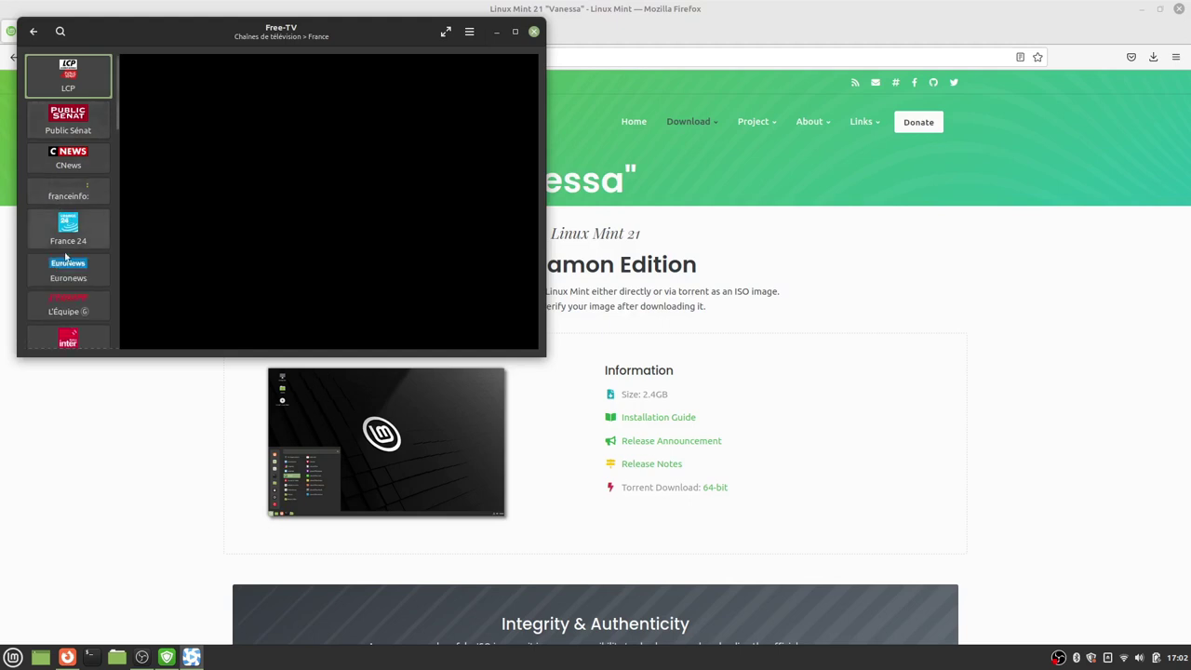
- Find BFM TV in the list of French channels, play its live stream, and close Hypnotix
{"action": "scroll", "coordinate": [93, 216], "scroll_direction": "down", "scroll_amount": 1}
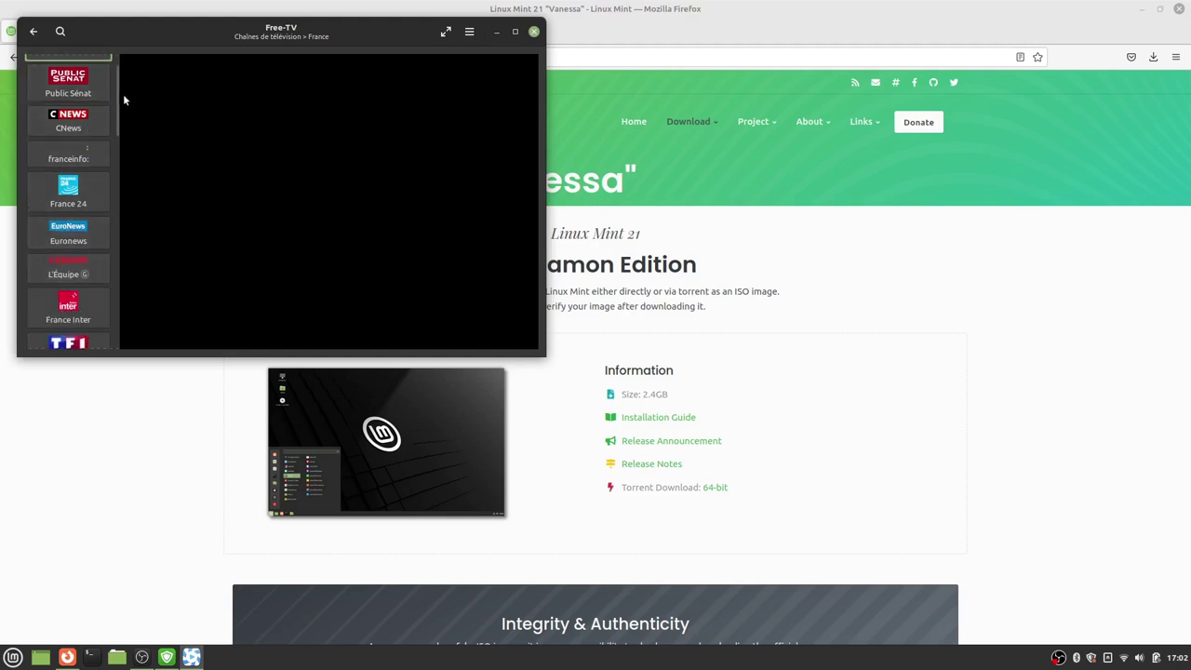
{"action": "scroll", "coordinate": [84, 121], "scroll_direction": "down", "scroll_amount": 5}
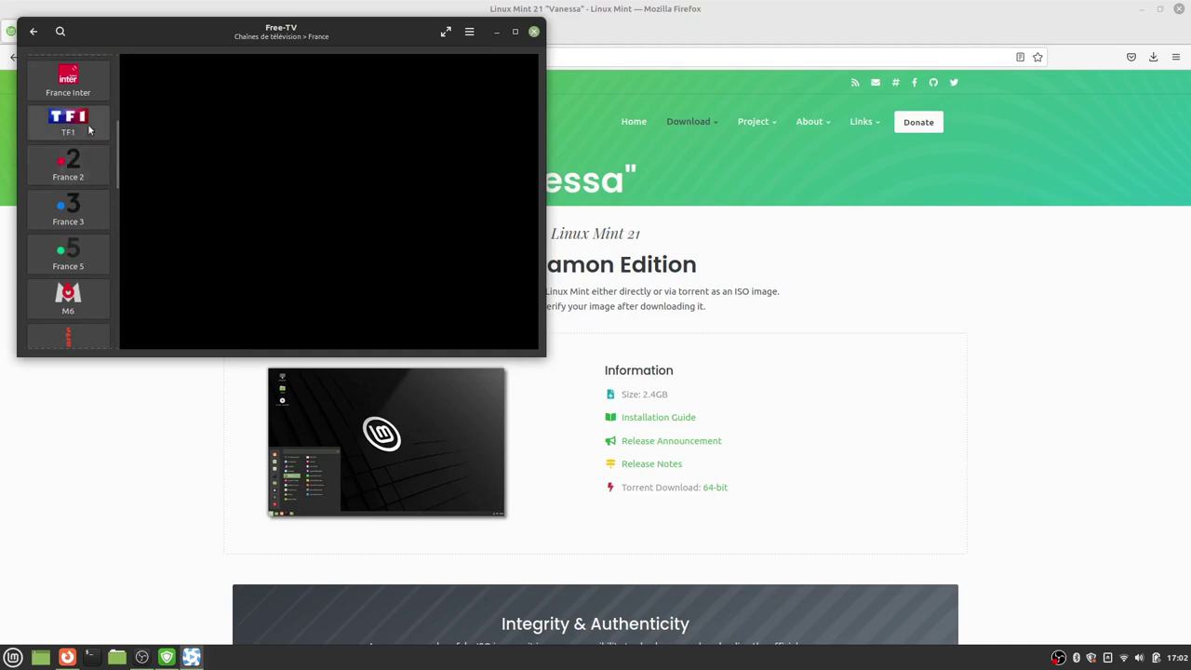
{"action": "scroll", "coordinate": [118, 158], "scroll_direction": "down", "scroll_amount": 9}
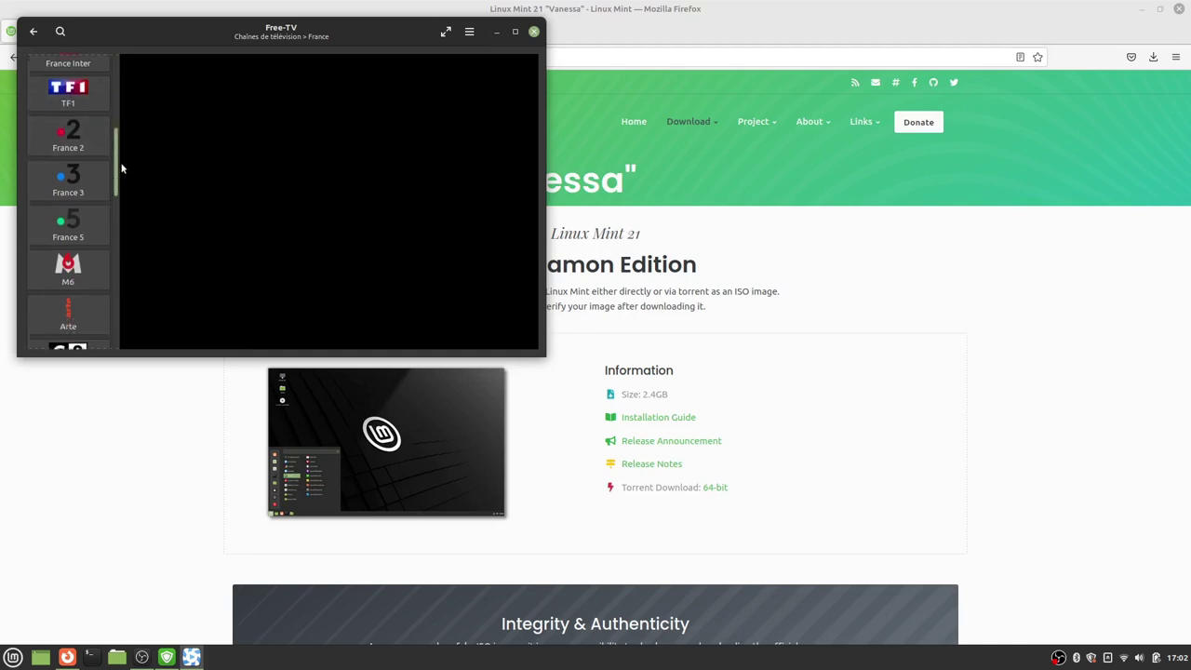
{"action": "left_click", "coordinate": [68, 191]}
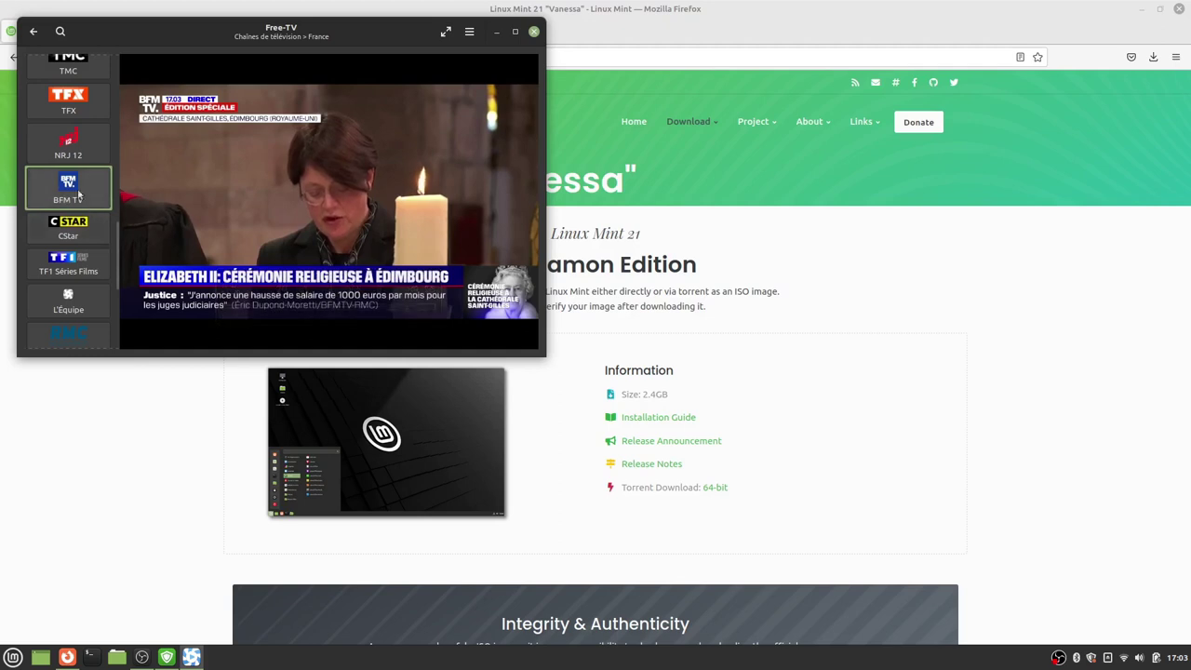
{"action": "mouse_move", "coordinate": [307, 188]}
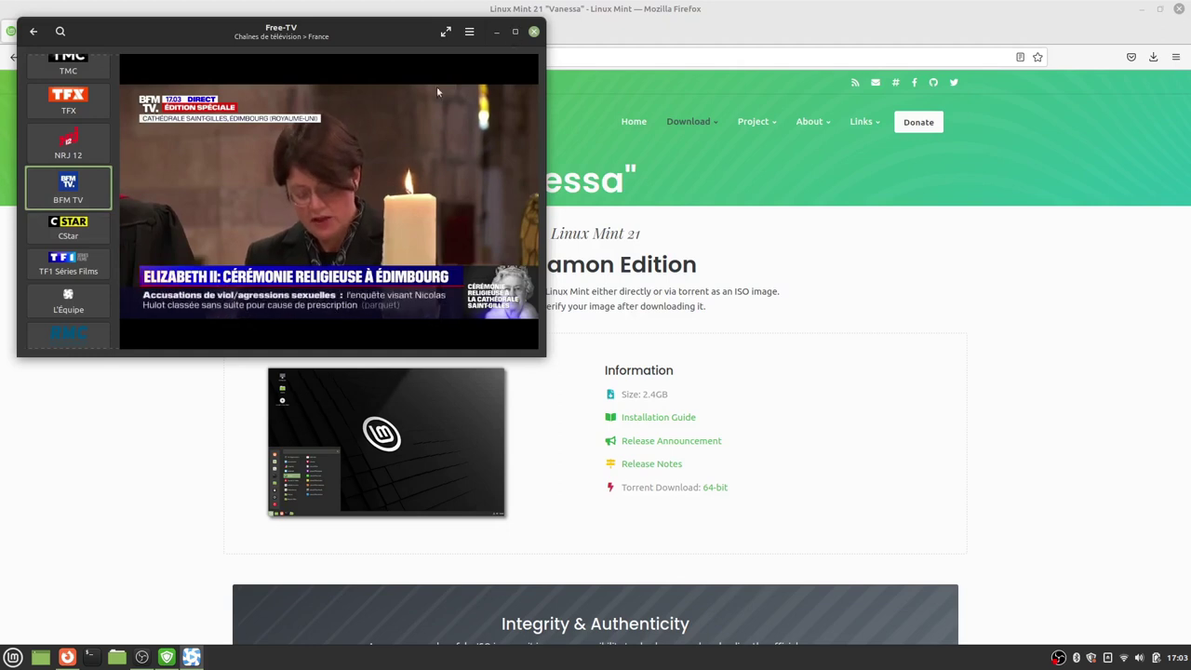
{"action": "key", "text": "alt+F4"}
- Launch the Synaptic package manager, authenticate with the account password, dismiss the quick introduction and maximise the window
{"action": "key", "text": "super"}
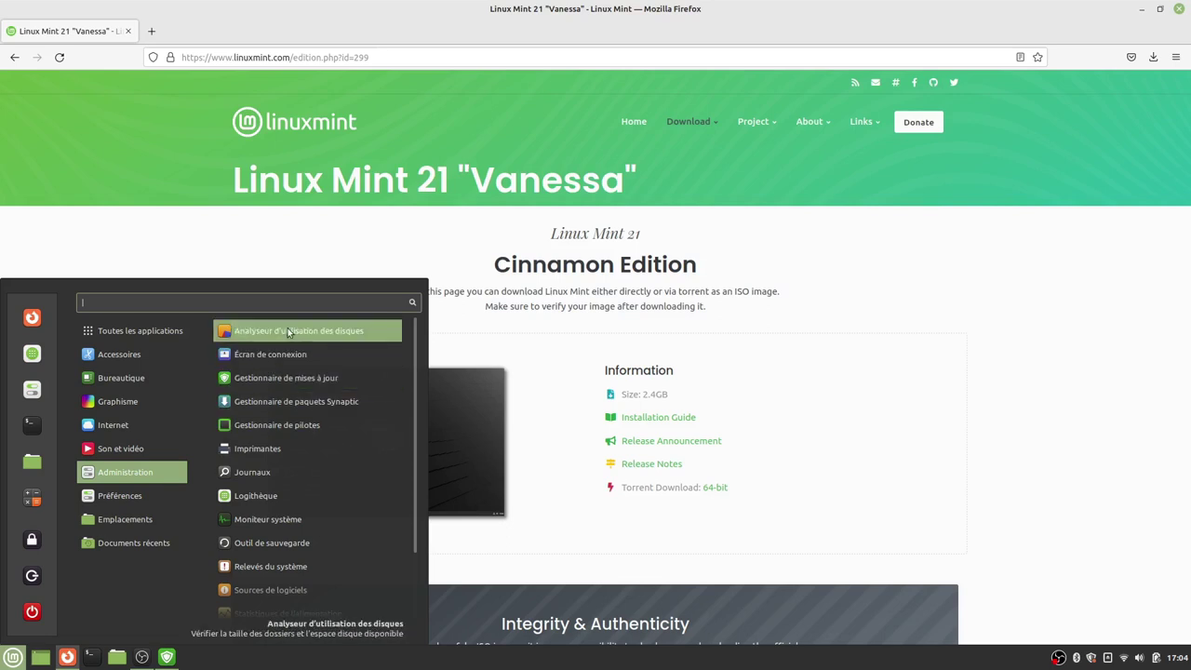
{"action": "left_click", "coordinate": [270, 406]}
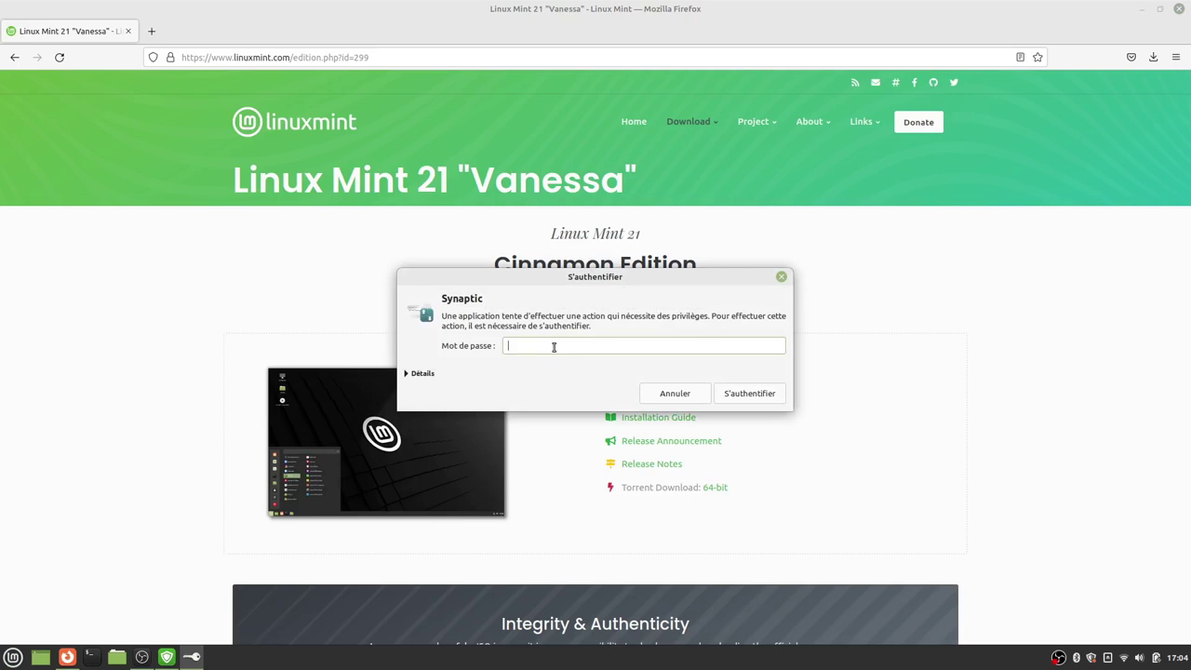
{"action": "key", "text": "Return"}
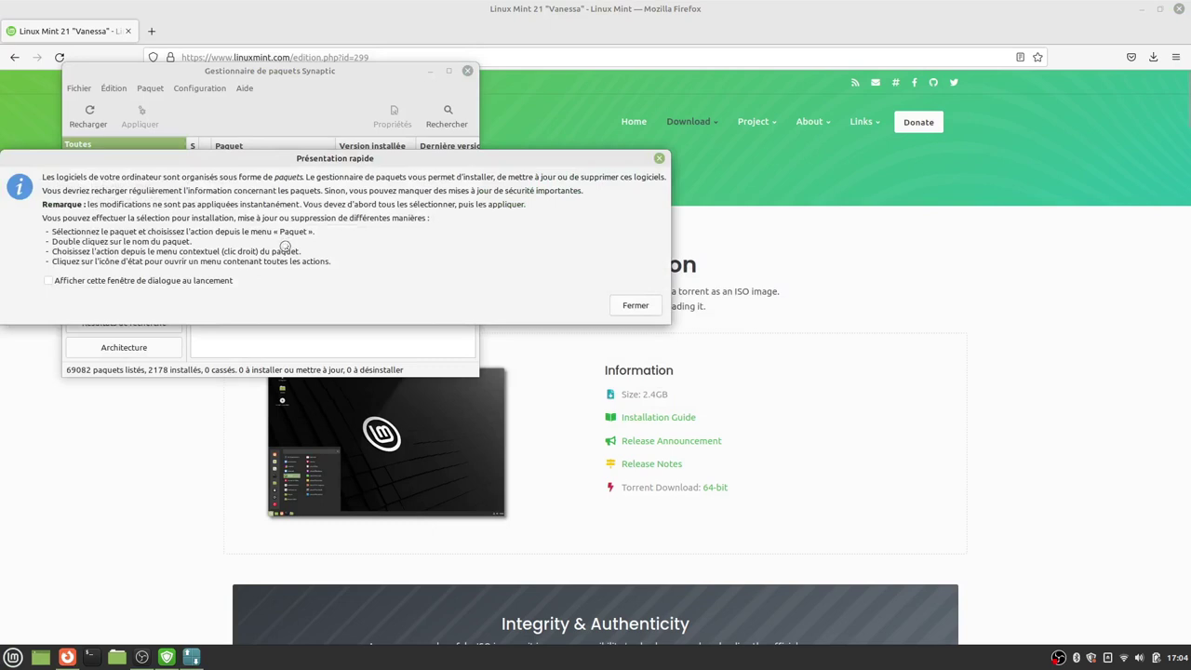
{"action": "left_click", "coordinate": [635, 307]}
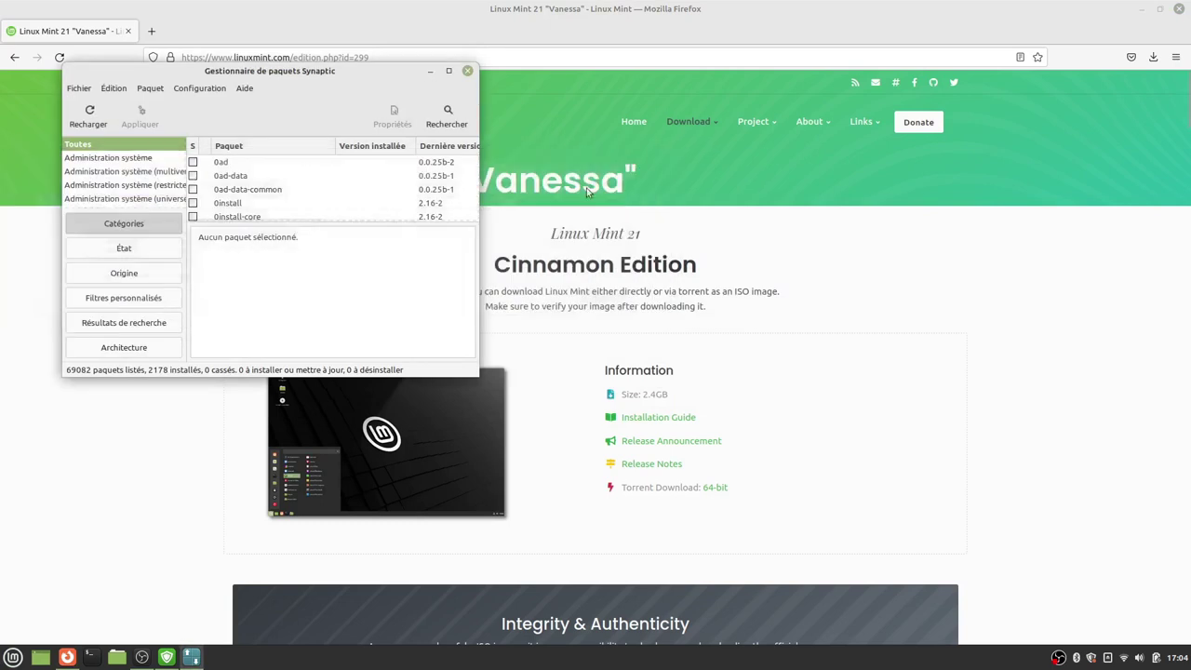
{"action": "left_click", "coordinate": [446, 72]}
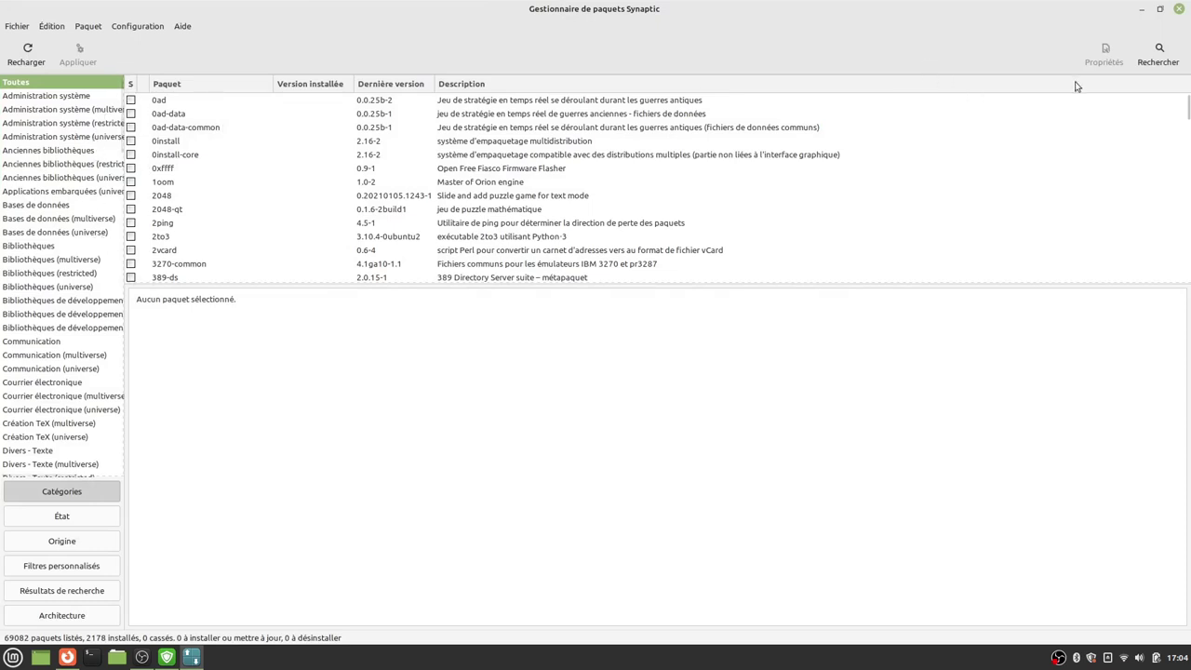
- Search Synaptic for "vlc" in description and name, view the vlc package's description, and close Synaptic
{"action": "left_click", "coordinate": [1158, 54]}
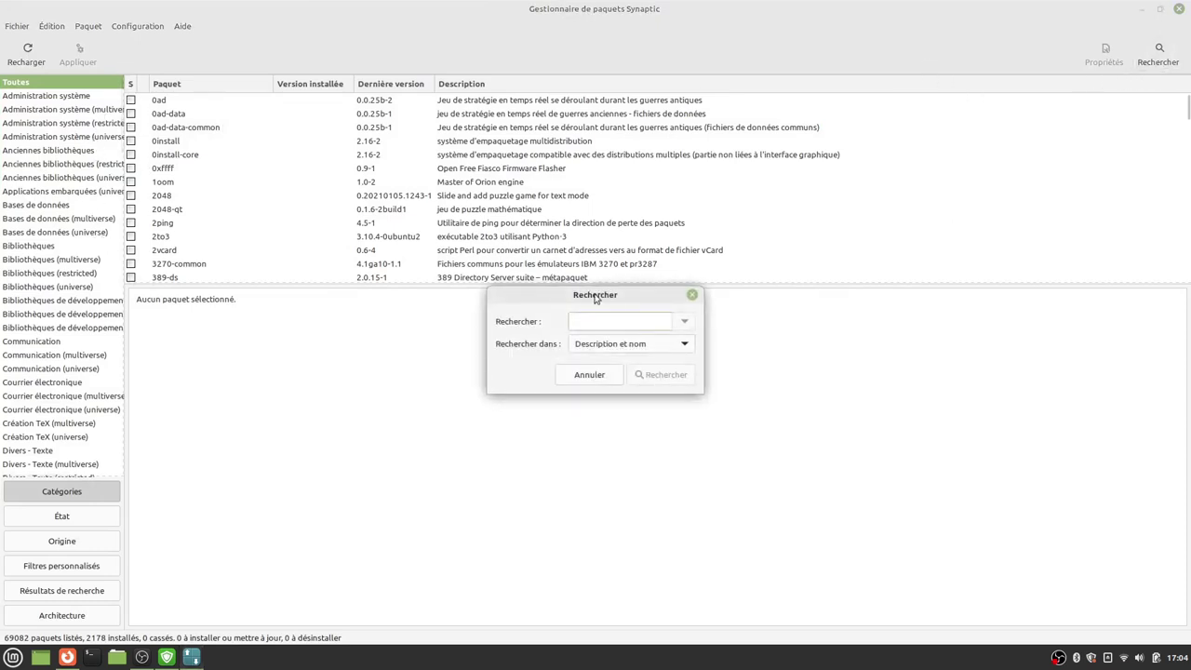
{"action": "type", "text": "vlc"}
{"action": "left_click", "coordinate": [661, 375]}
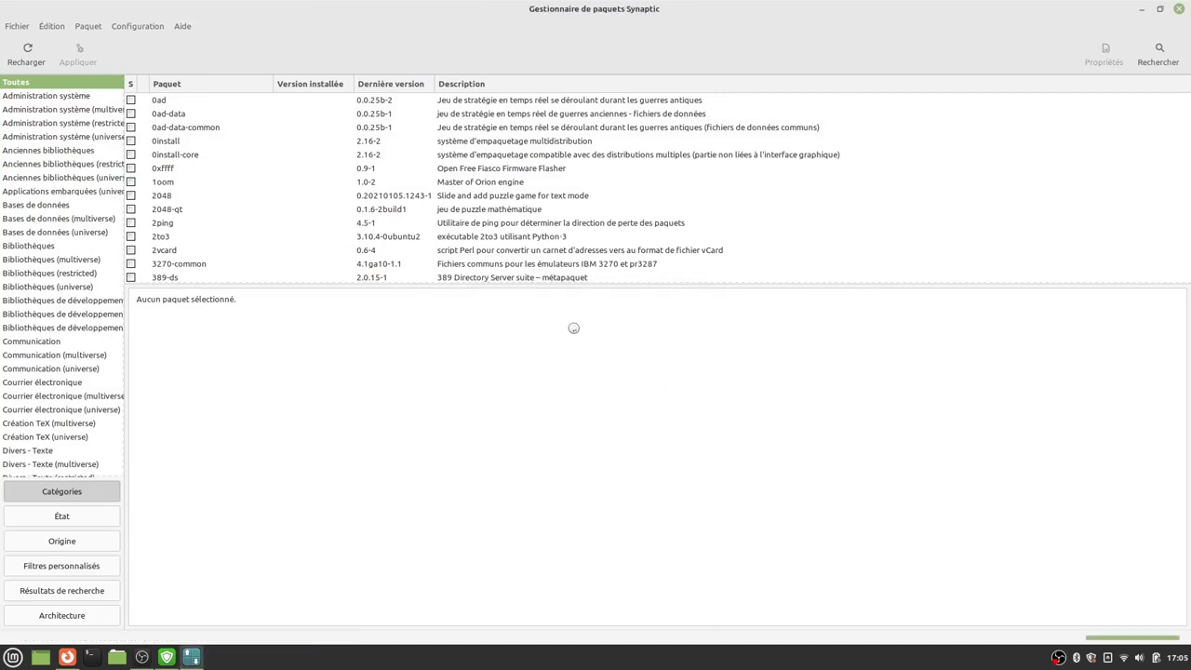
{"action": "left_click", "coordinate": [160, 160]}
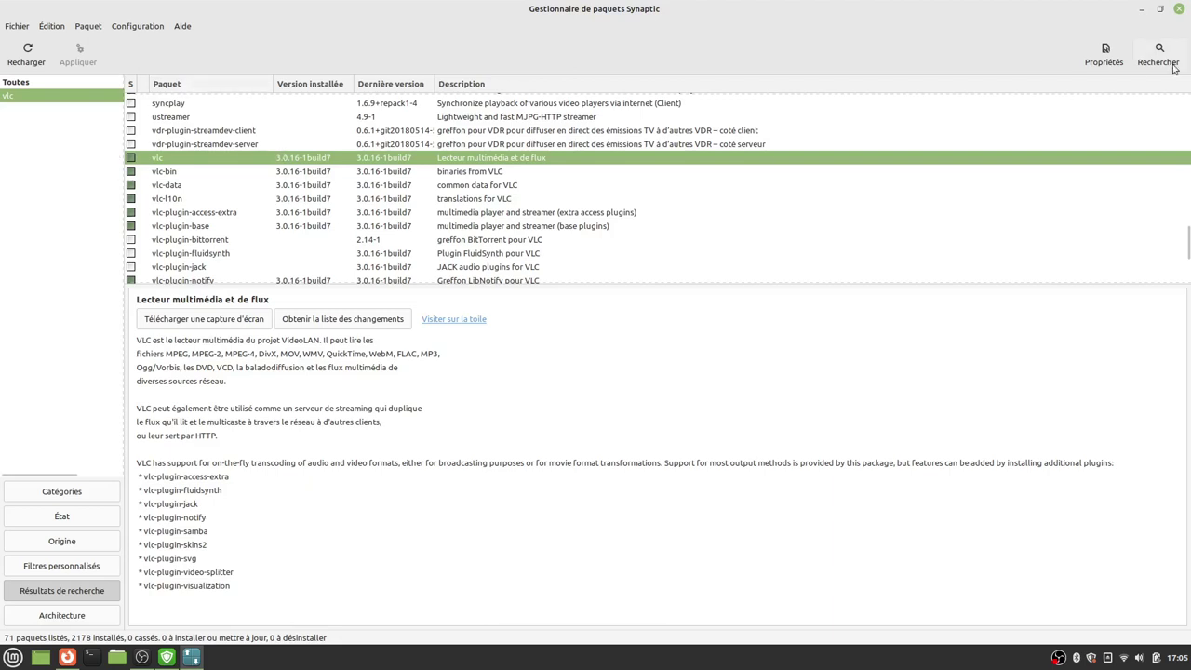
{"action": "left_click", "coordinate": [1179, 8]}
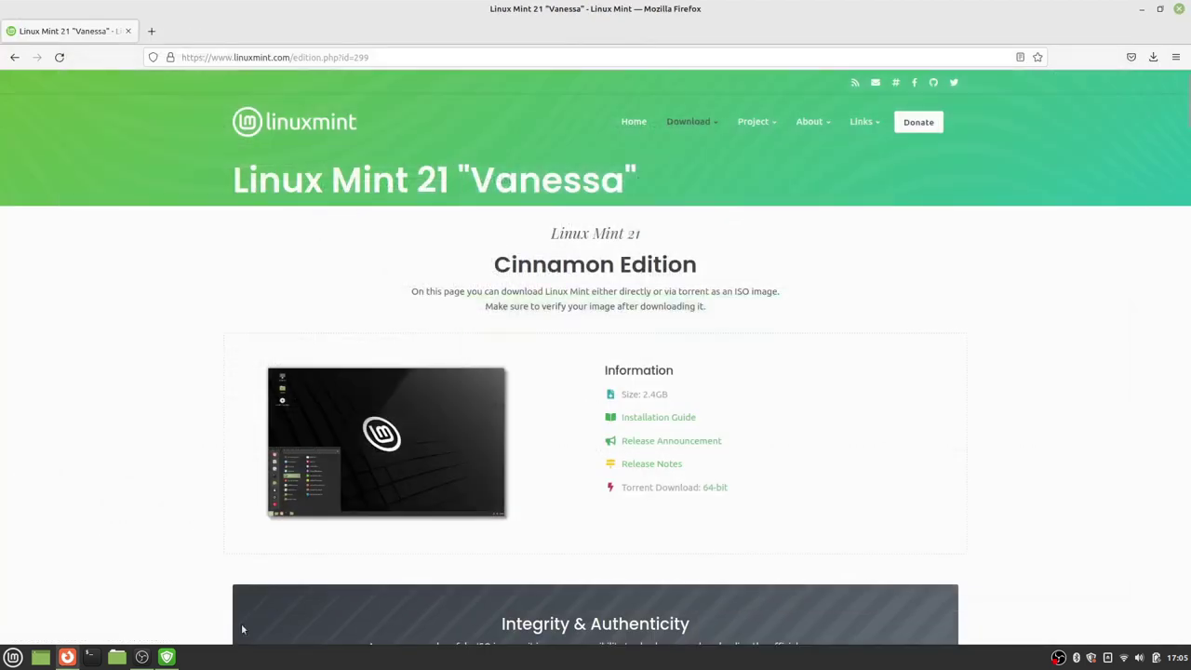
- Open the Logithèque software manager, search for "kdenlive" and view the Kdenlive page in a maximised window
{"action": "left_click", "coordinate": [13, 656]}
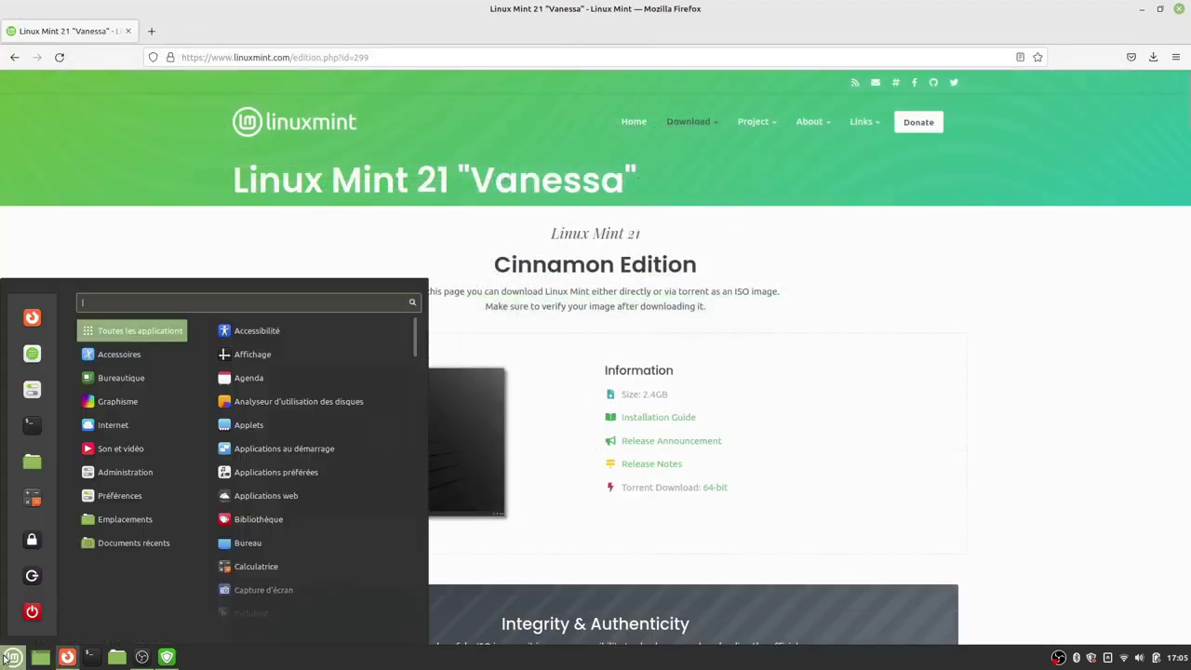
{"action": "left_click", "coordinate": [31, 359]}
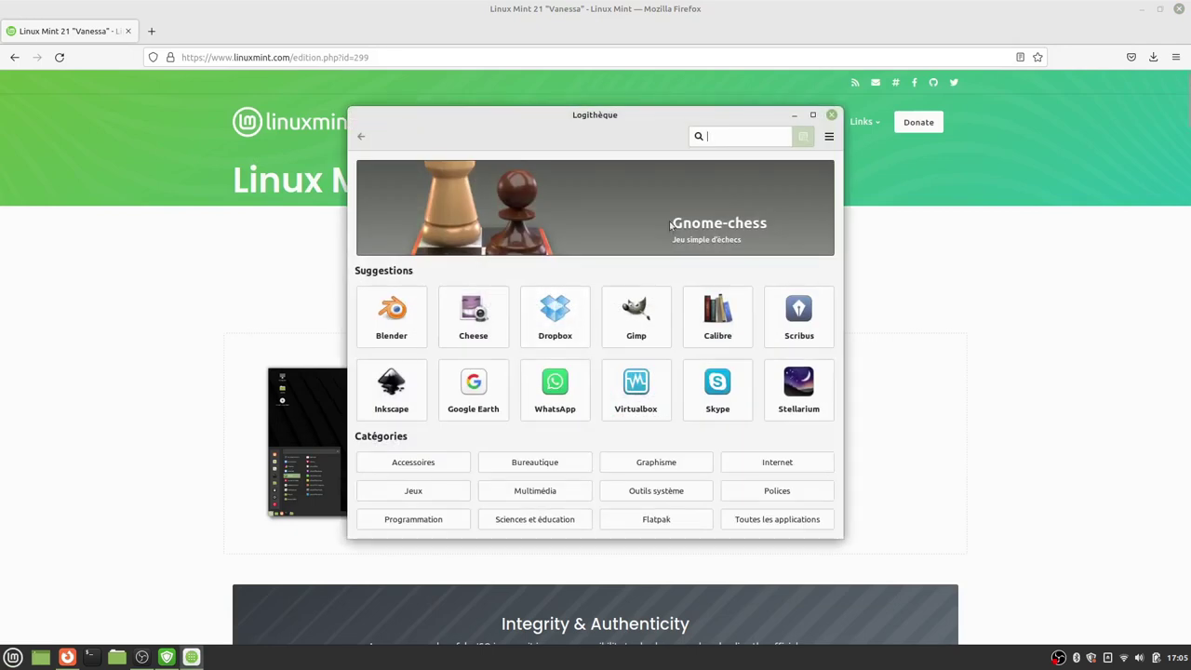
{"action": "left_click", "coordinate": [724, 135]}
{"action": "type", "text": "kdenlive"}
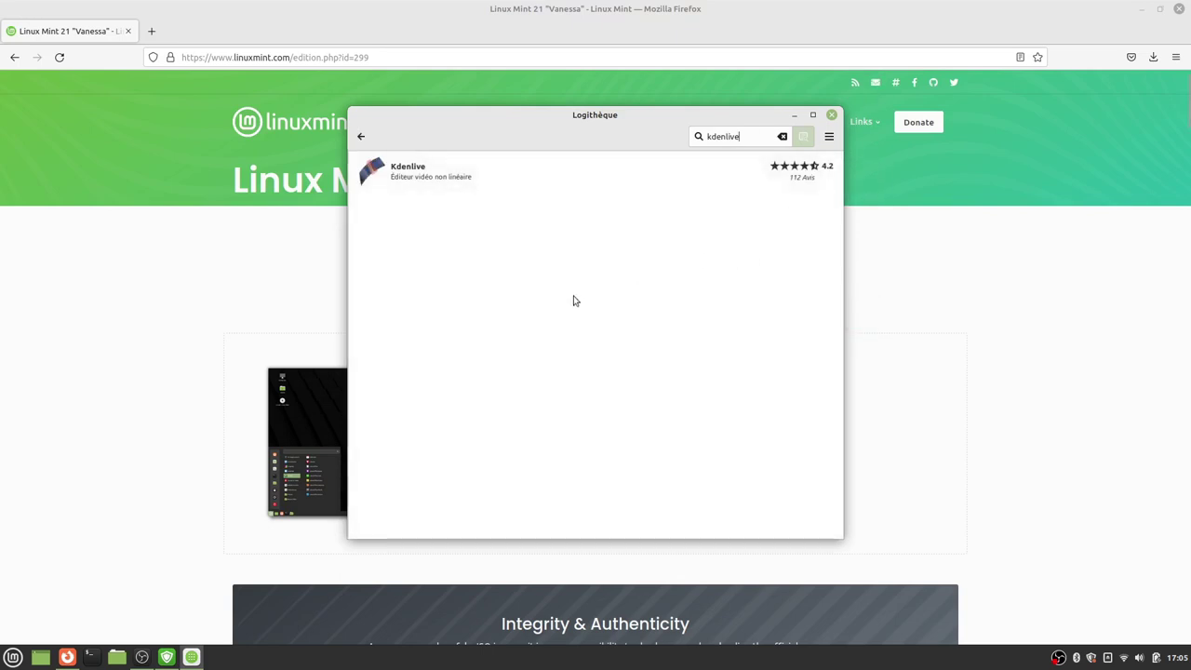
{"action": "left_click", "coordinate": [447, 186]}
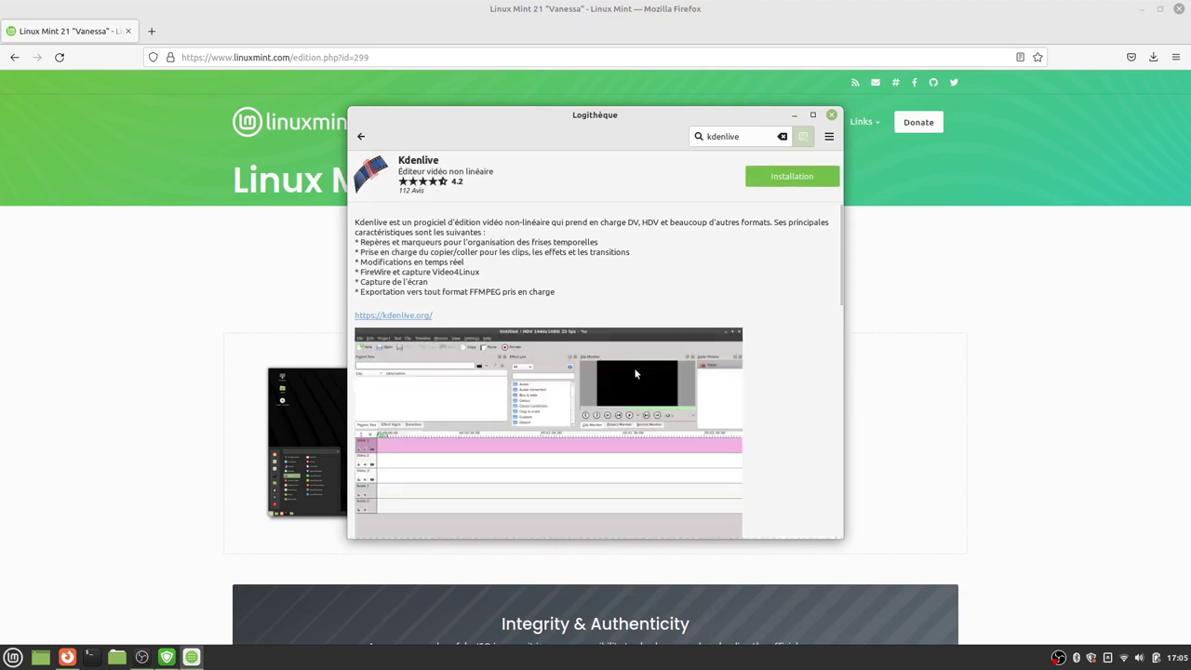
{"action": "left_click", "coordinate": [812, 114]}
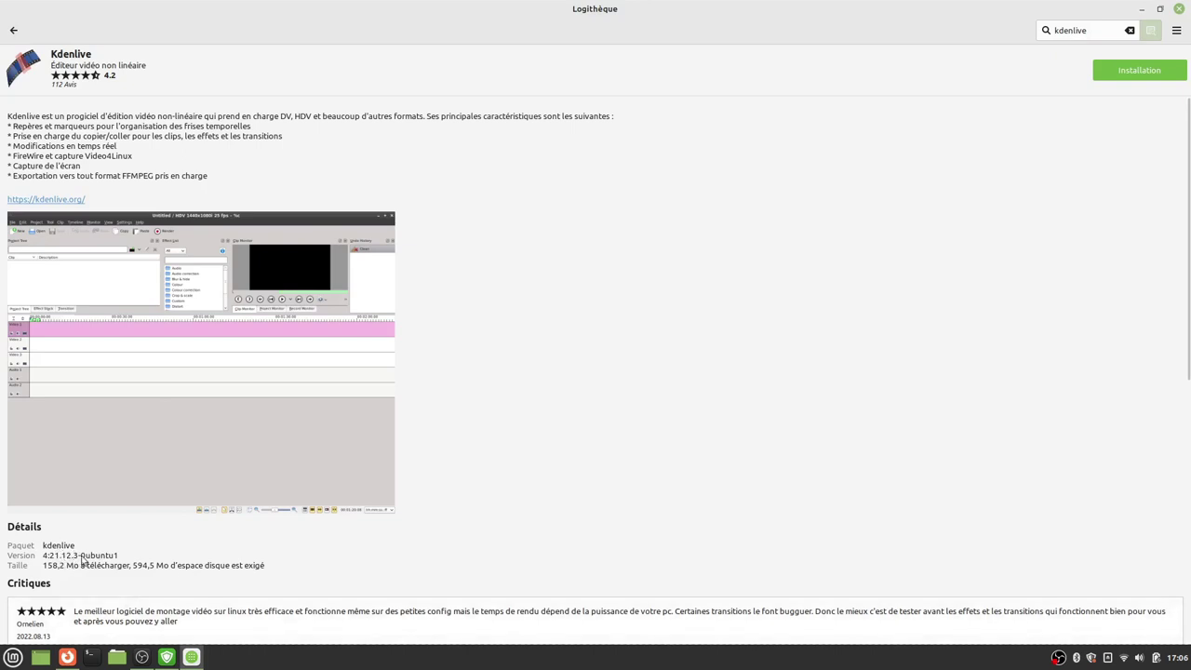
- Return from the Kdenlive page to the Logithèque home page to view its suggestions and categories, and close it
{"action": "left_click", "coordinate": [14, 31]}
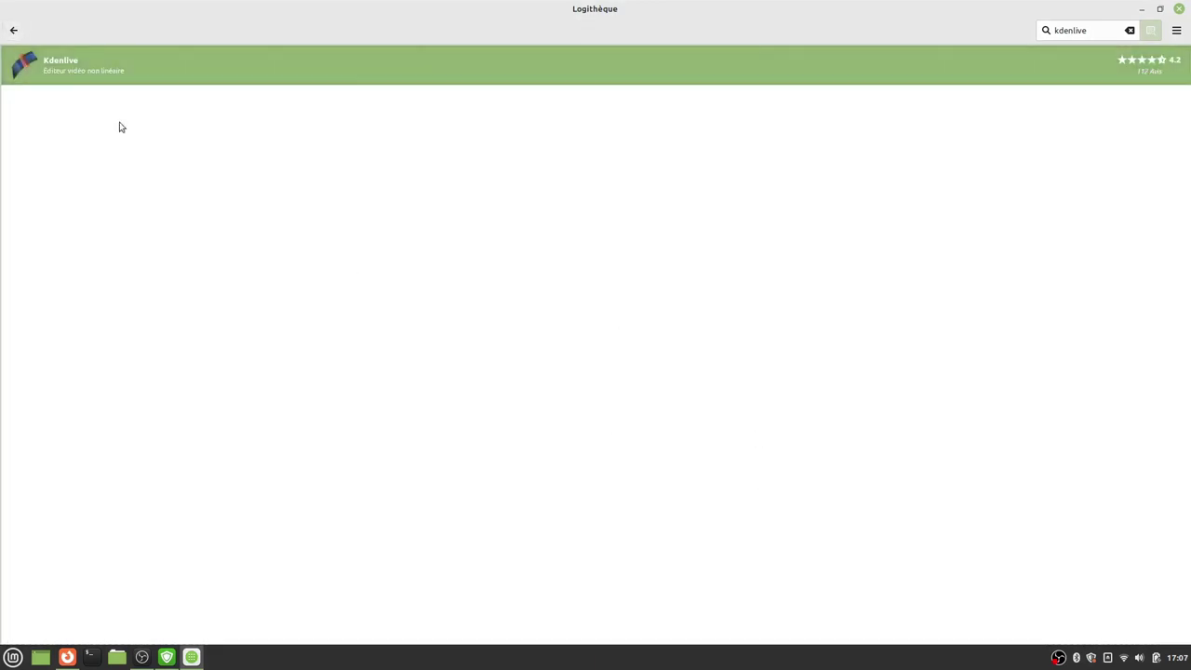
{"action": "left_click", "coordinate": [13, 31]}
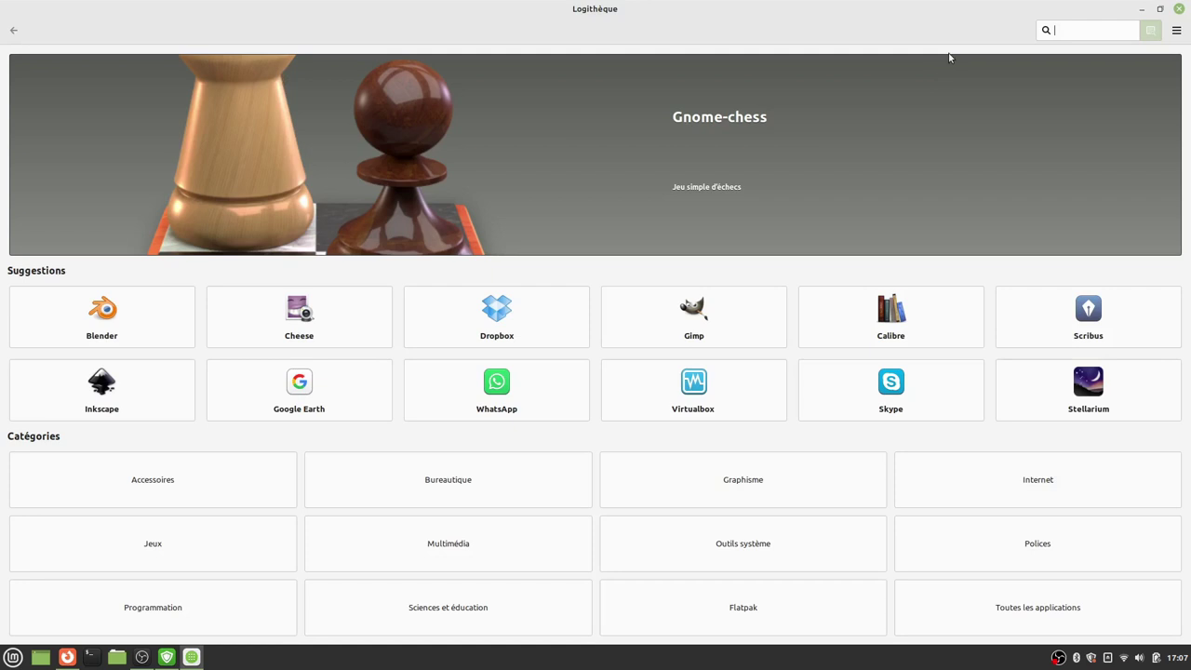
{"action": "left_click", "coordinate": [1181, 9]}
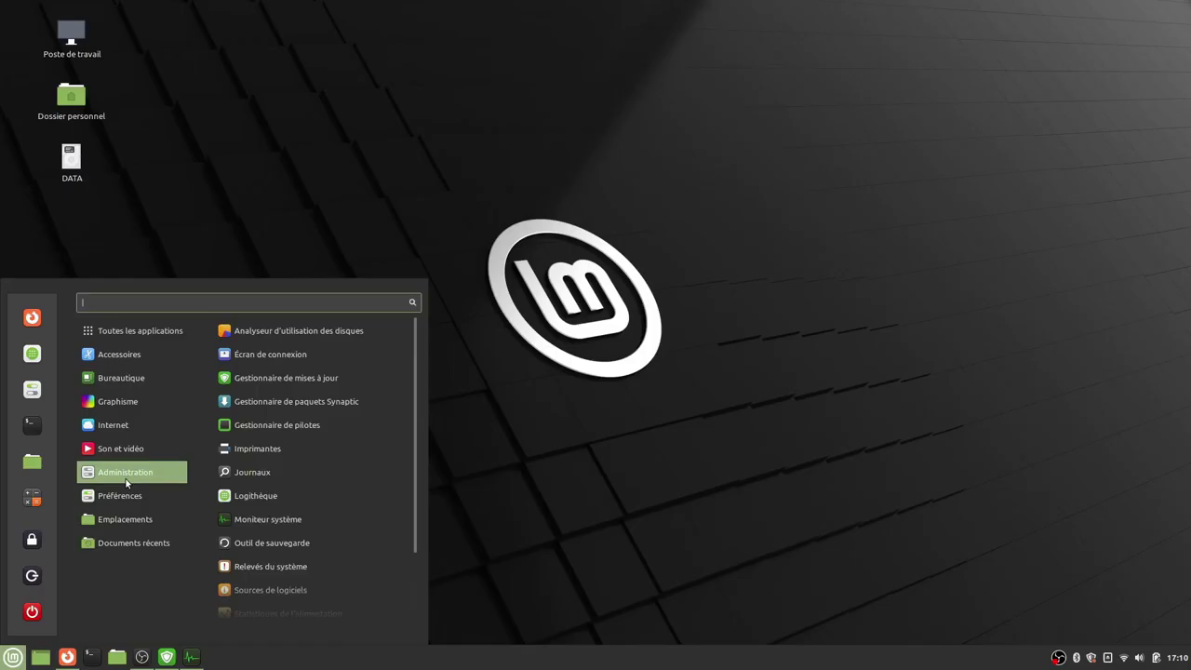
- Launch Moniteur système from the Administration category and switch from the process list to the Ressources view
{"action": "left_click", "coordinate": [267, 521]}
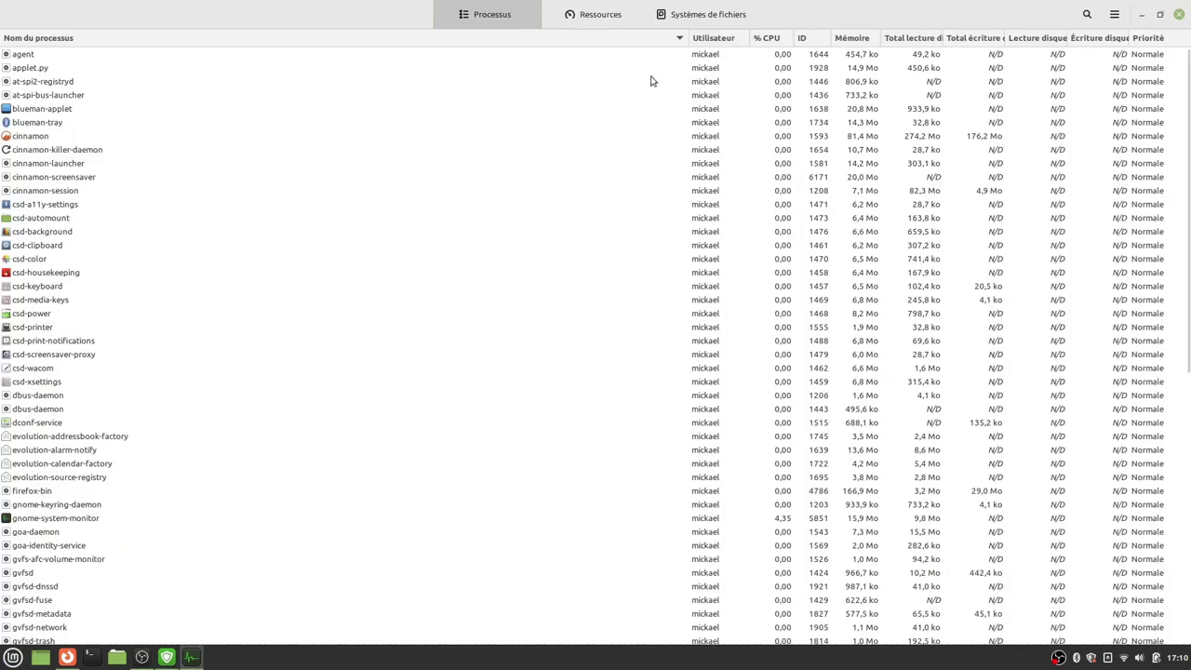
{"action": "left_click", "coordinate": [579, 19]}
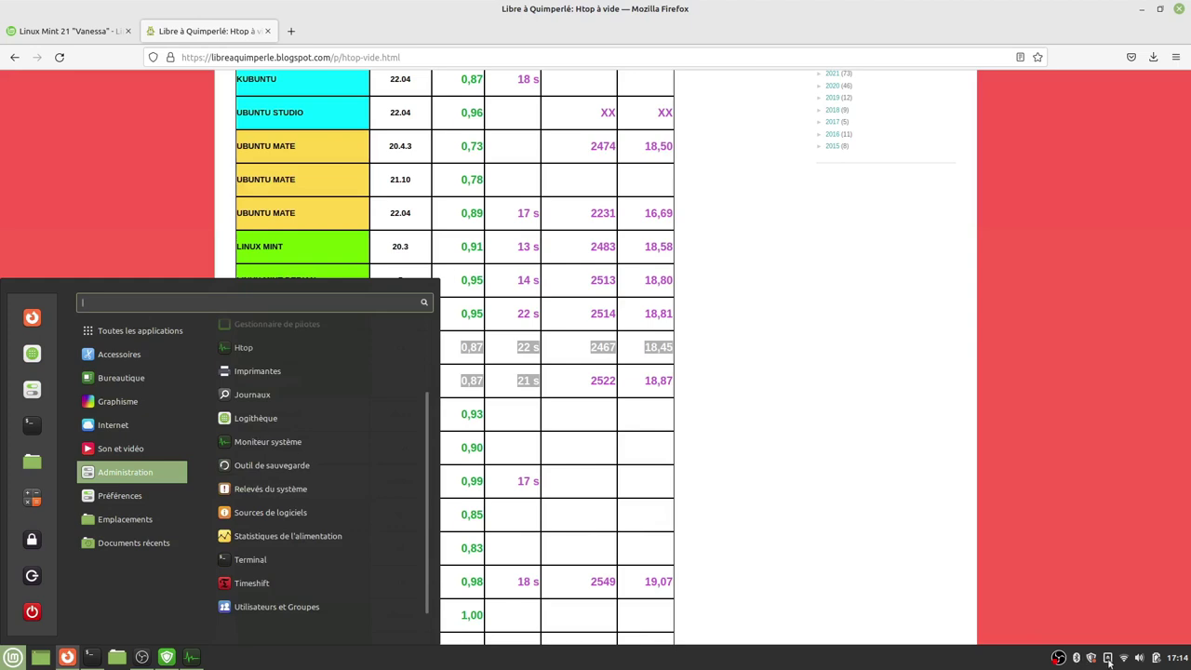
- Launch Relevés du système, move its window aside to view the system check, and close it
{"action": "left_click", "coordinate": [282, 493]}
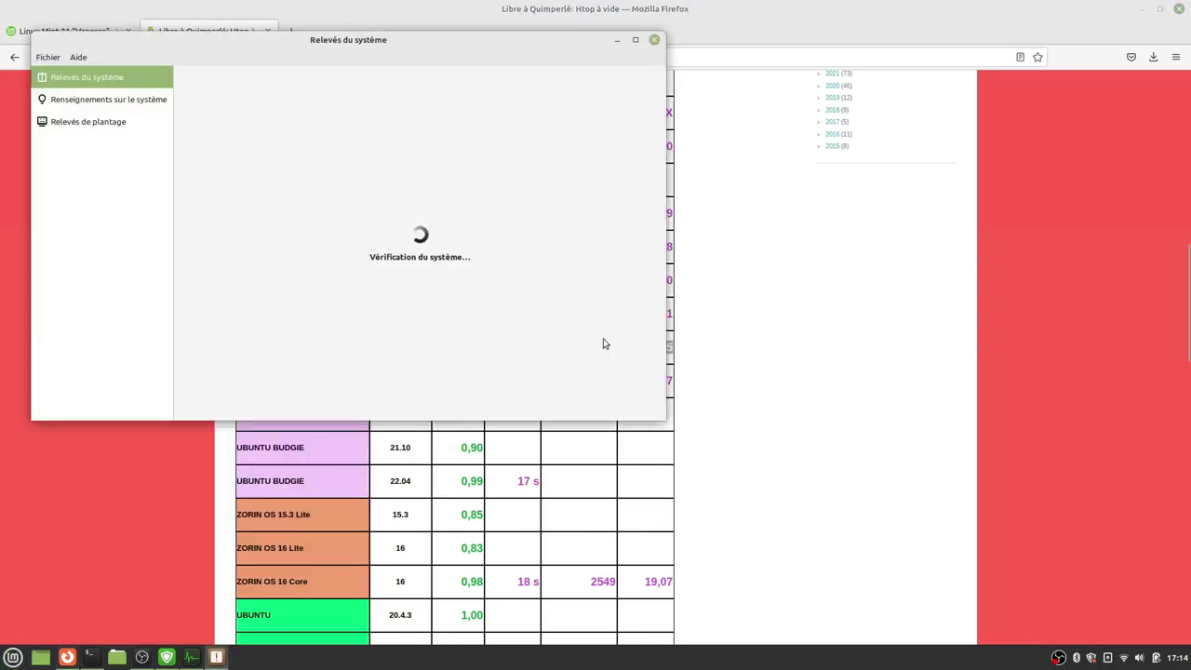
{"action": "left_click_drag", "start_coordinate": [329, 54], "coordinate": [754, 156]}
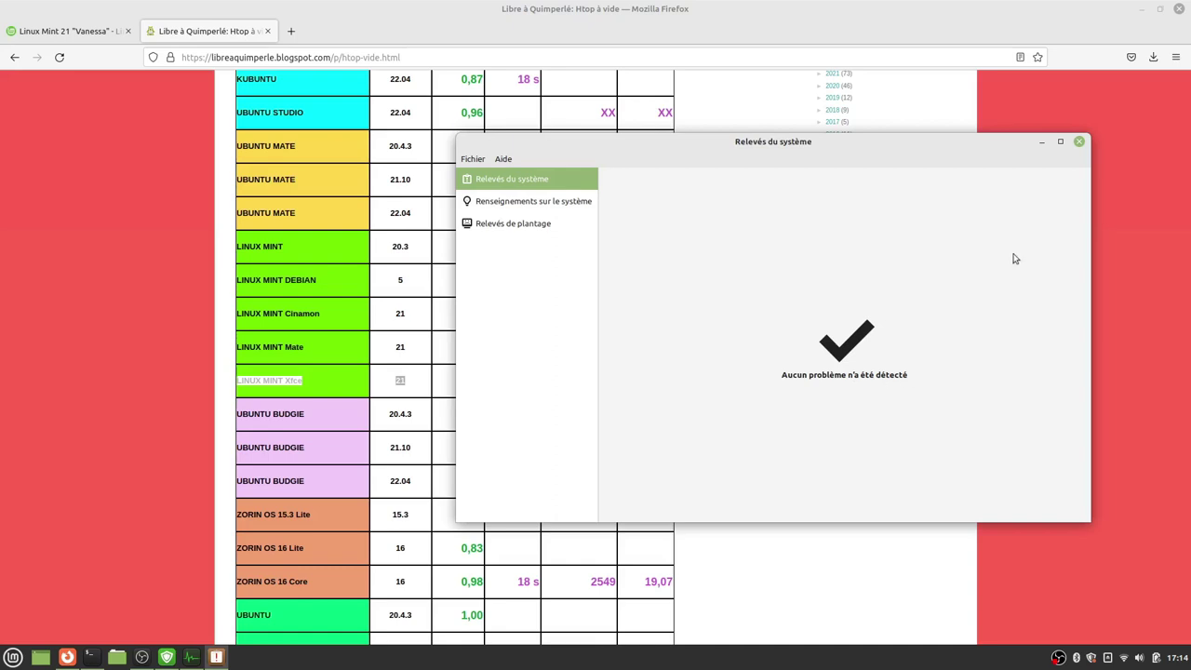
{"action": "left_click", "coordinate": [1079, 142]}
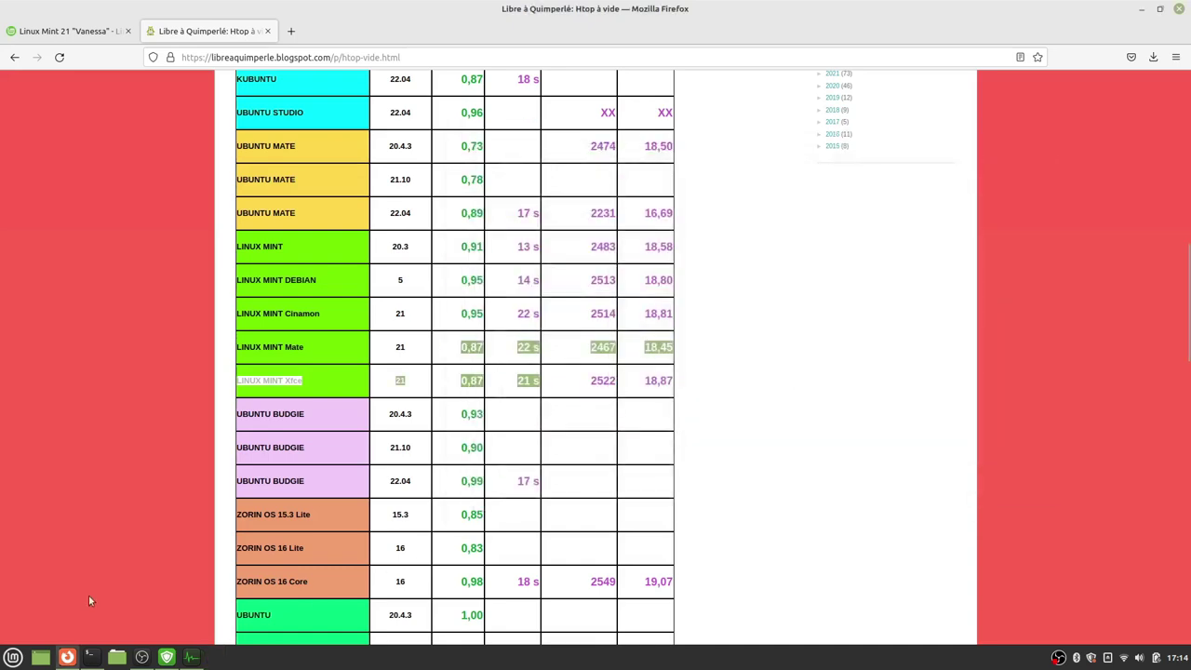
- Look through the Administration and Préférences application categories, and open Paramètres système in a maximised window
{"action": "left_click", "coordinate": [14, 658]}
{"action": "mouse_move", "coordinate": [140, 474]}
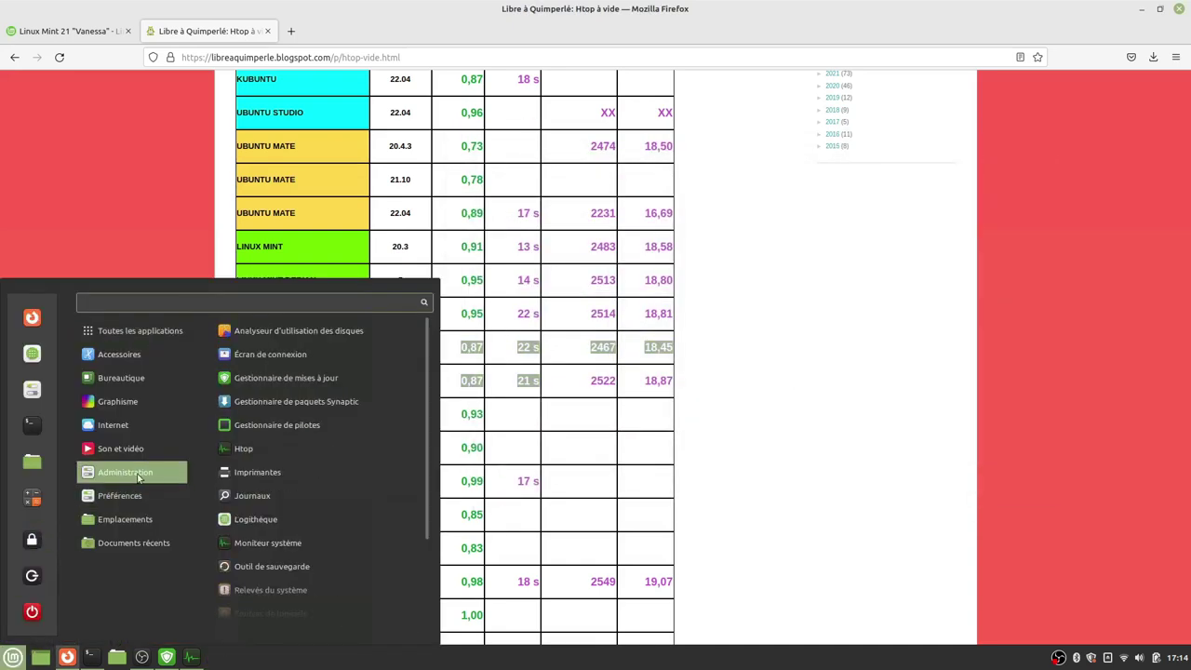
{"action": "scroll", "coordinate": [309, 537], "scroll_direction": "down", "scroll_amount": 4}
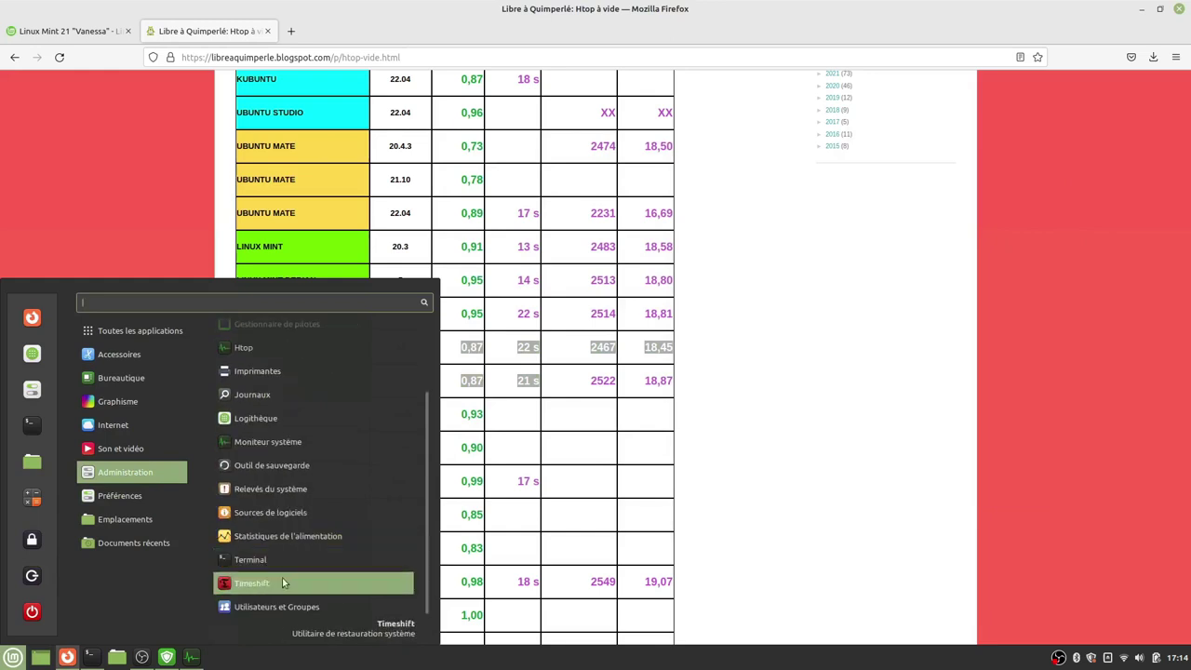
{"action": "mouse_move", "coordinate": [117, 499]}
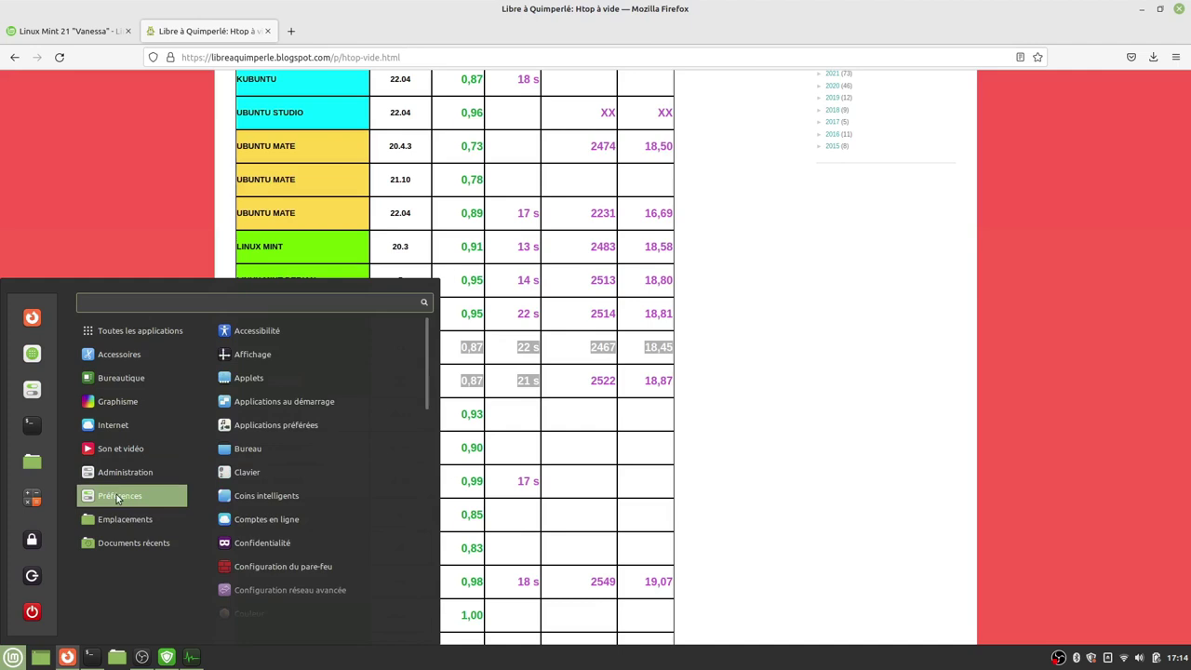
{"action": "left_click", "coordinate": [32, 391]}
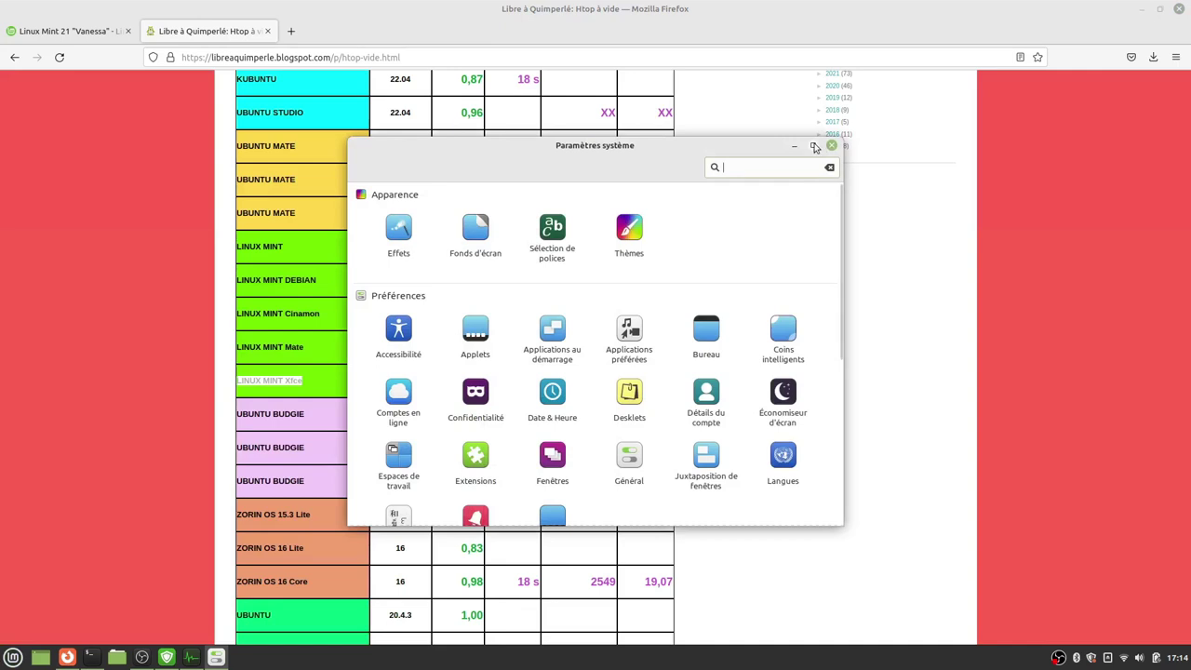
{"action": "left_click", "coordinate": [813, 146]}
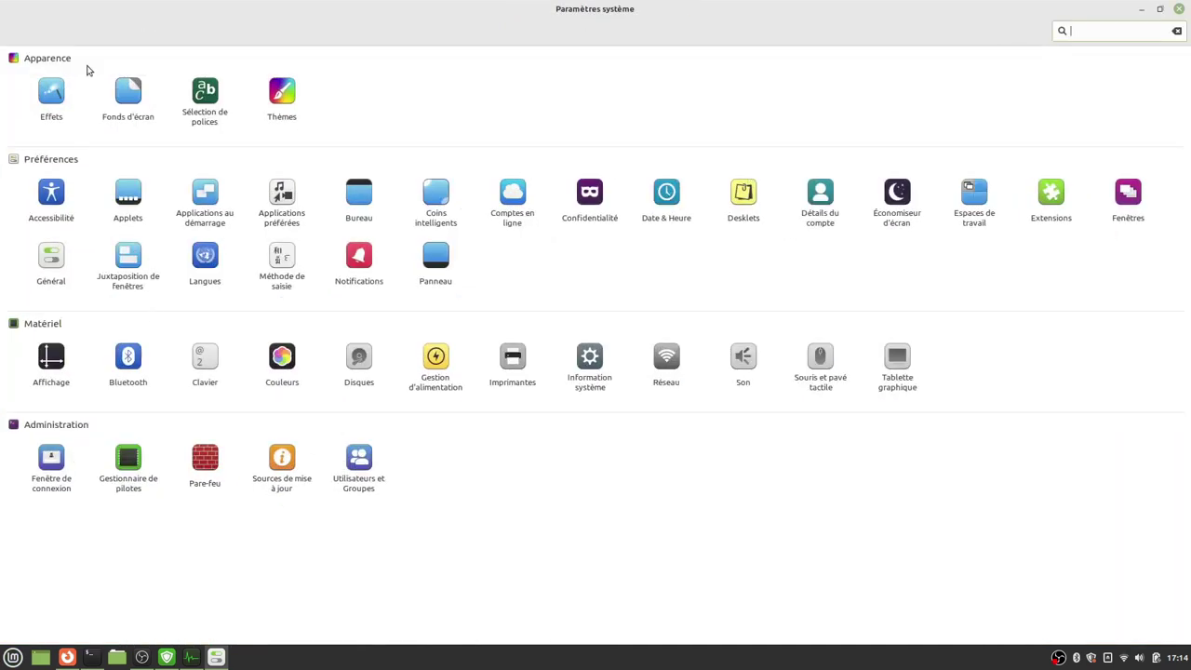
- Turn off the desktop and window effects in the Effets settings and return to the settings overview
{"action": "left_click", "coordinate": [46, 96]}
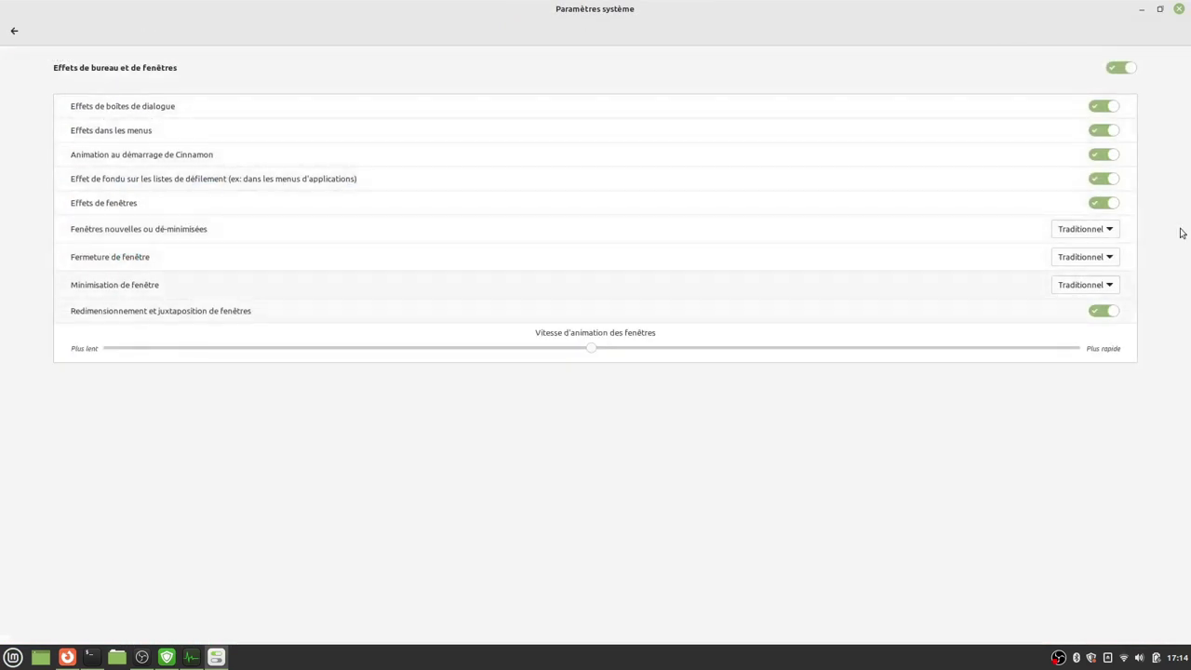
{"action": "left_click", "coordinate": [1119, 73]}
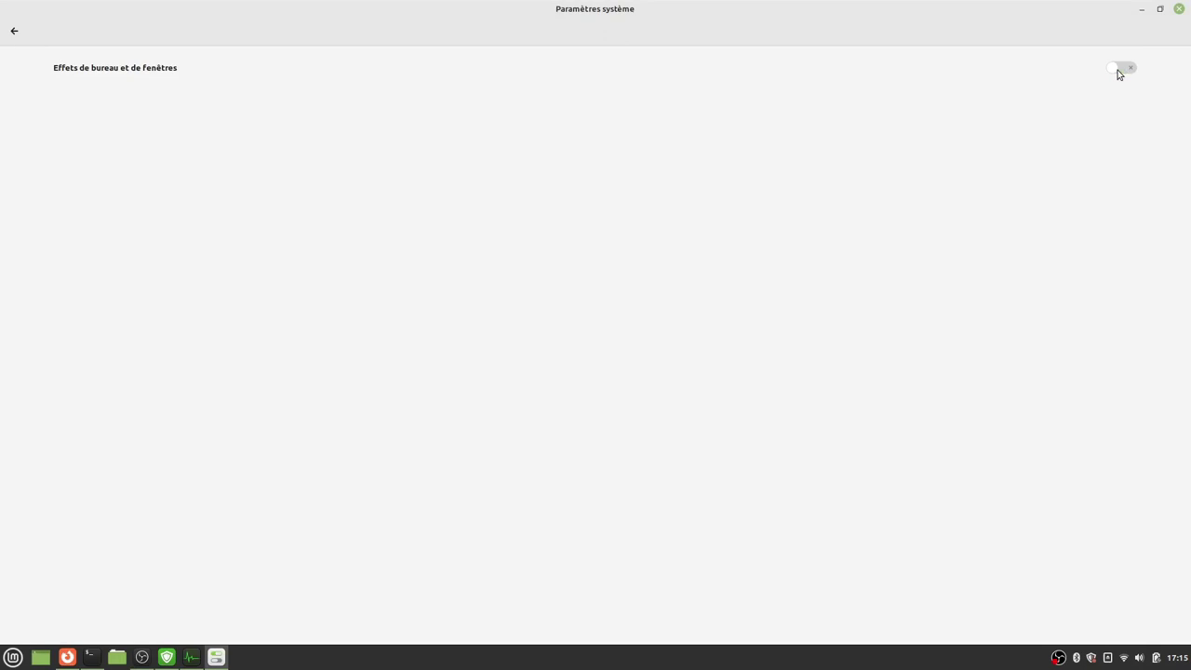
{"action": "left_click", "coordinate": [14, 34]}
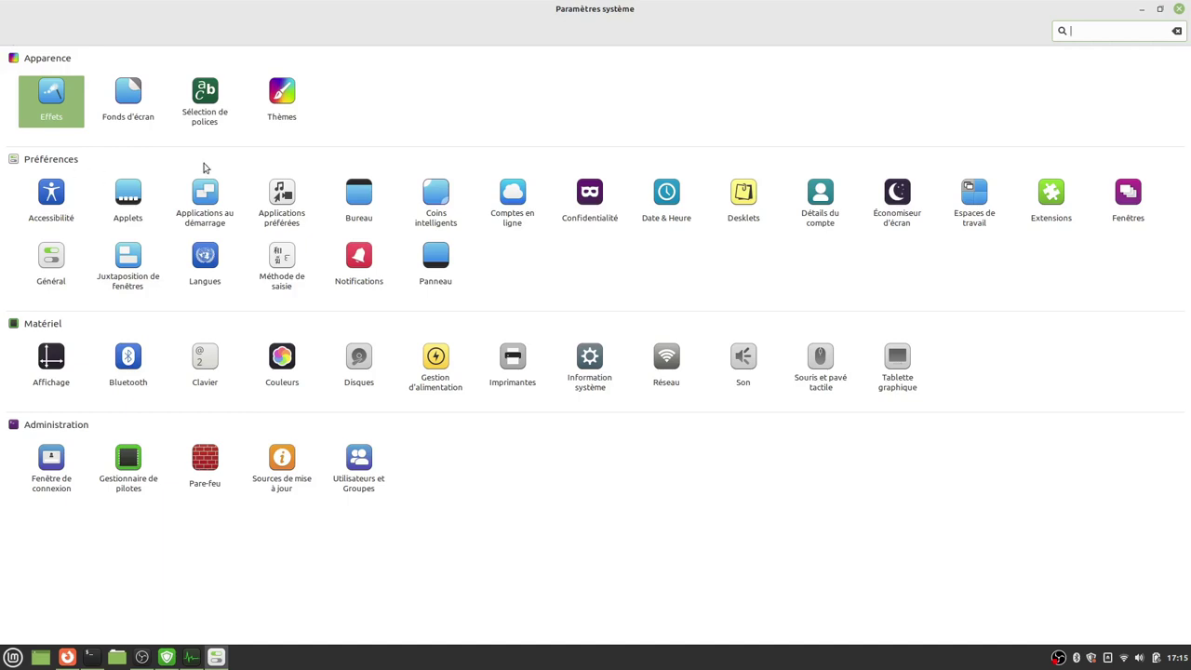
- Browse the Vanessa wallpapers in the Fonds d'écran settings, turn on the wallpaper slideshow, and return to the settings overview
{"action": "left_click", "coordinate": [128, 101]}
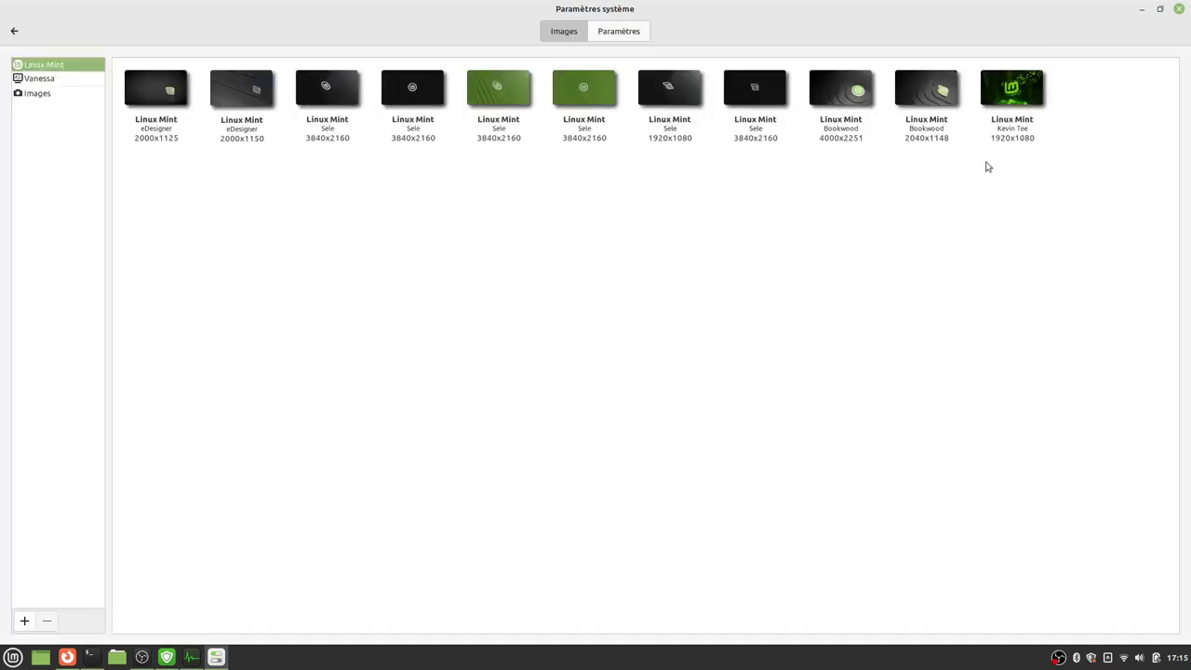
{"action": "left_click", "coordinate": [37, 80]}
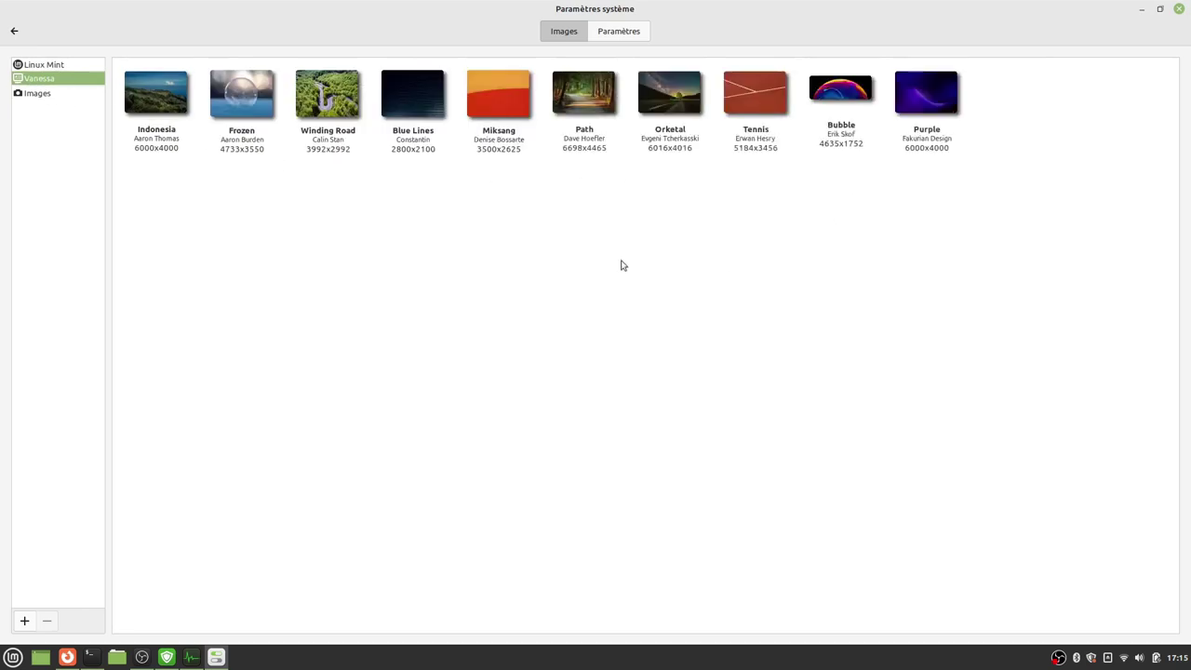
{"action": "left_click", "coordinate": [621, 32]}
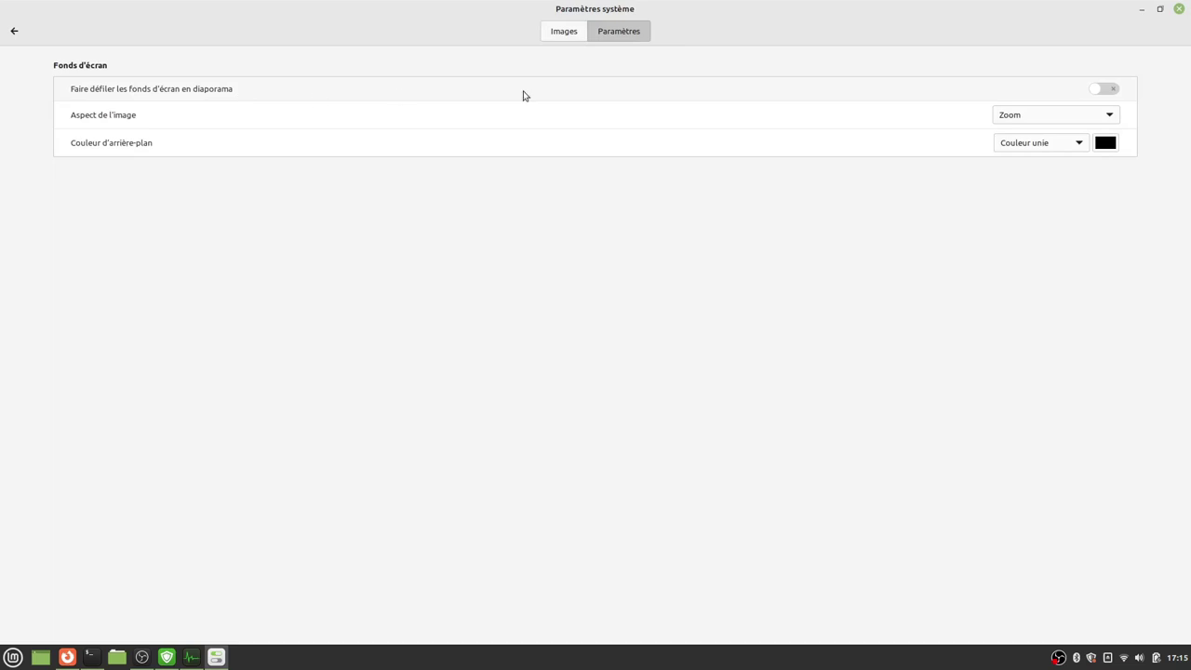
{"action": "left_click", "coordinate": [1103, 90]}
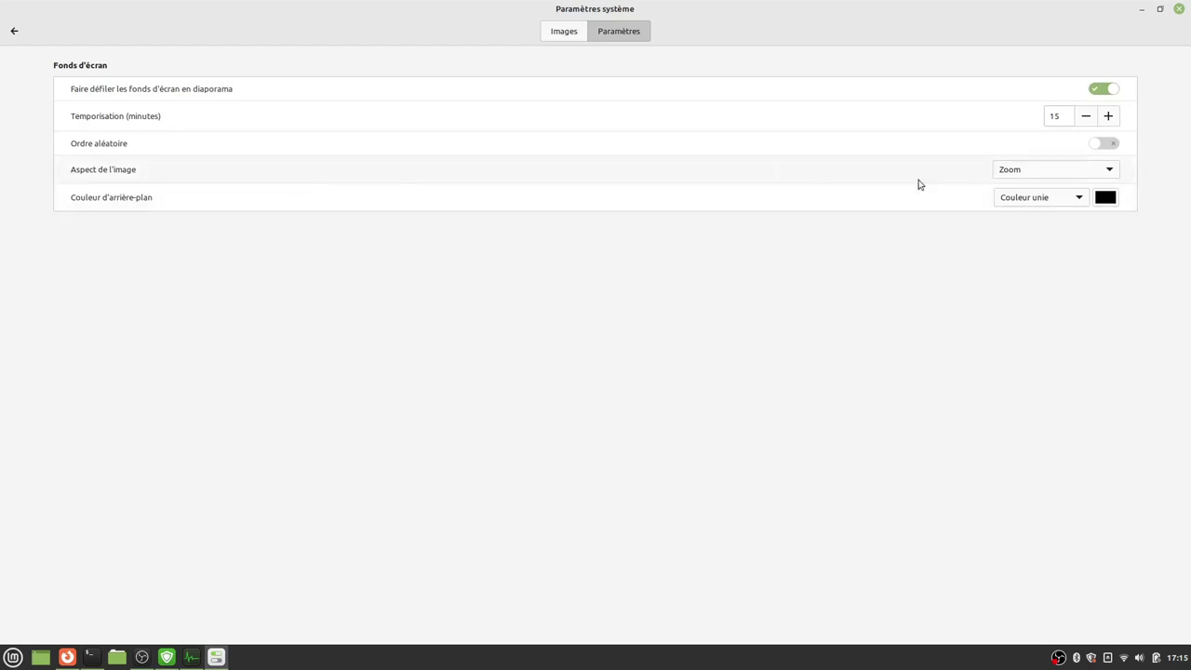
{"action": "left_click", "coordinate": [13, 32]}
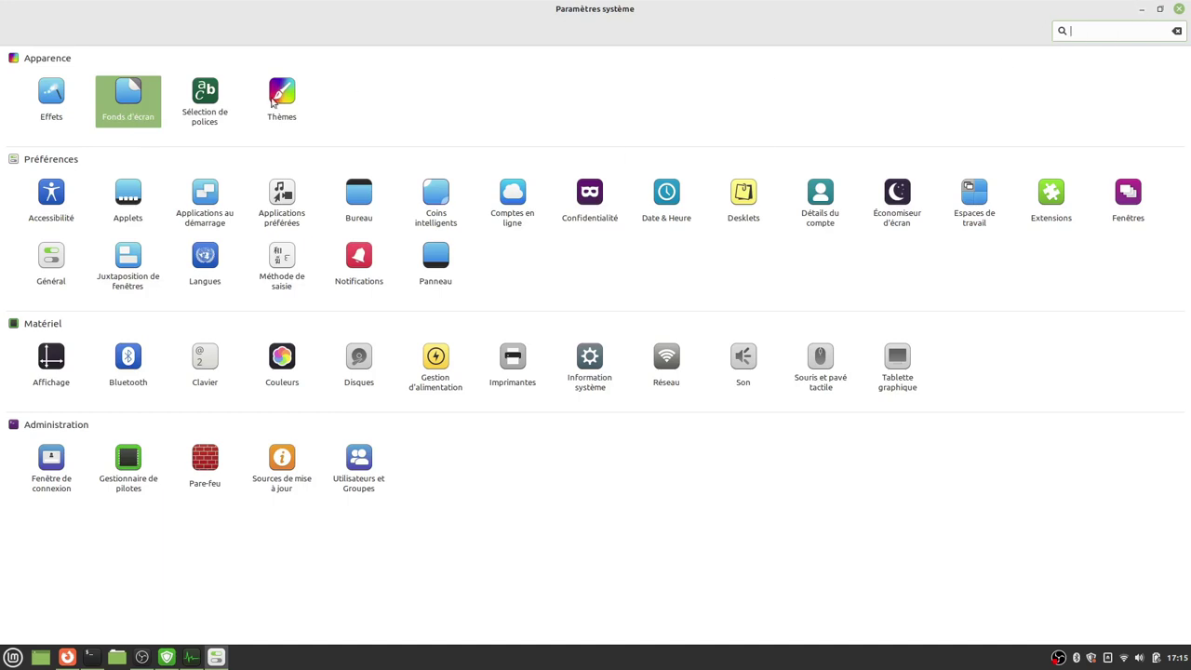
- Minimise the open windows to view the desktop wallpaper, and bring the Paramètres système window back
{"action": "left_click", "coordinate": [1140, 10]}
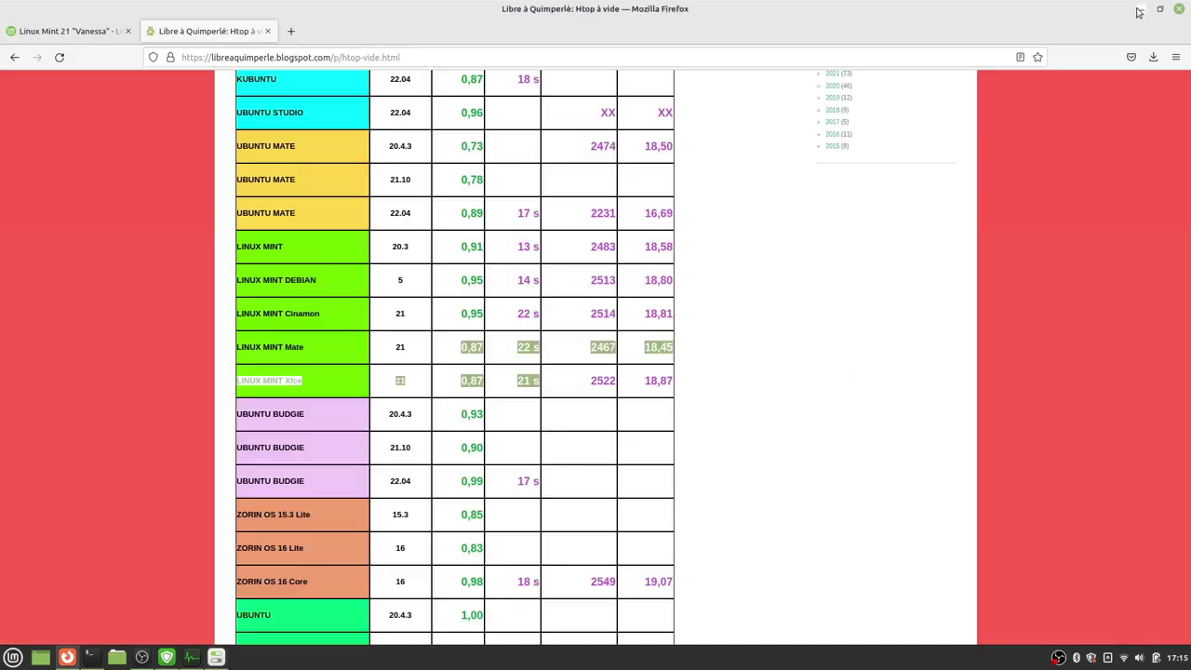
{"action": "left_click", "coordinate": [1140, 11]}
{"action": "left_click", "coordinate": [1142, 10]}
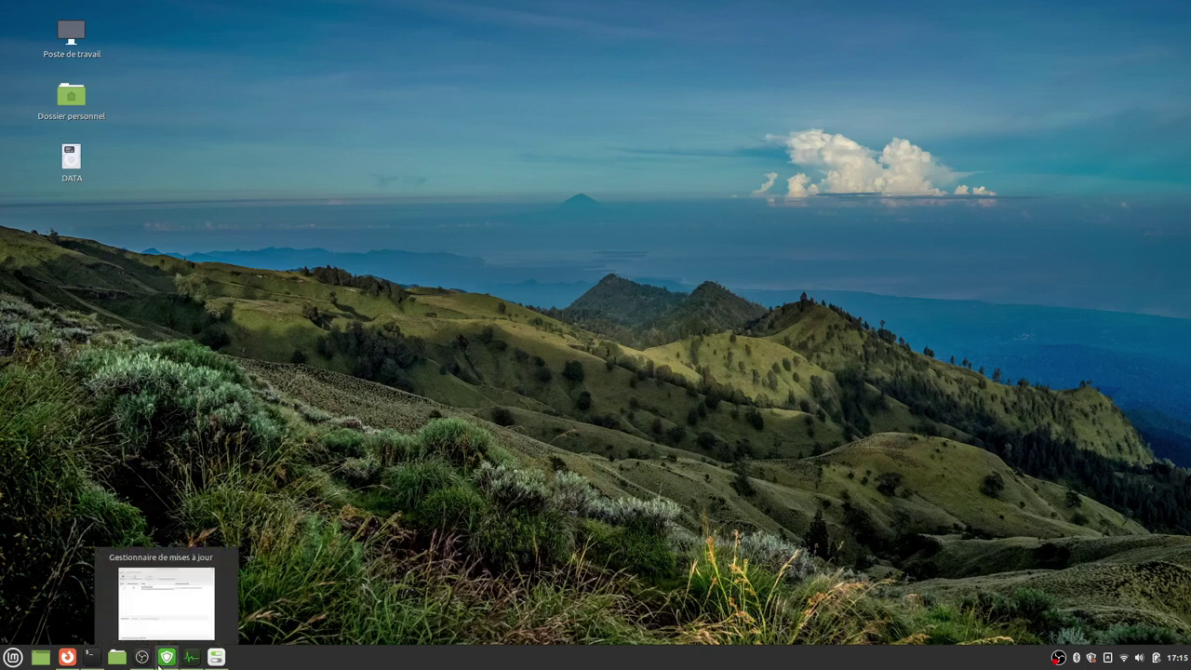
{"action": "mouse_move", "coordinate": [104, 660]}
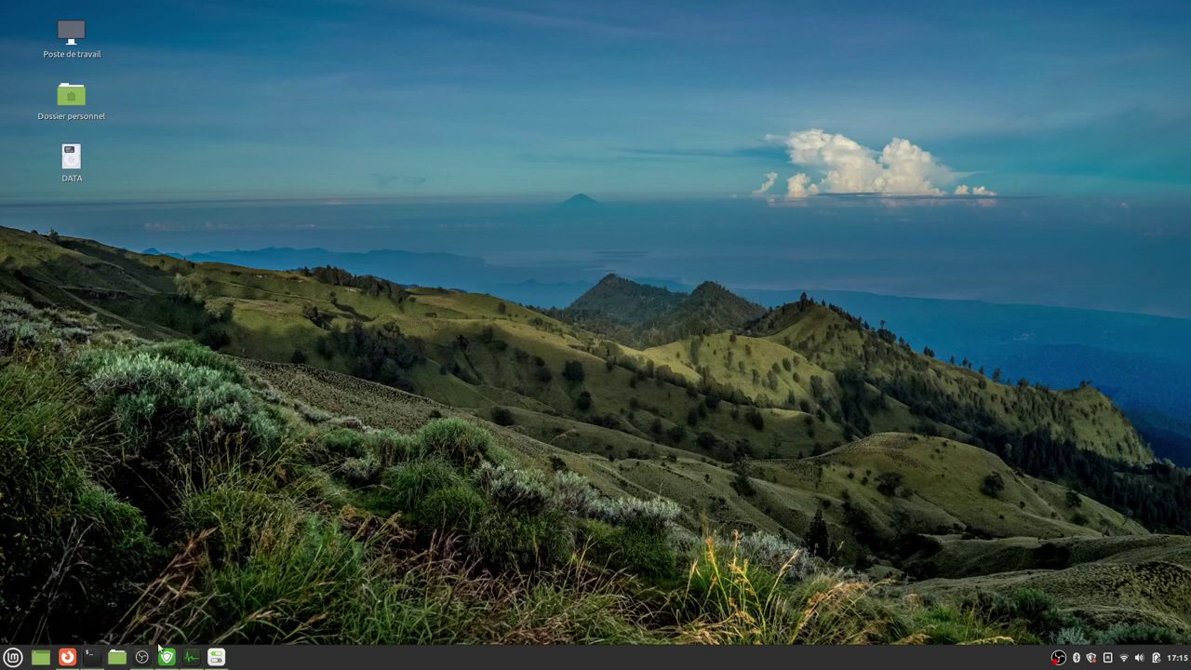
{"action": "mouse_move", "coordinate": [142, 657]}
{"action": "left_click", "coordinate": [216, 656]}
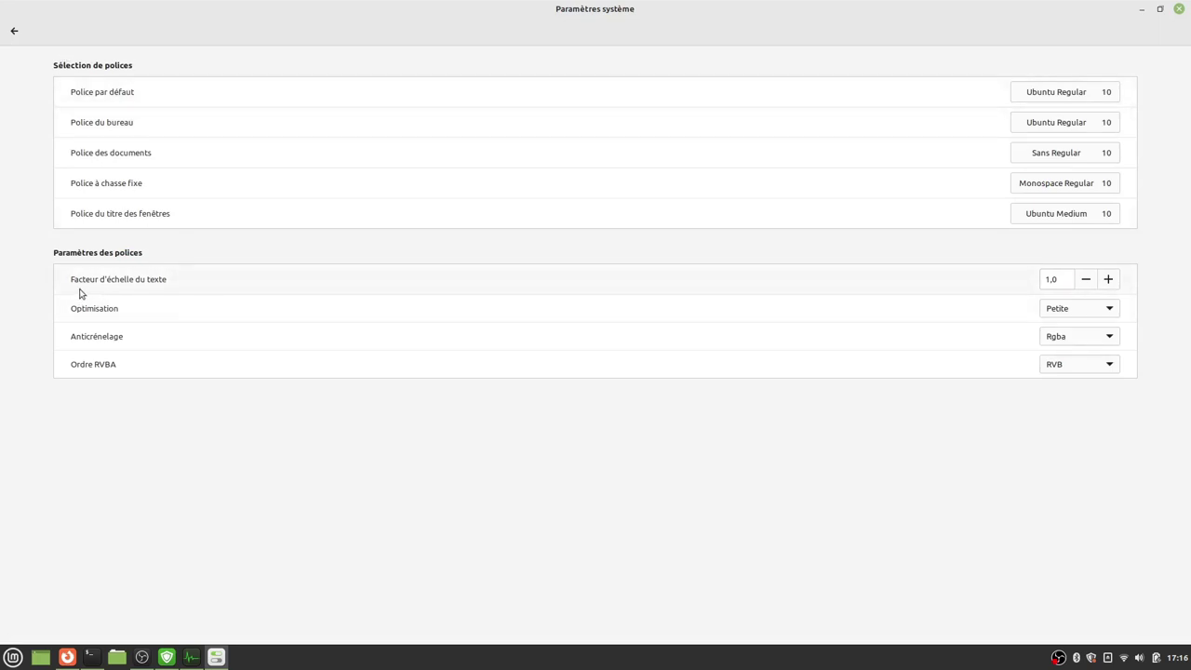
- Try a text scaling factor of 1,4 in Sélection de polices, restore it to 1,0, and return to the settings overview
{"action": "left_click", "coordinate": [1107, 285]}
{"action": "left_click", "coordinate": [1106, 285]}
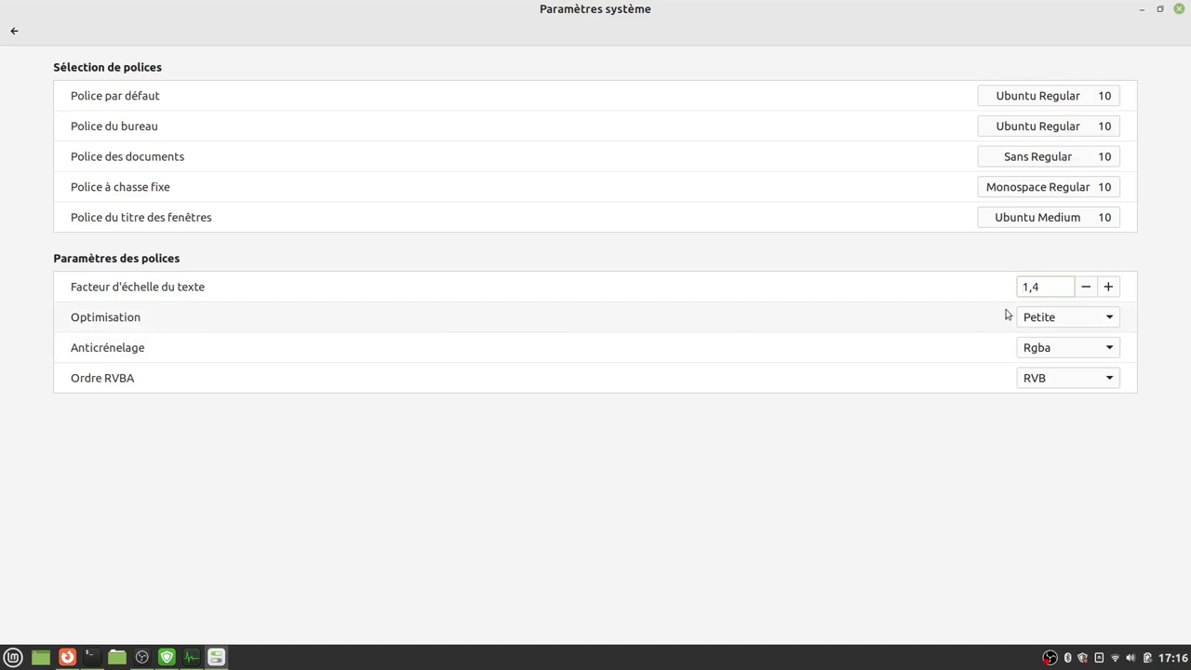
{"action": "left_click", "coordinate": [1085, 290]}
{"action": "left_click", "coordinate": [1084, 290]}
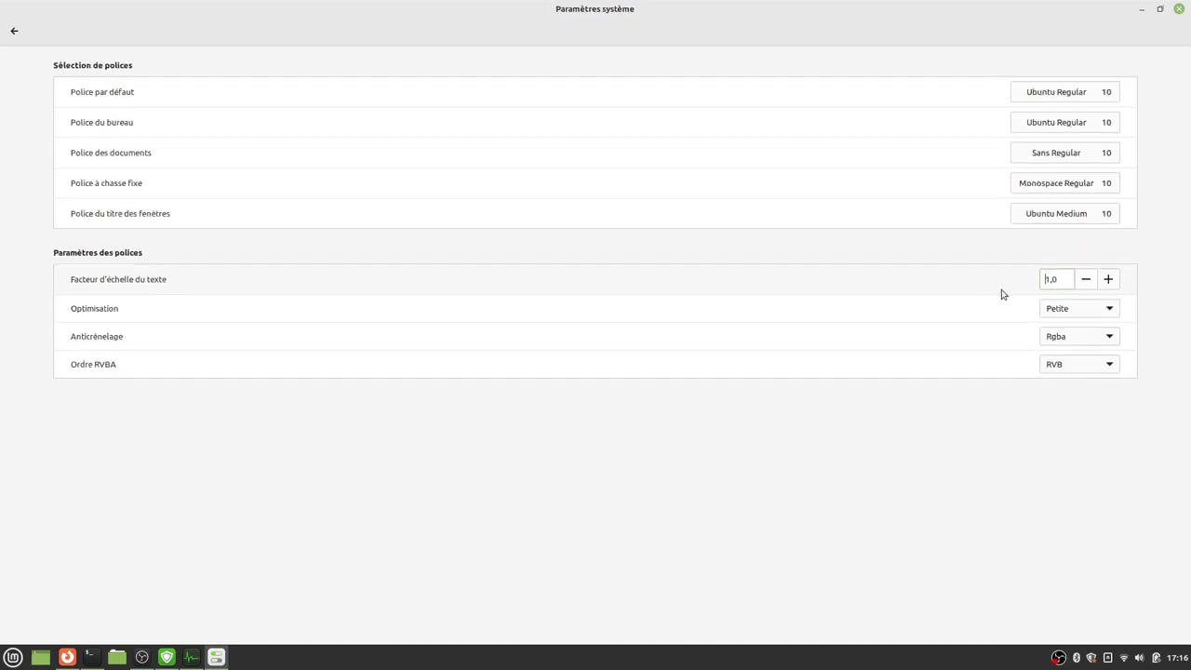
{"action": "left_click", "coordinate": [14, 31]}
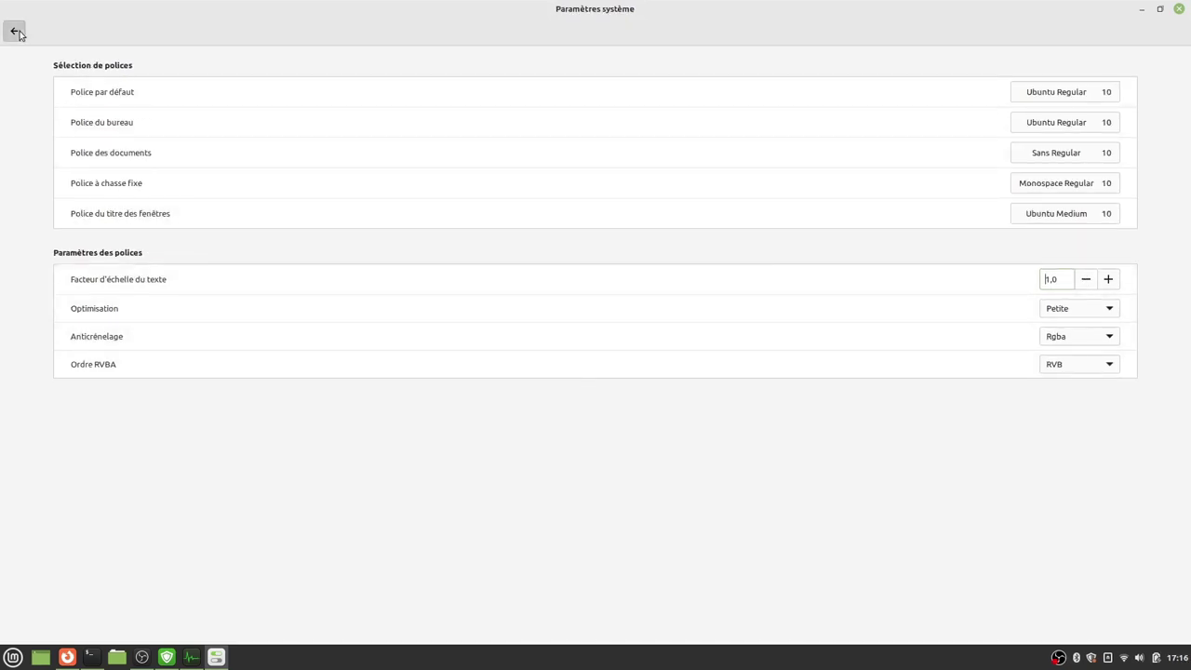
- Open the Thèmes settings and set the Bureau theme to Mint-Y, comparing the application menu's look before and after
{"action": "left_click", "coordinate": [289, 106]}
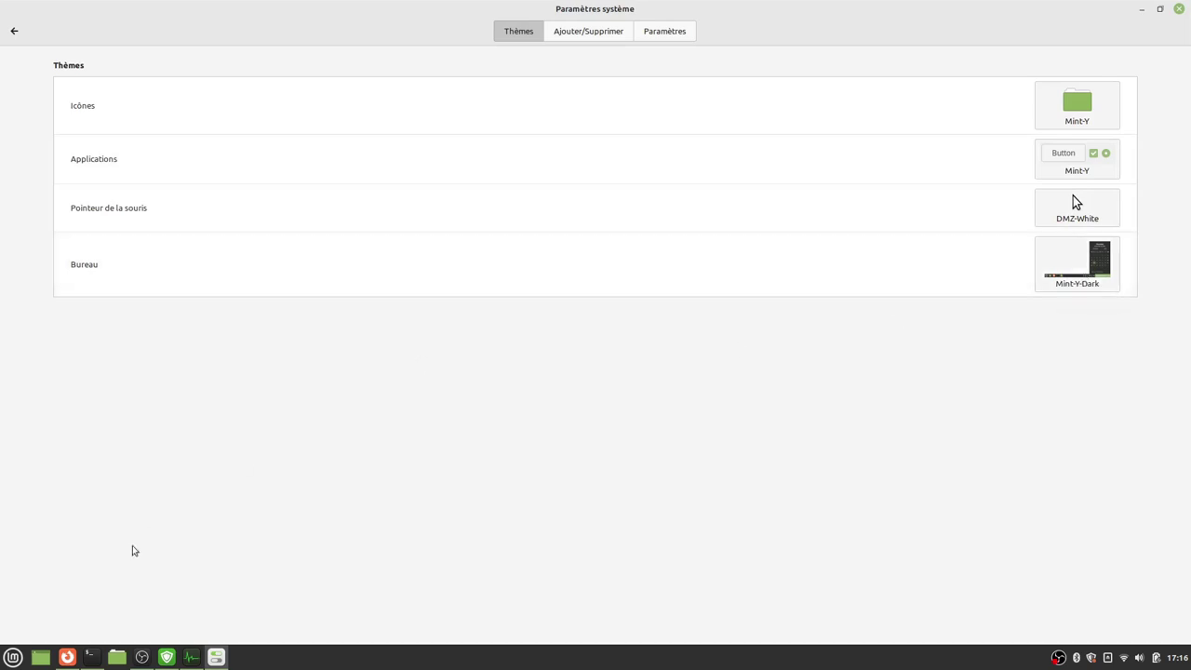
{"action": "left_click", "coordinate": [13, 657]}
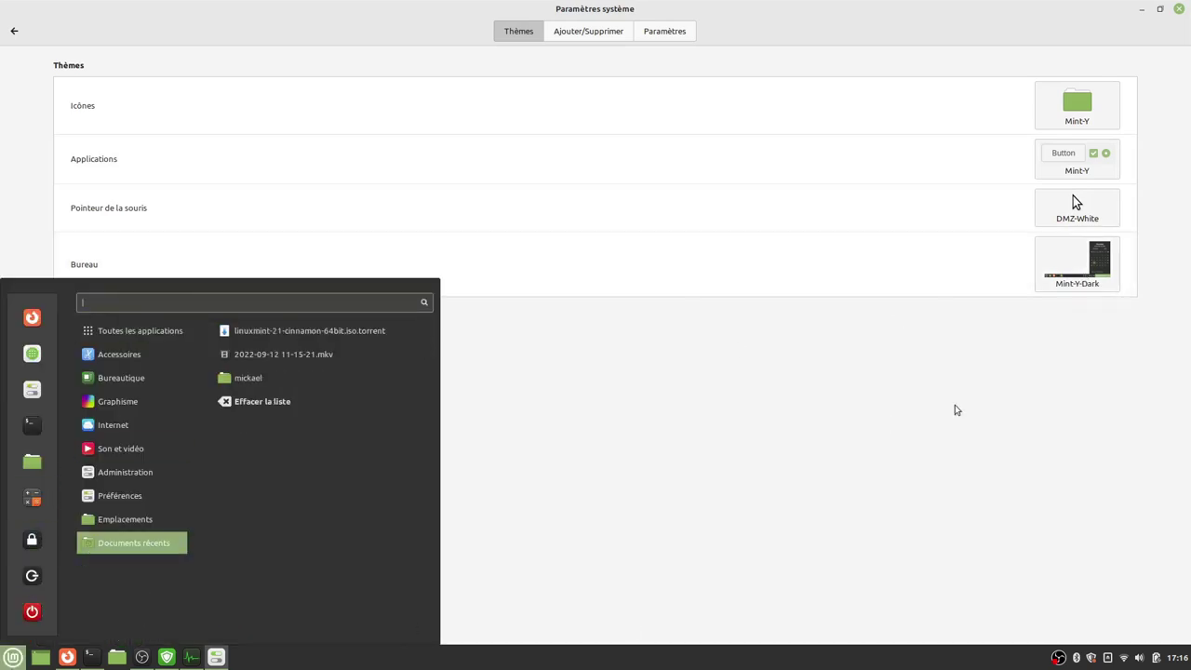
{"action": "left_click", "coordinate": [1098, 280]}
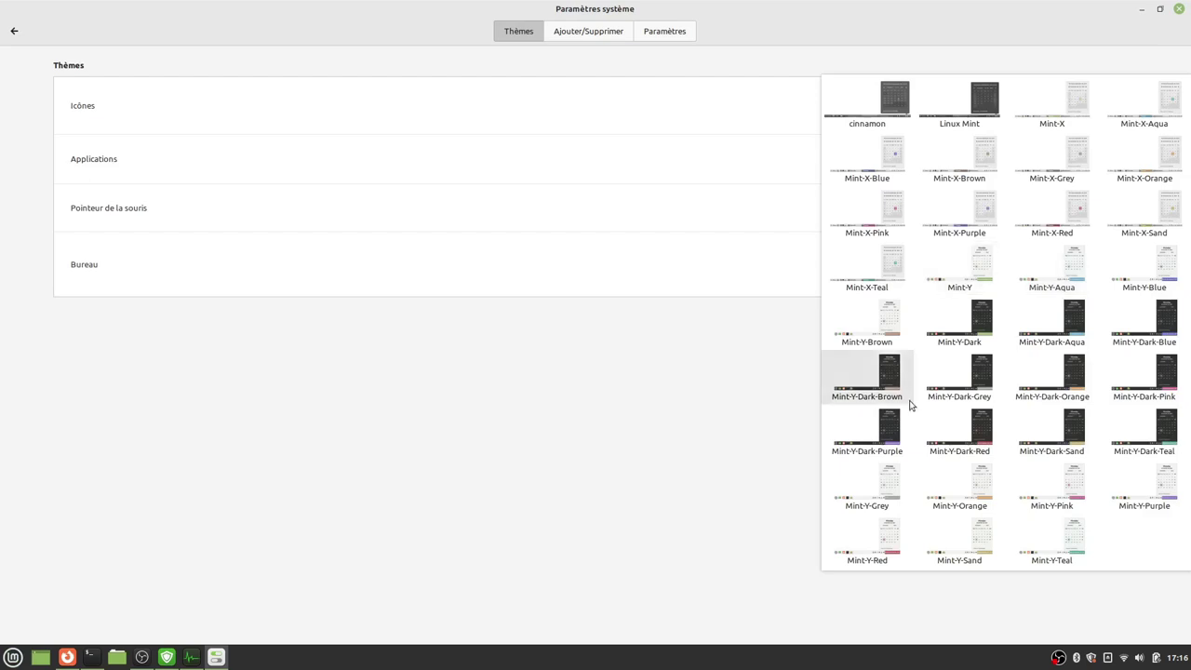
{"action": "left_click", "coordinate": [975, 264]}
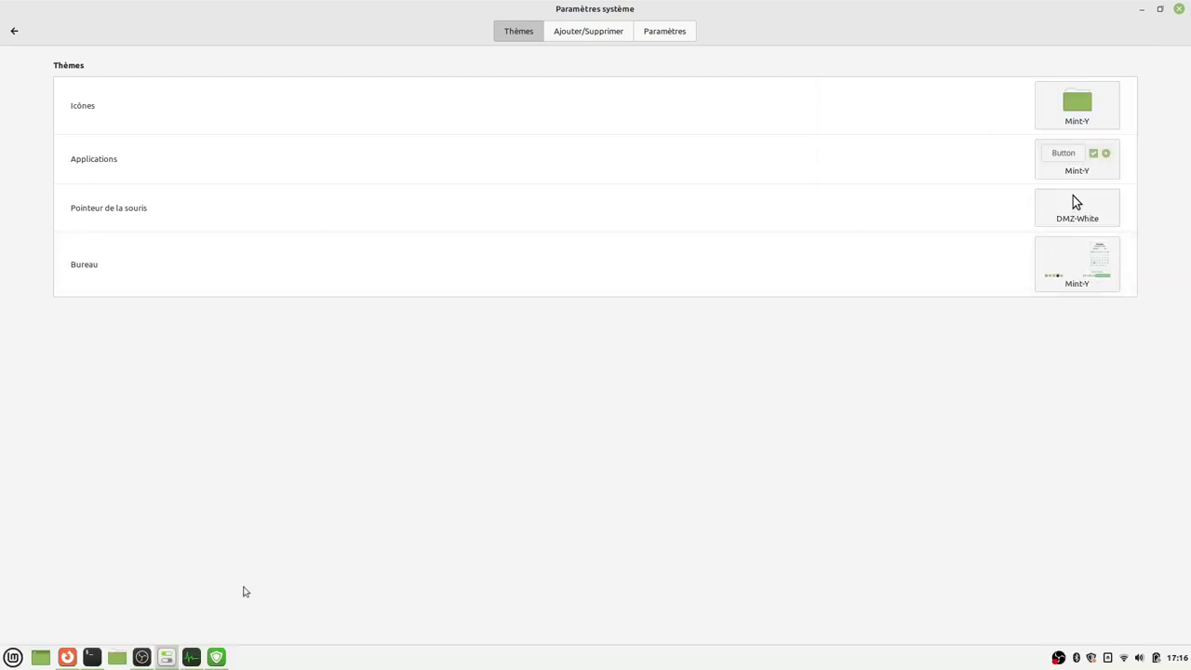
{"action": "left_click", "coordinate": [6, 658]}
{"action": "scroll", "coordinate": [279, 614], "scroll_direction": "down", "scroll_amount": 1}
- Set the Bureau theme back to Mint-Y-Dark
{"action": "left_click", "coordinate": [1106, 282]}
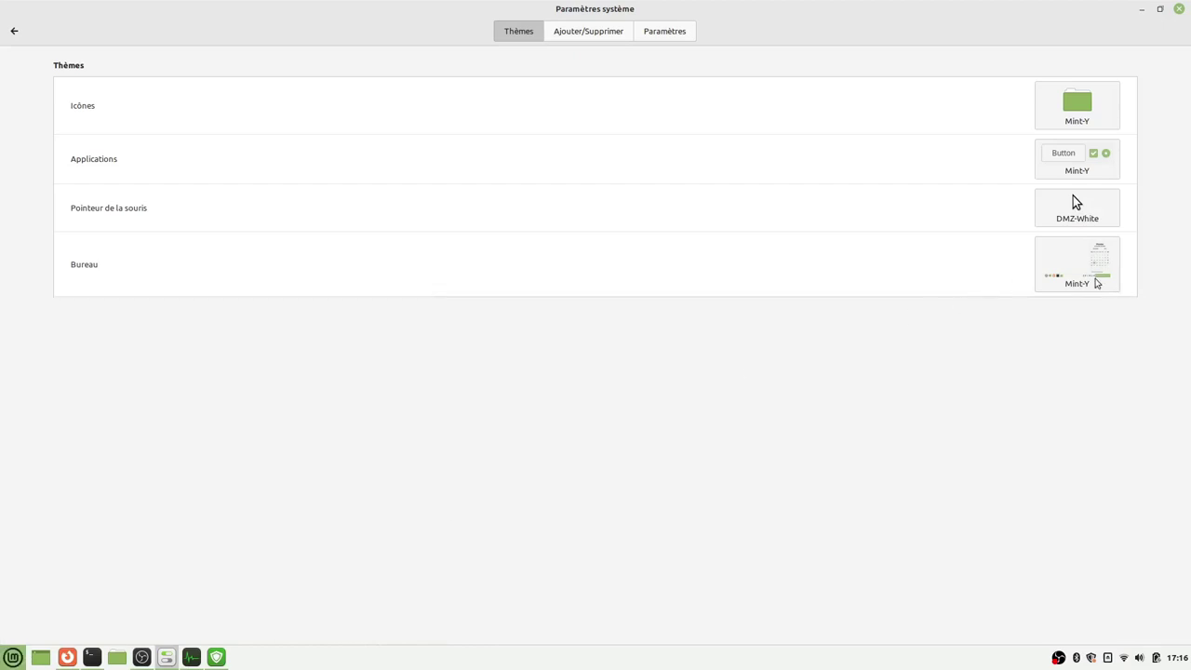
{"action": "left_click", "coordinate": [1106, 281]}
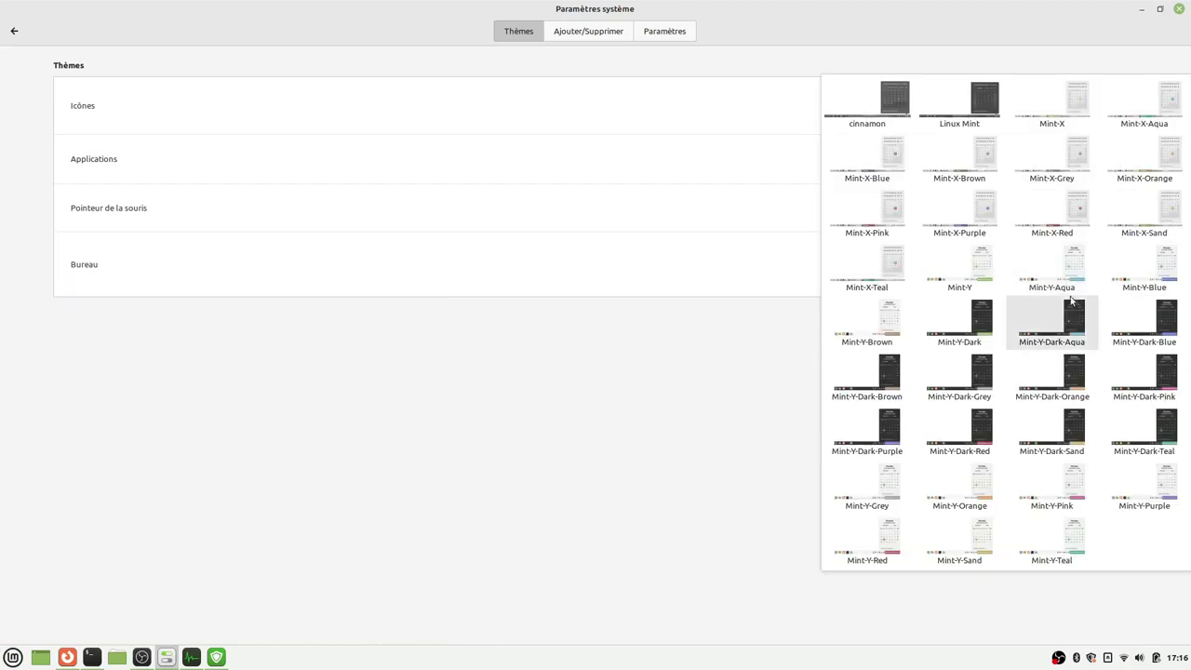
{"action": "left_click", "coordinate": [978, 346]}
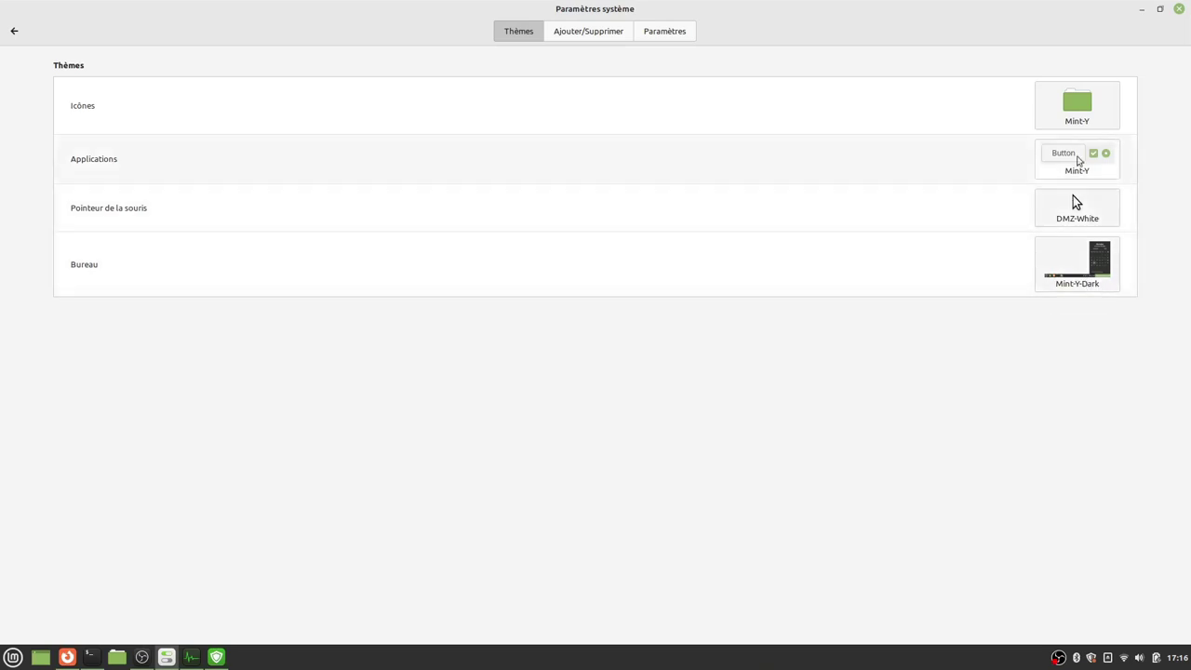
- Tile the Dossier personnel window over half of the screen beside the theme settings and keep it always in the foreground
{"action": "left_click", "coordinate": [1076, 105]}
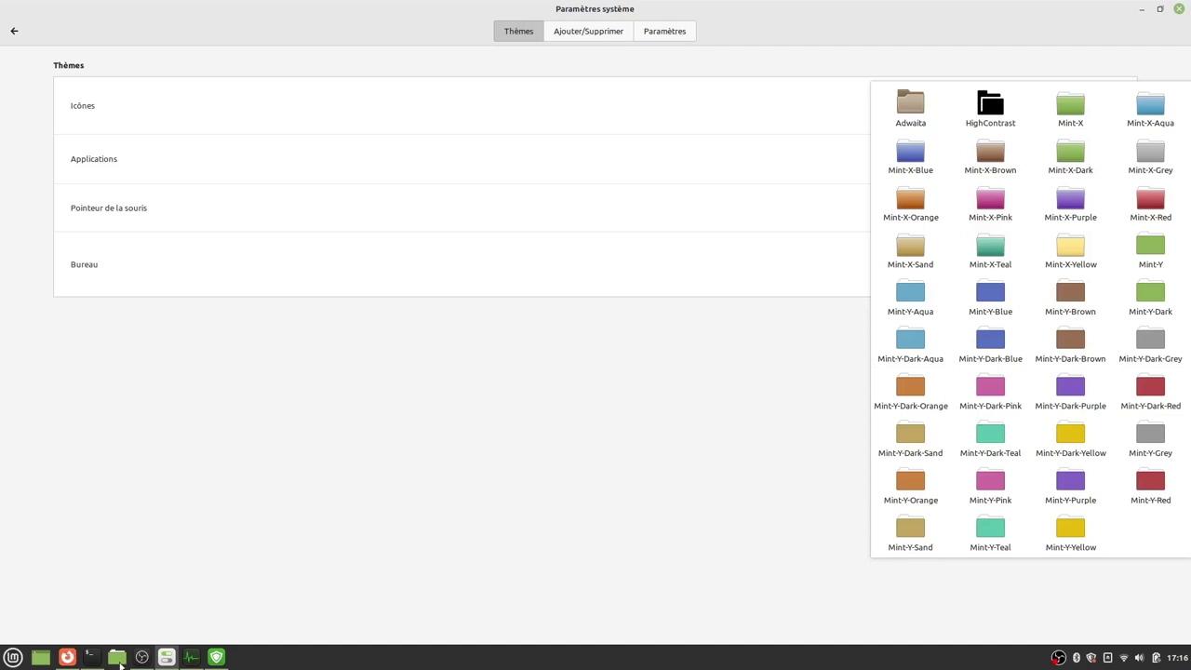
{"action": "key", "text": "Escape"}
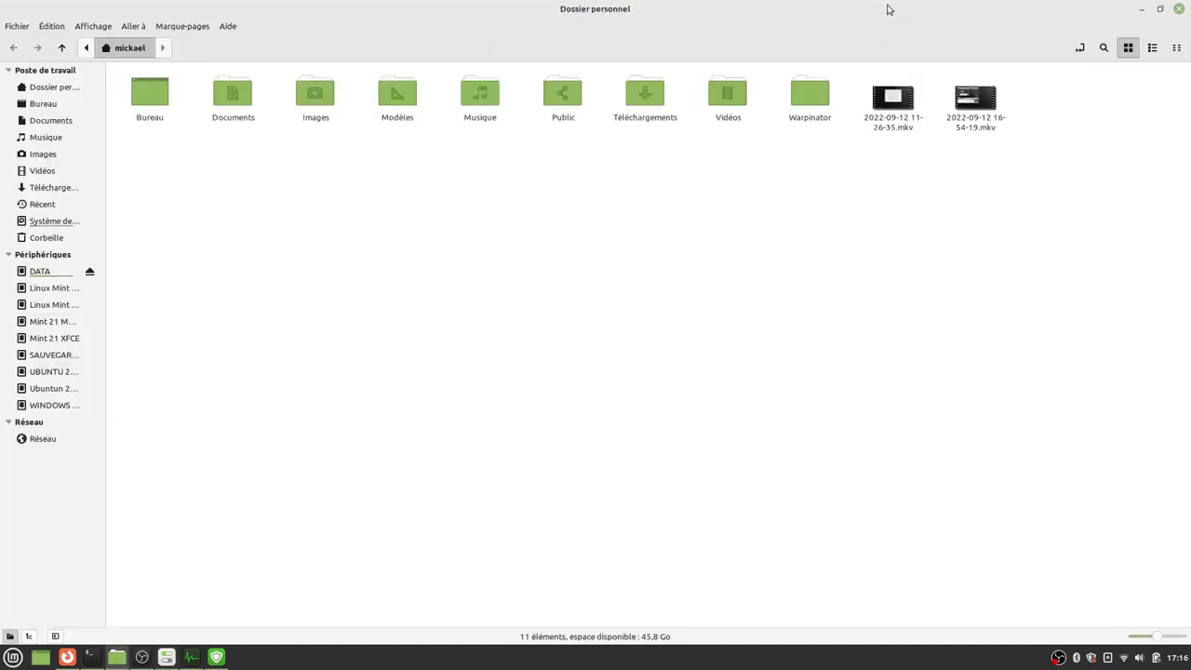
{"action": "left_click_drag", "start_coordinate": [887, 8], "coordinate": [3, 42]}
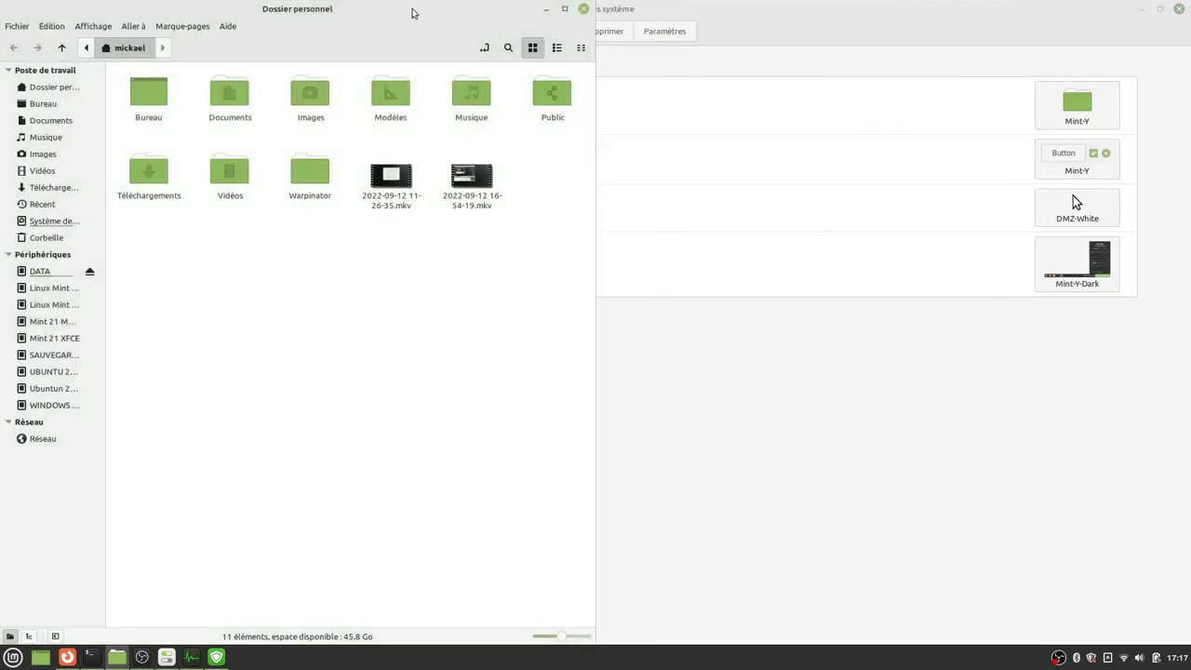
{"action": "right_click", "coordinate": [414, 13]}
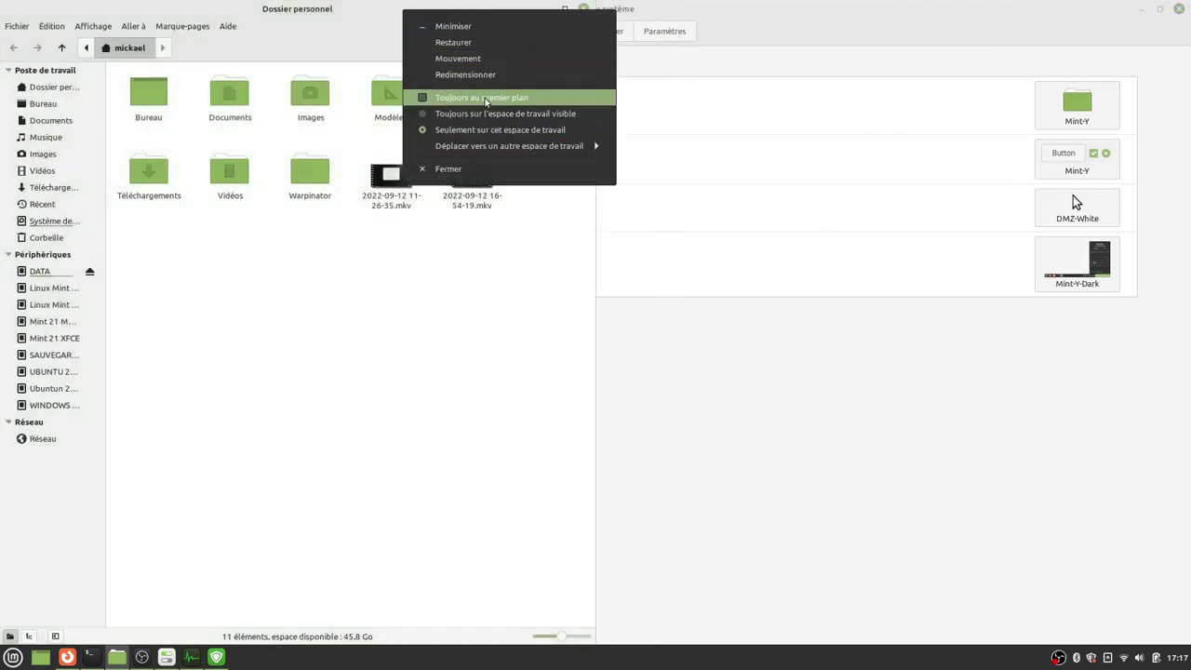
{"action": "left_click", "coordinate": [485, 98]}
- Open the choice of icon themes in the Thèmes settings
{"action": "left_click", "coordinate": [1076, 105]}
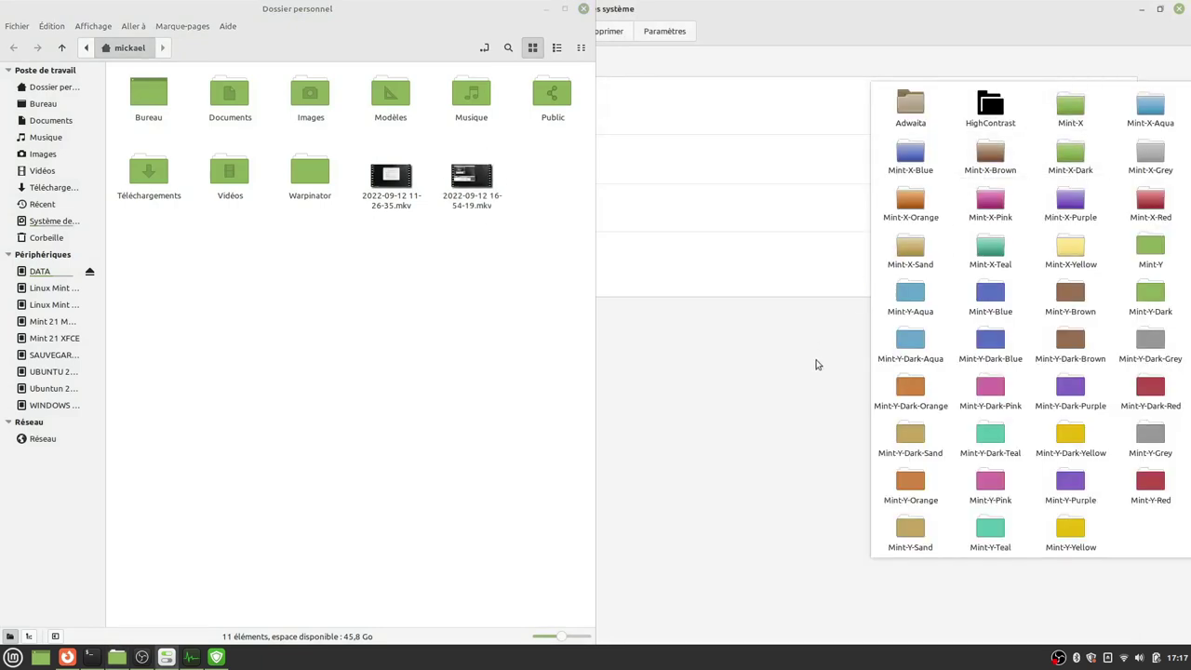
- Try the Mint-X-Yellow and Mint-X-Red icon themes and set the icons back to Mint-Y
{"action": "left_click", "coordinate": [1071, 253]}
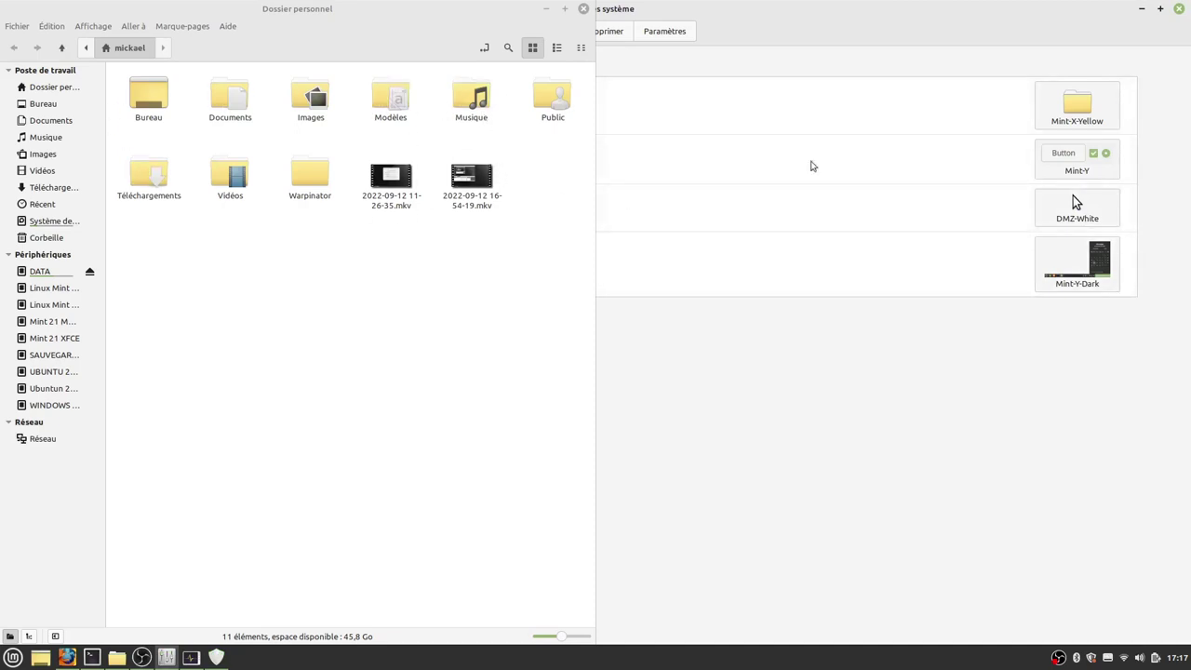
{"action": "left_click", "coordinate": [1093, 111]}
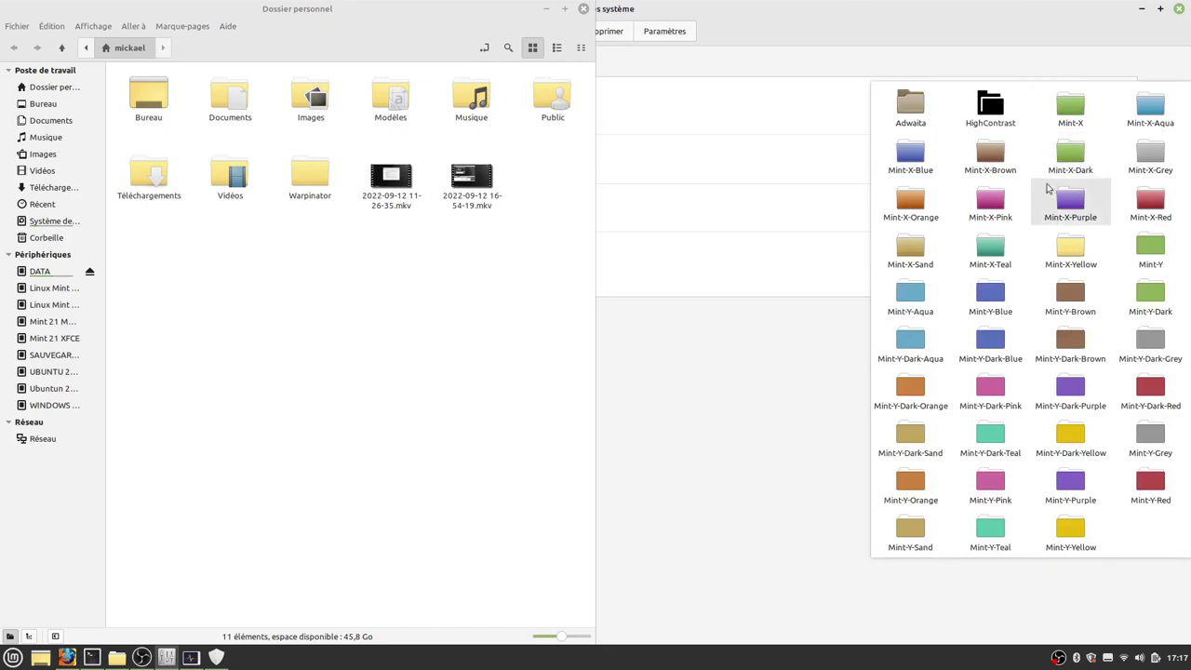
{"action": "left_click", "coordinate": [1144, 200]}
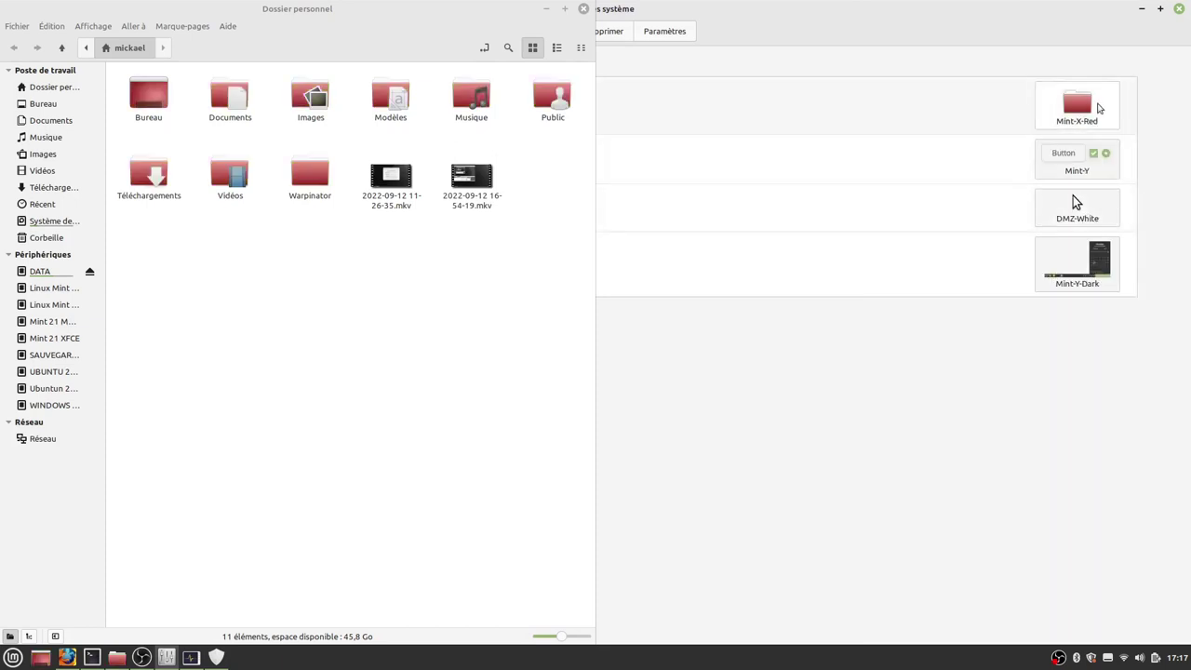
{"action": "left_click", "coordinate": [1077, 105]}
{"action": "left_click", "coordinate": [1150, 247]}
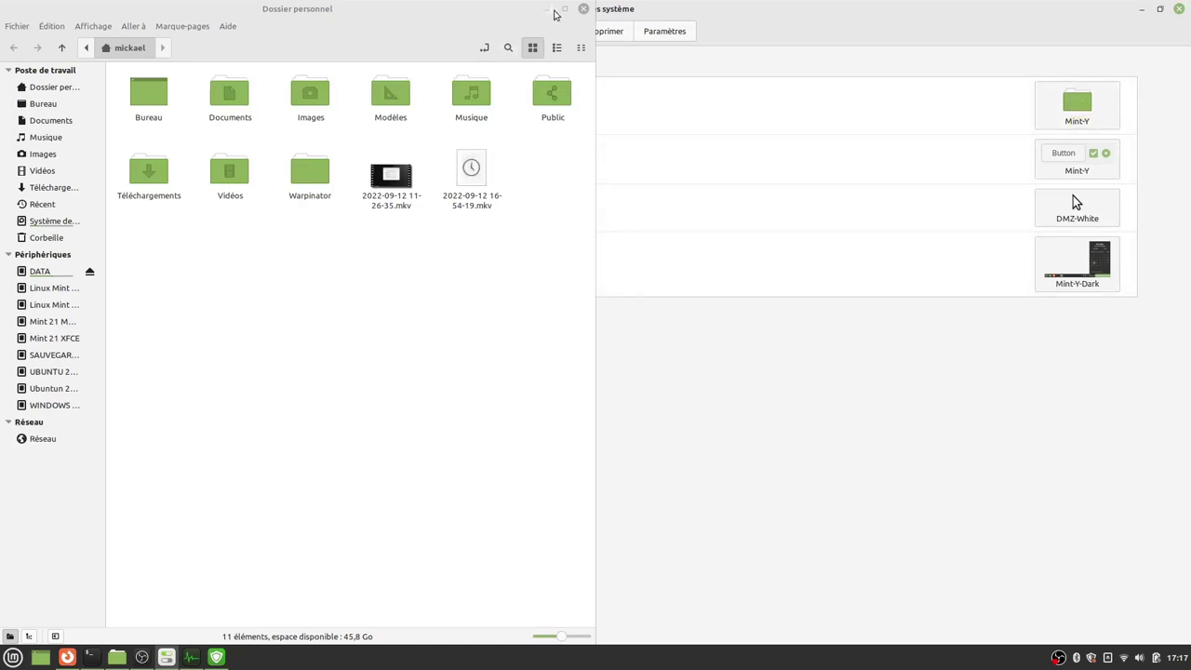
- Maximize the file manager window, view its About information and close the dialog
{"action": "left_click", "coordinate": [565, 10]}
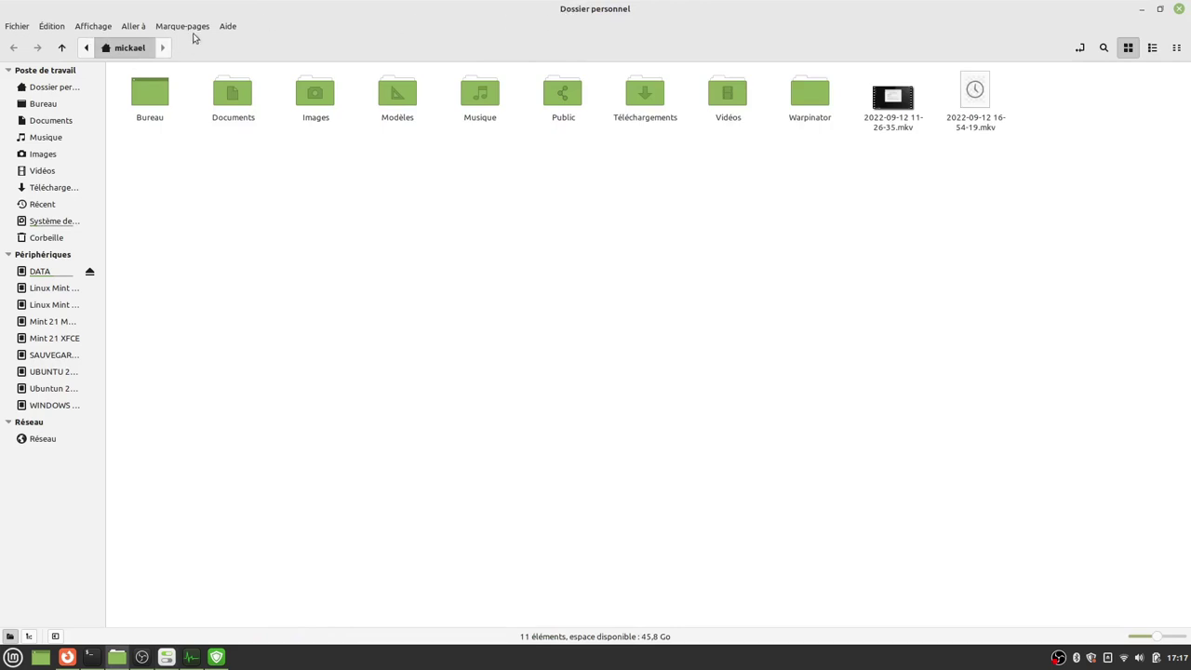
{"action": "left_click", "coordinate": [230, 28]}
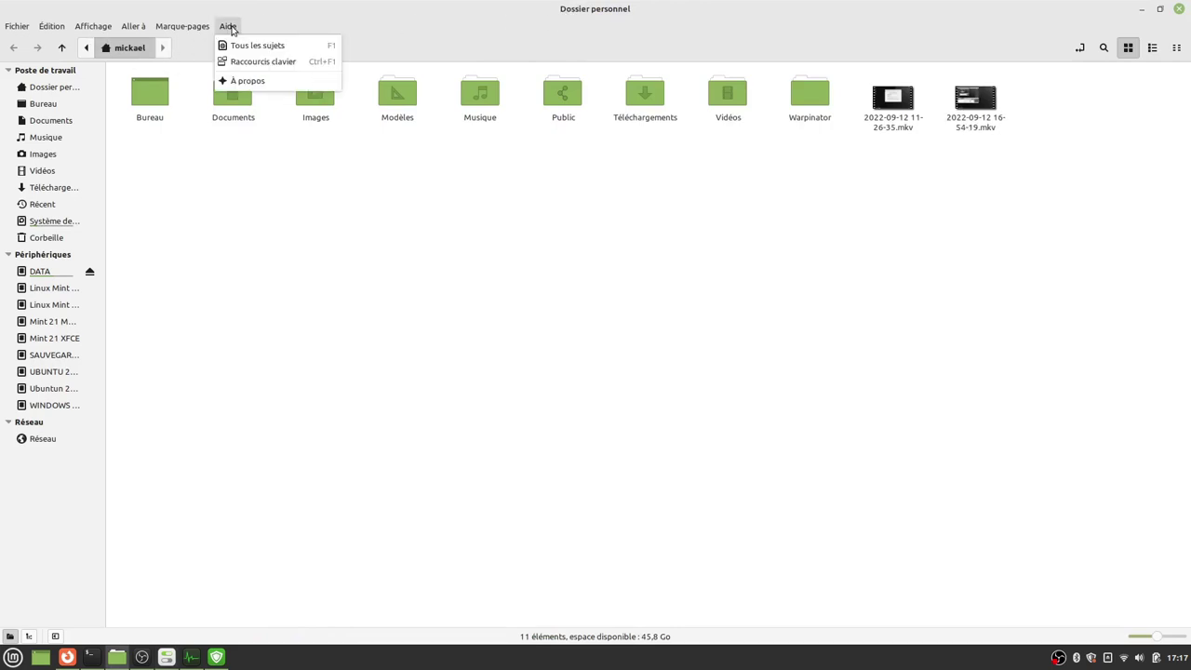
{"action": "left_click", "coordinate": [250, 82]}
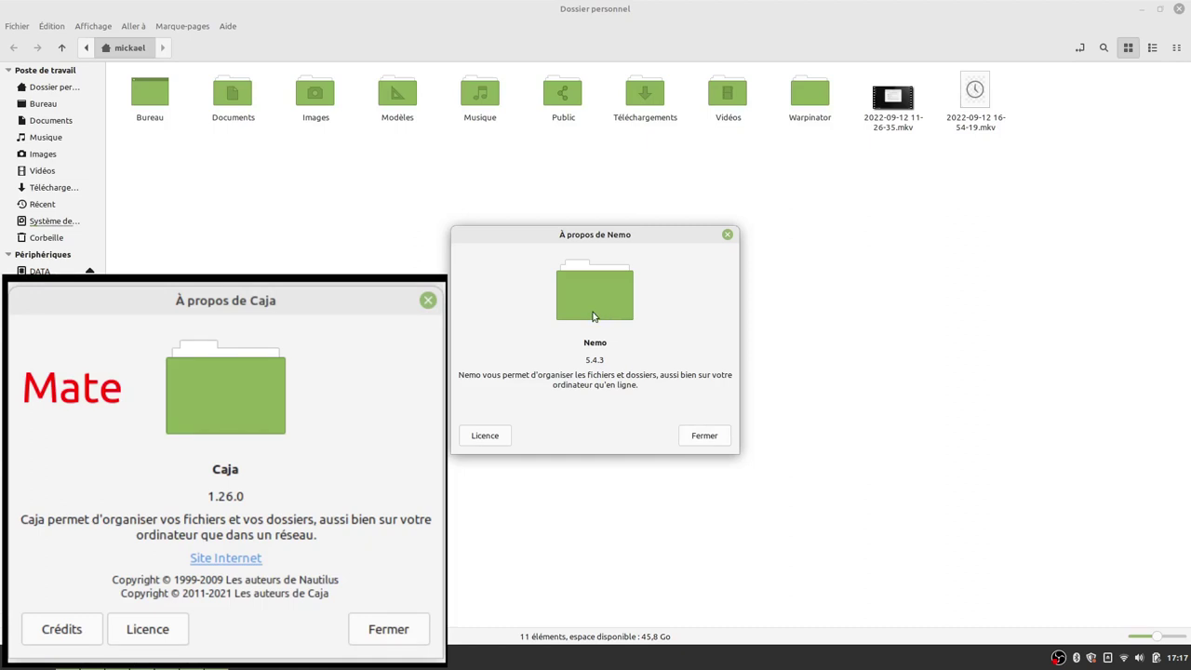
{"action": "left_click", "coordinate": [704, 436]}
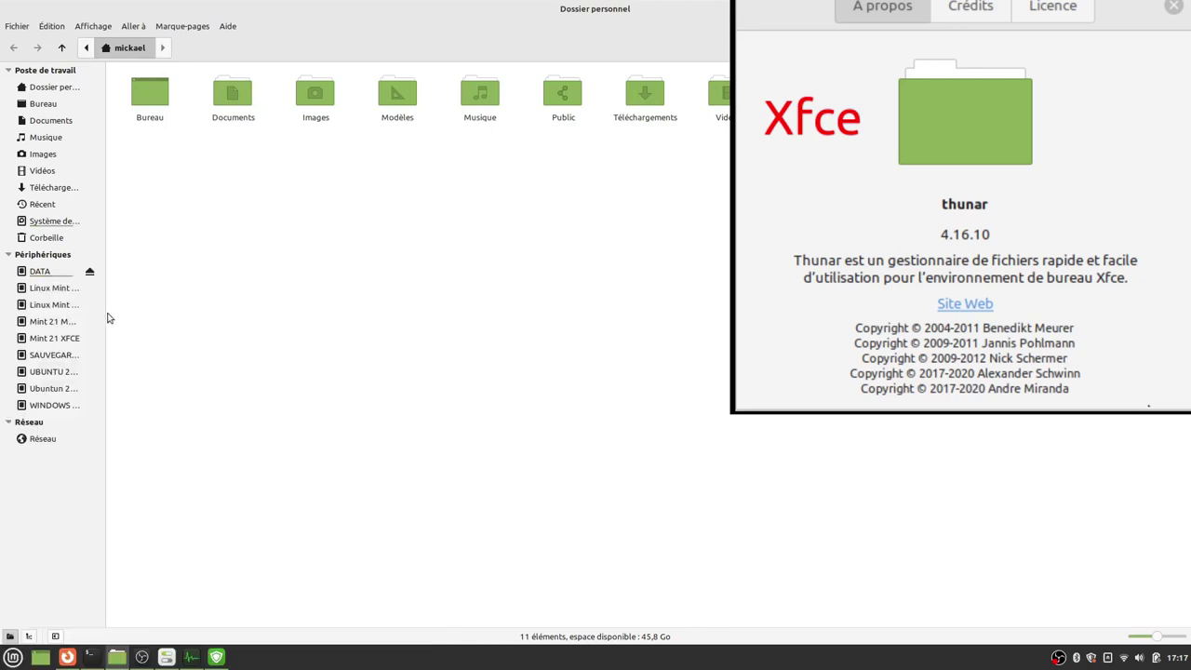
- Widen the sidebar and bookmark the Montage Préparation folder located inside VIDEOS on the DATA drive
{"action": "left_click_drag", "start_coordinate": [107, 319], "coordinate": [160, 312]}
{"action": "left_click", "coordinate": [43, 274]}
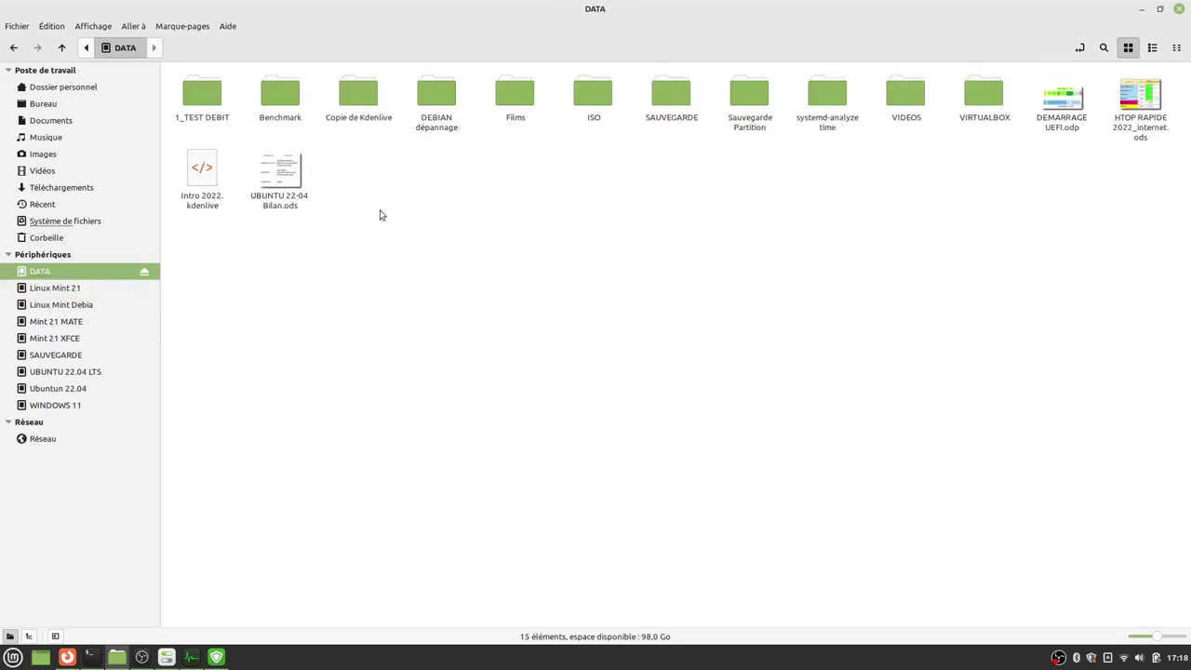
{"action": "double_click", "coordinate": [904, 96]}
{"action": "double_click", "coordinate": [358, 98]}
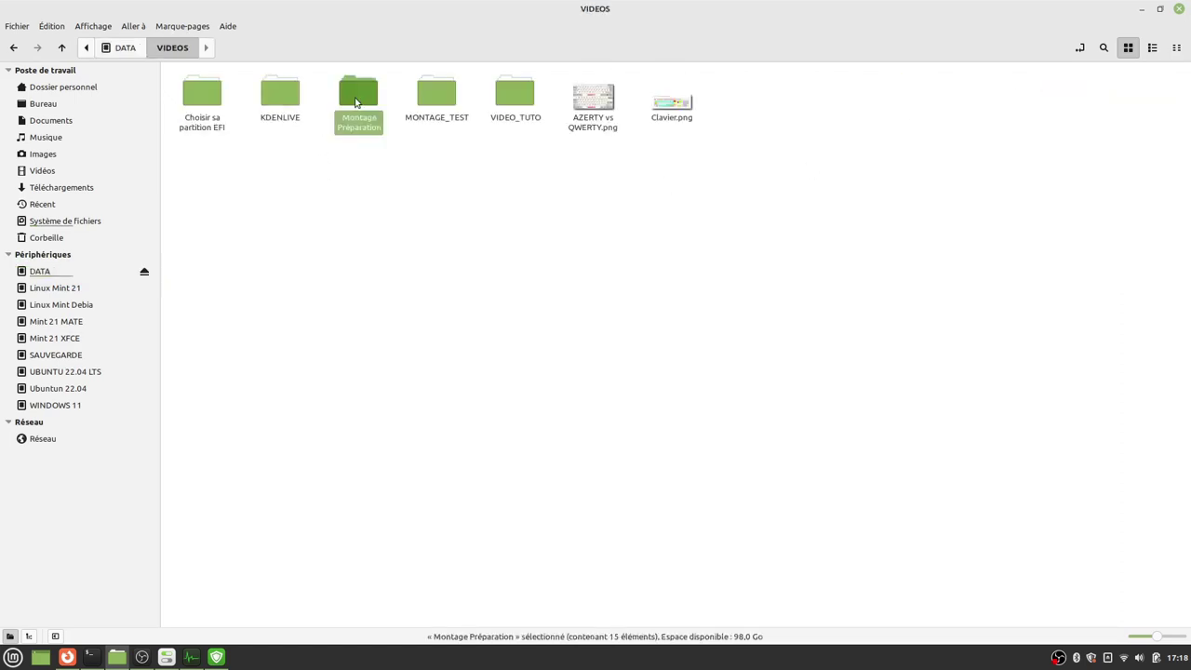
{"action": "left_click", "coordinate": [193, 29]}
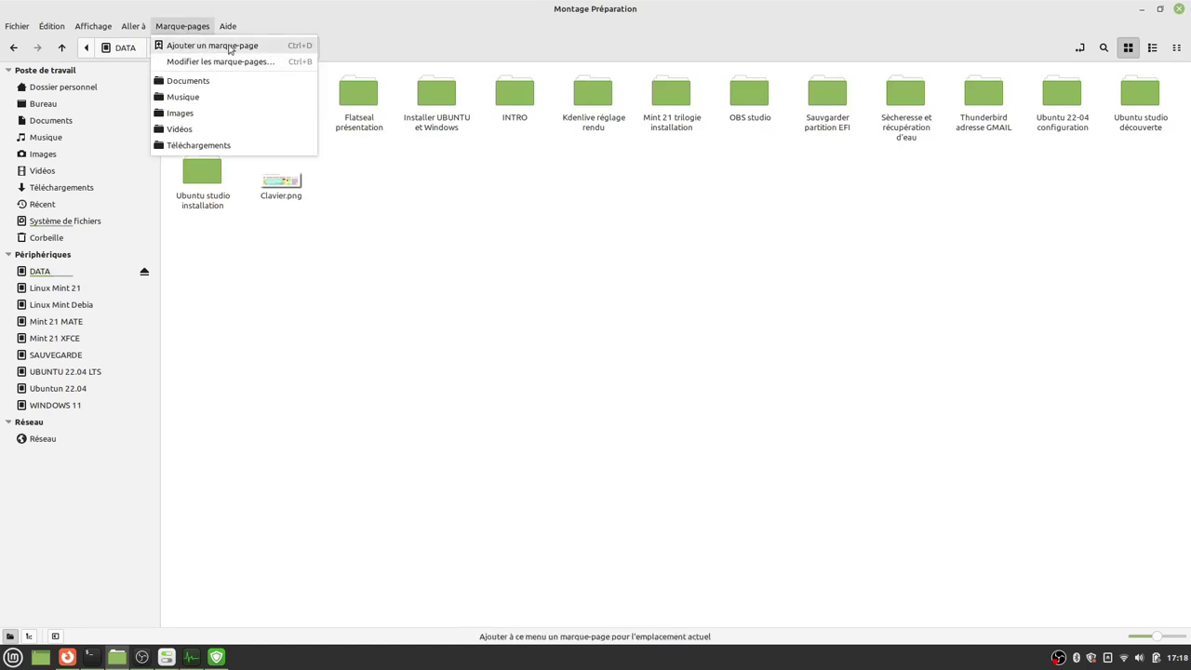
{"action": "left_click", "coordinate": [230, 49]}
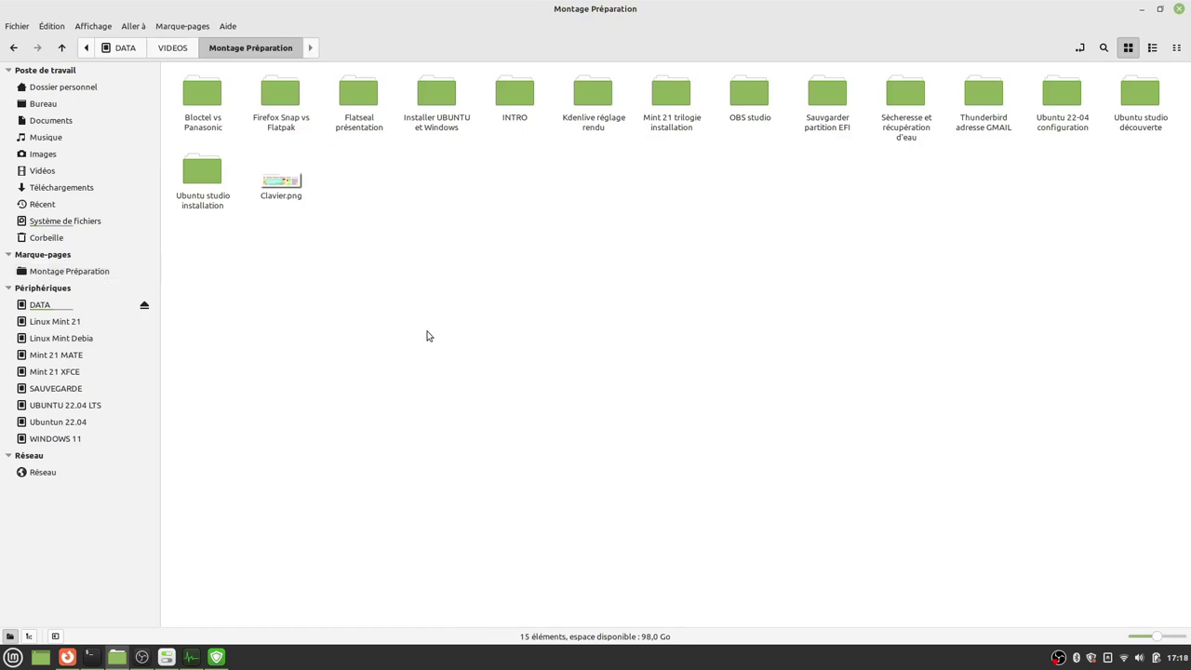
- Return to the VIDEOS folder and give the Montage Préparation folder a red color
{"action": "left_click", "coordinate": [173, 48]}
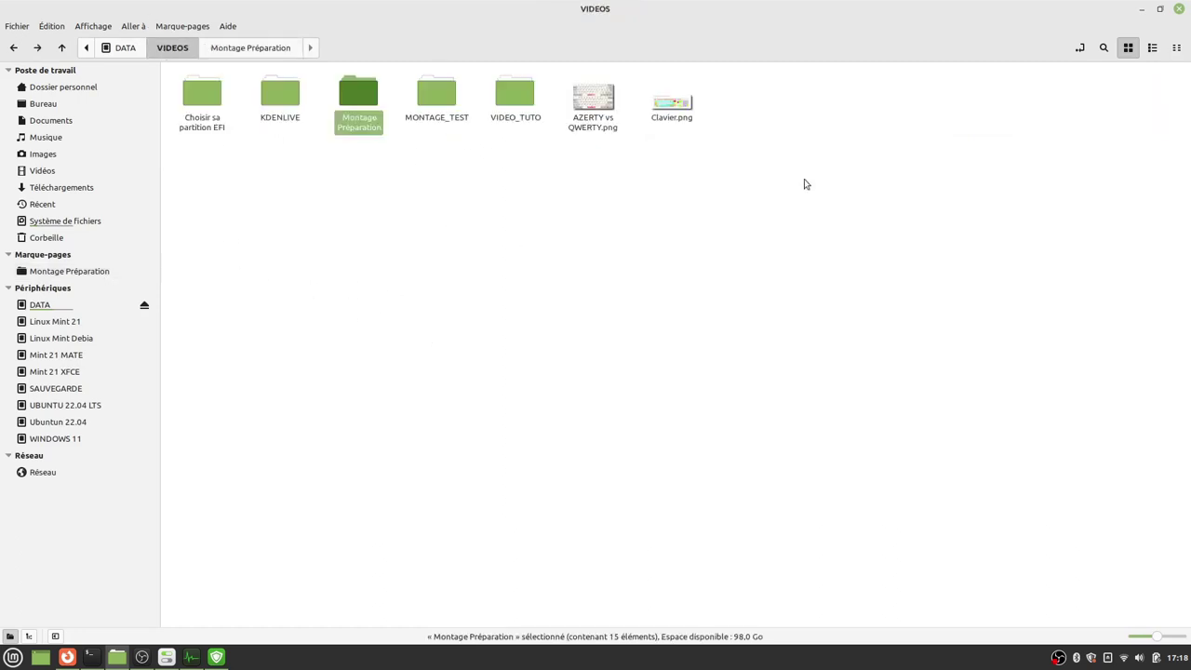
{"action": "right_click", "coordinate": [359, 89]}
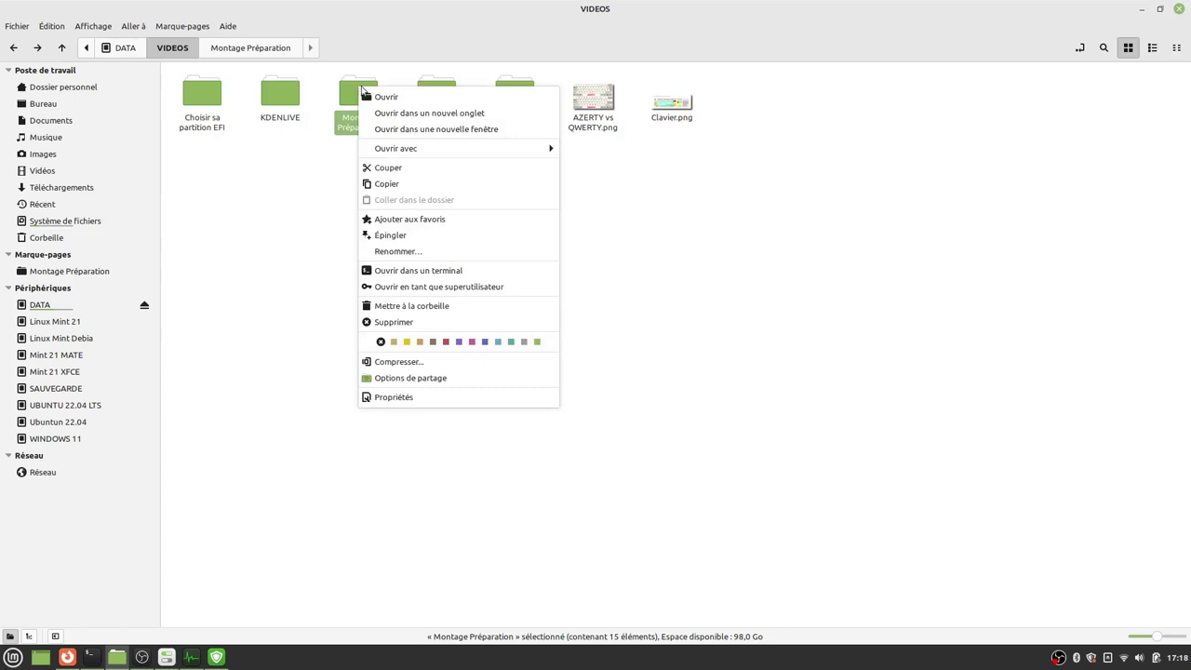
{"action": "left_click", "coordinate": [446, 343]}
{"action": "left_click", "coordinate": [483, 322]}
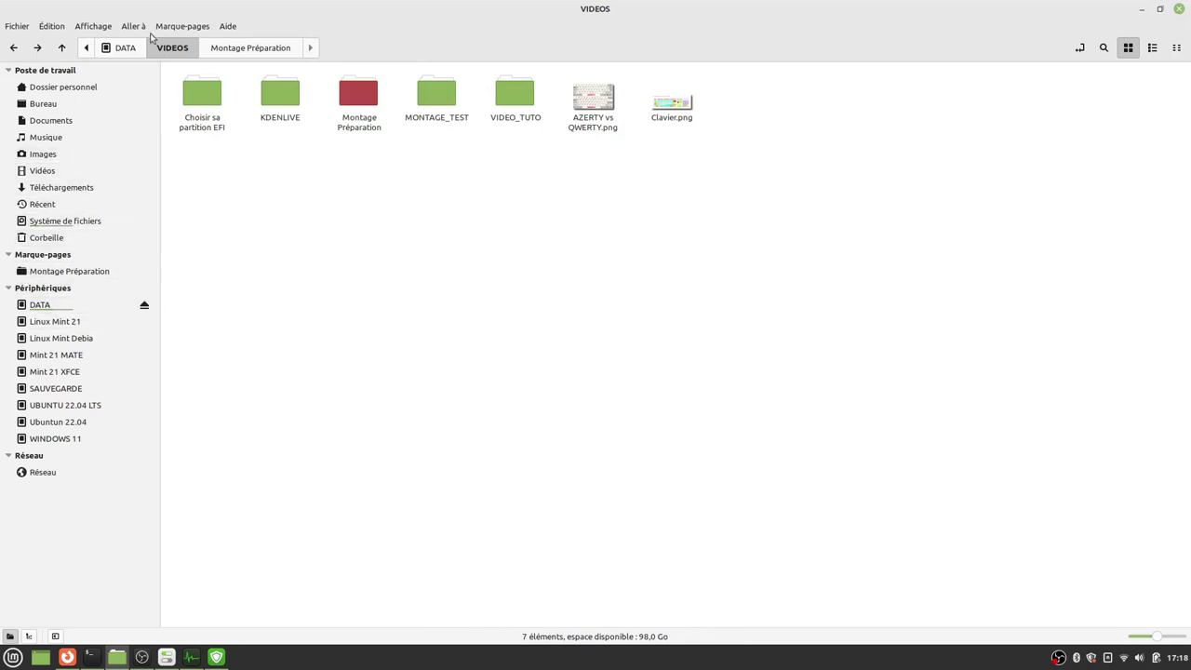
- Examine the file manager preferences for views, behavior, display, list columns, preview, toolbar and context menus
{"action": "left_click", "coordinate": [52, 26]}
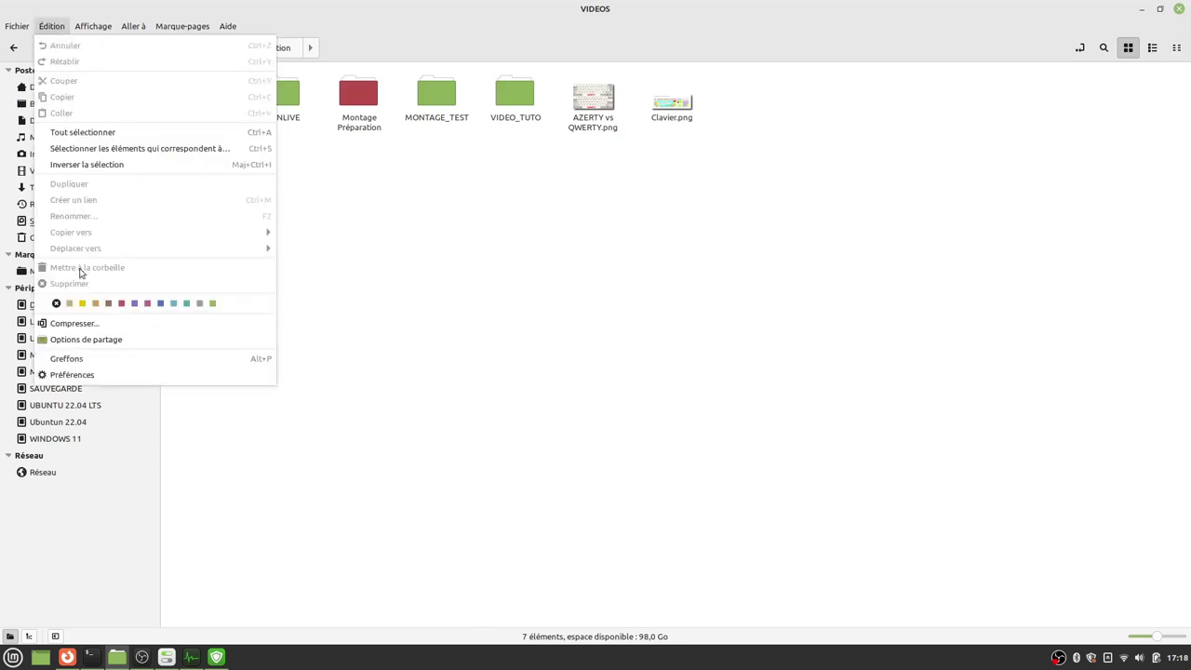
{"action": "left_click", "coordinate": [65, 375]}
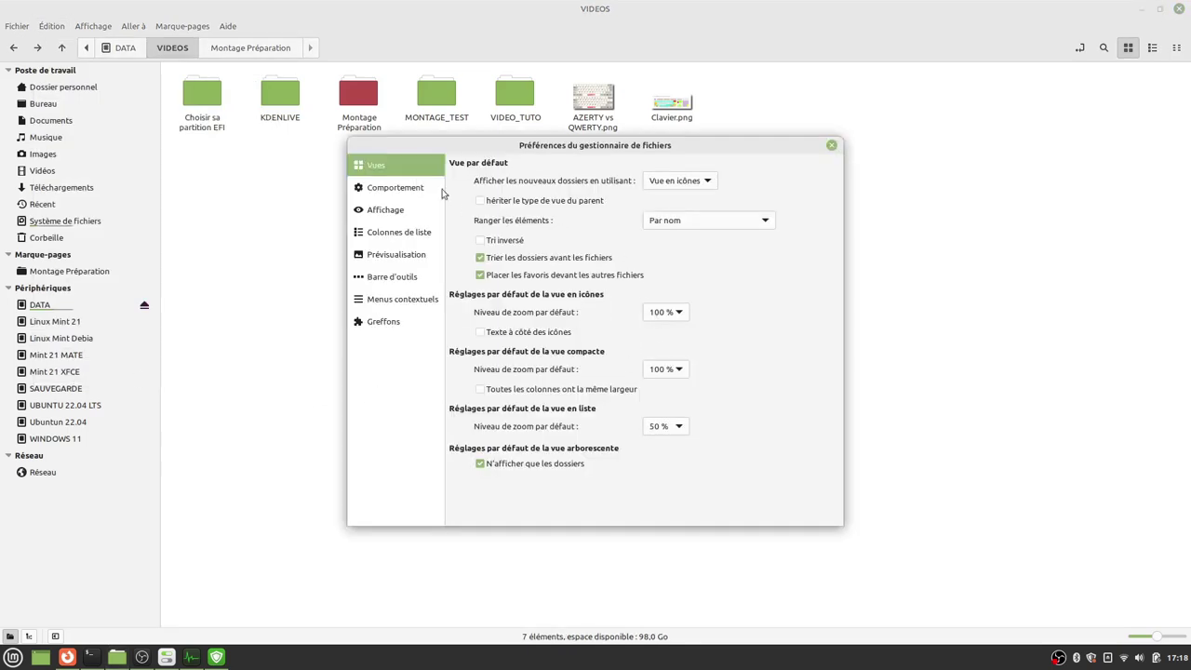
{"action": "left_click", "coordinate": [364, 187]}
{"action": "left_click", "coordinate": [374, 211]}
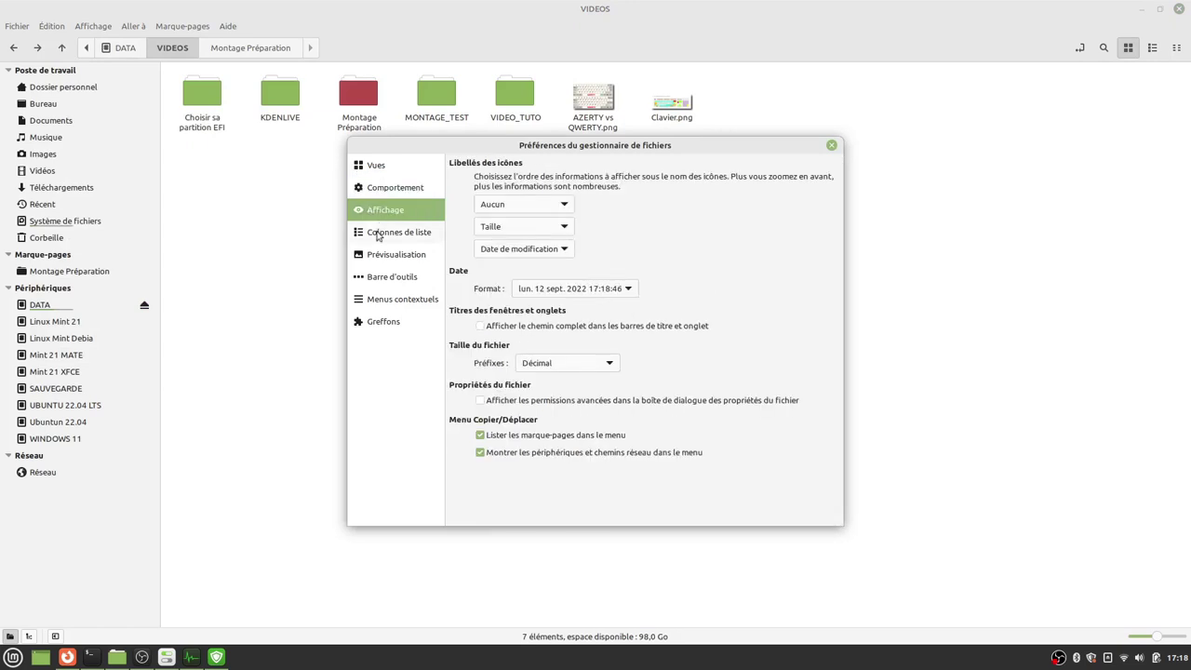
{"action": "left_click", "coordinate": [380, 232]}
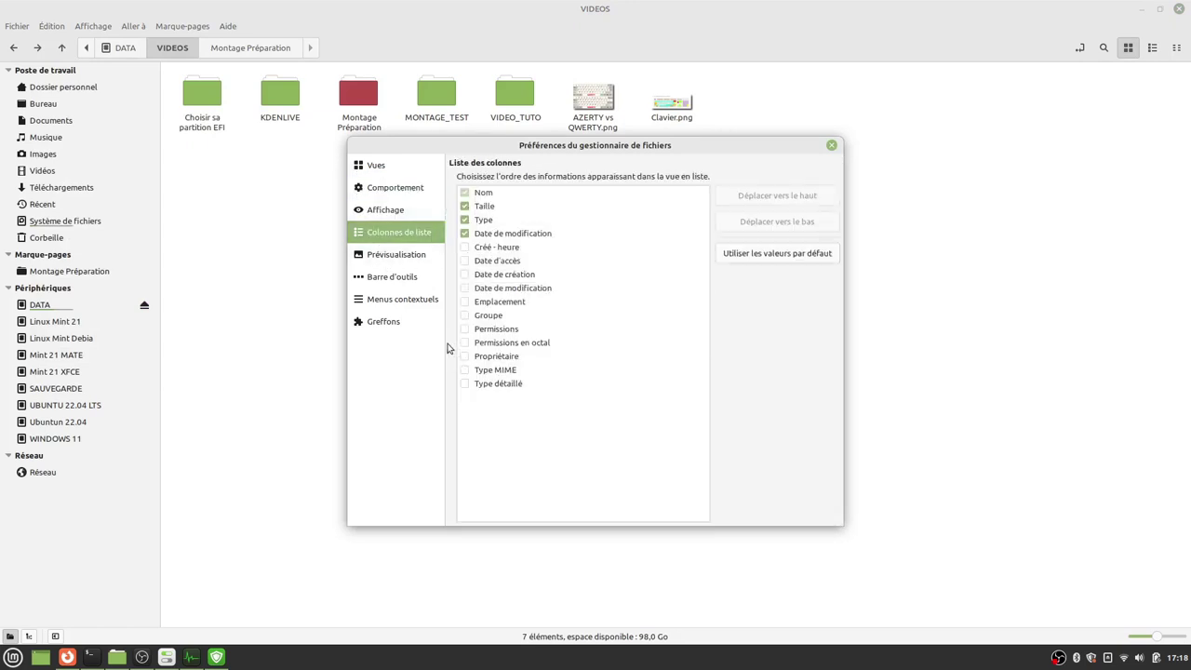
{"action": "left_click", "coordinate": [397, 257]}
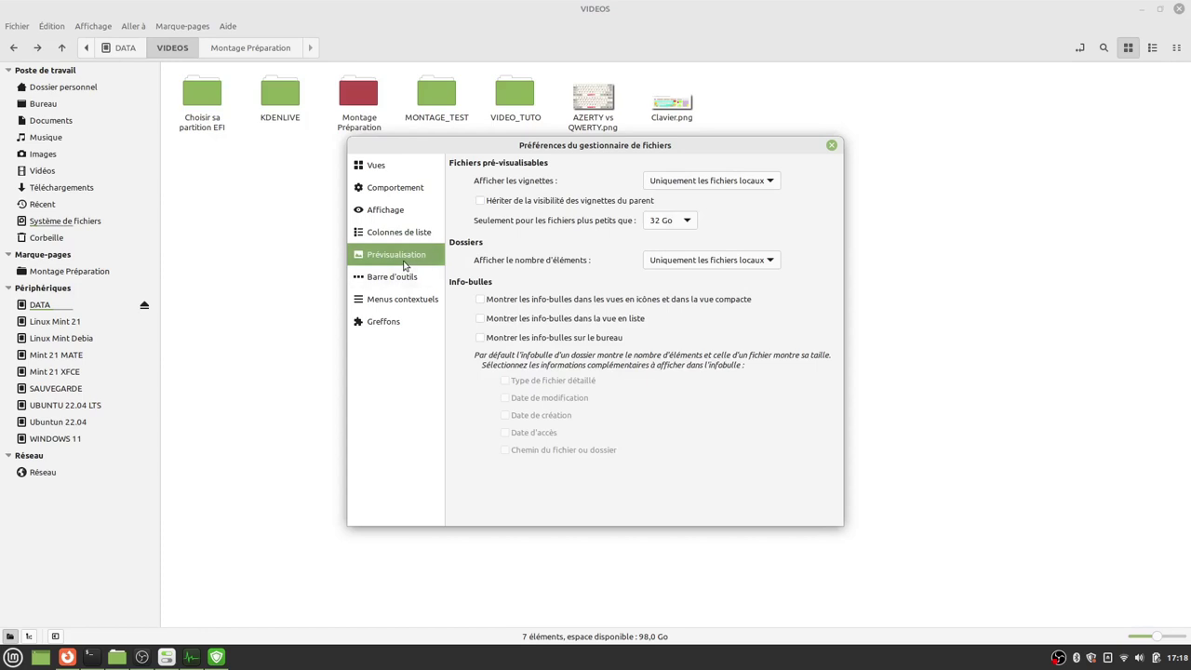
{"action": "left_click", "coordinate": [406, 275]}
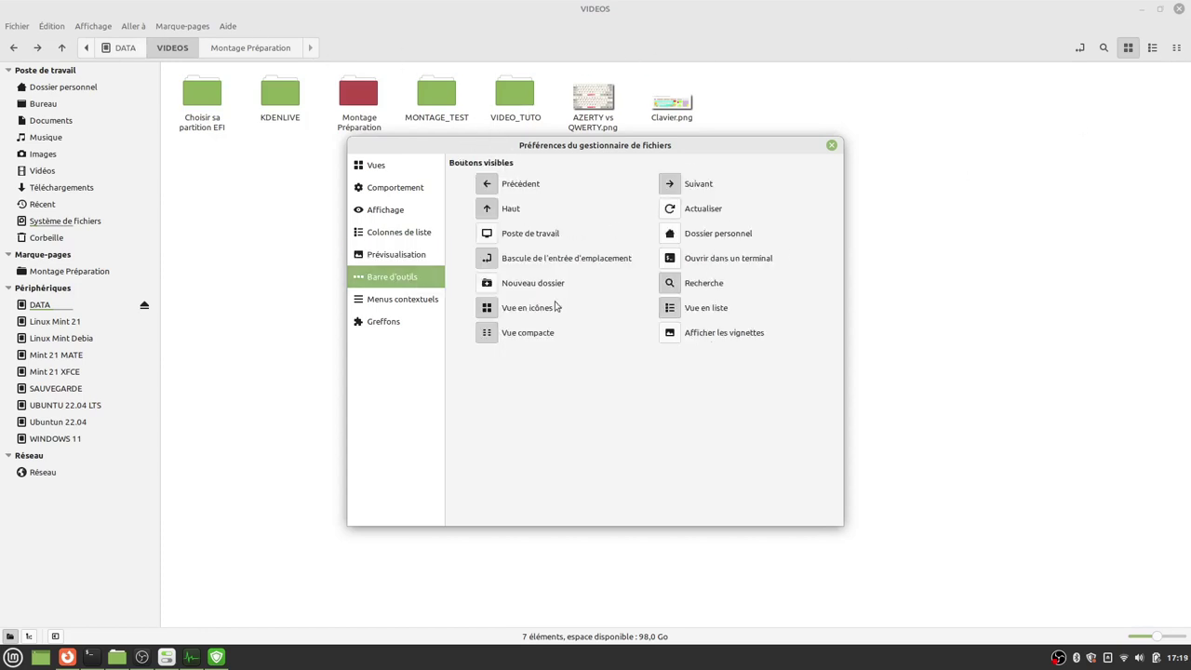
{"action": "left_click", "coordinate": [383, 300]}
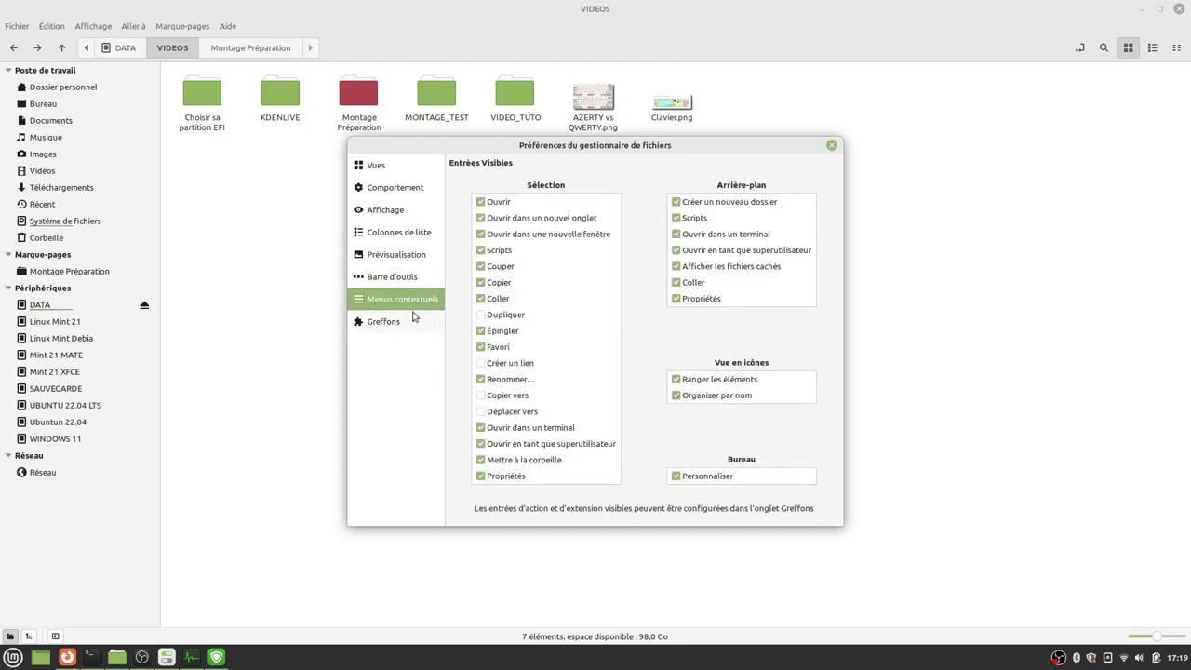
- Examine the context menus of the empty folder area and of Montage Préparation, and close the preferences
{"action": "right_click", "coordinate": [299, 309]}
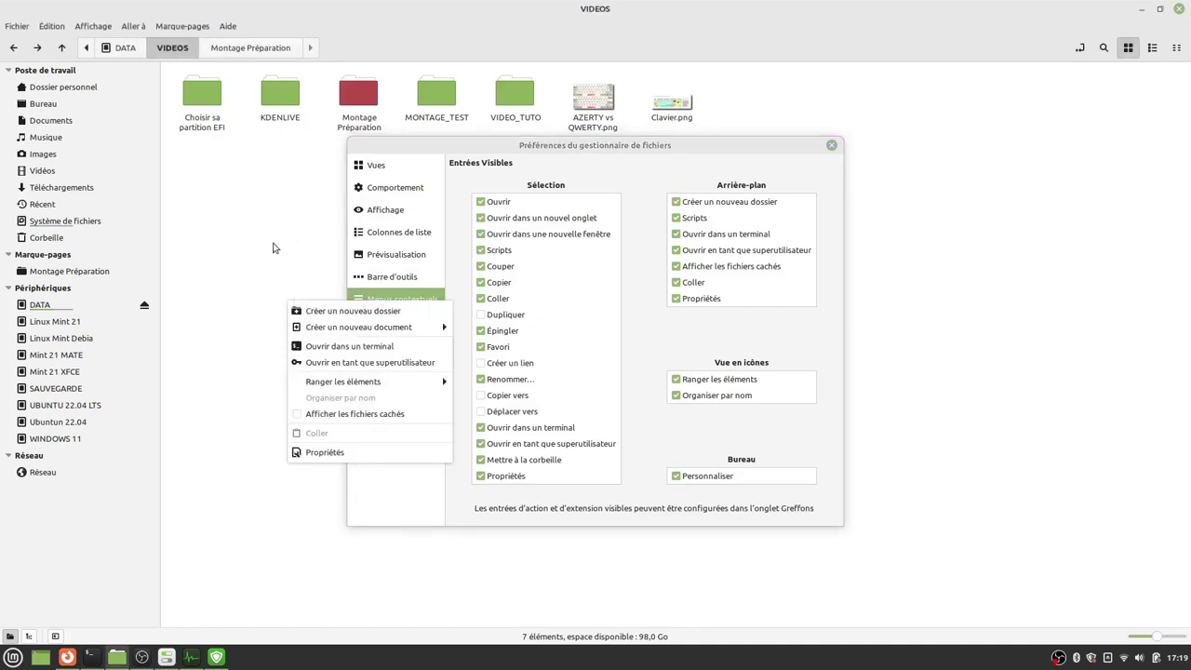
{"action": "left_click", "coordinate": [354, 104]}
{"action": "left_click", "coordinate": [355, 104]}
{"action": "right_click", "coordinate": [354, 104]}
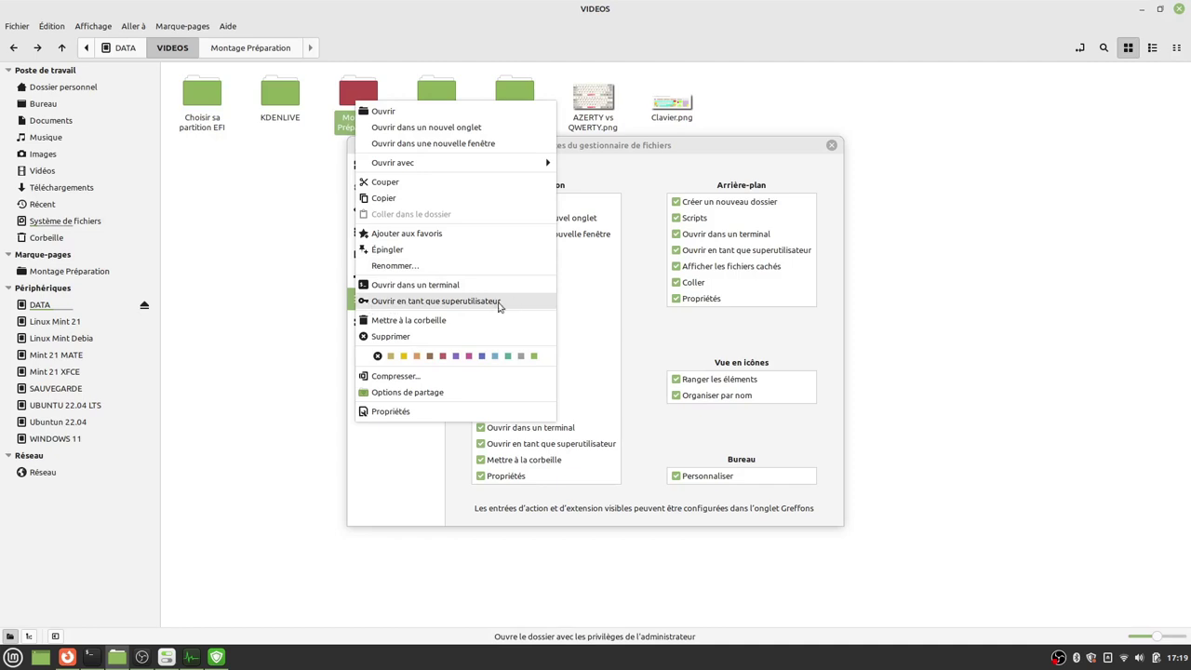
{"action": "key", "text": "Escape"}
{"action": "key", "text": "Escape"}
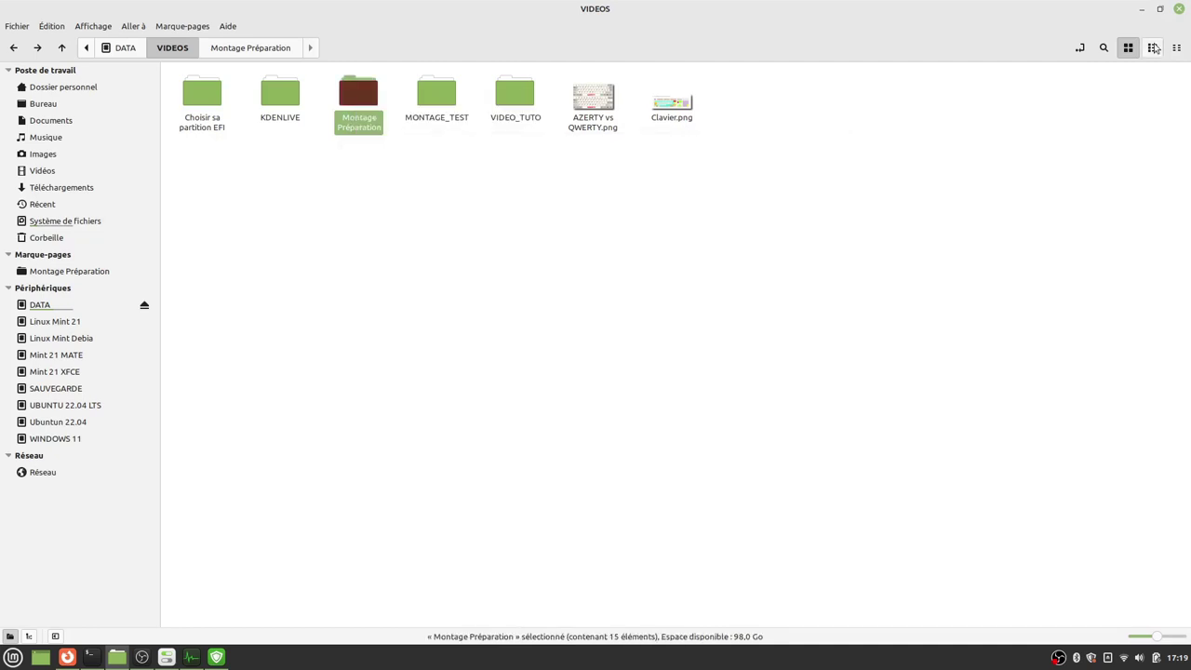
- Try the list and compact views on the VIDEOS folder and return to the icon view with nothing selected
{"action": "left_click", "coordinate": [1153, 47]}
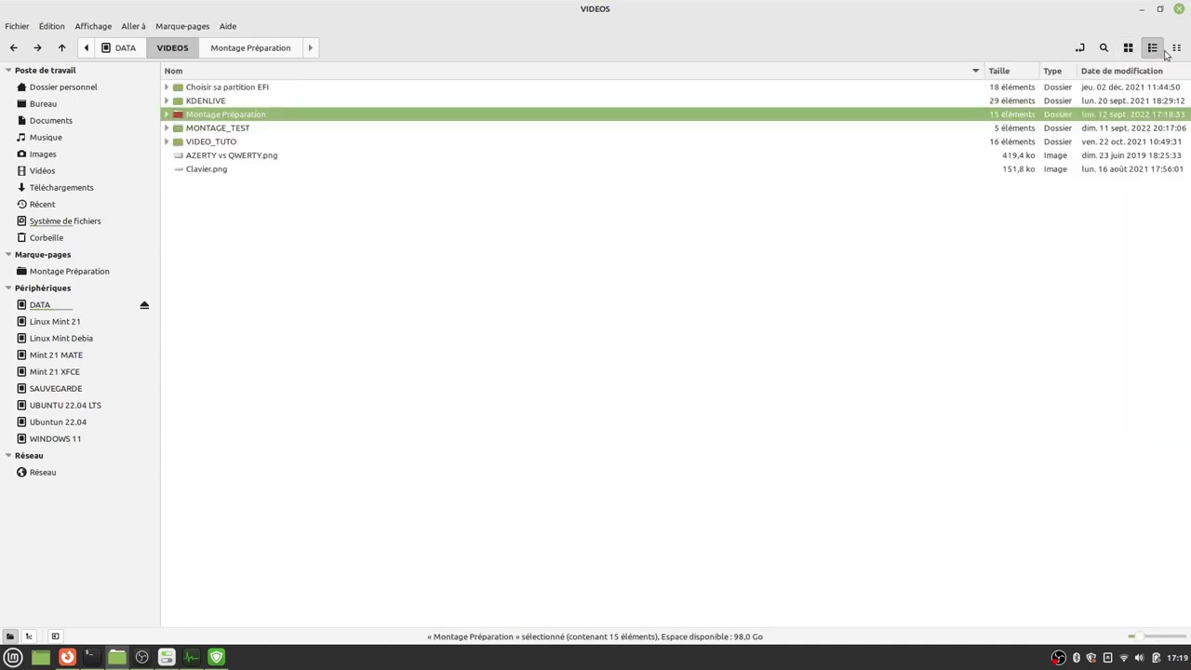
{"action": "left_click", "coordinate": [1176, 47]}
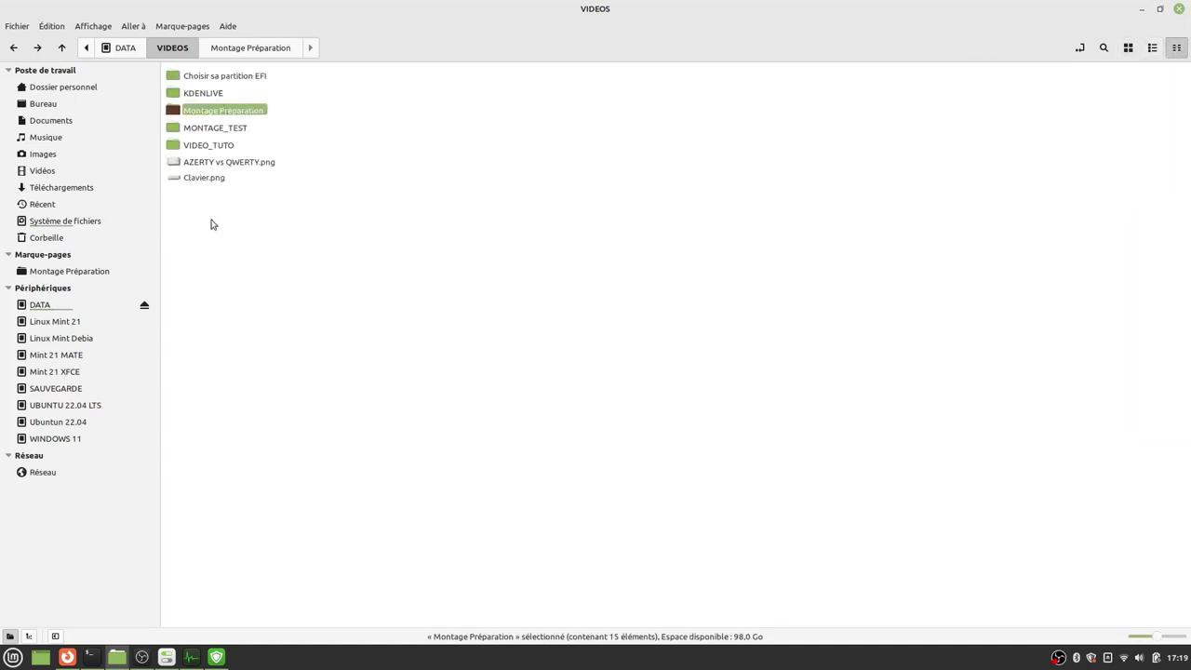
{"action": "left_click", "coordinate": [1128, 47]}
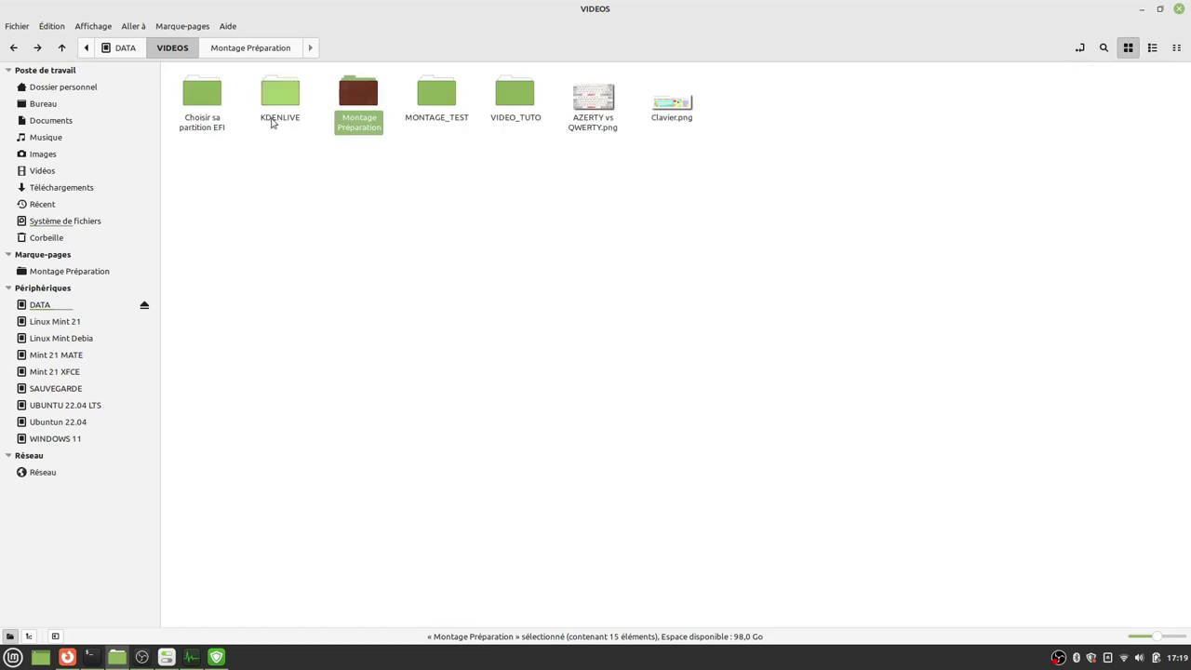
{"action": "left_click", "coordinate": [282, 175]}
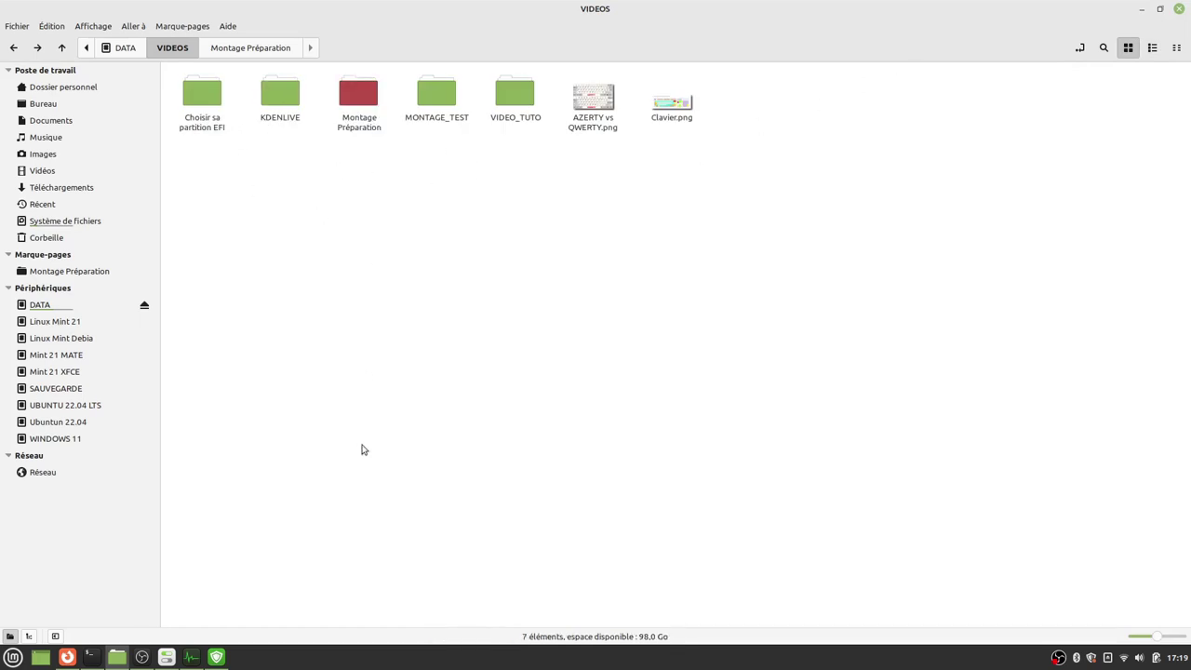
- Close the file manager and enable Grand texte in the Accessibilité section of the system settings
{"action": "left_click", "coordinate": [1178, 10]}
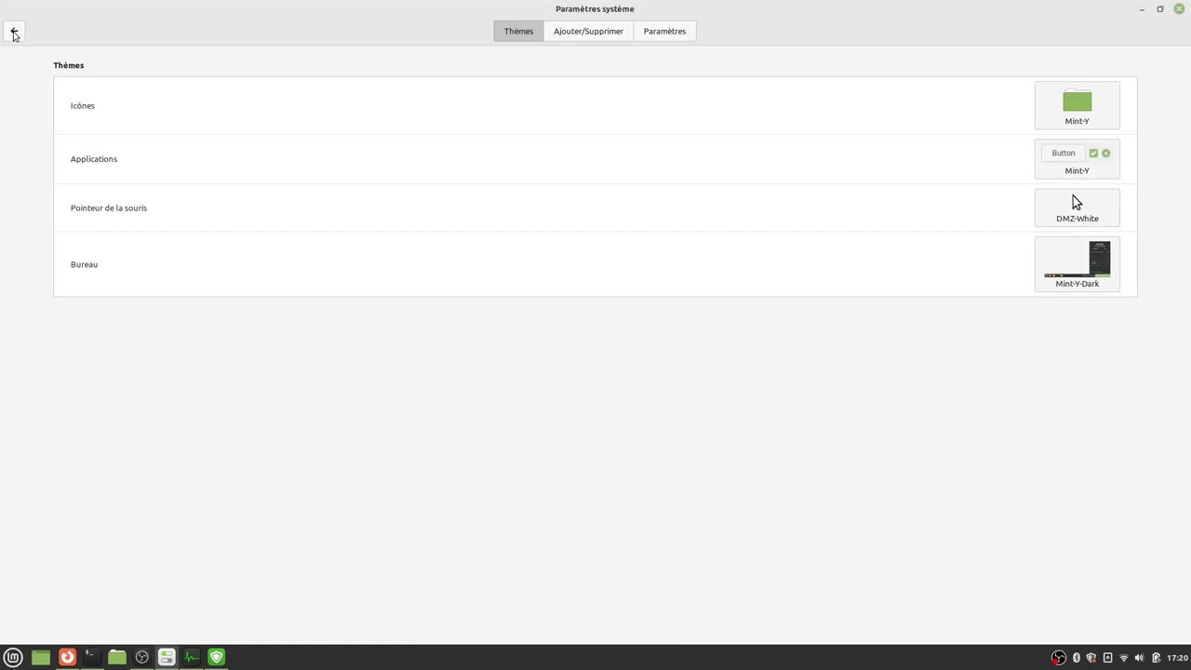
{"action": "left_click", "coordinate": [14, 34]}
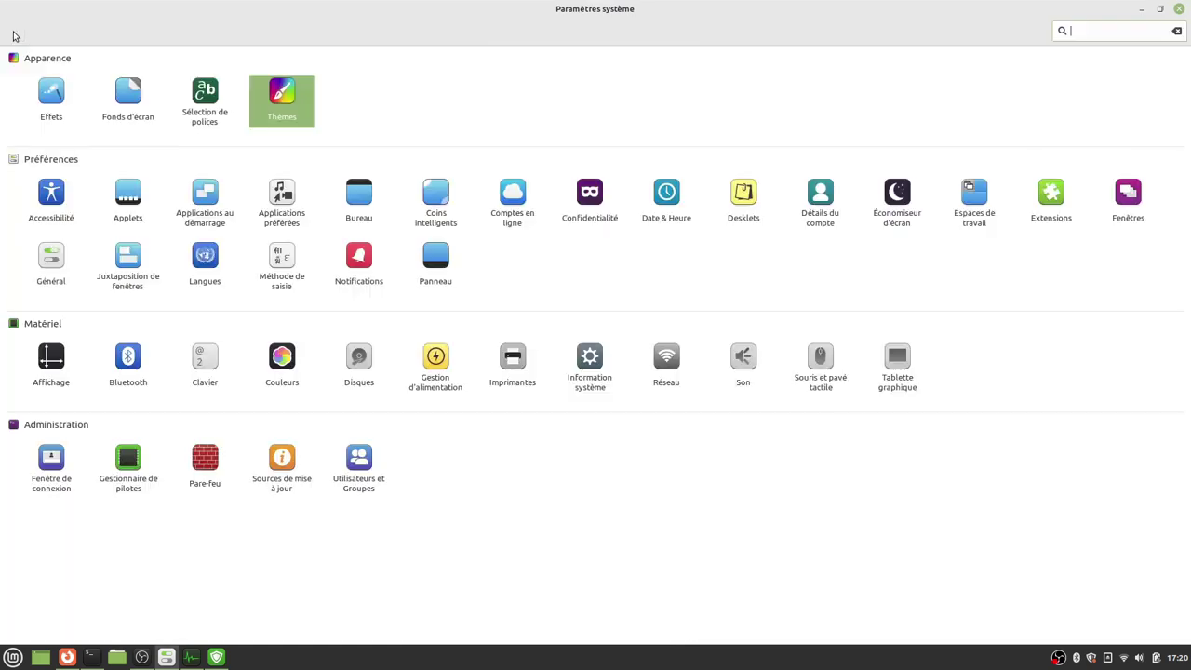
{"action": "left_click", "coordinate": [54, 193]}
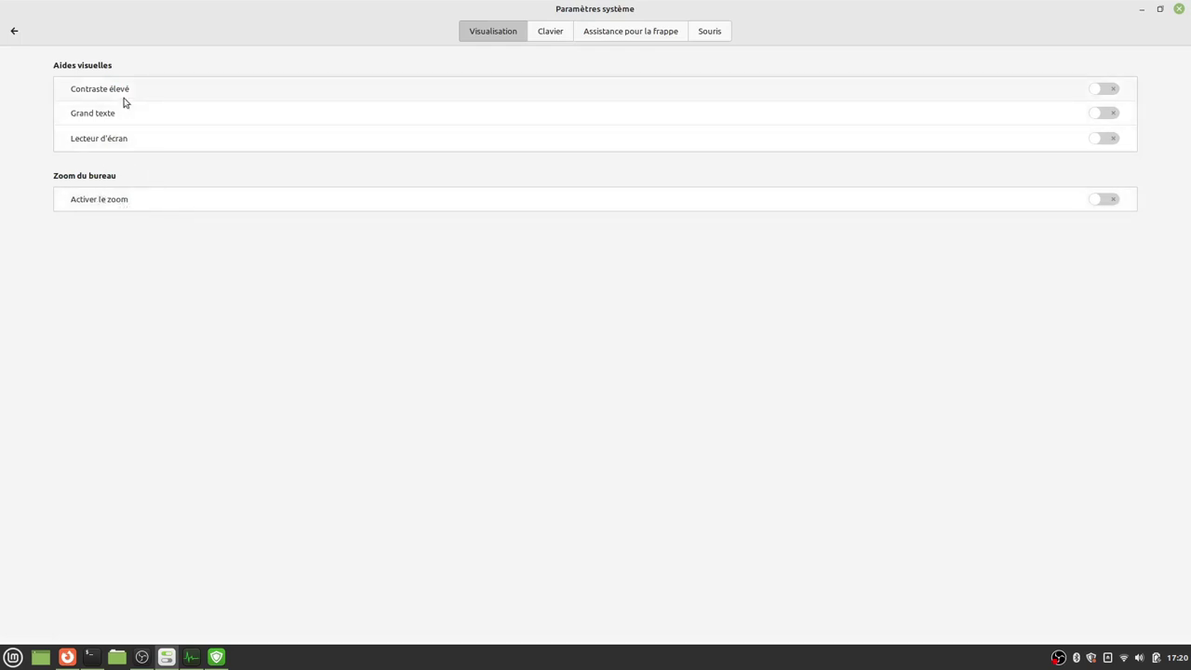
{"action": "left_click", "coordinate": [1104, 113]}
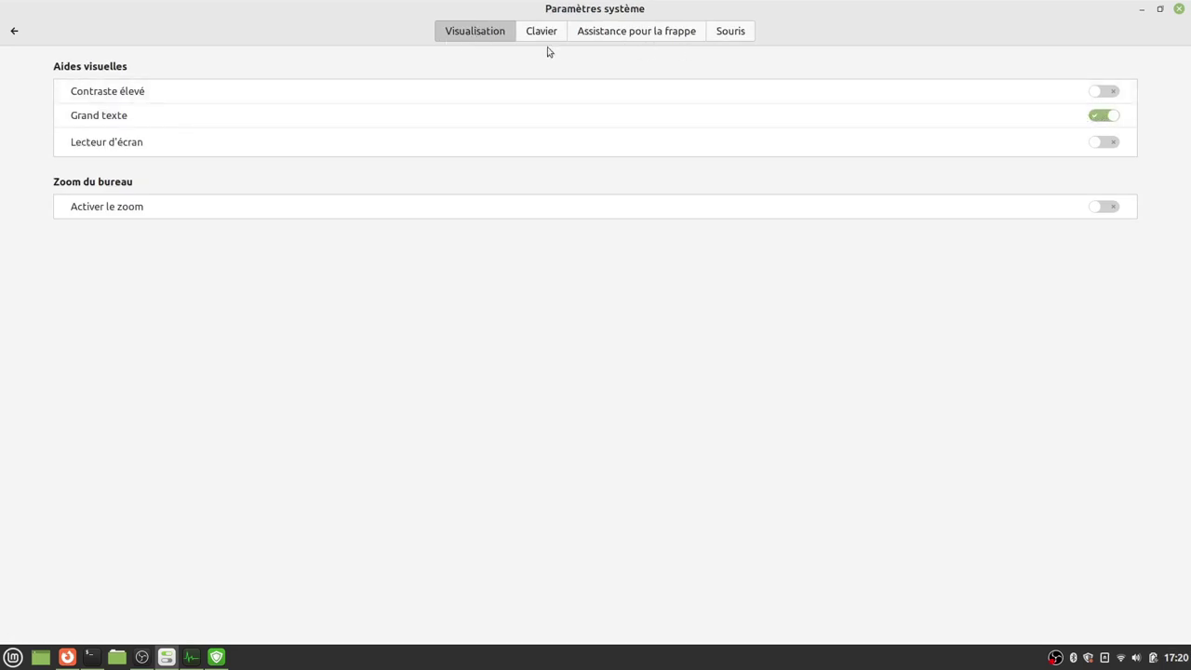
- Leave the accessibility settings and add the Documents récents applet to the panel from the Applets settings
{"action": "left_click", "coordinate": [14, 29]}
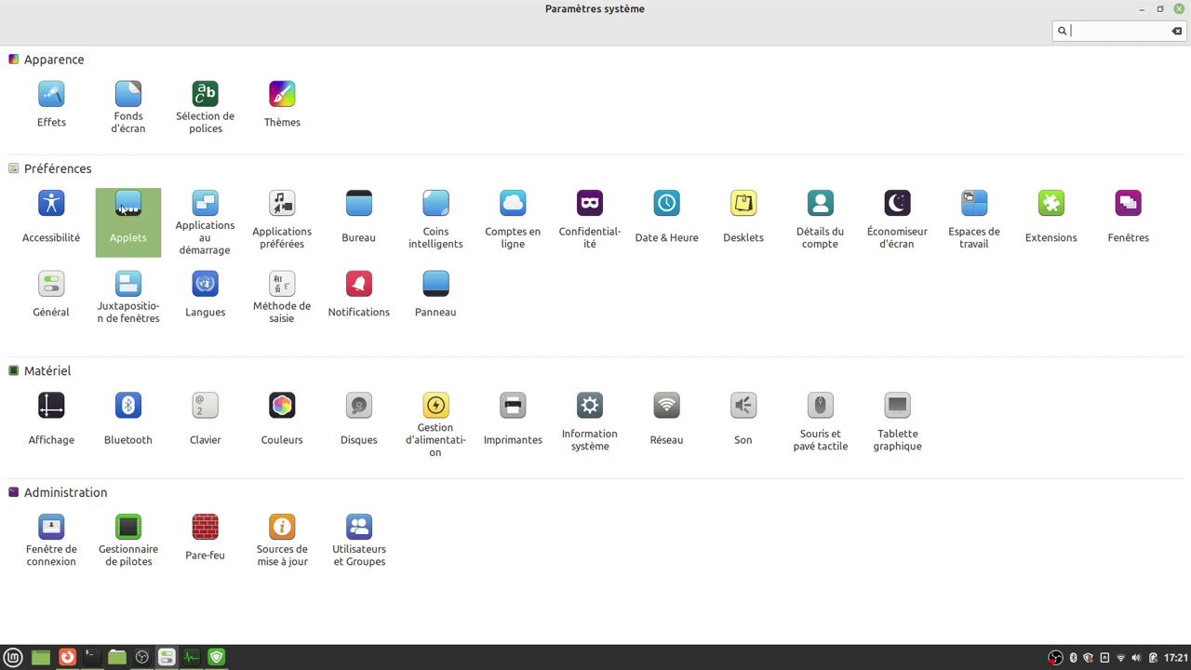
{"action": "left_click", "coordinate": [122, 209]}
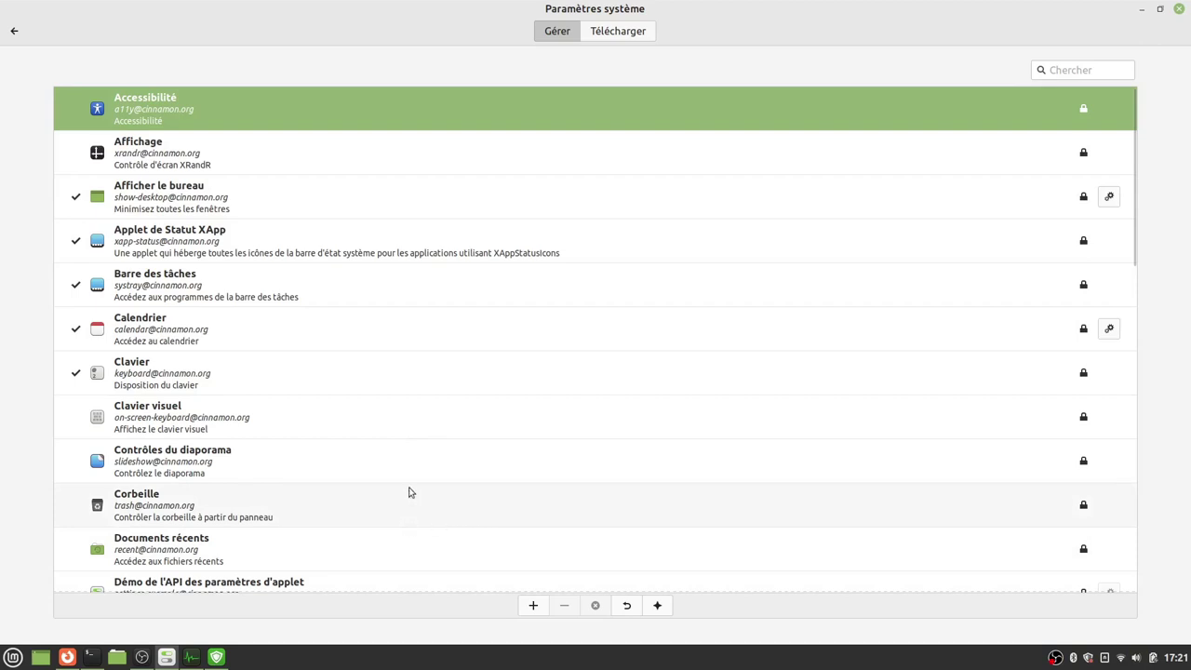
{"action": "scroll", "coordinate": [408, 492], "scroll_direction": "down", "scroll_amount": 1}
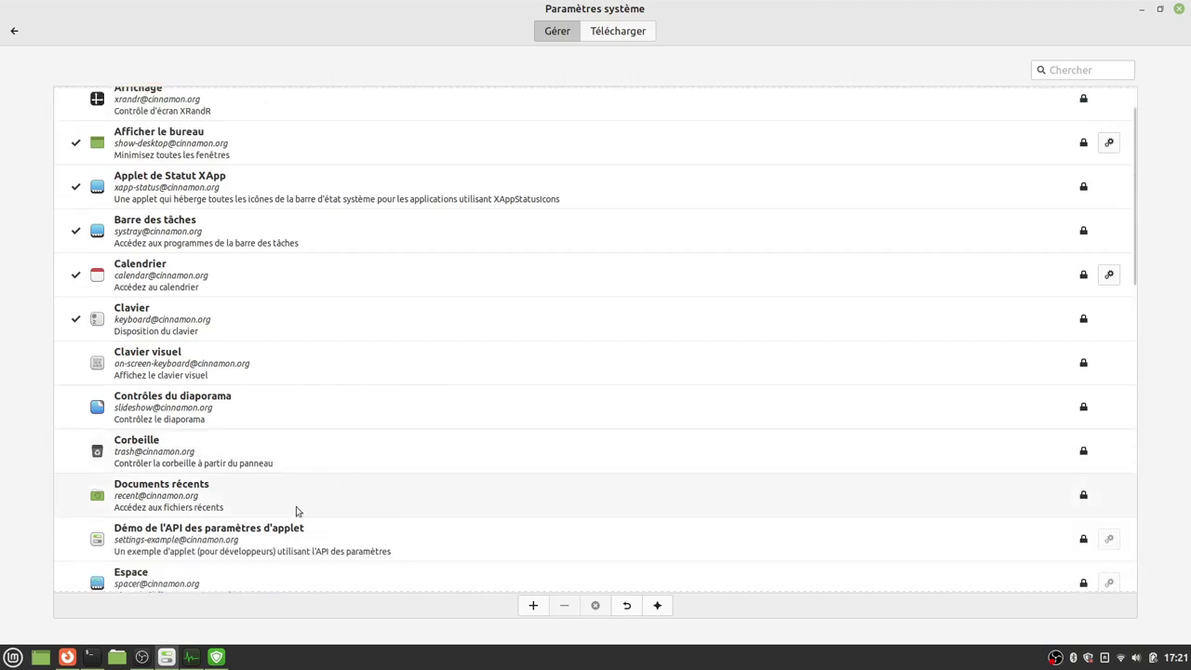
{"action": "scroll", "coordinate": [271, 518], "scroll_direction": "down", "scroll_amount": 2}
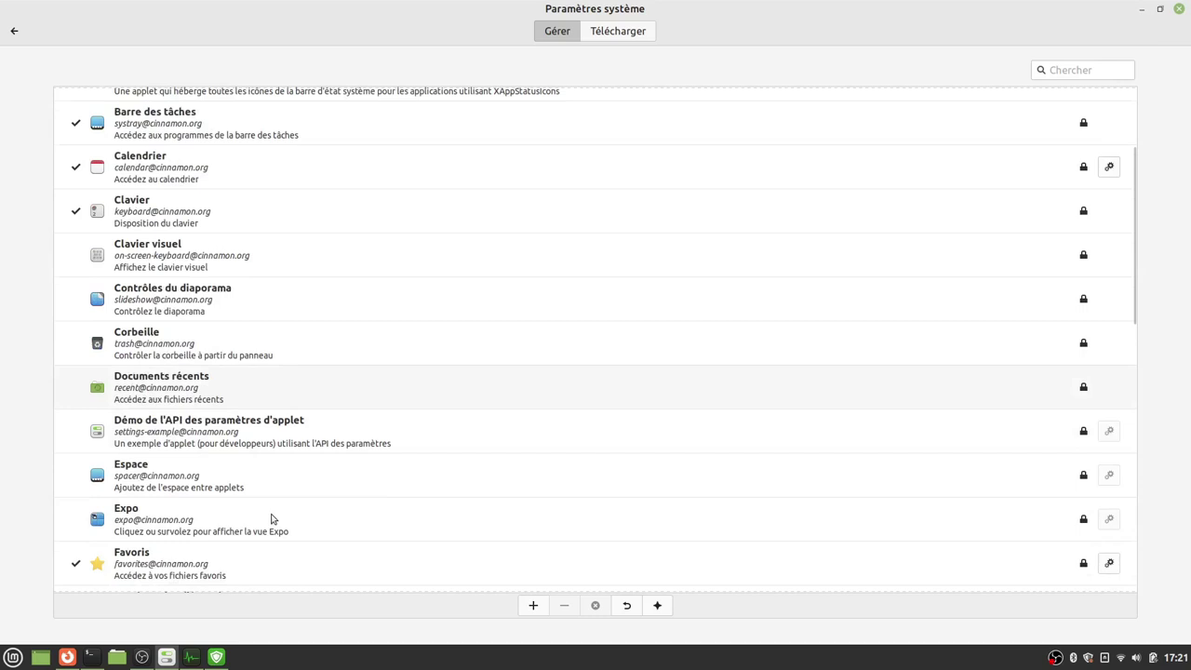
{"action": "left_click", "coordinate": [139, 385]}
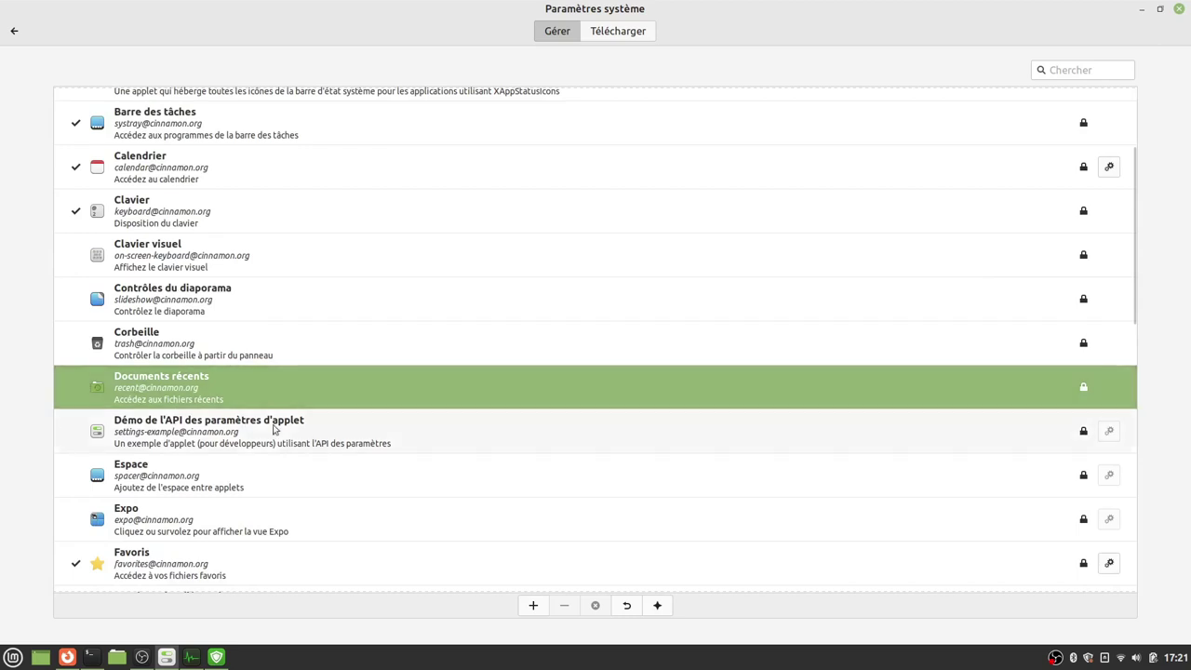
{"action": "left_click", "coordinate": [530, 606]}
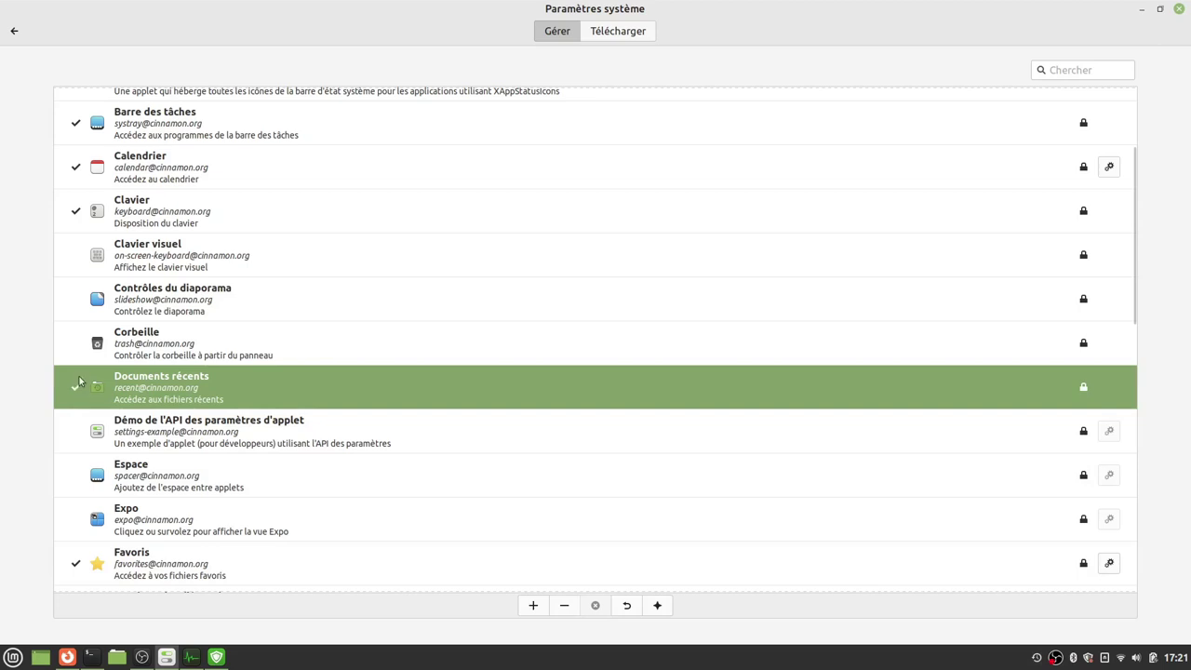
- Examine the recent files list offered by the new Documents récents panel applet
{"action": "left_click", "coordinate": [1038, 659]}
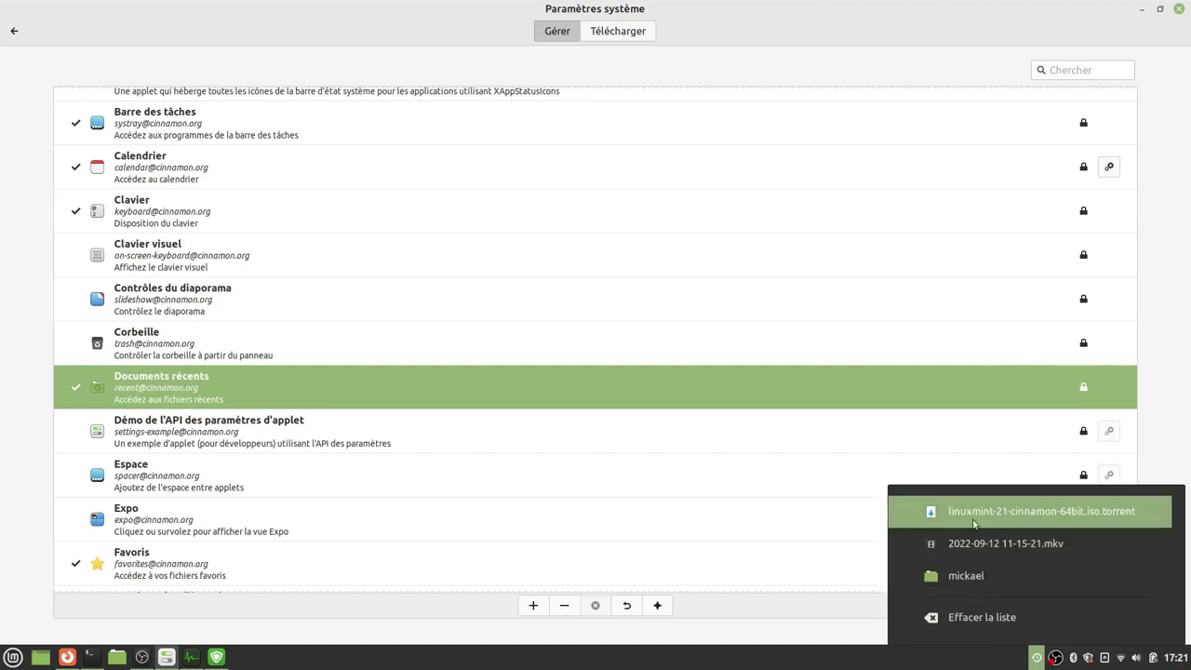
{"action": "left_click", "coordinate": [900, 402]}
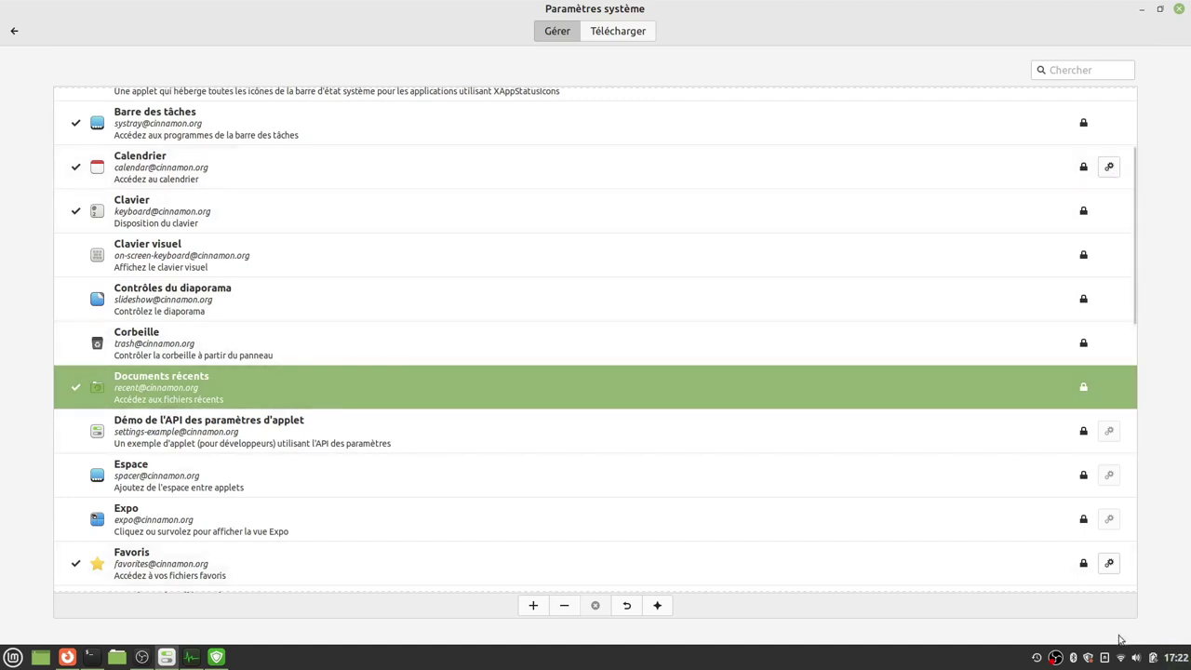
{"action": "left_click", "coordinate": [1037, 657]}
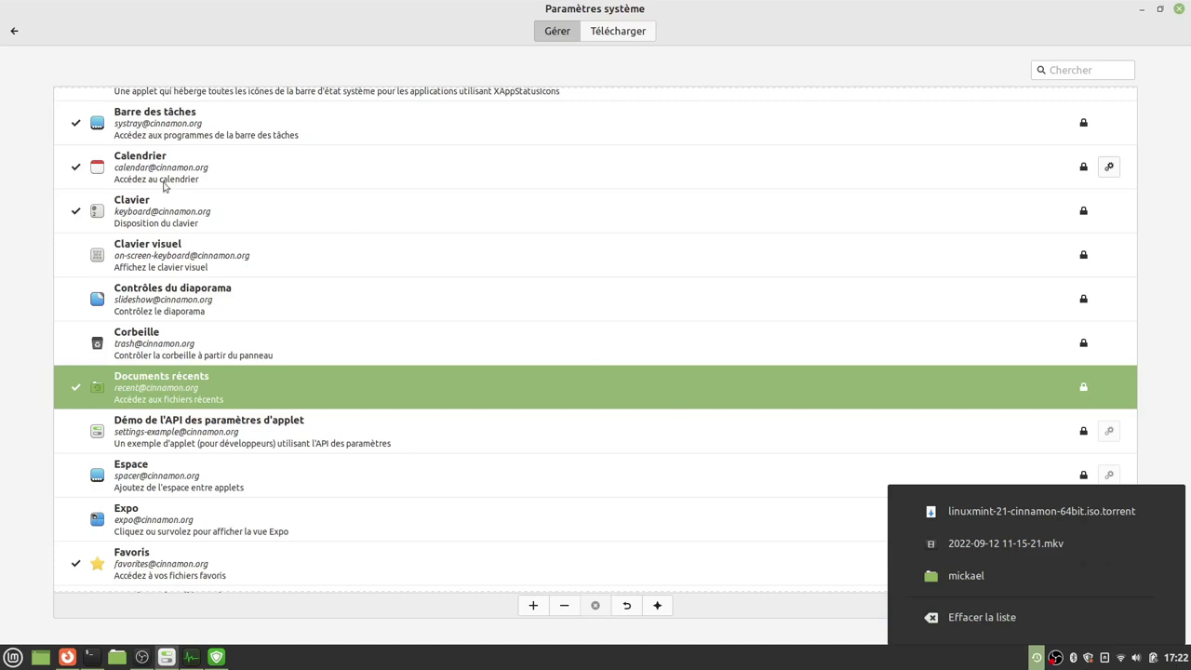
- Examine the downloadable applets sorted by popularity, including Température du CPU, and return to the installed applets
{"action": "left_click", "coordinate": [640, 35]}
{"action": "left_click", "coordinate": [640, 34]}
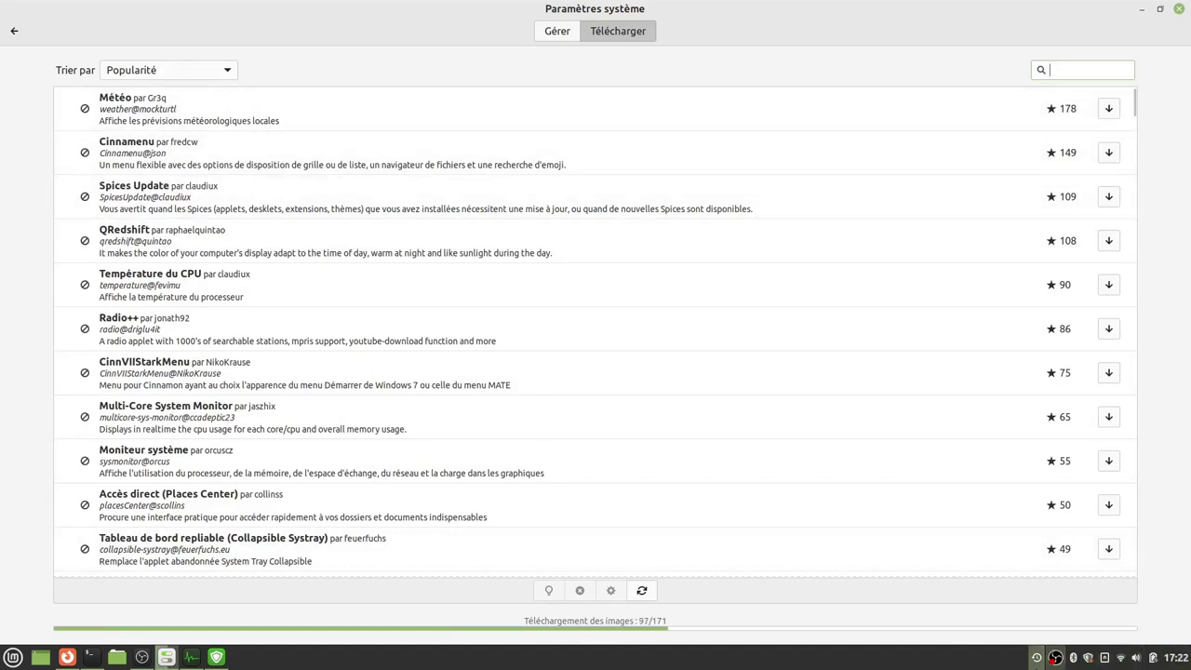
{"action": "left_click", "coordinate": [149, 290]}
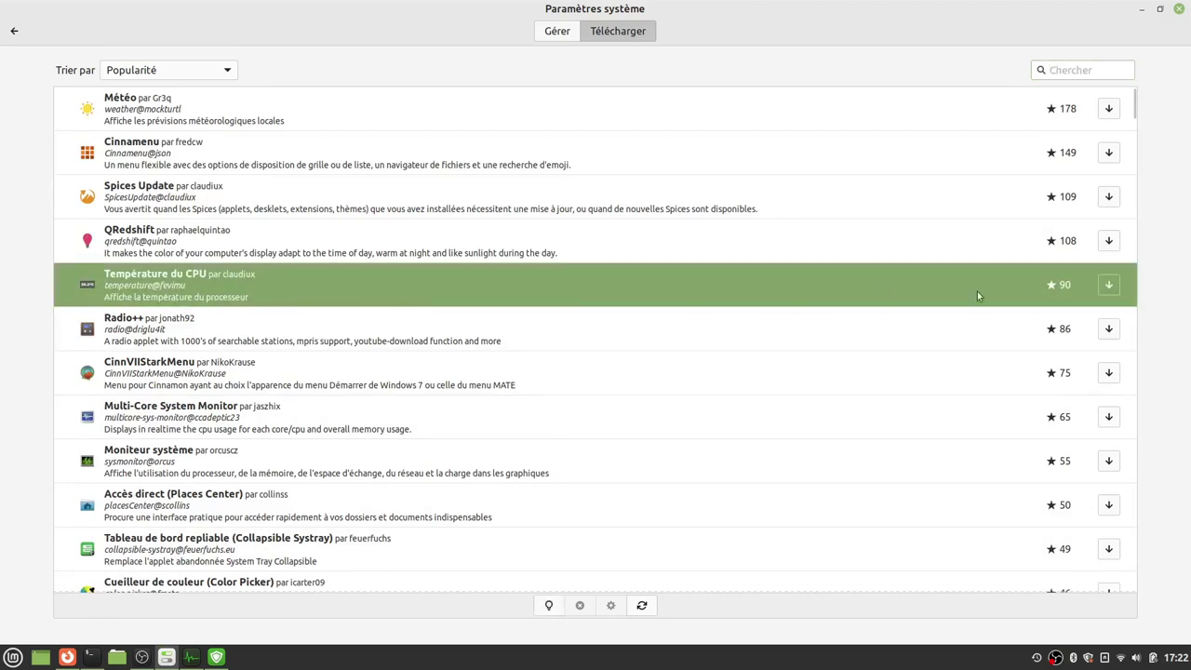
{"action": "left_click", "coordinate": [556, 33]}
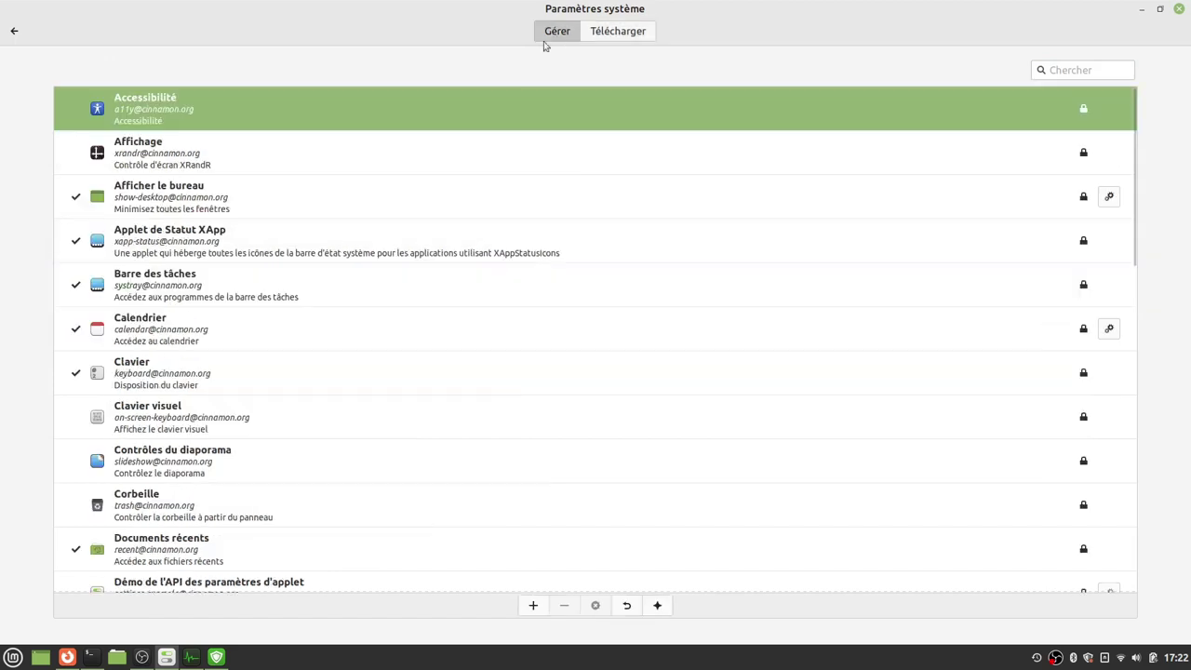
- Add Htop from the application list to the startup programs in Applications au démarrage
{"action": "left_click", "coordinate": [13, 31]}
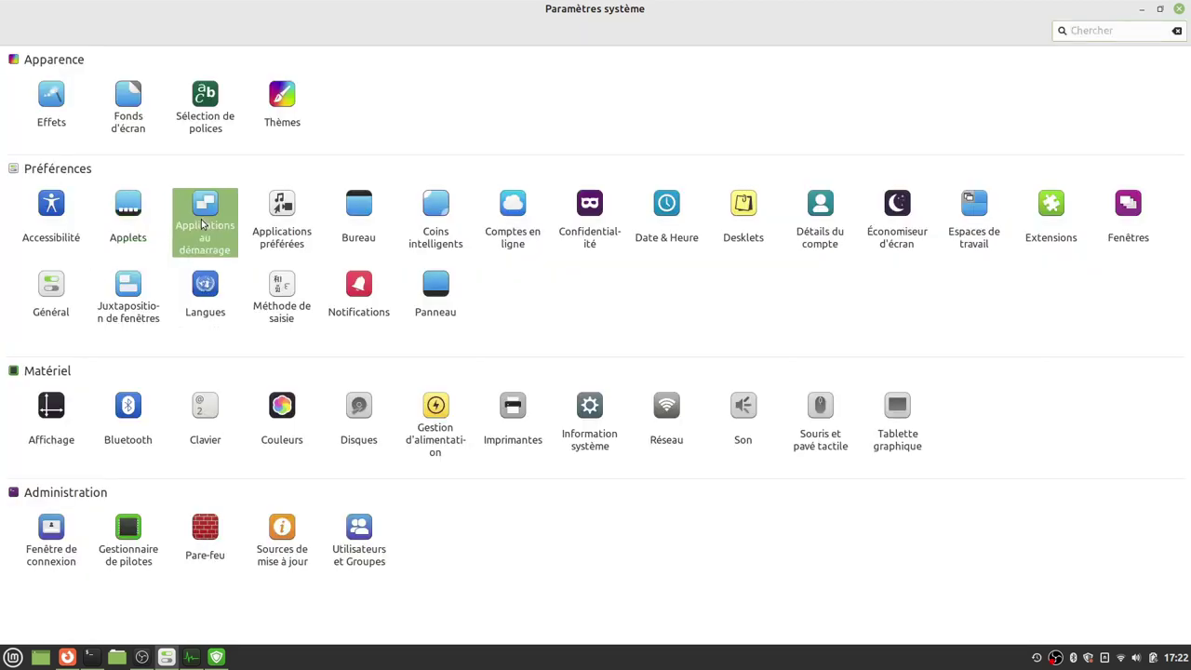
{"action": "left_click", "coordinate": [205, 207]}
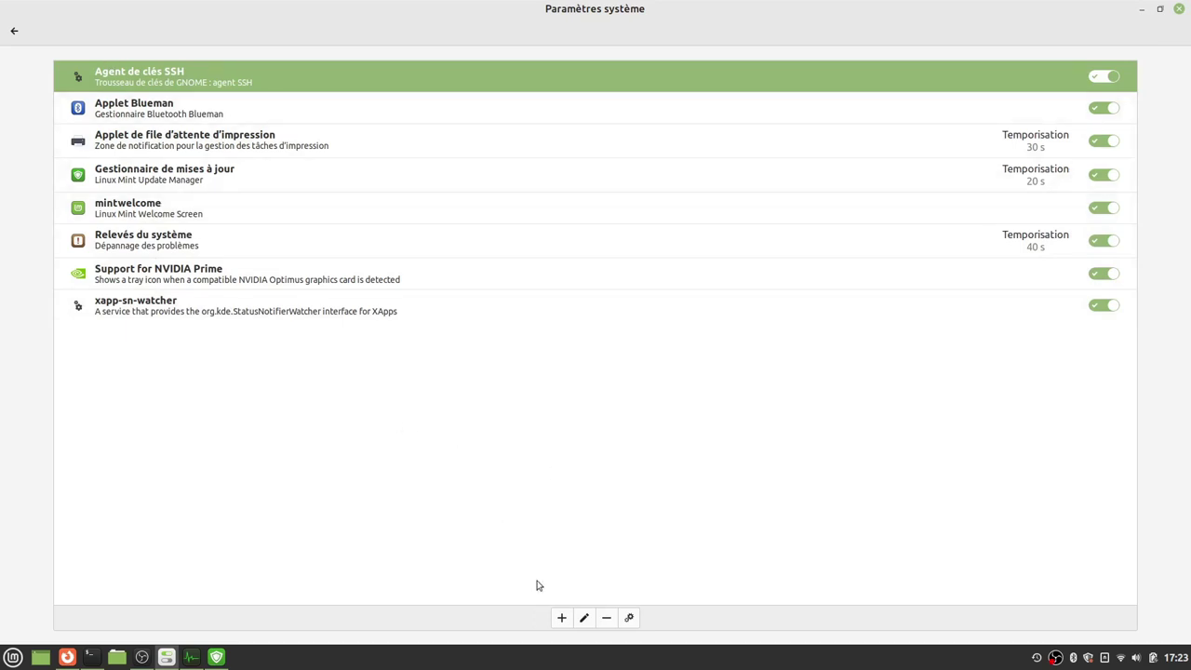
{"action": "left_click", "coordinate": [562, 619]}
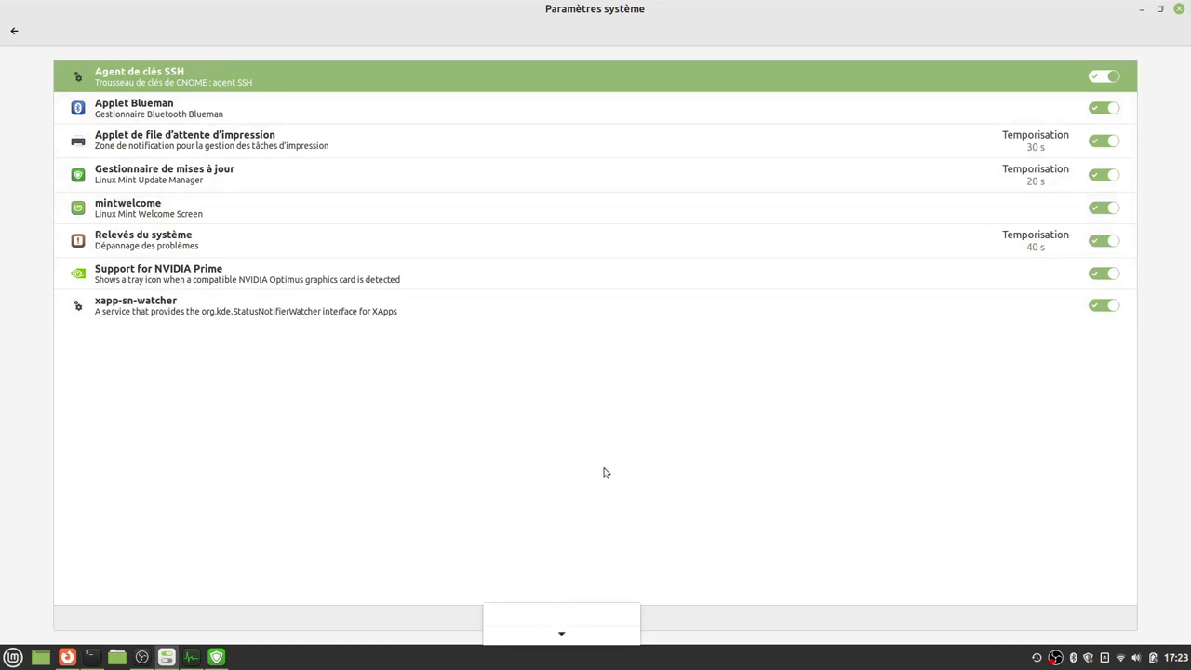
{"action": "left_click", "coordinate": [577, 633]}
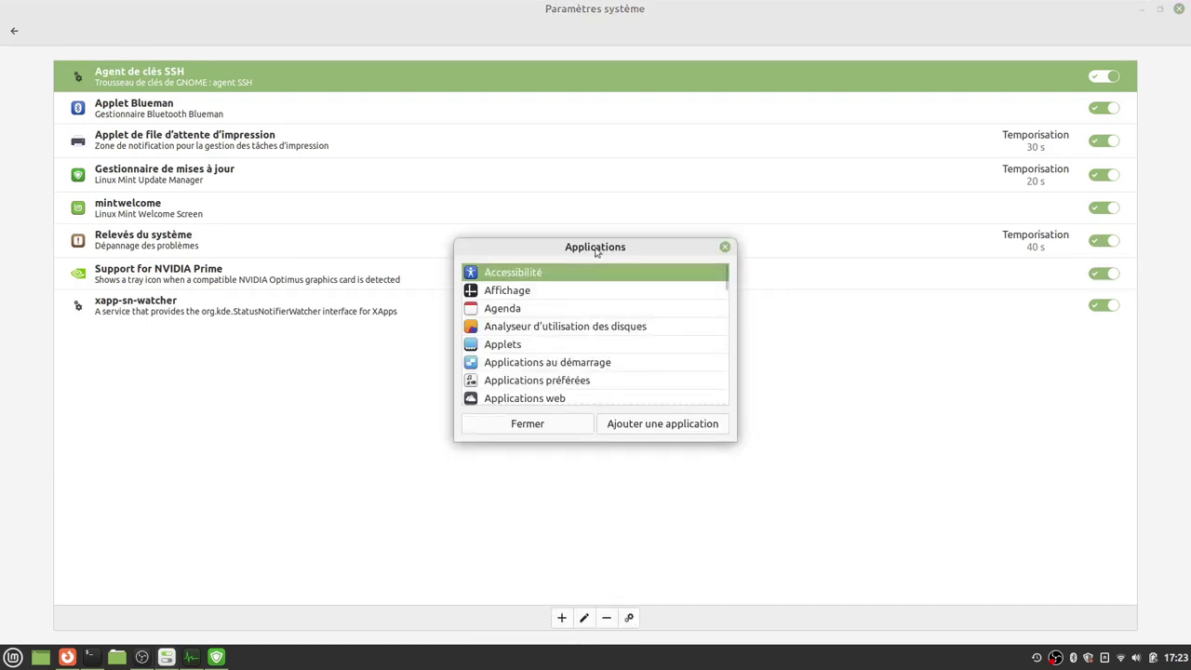
{"action": "scroll", "coordinate": [513, 333], "scroll_direction": "down", "scroll_amount": 3}
{"action": "scroll", "coordinate": [514, 335], "scroll_direction": "down", "scroll_amount": 5}
{"action": "scroll", "coordinate": [514, 337], "scroll_direction": "down", "scroll_amount": 5}
{"action": "scroll", "coordinate": [514, 336], "scroll_direction": "down", "scroll_amount": 7}
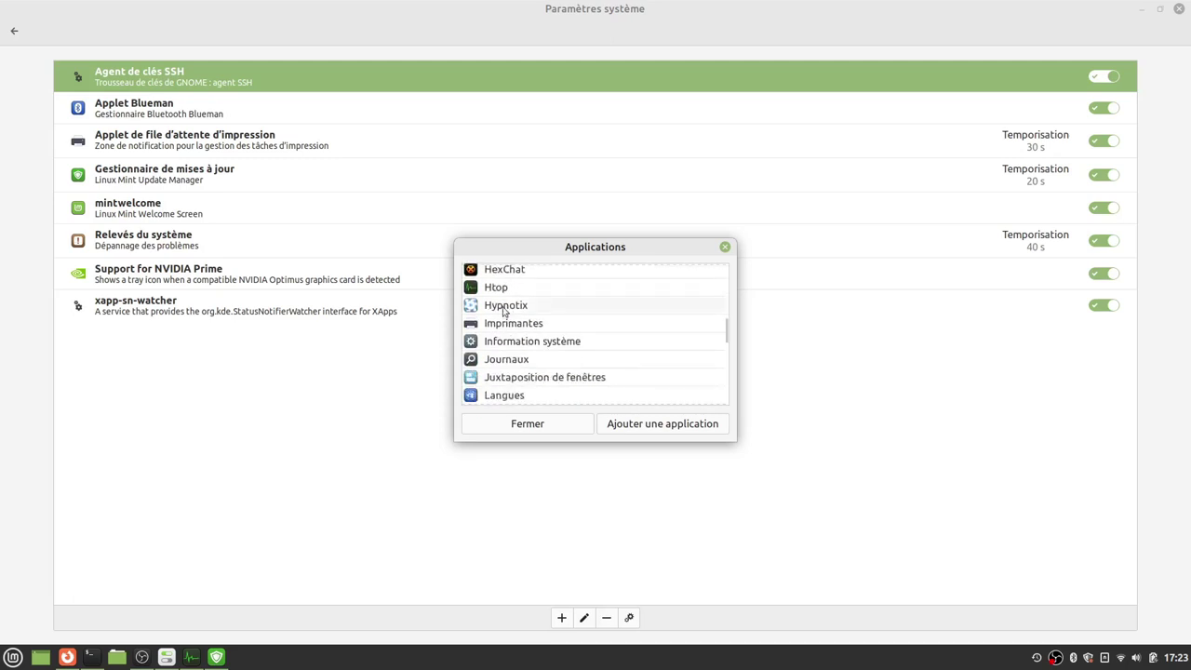
{"action": "left_click", "coordinate": [495, 288]}
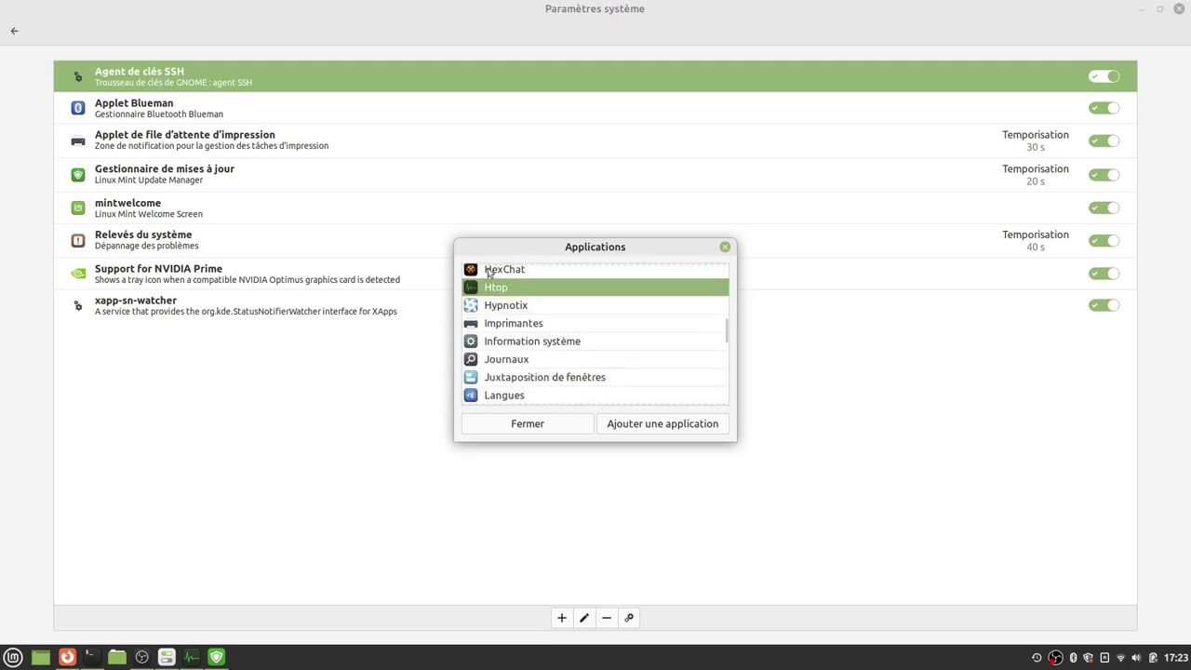
{"action": "left_click", "coordinate": [641, 428]}
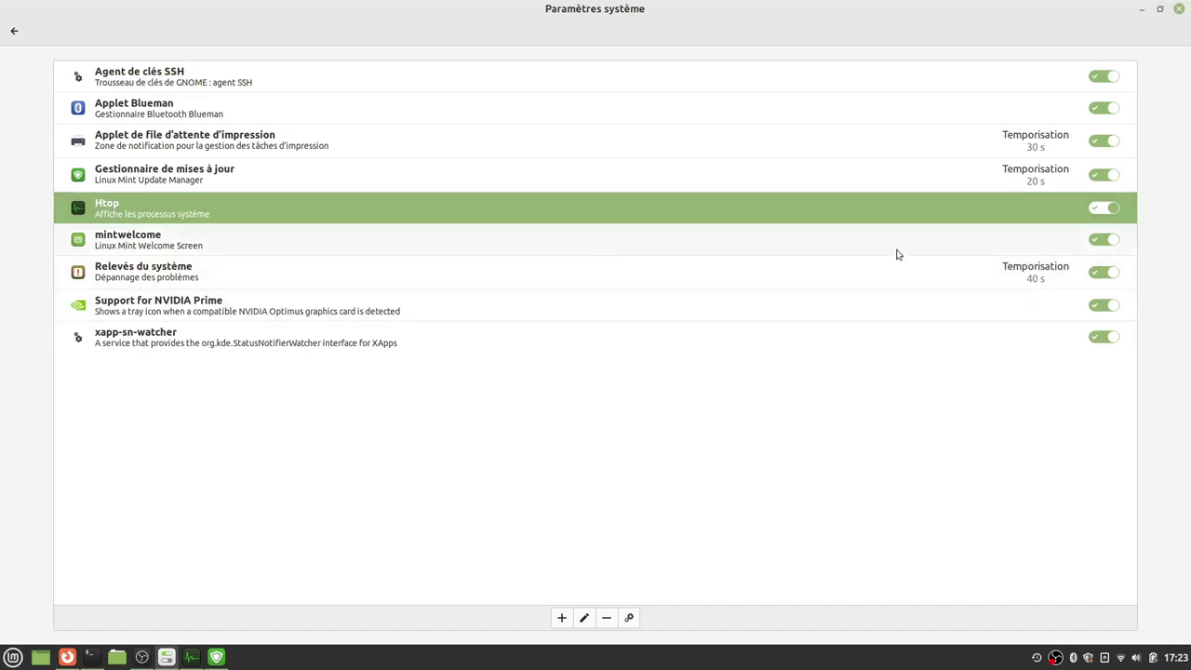
- Examine Htop's startup switch and its editable name, command, comment and delay, and return to the settings overview without changes
{"action": "left_click", "coordinate": [1102, 207]}
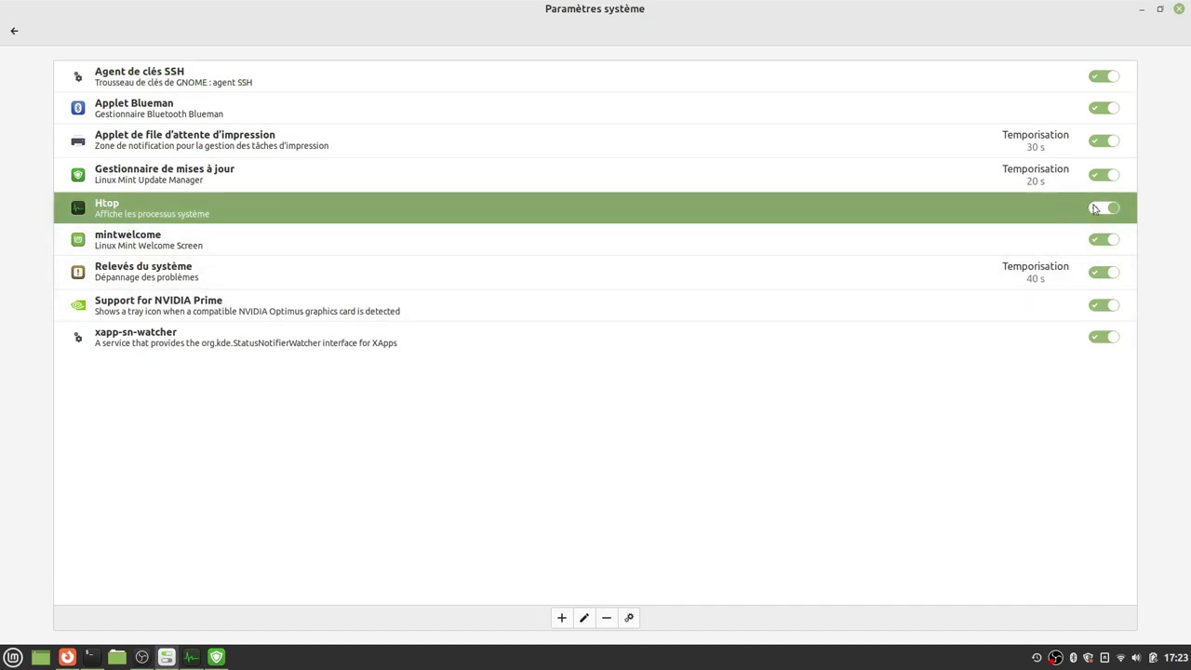
{"action": "left_click", "coordinate": [1106, 210]}
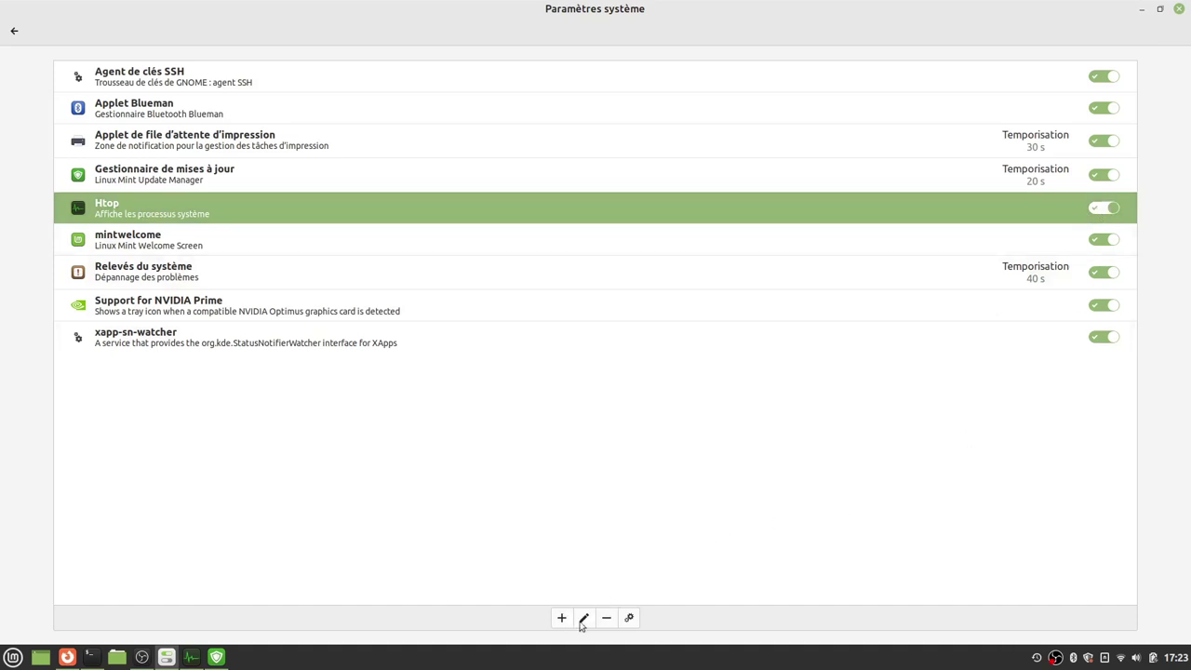
{"action": "left_click", "coordinate": [630, 619]}
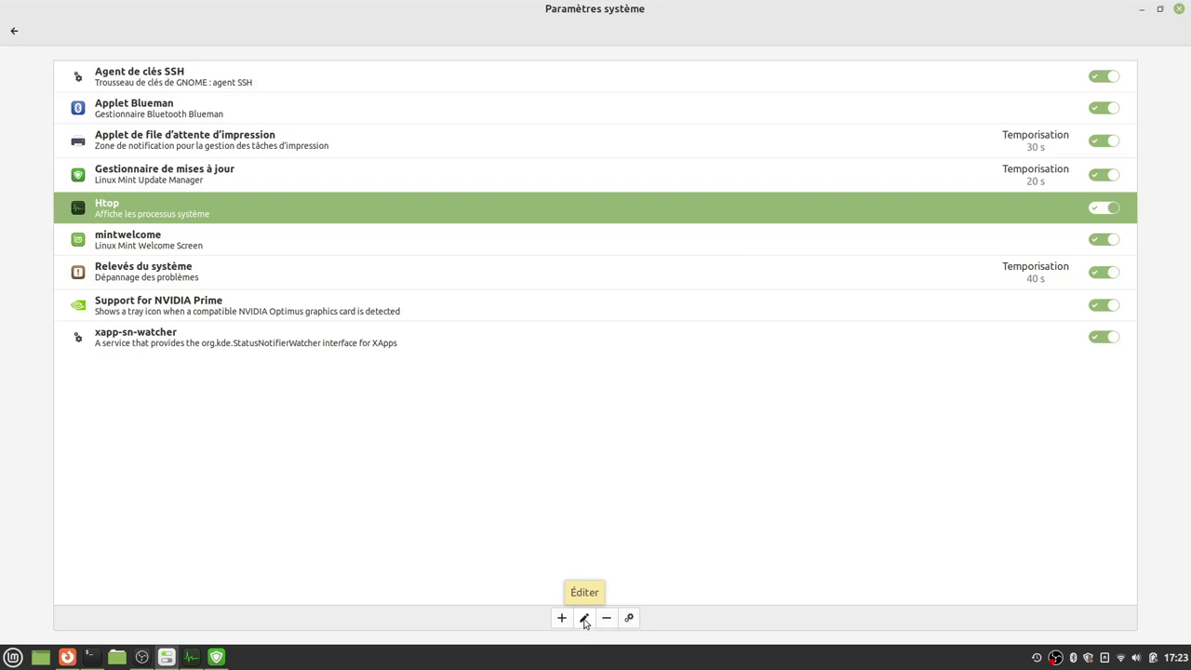
{"action": "left_click", "coordinate": [584, 617]}
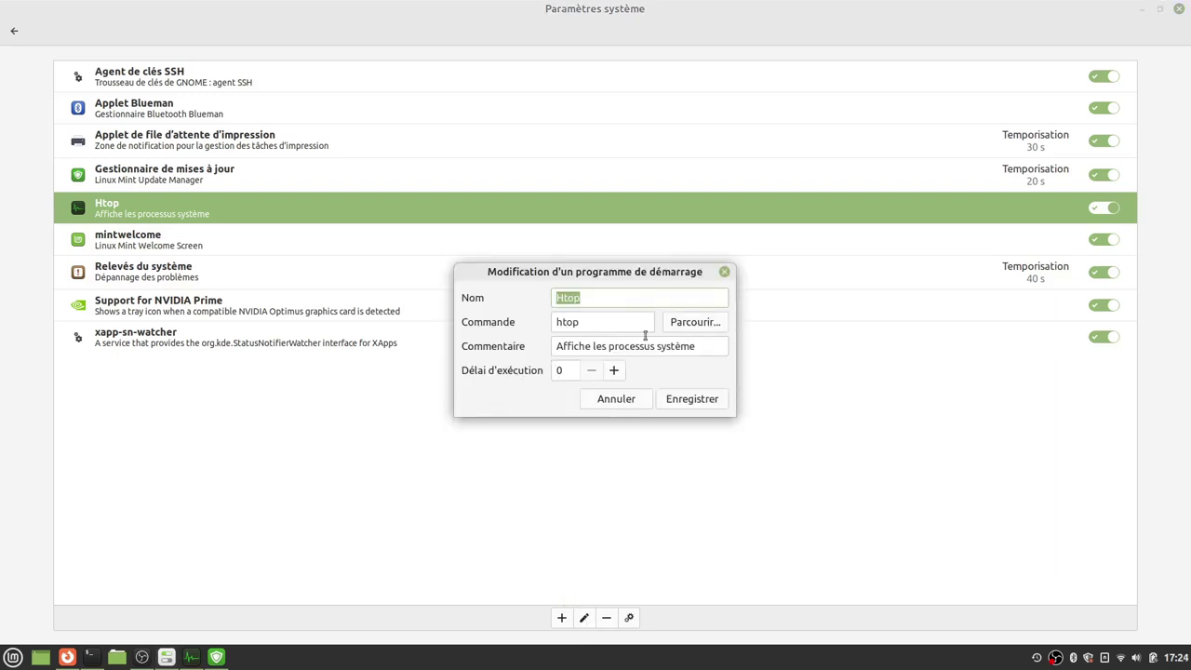
{"action": "left_click", "coordinate": [623, 401]}
{"action": "key", "text": "BackSpace"}
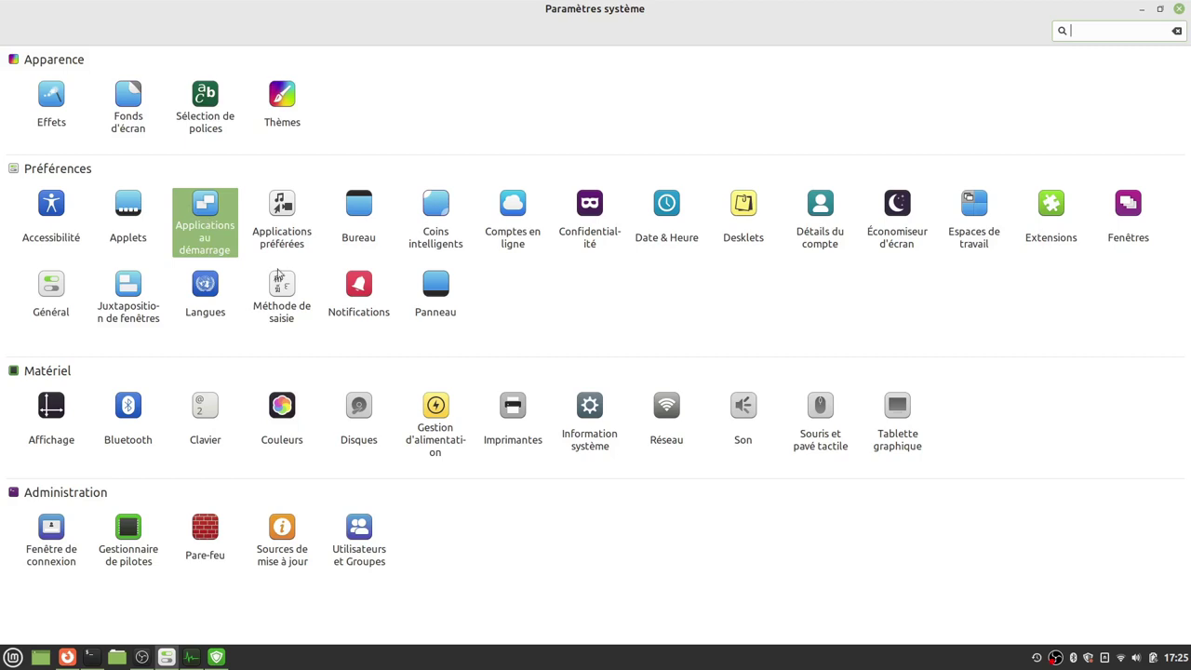
- Set the preferred application for Vidéo to Lecteur multimédia VLC and return to the settings overview
{"action": "left_click", "coordinate": [283, 222]}
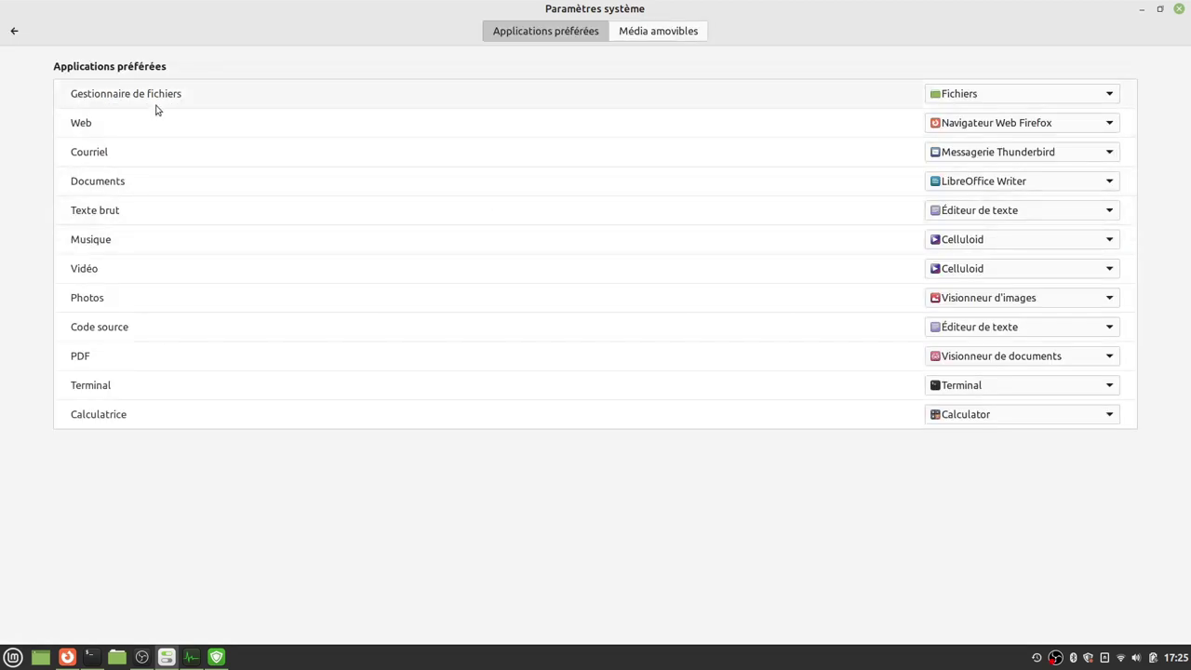
{"action": "left_click", "coordinate": [1022, 277]}
{"action": "left_click", "coordinate": [1005, 294]}
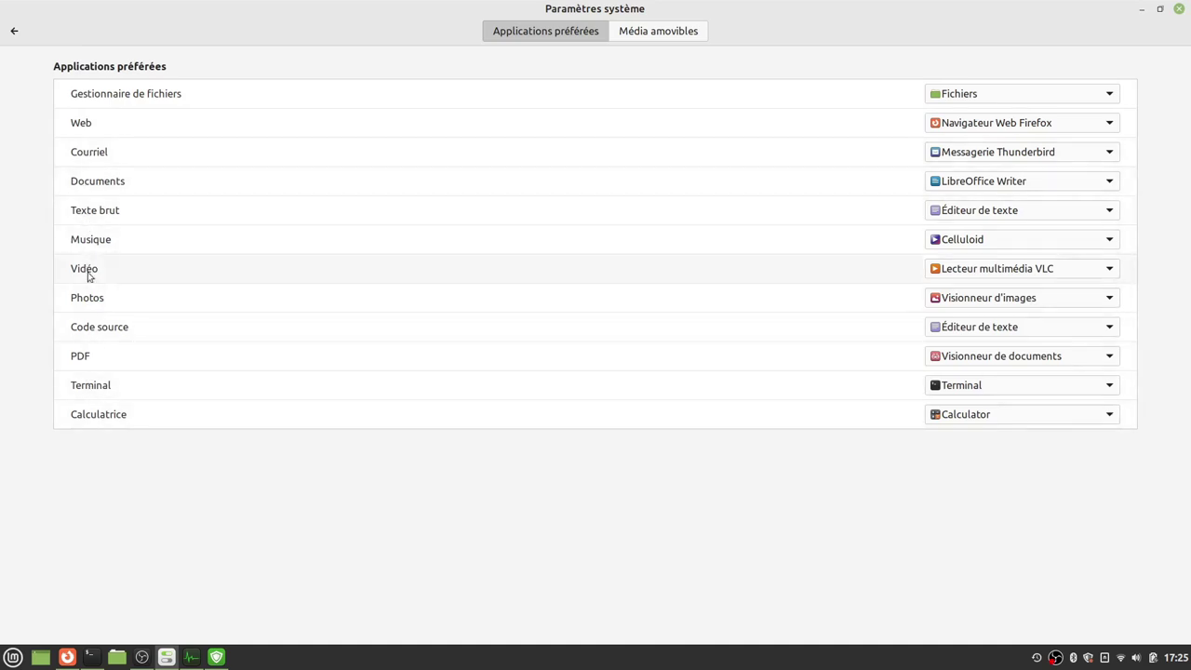
{"action": "left_click", "coordinate": [14, 31]}
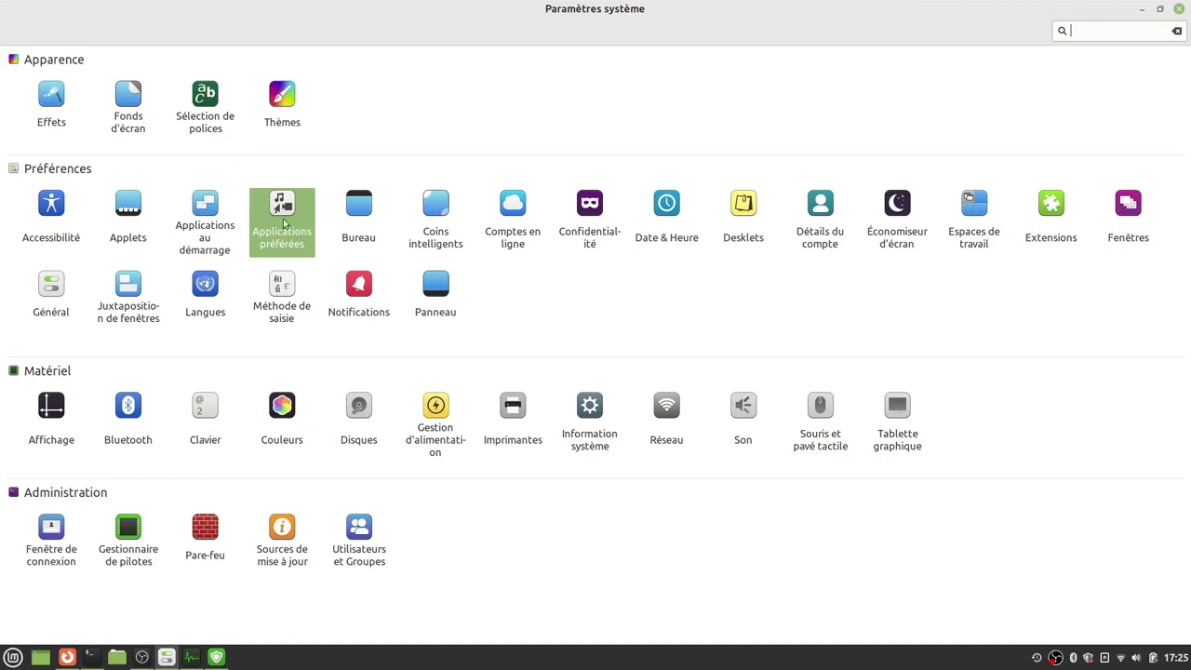
- Turn off the Poste de travail and Dossier personnel desktop icons, keep Lecteurs montés on, and show the desktop
{"action": "left_click", "coordinate": [362, 221]}
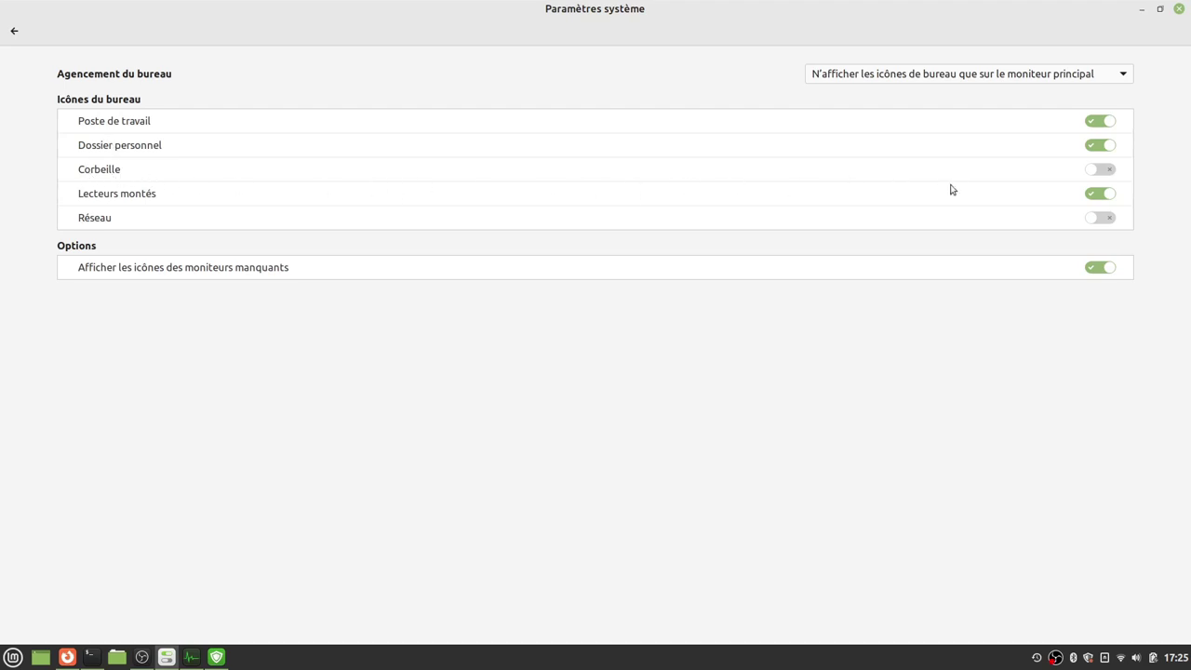
{"action": "left_click", "coordinate": [1088, 146]}
{"action": "left_click", "coordinate": [1094, 126]}
{"action": "left_click", "coordinate": [1095, 197]}
{"action": "left_click", "coordinate": [1106, 194]}
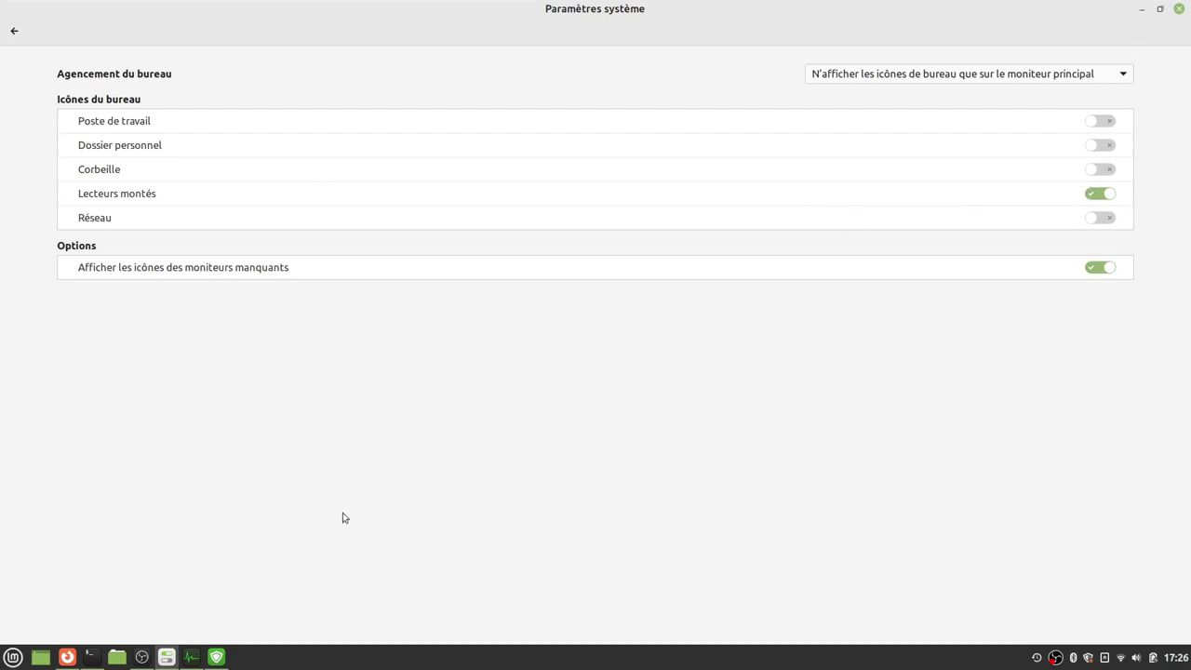
{"action": "left_click", "coordinate": [40, 658]}
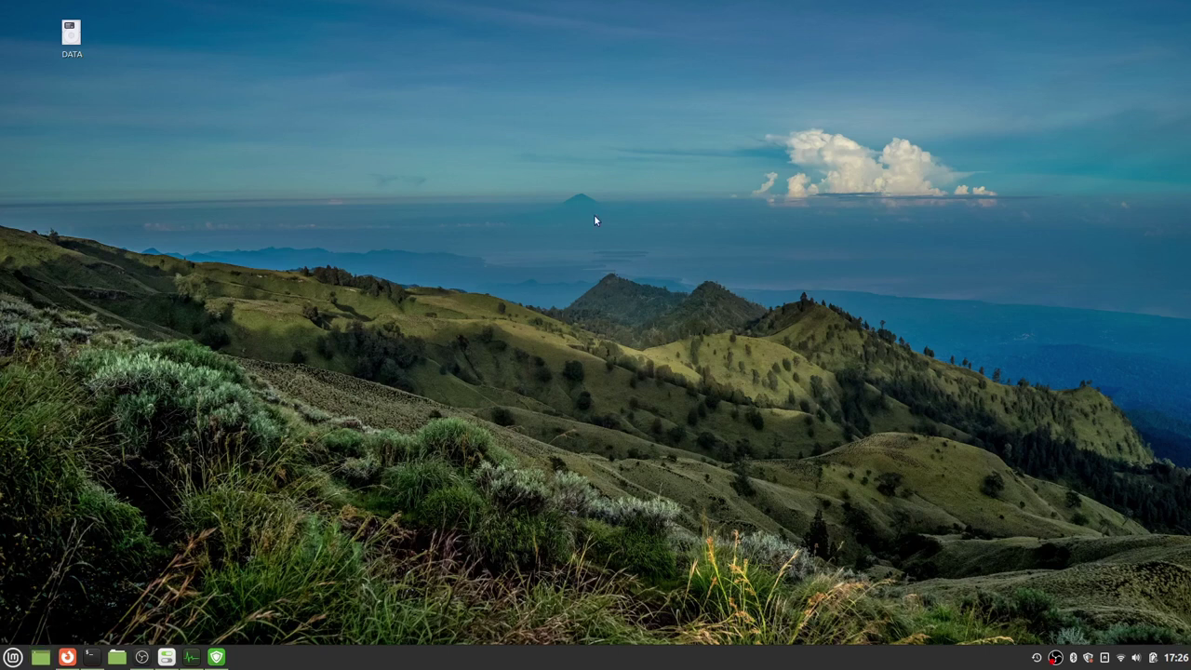
- In Coins intelligents, enable the top-left corner with Afficher toutes les fenêtres and a 100 ms activation delay, and trigger it
{"action": "left_click", "coordinate": [177, 658]}
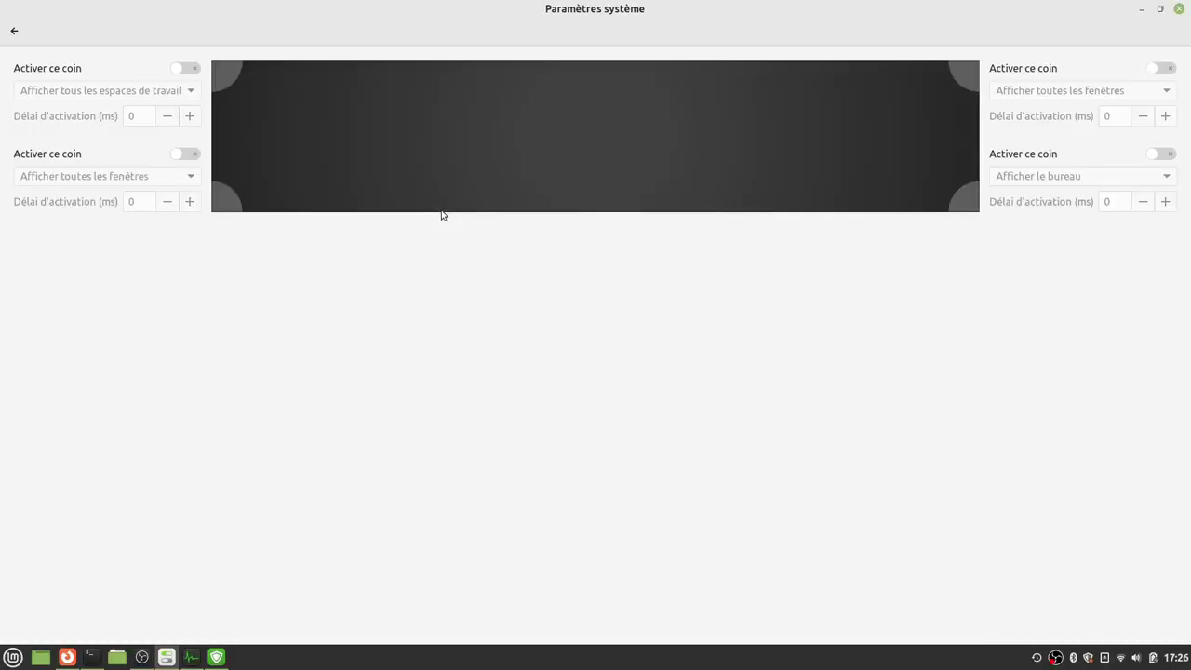
{"action": "left_click", "coordinate": [182, 70]}
{"action": "left_click", "coordinate": [126, 95]}
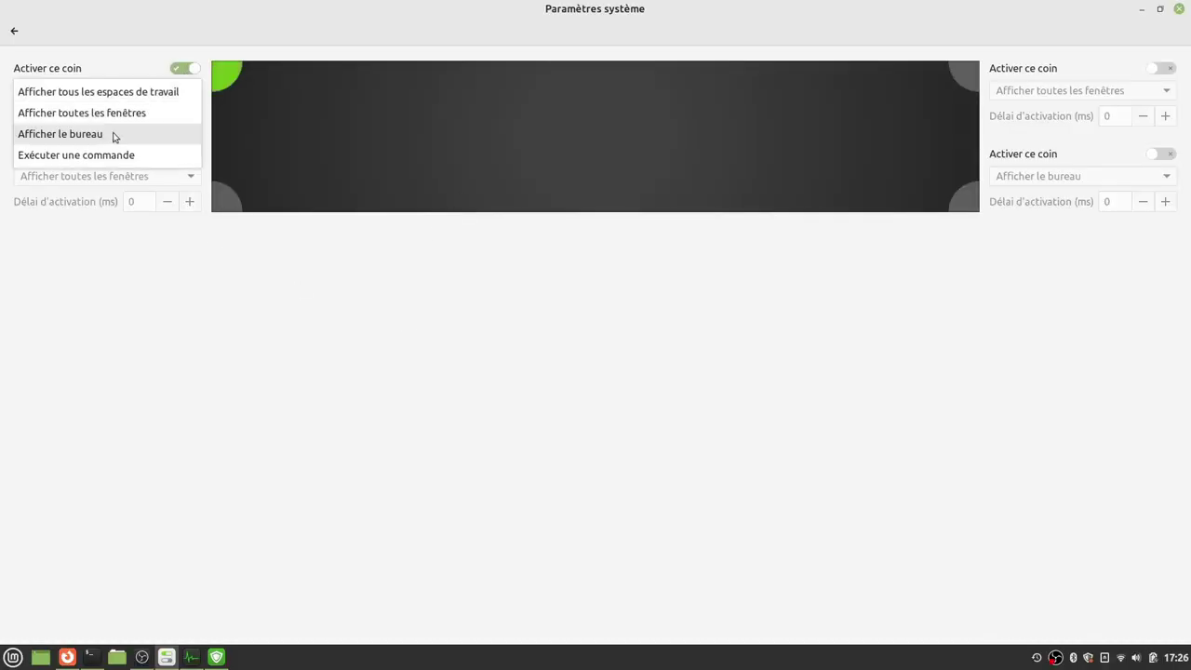
{"action": "left_click", "coordinate": [102, 115]}
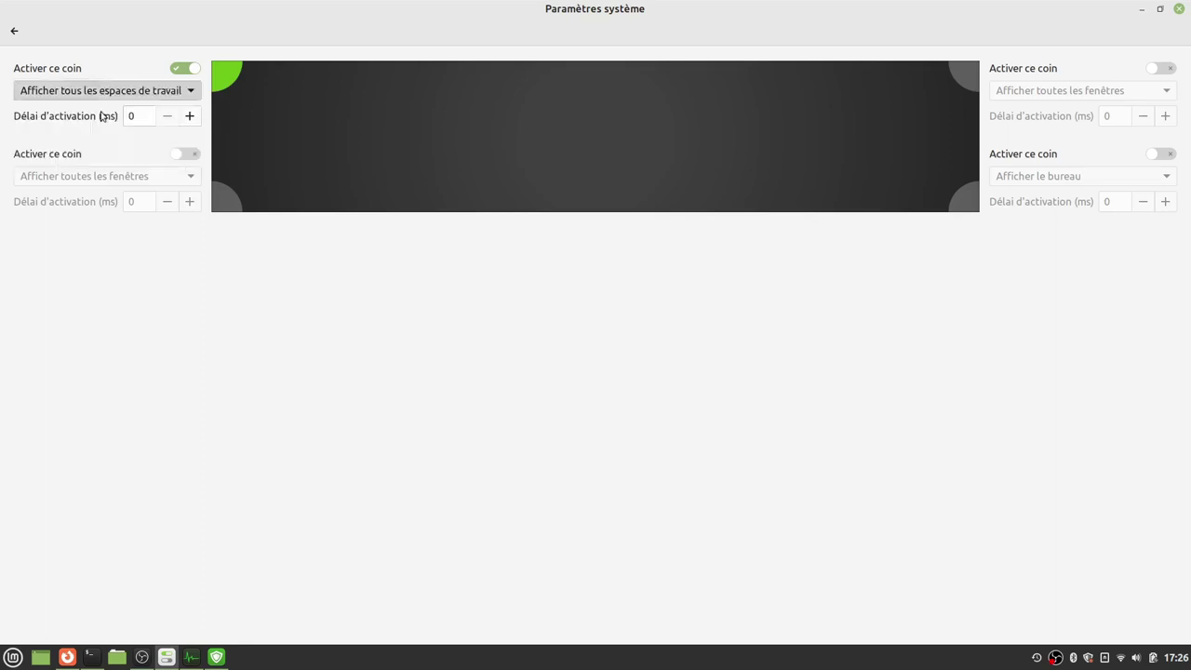
{"action": "left_click", "coordinate": [185, 123]}
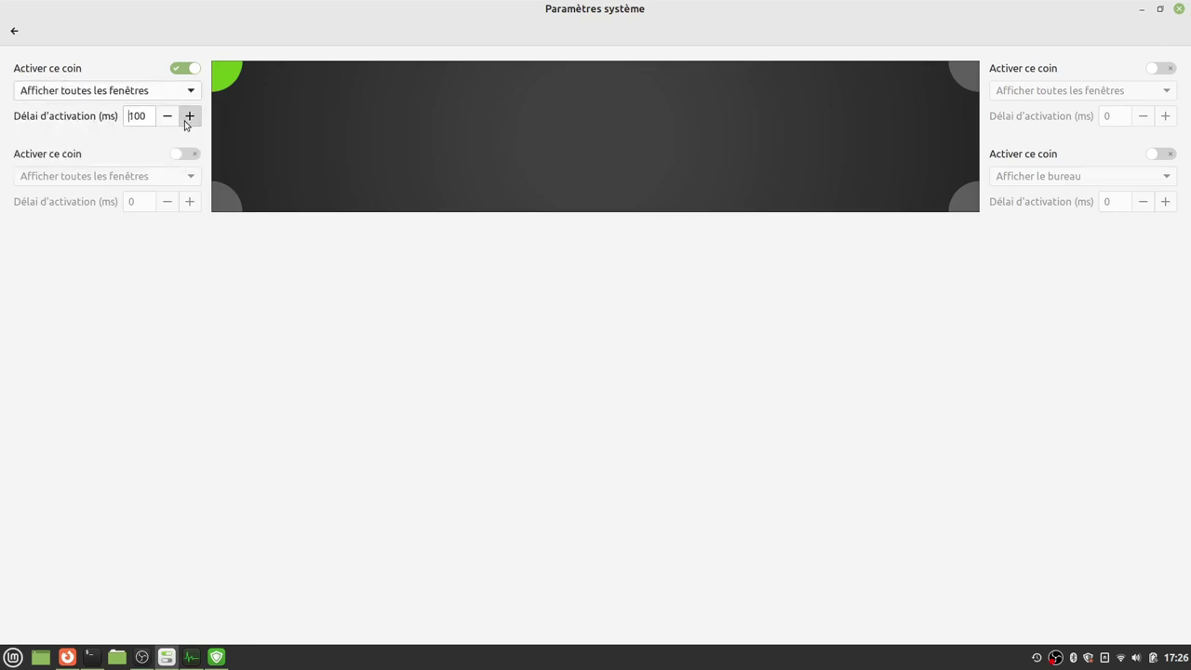
{"action": "left_click", "coordinate": [185, 122]}
{"action": "mouse_move", "coordinate": [2, 5]}
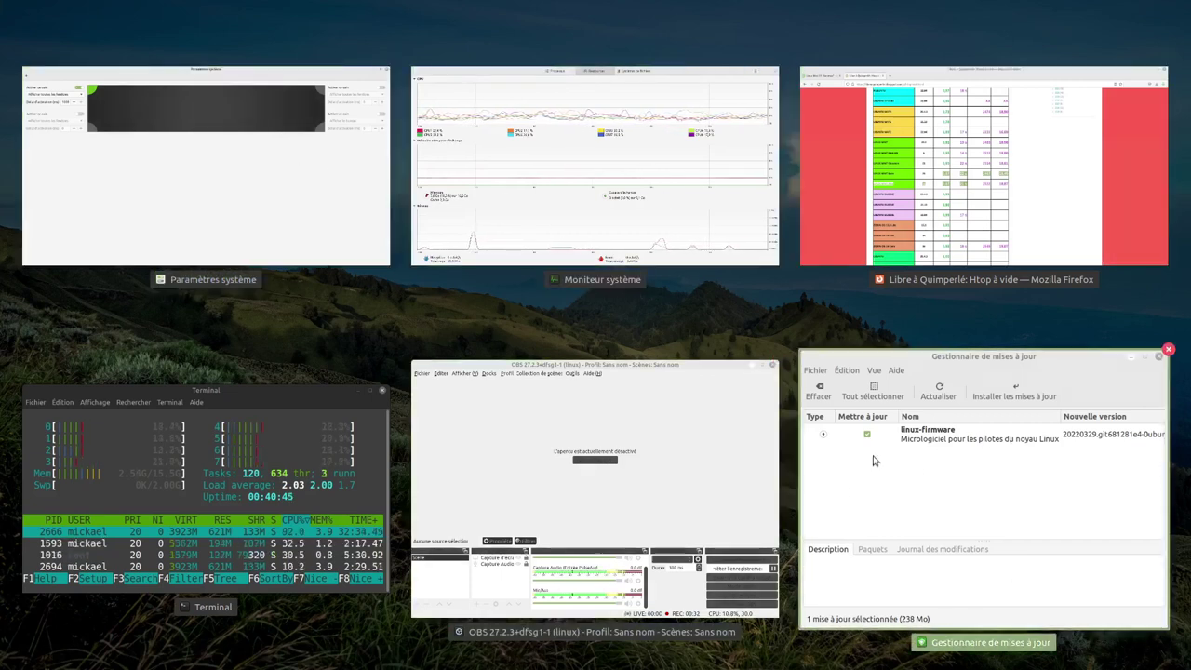
- Return to Paramètres système, examine the providers offered under Comptes en ligne, and go back to the settings overview
{"action": "left_click", "coordinate": [241, 170]}
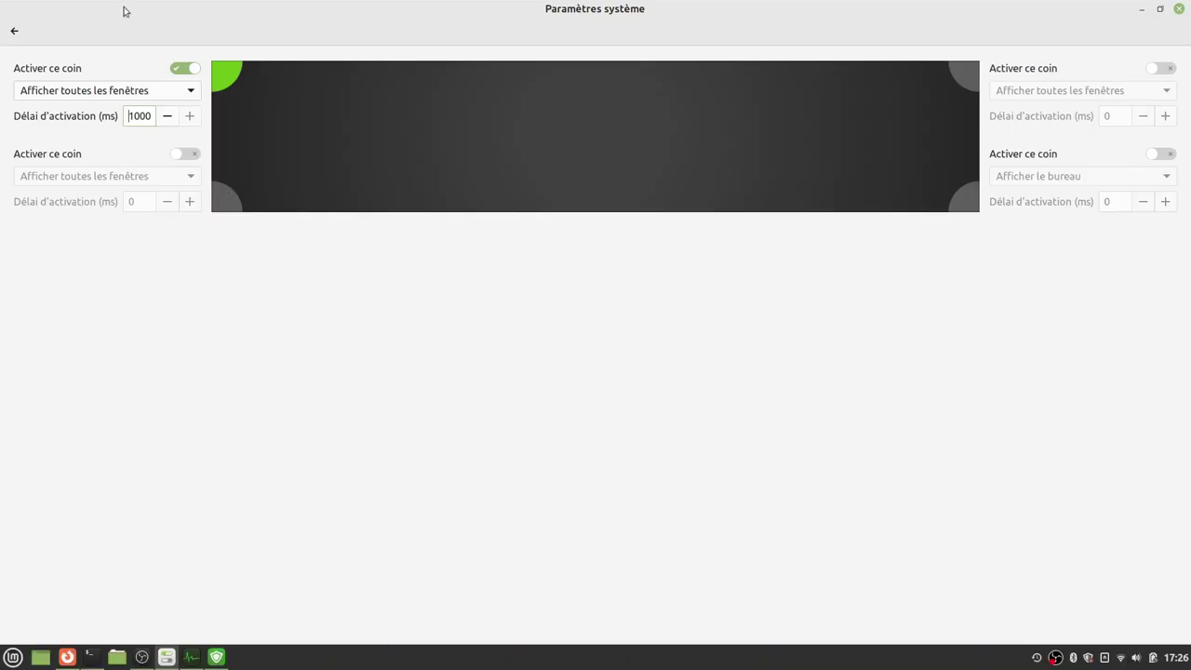
{"action": "left_click", "coordinate": [15, 32]}
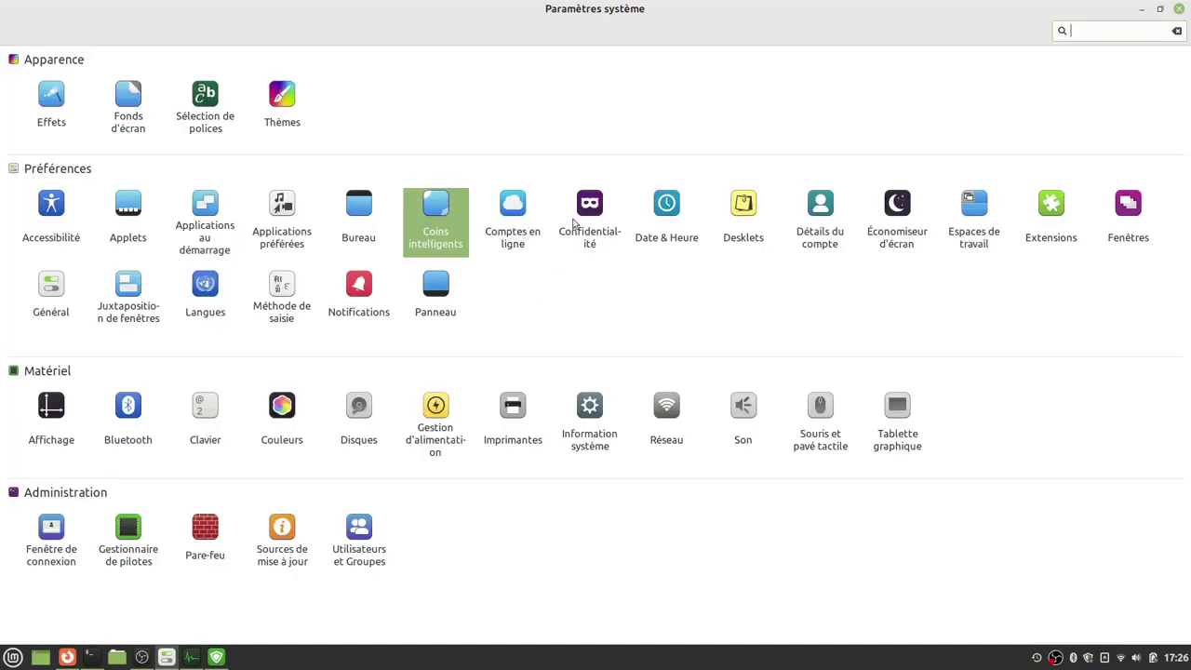
{"action": "left_click", "coordinate": [539, 224]}
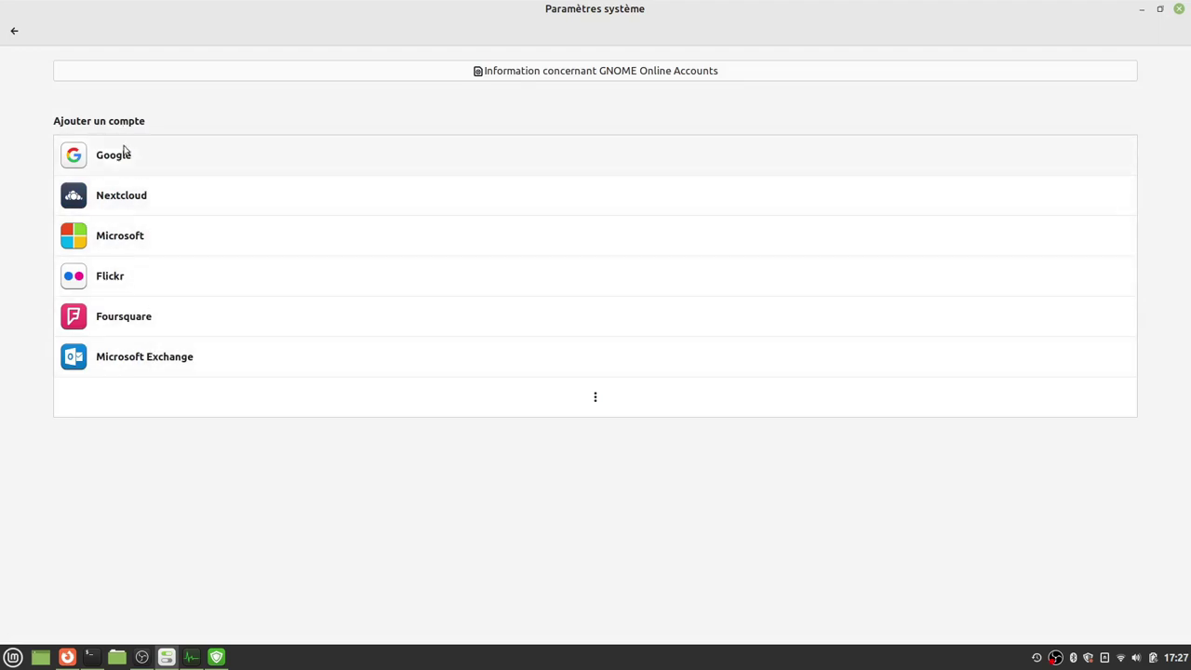
{"action": "left_click", "coordinate": [14, 31]}
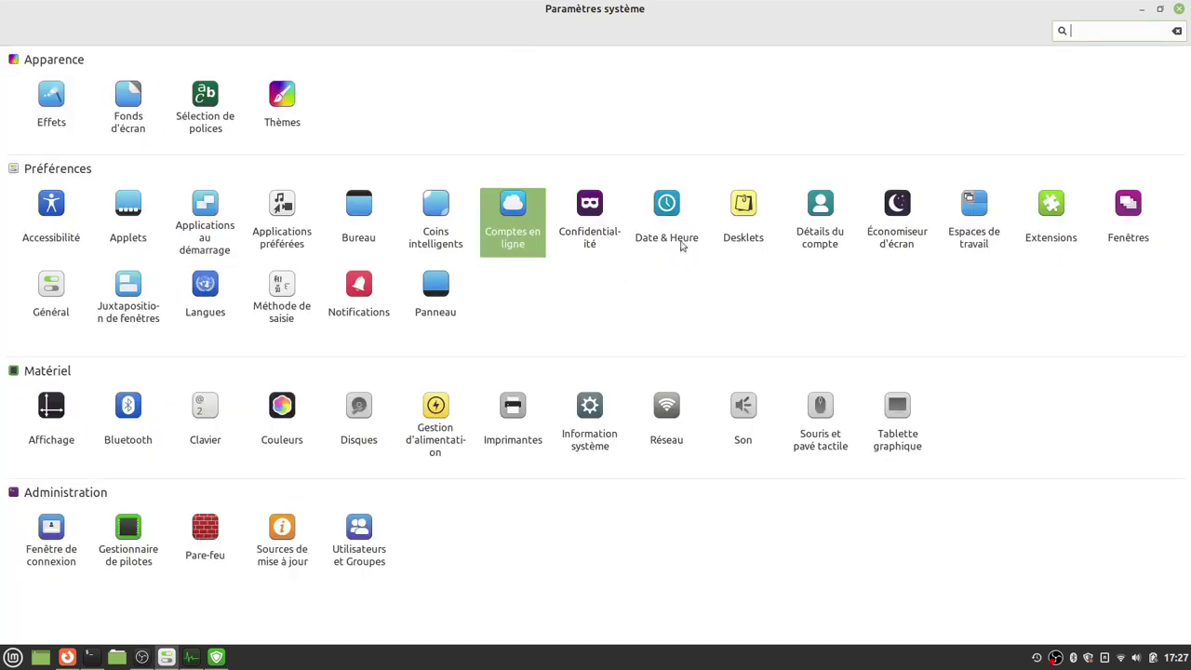
- In the Desklets settings, download the Weather Desklet from the online list
{"action": "left_click", "coordinate": [743, 214]}
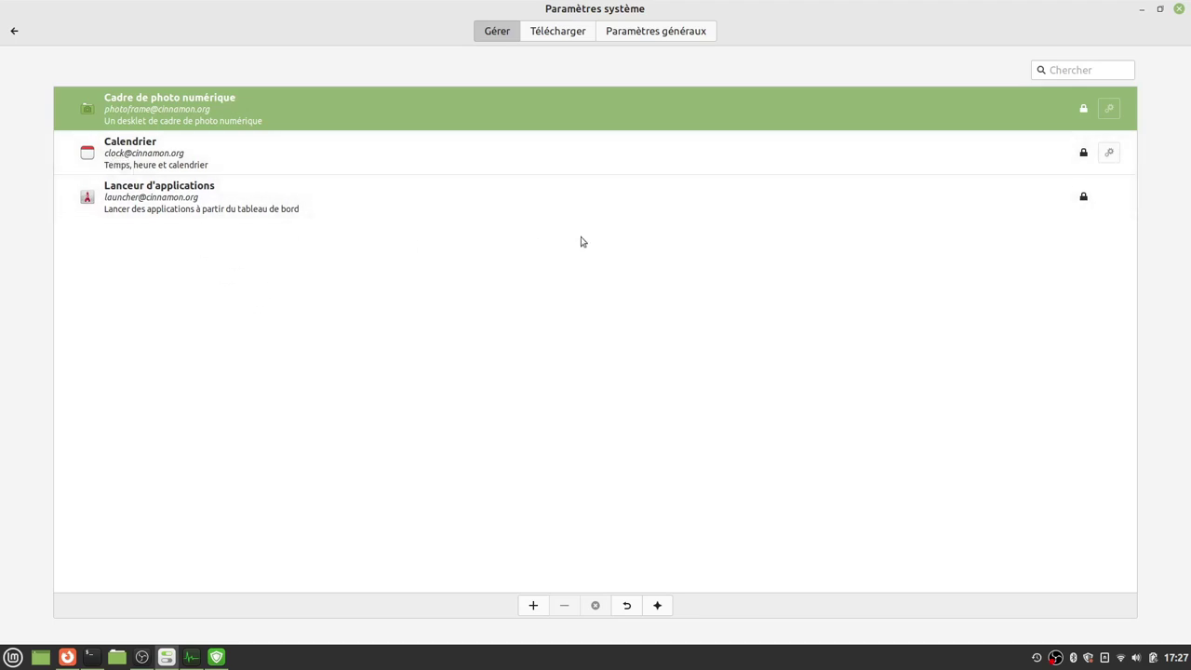
{"action": "left_click", "coordinate": [557, 33]}
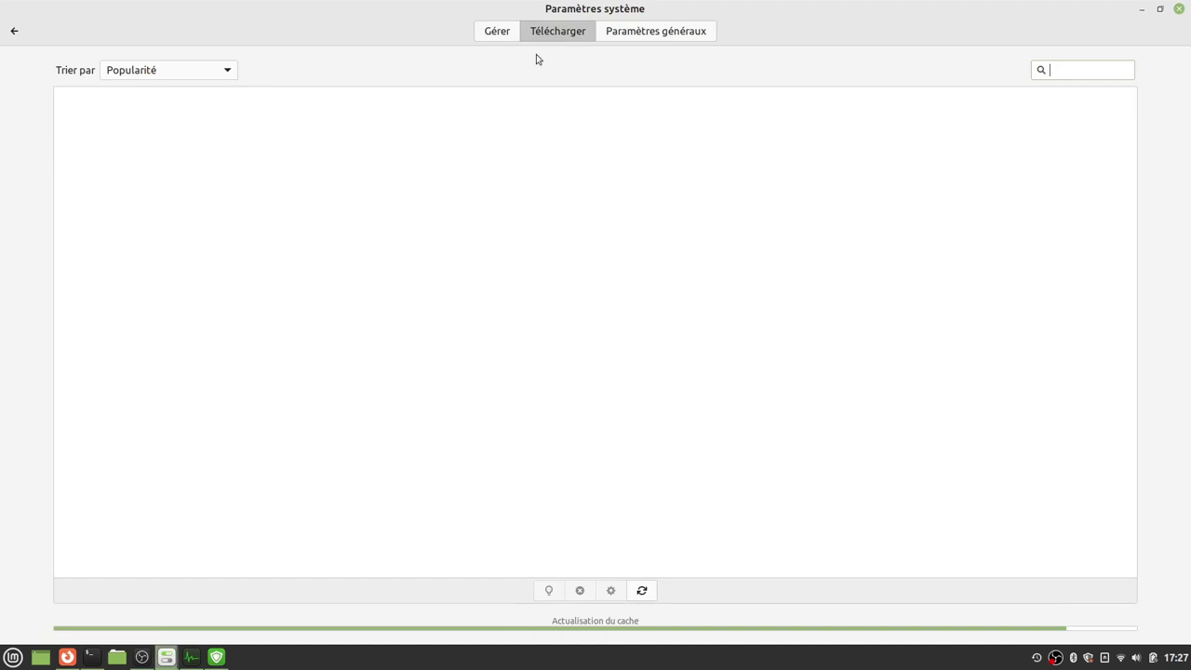
{"action": "left_click", "coordinate": [270, 200]}
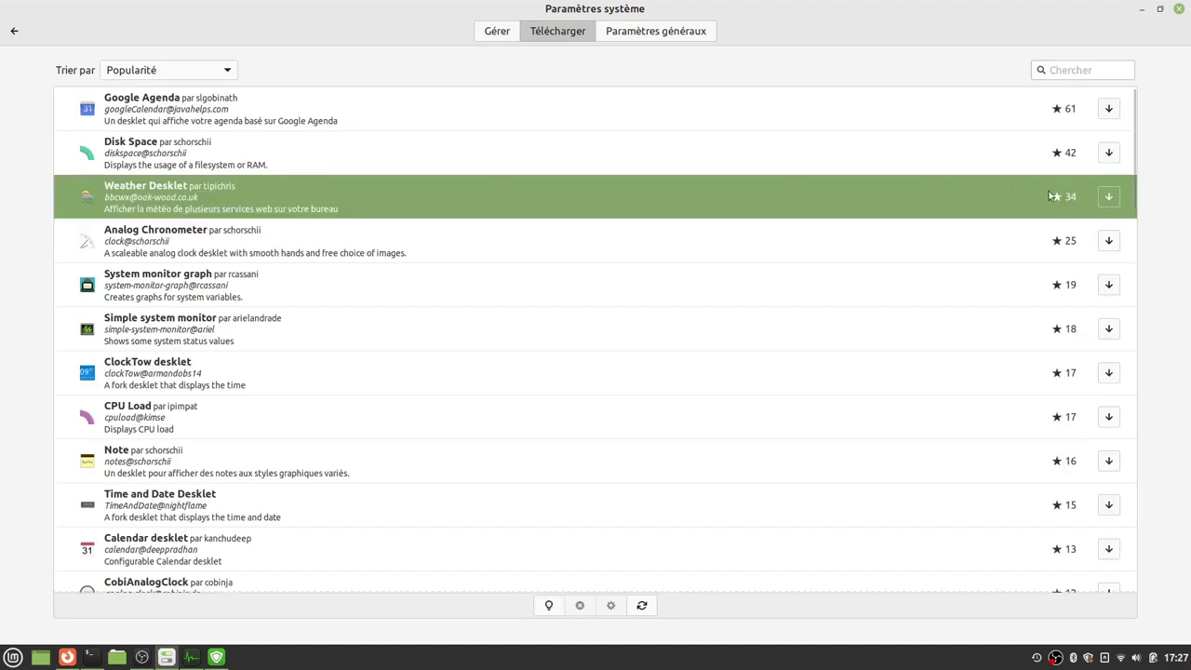
{"action": "left_click", "coordinate": [1107, 197]}
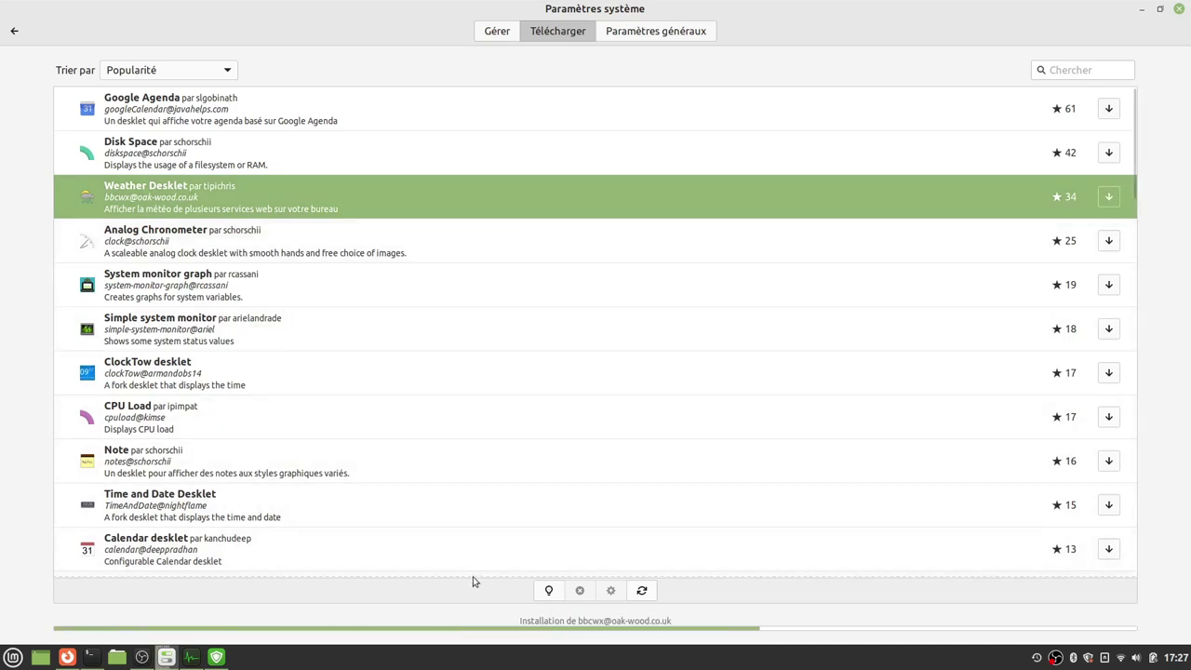
- Add the installed Weather Desklet and the Cadre de photo numérique desklet to the desktop
{"action": "left_click", "coordinate": [497, 30]}
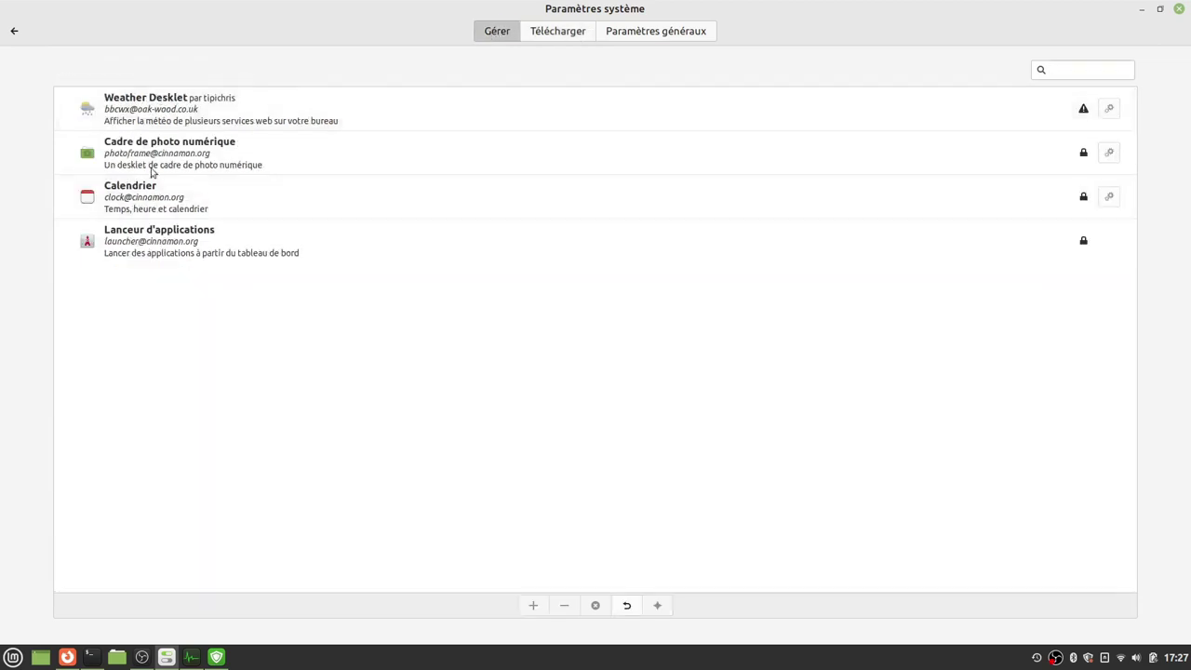
{"action": "left_click", "coordinate": [149, 116]}
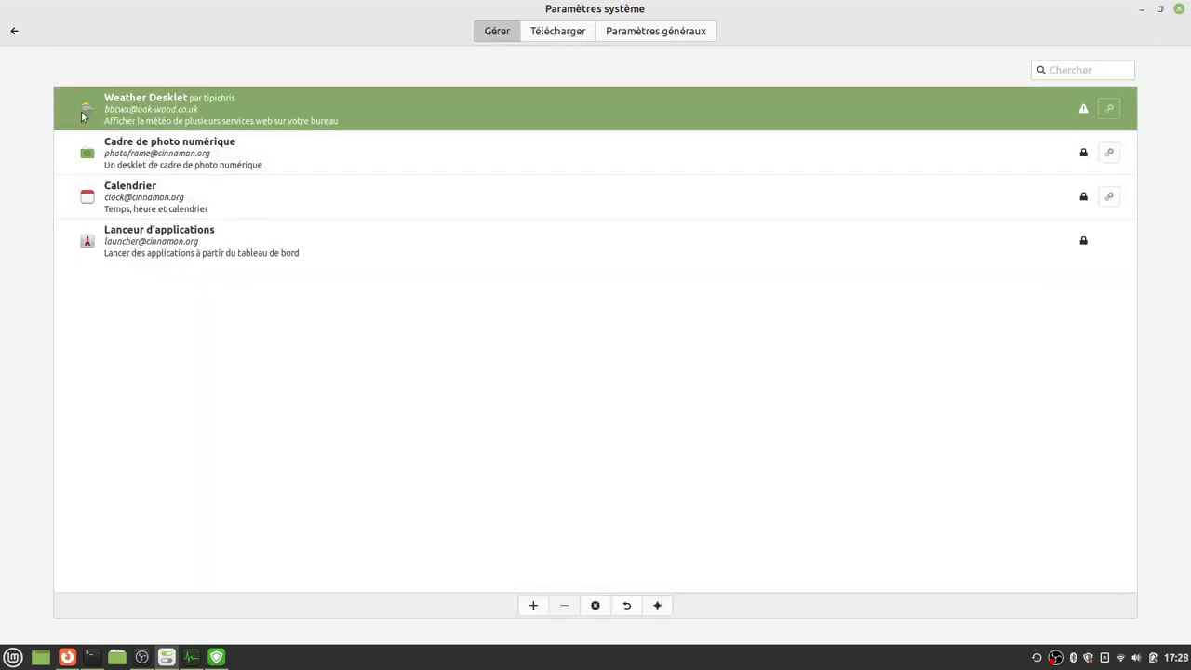
{"action": "left_click", "coordinate": [533, 605]}
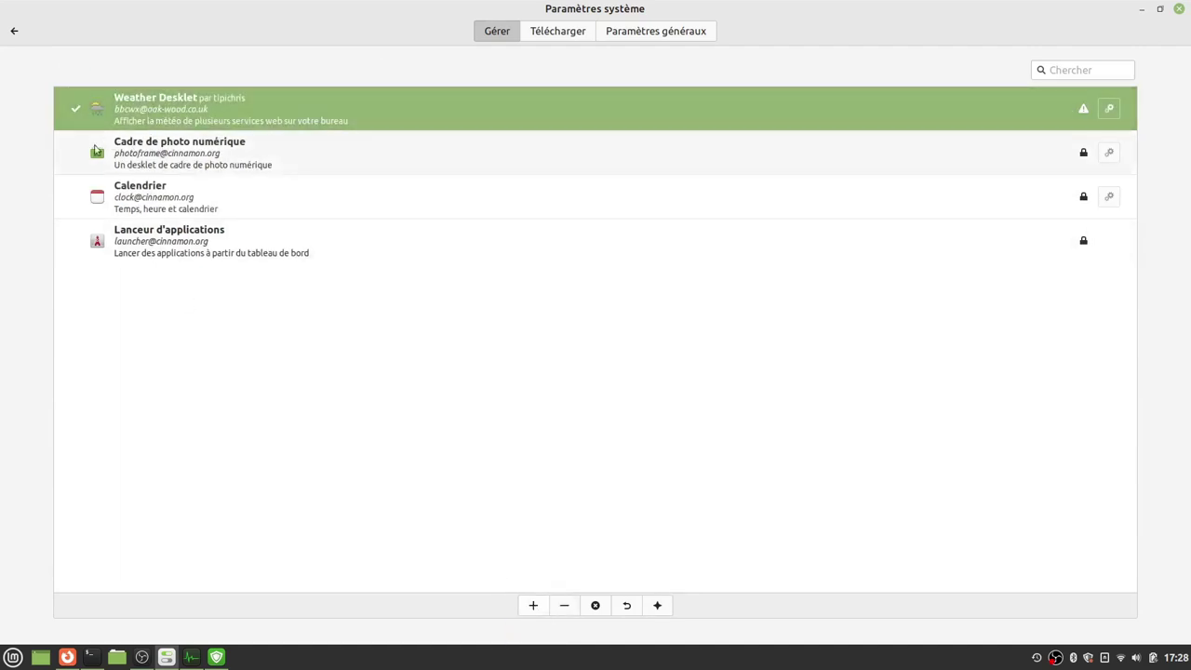
{"action": "left_click", "coordinate": [79, 157]}
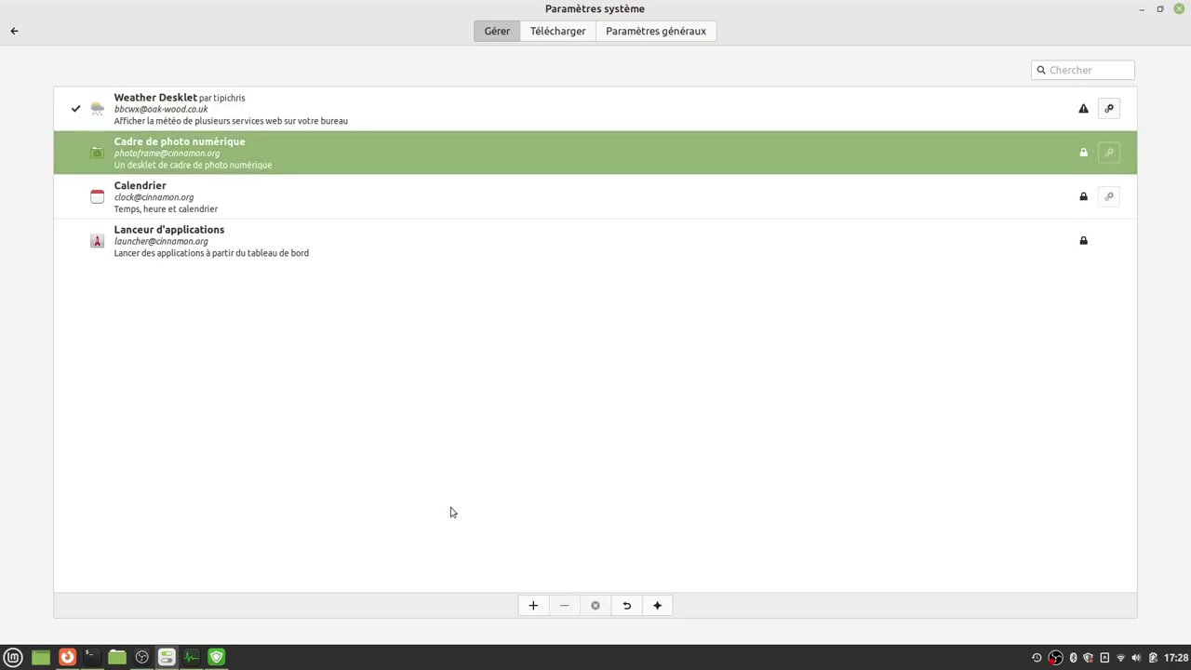
{"action": "left_click", "coordinate": [532, 606]}
- Show the desktop and move the photo frame desklet off the weather desklet to the desktop's upper-right area
{"action": "left_click", "coordinate": [40, 657]}
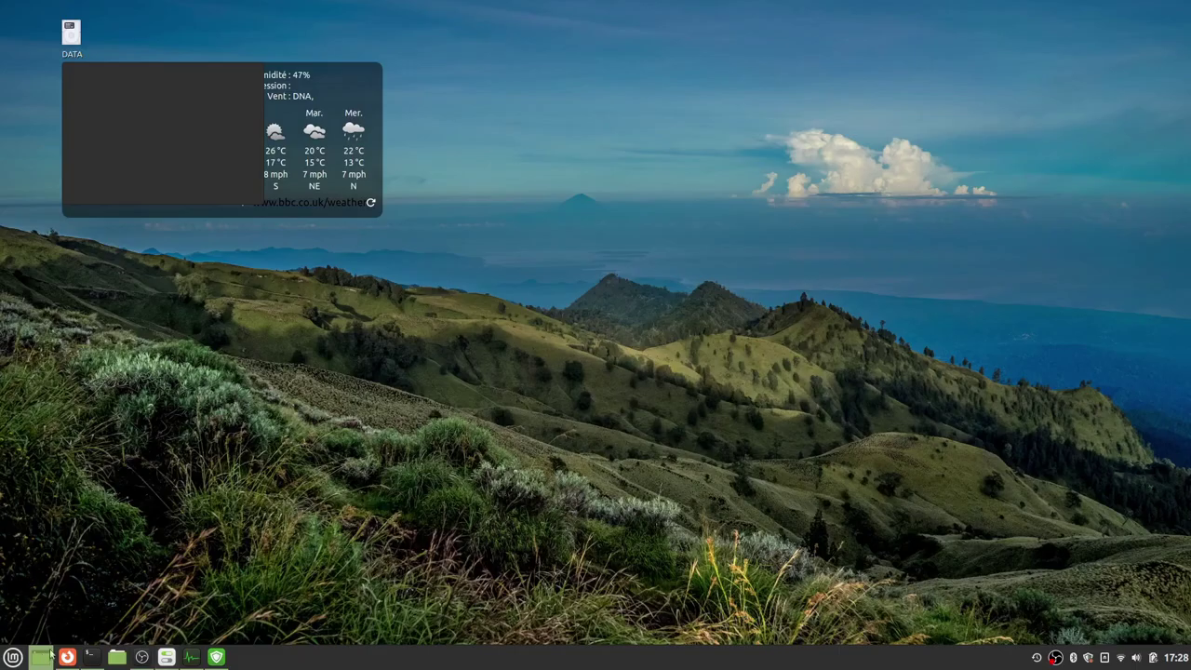
{"action": "left_click_drag", "start_coordinate": [155, 82], "coordinate": [312, 104]}
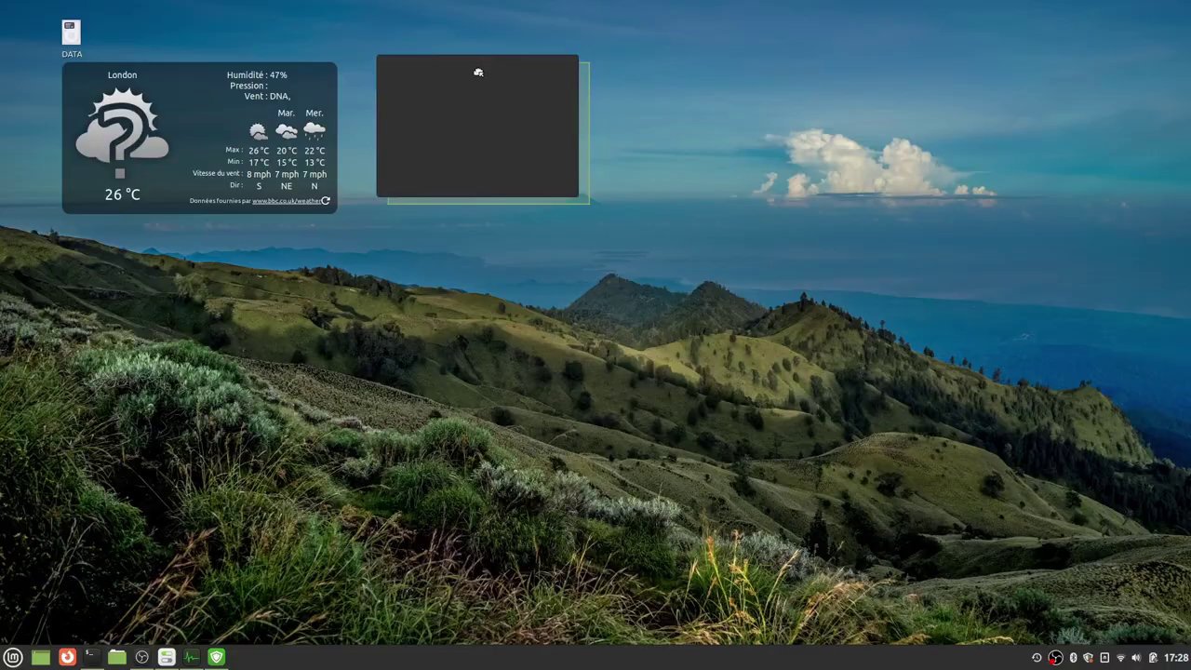
{"action": "left_click_drag", "start_coordinate": [474, 72], "coordinate": [976, 82]}
- Configure the photo frame desklet to show pictures from the Images folder in VIDEO_TUTO
{"action": "right_click", "coordinate": [975, 82]}
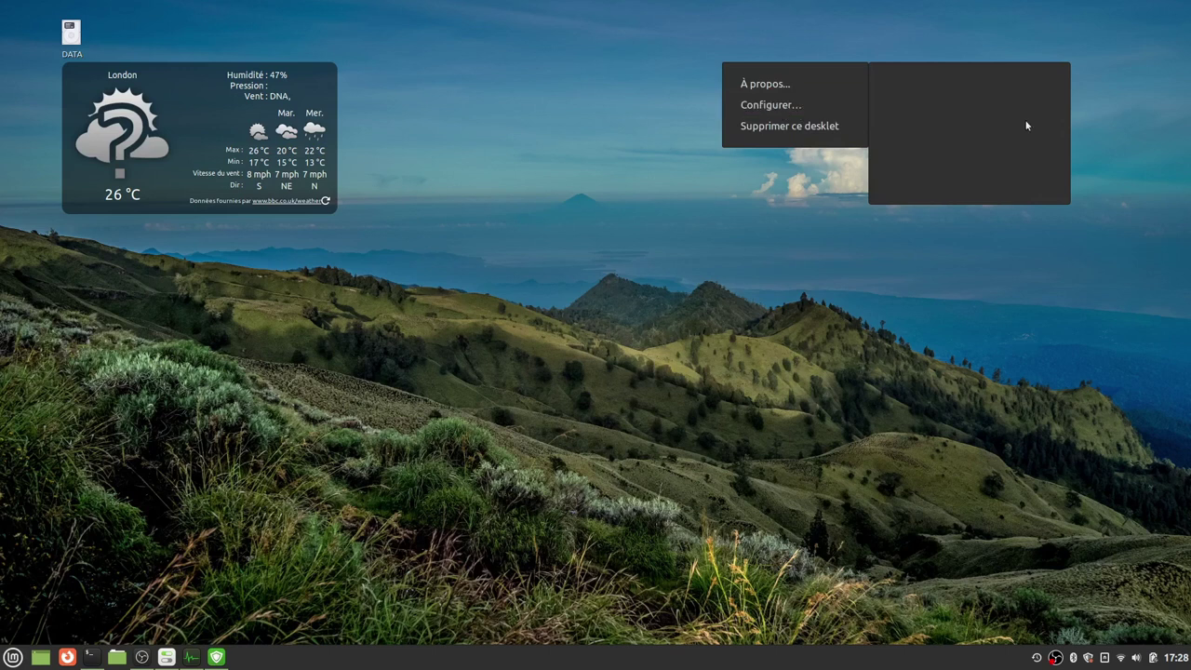
{"action": "right_click", "coordinate": [949, 96]}
{"action": "right_click", "coordinate": [949, 96]}
{"action": "left_click", "coordinate": [753, 112]}
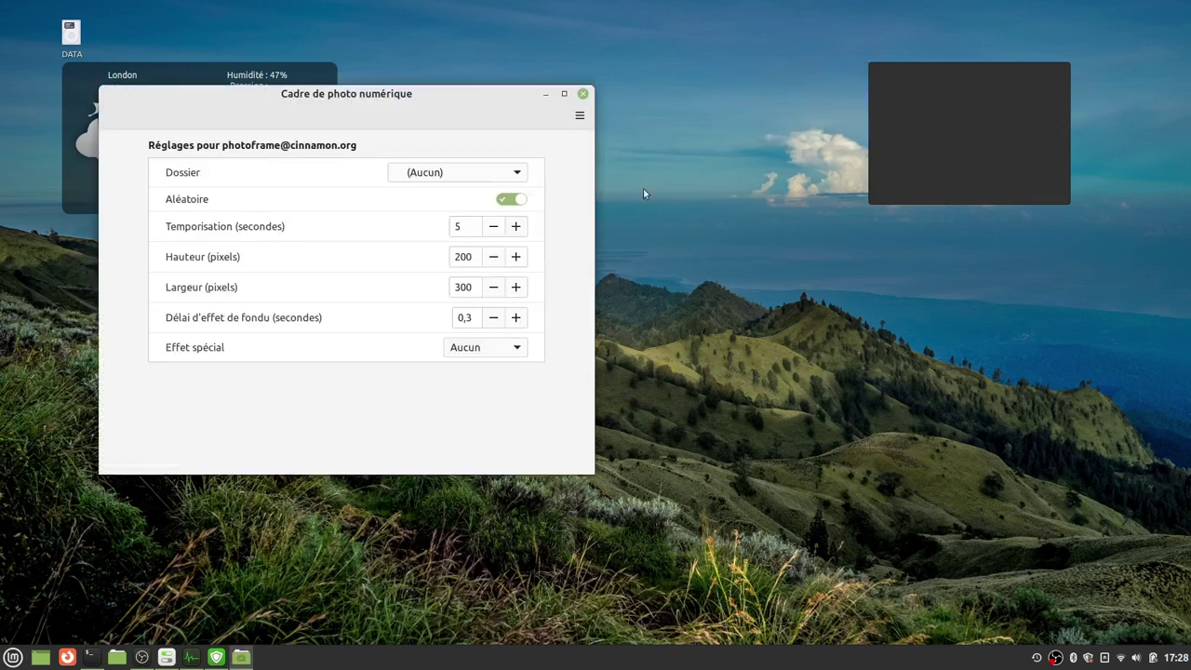
{"action": "left_click", "coordinate": [517, 173]}
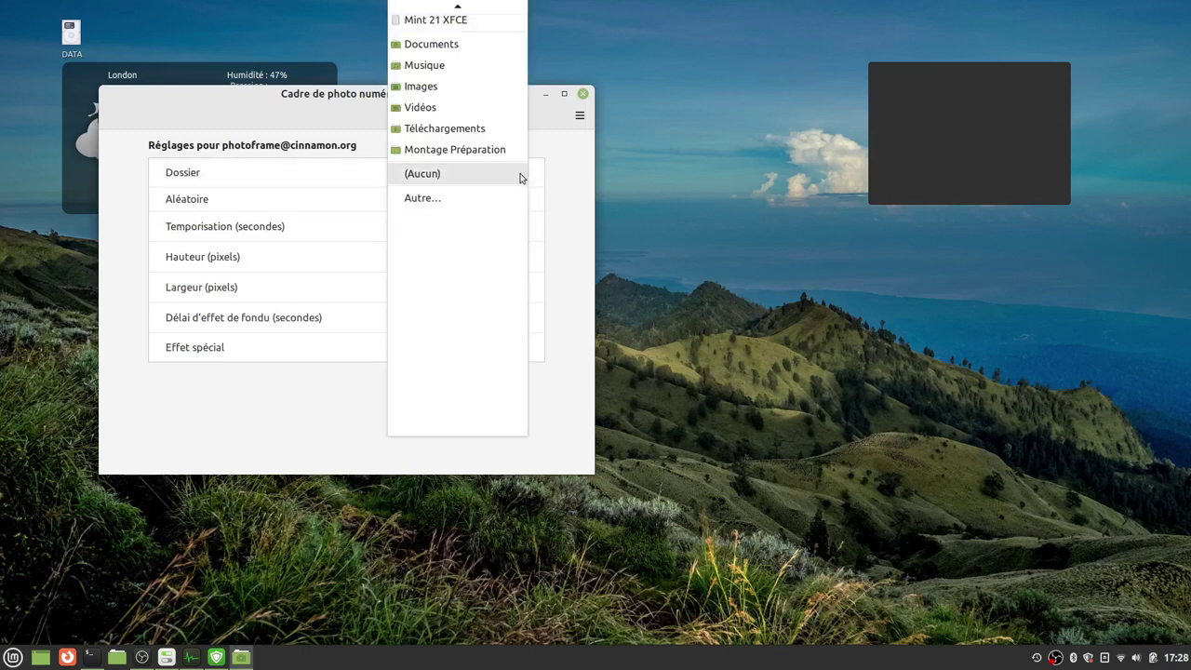
{"action": "left_click", "coordinate": [433, 104]}
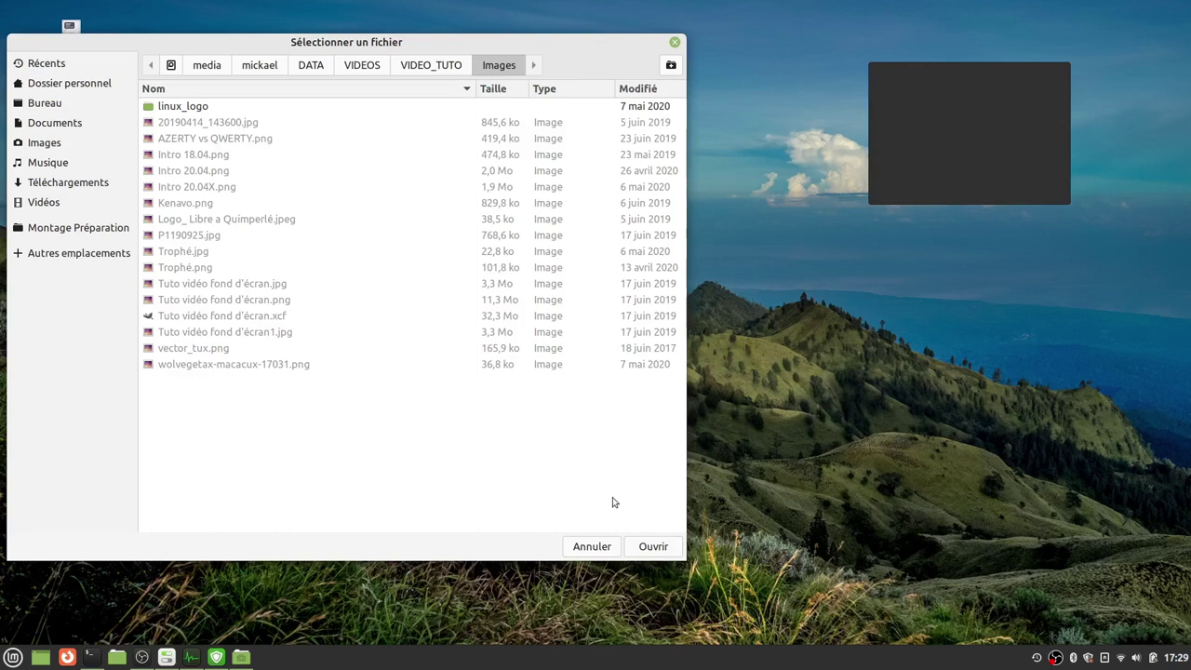
{"action": "left_click", "coordinate": [650, 546]}
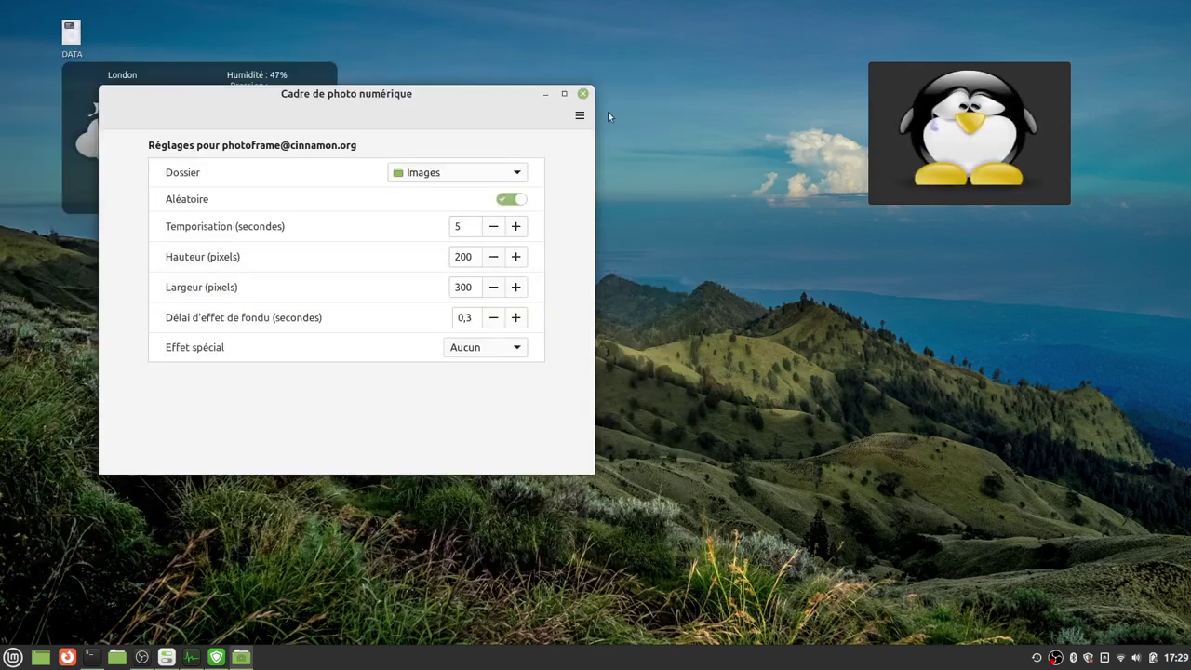
- Close the photo frame's settings and arrange the desklets with the weather desklet below the photo frame
{"action": "left_click", "coordinate": [583, 95]}
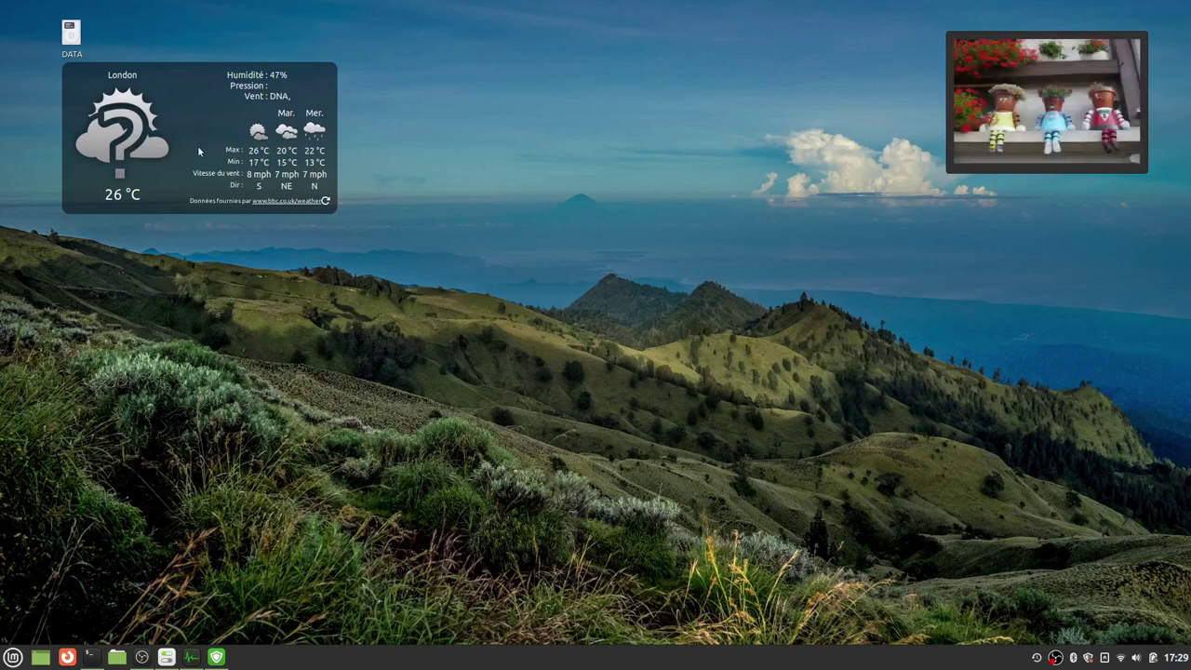
{"action": "left_click_drag", "start_coordinate": [178, 86], "coordinate": [1022, 244]}
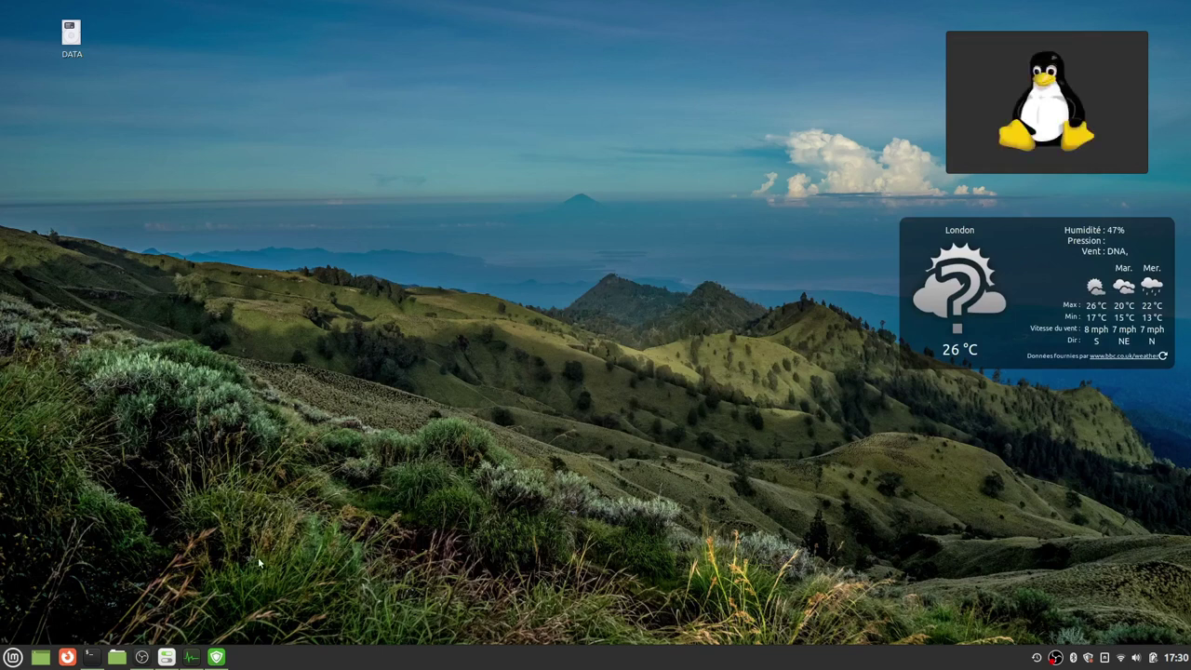
- In the Fenêtres settings, try the title bar button layouts Gauche and Gnome
{"action": "left_click", "coordinate": [166, 657]}
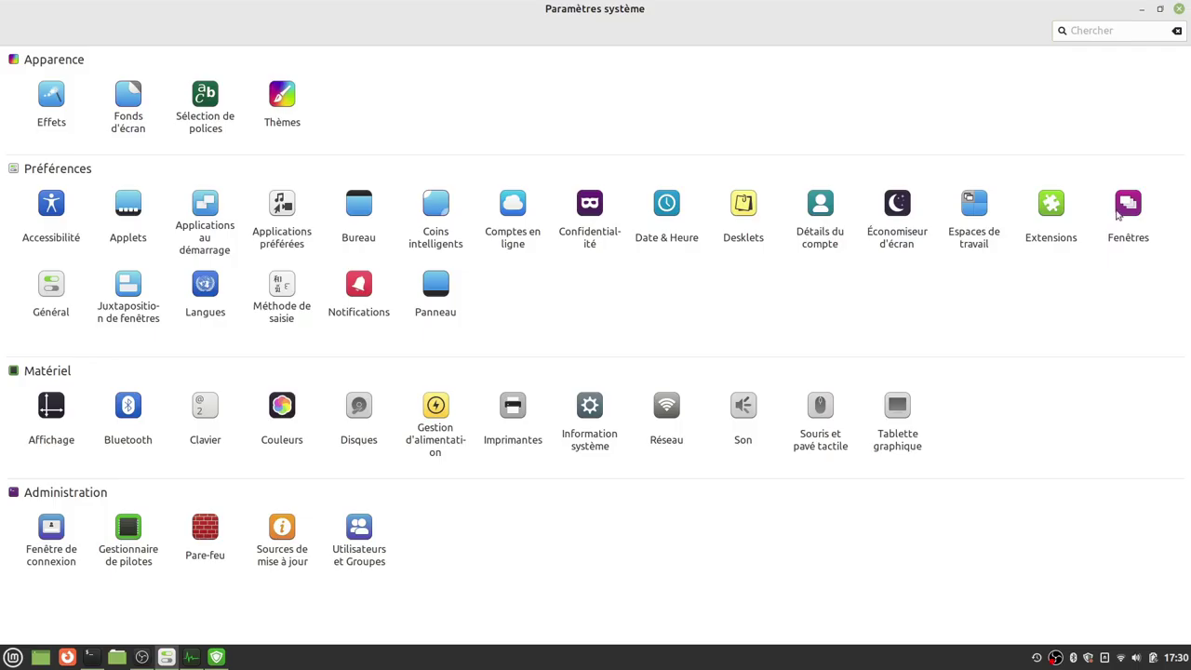
{"action": "left_click", "coordinate": [1128, 205]}
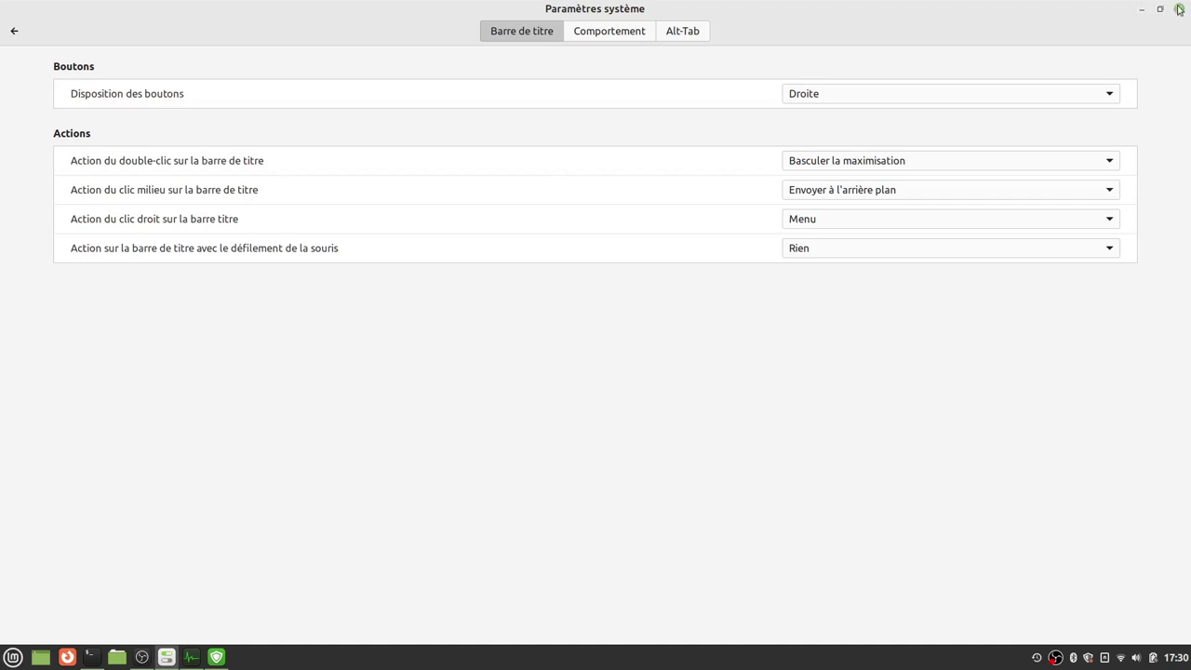
{"action": "left_click", "coordinate": [1111, 97]}
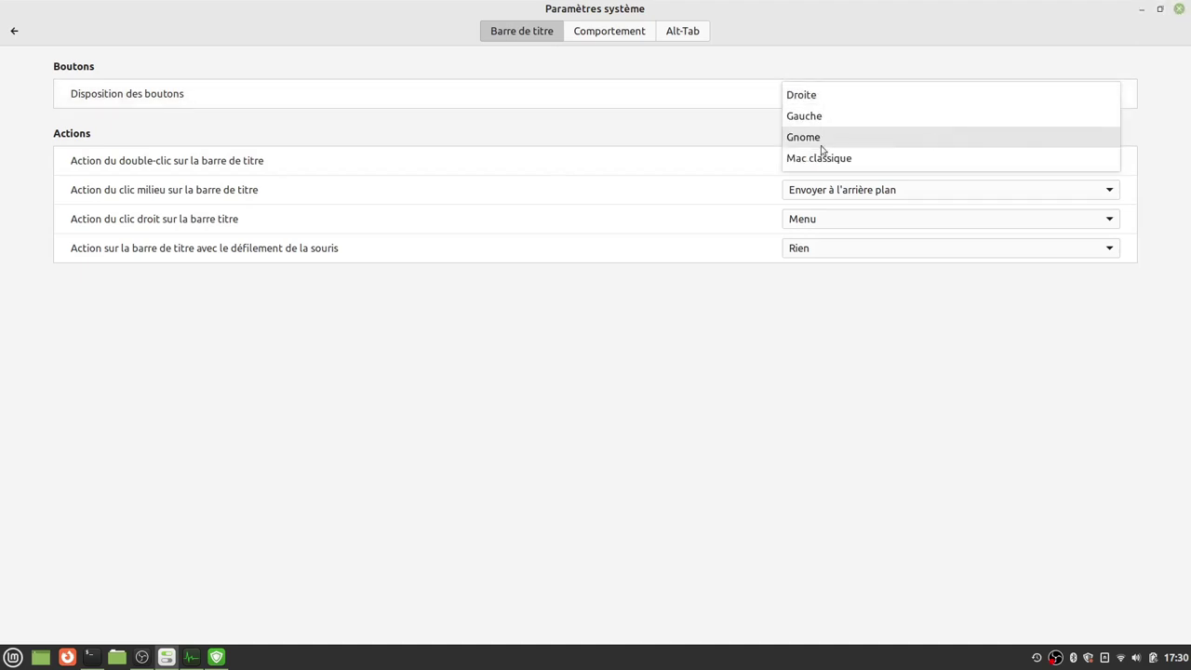
{"action": "left_click", "coordinate": [804, 116]}
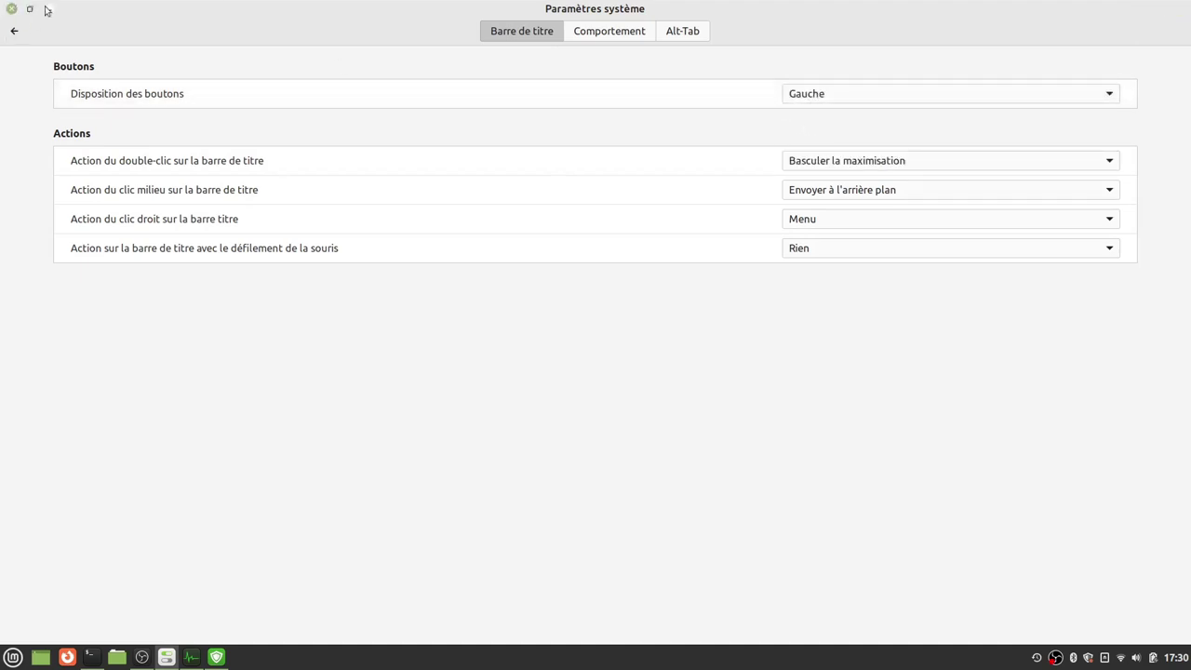
{"action": "left_click", "coordinate": [860, 93]}
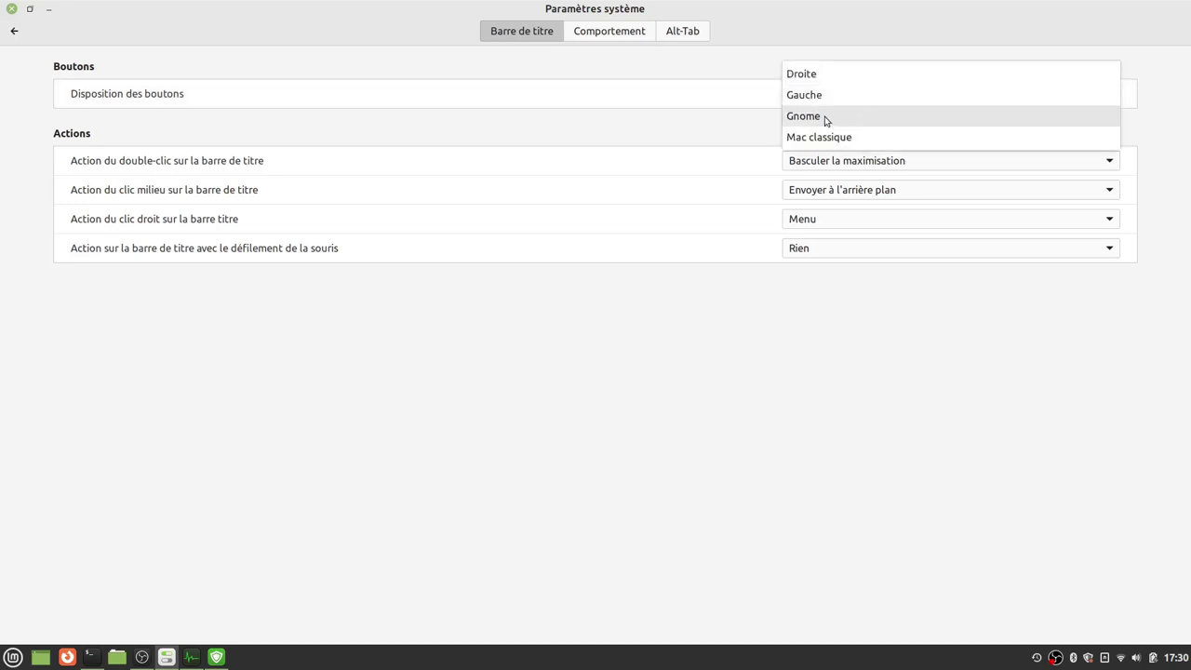
{"action": "left_click", "coordinate": [826, 116]}
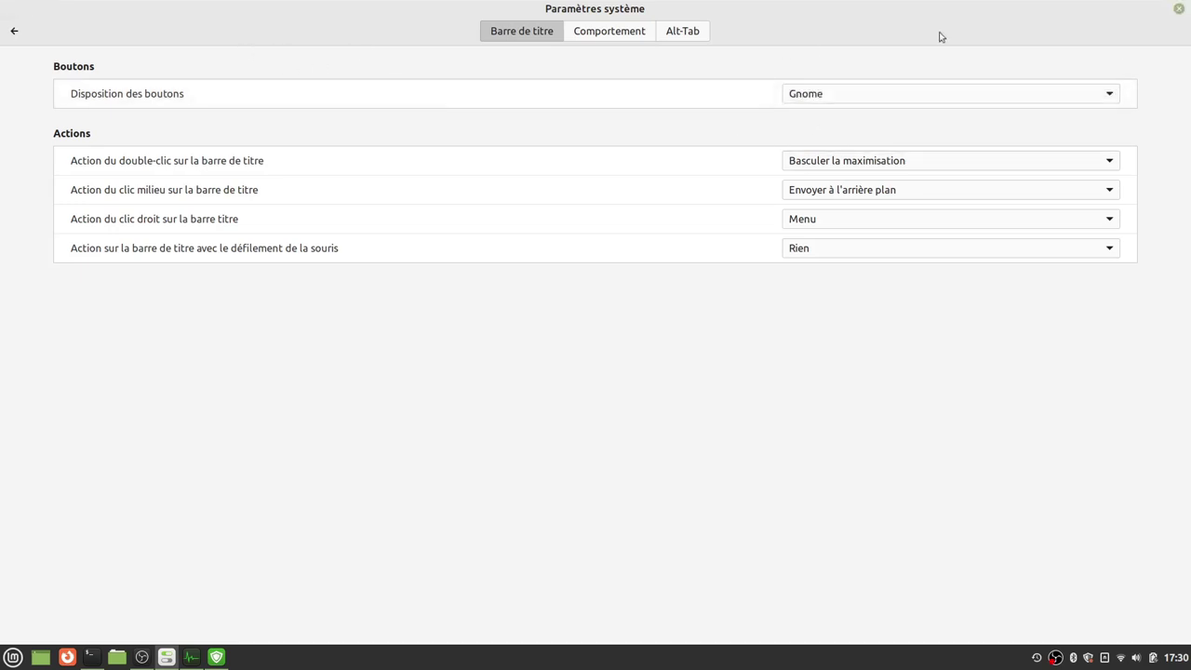
- Unmaximise and re-maximise the settings window through its title bar, and set Disposition des boutons to Droite
{"action": "double_click", "coordinate": [844, 11]}
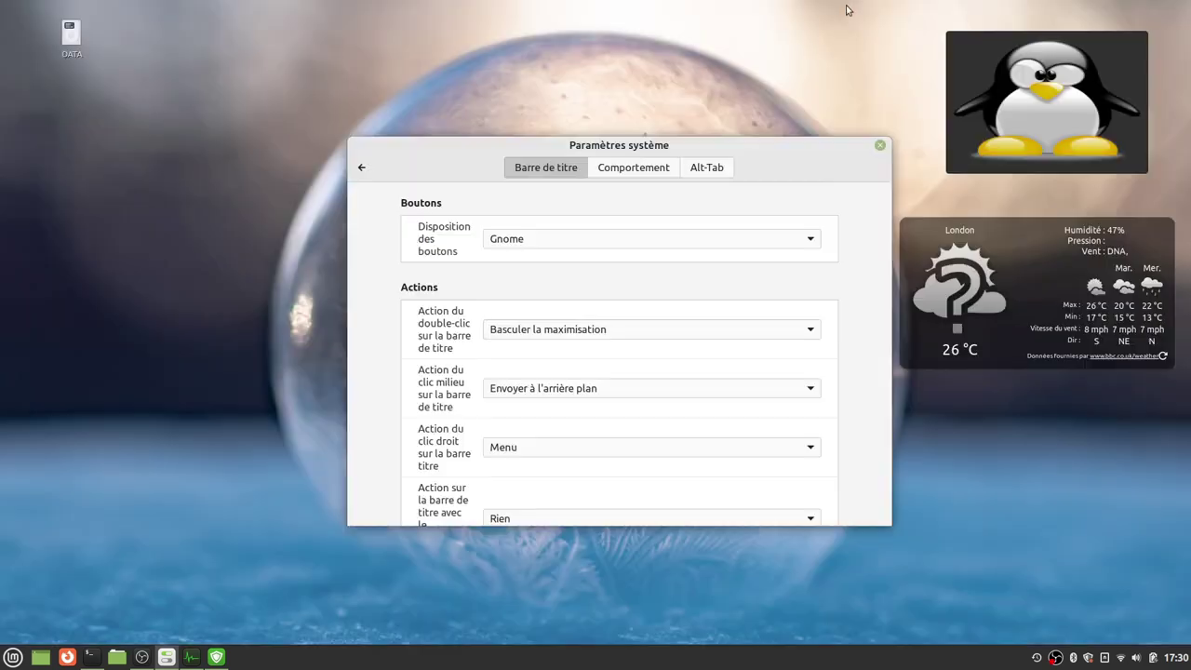
{"action": "double_click", "coordinate": [790, 148]}
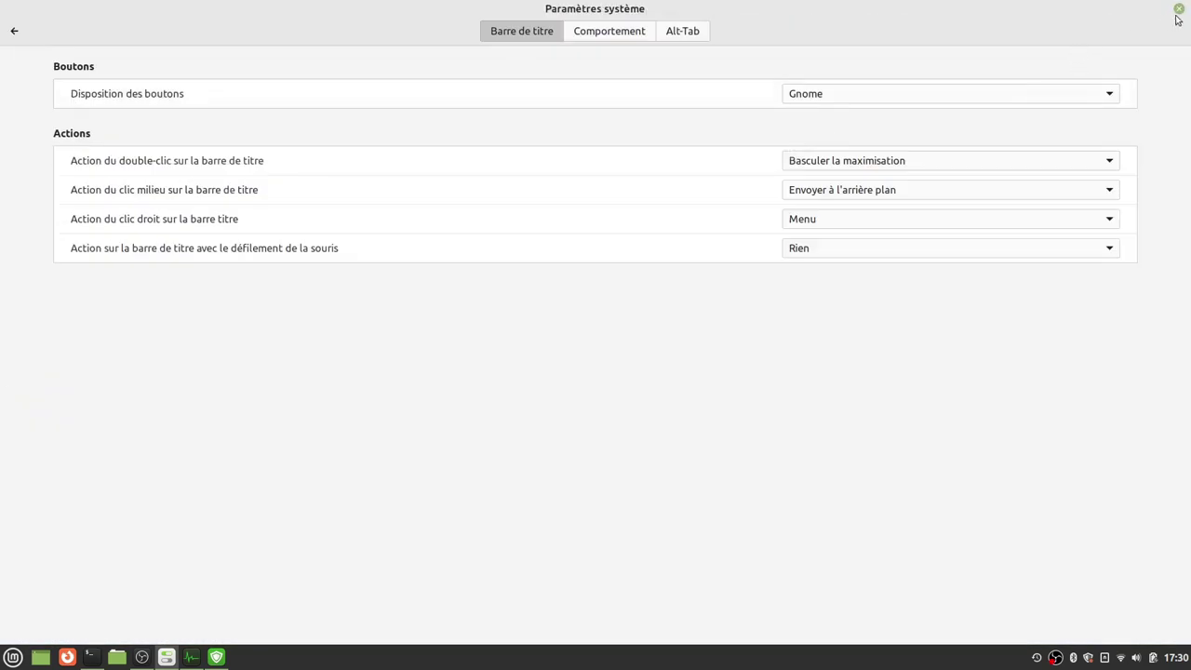
{"action": "left_click", "coordinate": [1102, 95]}
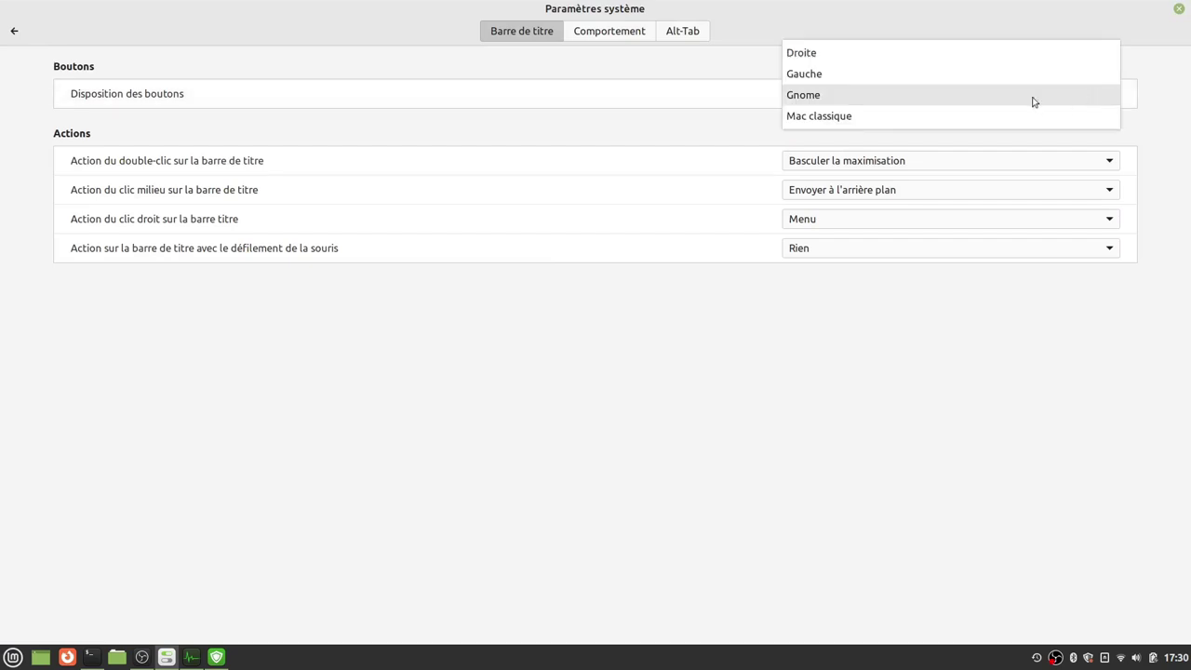
{"action": "left_click", "coordinate": [856, 58]}
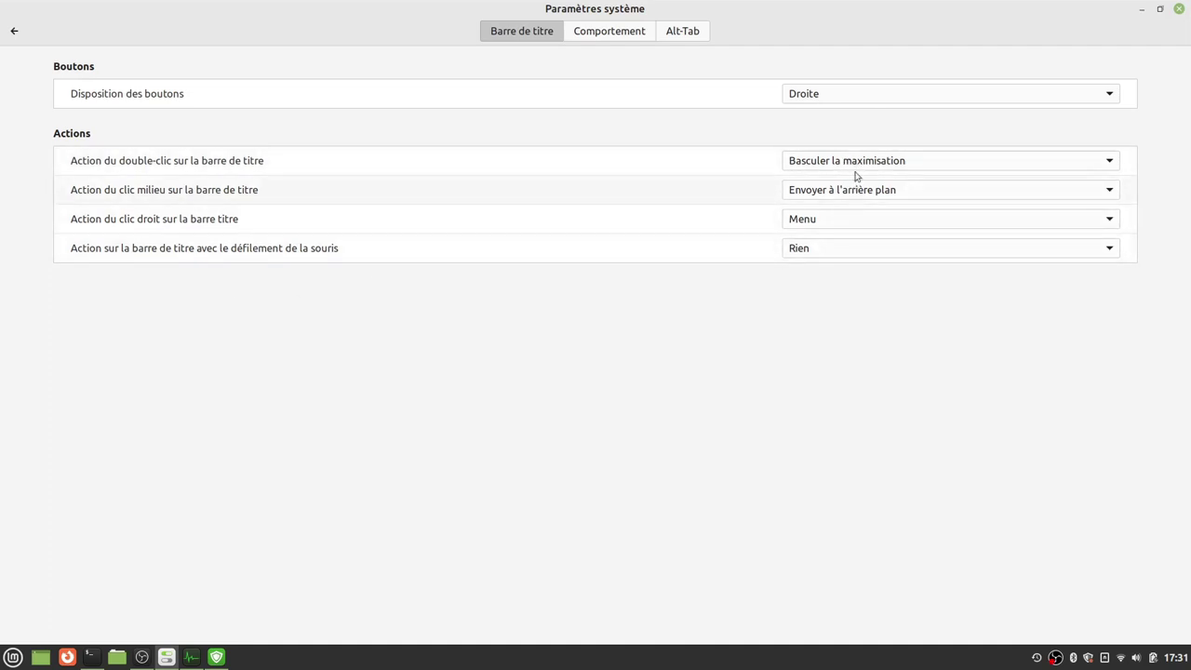
- Examine the Comportement and Alt-Tab window options and the Général settings, and return to the settings overview
{"action": "left_click", "coordinate": [596, 35]}
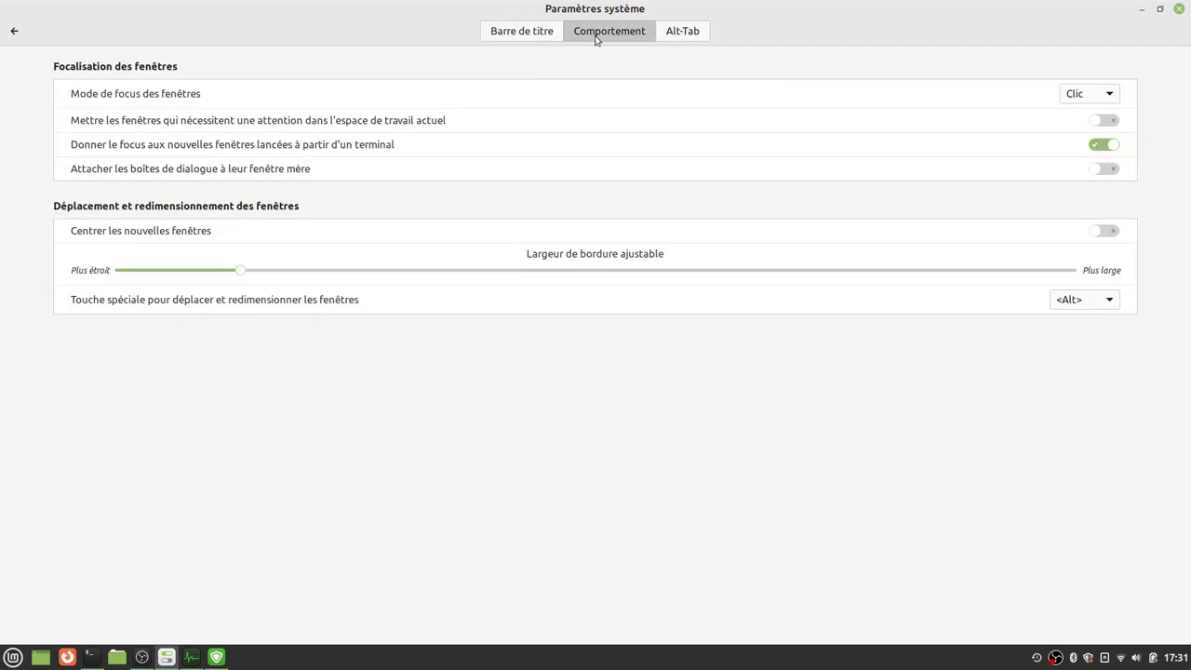
{"action": "left_click", "coordinate": [674, 36]}
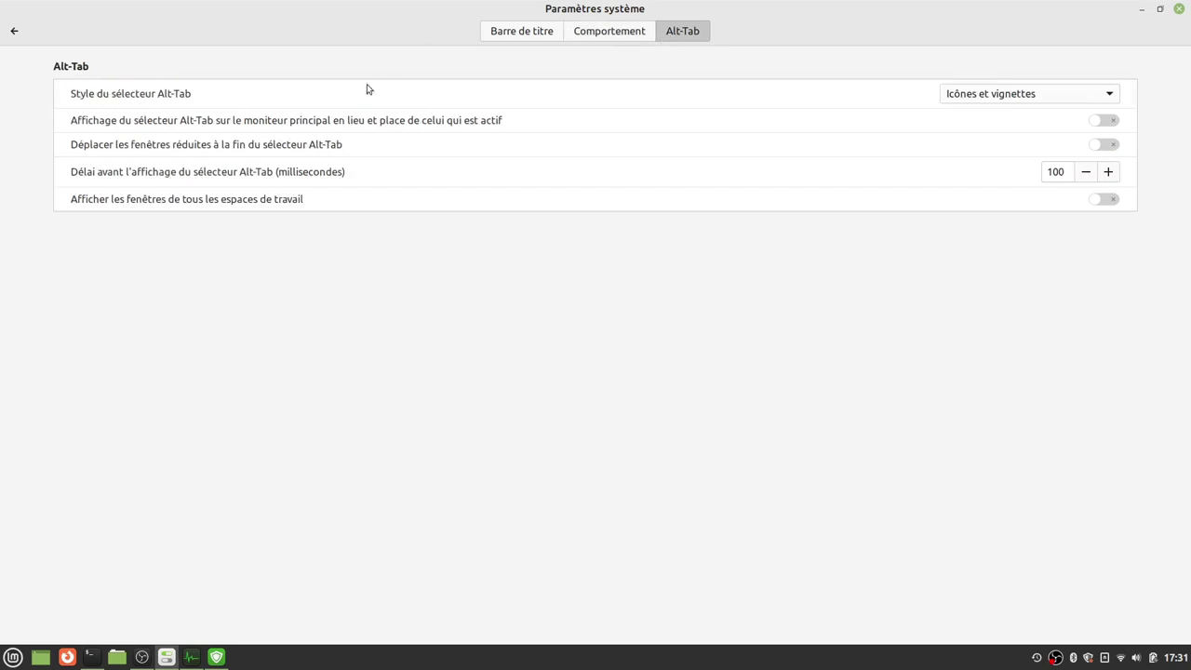
{"action": "left_click", "coordinate": [17, 32]}
{"action": "left_click", "coordinate": [41, 290]}
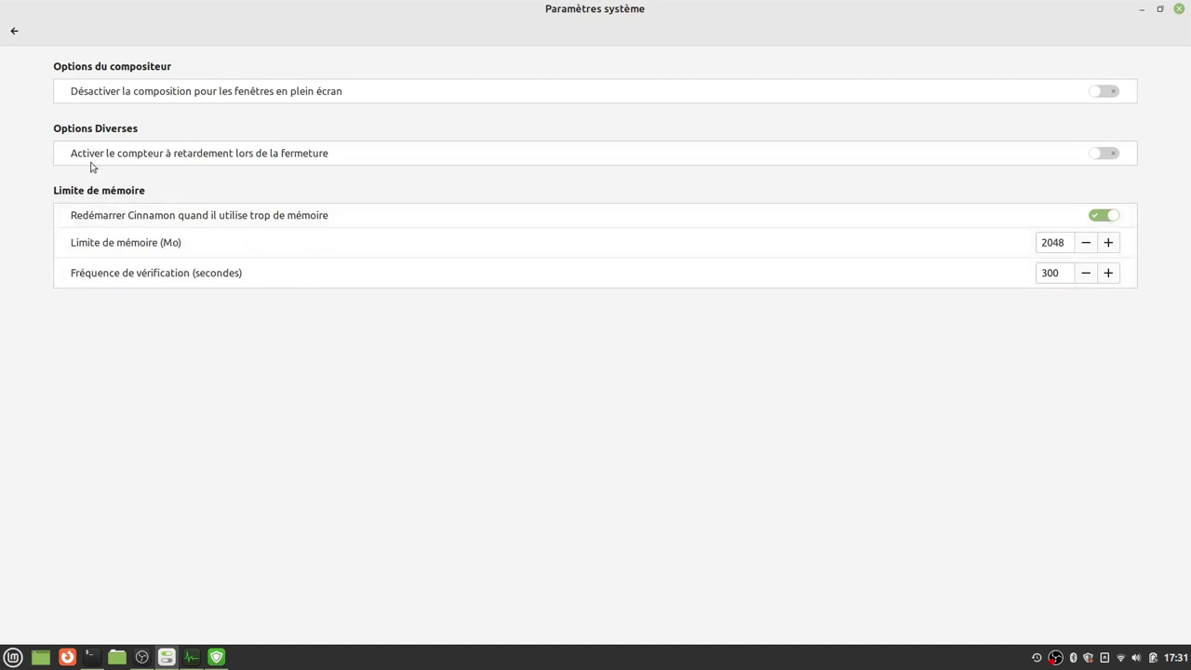
{"action": "left_click", "coordinate": [14, 31]}
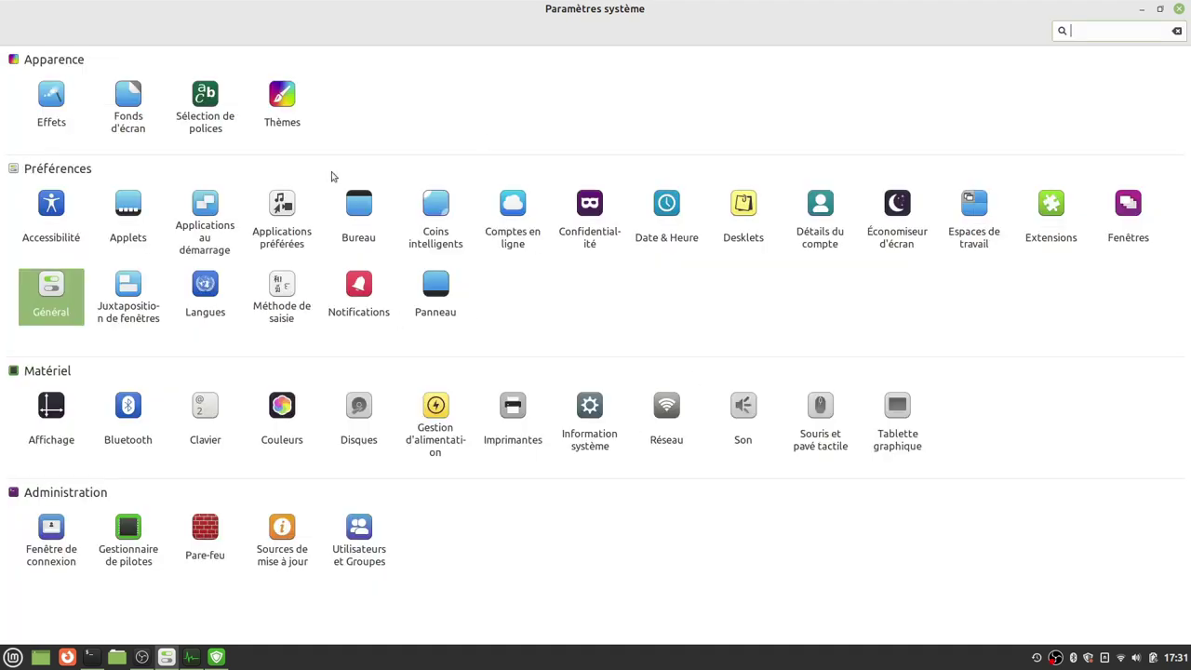
- Examine the Juxtaposition de fenêtres, Langues and Notifications settings, and open the Panneau settings
{"action": "left_click", "coordinate": [129, 298]}
{"action": "left_click", "coordinate": [13, 30]}
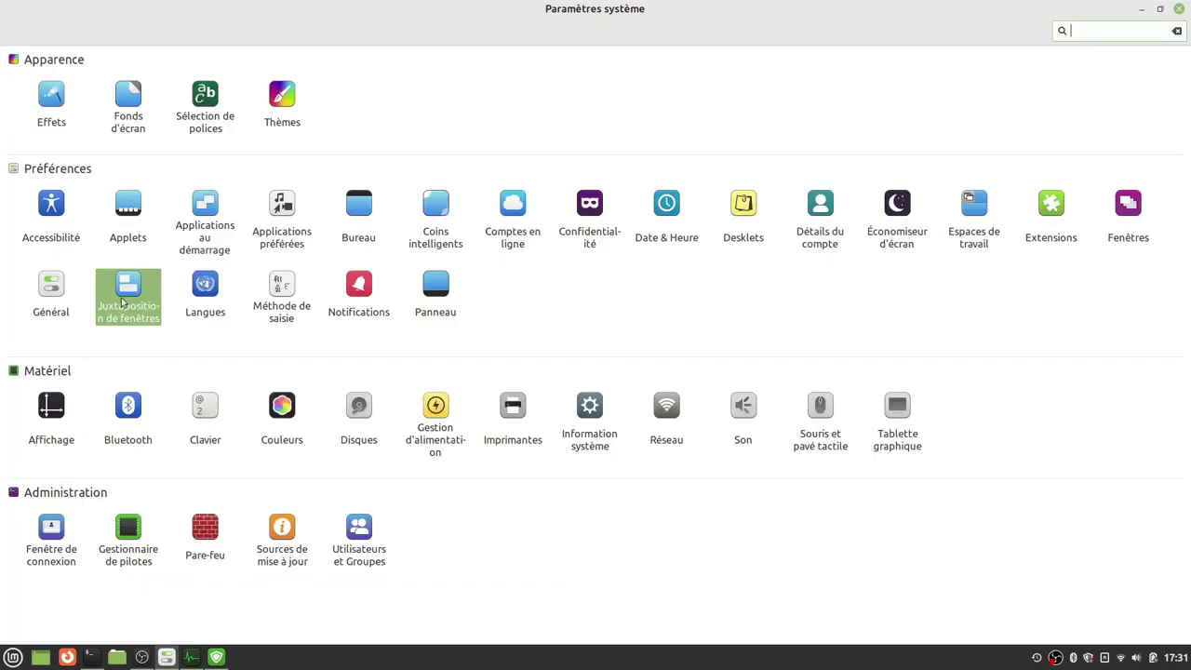
{"action": "left_click", "coordinate": [249, 326]}
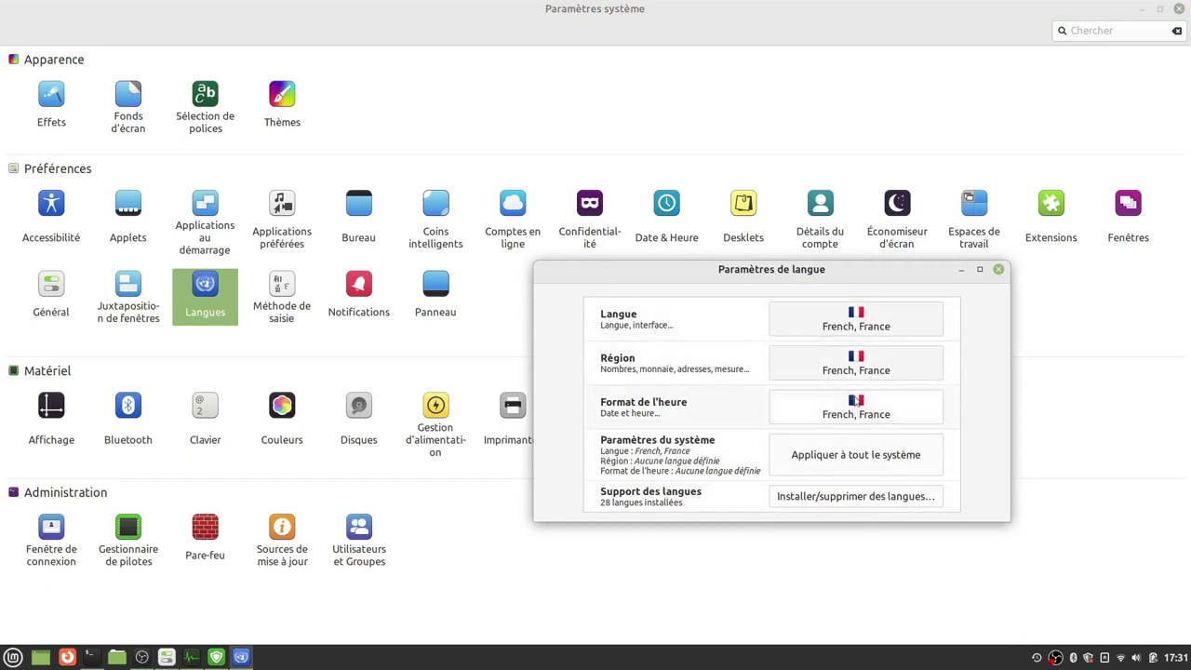
{"action": "left_click", "coordinate": [999, 269]}
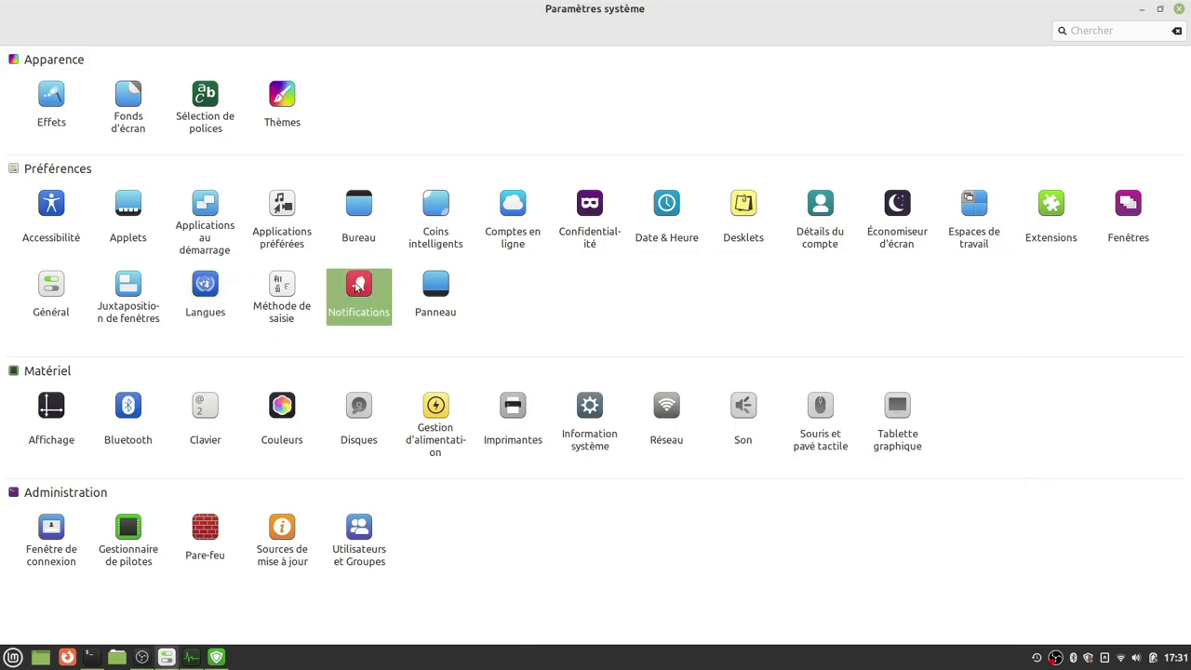
{"action": "left_click", "coordinate": [352, 288]}
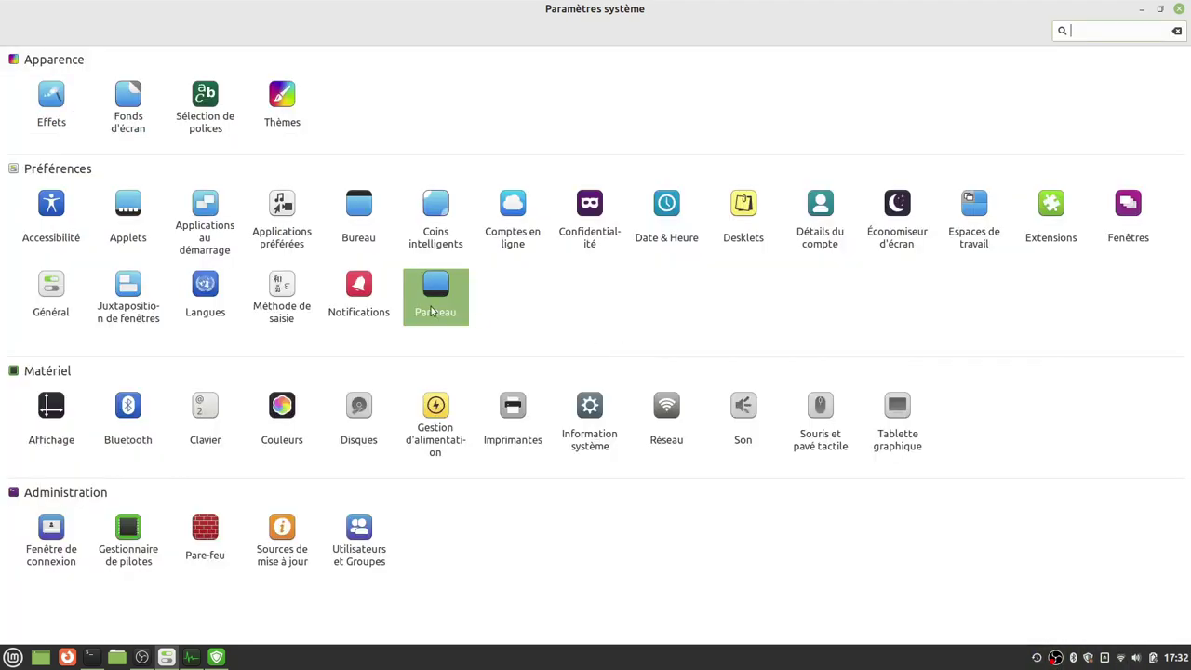
{"action": "left_click", "coordinate": [436, 294]}
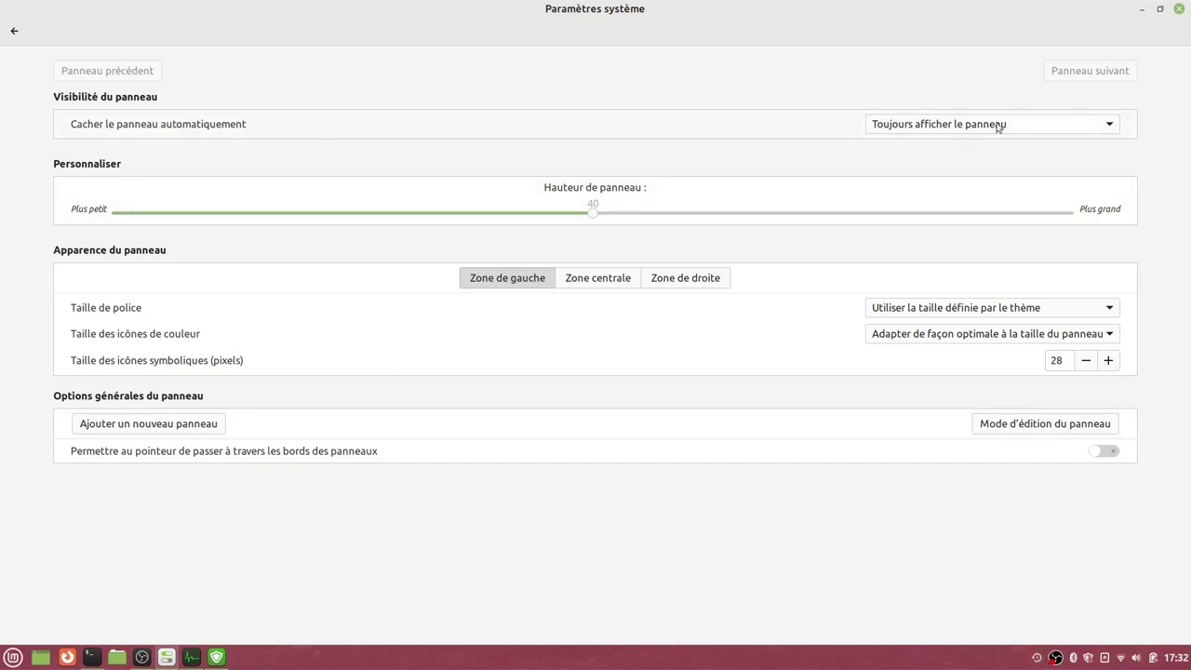
- Try Disparition intelligente du panneau for the panel's visibility and set it back to Toujours afficher le panneau
{"action": "left_click", "coordinate": [1105, 128]}
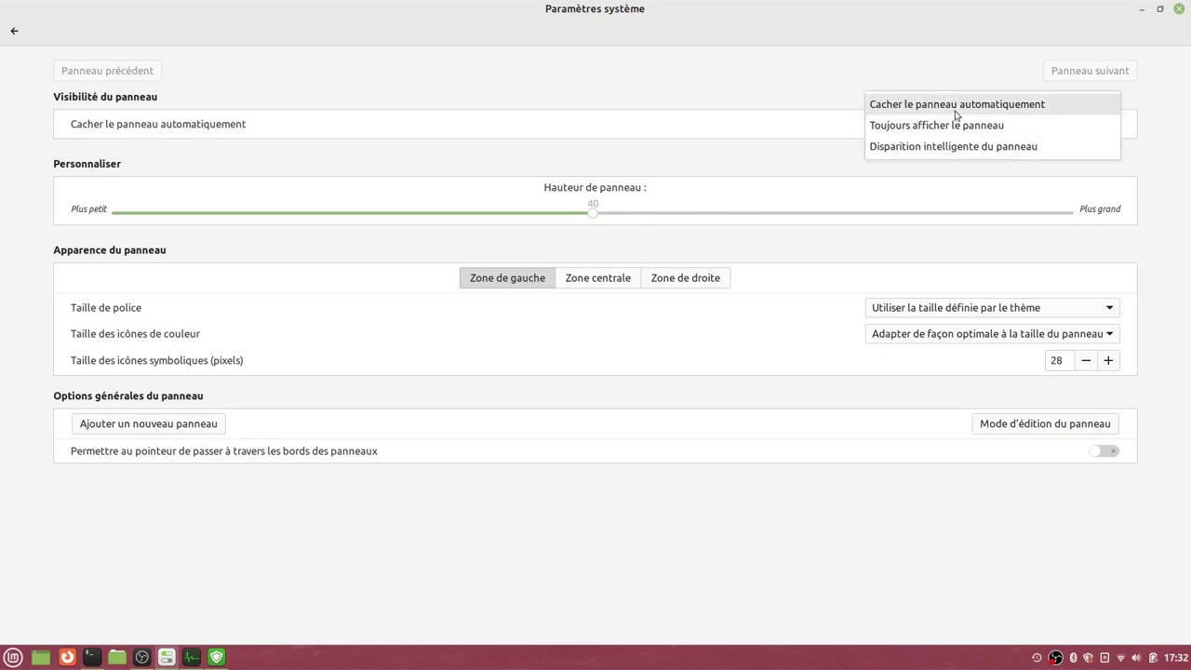
{"action": "left_click", "coordinate": [995, 149]}
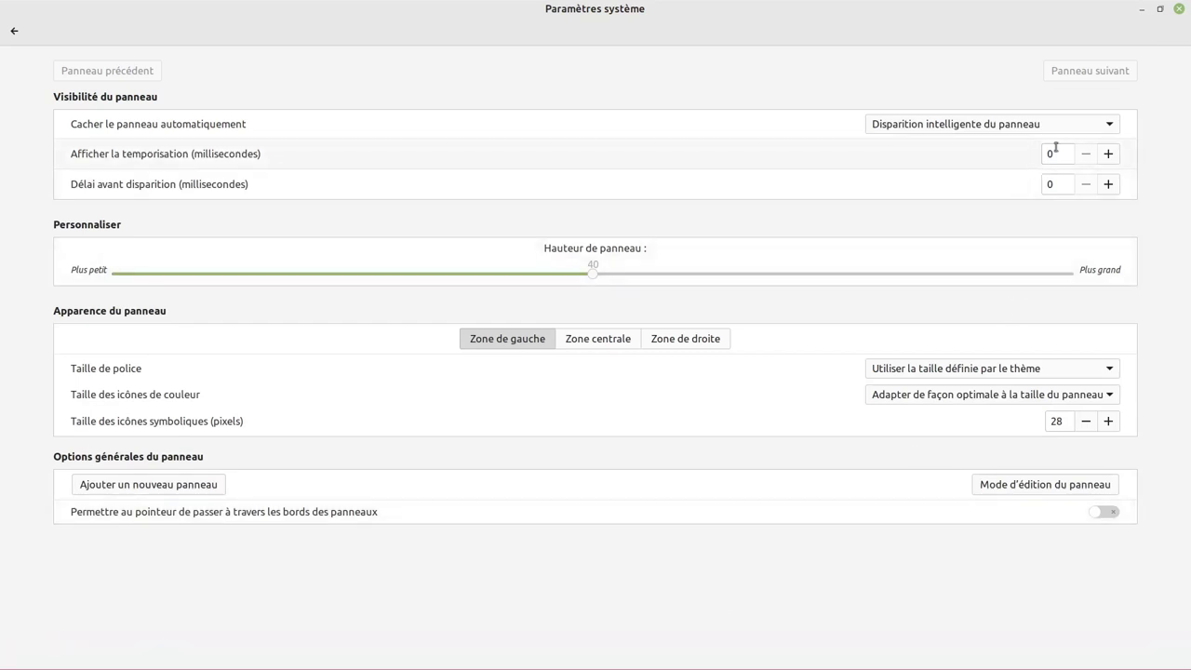
{"action": "left_click", "coordinate": [1070, 124]}
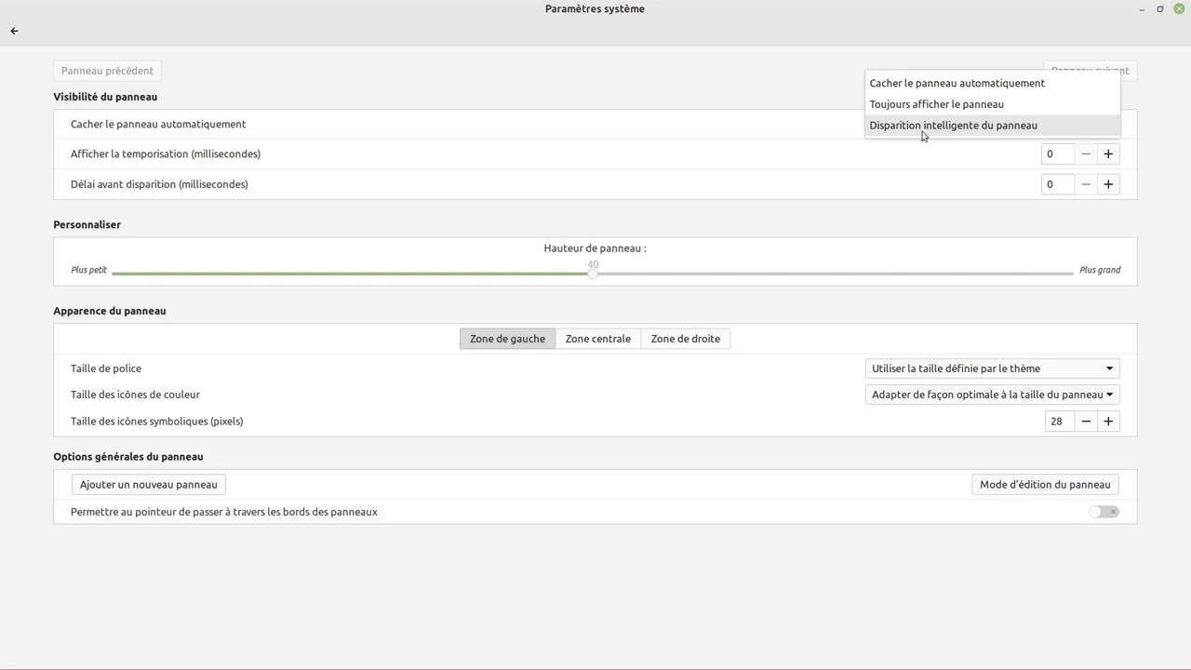
{"action": "left_click", "coordinate": [937, 104]}
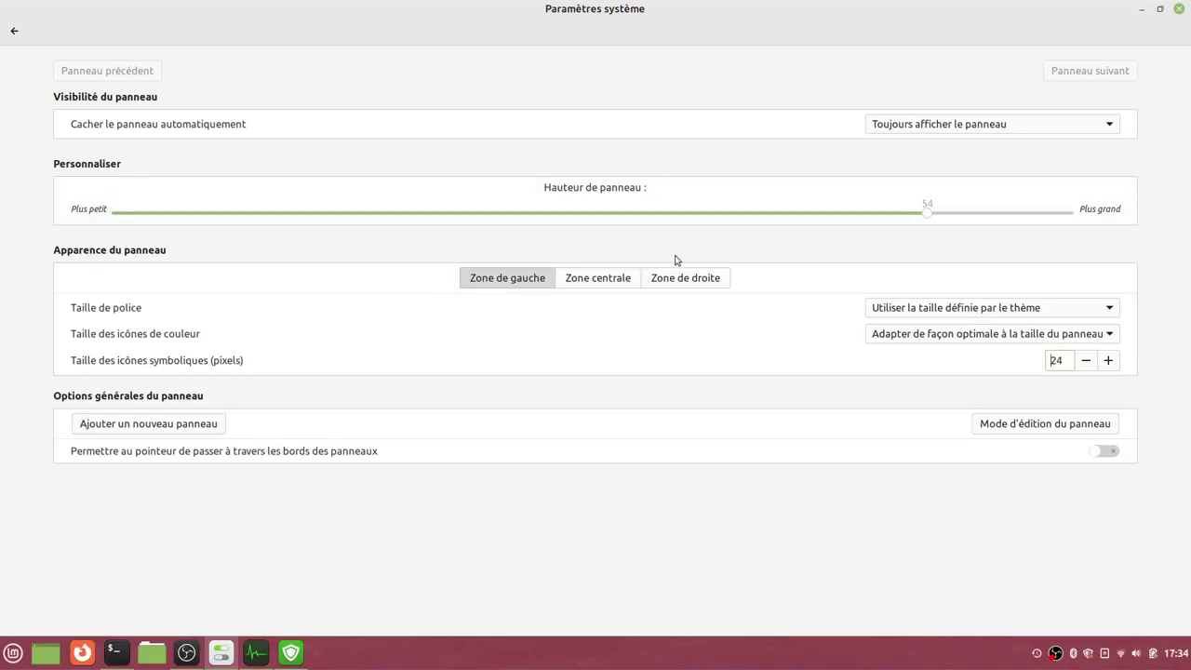
- For the panel's Zone de droite, set the colour icon size to 48px and the symbolic icon size to 38 pixels
{"action": "left_click", "coordinate": [601, 283]}
{"action": "left_click", "coordinate": [685, 285]}
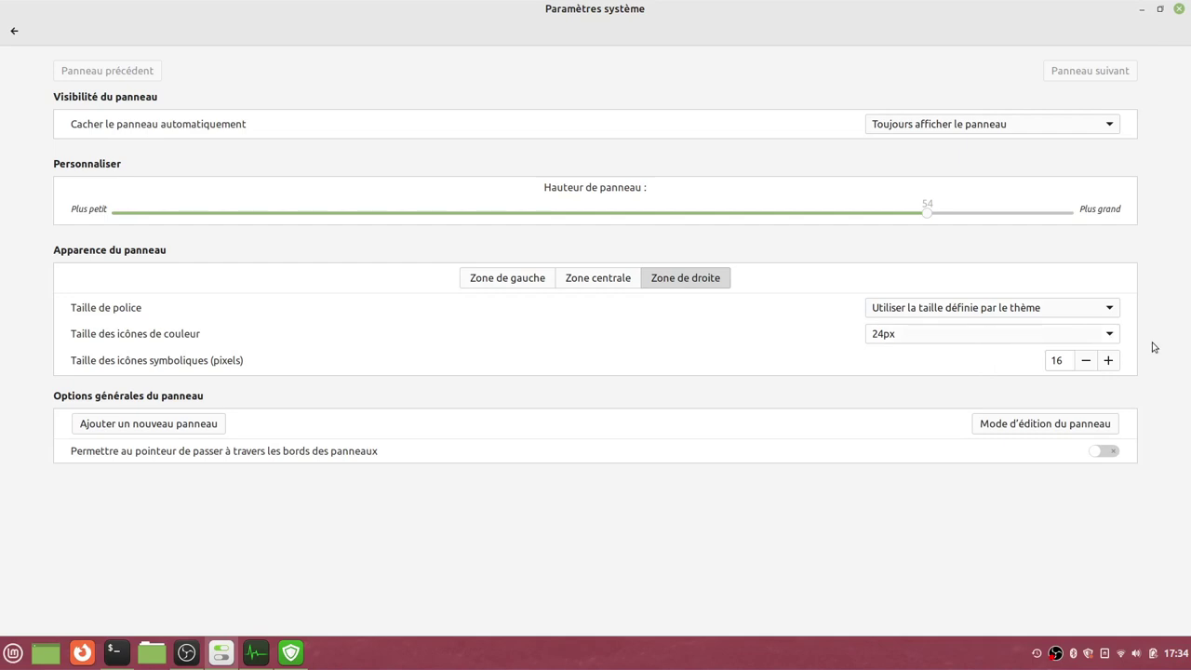
{"action": "left_click", "coordinate": [1085, 338]}
{"action": "left_click", "coordinate": [902, 363]}
{"action": "left_click", "coordinate": [1108, 340]}
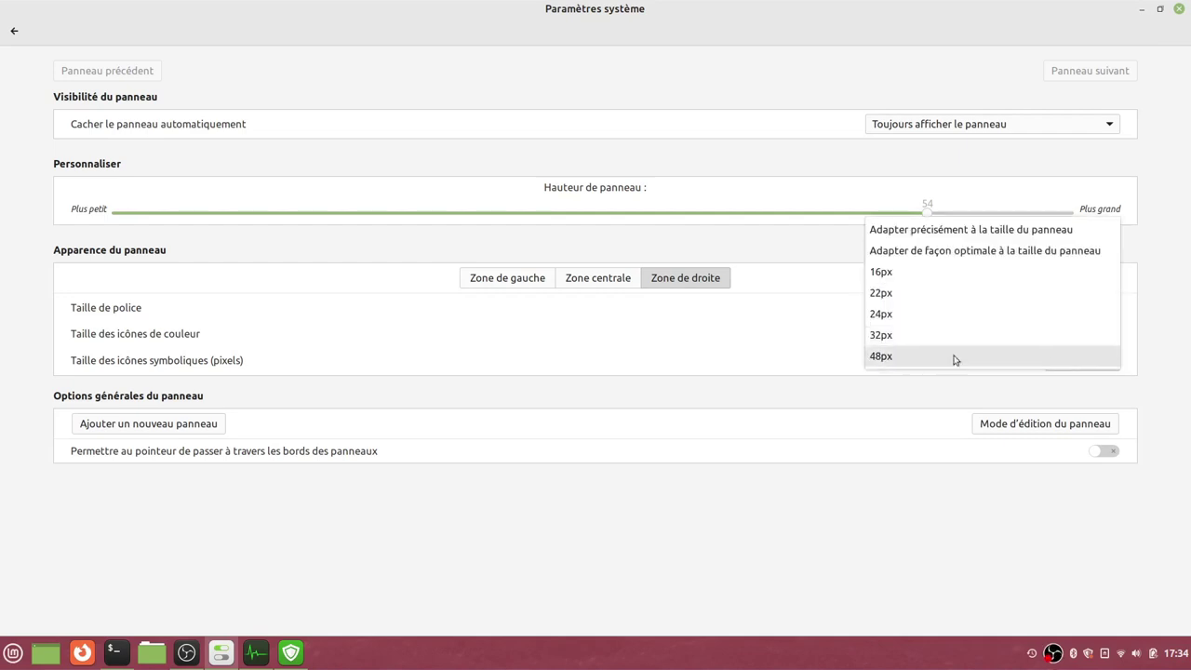
{"action": "left_click", "coordinate": [931, 363]}
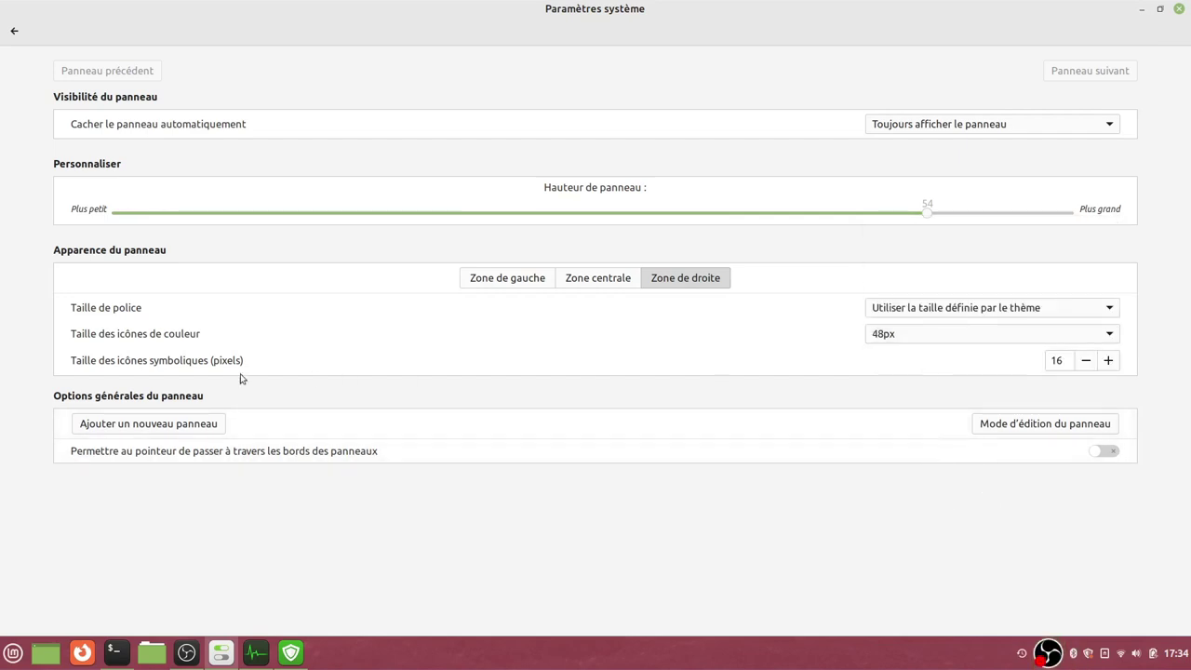
{"action": "left_click", "coordinate": [1108, 360]}
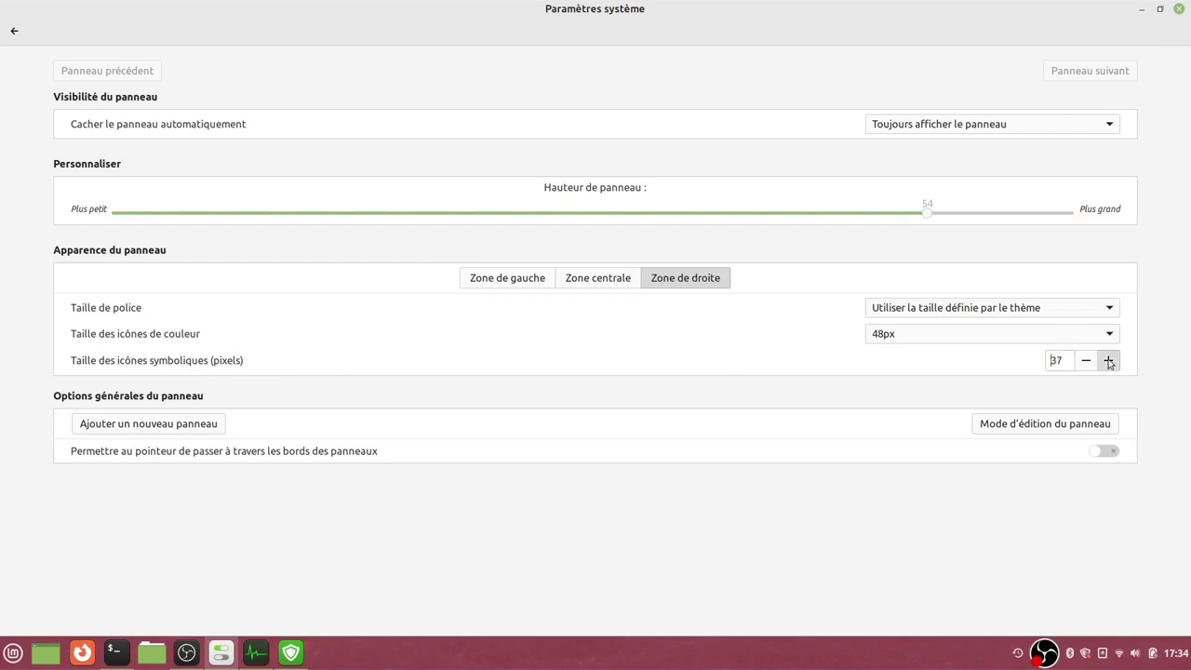
{"action": "left_click", "coordinate": [1108, 360]}
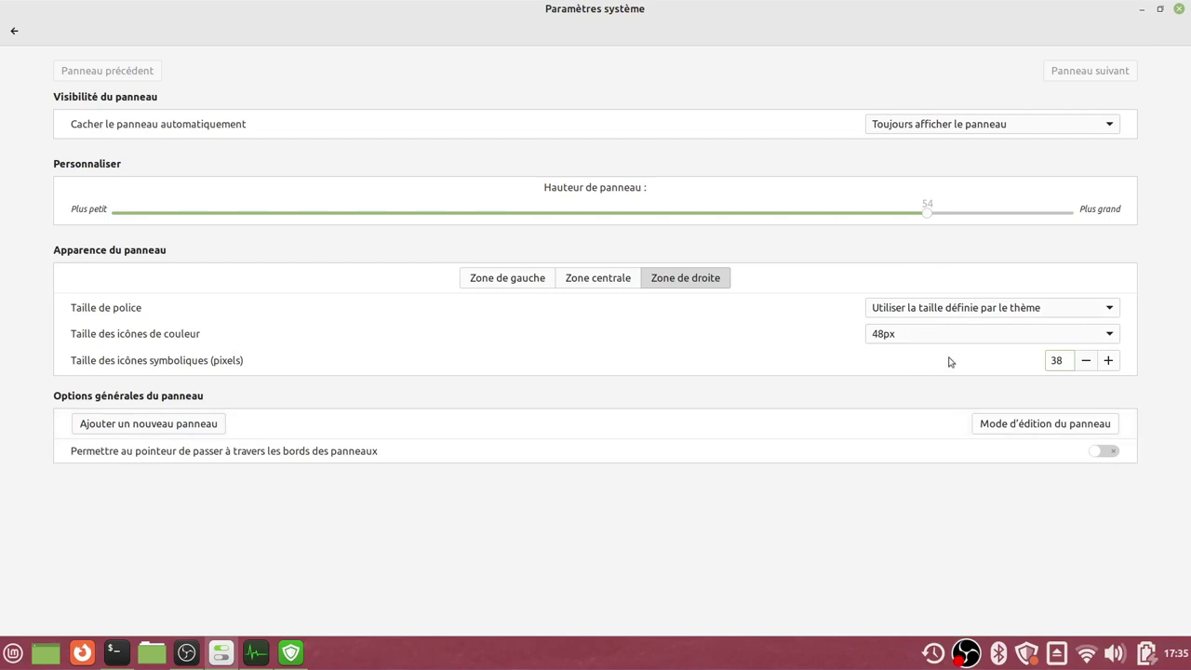
- Set the panel height to 42, and open and close the panel settings directly from the panel itself
{"action": "left_click_drag", "start_coordinate": [928, 212], "coordinate": [642, 214]}
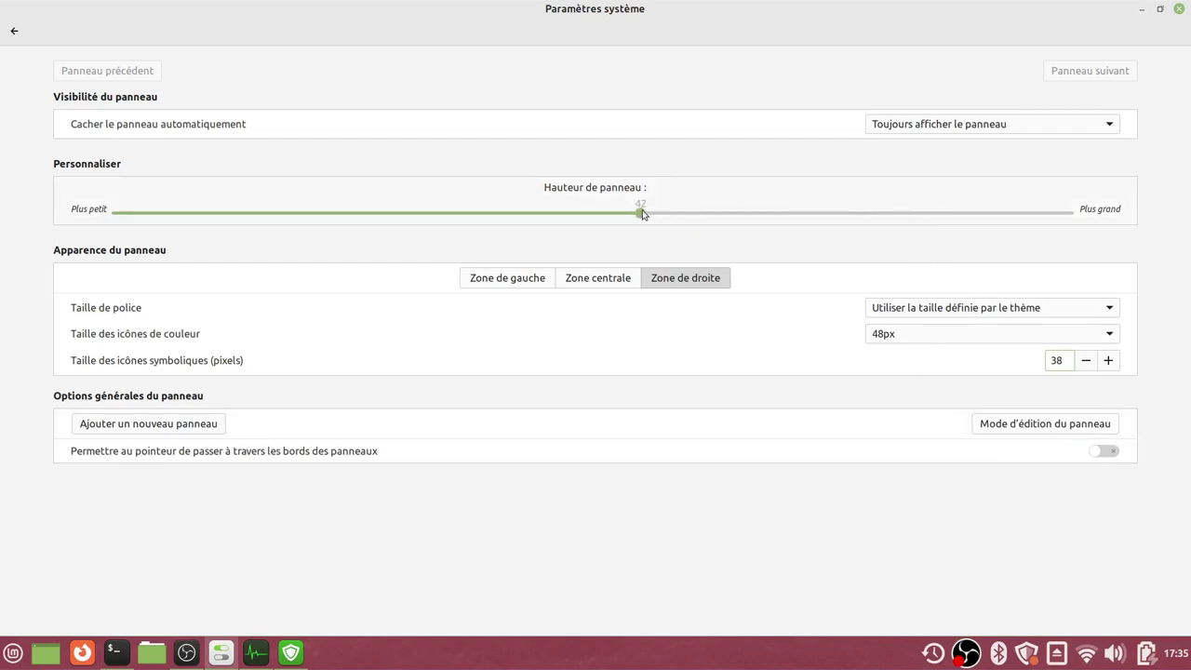
{"action": "left_click", "coordinate": [14, 31]}
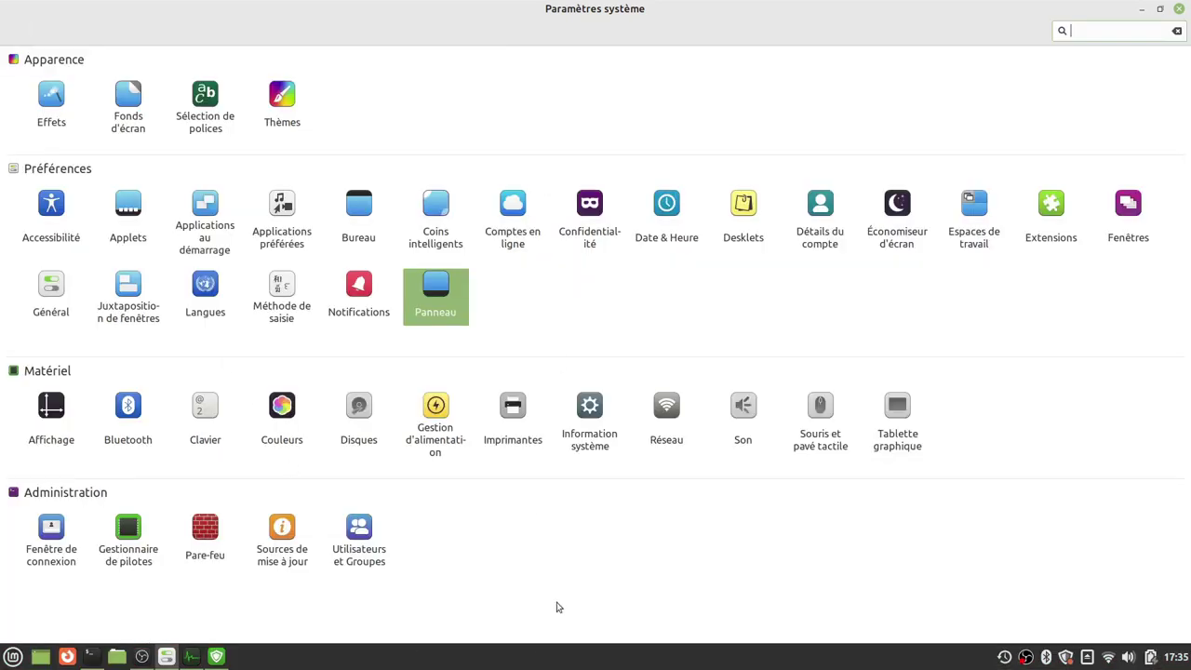
{"action": "right_click", "coordinate": [574, 660]}
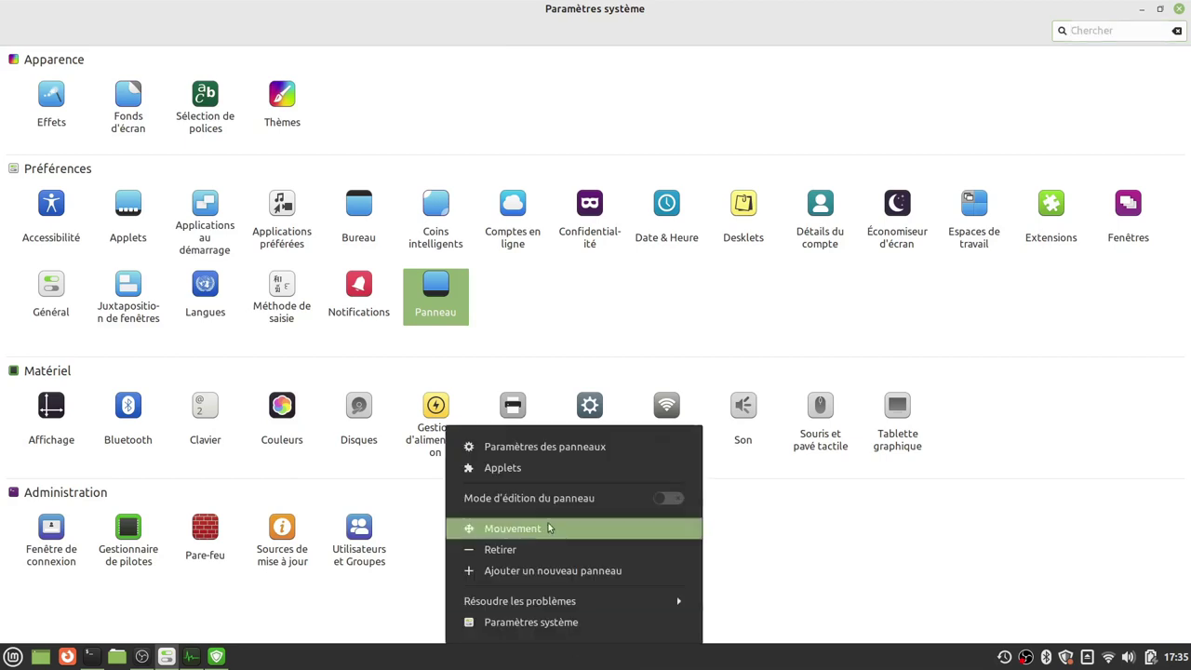
{"action": "left_click", "coordinate": [566, 448]}
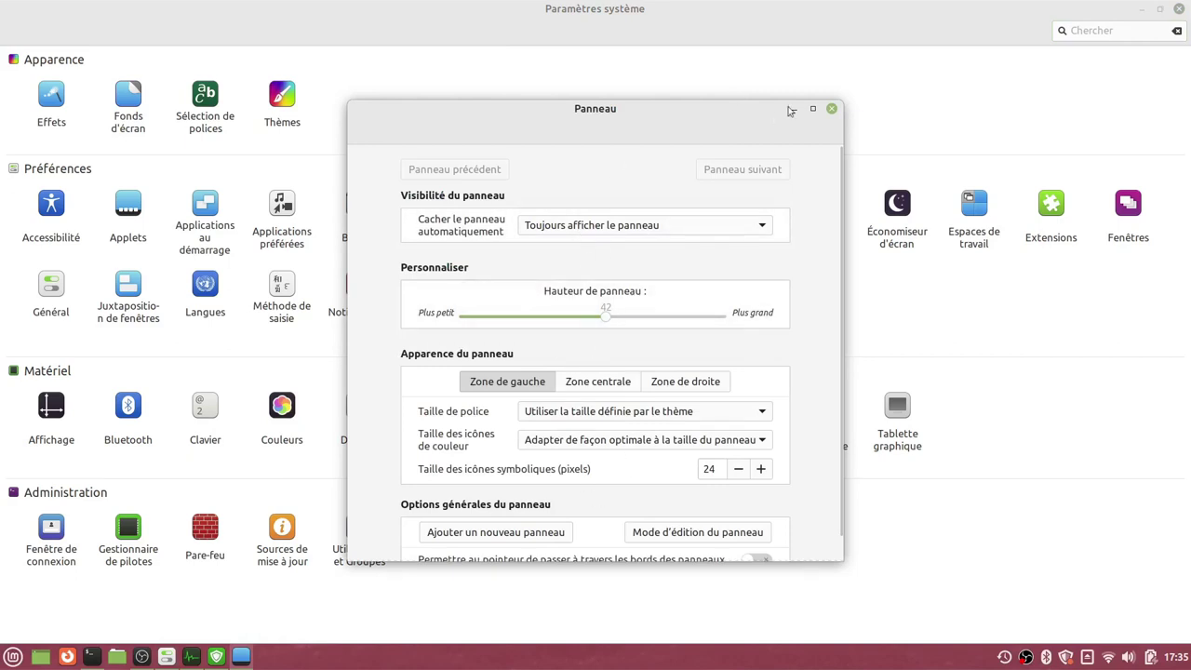
{"action": "left_click", "coordinate": [830, 112]}
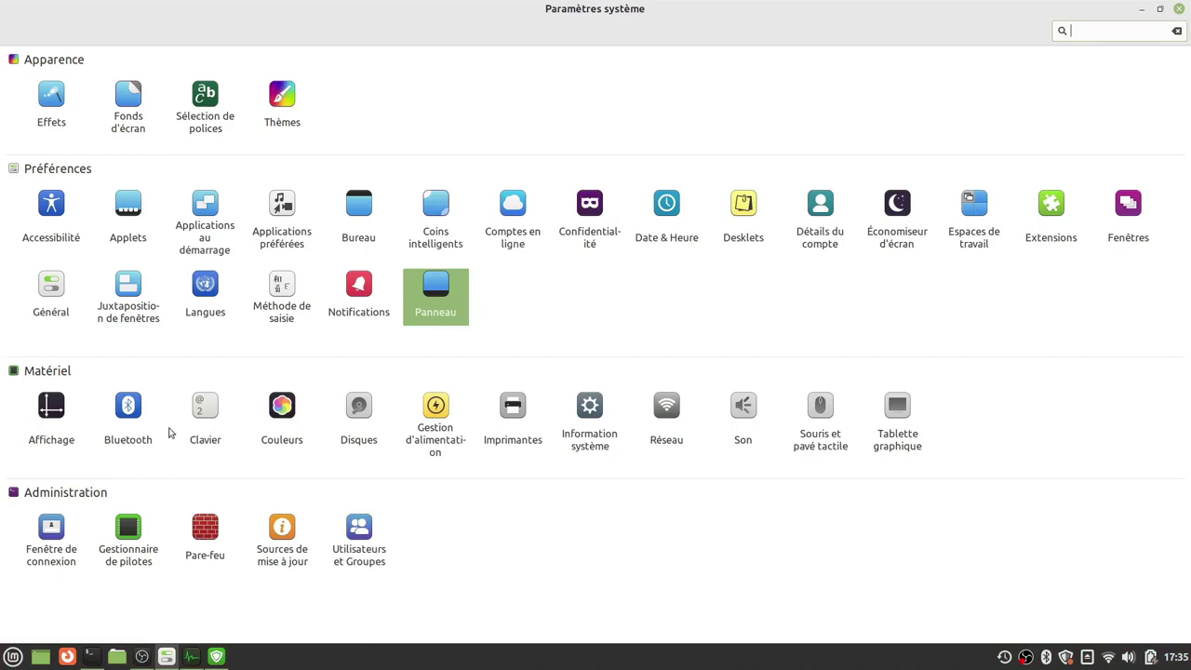
- Examine the 500 GB disk's volumes in Disques and the Information système page, and return to the settings overview
{"action": "left_click", "coordinate": [362, 407]}
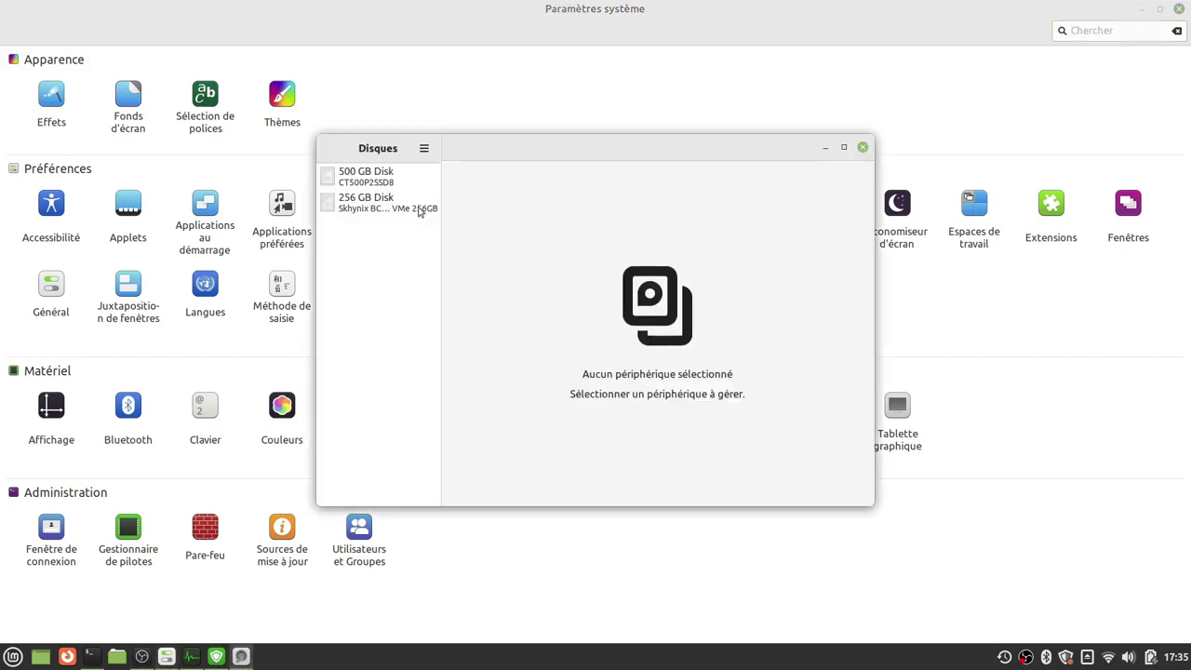
{"action": "left_click", "coordinate": [359, 178]}
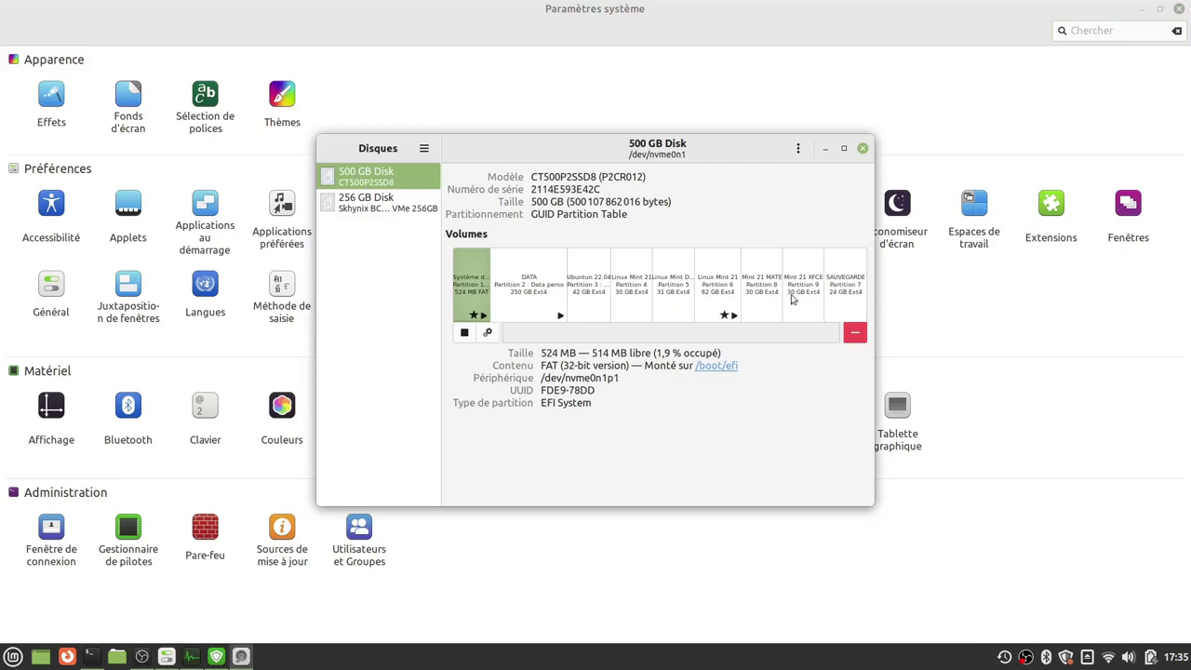
{"action": "left_click", "coordinate": [862, 149]}
{"action": "left_click", "coordinate": [590, 414]}
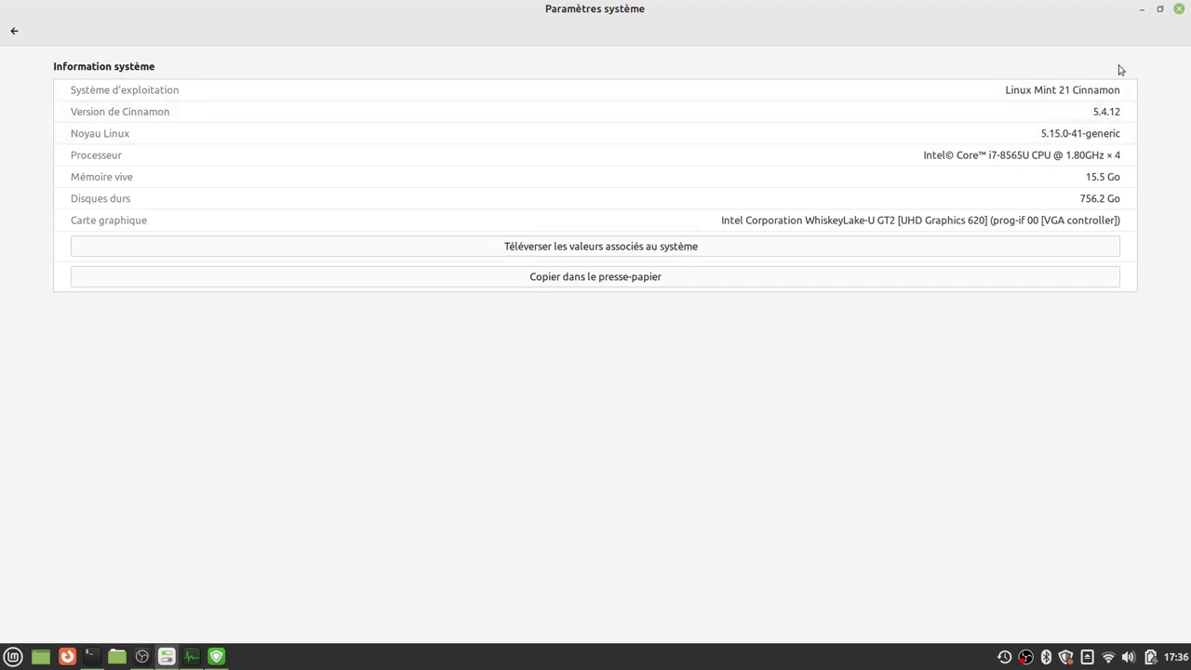
{"action": "key", "text": "BackSpace"}
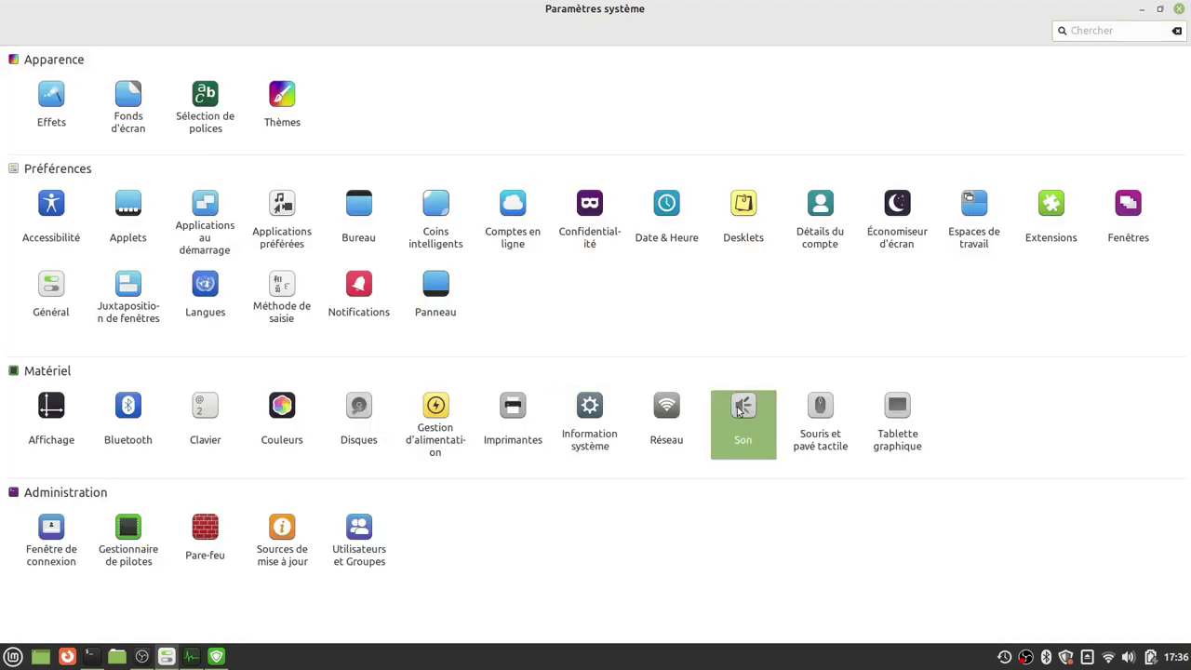
- In the Son settings, select the Speaker Cannon Point-LP output device and review the Entrée, Sons, Applications and Paramètres options
{"action": "left_click", "coordinate": [741, 414]}
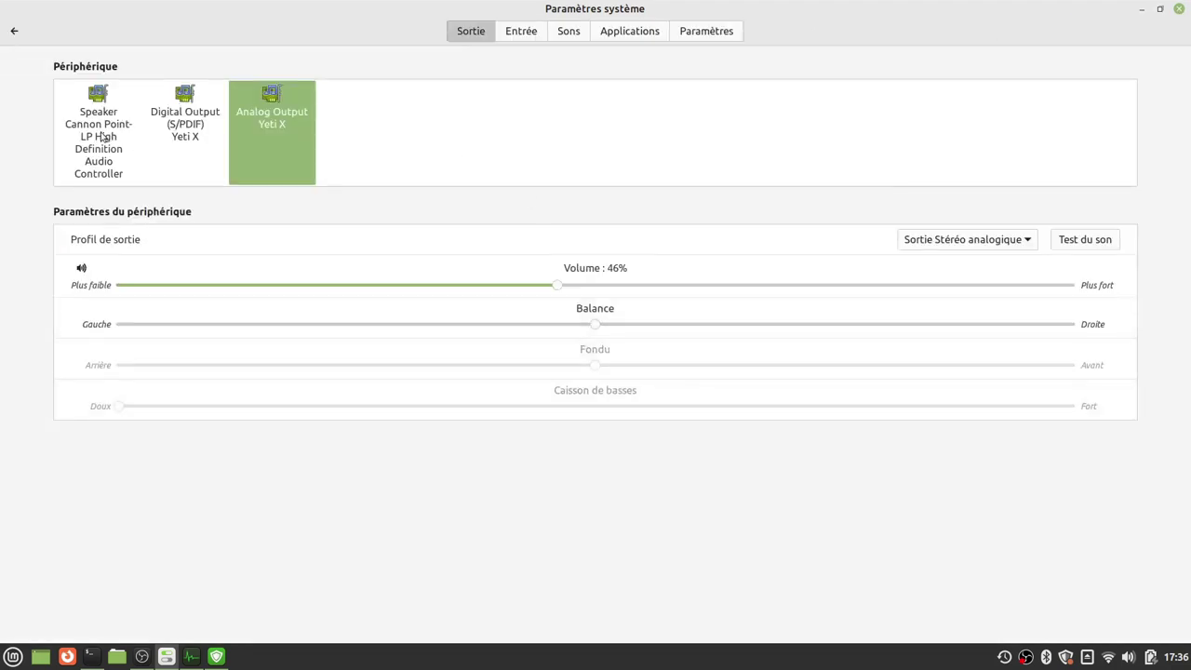
{"action": "left_click", "coordinate": [103, 136]}
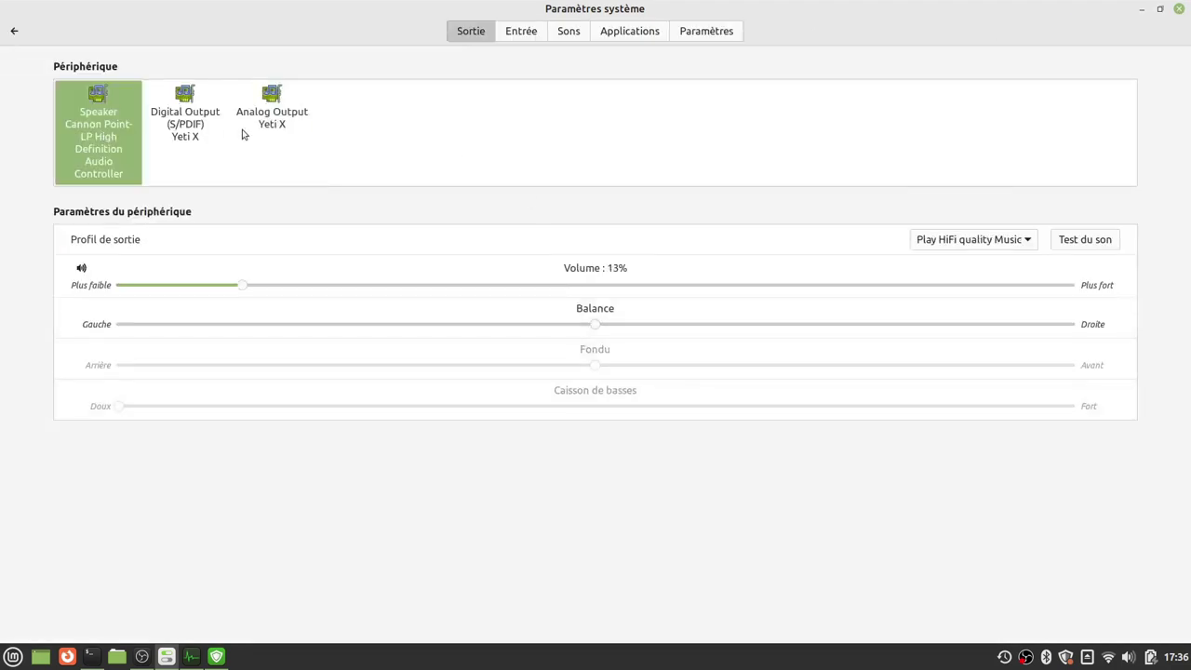
{"action": "left_click", "coordinate": [519, 34]}
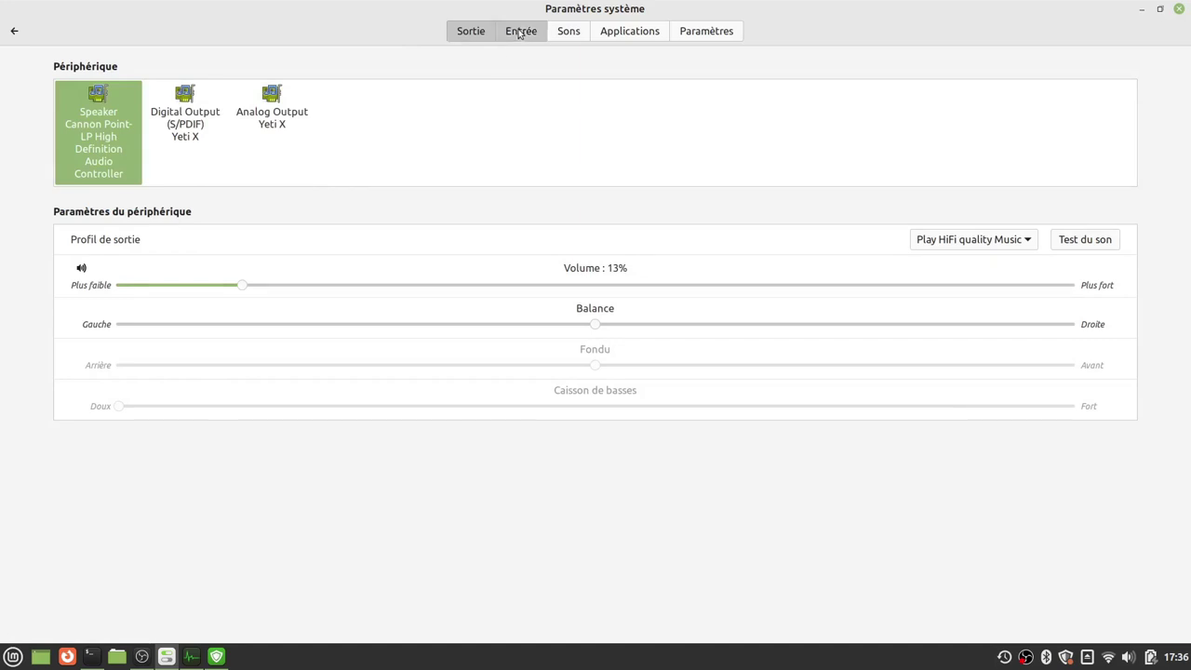
{"action": "left_click", "coordinate": [573, 35]}
{"action": "left_click", "coordinate": [632, 35]}
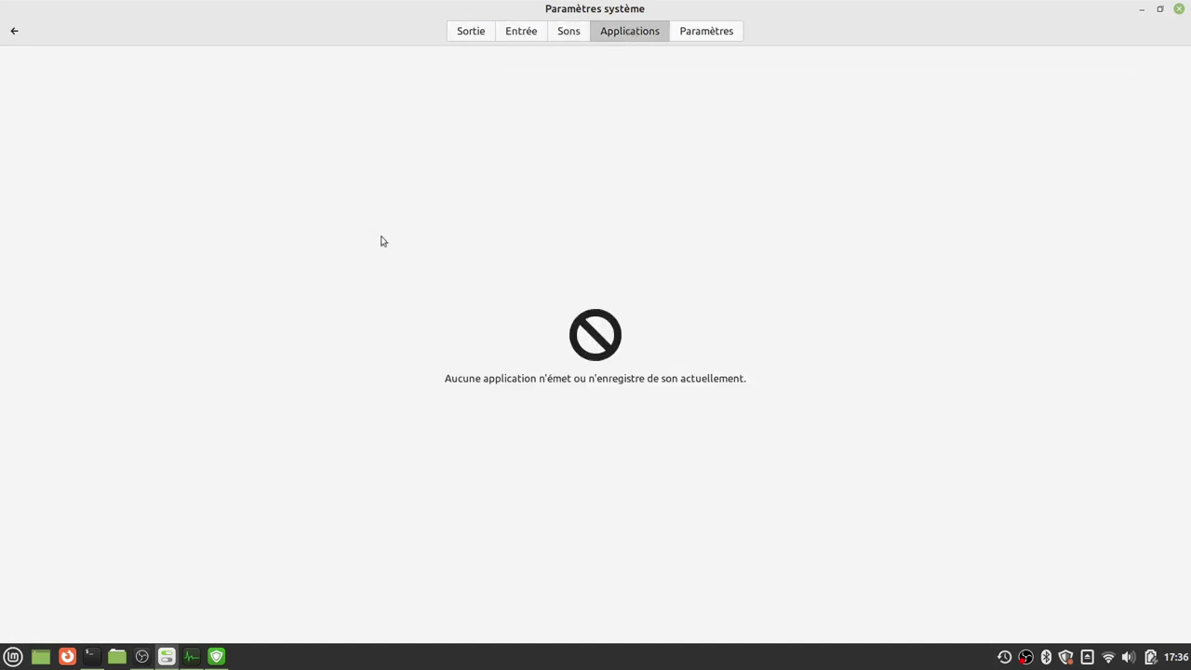
{"action": "left_click", "coordinate": [703, 37]}
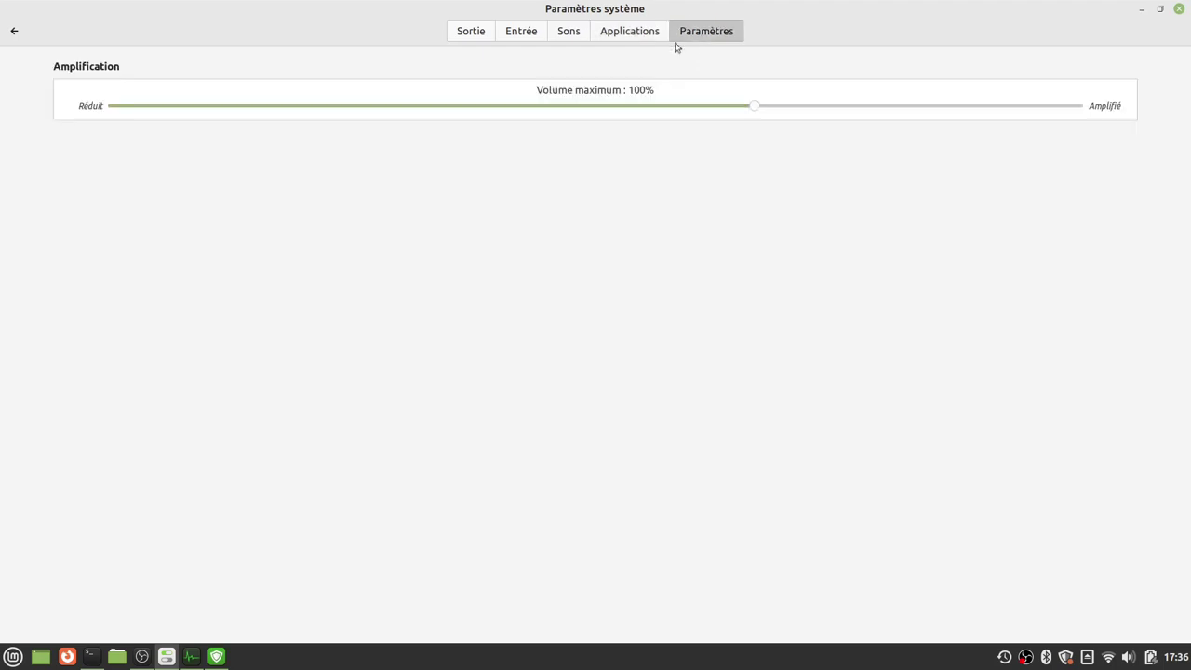
{"action": "left_click", "coordinate": [471, 37]}
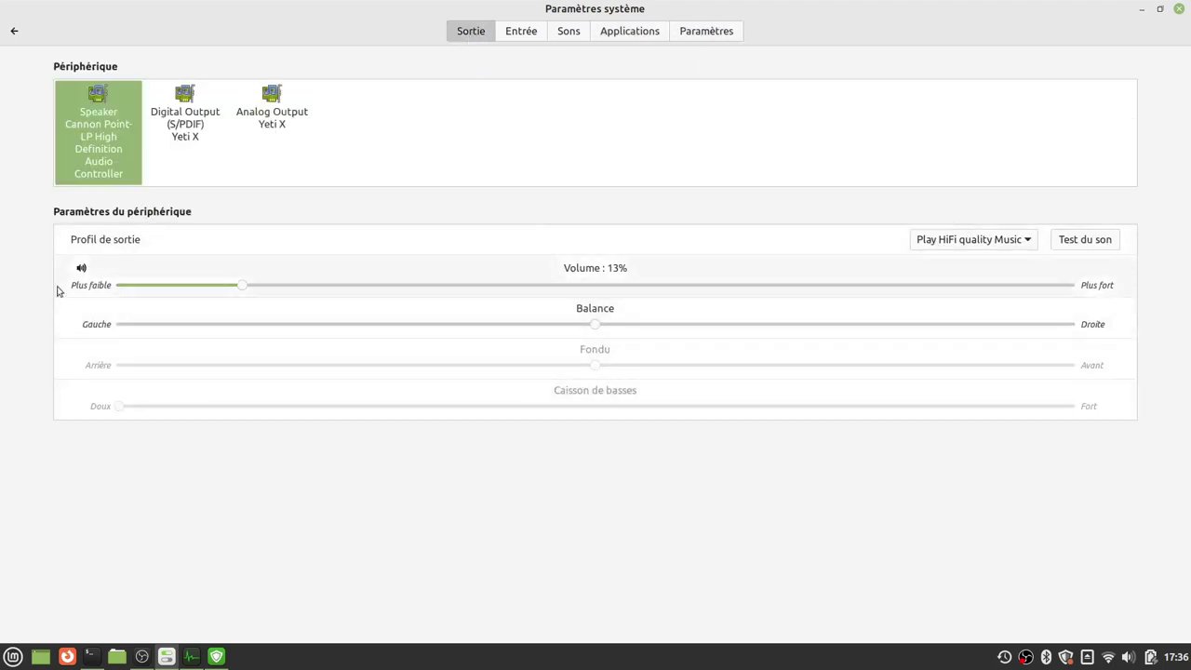
{"action": "left_click", "coordinate": [14, 31]}
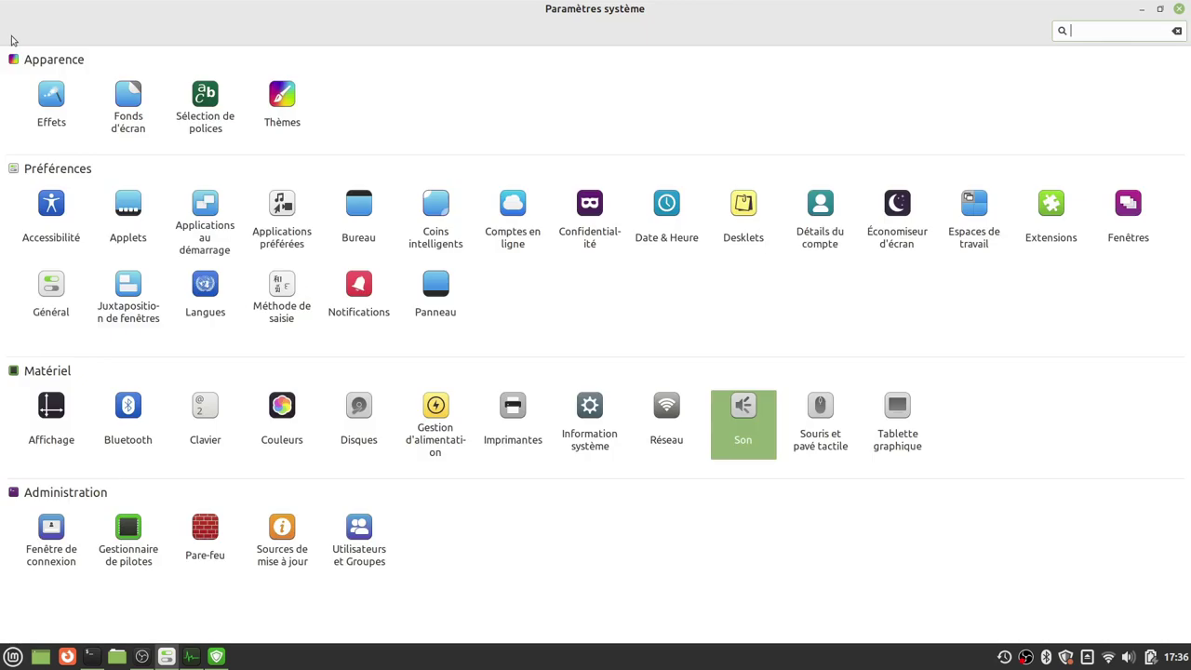
- Examine the mouse and touchpad options in Souris et pavé tactile, and return to the settings overview
{"action": "left_click", "coordinate": [812, 421]}
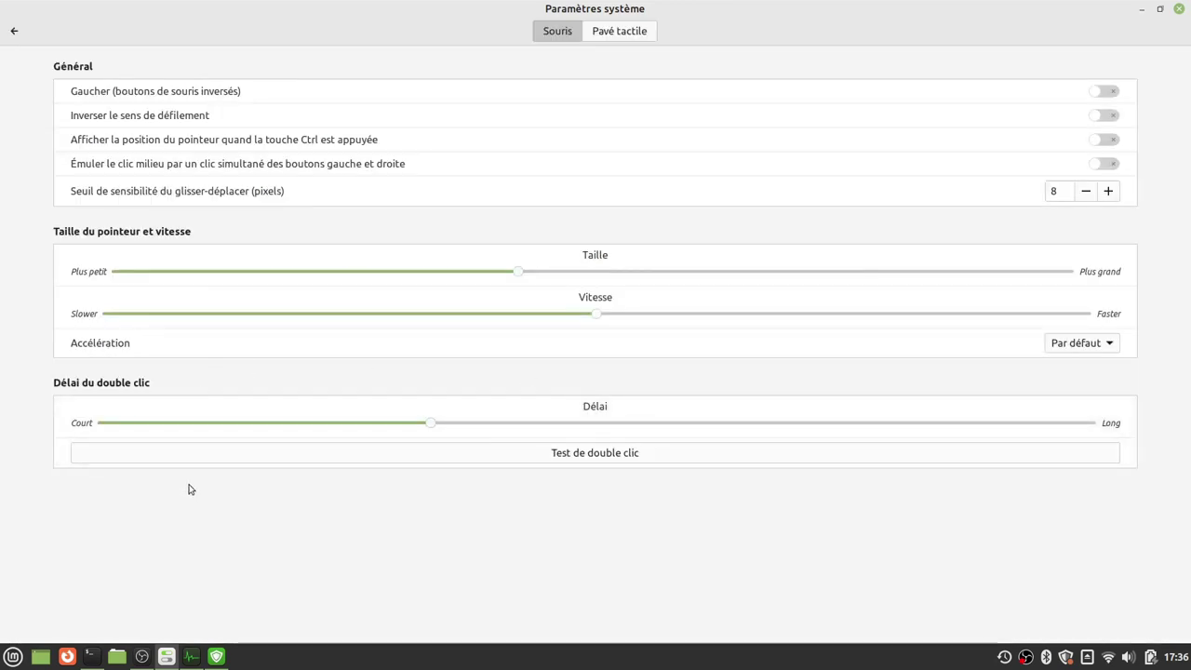
{"action": "left_click", "coordinate": [624, 34]}
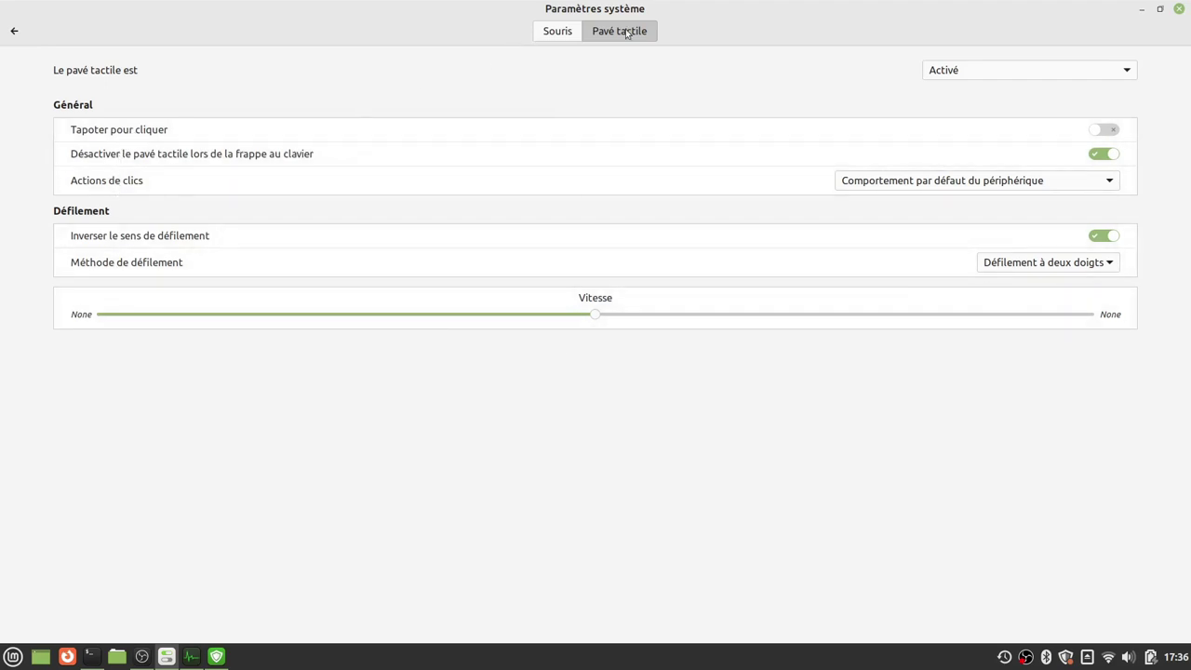
{"action": "left_click", "coordinate": [562, 33]}
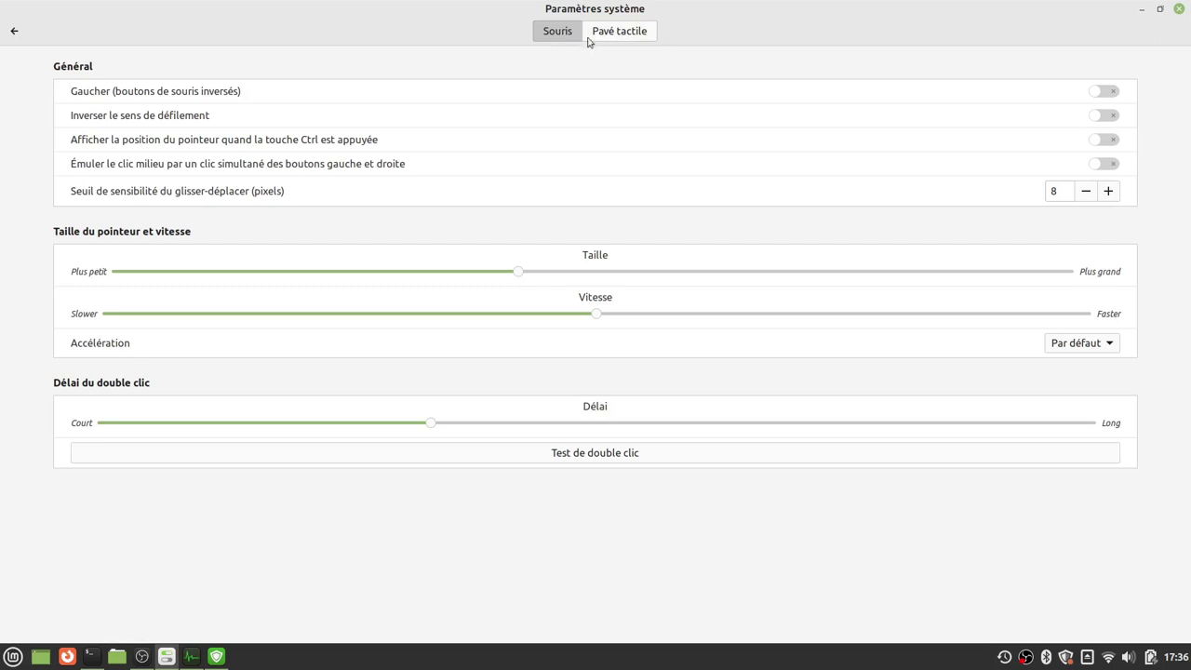
{"action": "left_click", "coordinate": [14, 31]}
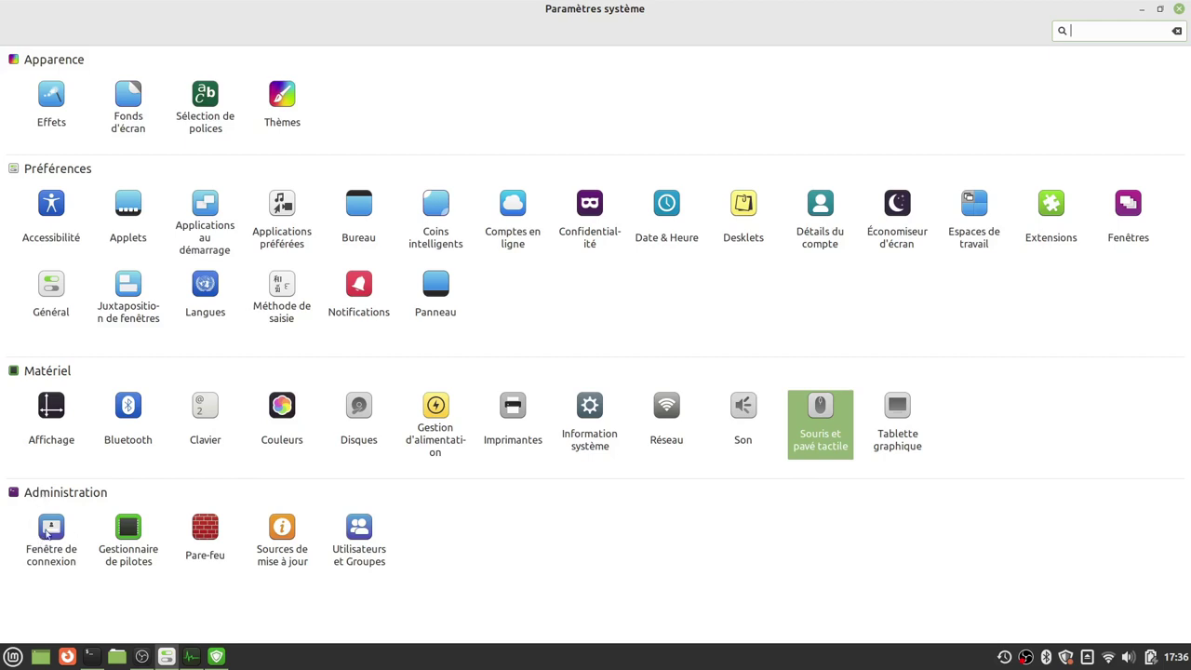
- Open Gestionnaire de pilotes by authenticating with the account password, view the driver search, and close it
{"action": "left_click", "coordinate": [128, 550]}
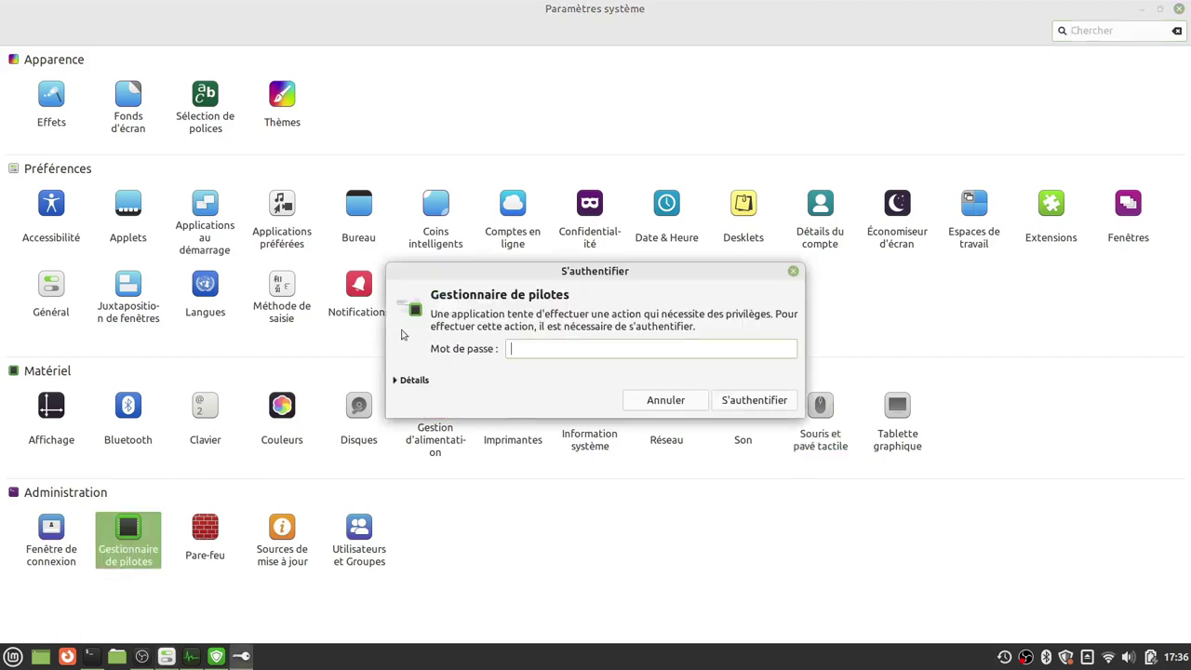
{"action": "key", "text": "Return"}
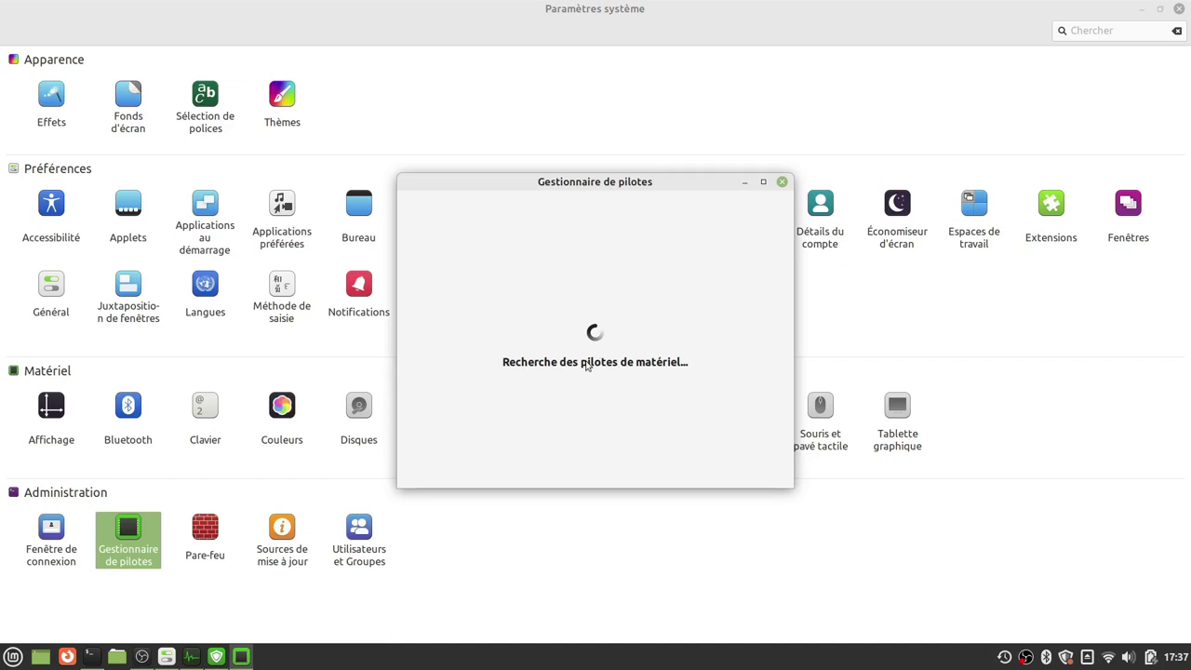
{"action": "left_click", "coordinate": [781, 182]}
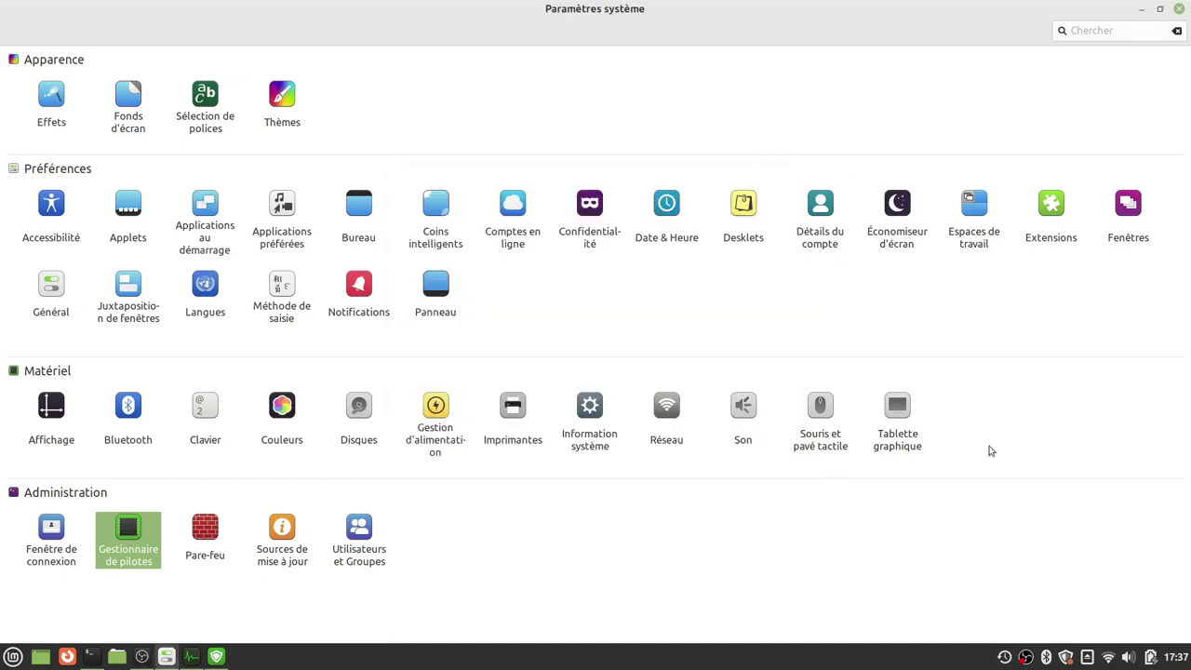
- Open the update manager and select the linux-firmware update to view its details
{"action": "left_click", "coordinate": [1066, 657]}
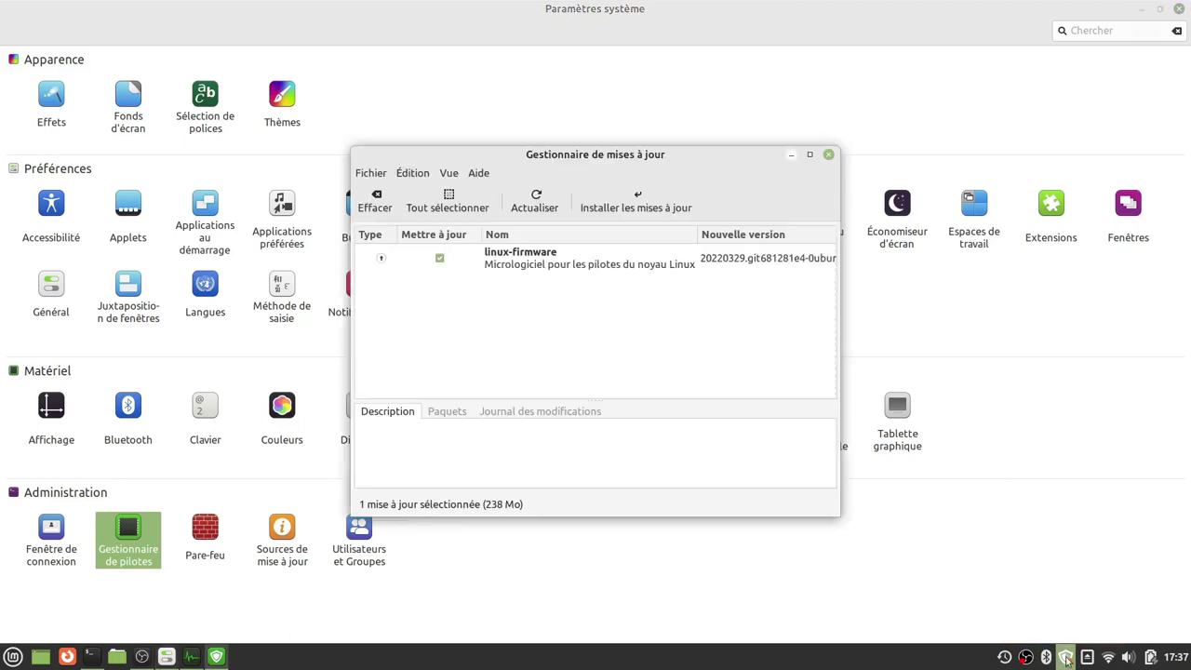
{"action": "left_click", "coordinate": [543, 268]}
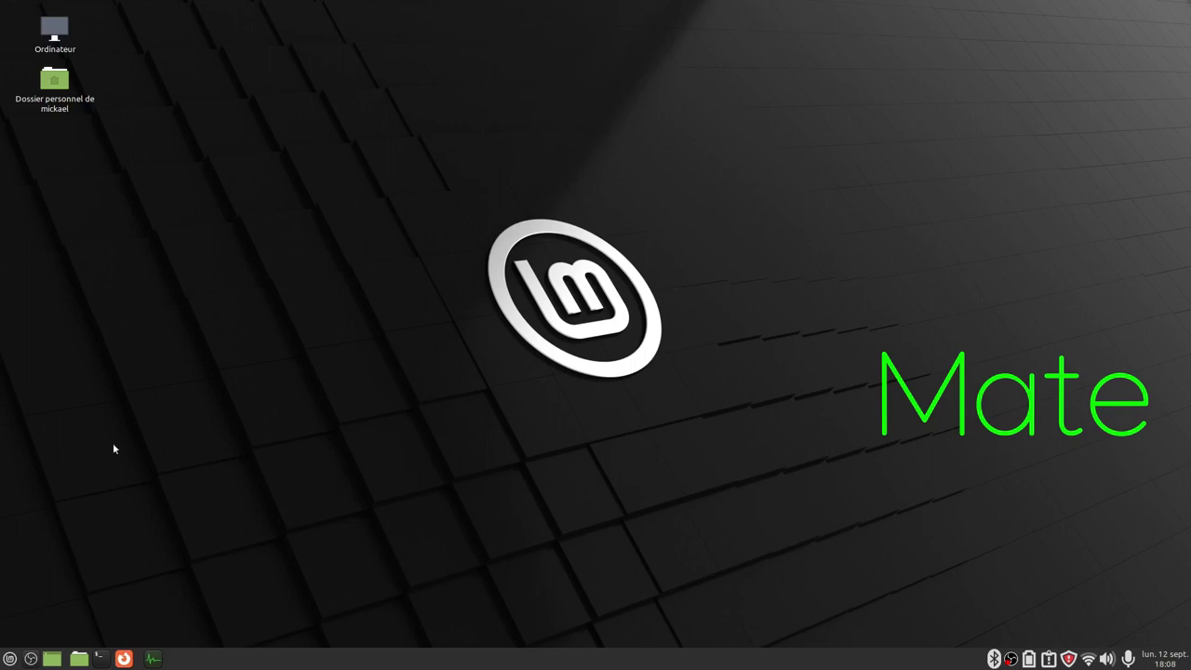
- Open the Mate application menu and compare its Tous list with the Favoris view
{"action": "left_click", "coordinate": [8, 658]}
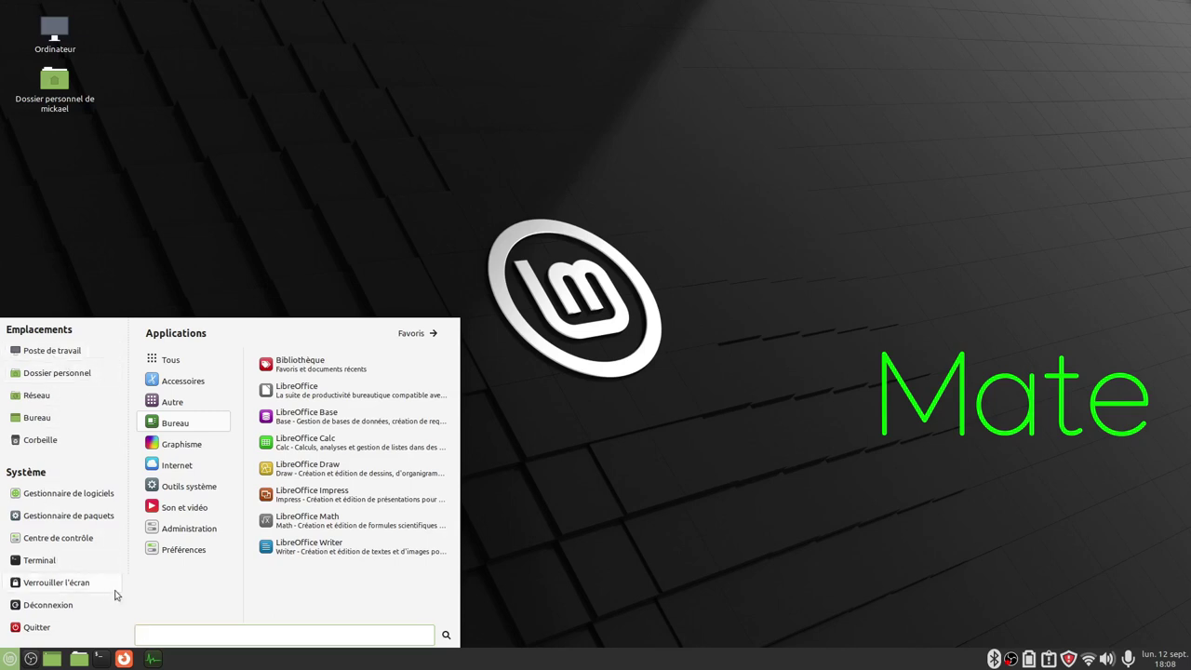
{"action": "left_click", "coordinate": [203, 357]}
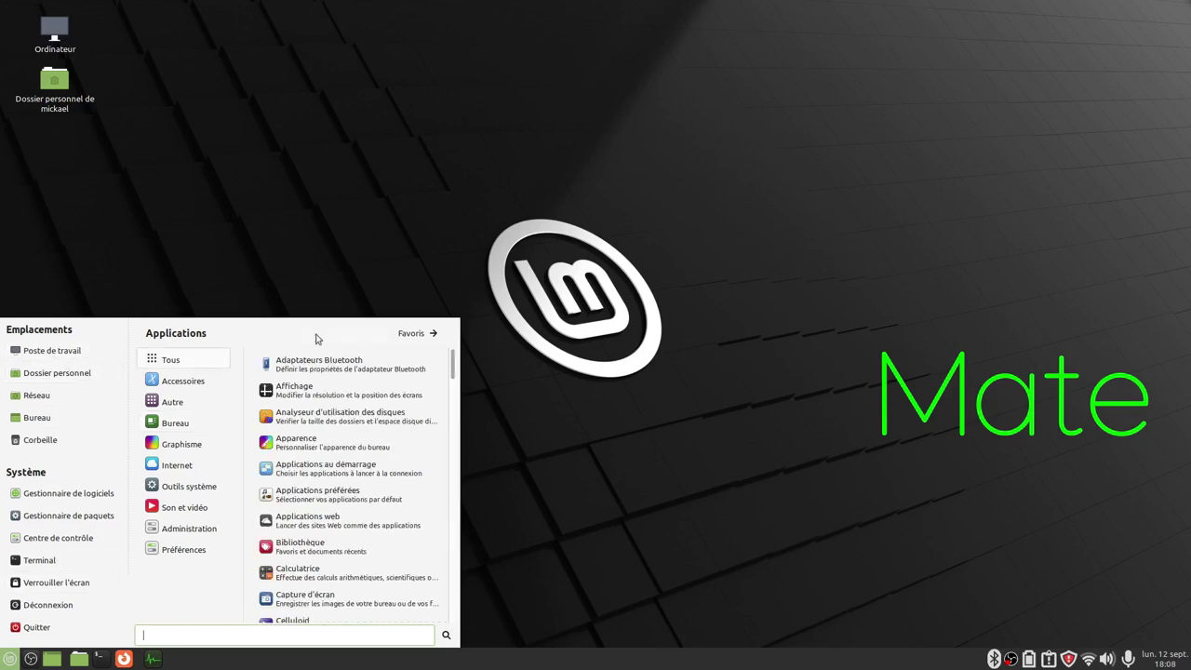
{"action": "left_click", "coordinate": [416, 337]}
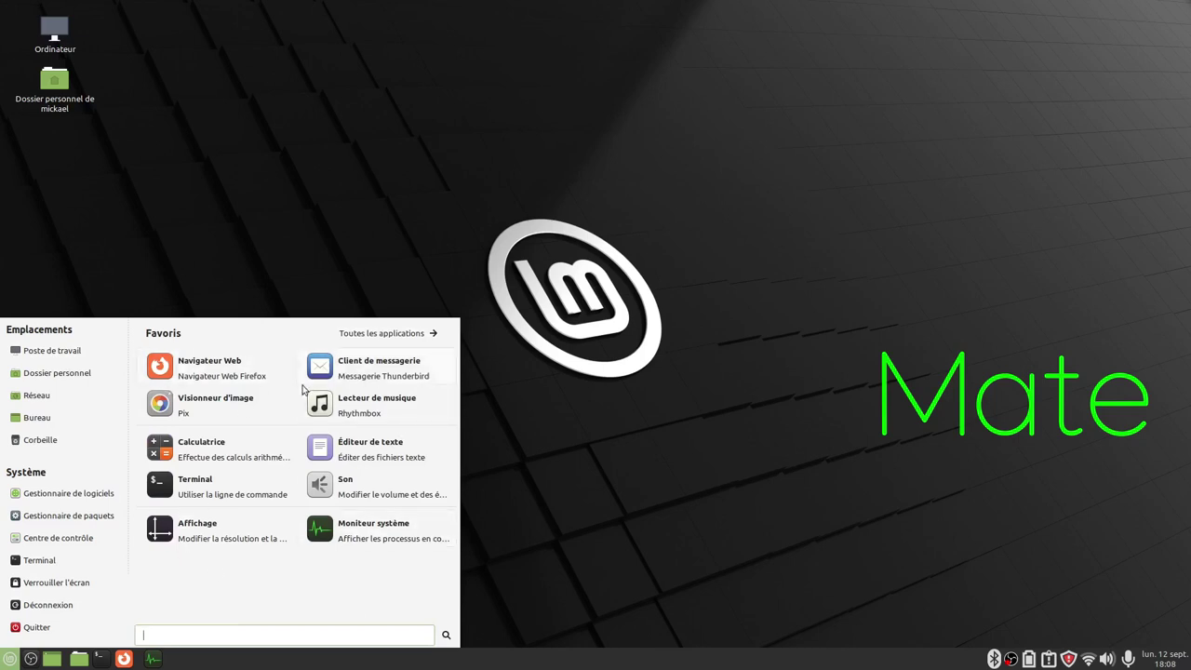
{"action": "left_click", "coordinate": [384, 334]}
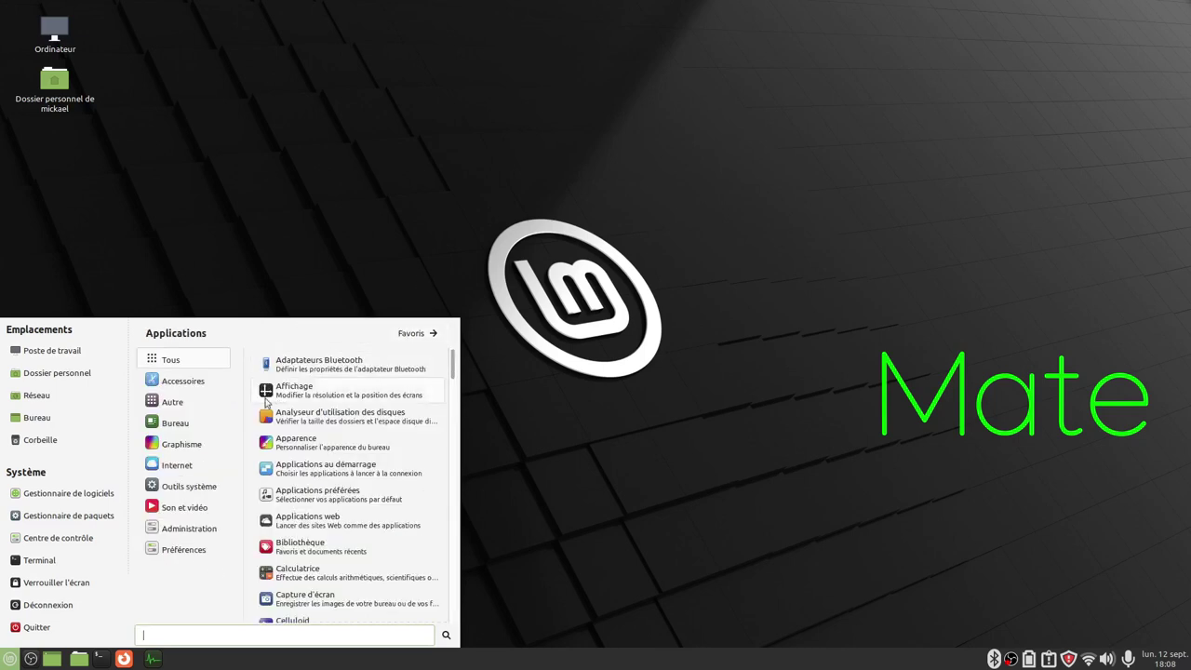
- Browse the menu's application categories, from Accessoires to Outils système, and view the available actions for Calculatrice
{"action": "mouse_move", "coordinate": [179, 385]}
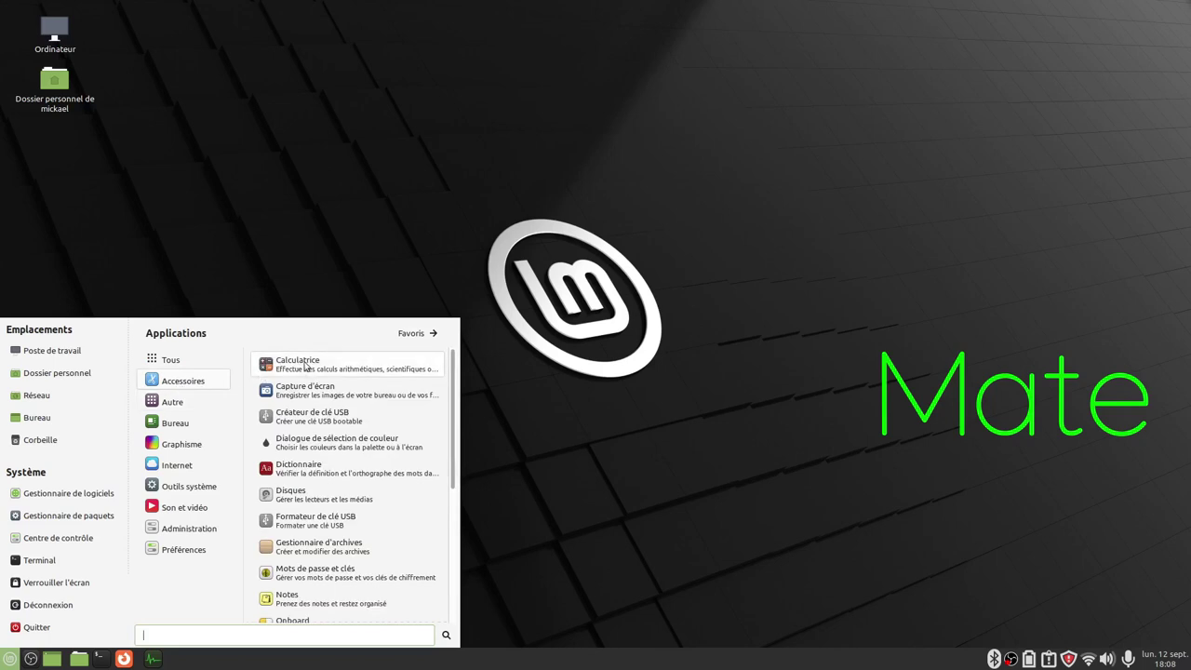
{"action": "scroll", "coordinate": [305, 369], "scroll_direction": "down", "scroll_amount": 5}
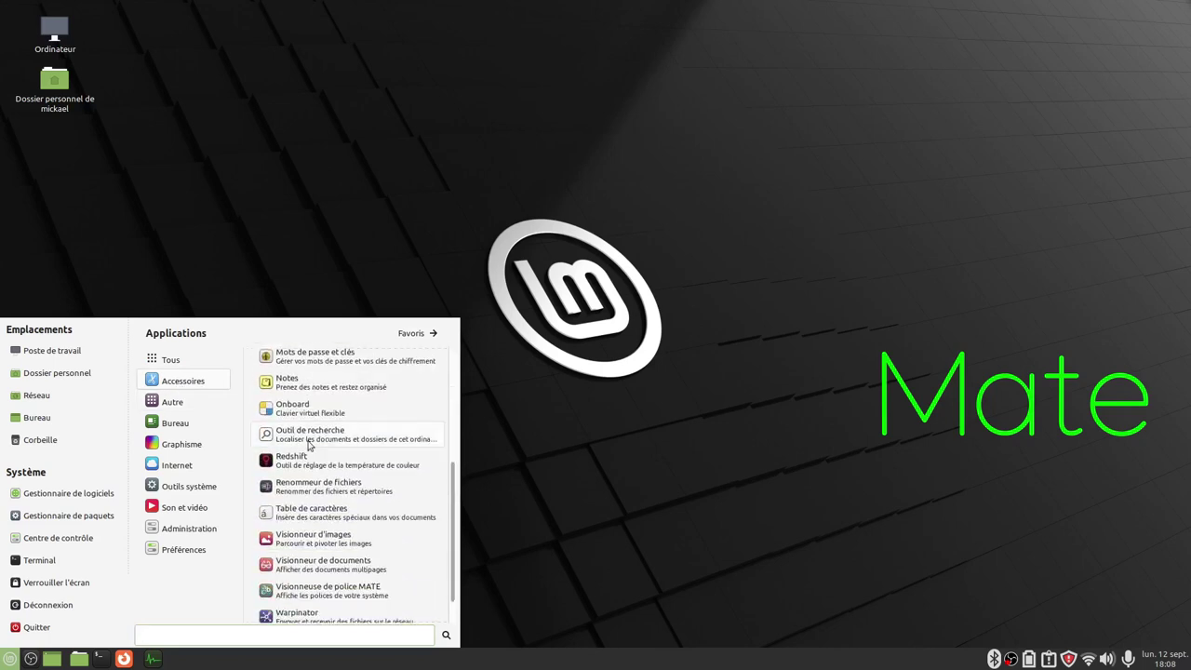
{"action": "mouse_move", "coordinate": [168, 425]}
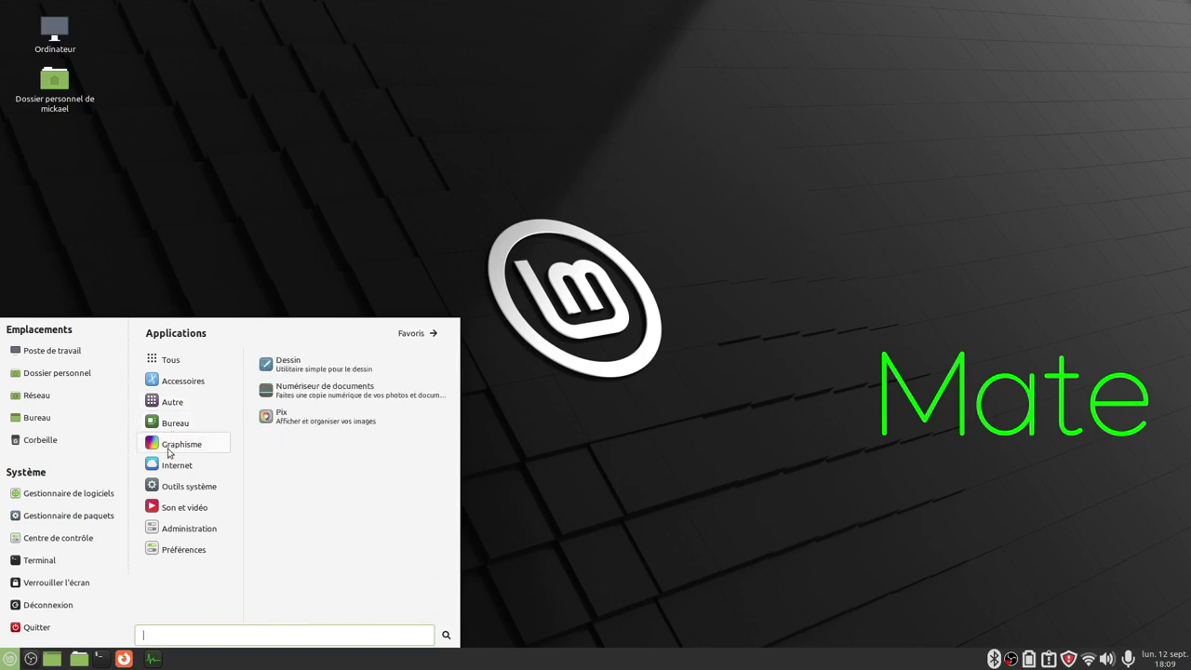
{"action": "mouse_move", "coordinate": [170, 467]}
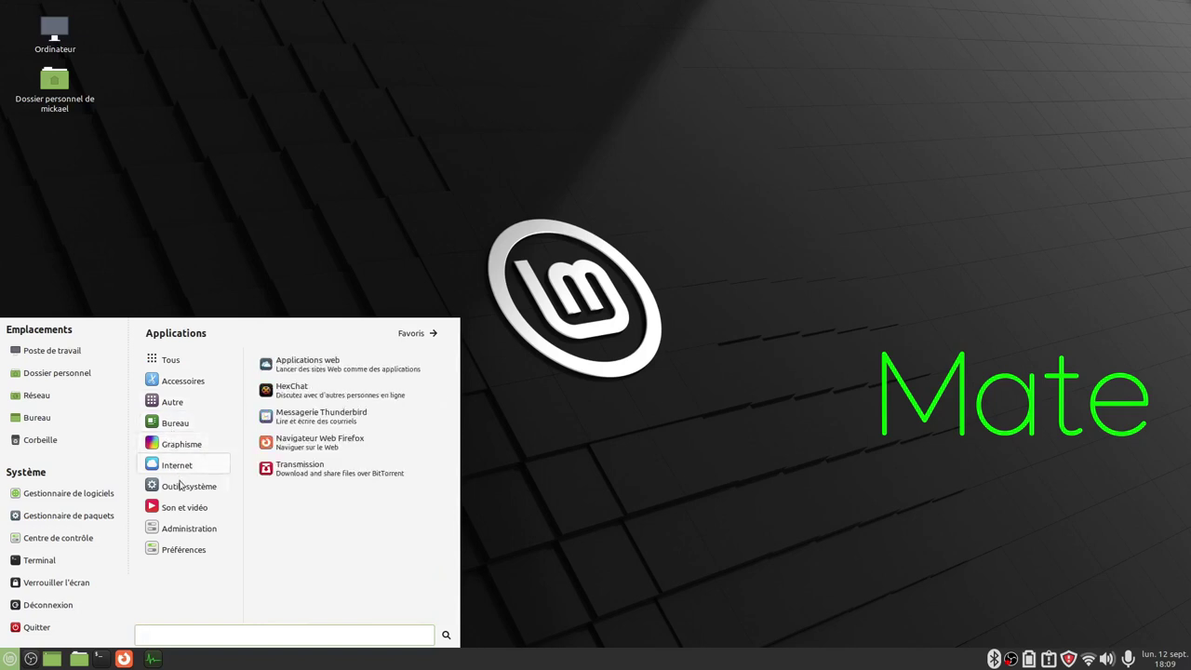
{"action": "mouse_move", "coordinate": [182, 493]}
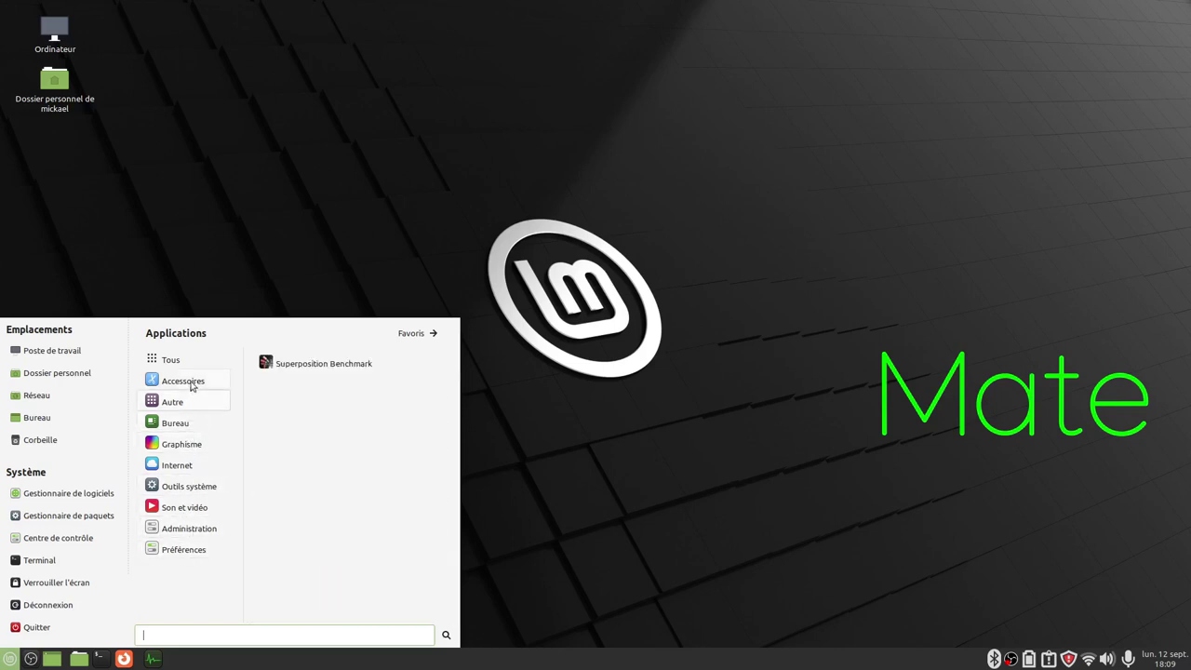
{"action": "right_click", "coordinate": [313, 370]}
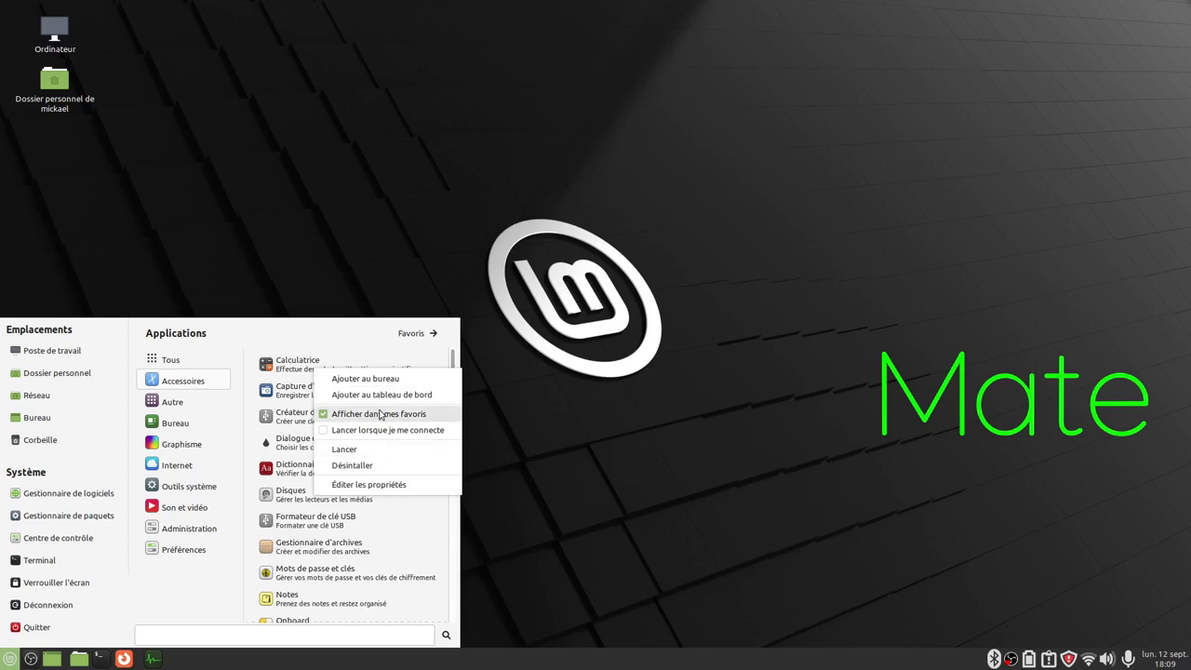
{"action": "left_click", "coordinate": [208, 387]}
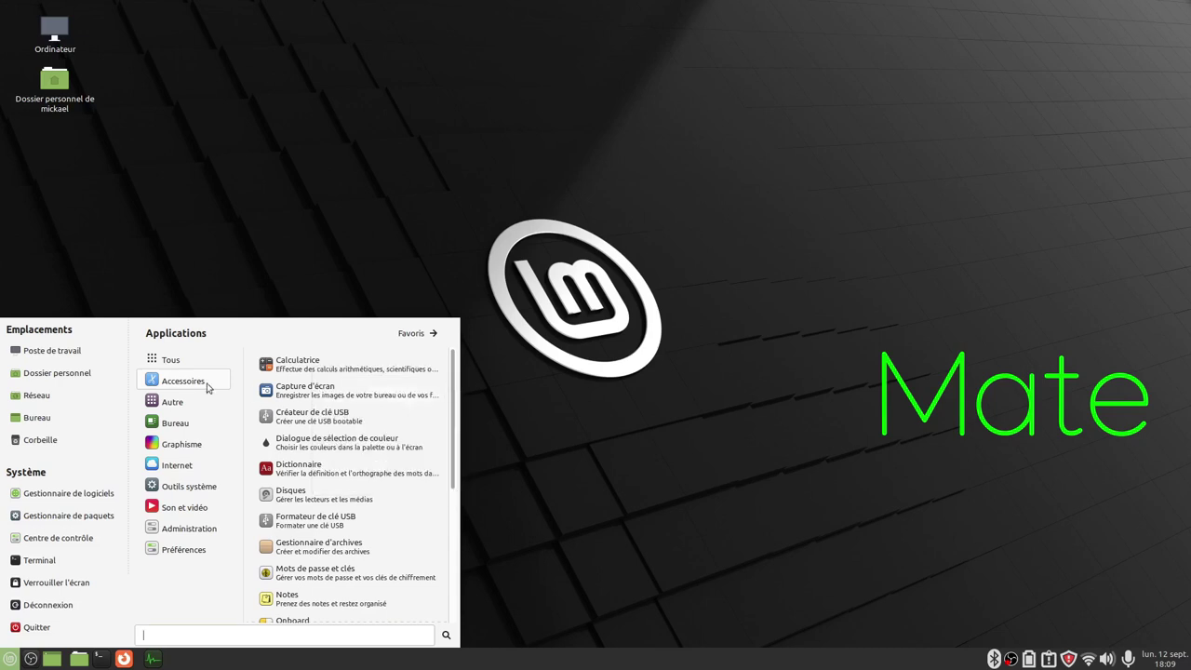
- Launch Capture d'écran from the Accessoires category, review its capture and effect options, and close it
{"action": "left_click", "coordinate": [332, 397]}
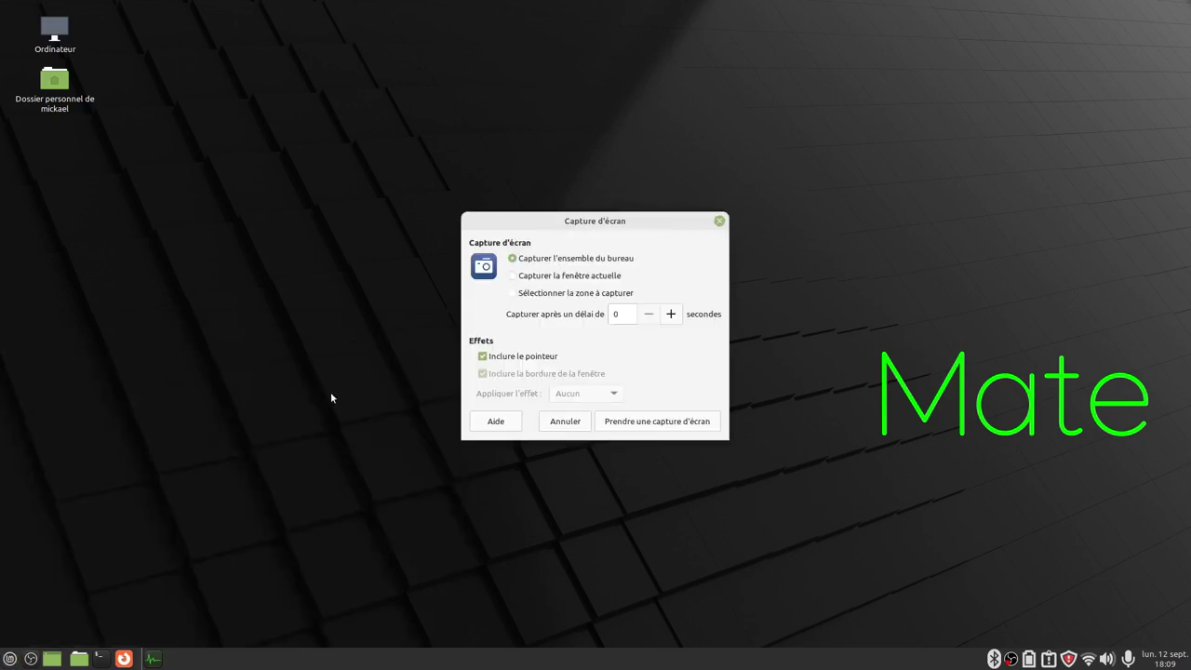
{"action": "left_click_drag", "start_coordinate": [614, 229], "coordinate": [564, 169]}
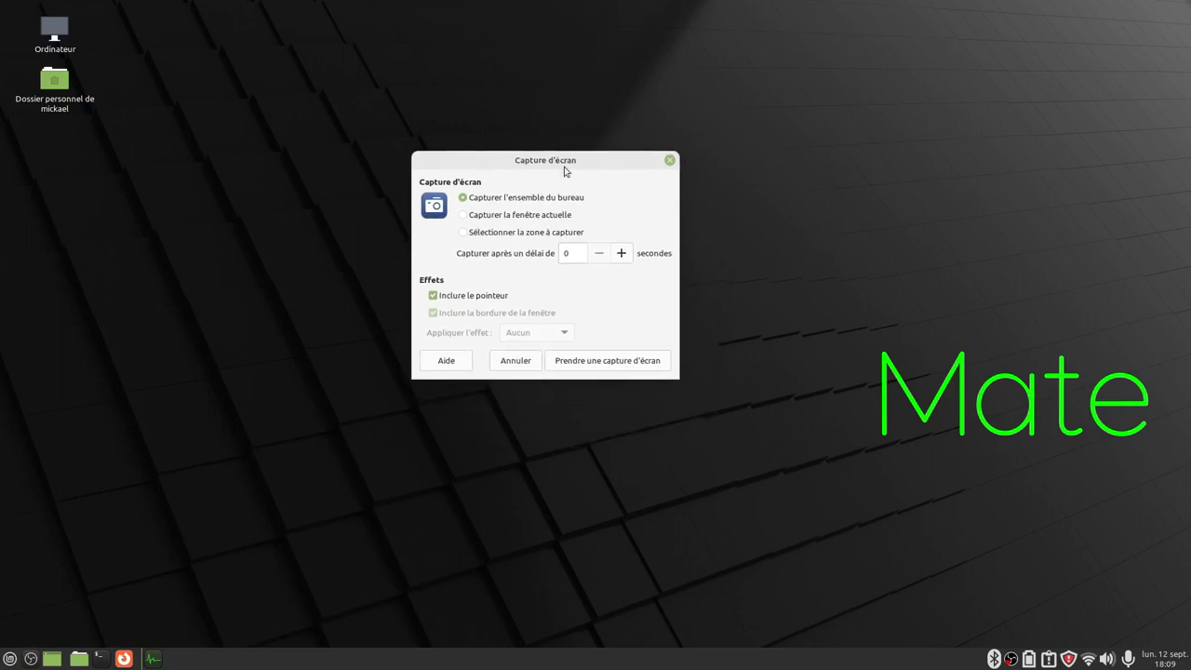
{"action": "left_click", "coordinate": [669, 160]}
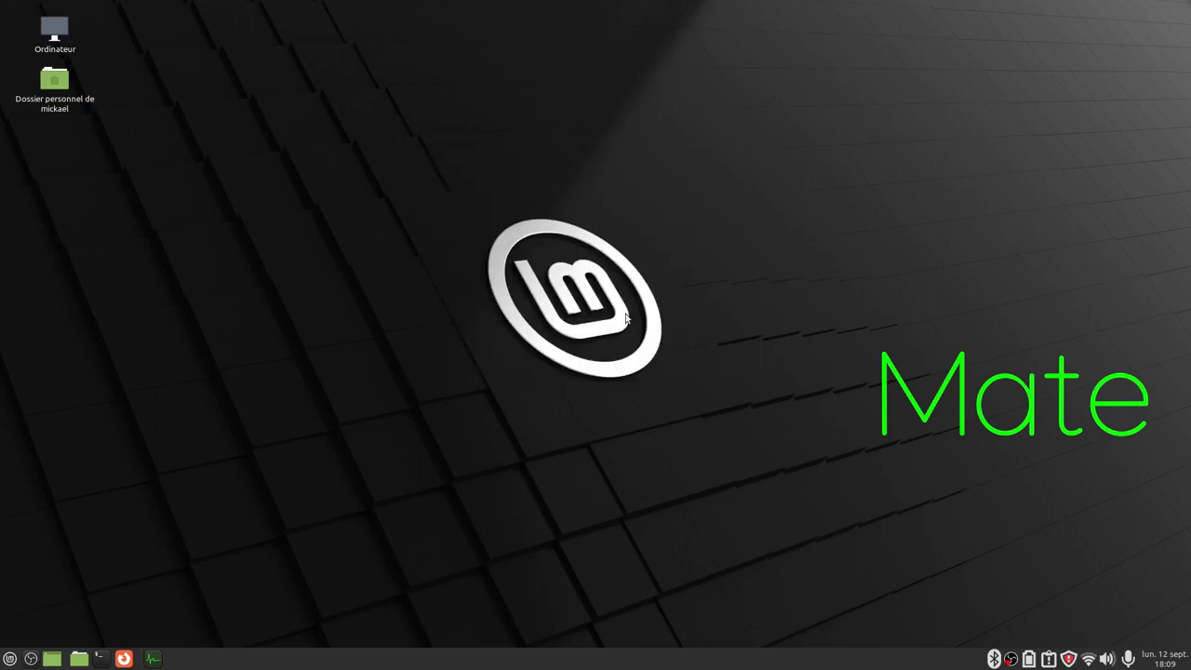
- Open the home folder in the file manager and view the À propos information for Caja
{"action": "left_click", "coordinate": [80, 659]}
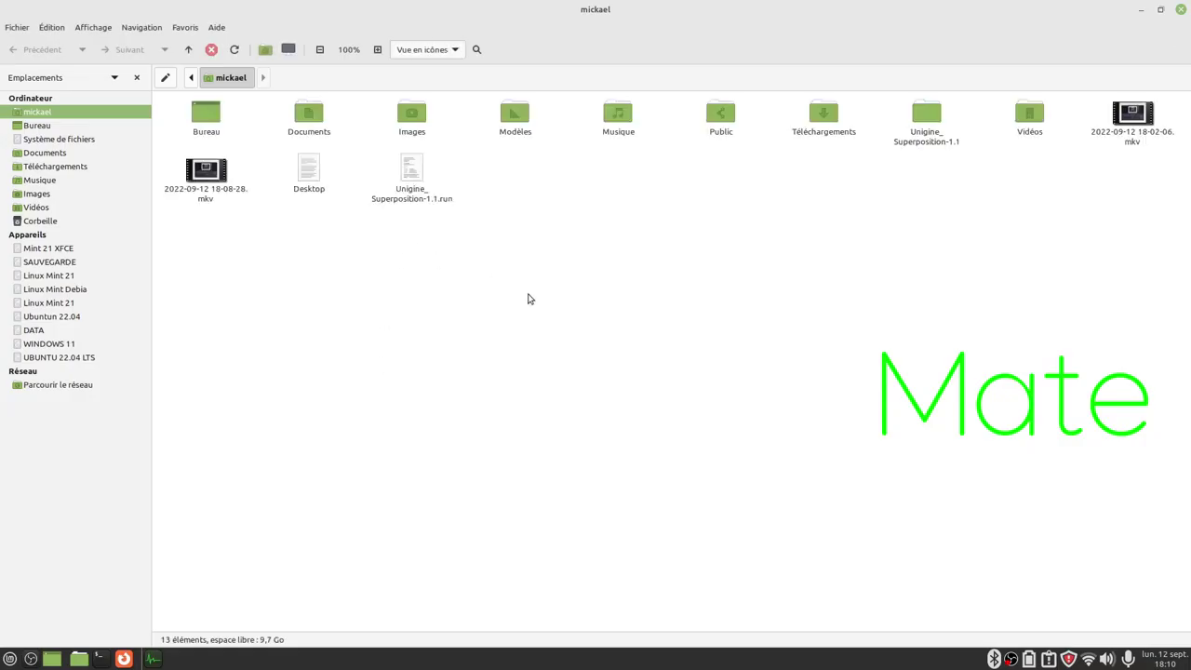
{"action": "left_click", "coordinate": [222, 29]}
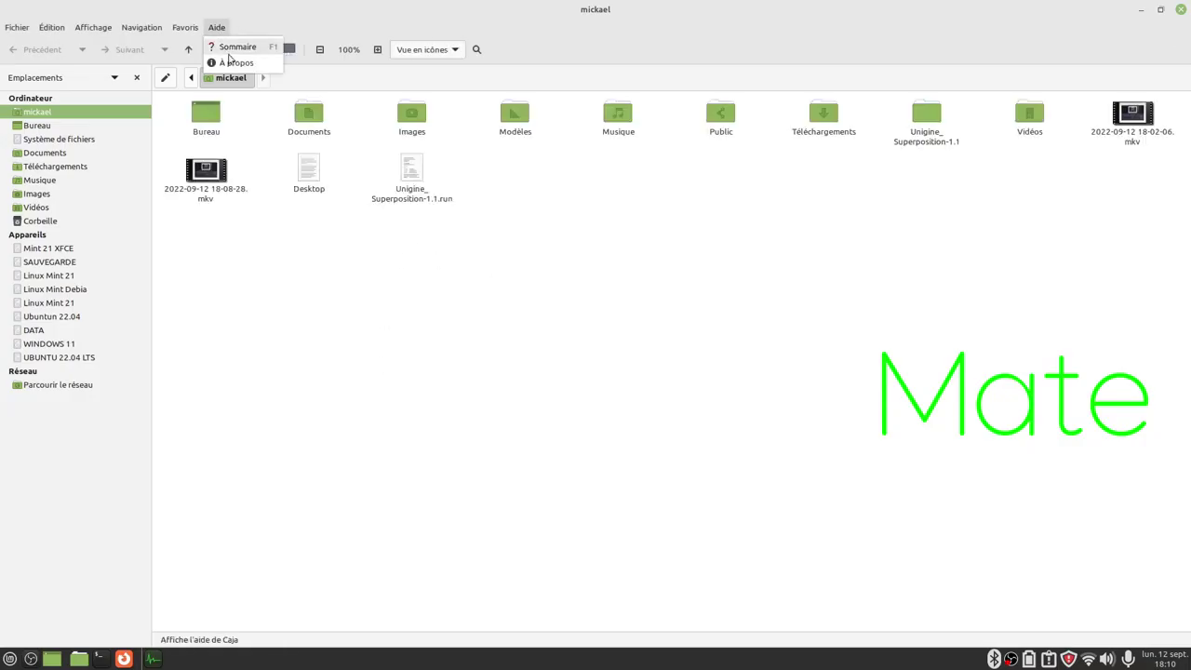
{"action": "left_click", "coordinate": [235, 63]}
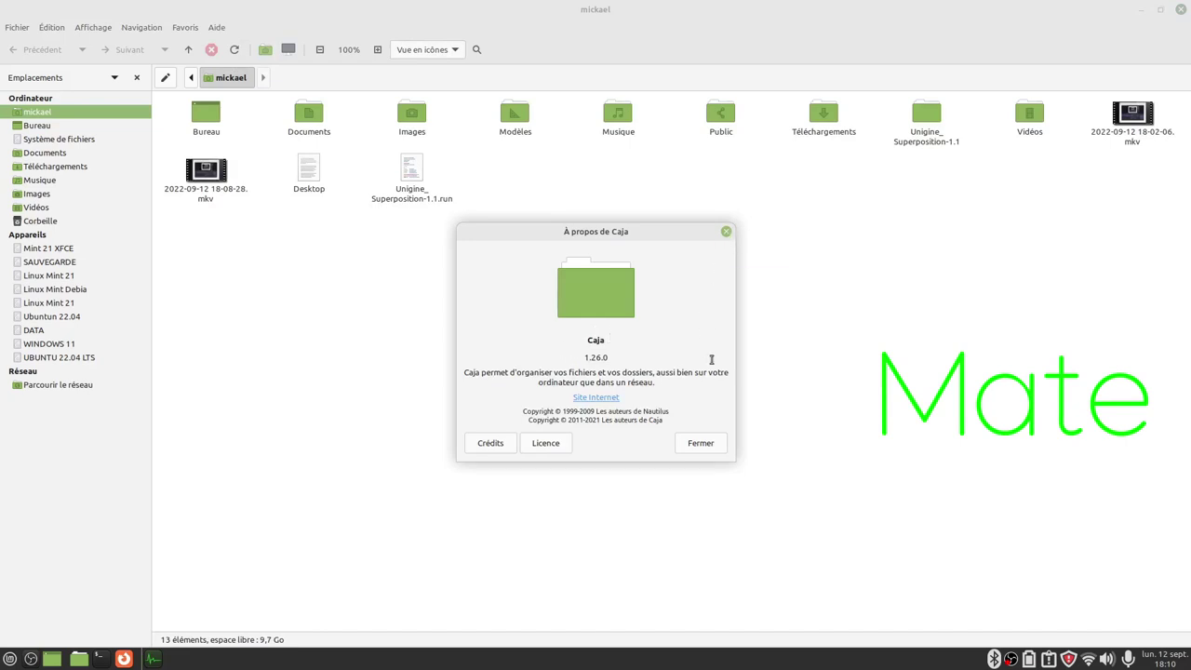
{"action": "left_click", "coordinate": [697, 442]}
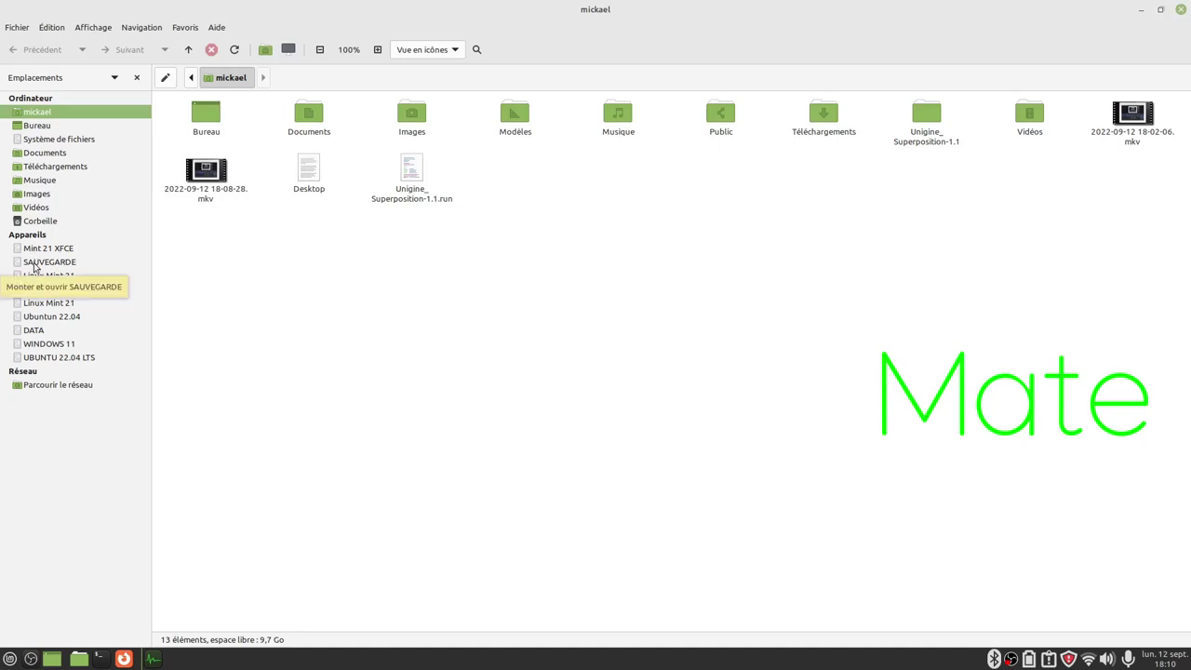
- Open the VIDEOS folder on the DATA volume and examine the Général, Permissions and Emblèmes properties of Montage Préparation
{"action": "left_click", "coordinate": [35, 332]}
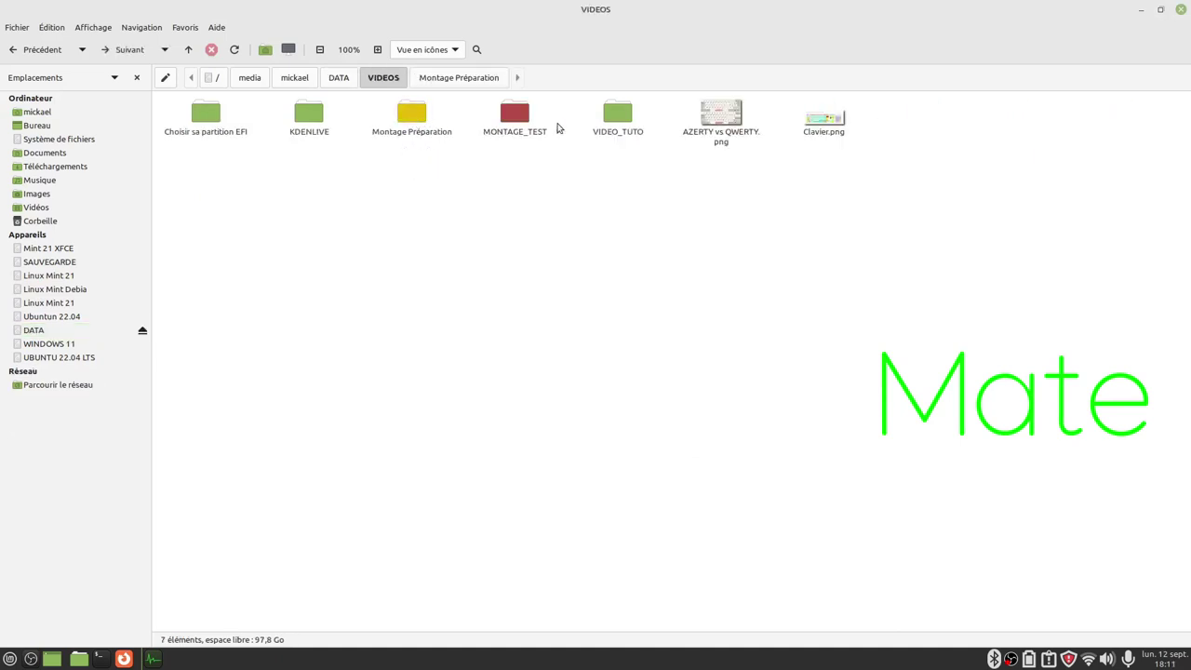
{"action": "right_click", "coordinate": [412, 127]}
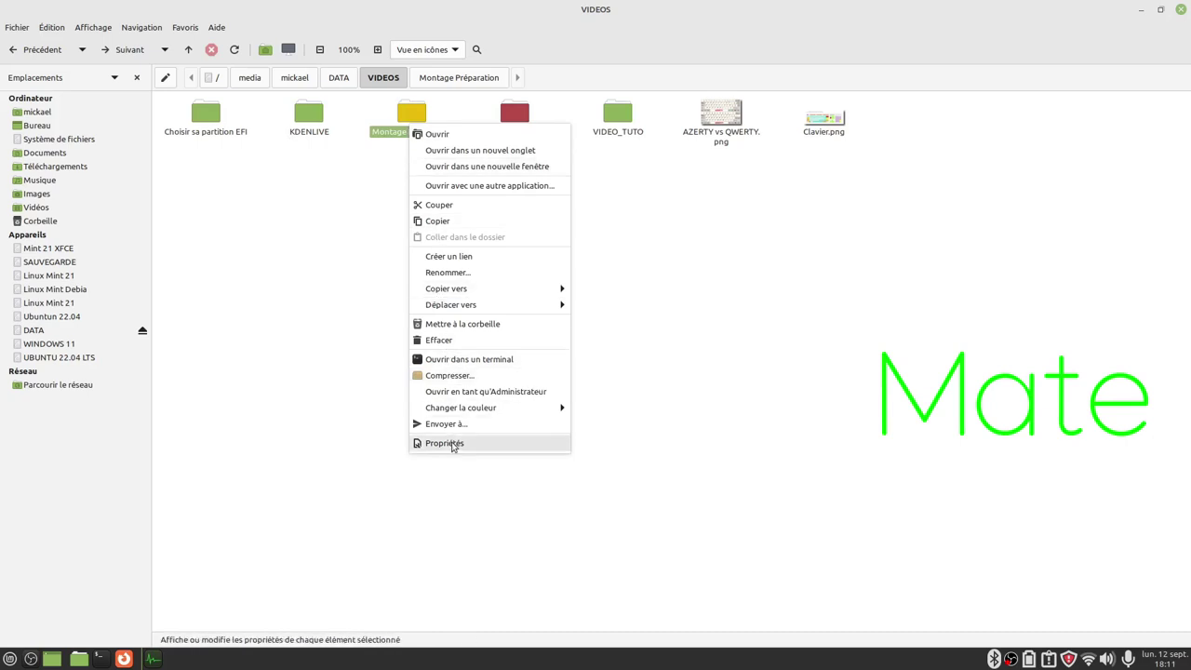
{"action": "left_click", "coordinate": [445, 443]}
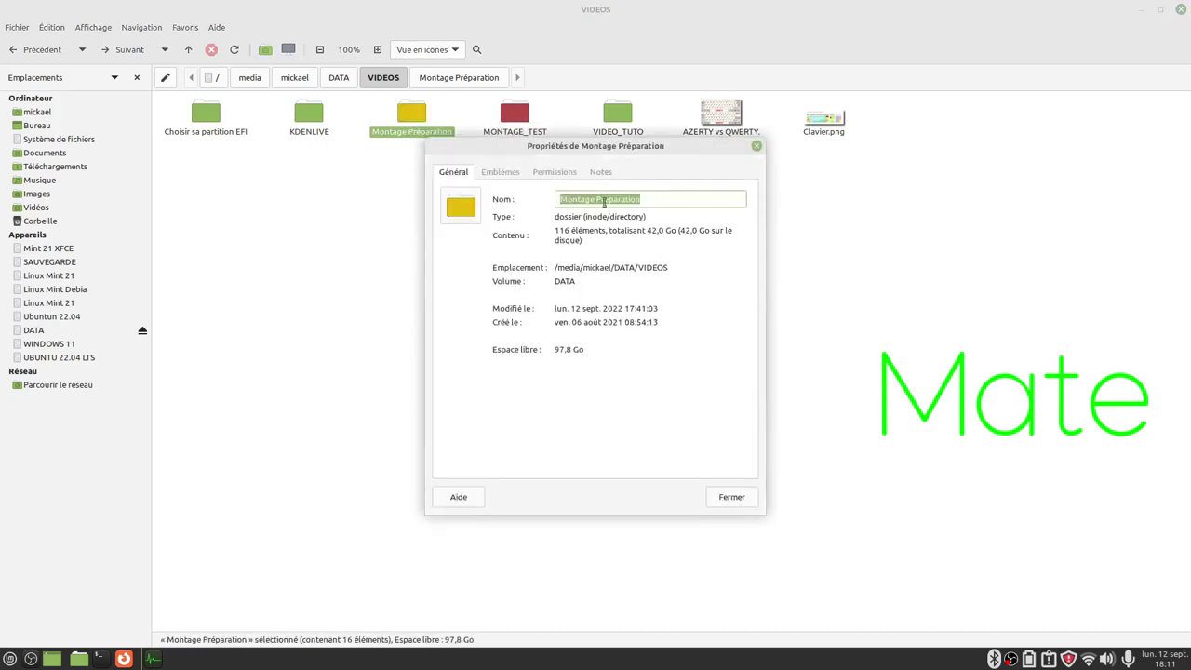
{"action": "left_click", "coordinate": [553, 173]}
{"action": "left_click", "coordinate": [502, 173]}
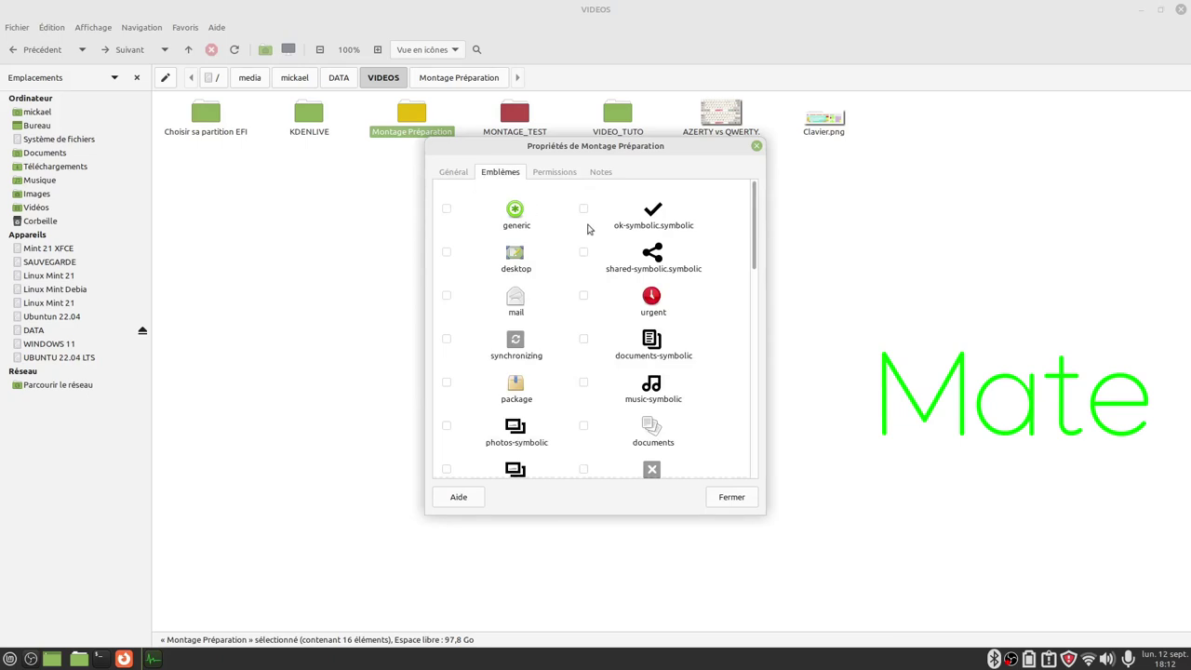
{"action": "left_click", "coordinate": [745, 503]}
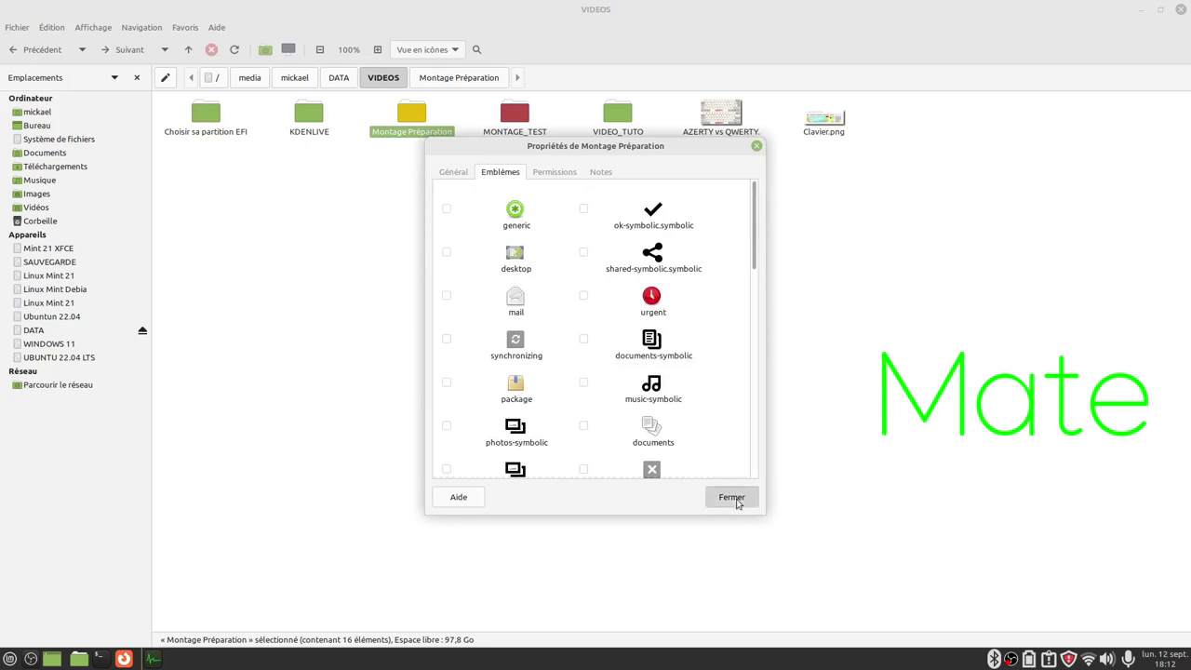
- Open the Montage Préparation folder and add it to the file manager's favourites
{"action": "double_click", "coordinate": [410, 110]}
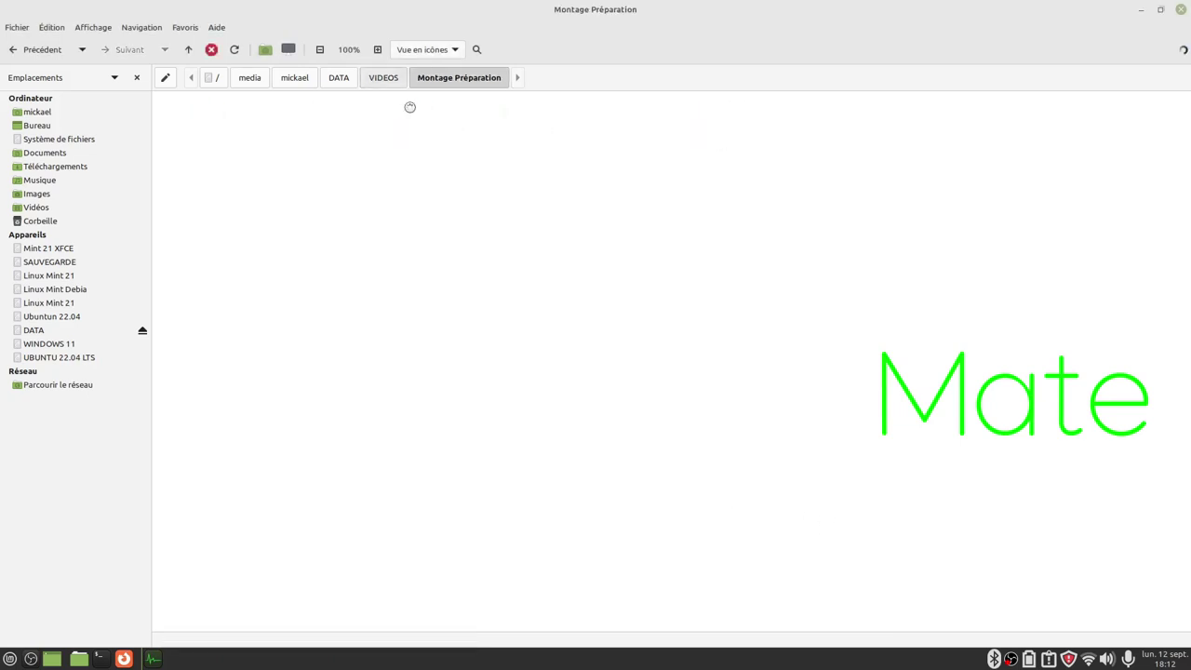
{"action": "left_click", "coordinate": [181, 28]}
{"action": "left_click", "coordinate": [213, 47]}
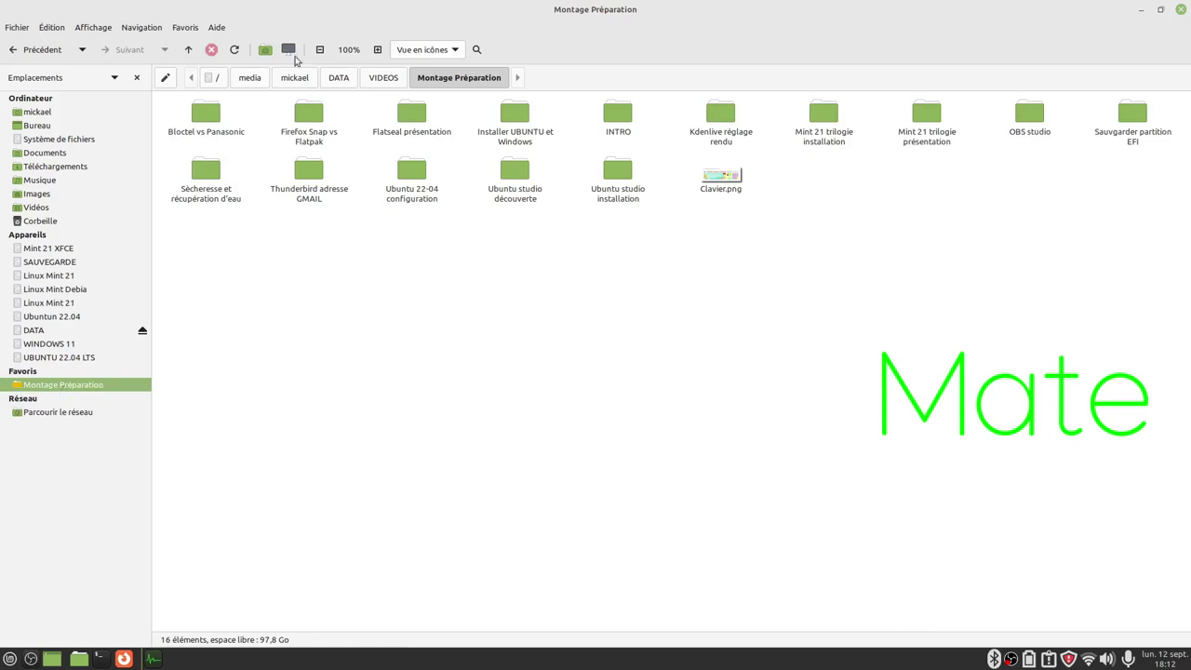
- Return to the VIDEOS folder, open MONTAGE_TEST and add it to the favourites
{"action": "left_click", "coordinate": [382, 77]}
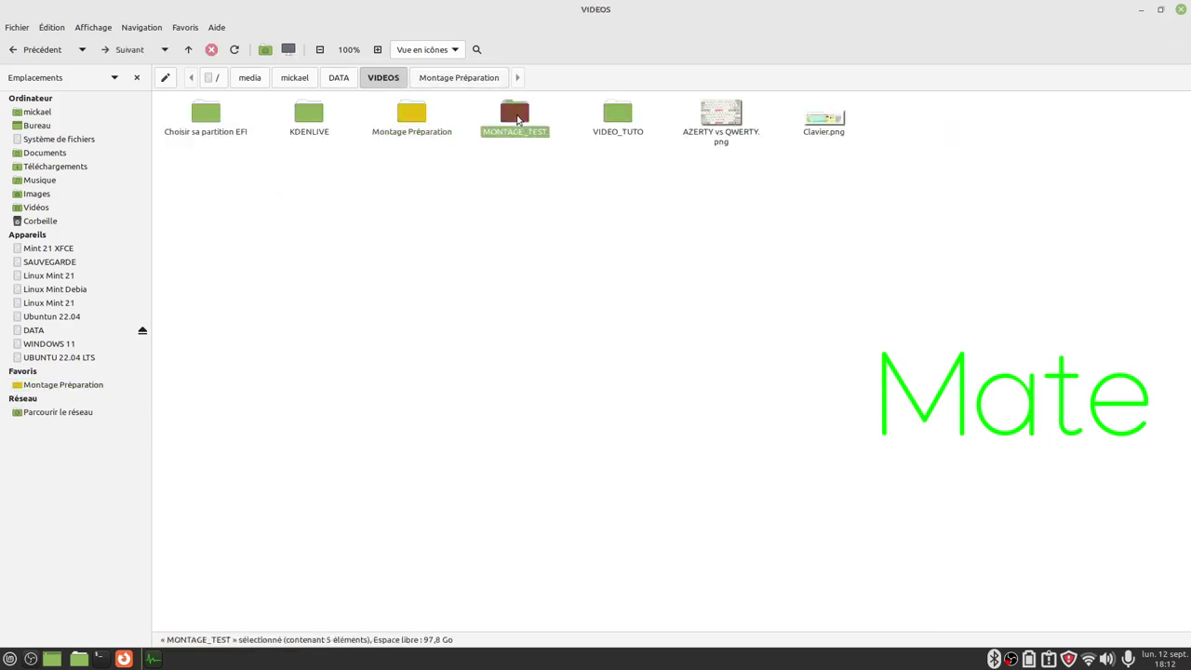
{"action": "double_click", "coordinate": [515, 116]}
{"action": "left_click", "coordinate": [188, 27]}
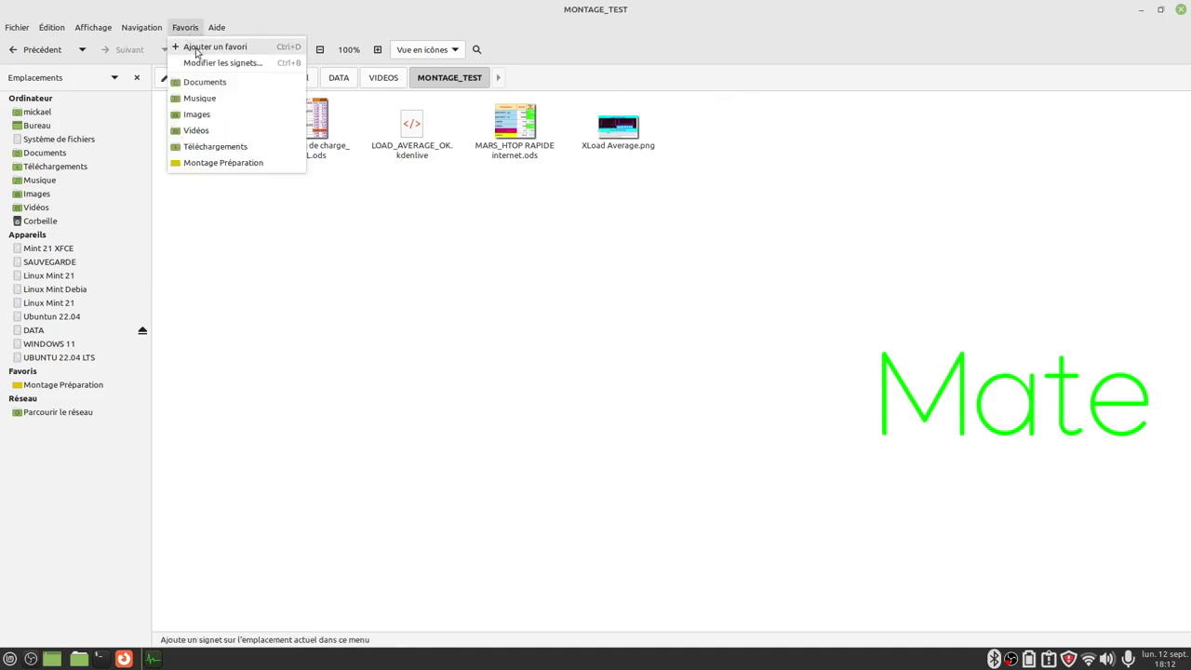
{"action": "left_click", "coordinate": [195, 47]}
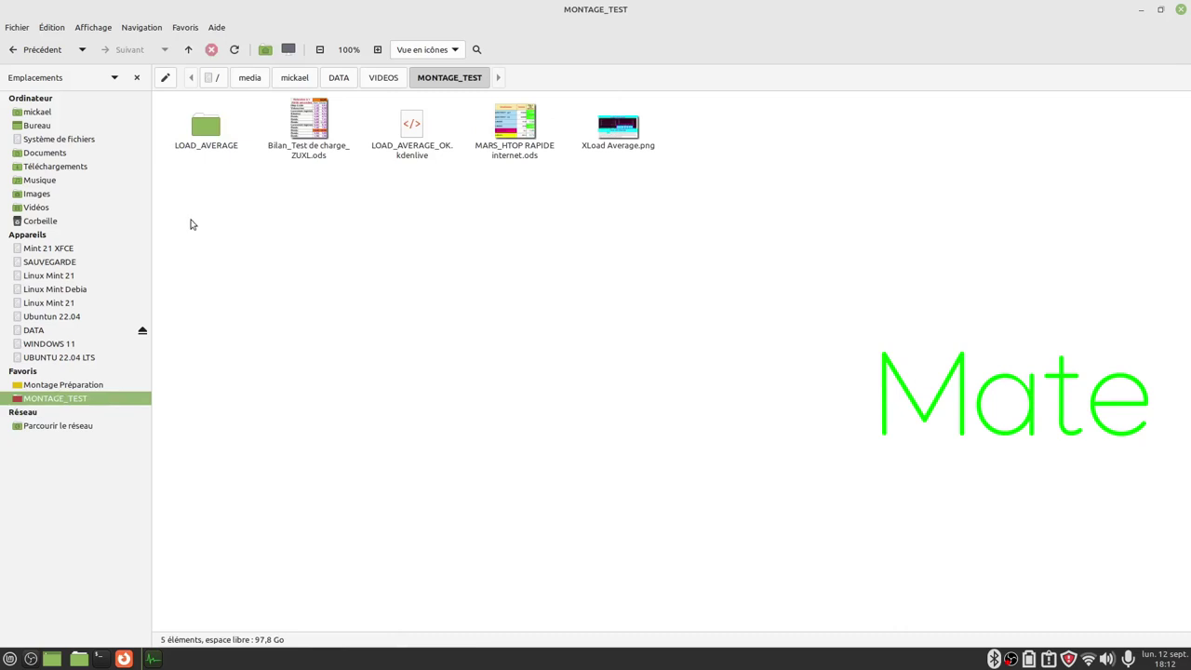
- Open the Centre de contrôle to view its administration, hardware, network, appearance and personal settings
{"action": "left_click", "coordinate": [9, 659]}
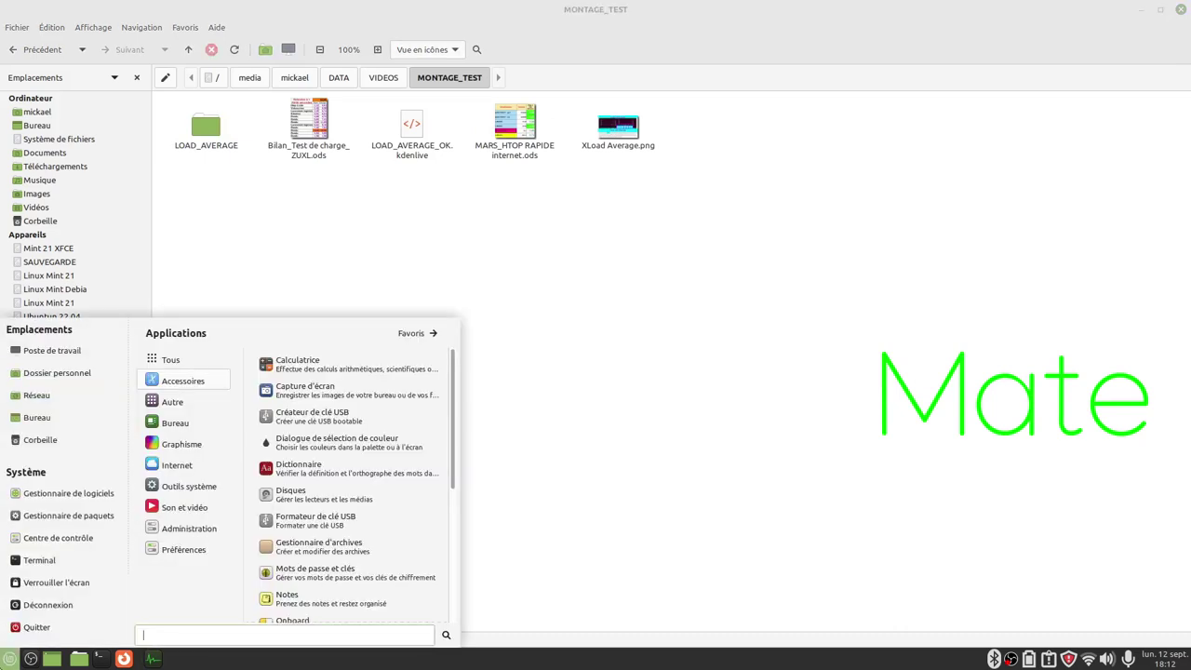
{"action": "left_click", "coordinate": [43, 542]}
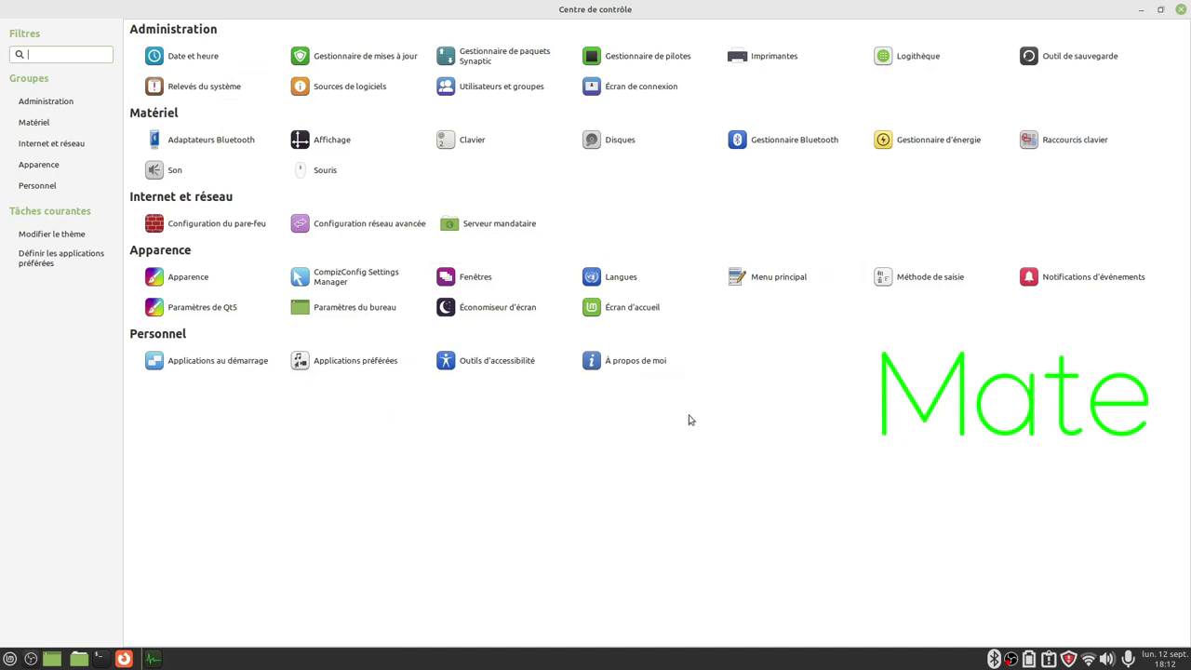
- Examine the Thème, Arrière-plan, Polices and Interface settings of the Apparence preferences, and close them
{"action": "left_click", "coordinate": [187, 282]}
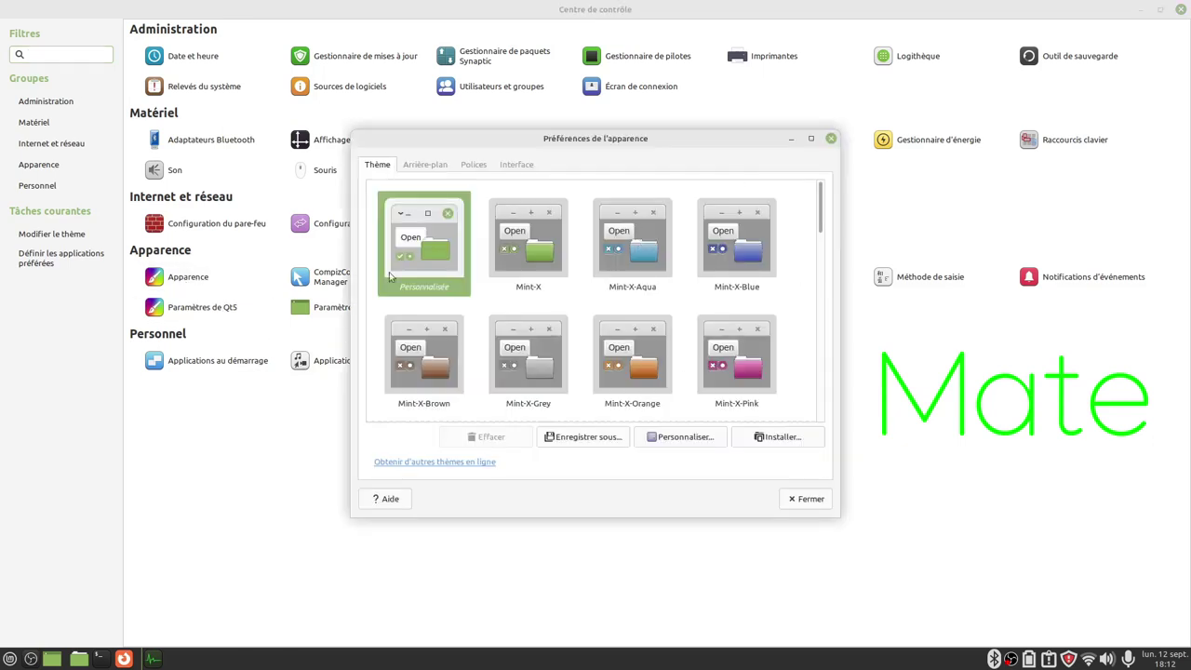
{"action": "left_click", "coordinate": [437, 165]}
{"action": "left_click", "coordinate": [467, 166]}
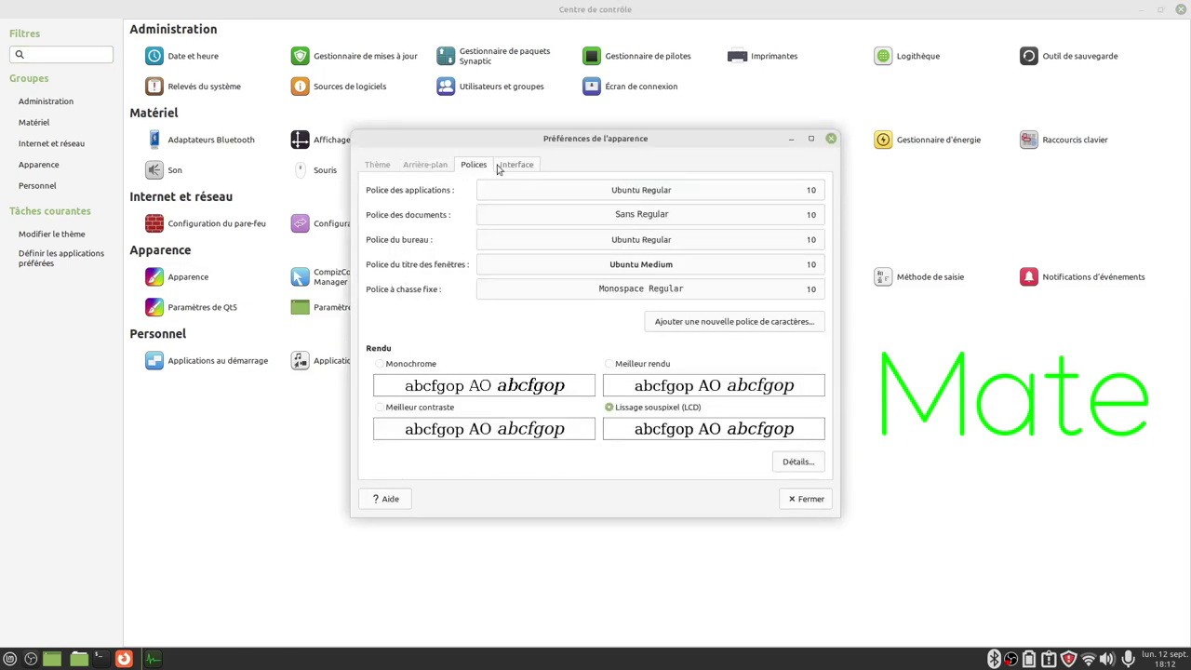
{"action": "left_click", "coordinate": [510, 166]}
{"action": "left_click", "coordinate": [377, 165]}
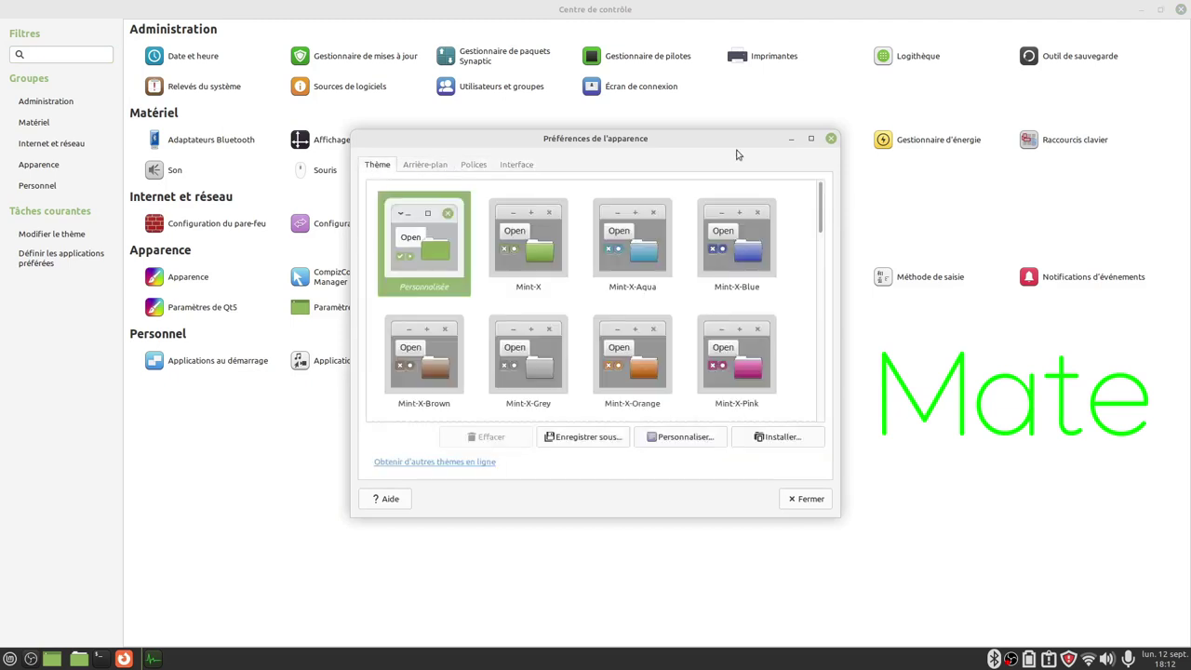
{"action": "left_click", "coordinate": [831, 140]}
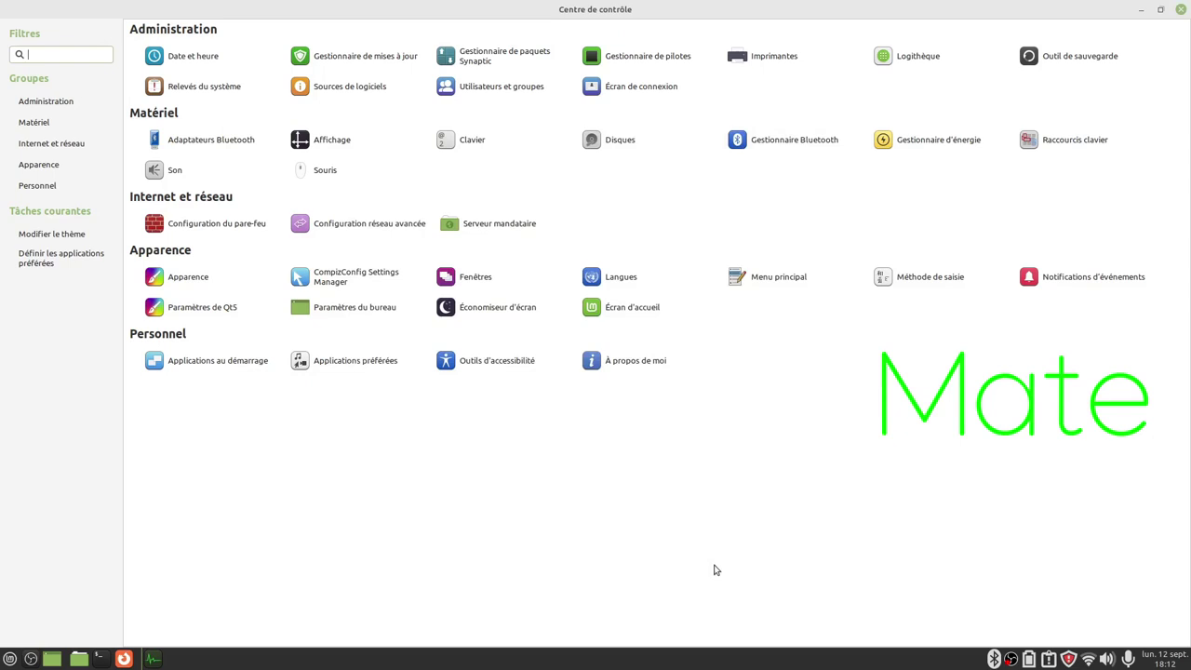
- Open the Menu principal editor and compare its Graphisme entries with those in the application menu
{"action": "left_click", "coordinate": [771, 279]}
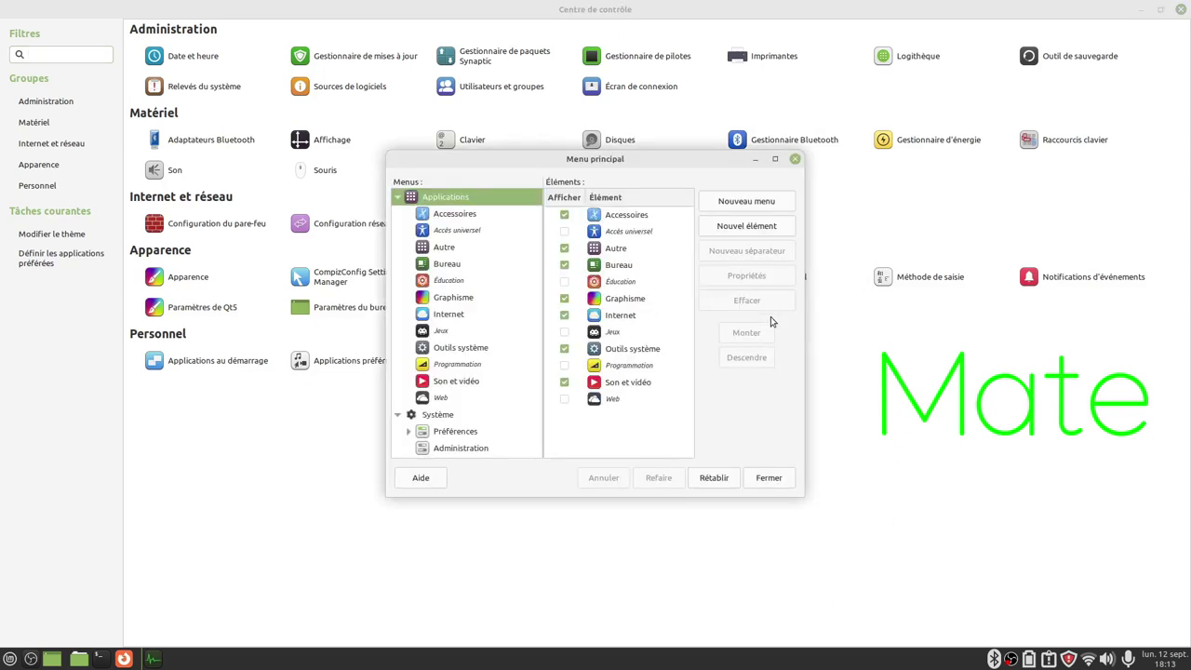
{"action": "left_click", "coordinate": [9, 659]}
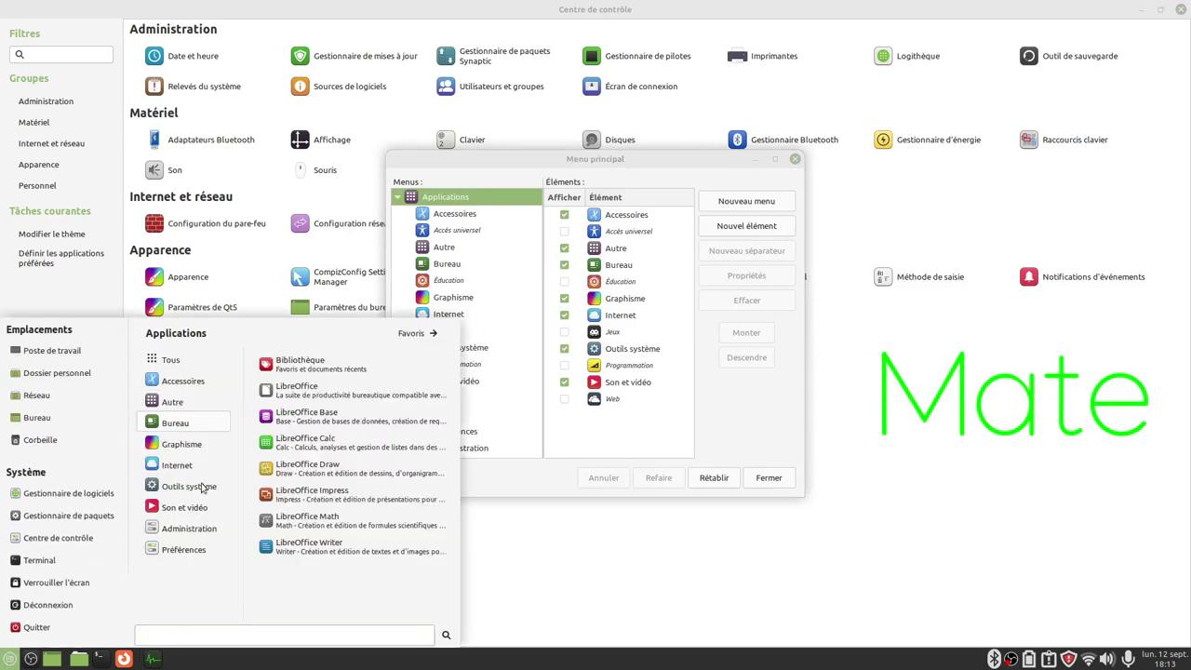
{"action": "left_click", "coordinate": [186, 446]}
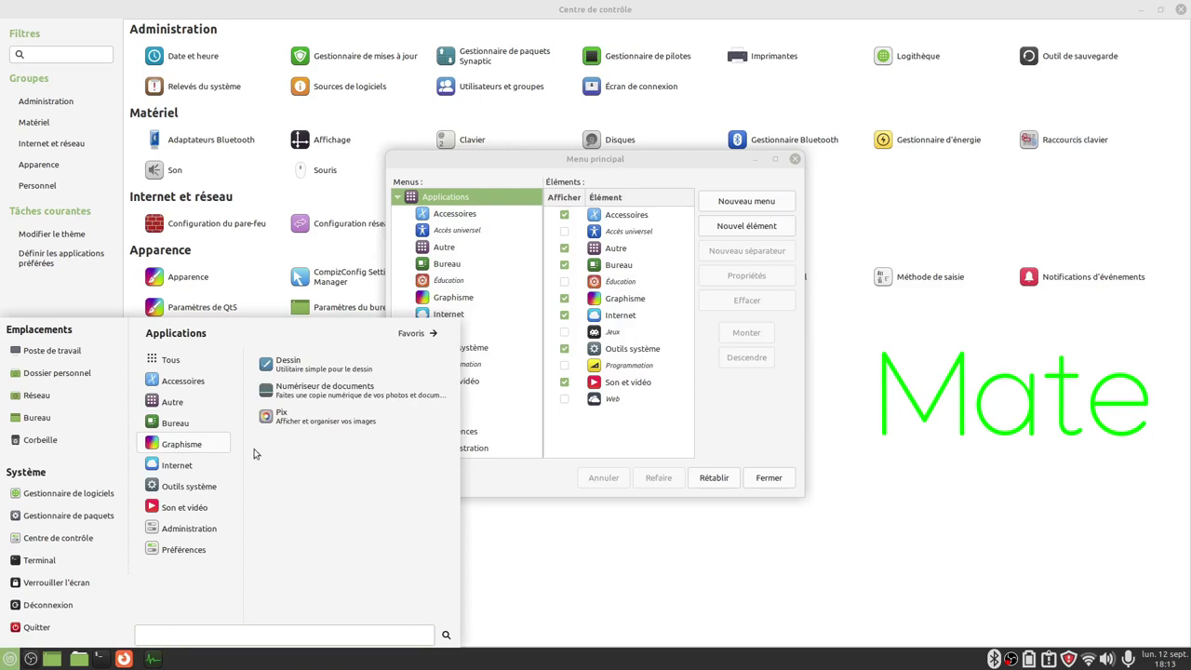
{"action": "left_click", "coordinate": [527, 279]}
{"action": "left_click", "coordinate": [521, 265]}
{"action": "left_click", "coordinate": [488, 298]}
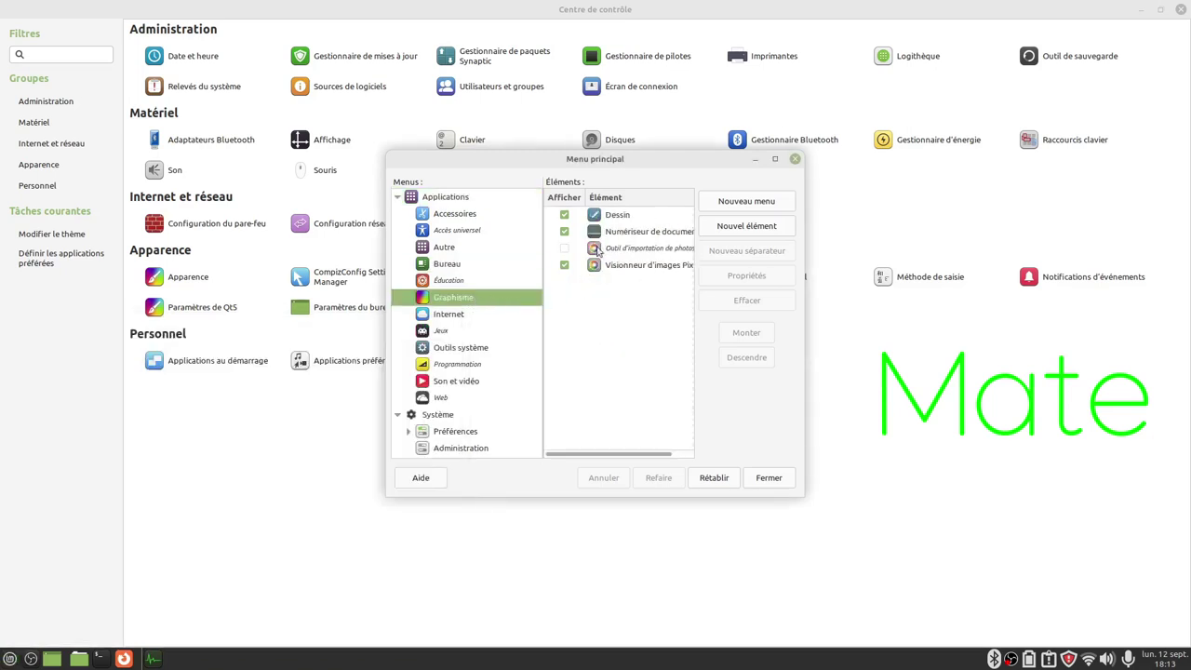
{"action": "left_click", "coordinate": [794, 160]}
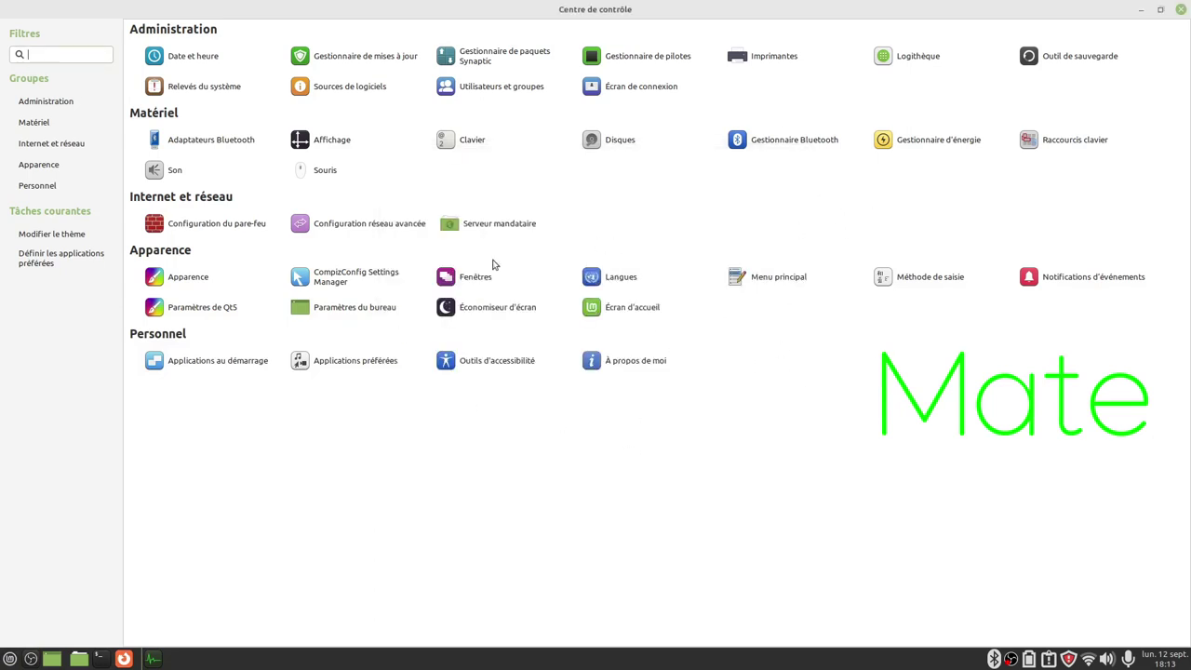
- Search the Logithèque for kdenlive, view its Flathub and standard package pages, and close the Logithèque and Centre de contrôle
{"action": "left_click", "coordinate": [10, 659]}
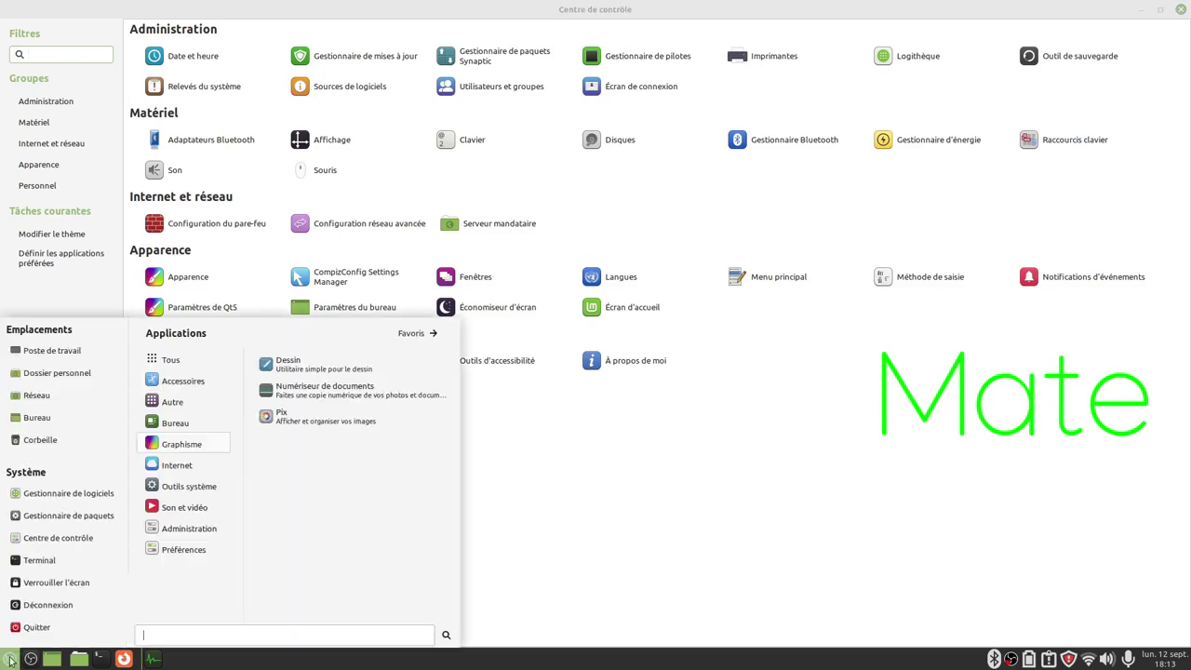
{"action": "left_click", "coordinate": [33, 498]}
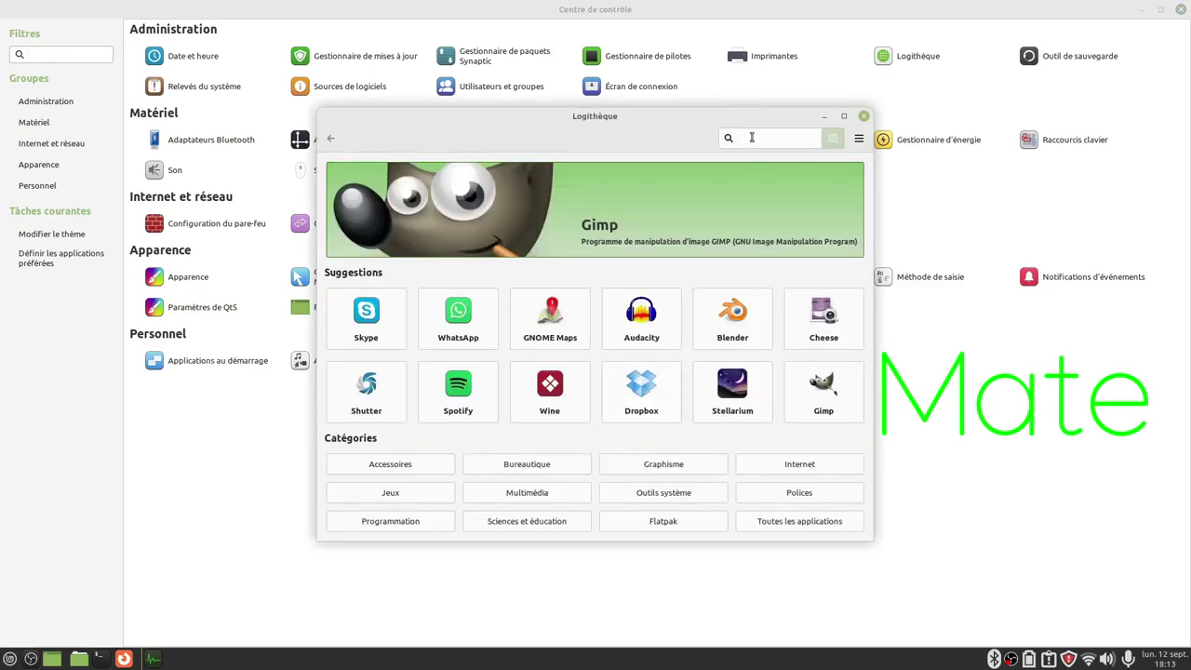
{"action": "type", "text": "kdenlive"}
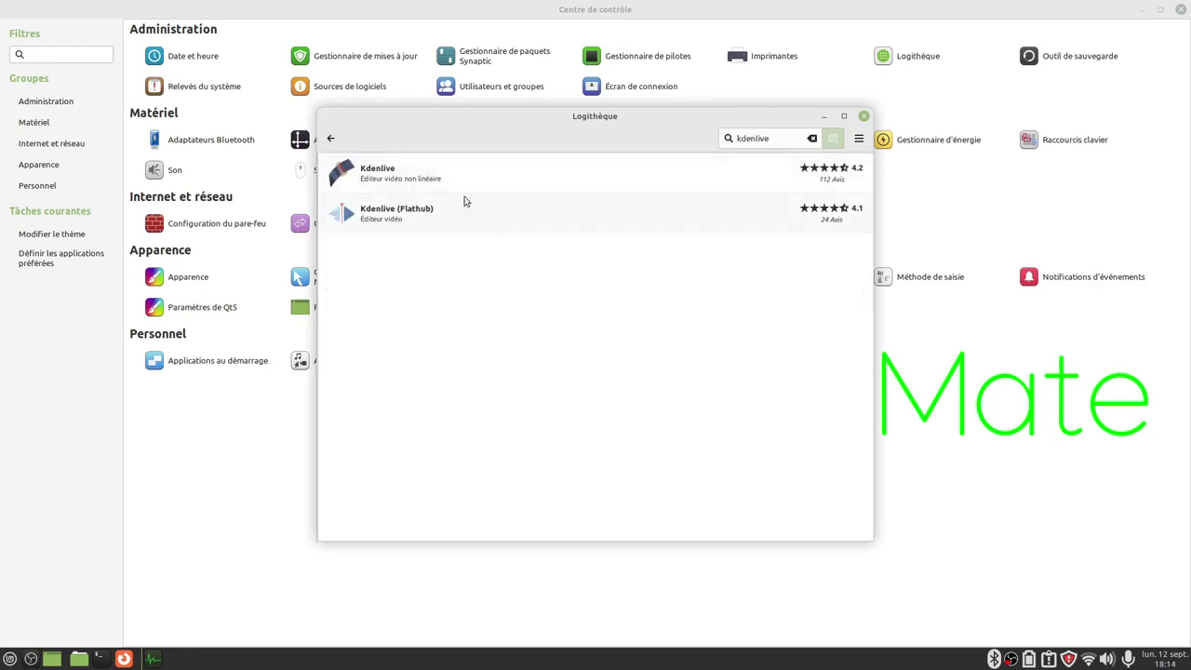
{"action": "left_click", "coordinate": [421, 224]}
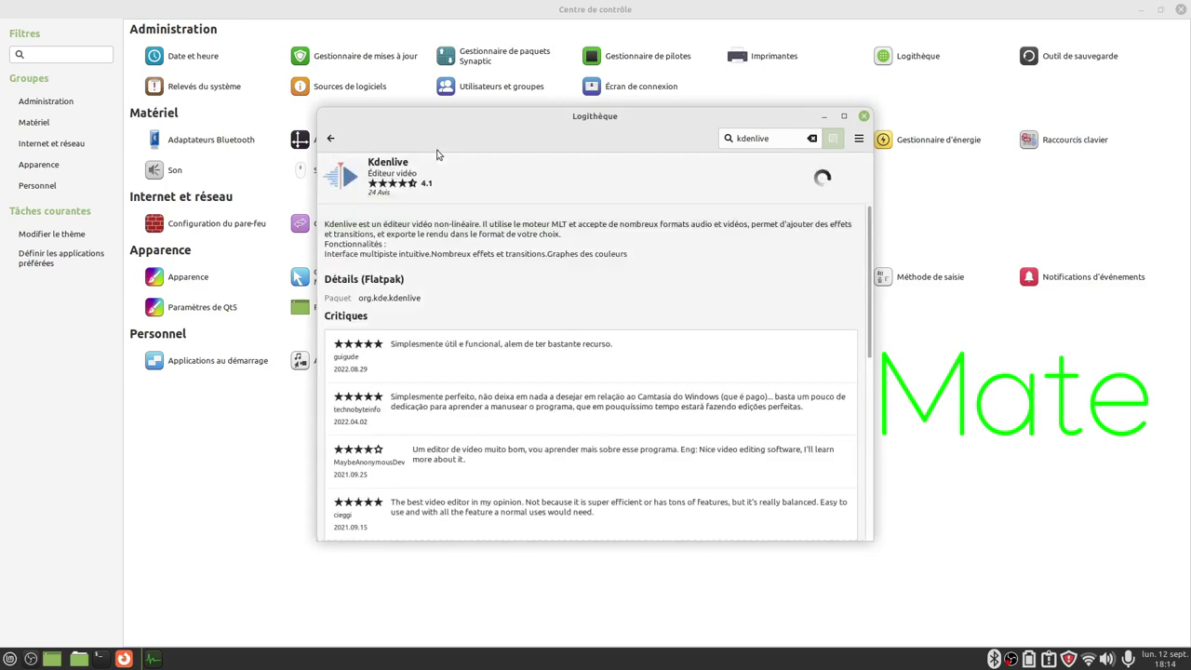
{"action": "left_click", "coordinate": [329, 138]}
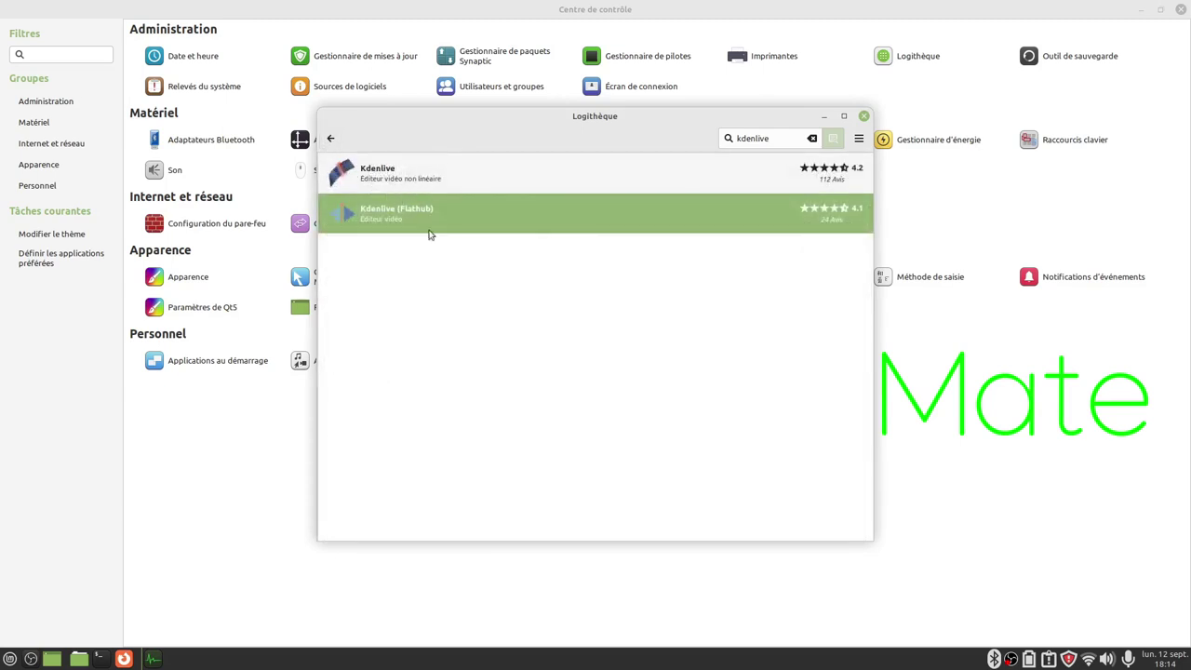
{"action": "left_click", "coordinate": [484, 165]}
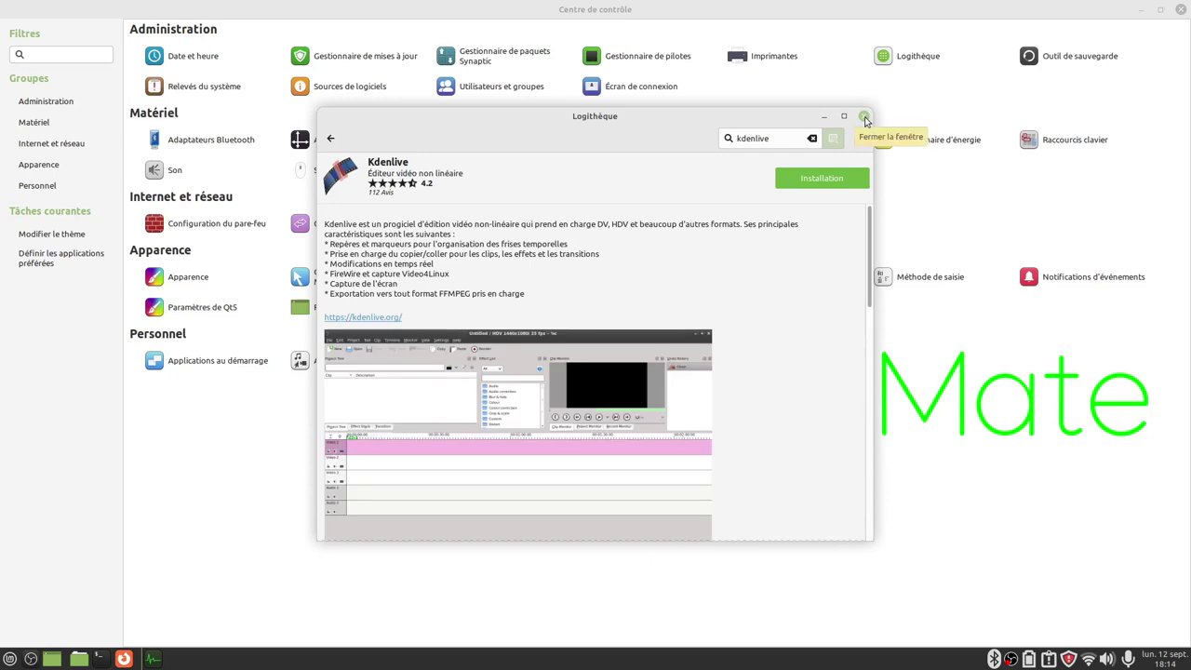
{"action": "left_click", "coordinate": [864, 117]}
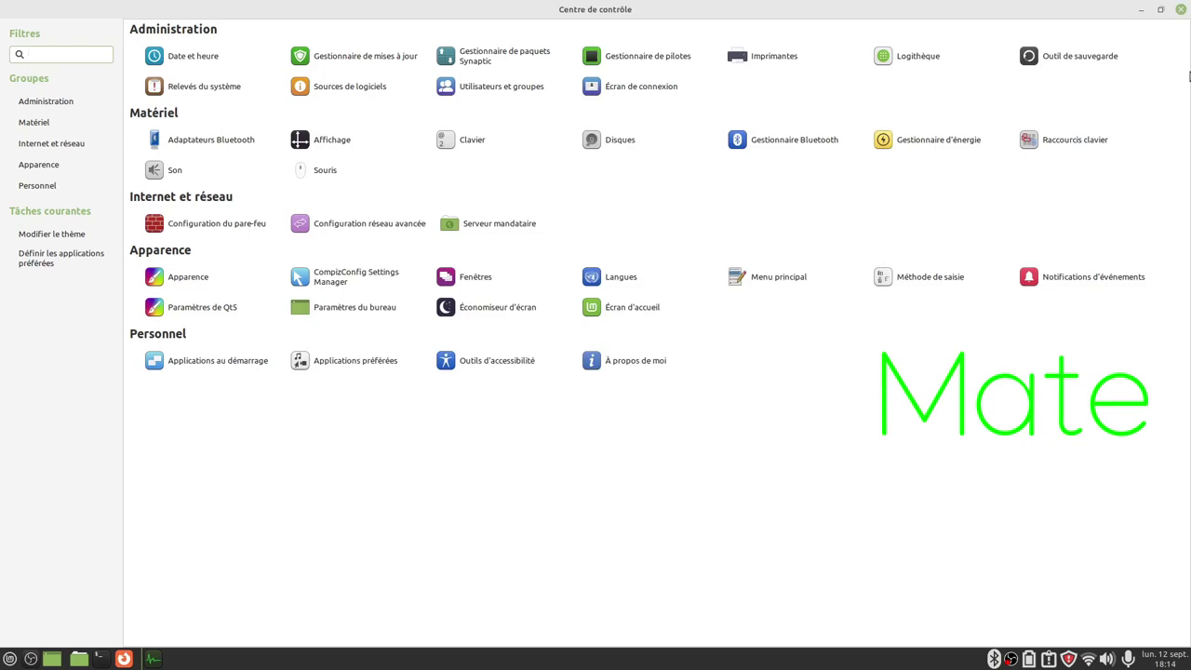
{"action": "left_click", "coordinate": [1182, 10]}
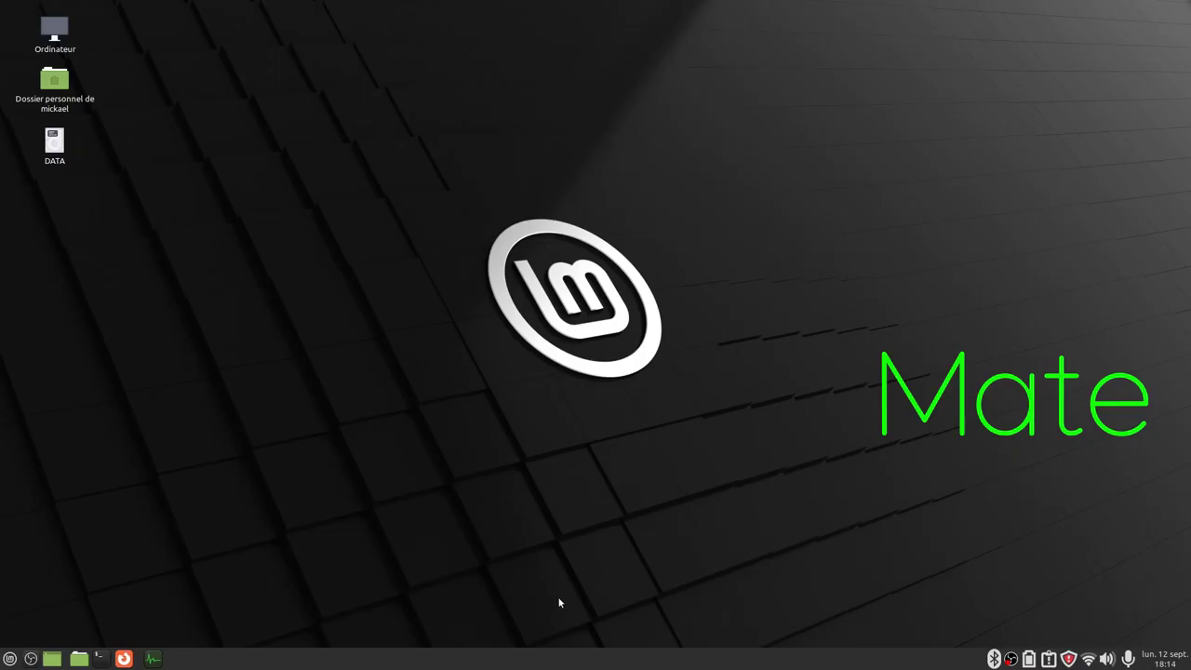
- Enable Masquer automatiquement for the desktop panel, view its Arrière-plan options and set its size to 46 pixels
{"action": "right_click", "coordinate": [543, 658]}
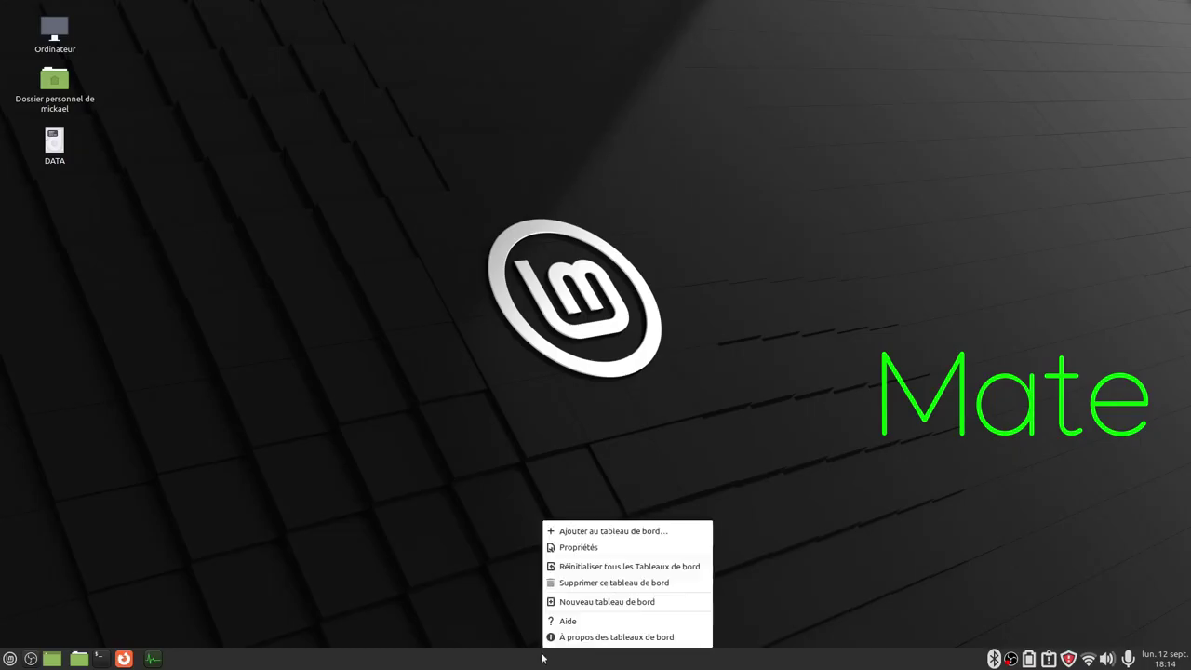
{"action": "left_click", "coordinate": [599, 551]}
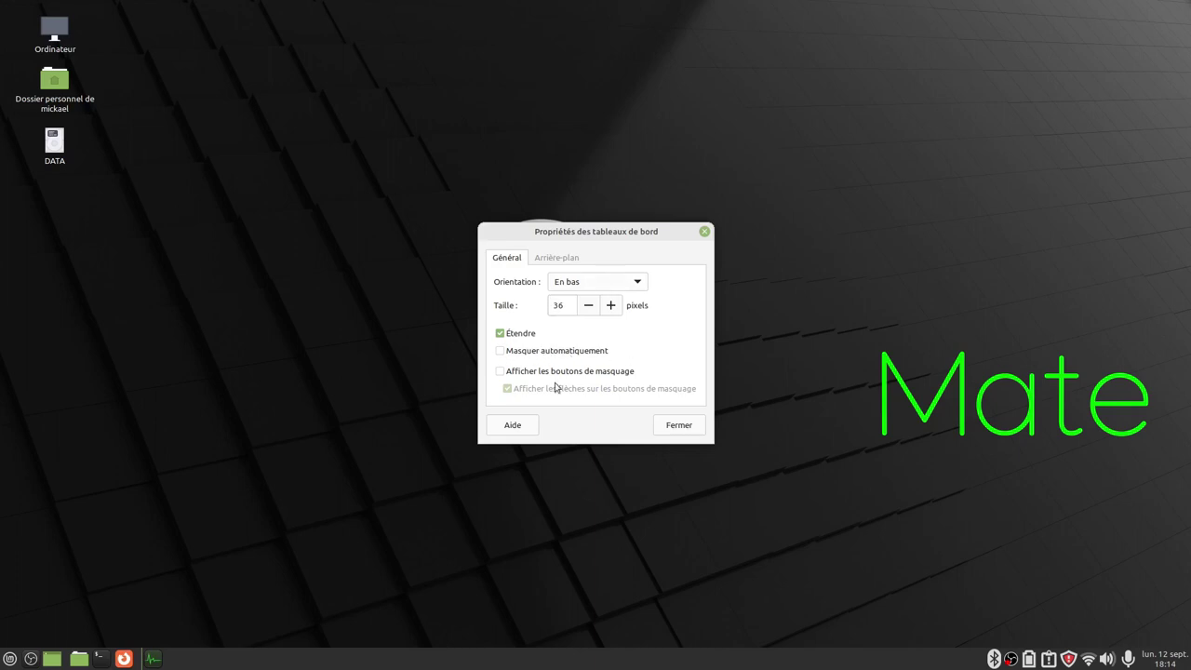
{"action": "left_click", "coordinate": [502, 352]}
{"action": "left_click", "coordinate": [559, 258]}
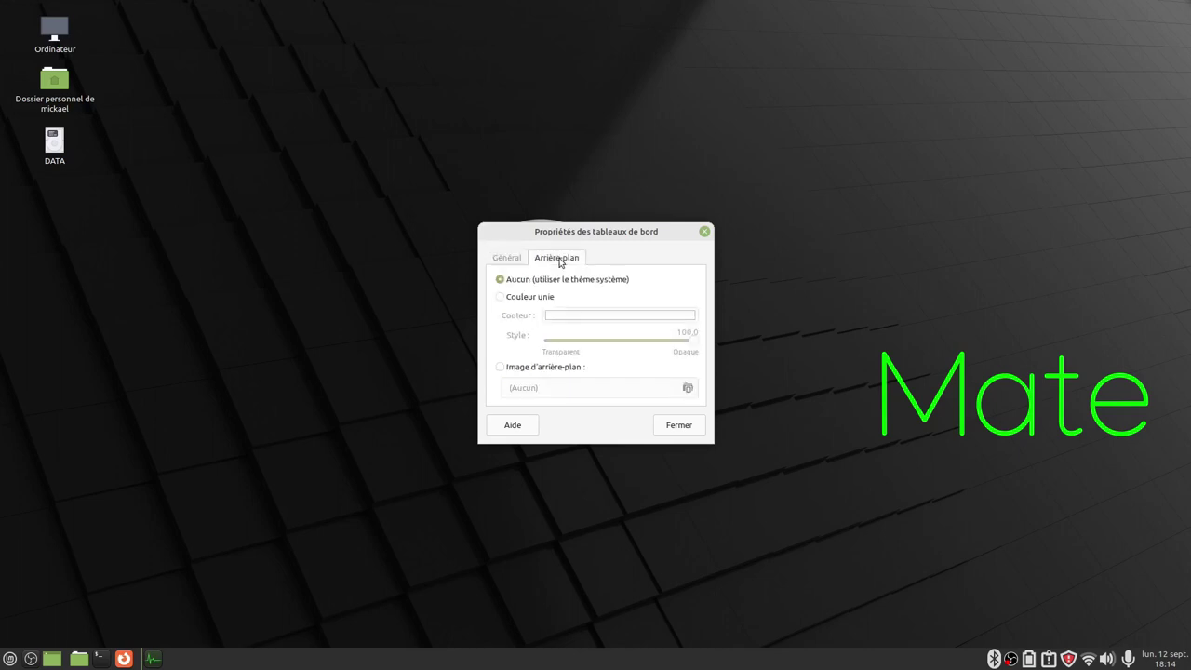
{"action": "left_click", "coordinate": [503, 259]}
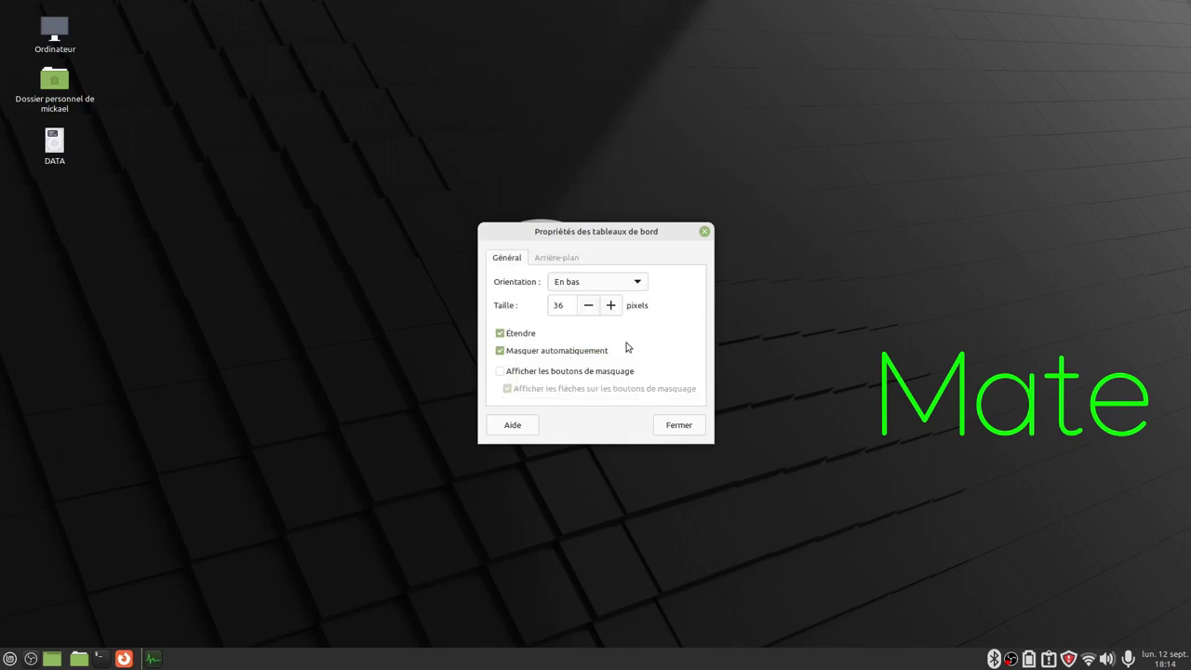
{"action": "left_click_drag", "start_coordinate": [610, 306], "coordinate": [591, 313]}
{"action": "left_click", "coordinate": [588, 306]}
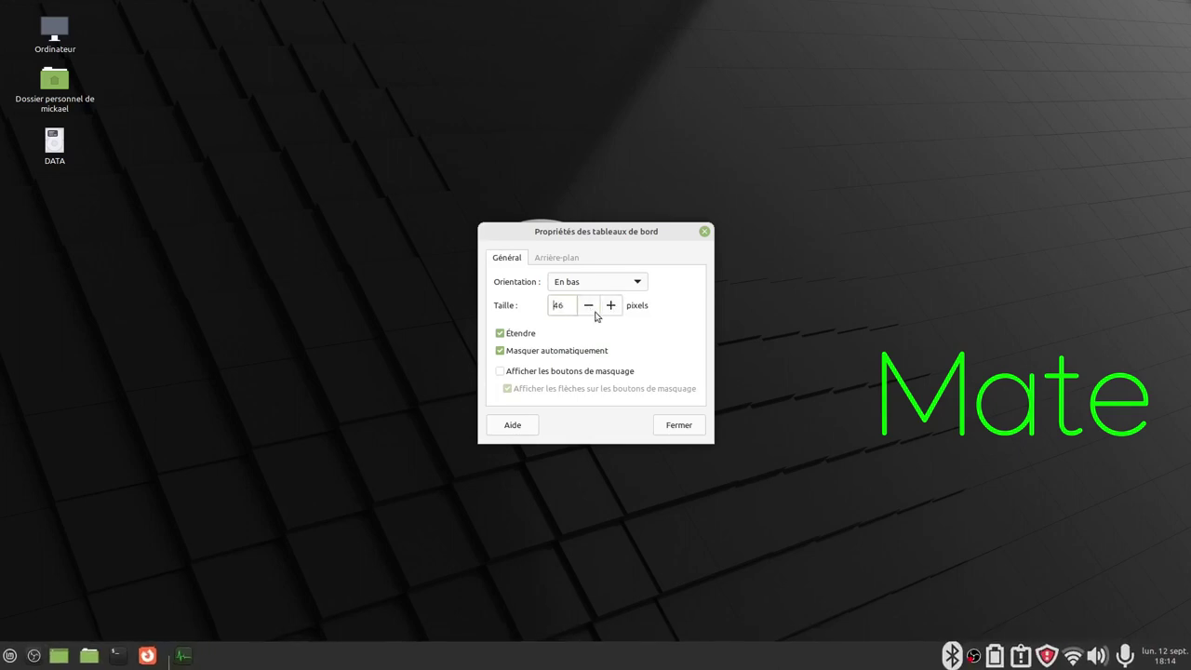
- Try the panel orientation À gauche and restore it to En bas
{"action": "left_click", "coordinate": [635, 284]}
{"action": "left_click", "coordinate": [554, 304]}
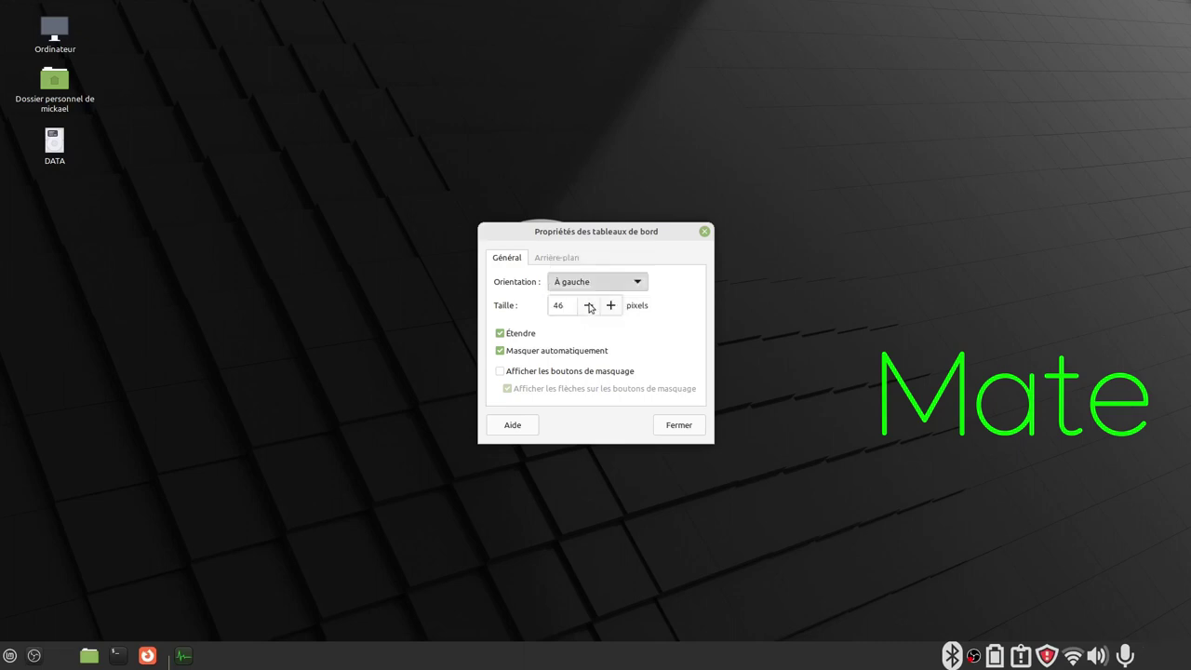
{"action": "left_click", "coordinate": [628, 283]}
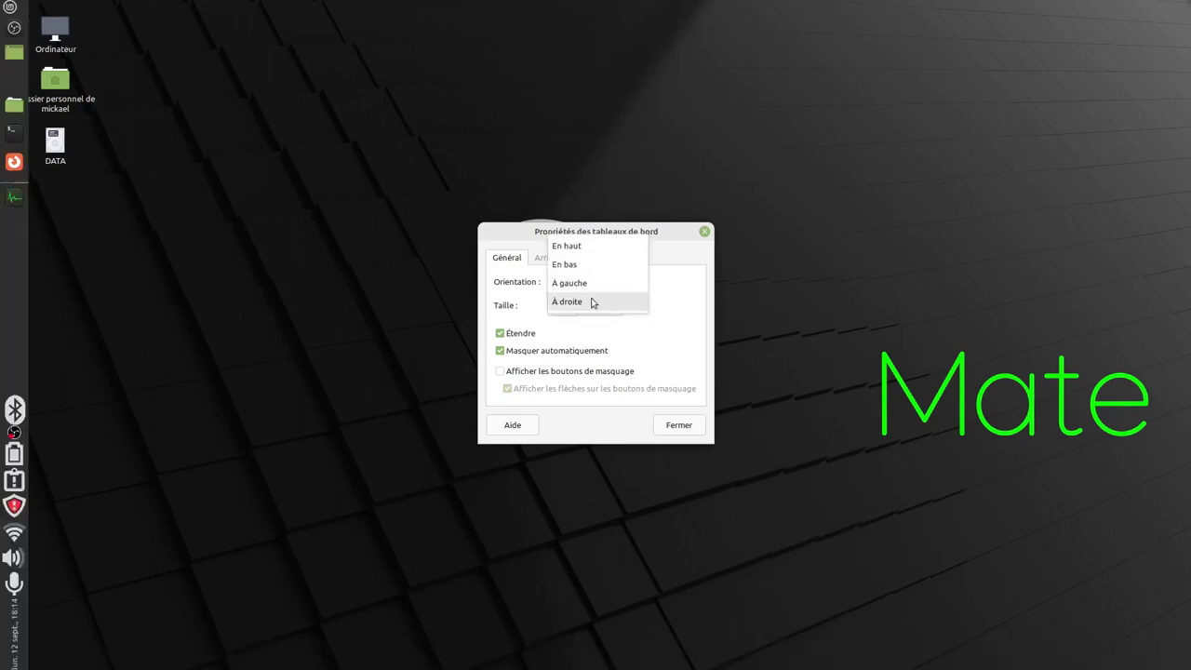
{"action": "left_click", "coordinate": [584, 264]}
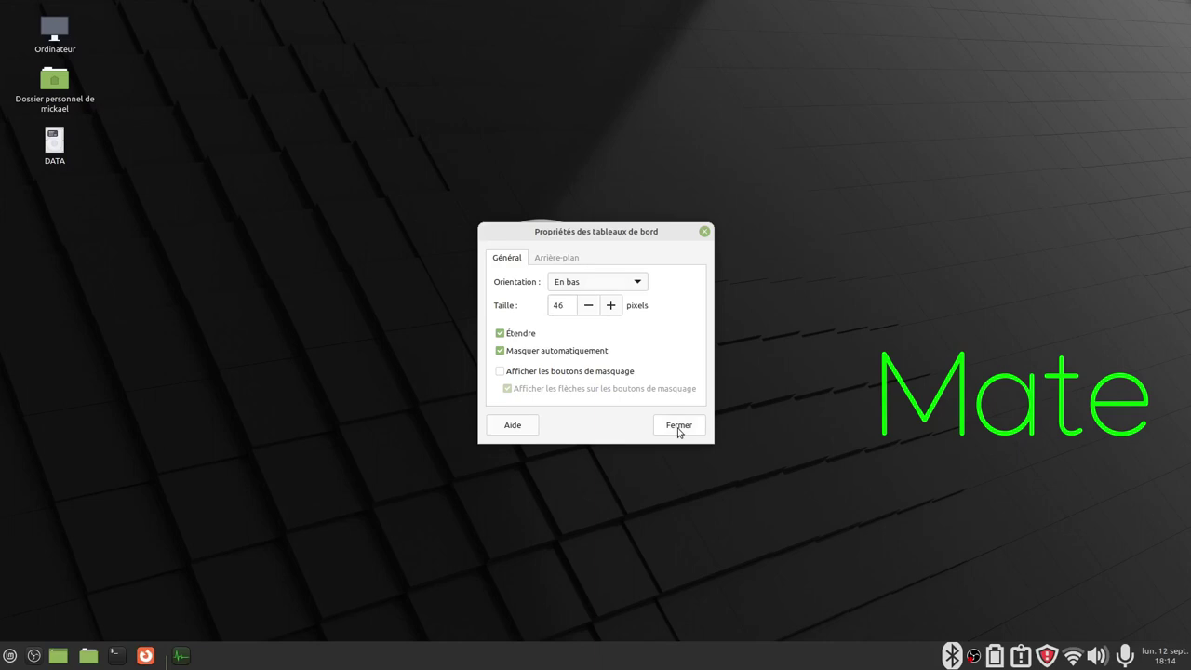
- Close the panel properties, reveal the hidden panel and view the Favoris in the application menu
{"action": "left_click", "coordinate": [680, 427]}
{"action": "mouse_move", "coordinate": [479, 668]}
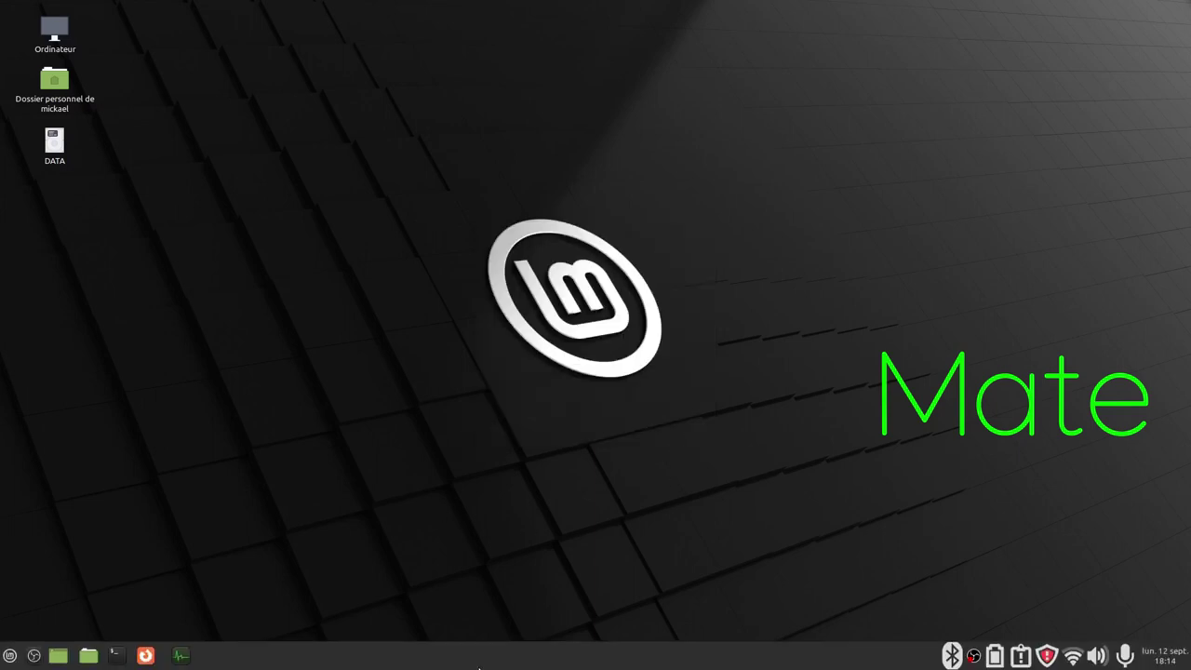
{"action": "key", "text": "super"}
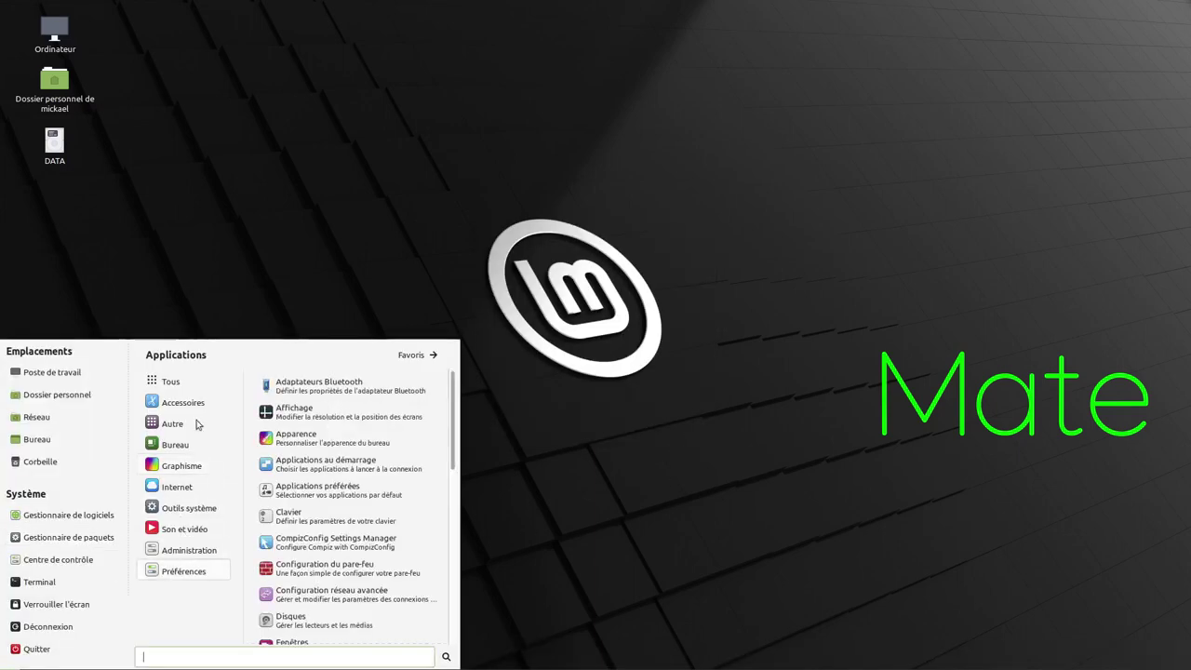
{"action": "left_click", "coordinate": [404, 359]}
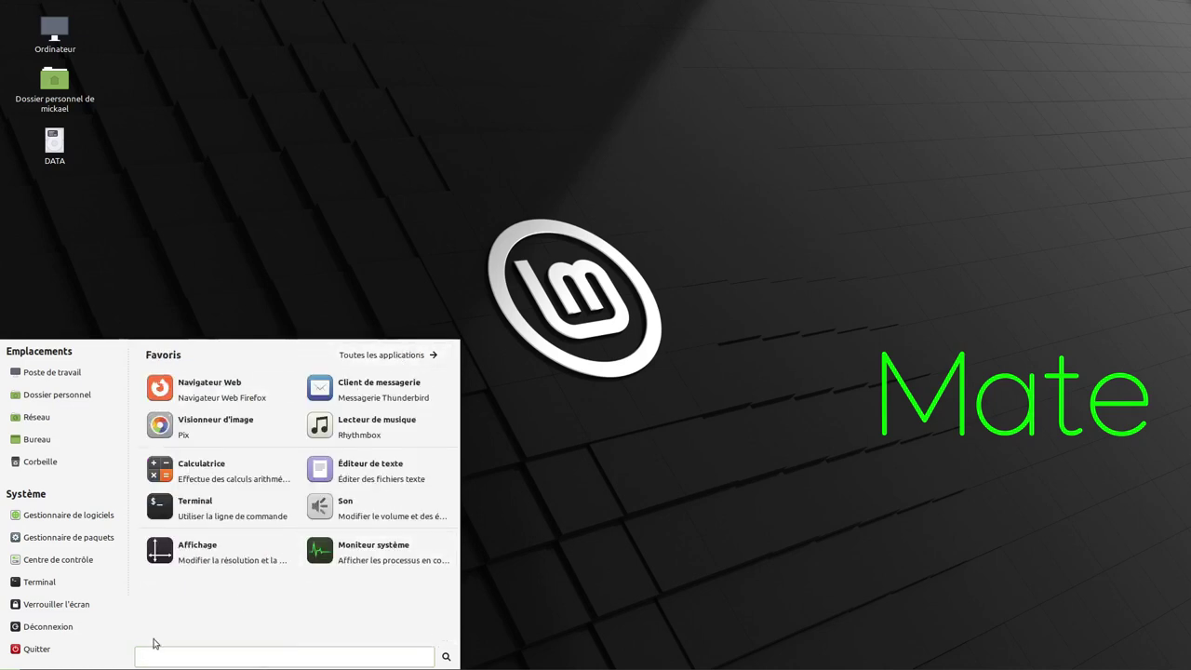
- Open the desktop background settings from the desktop and review all sections of the Apparence preferences
{"action": "right_click", "coordinate": [622, 584]}
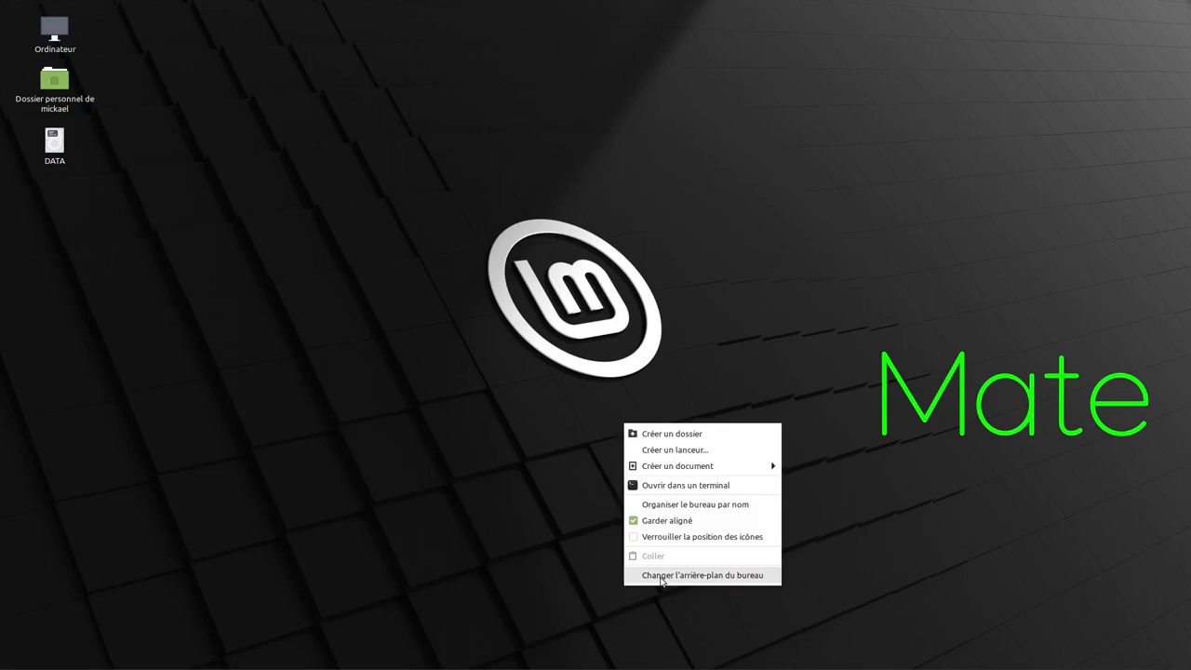
{"action": "left_click", "coordinate": [659, 576]}
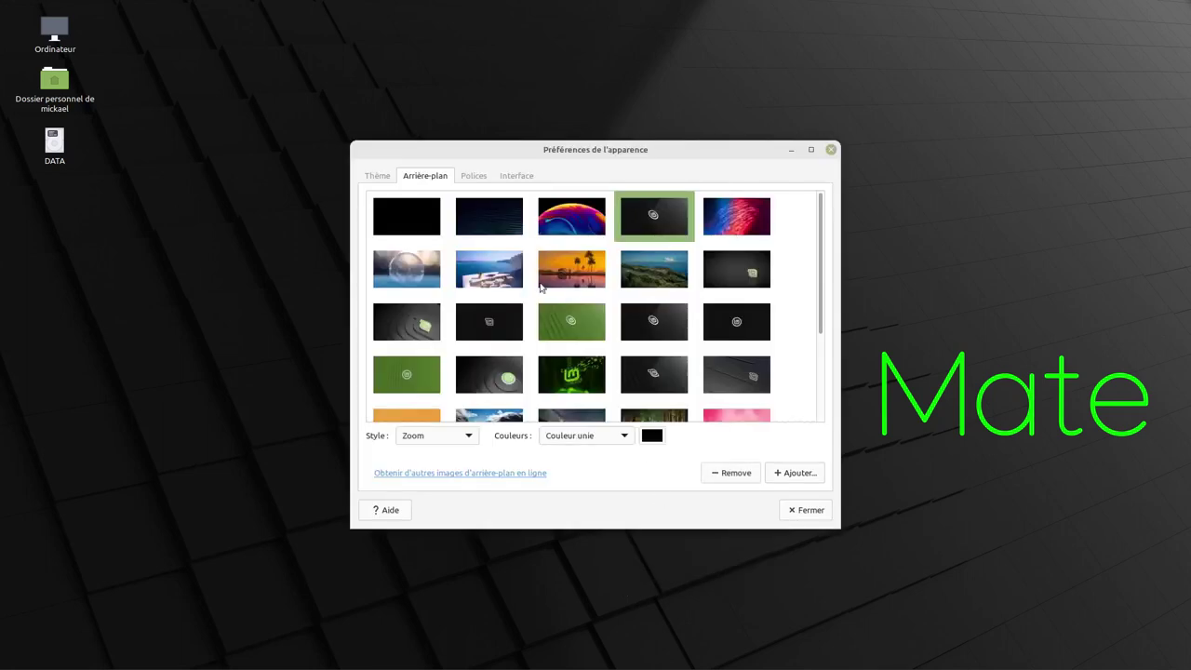
{"action": "left_click", "coordinate": [383, 177]}
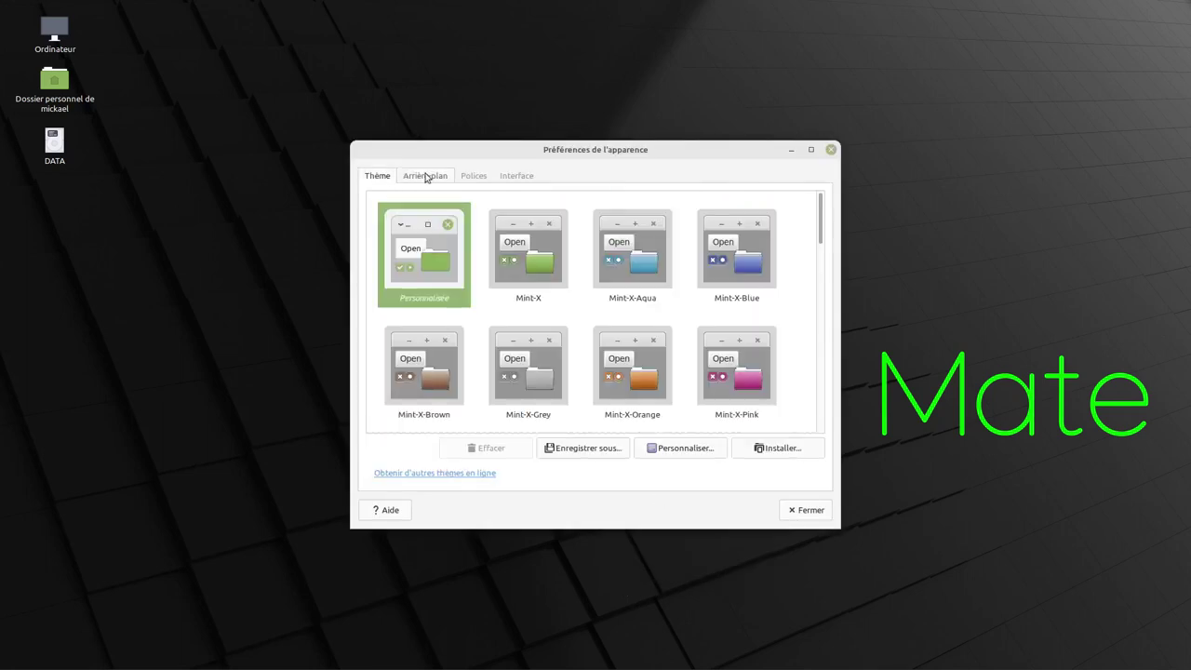
{"action": "left_click", "coordinate": [426, 177]}
{"action": "left_click", "coordinate": [473, 177]}
{"action": "left_click", "coordinate": [512, 176]}
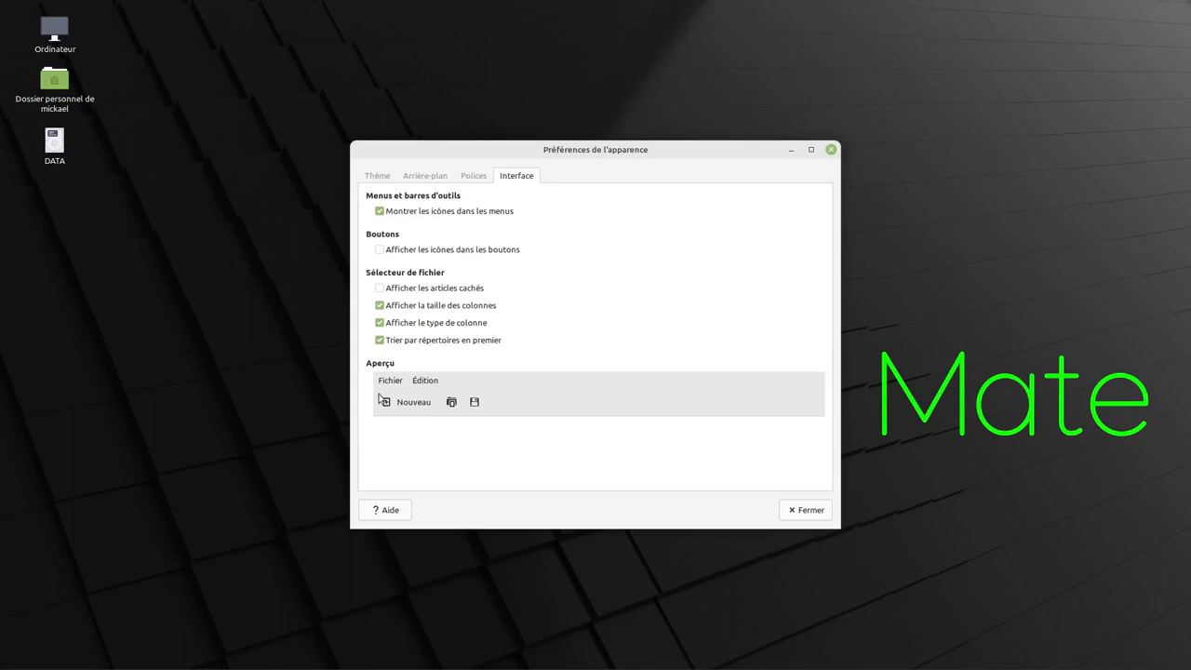
{"action": "left_click", "coordinate": [805, 510]}
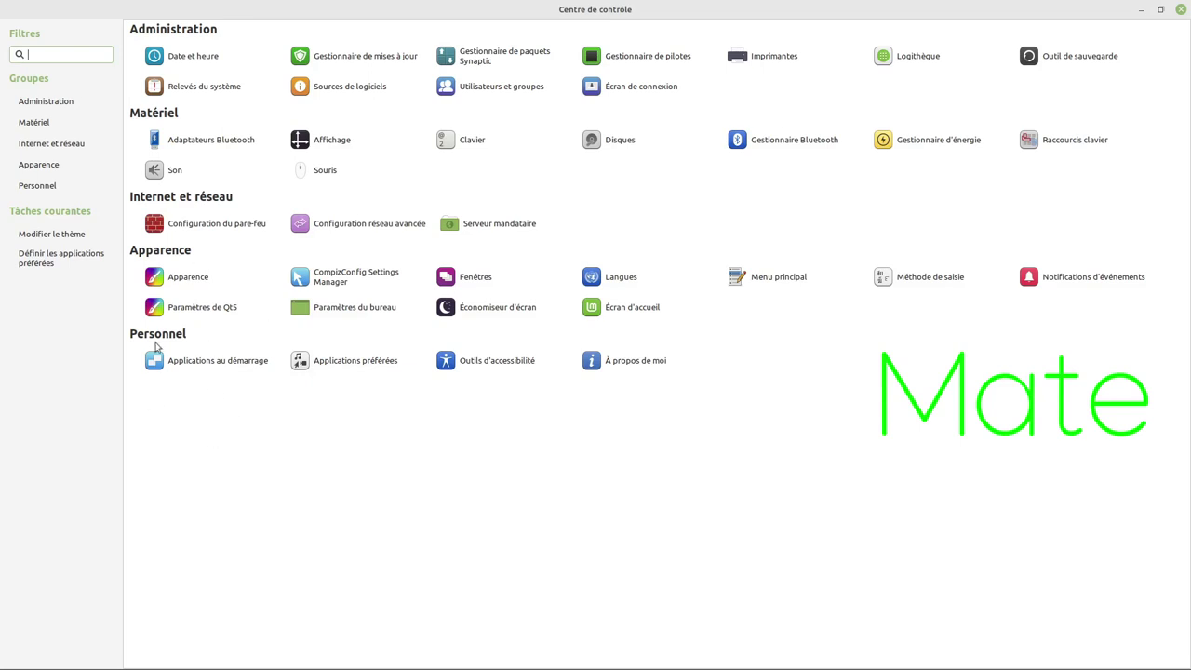
- Open the Applications au démarrage preferences, view the form for adding a startup program and close both without adding anything
{"action": "left_click", "coordinate": [195, 369]}
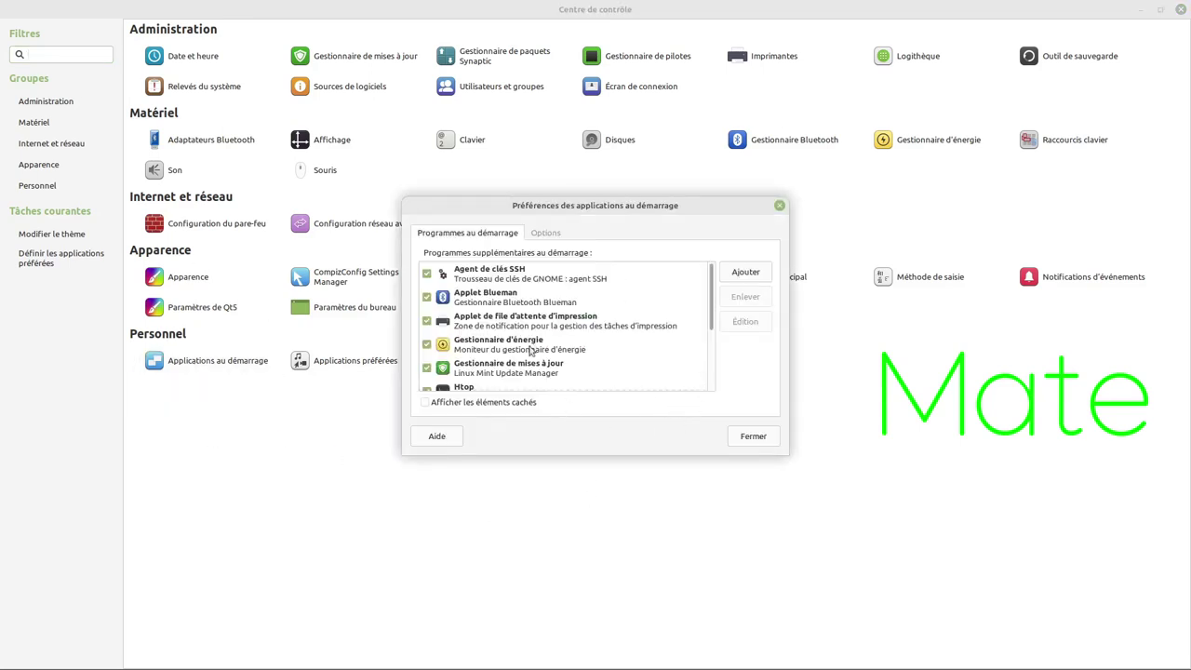
{"action": "left_click", "coordinate": [744, 272]}
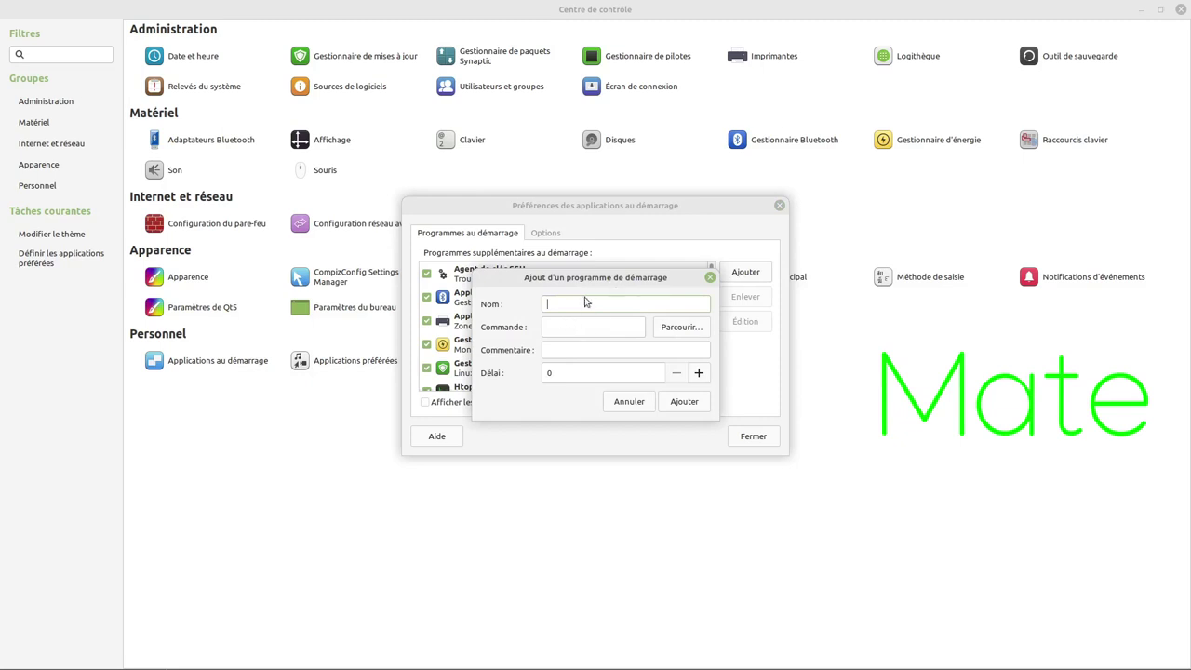
{"action": "left_click", "coordinate": [709, 278]}
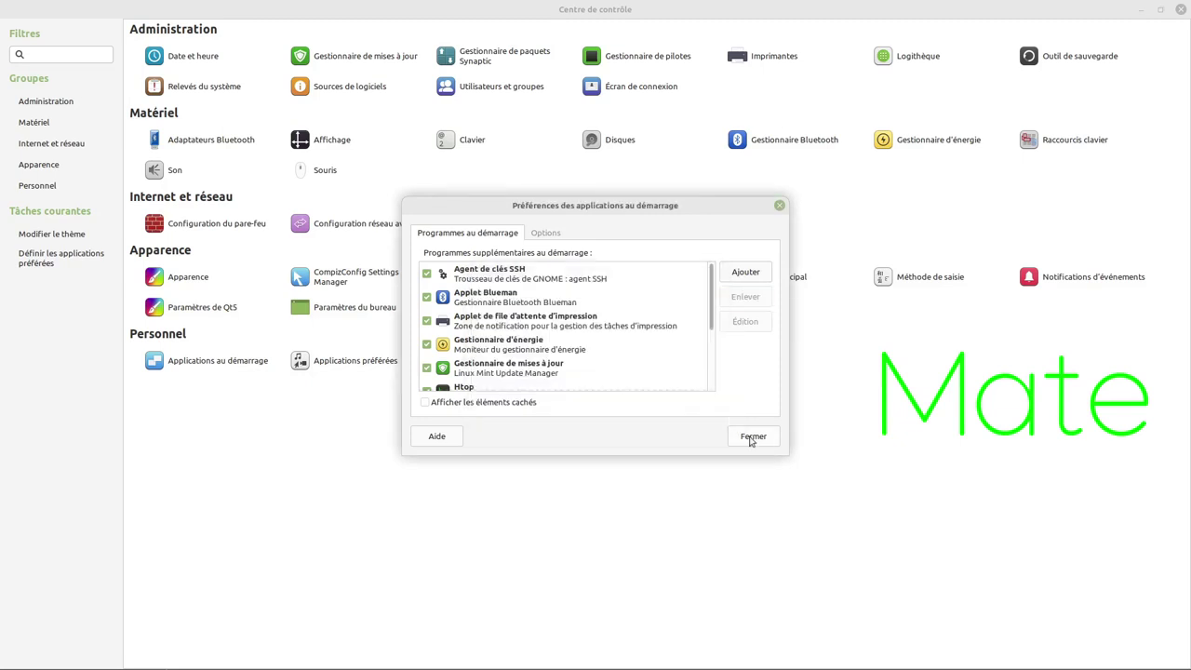
{"action": "left_click", "coordinate": [752, 437]}
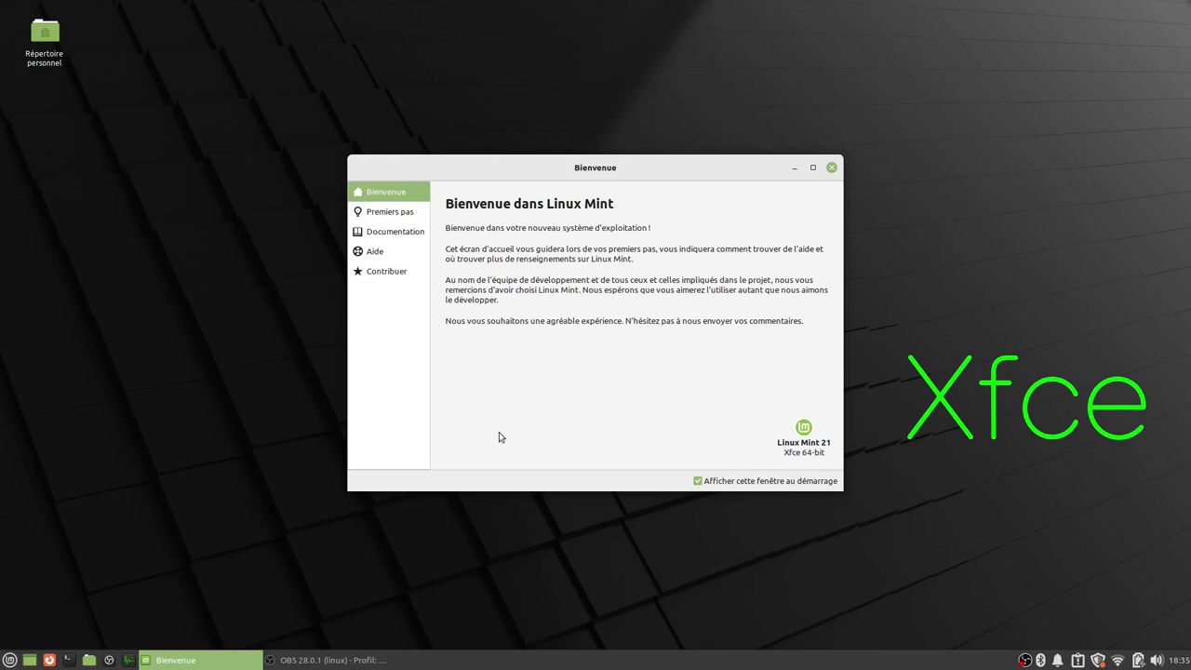
- Open the Xfce application menu and view its Récemment utilisées and Favoris lists
{"action": "left_click", "coordinate": [9, 660]}
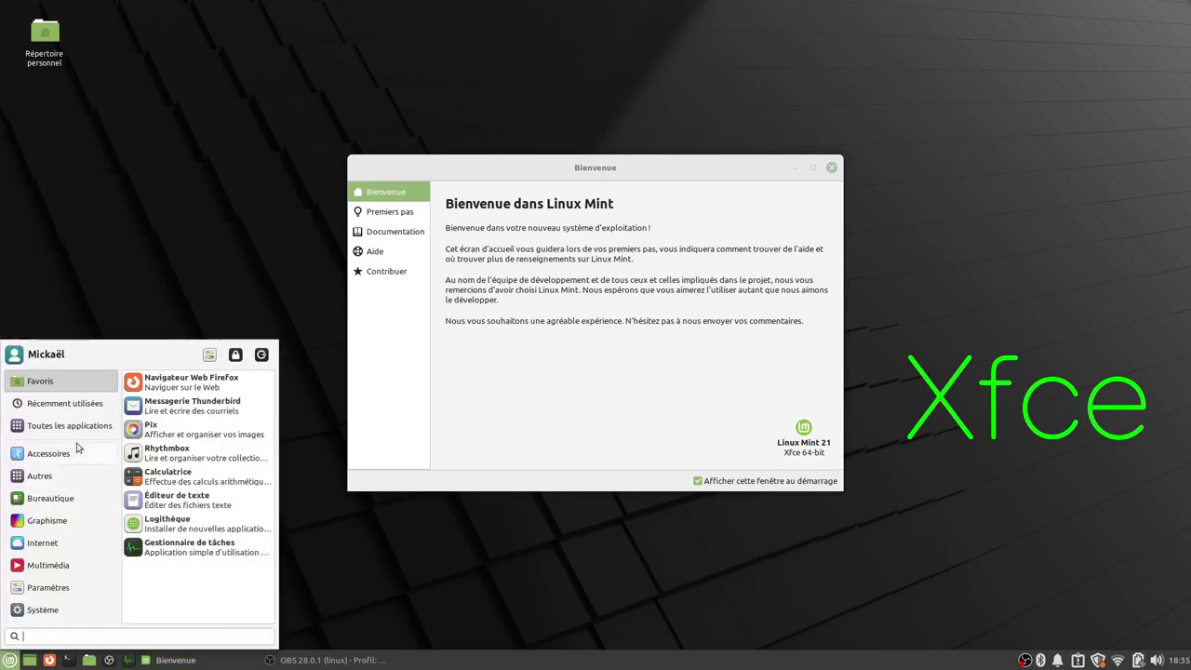
{"action": "left_click", "coordinate": [51, 403]}
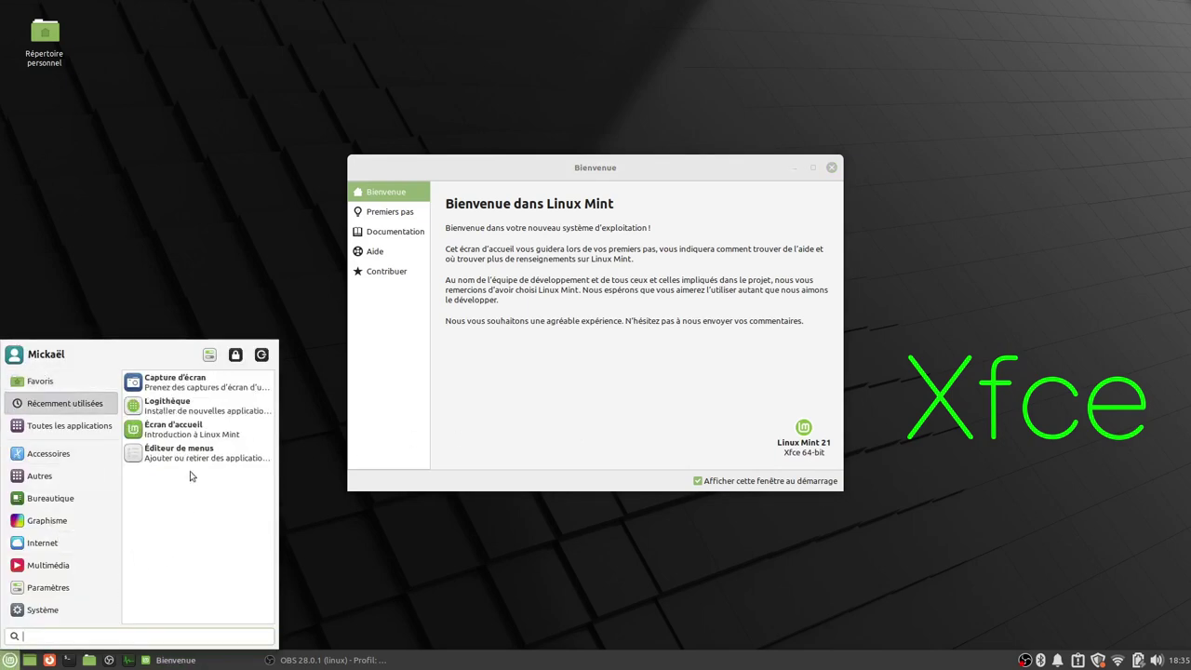
{"action": "left_click", "coordinate": [52, 380]}
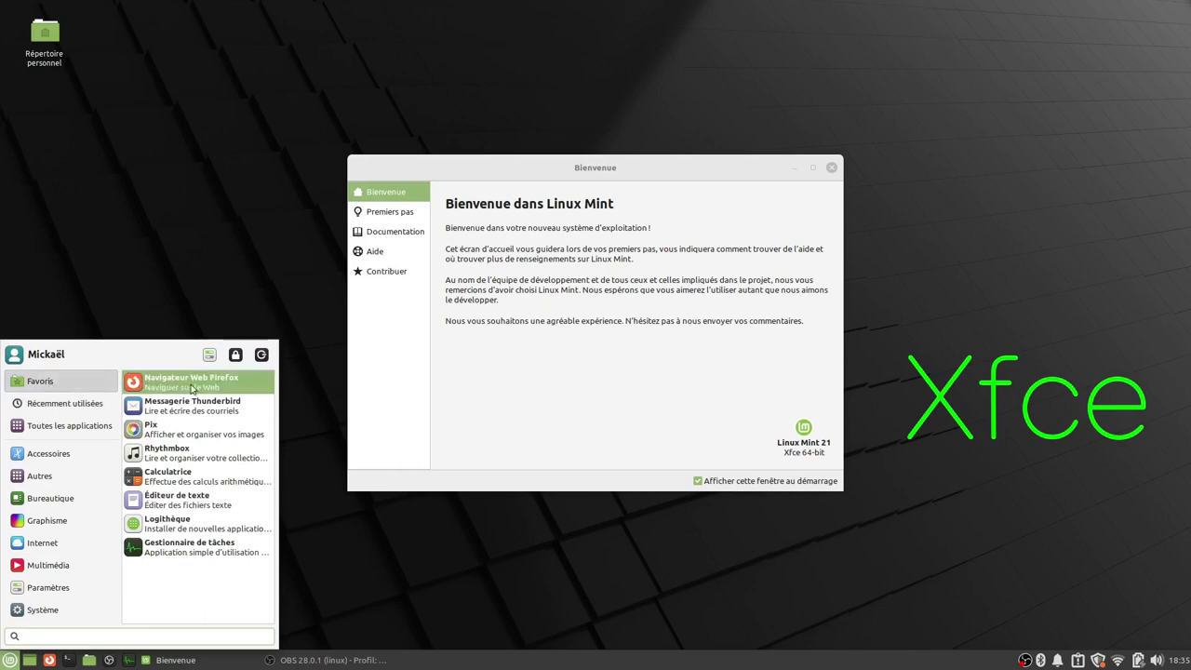
- Browse the application menu's categories from Accessoires through Bureautique, Graphisme and Internet to Multimédia and Paramètres
{"action": "left_click", "coordinate": [49, 455]}
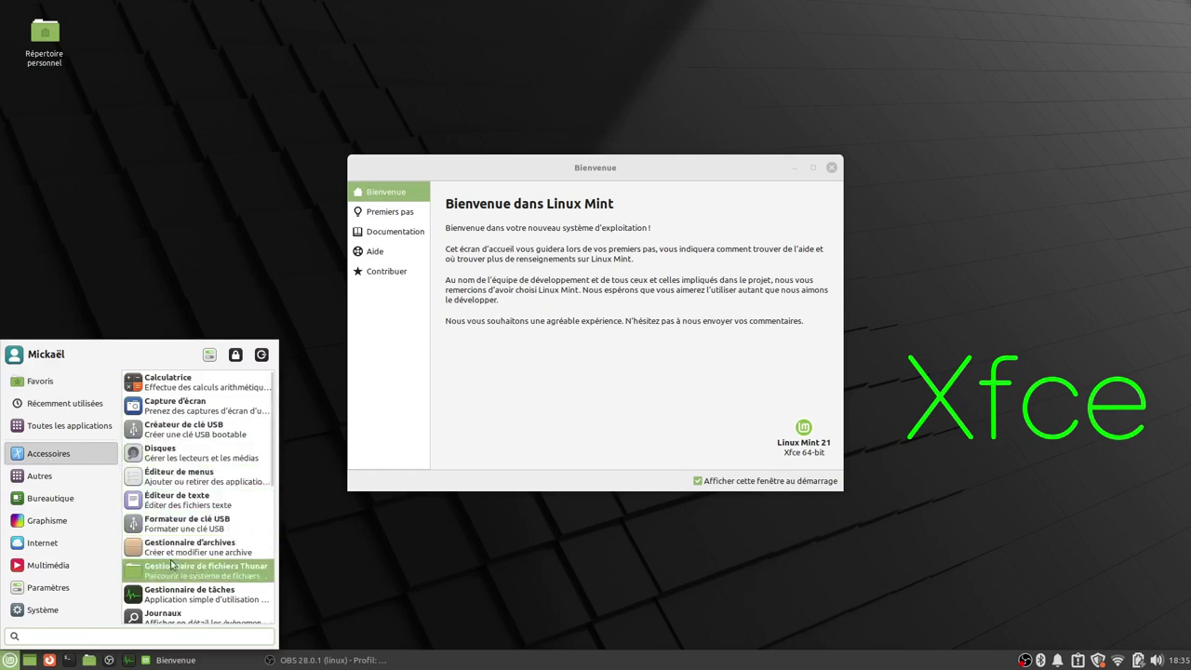
{"action": "left_click", "coordinate": [78, 479]}
{"action": "left_click", "coordinate": [64, 502]}
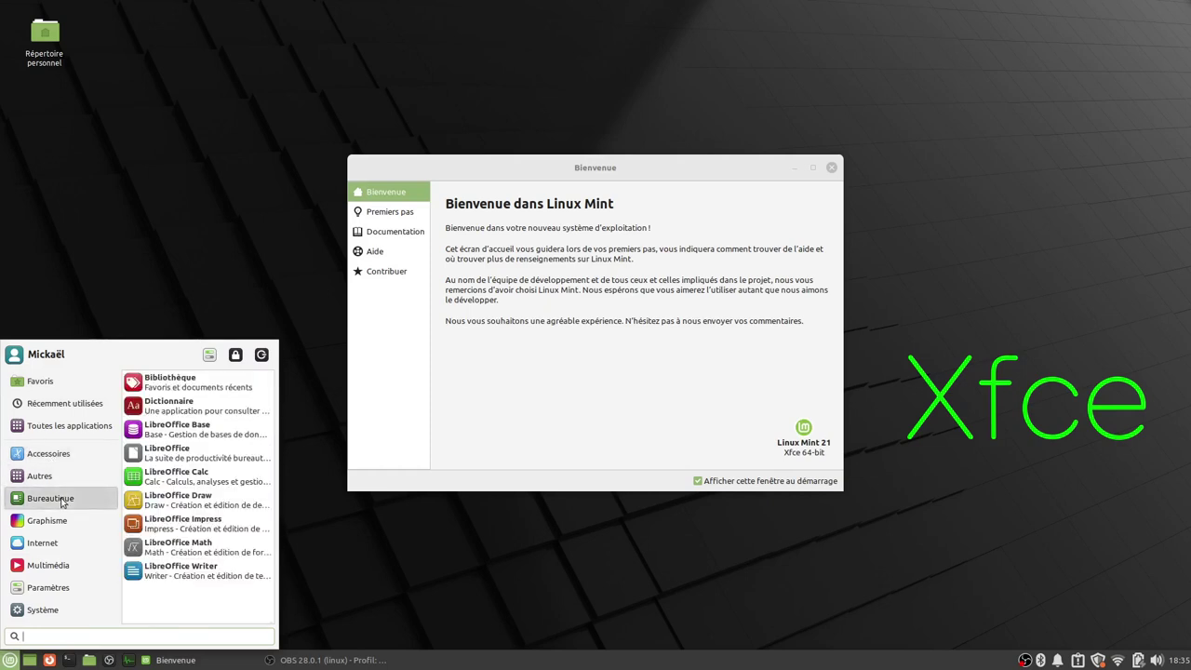
{"action": "left_click", "coordinate": [66, 522]}
{"action": "left_click", "coordinate": [63, 544]}
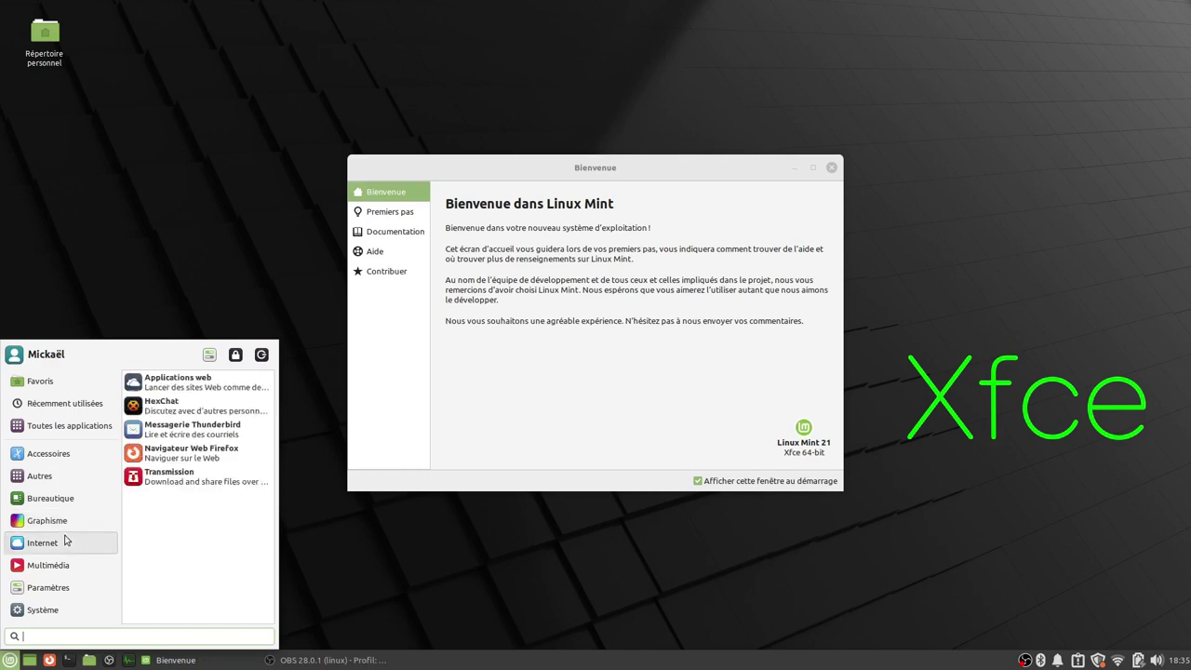
{"action": "left_click", "coordinate": [62, 565]}
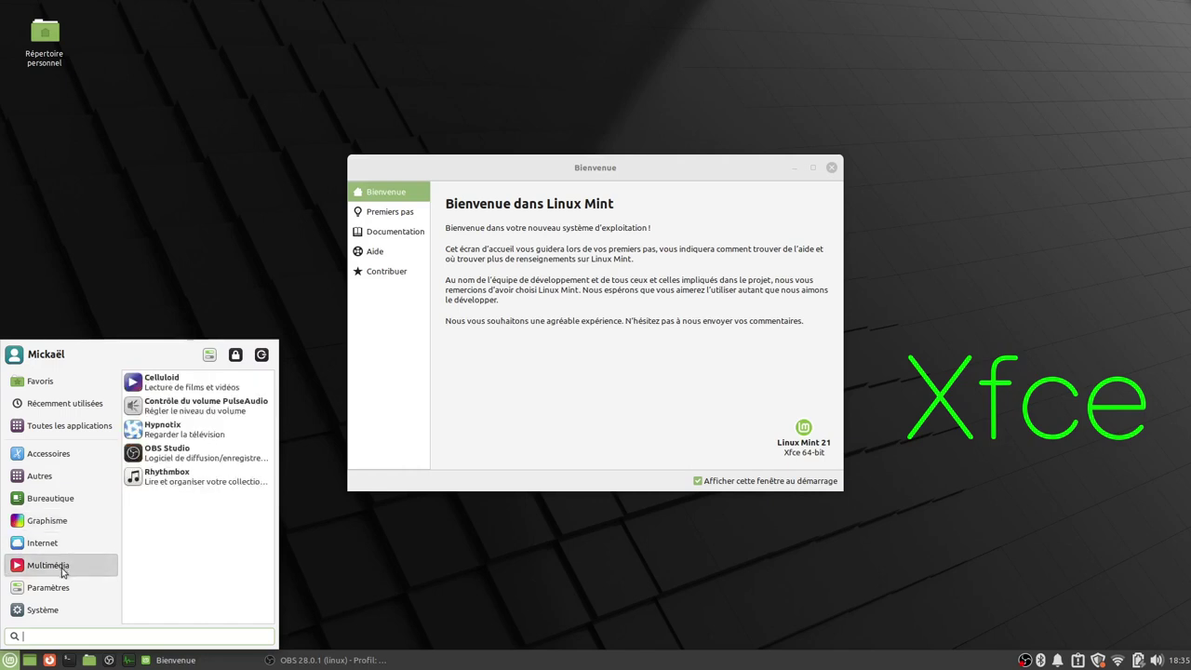
{"action": "left_click", "coordinate": [62, 588]}
{"action": "left_click", "coordinate": [58, 547]}
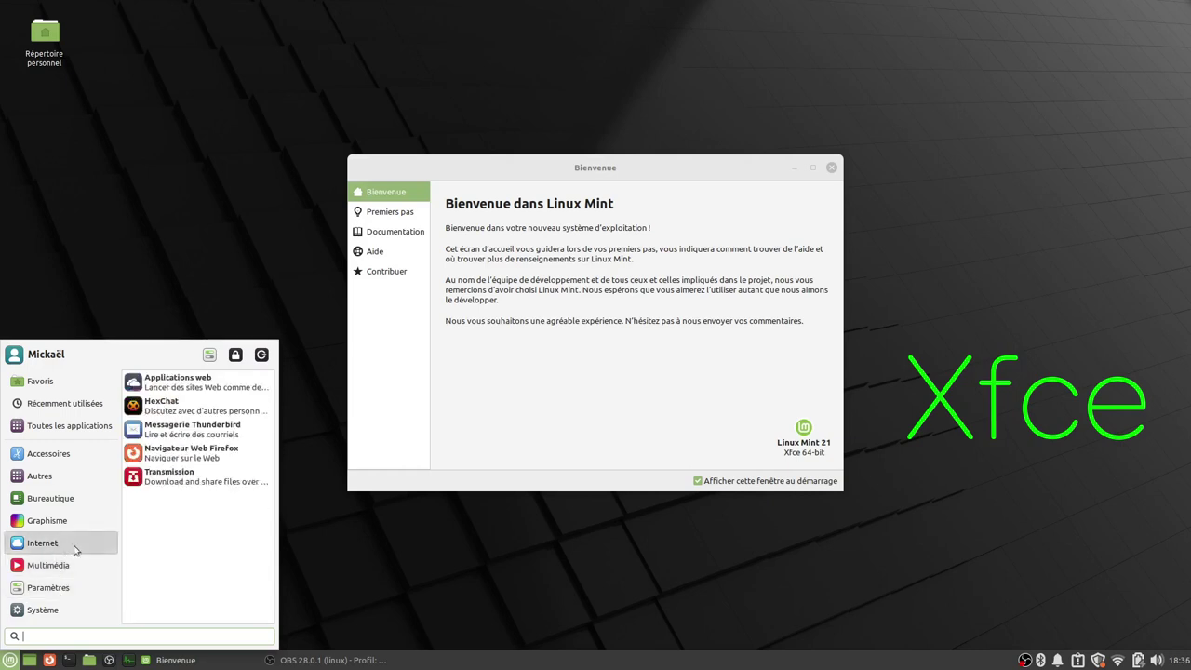
{"action": "left_click", "coordinate": [65, 562]}
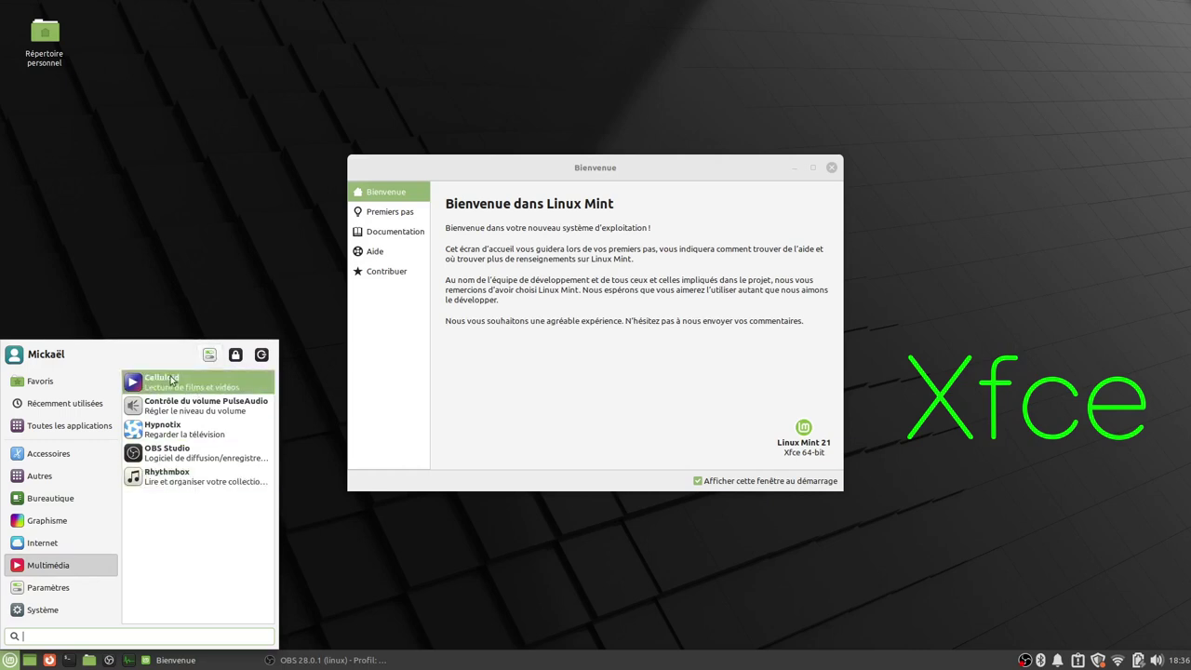
- Show the favourites, desktop and panel options offered for Calculatrice in the Accessoires category
{"action": "left_click", "coordinate": [72, 454]}
{"action": "right_click", "coordinate": [188, 376]}
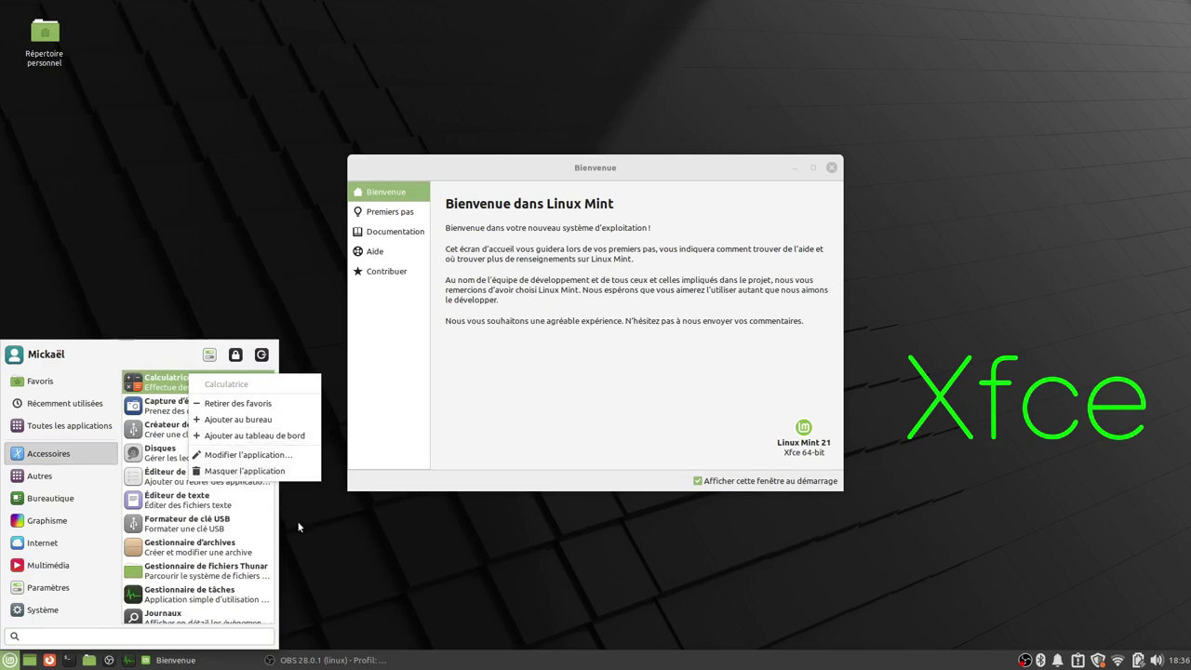
{"action": "left_click", "coordinate": [157, 404]}
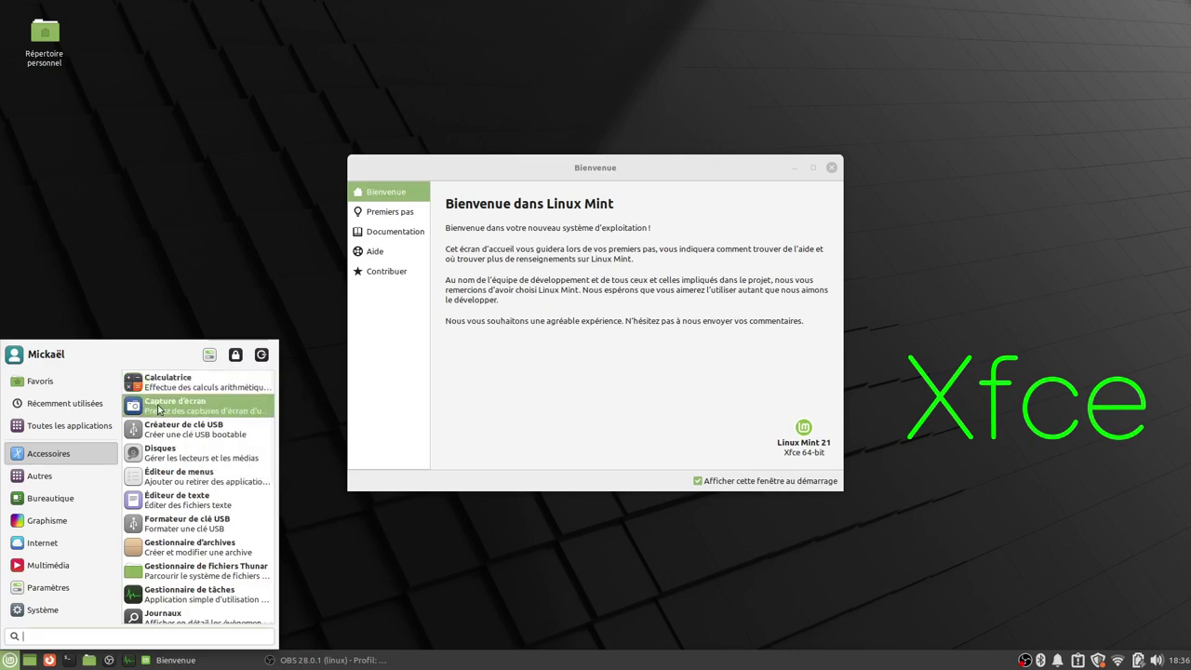
- Launch Capture d'écran, move its window clear of the welcome window to view the options, and cancel it
{"action": "left_click", "coordinate": [158, 404]}
{"action": "left_click_drag", "start_coordinate": [605, 242], "coordinate": [641, 89]}
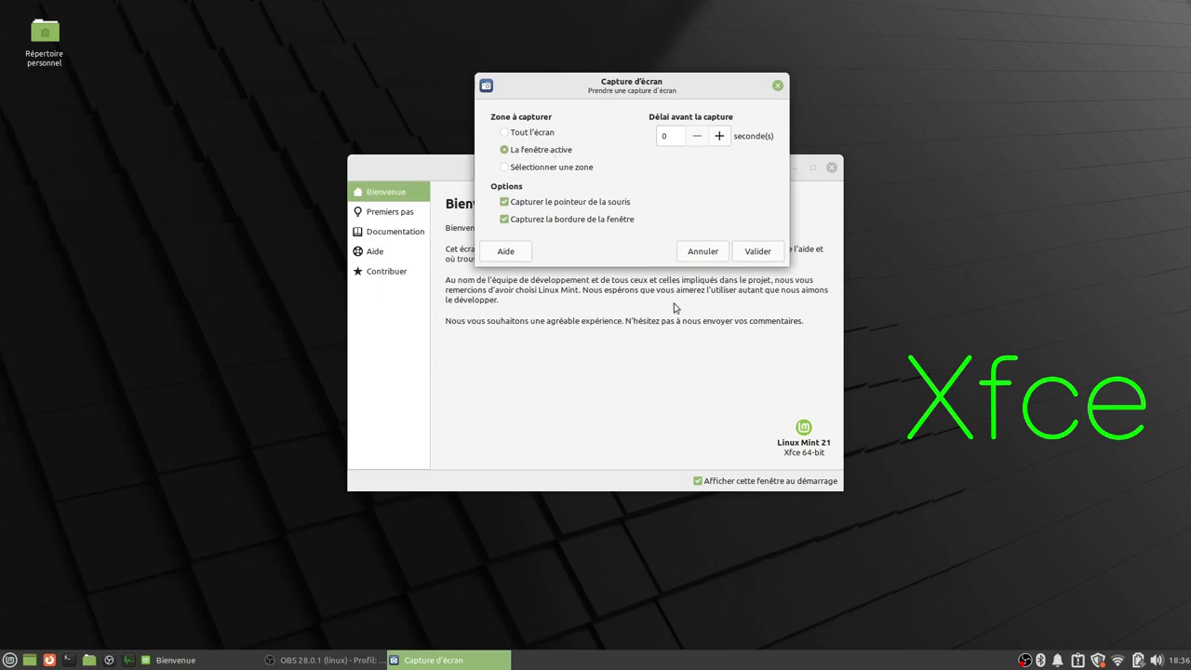
{"action": "left_click", "coordinate": [695, 253]}
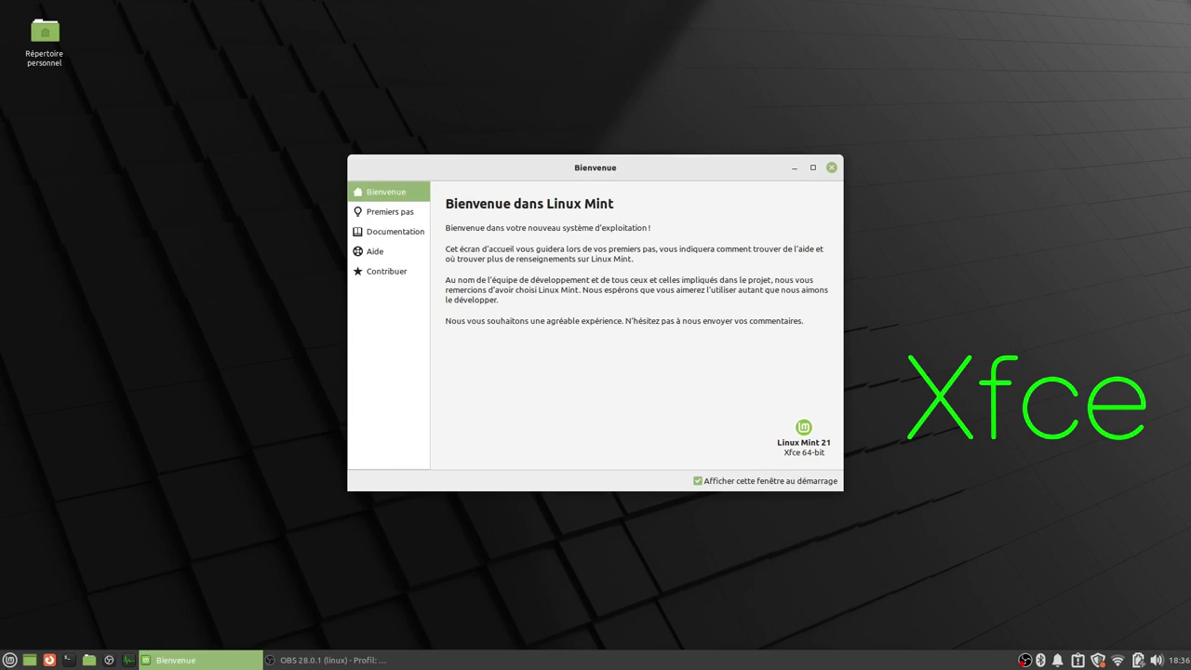
- Open the file manager, view its À propos information and close it
{"action": "left_click", "coordinate": [90, 659]}
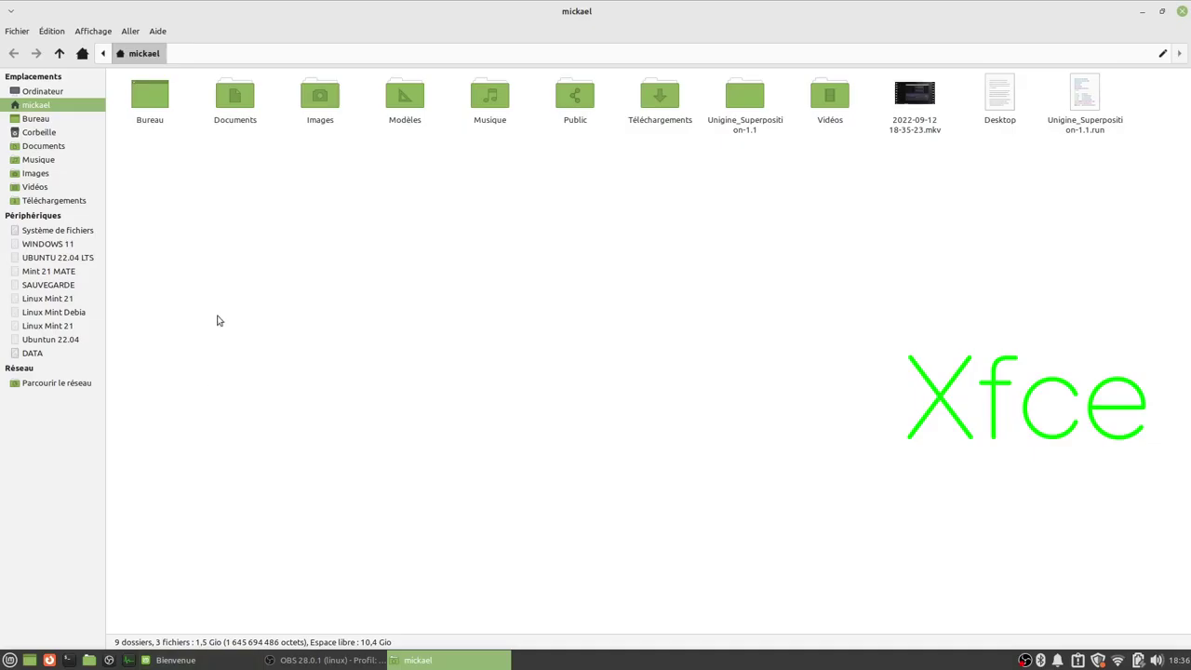
{"action": "left_click", "coordinate": [159, 36]}
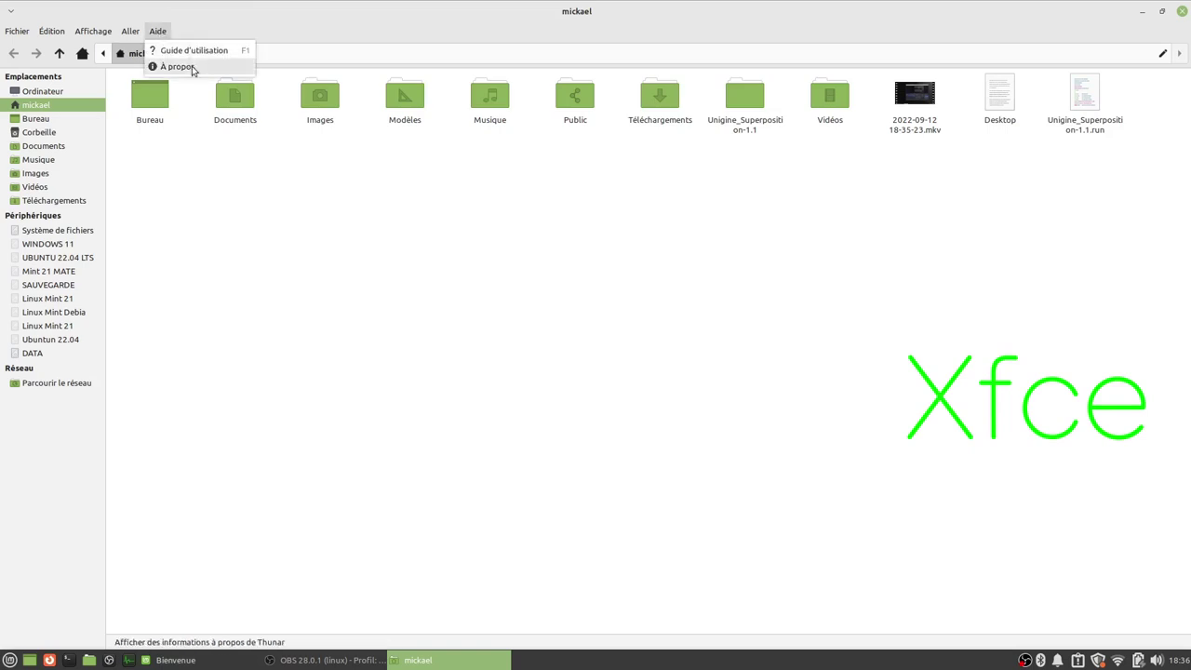
{"action": "left_click", "coordinate": [196, 67]}
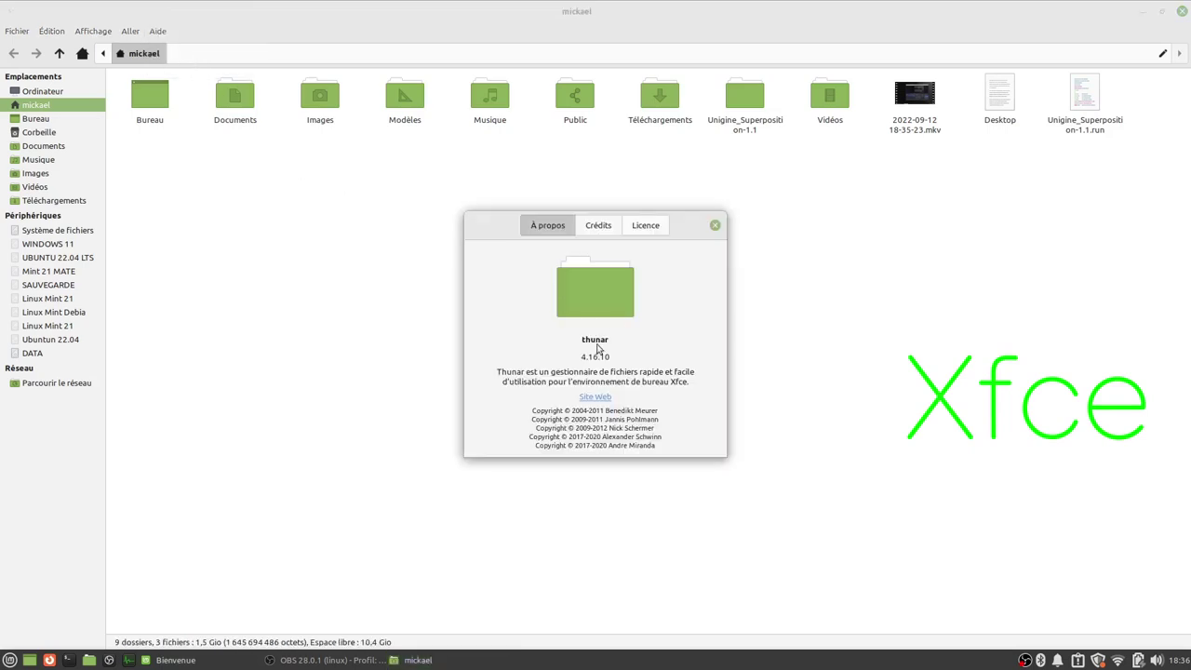
{"action": "left_click", "coordinate": [715, 227]}
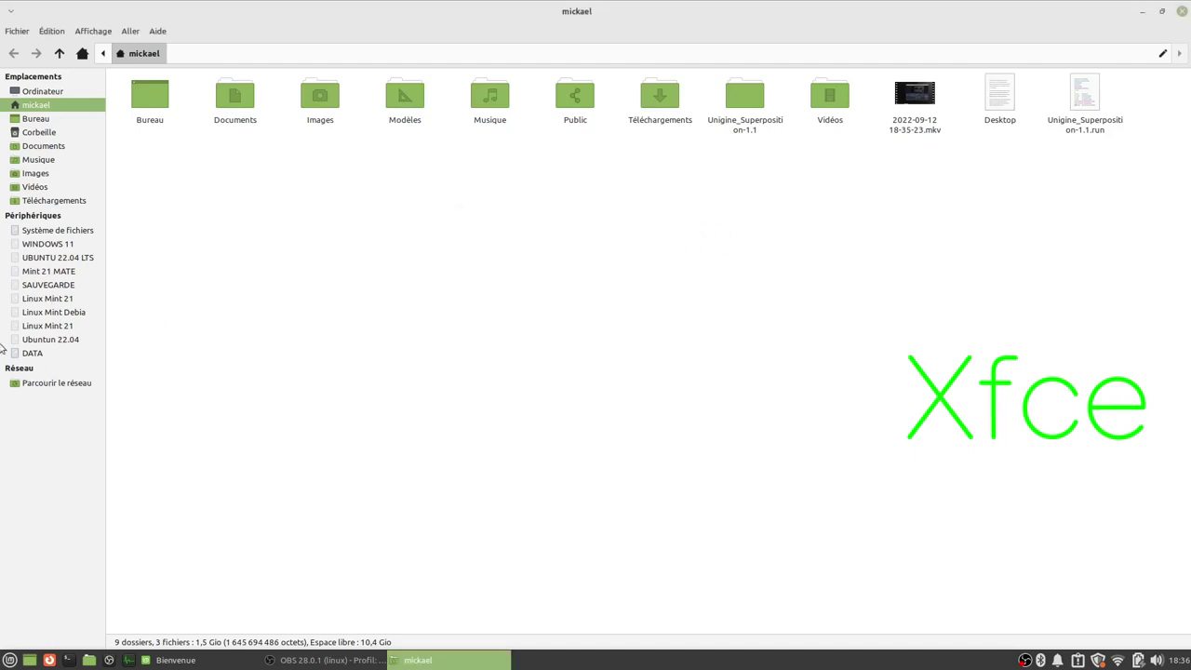
- Go to the DATA drive and open the Montage Préparation folder inside VIDEOS
{"action": "left_click", "coordinate": [32, 353]}
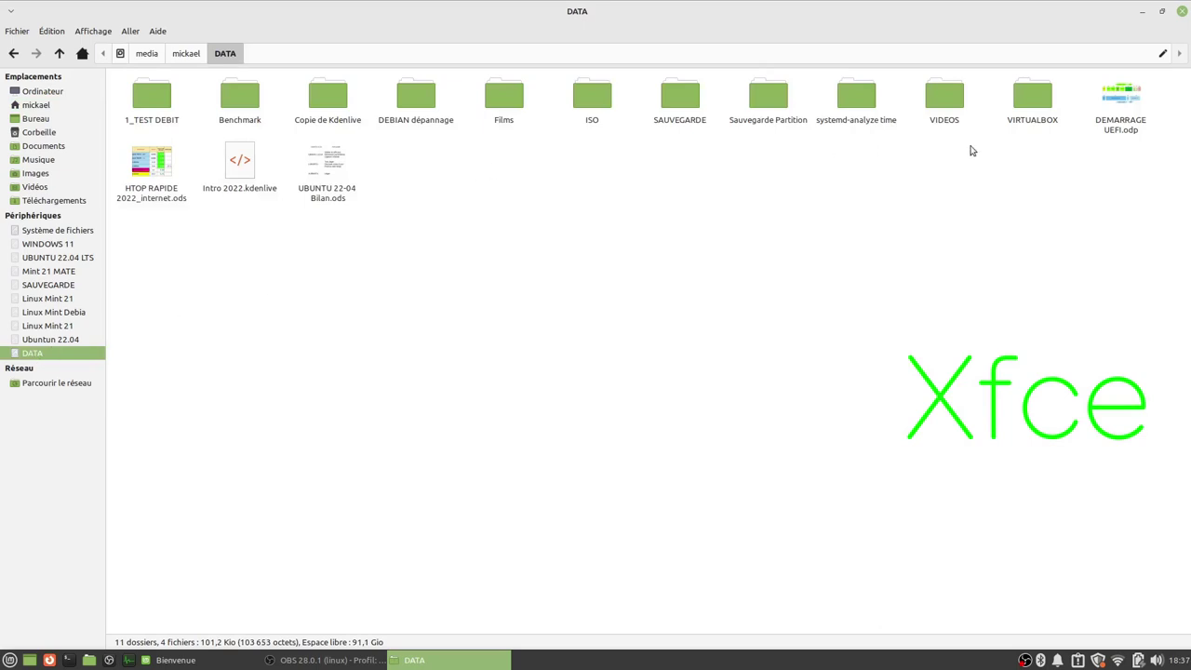
{"action": "double_click", "coordinate": [944, 98]}
{"action": "left_click", "coordinate": [307, 100]}
{"action": "double_click", "coordinate": [307, 101]}
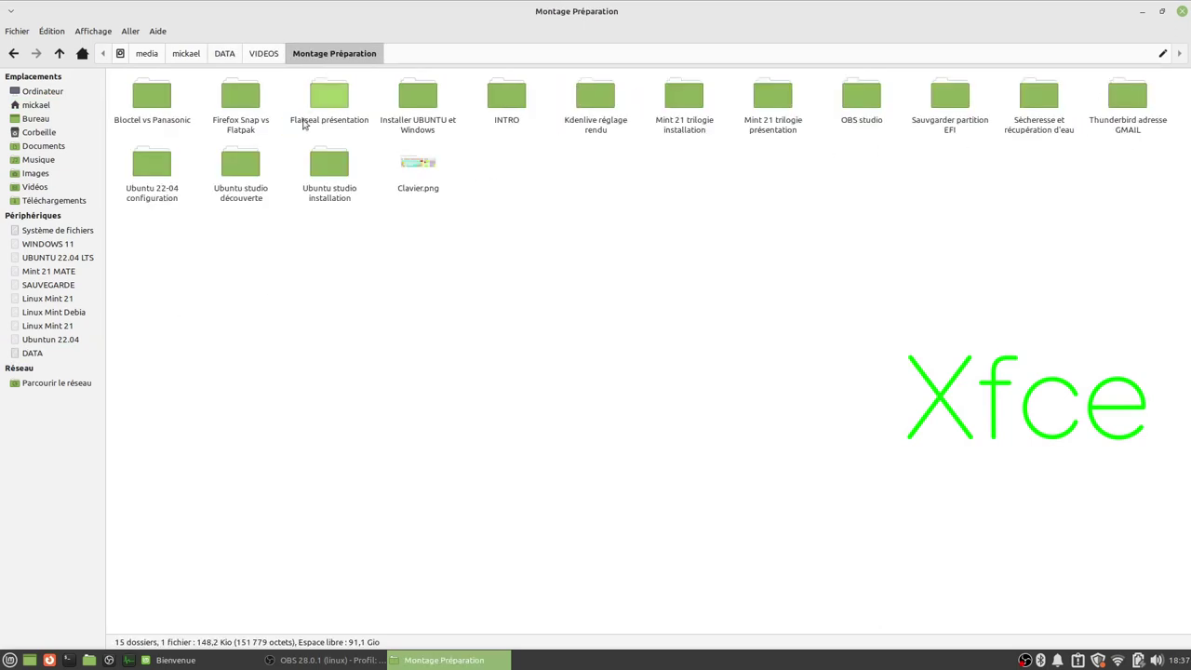
- Send the Montage Préparation folder to the side panel as a shortcut
{"action": "right_click", "coordinate": [346, 58]}
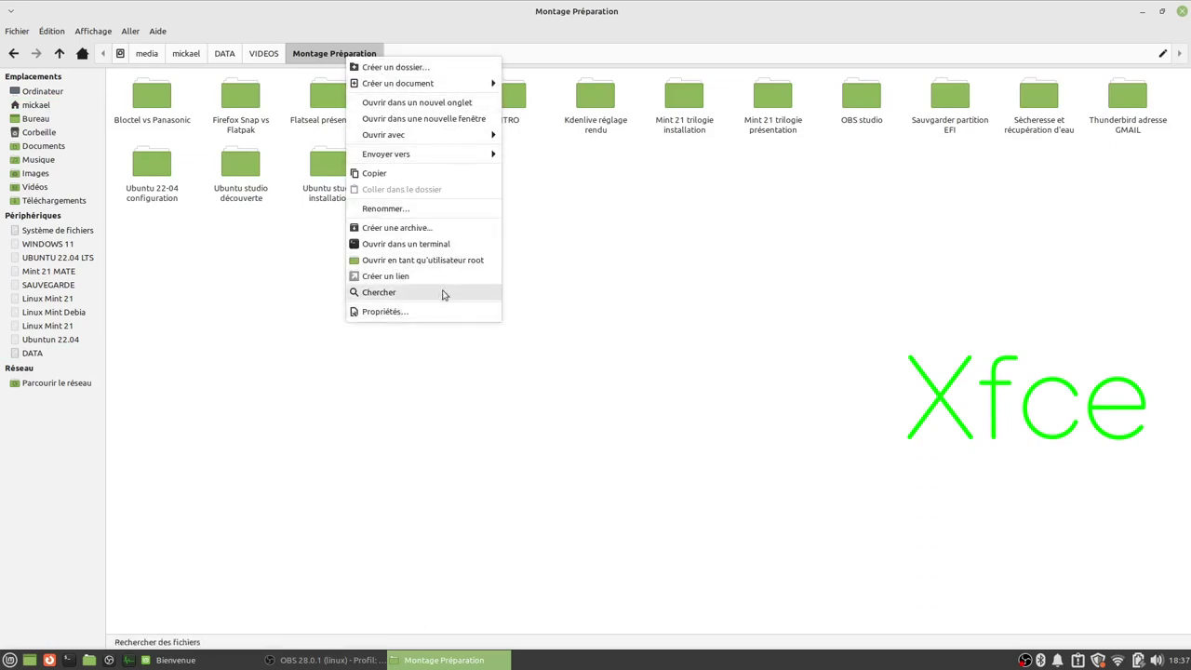
{"action": "mouse_move", "coordinate": [400, 160]}
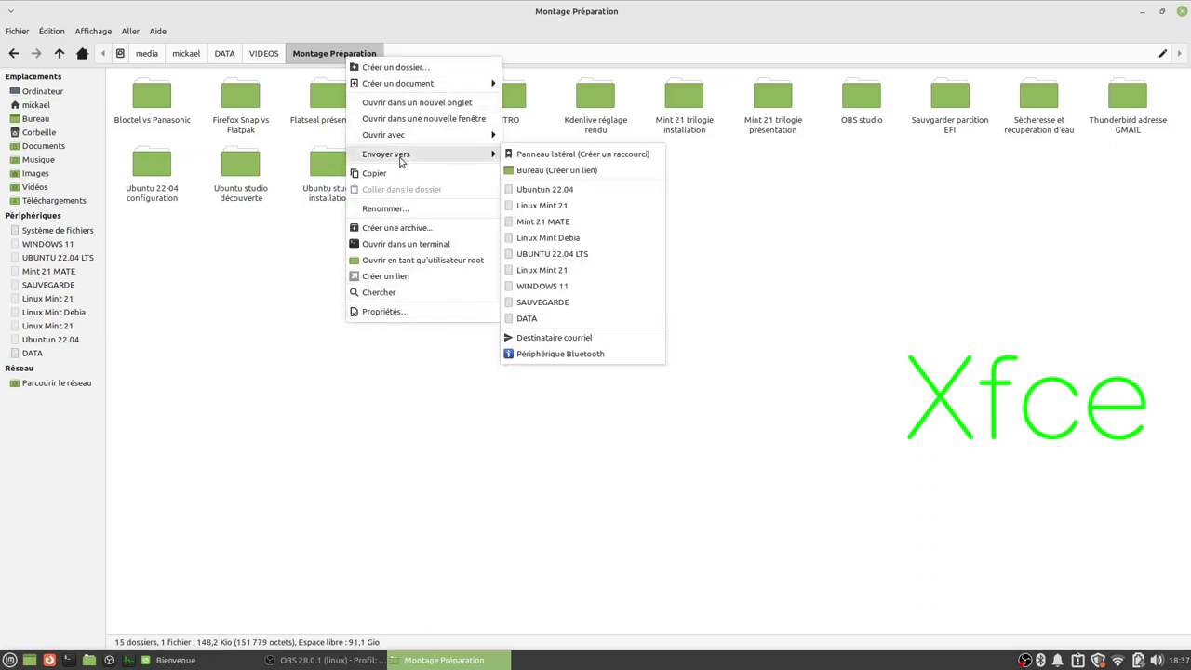
{"action": "left_click", "coordinate": [566, 154]}
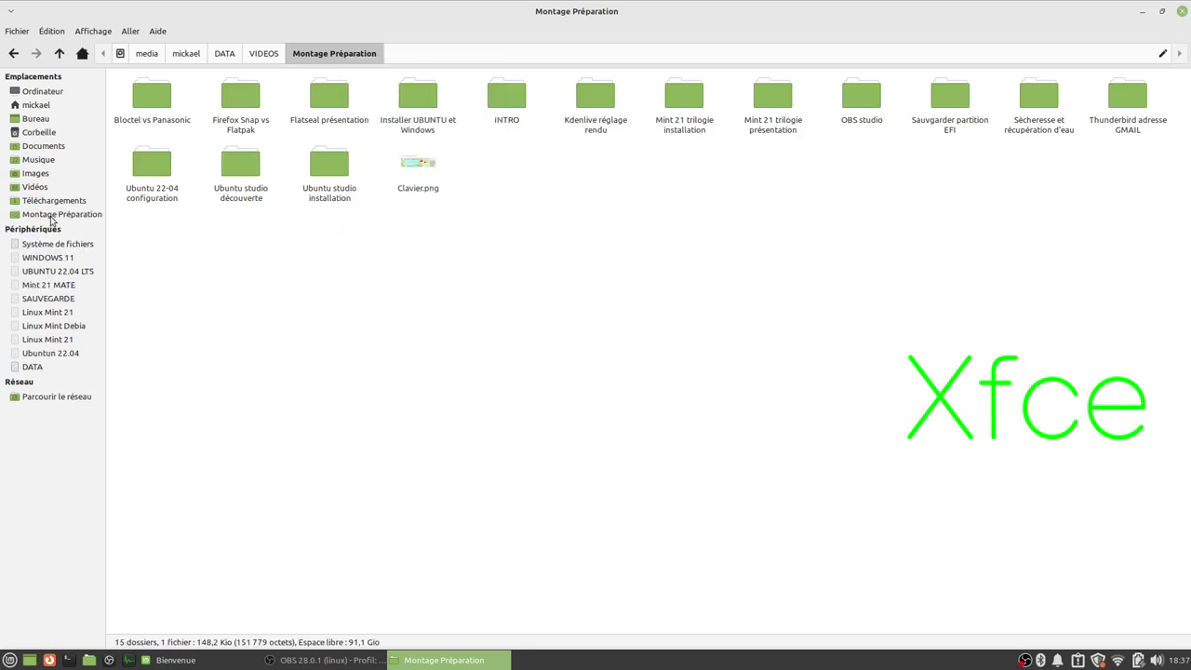
- Review the actions available for the Montage Préparation folder and the file manager's display and sorting options without changing anything
{"action": "right_click", "coordinate": [350, 53]}
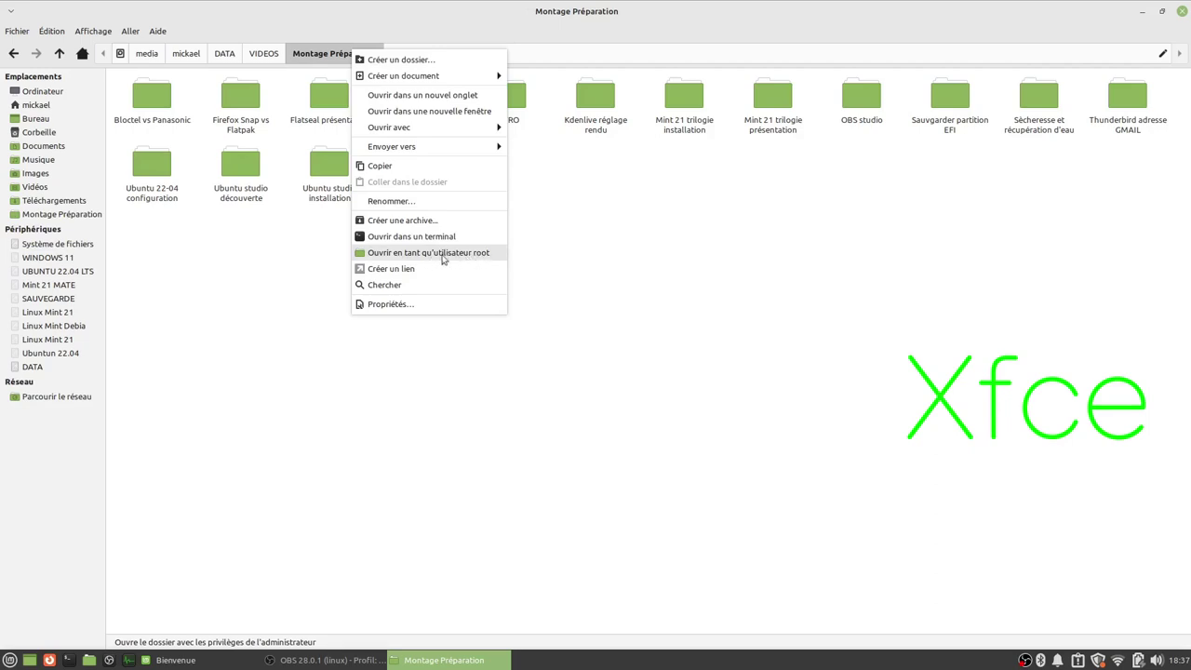
{"action": "left_click", "coordinate": [684, 284]}
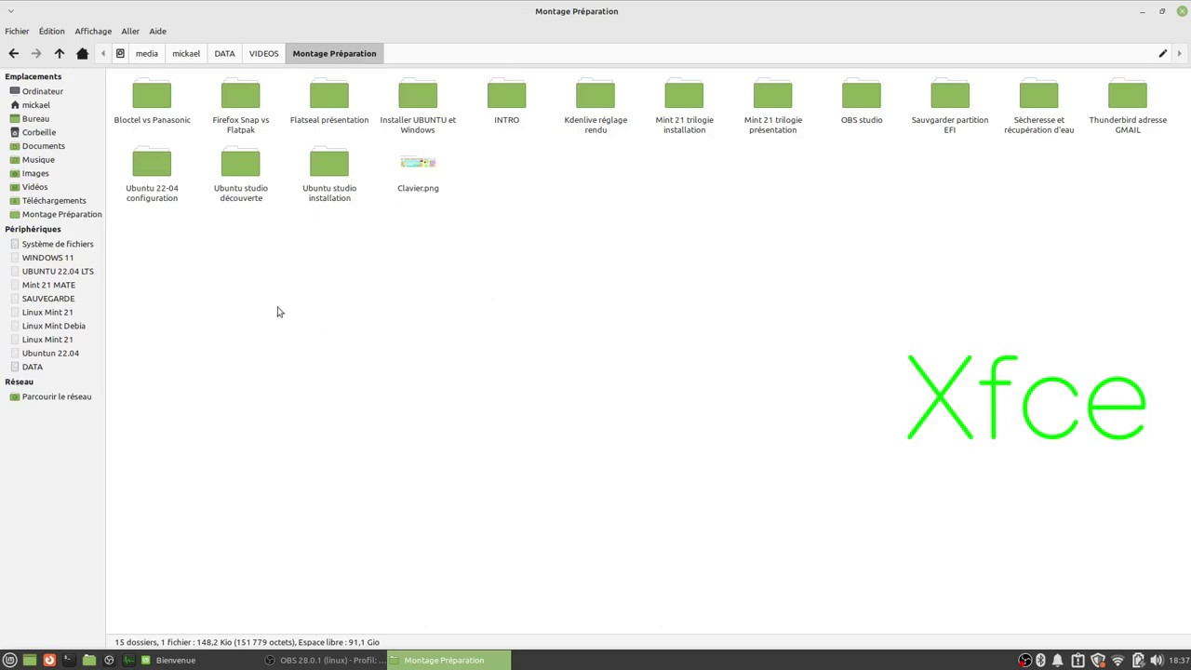
{"action": "left_click", "coordinate": [93, 32]}
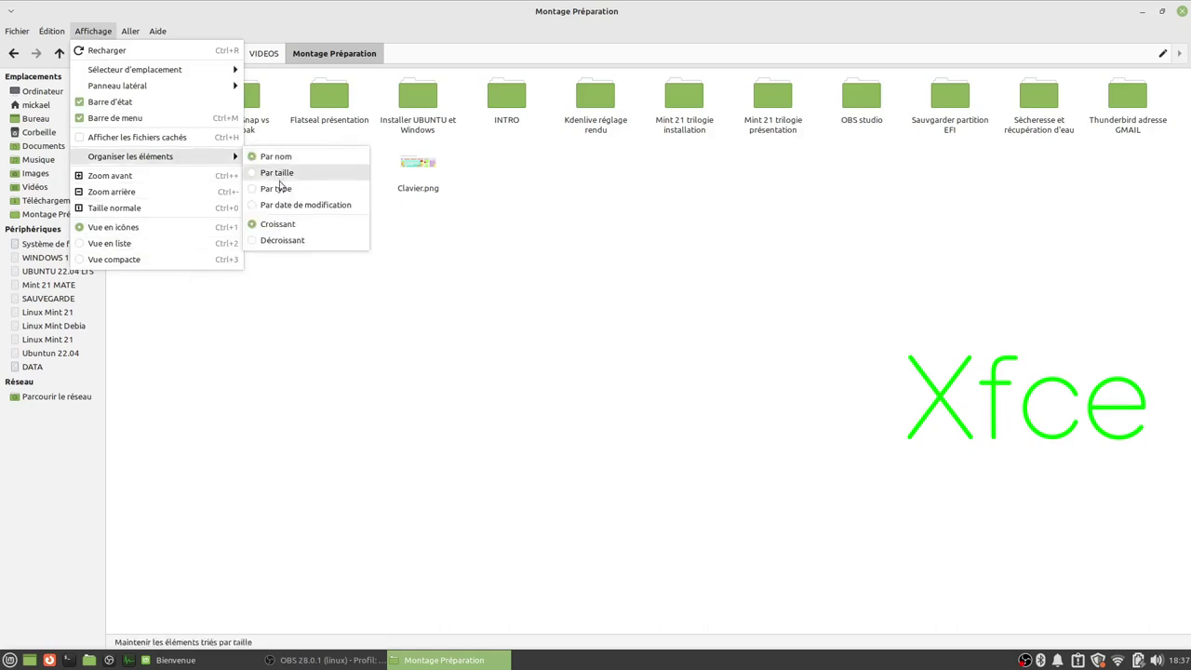
{"action": "left_click", "coordinate": [246, 309]}
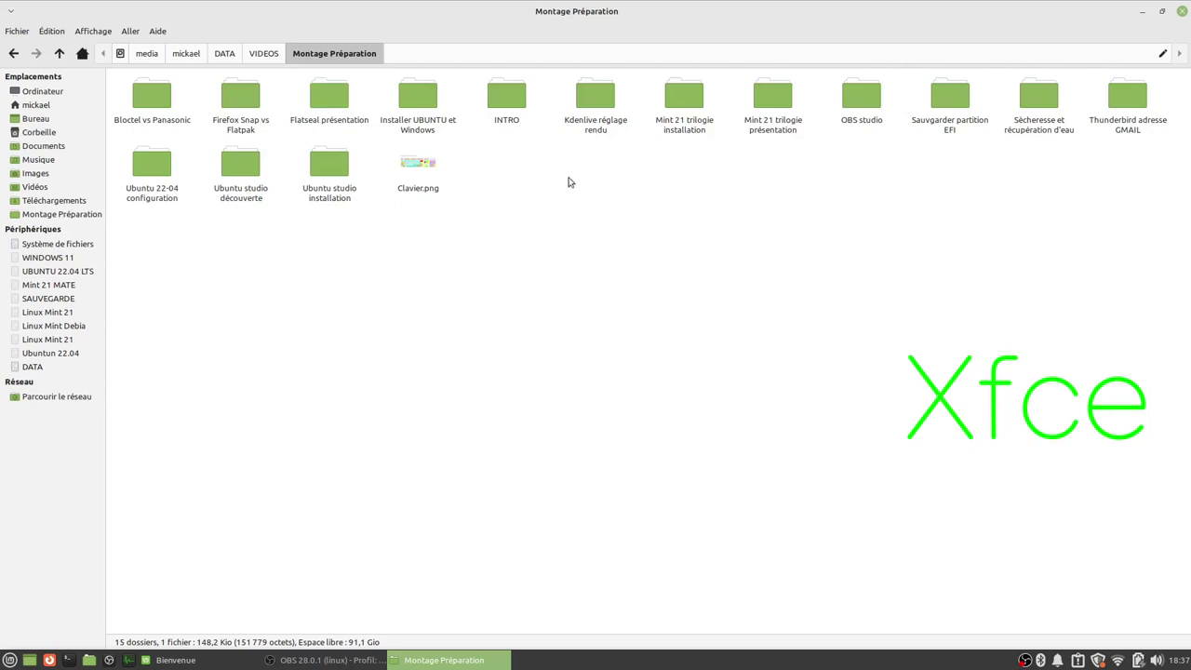
- Open the properties of the INTRO folder and review its Emblèmes, Permissions and Général sections
{"action": "right_click", "coordinate": [509, 109]}
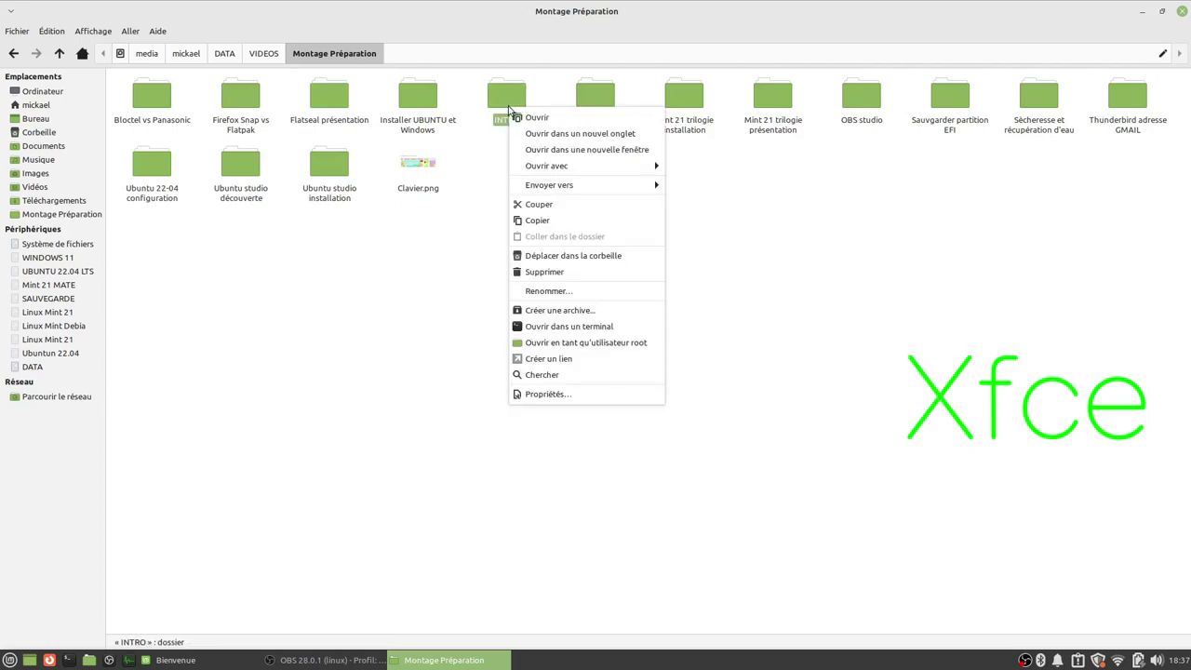
{"action": "left_click", "coordinate": [547, 393]}
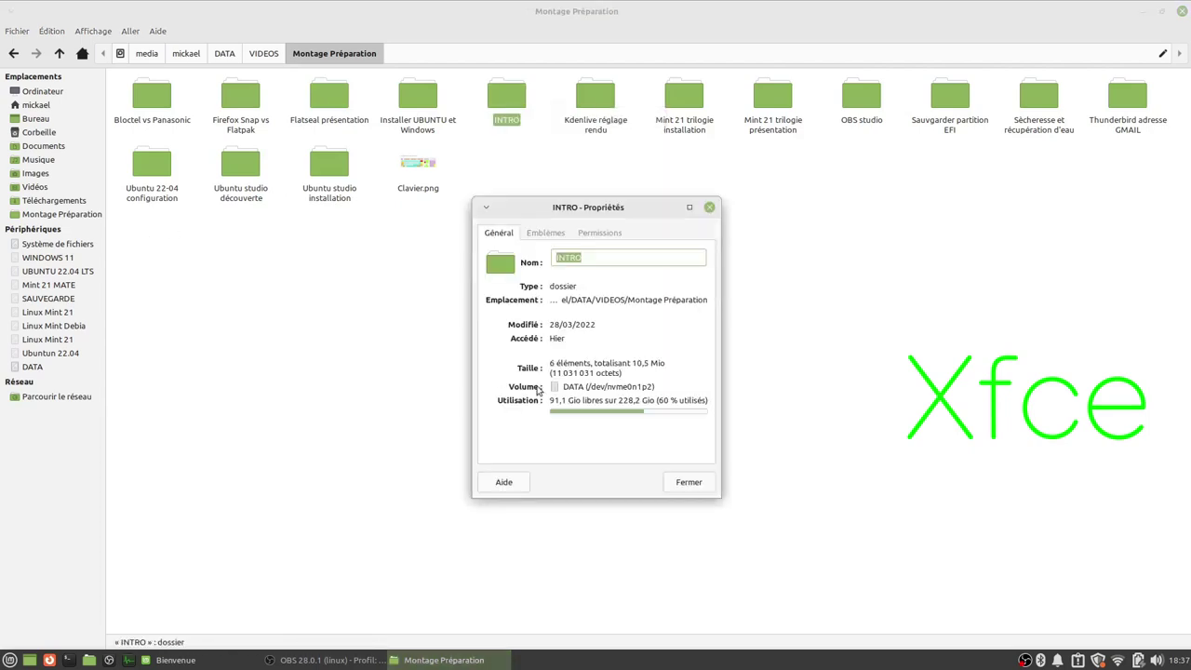
{"action": "left_click", "coordinate": [547, 234]}
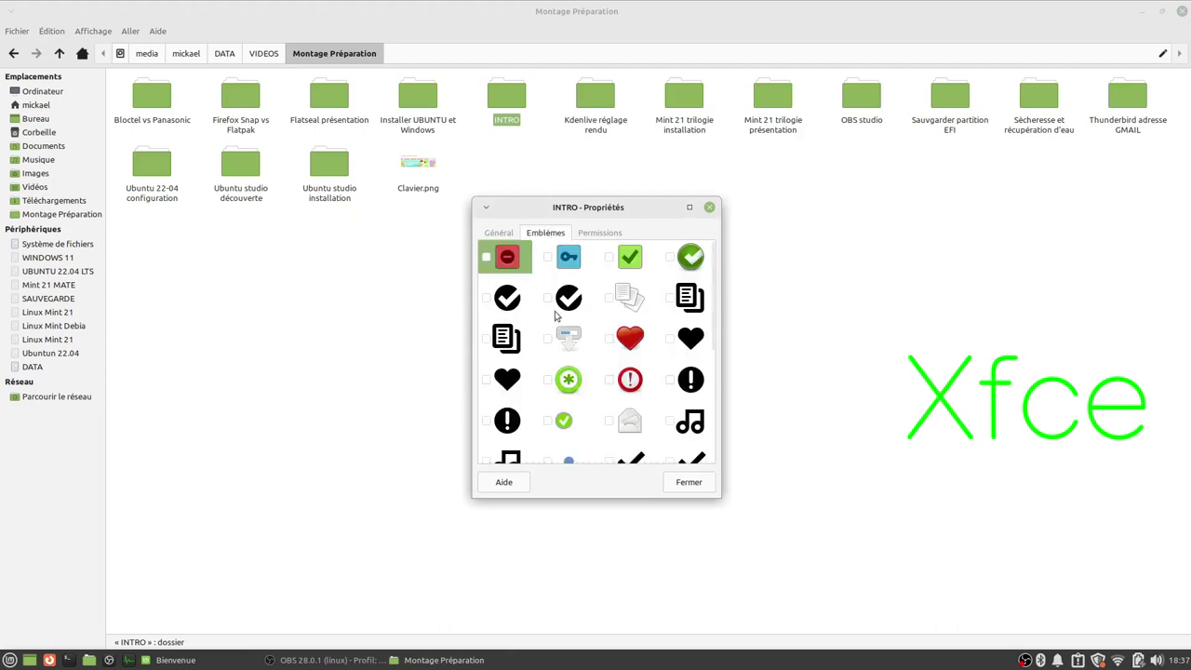
{"action": "left_click", "coordinate": [595, 234]}
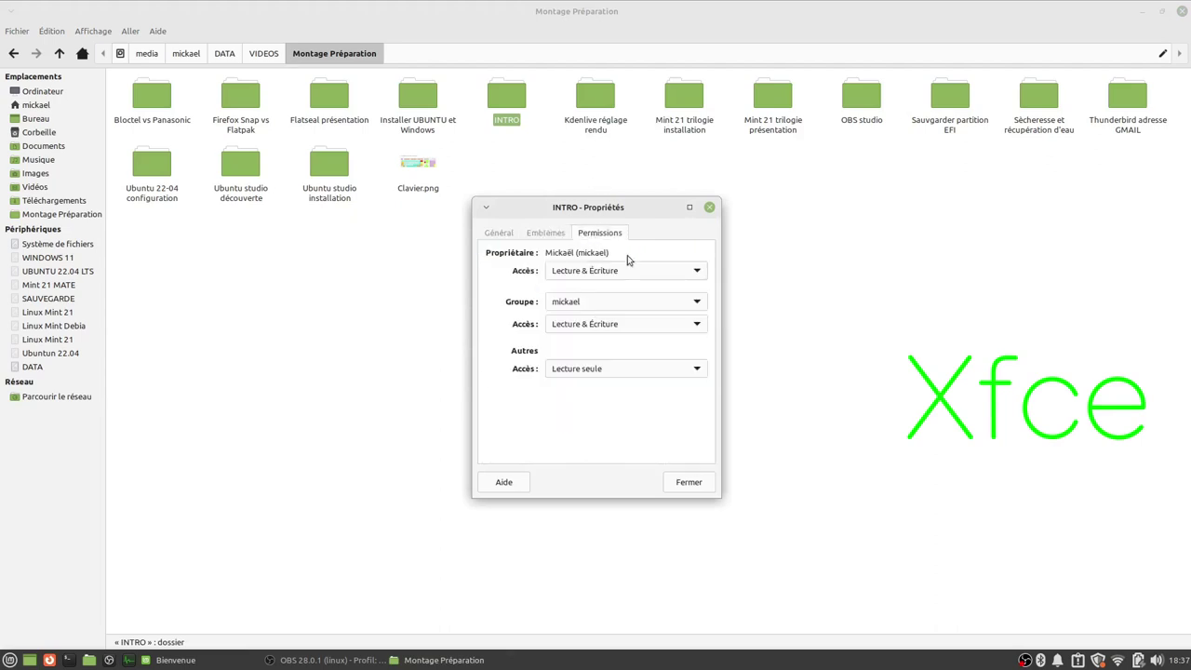
{"action": "left_click", "coordinate": [500, 232]}
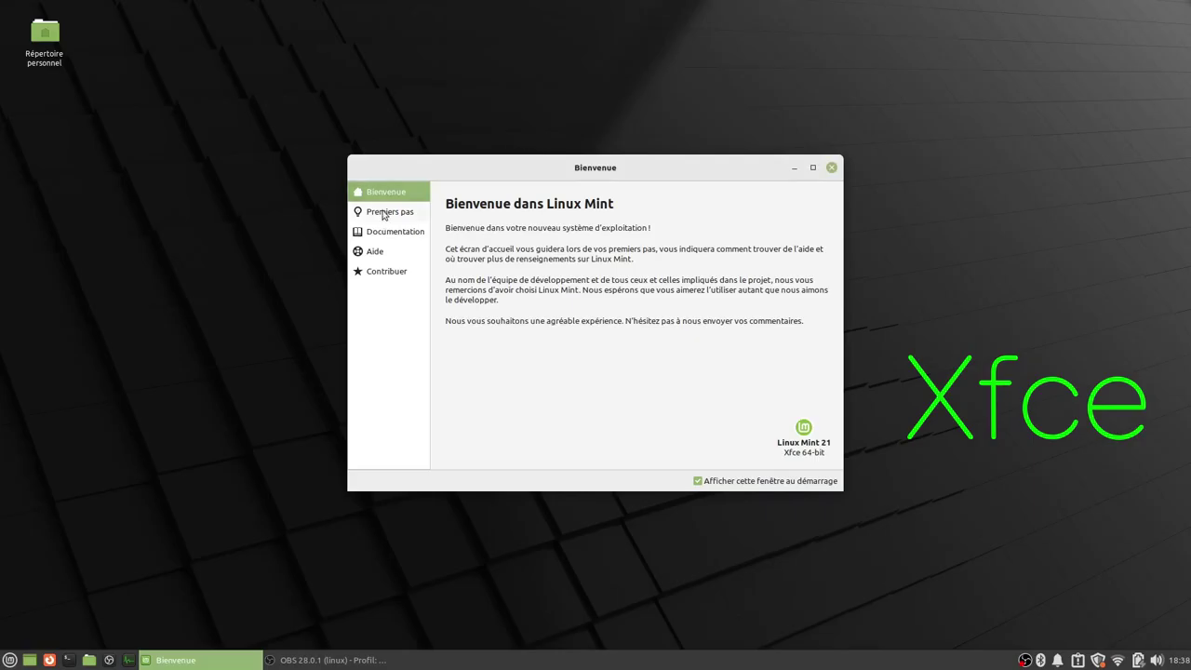
- Review the Premiers pas section of the Bienvenue window from start to end and close the window
{"action": "left_click", "coordinate": [385, 213]}
{"action": "scroll", "coordinate": [656, 296], "scroll_direction": "down", "scroll_amount": 6}
{"action": "scroll", "coordinate": [653, 294], "scroll_direction": "down", "scroll_amount": 2}
{"action": "scroll", "coordinate": [652, 296], "scroll_direction": "up", "scroll_amount": 8}
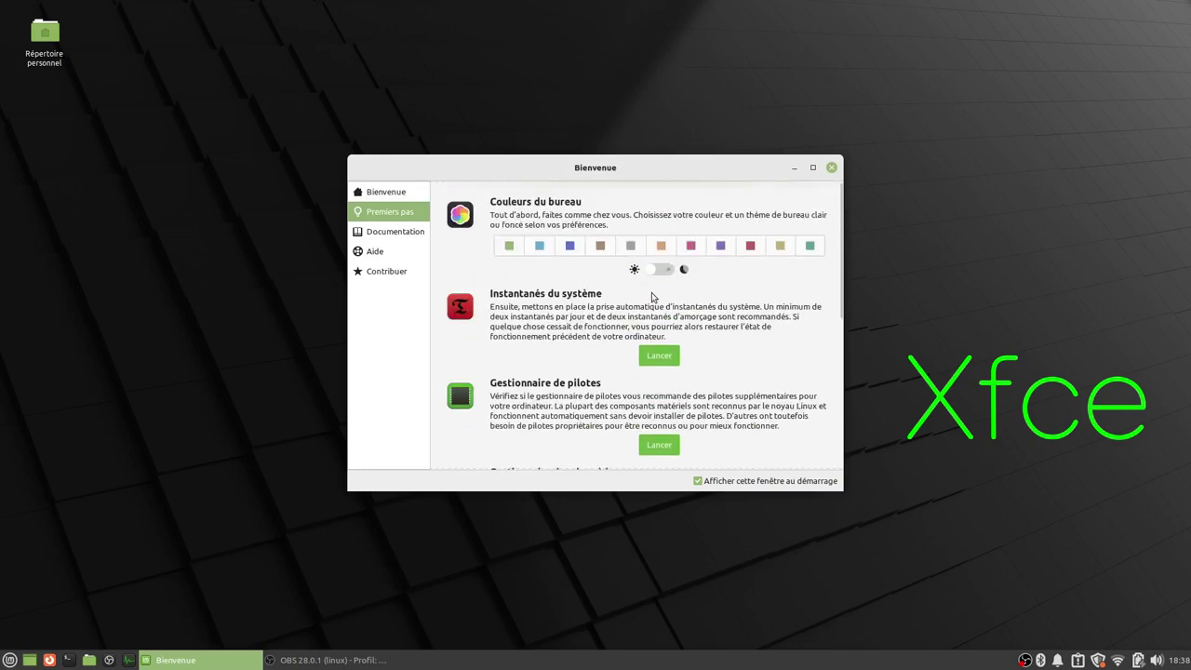
{"action": "left_click", "coordinate": [833, 168]}
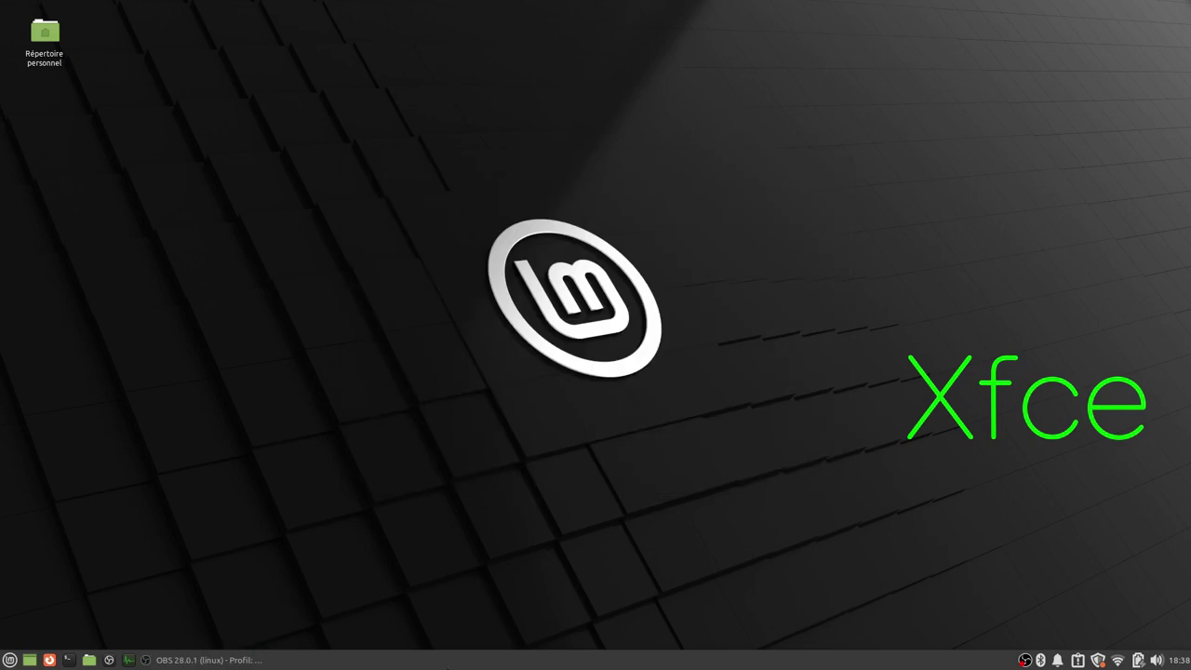
- Open the panel preferences and review the Mode and automatic hiding choices, keeping the mode Horizontal
{"action": "right_click", "coordinate": [522, 666]}
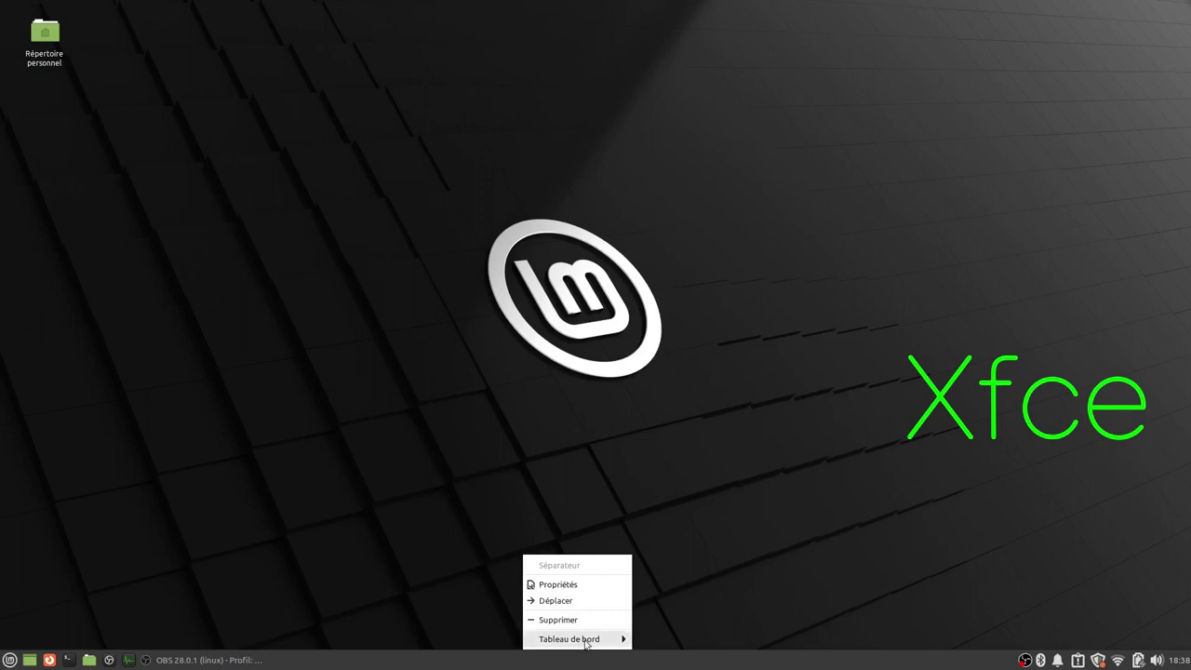
{"action": "mouse_move", "coordinate": [577, 642]}
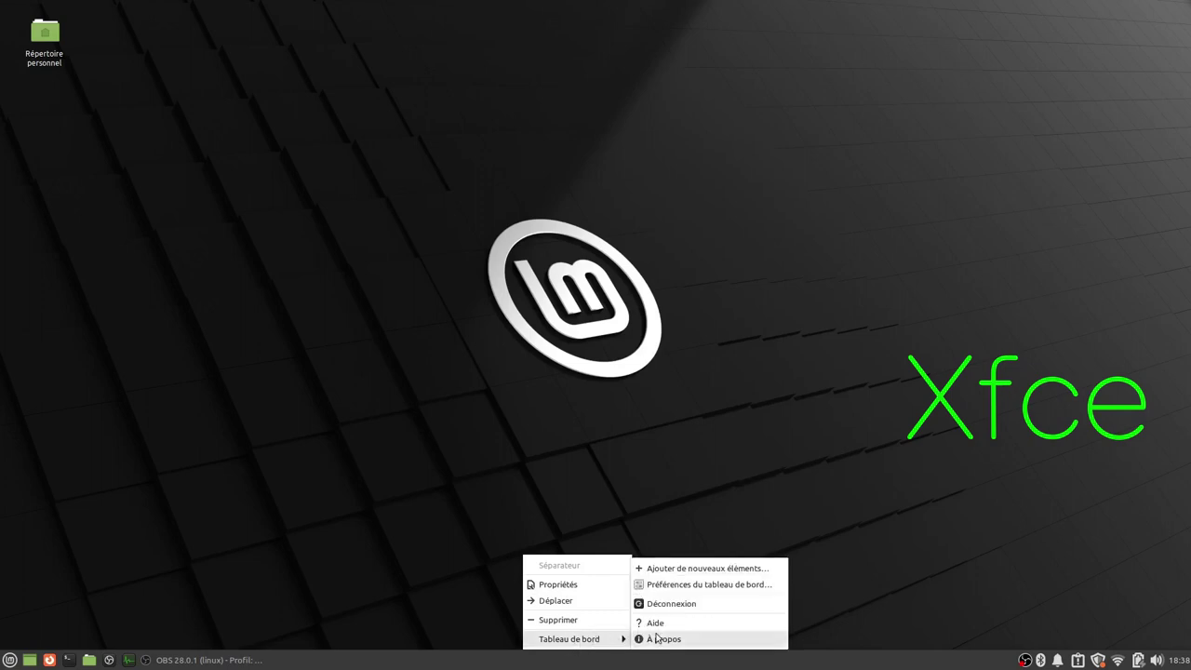
{"action": "left_click", "coordinate": [705, 586]}
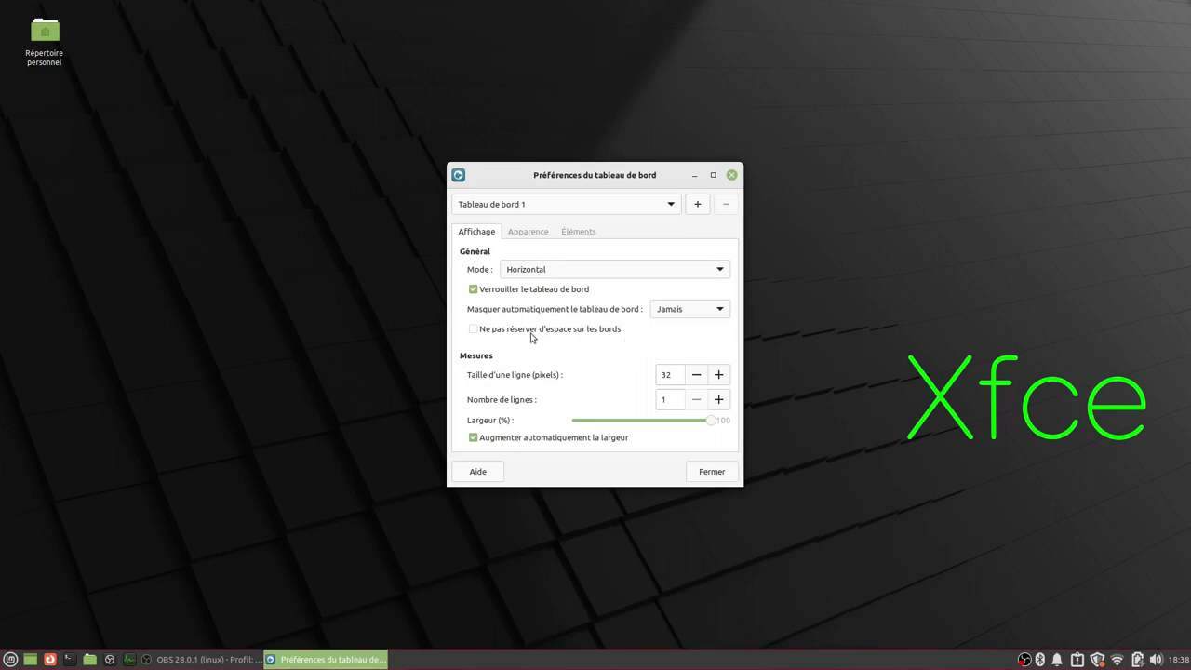
{"action": "left_click", "coordinate": [604, 271]}
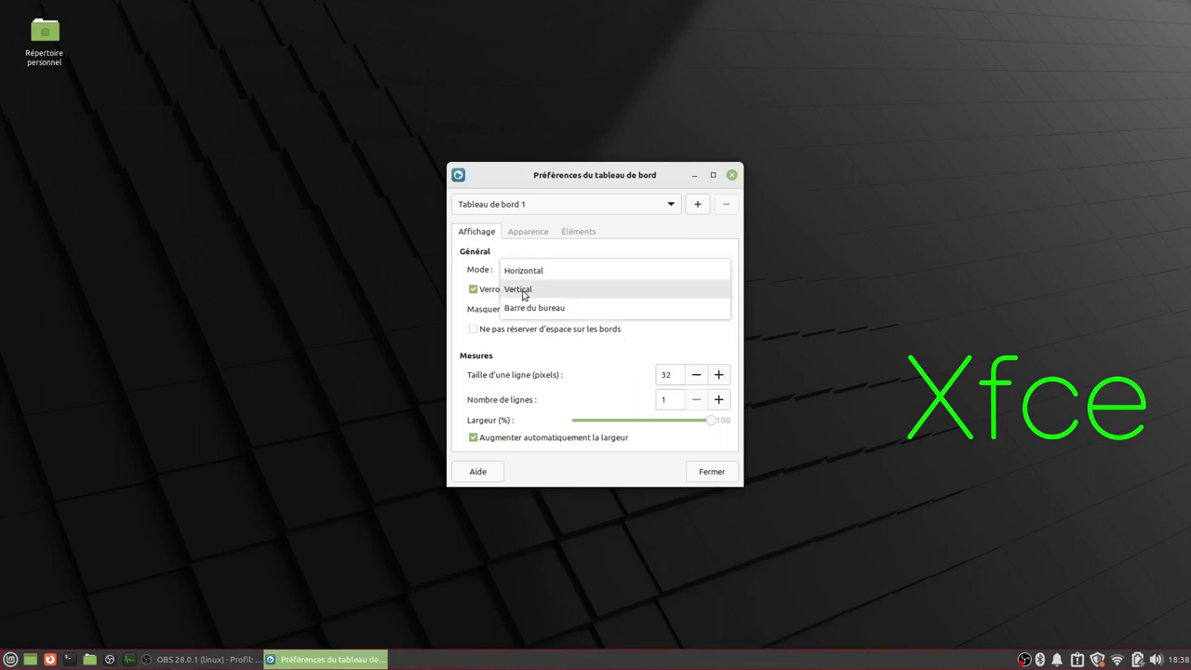
{"action": "left_click", "coordinate": [536, 271]}
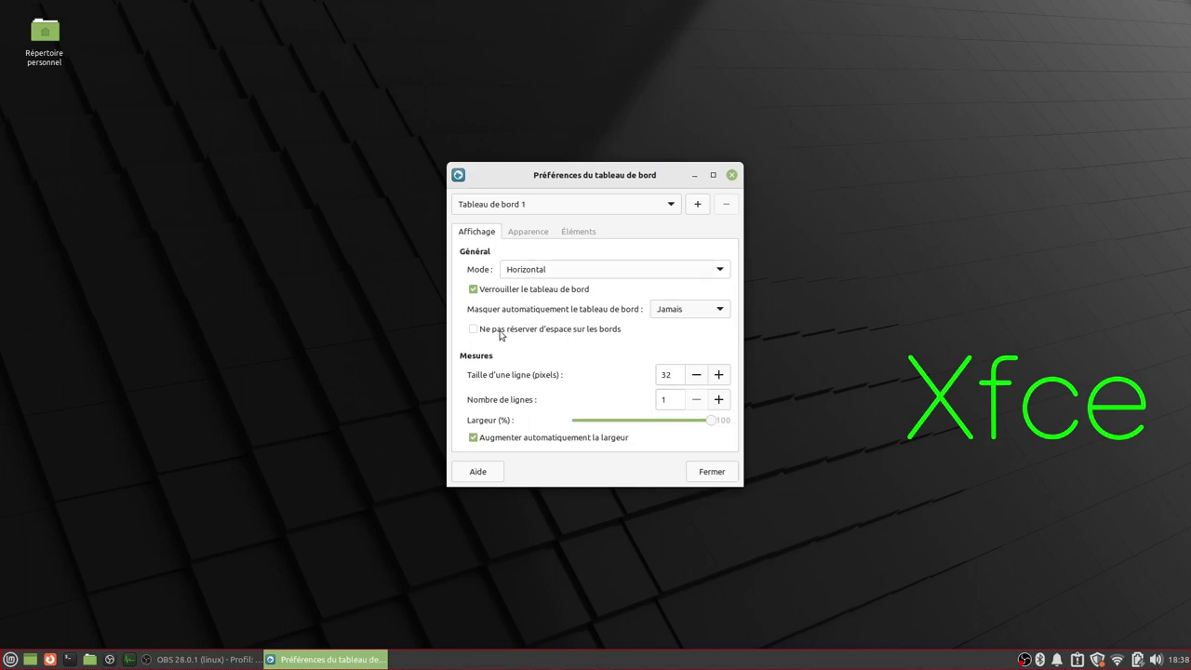
{"action": "left_click", "coordinate": [709, 314]}
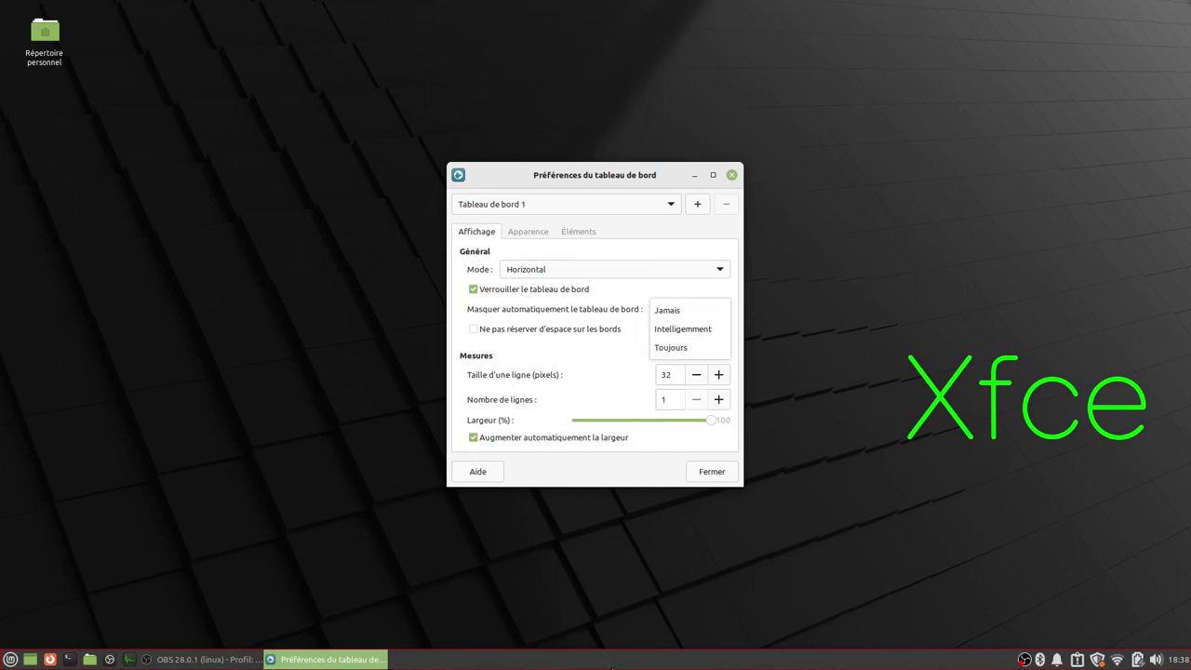
- Review the panel's Apparence settings and its full list of Éléments, and close the preferences
{"action": "left_click", "coordinate": [540, 233]}
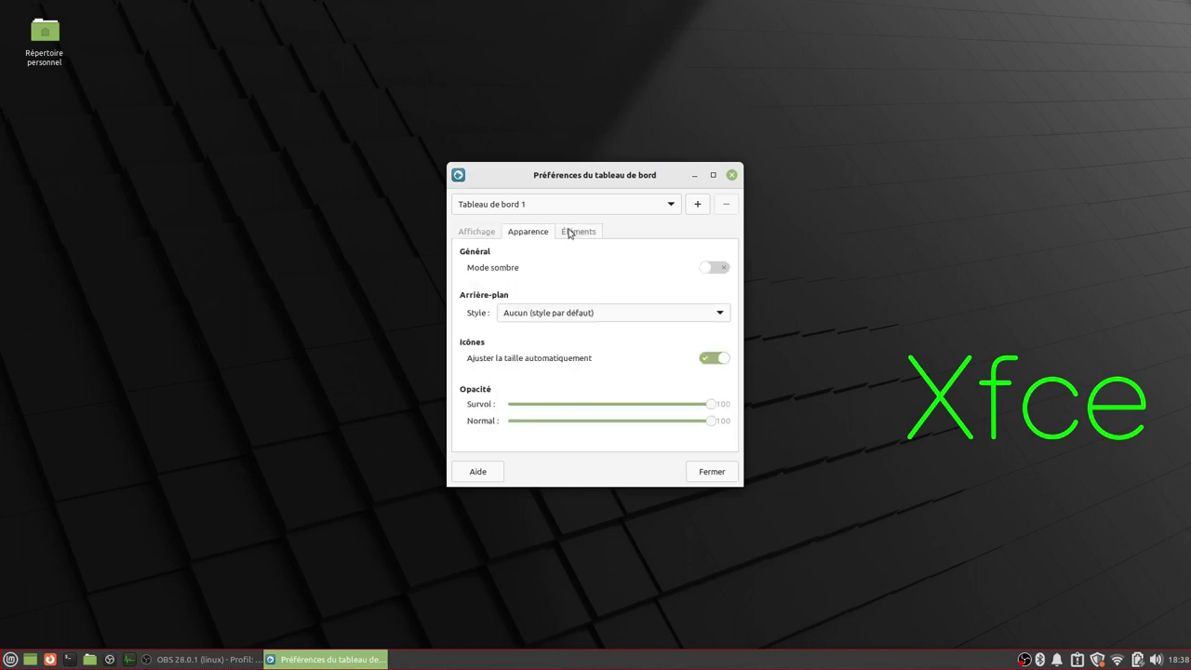
{"action": "left_click", "coordinate": [570, 235]}
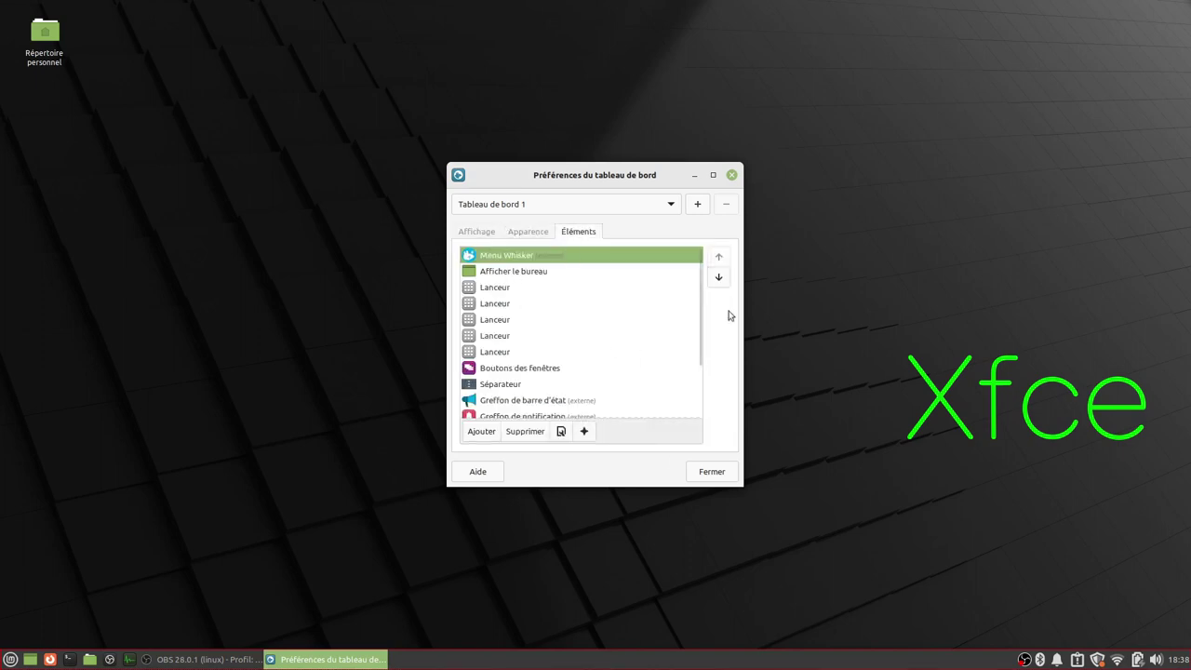
{"action": "left_click_drag", "start_coordinate": [699, 319], "coordinate": [700, 390]}
{"action": "scroll", "coordinate": [700, 390], "scroll_direction": "up", "scroll_amount": 5}
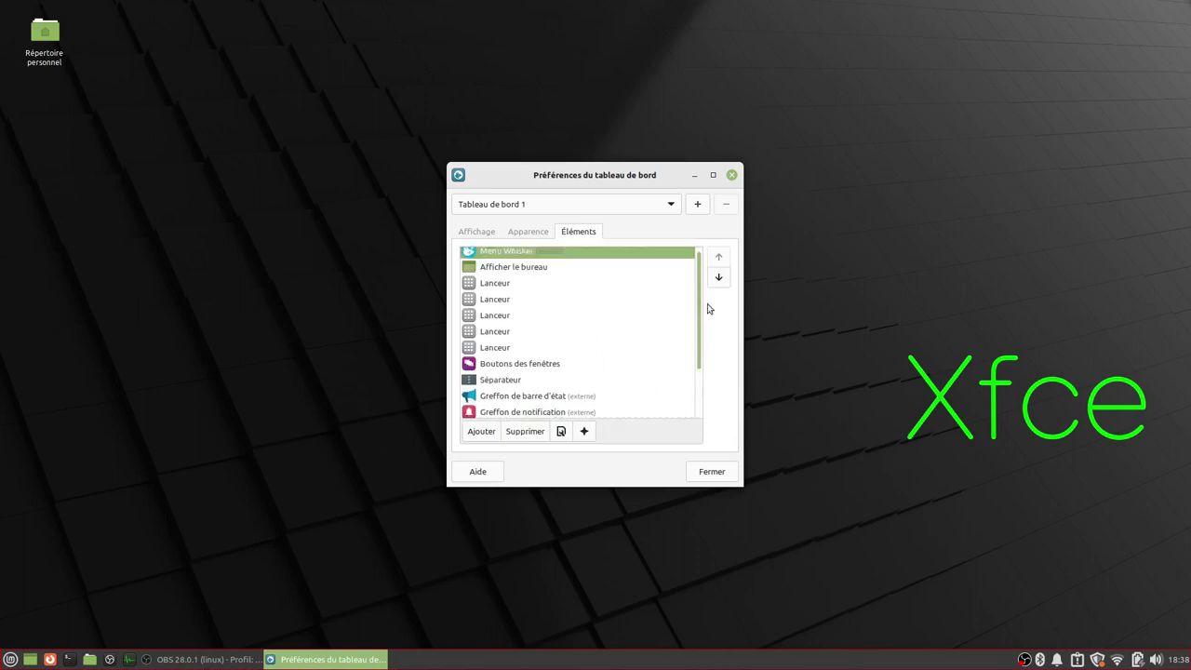
{"action": "left_click", "coordinate": [708, 475]}
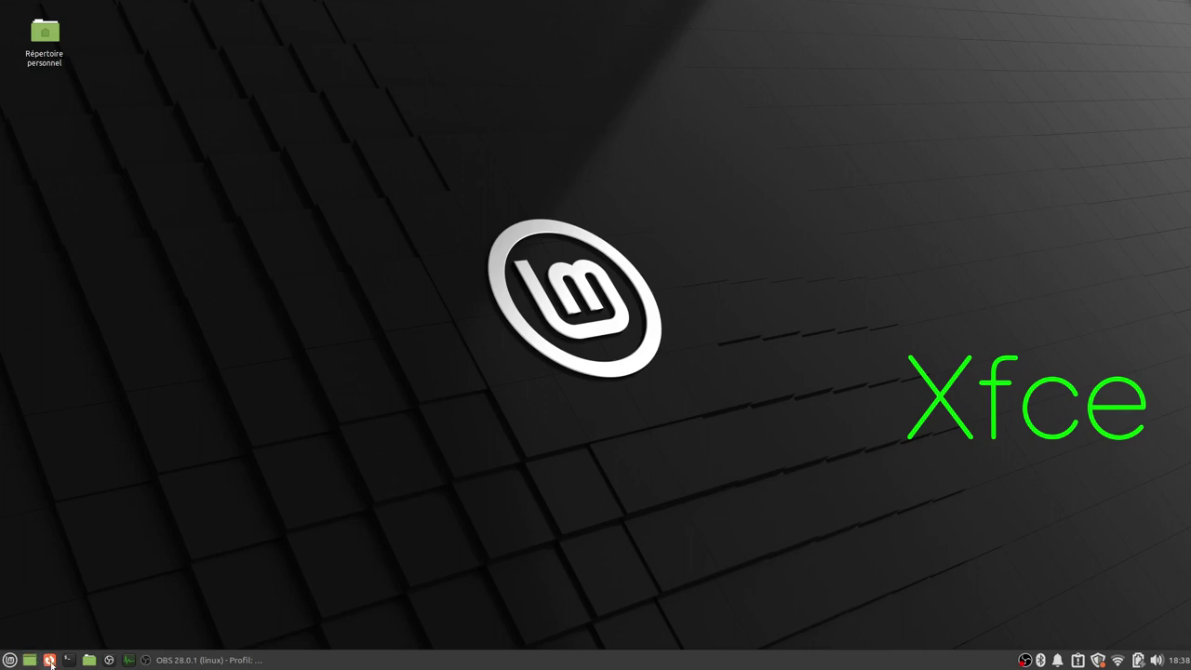
- Open the Logithèque software manager and search it for kdenlive
{"action": "left_click", "coordinate": [10, 660]}
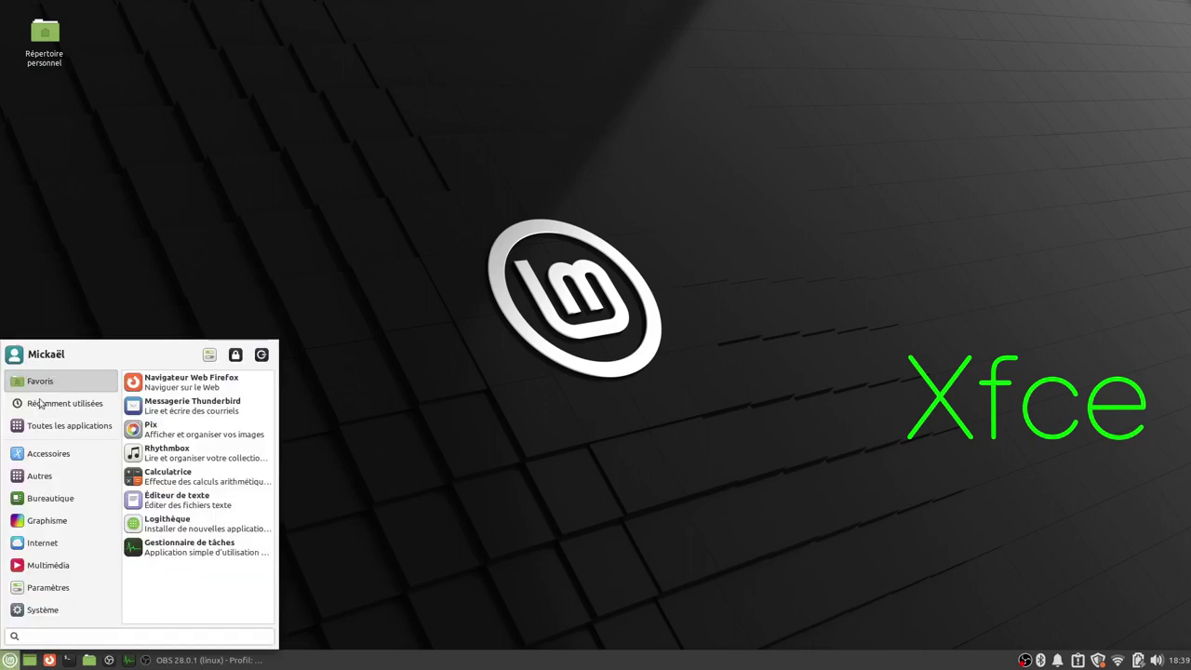
{"action": "left_click", "coordinate": [192, 528]}
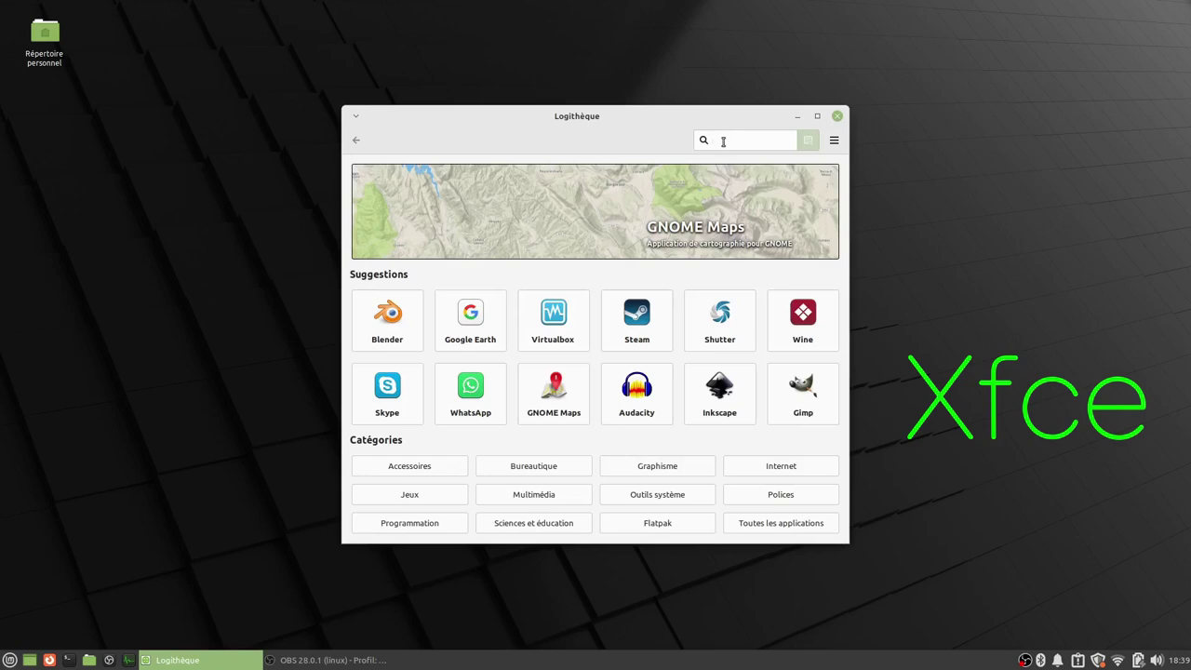
{"action": "type", "text": "kdenlive"}
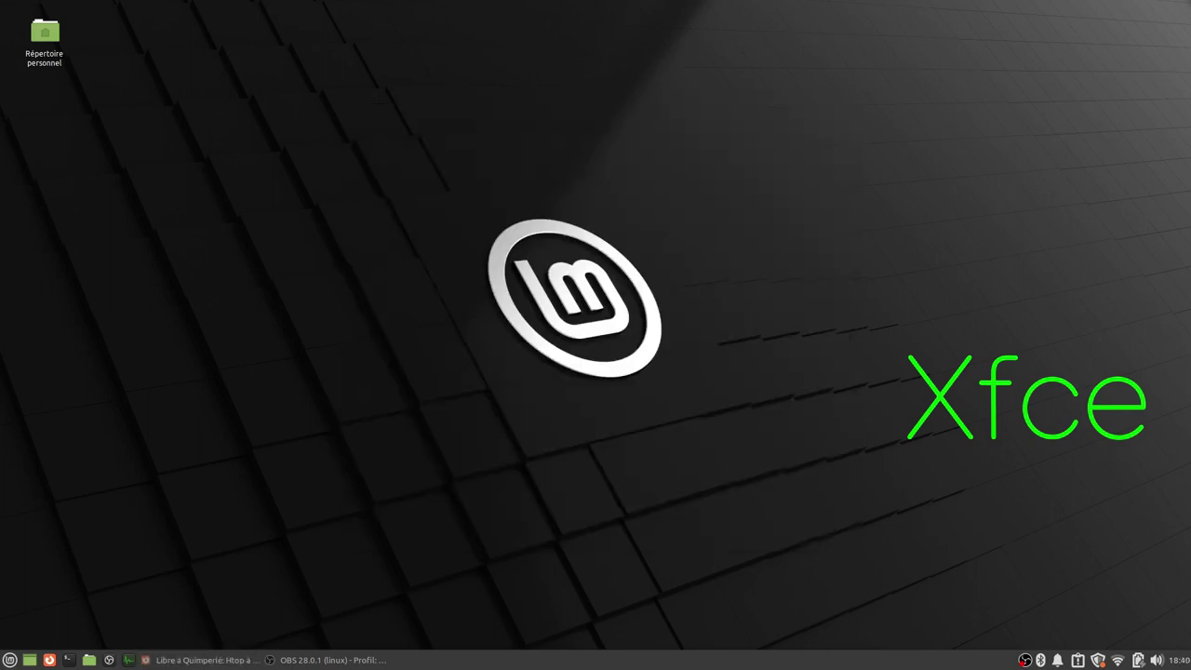
- Switch to the Firefox page Htop à vide to consult the Linux Mint Xfce row, and return to the desktop
{"action": "left_click", "coordinate": [188, 662]}
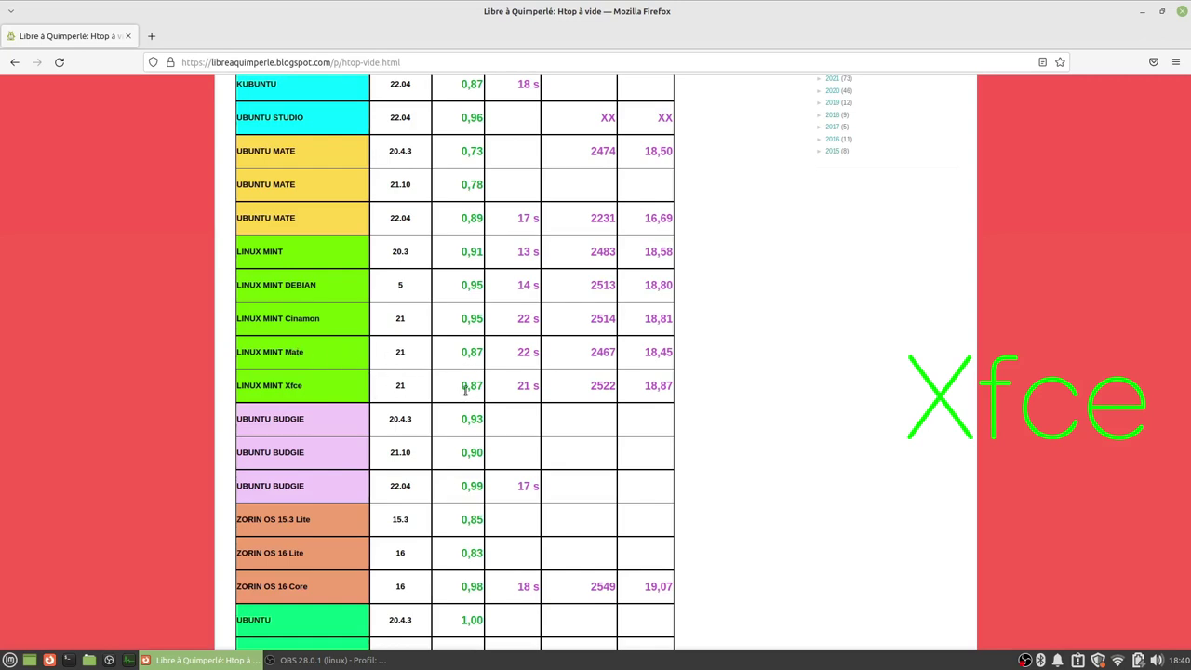
{"action": "key", "text": "ctrl+alt+d"}
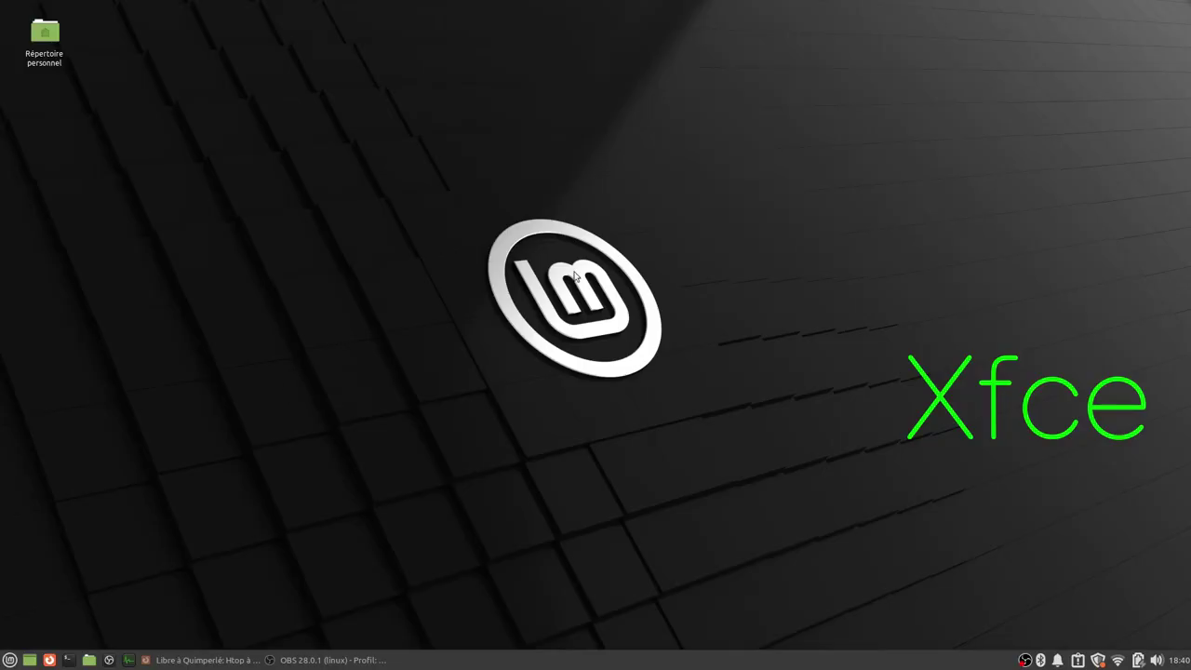
- Open the system reports, read the language packs and system restore entries, and close the window
{"action": "left_click", "coordinate": [1076, 662]}
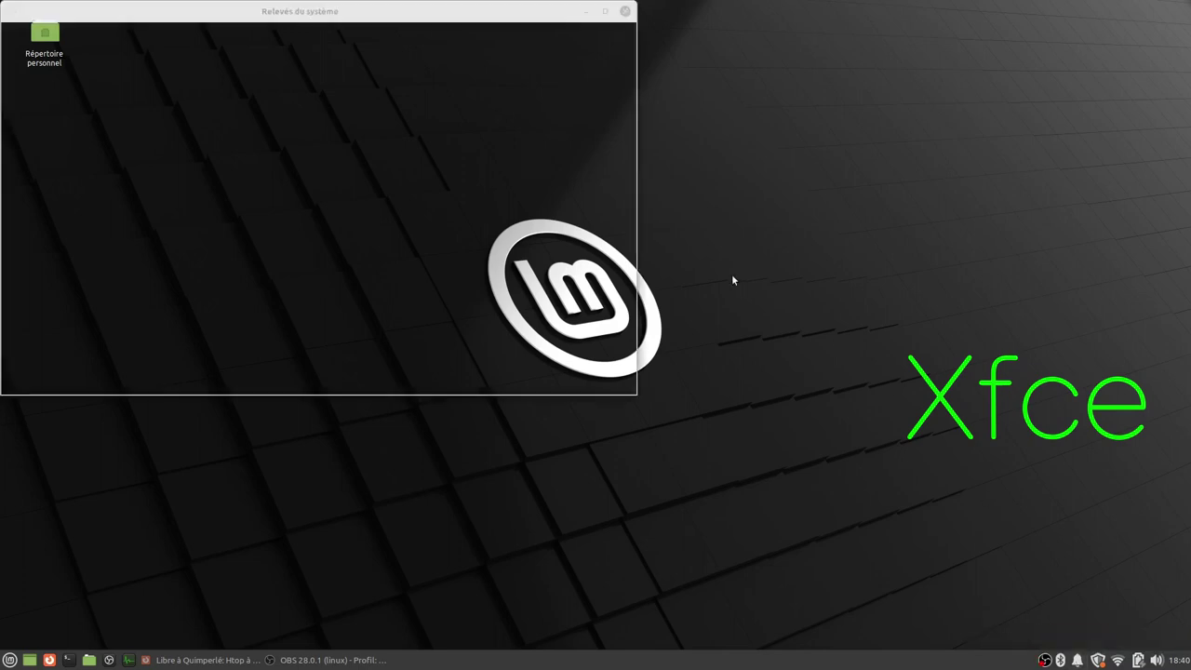
{"action": "left_click_drag", "start_coordinate": [264, 23], "coordinate": [457, 68]}
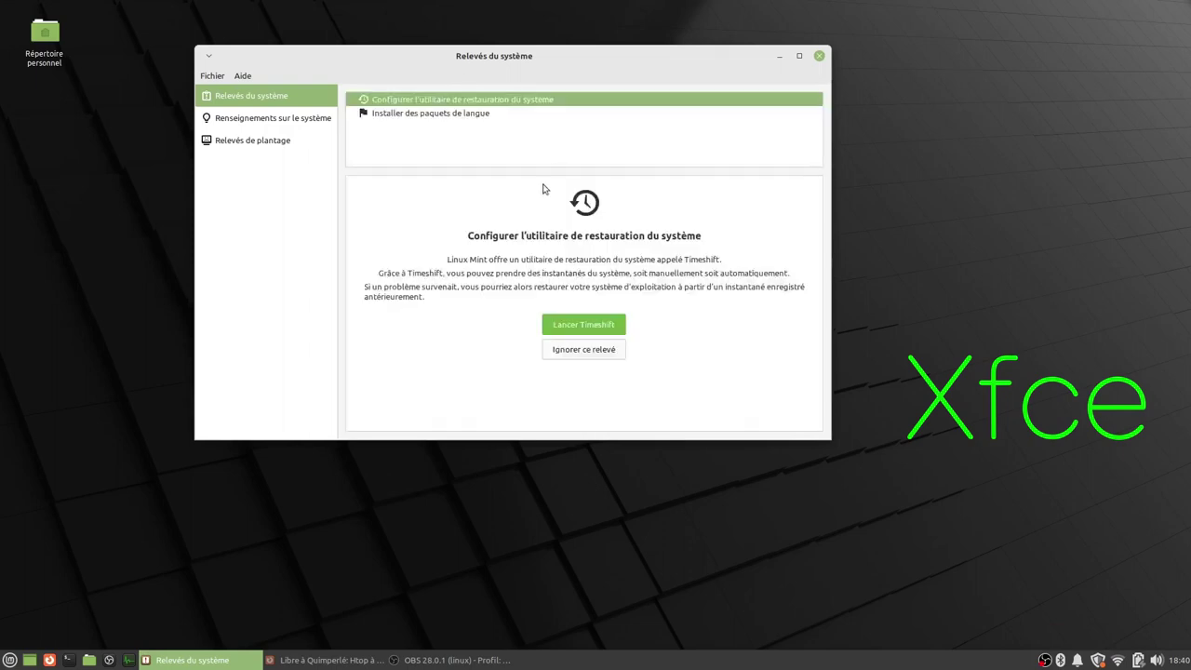
{"action": "left_click", "coordinate": [407, 114]}
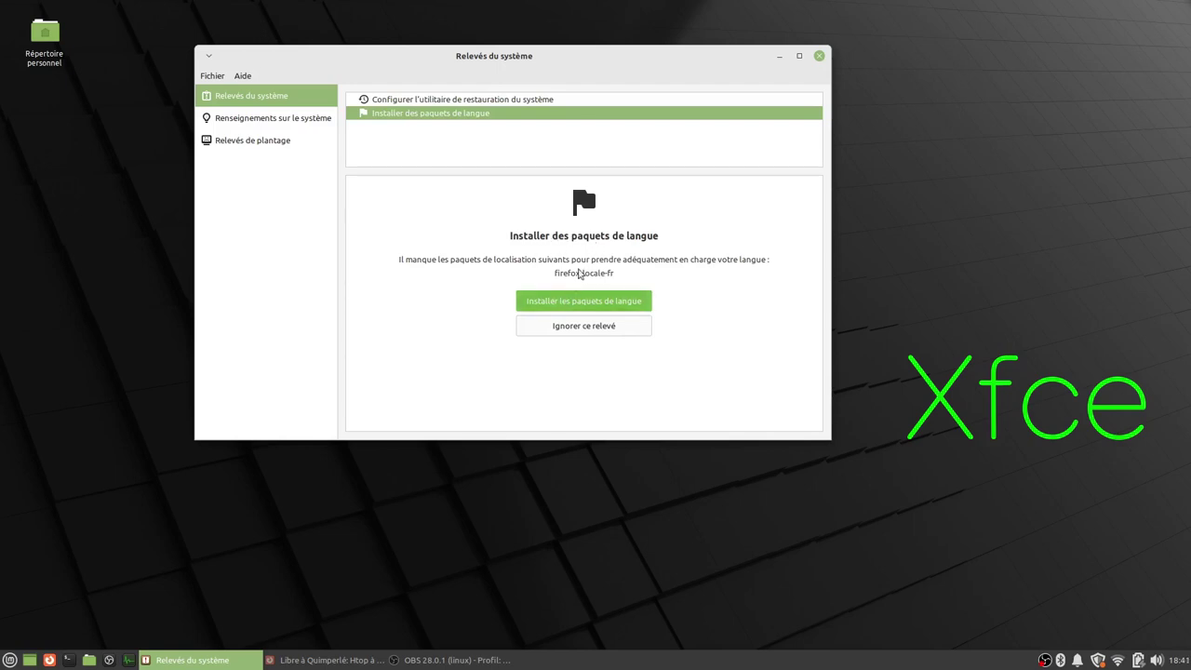
{"action": "left_click", "coordinate": [413, 99]}
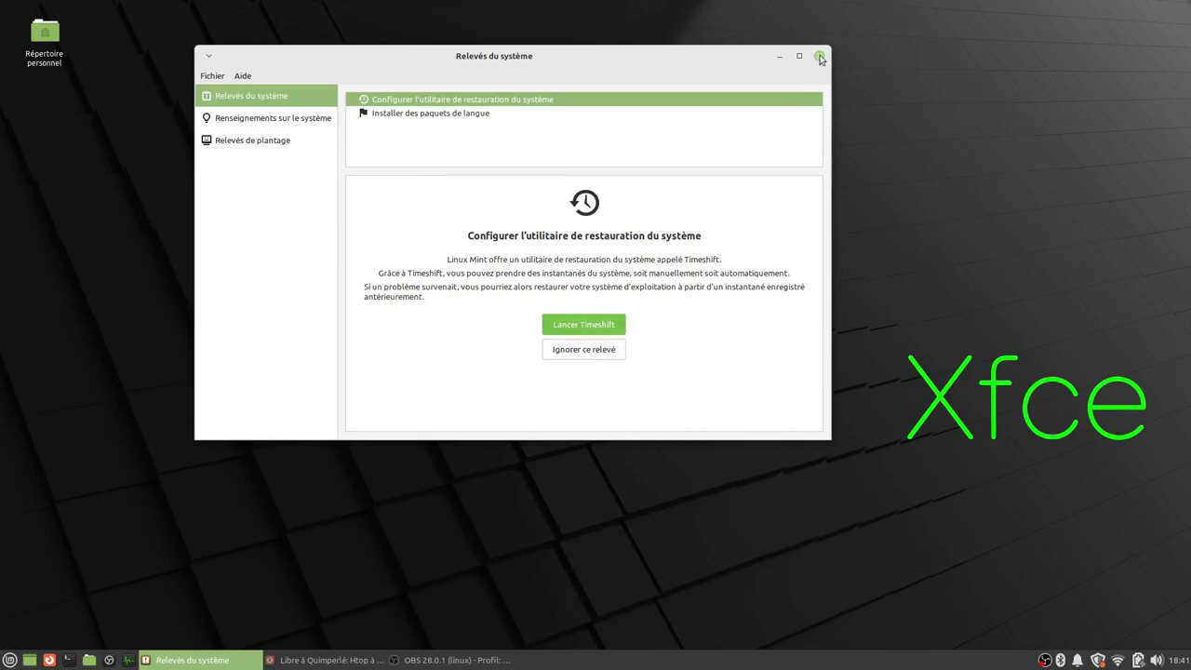
{"action": "left_click", "coordinate": [819, 56]}
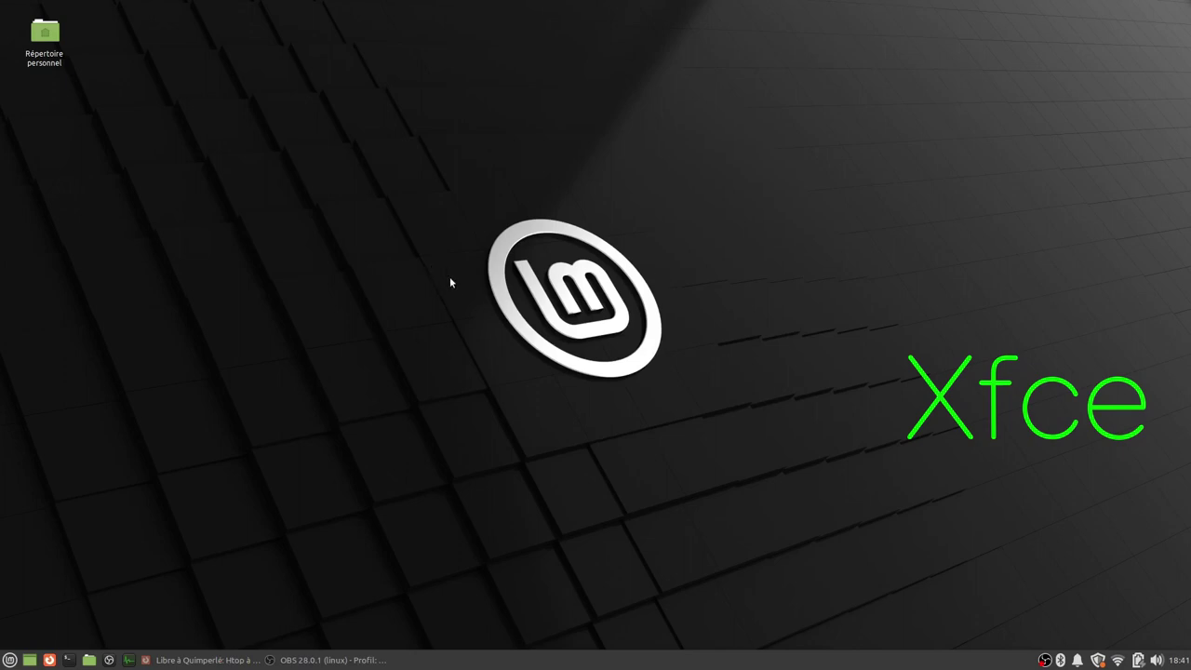
- Open the desktop settings, review the Arrière-plan, Menus and Icônes sections, and close them without changes
{"action": "right_click", "coordinate": [301, 173]}
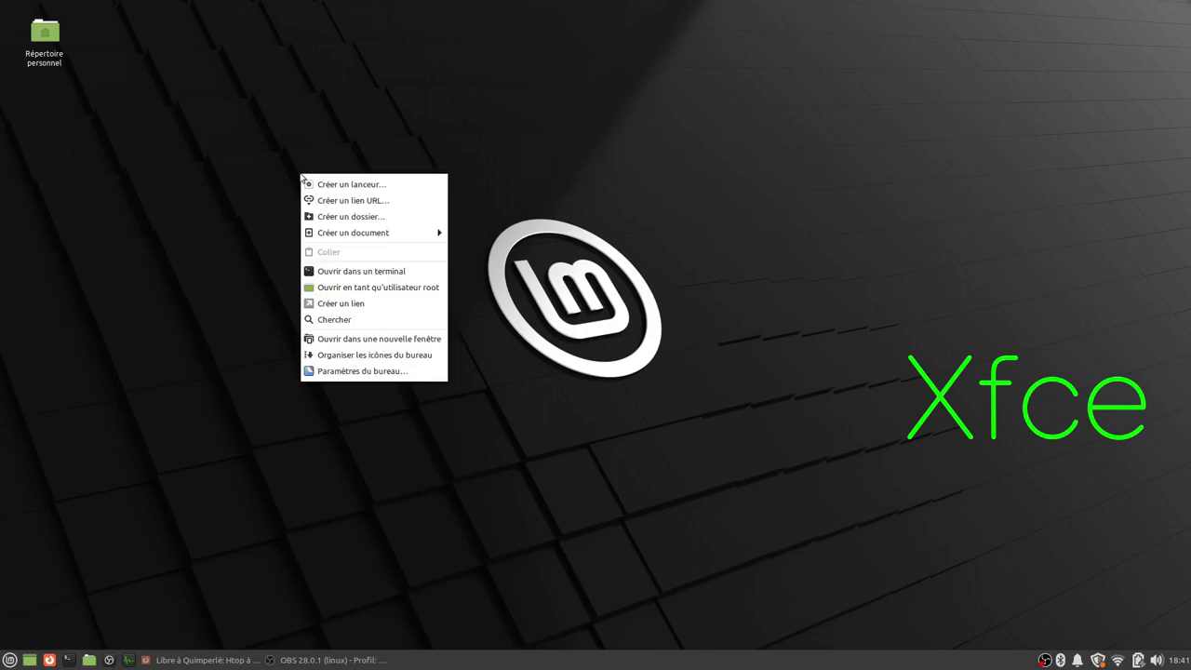
{"action": "left_click", "coordinate": [353, 371]}
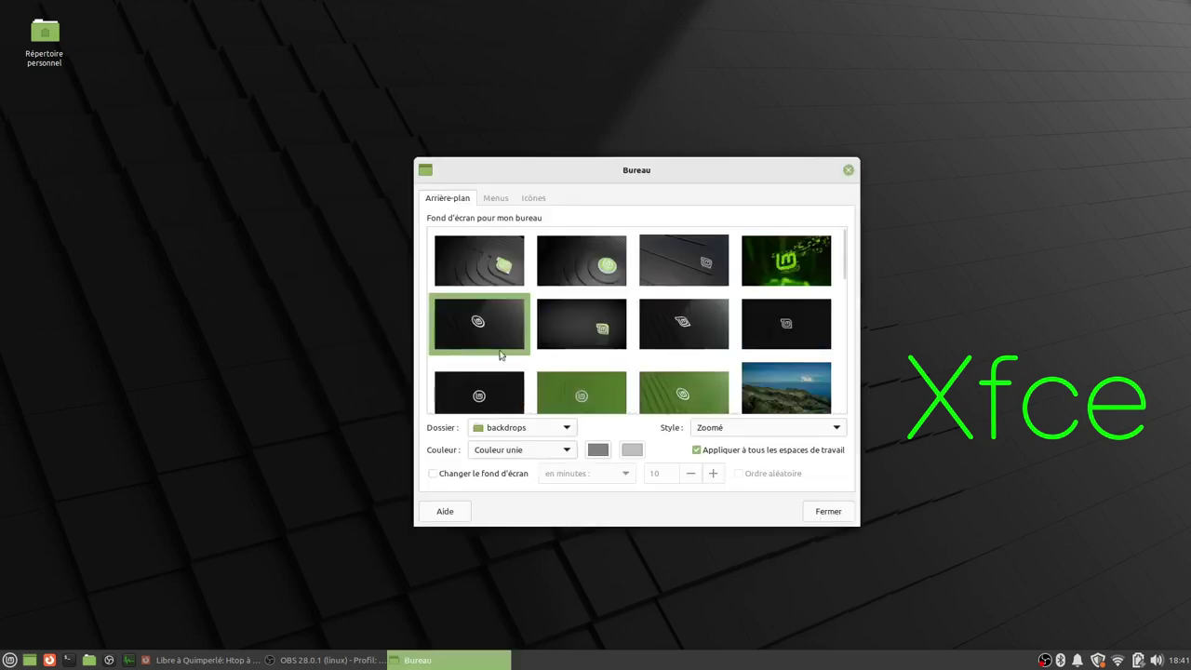
{"action": "left_click", "coordinate": [490, 198]}
{"action": "left_click", "coordinate": [526, 198]}
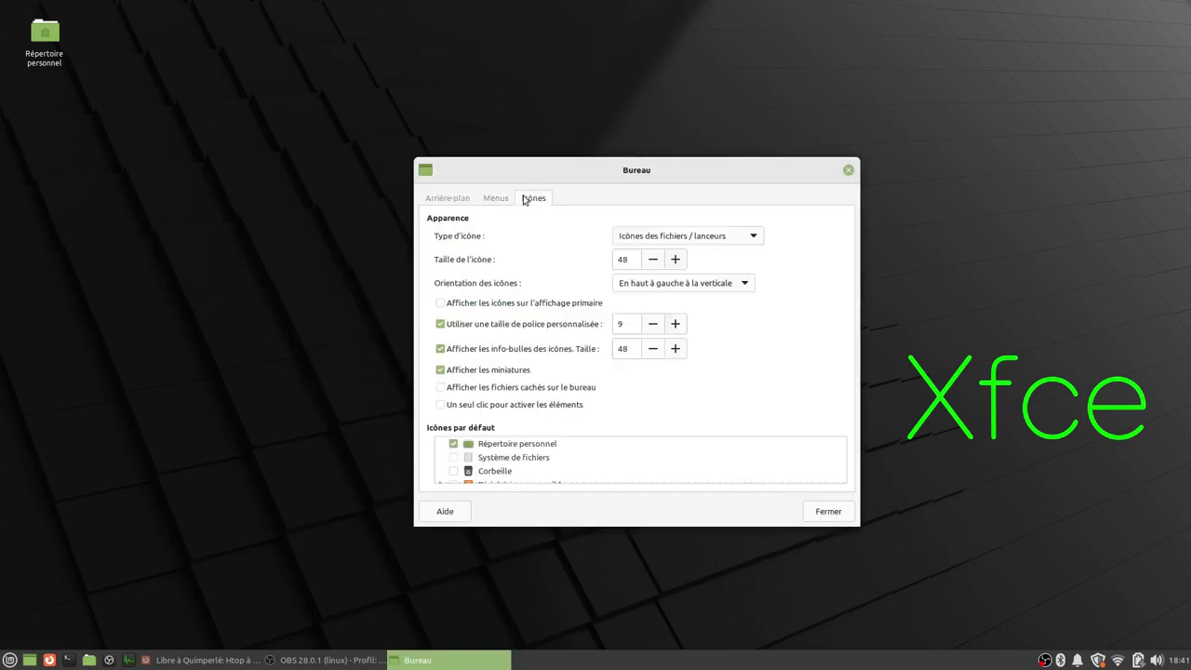
{"action": "left_click", "coordinate": [445, 198]}
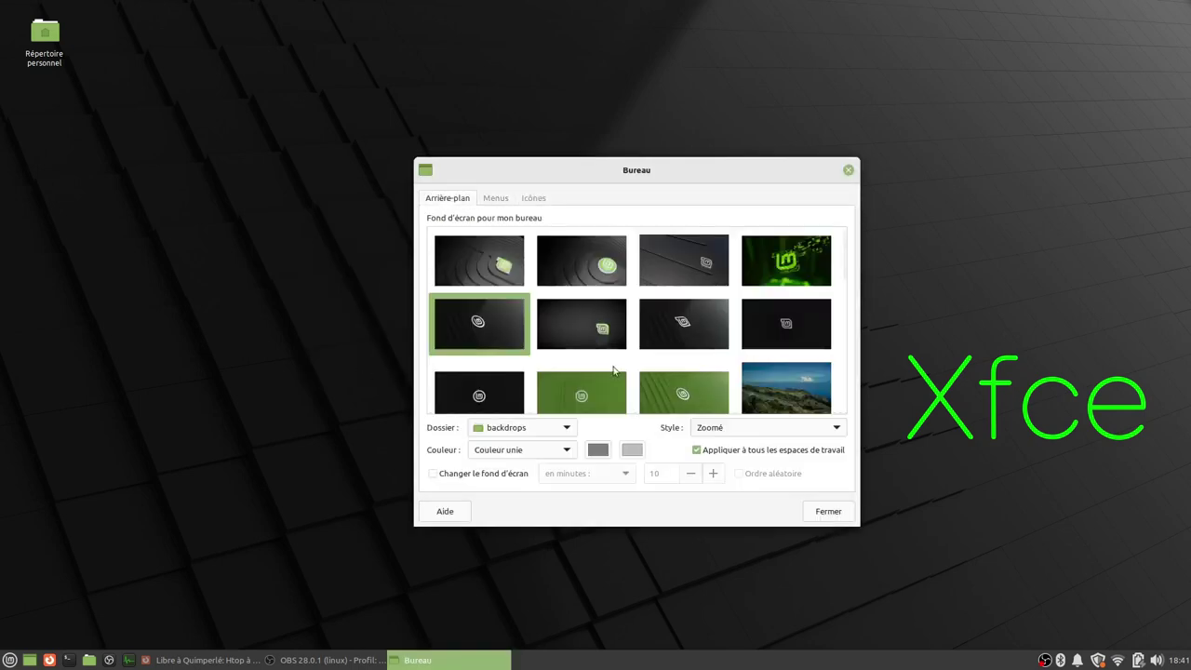
{"action": "left_click", "coordinate": [849, 170]}
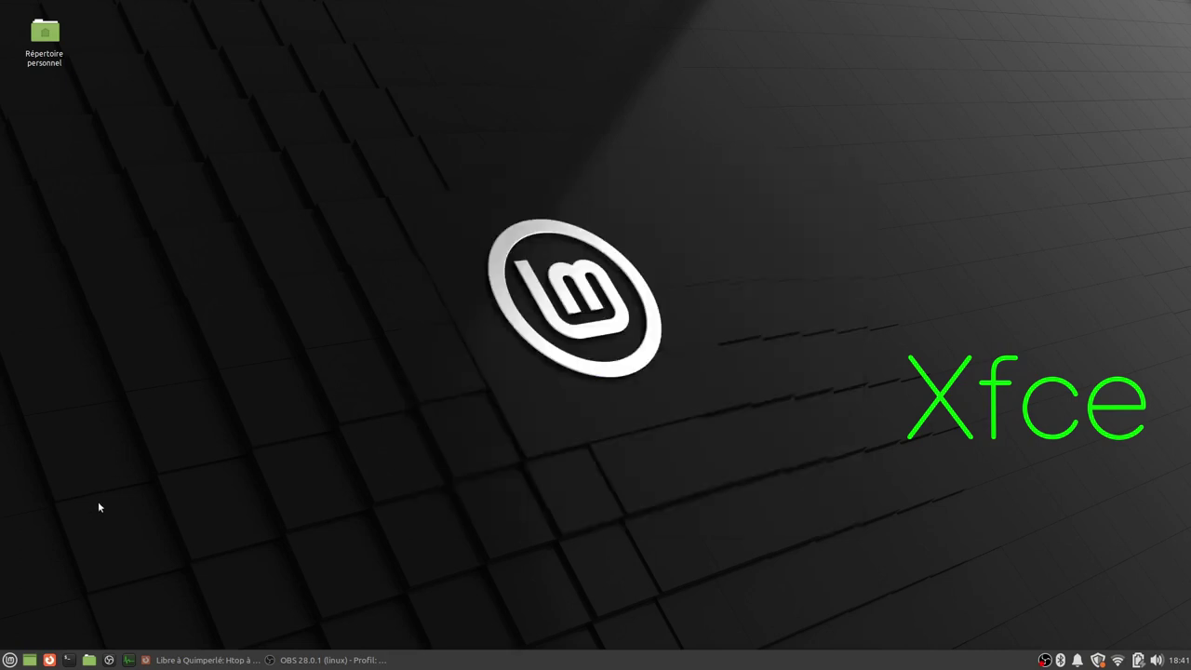